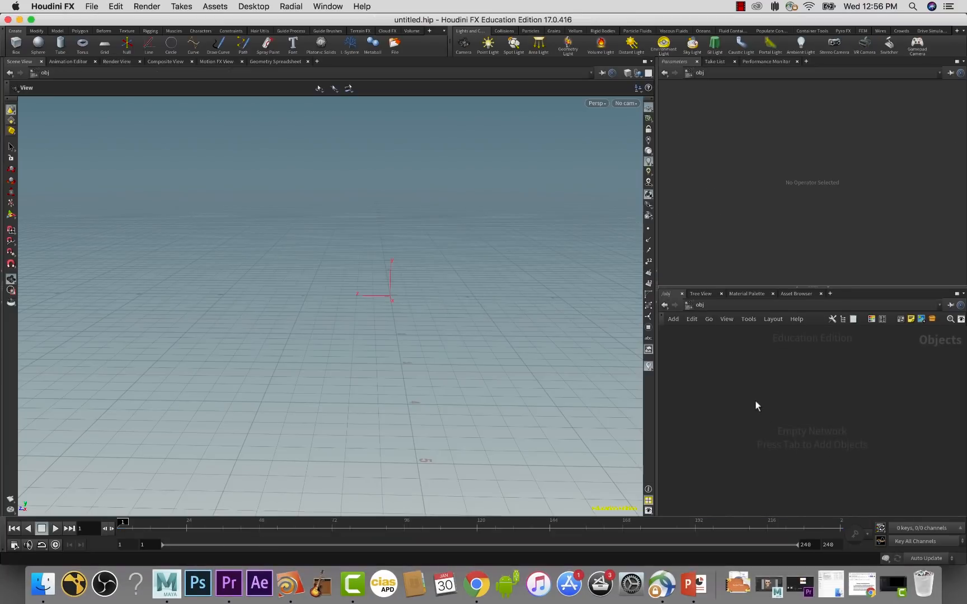
- Create a Geometry object in the empty object network and go inside it
{"action": "key", "text": "Tab"}
{"action": "type", "text": "g"}
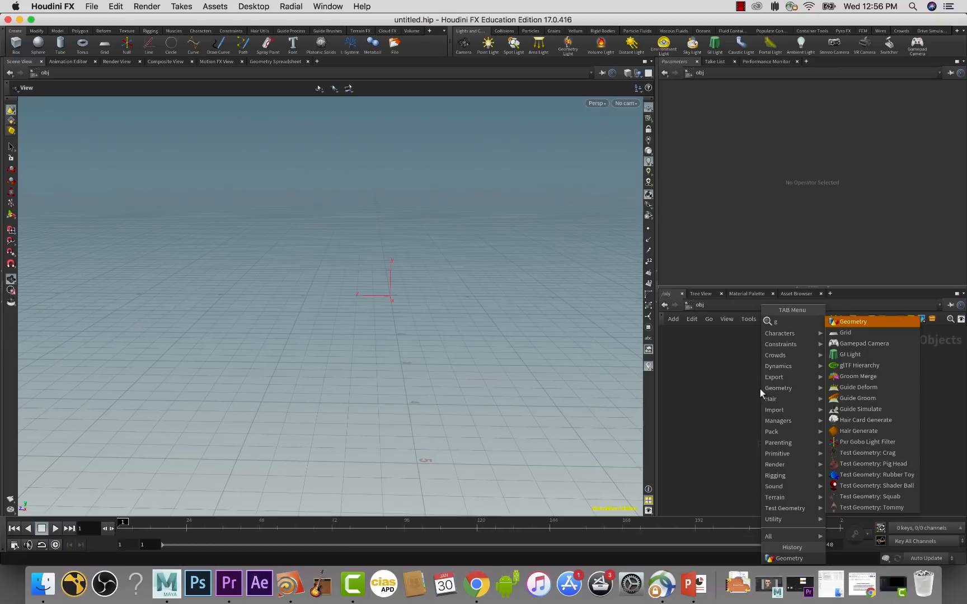
{"action": "key", "text": "Return"}
{"action": "left_click", "coordinate": [760, 389]}
{"action": "double_click", "coordinate": [760, 389]}
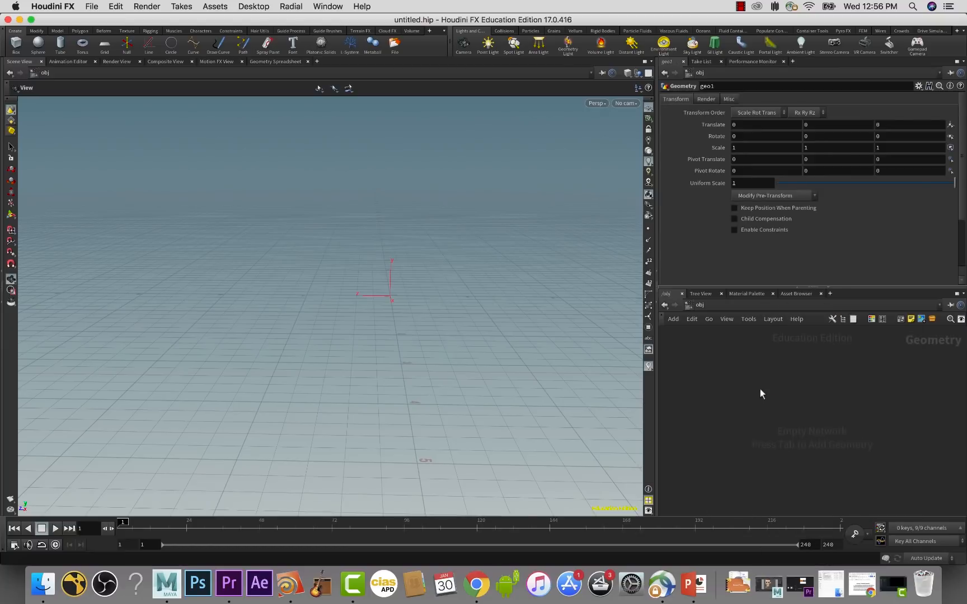
- Add a Sphere node to the empty geometry network, keeping its default name
{"action": "key", "text": "Tab"}
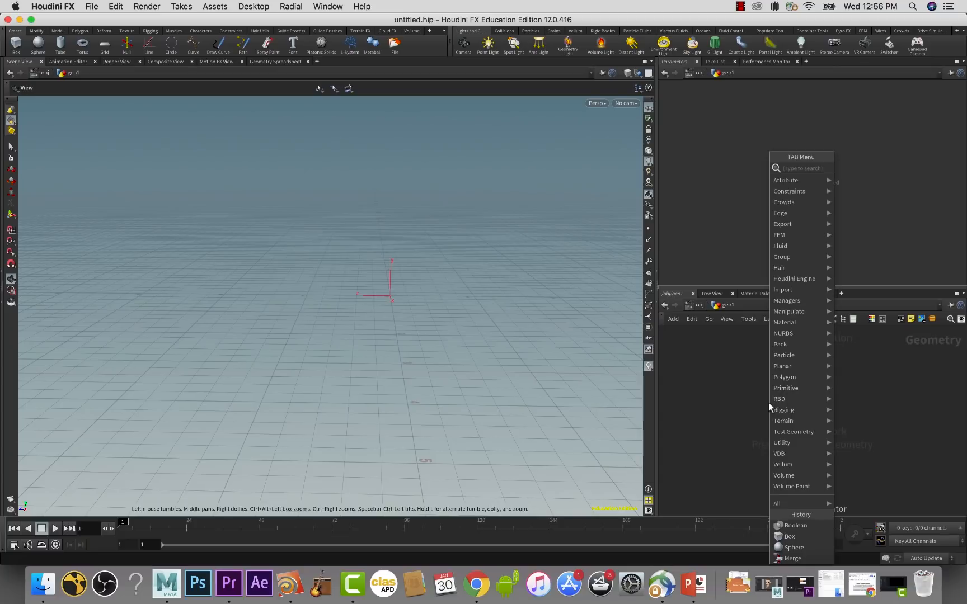
{"action": "type", "text": "sph"}
{"action": "key", "text": "Return"}
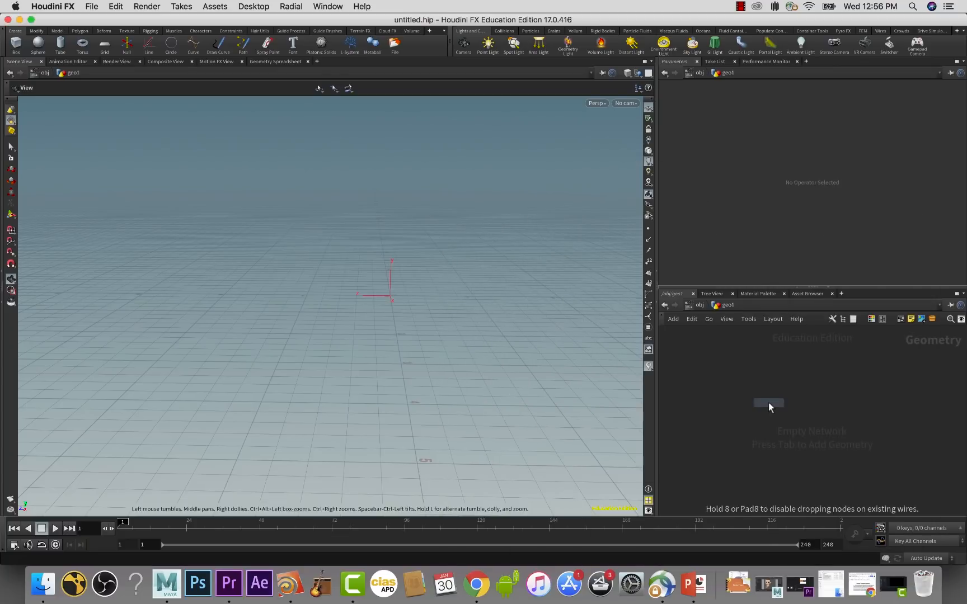
{"action": "left_click", "coordinate": [739, 388]}
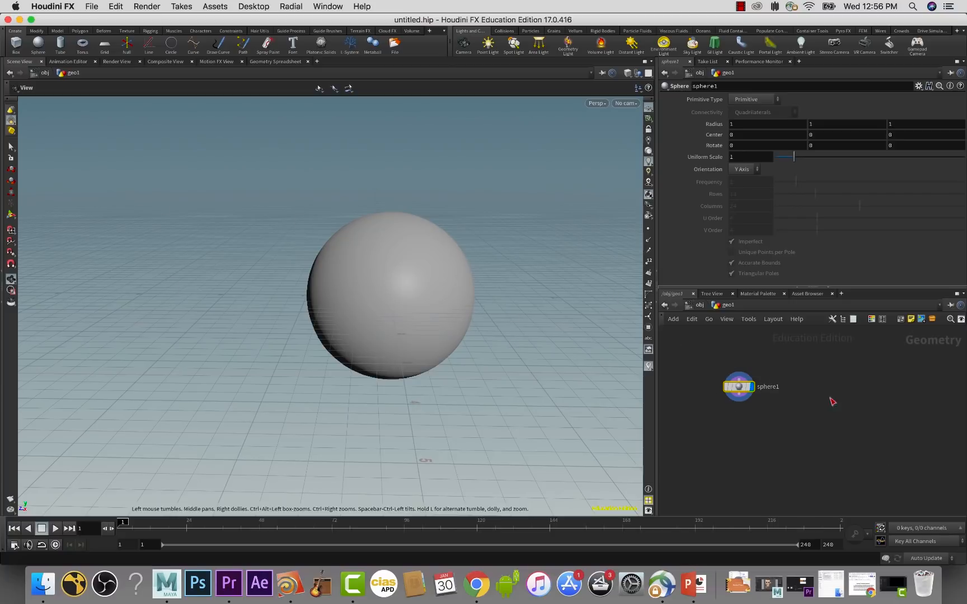
{"action": "double_click", "coordinate": [769, 387]}
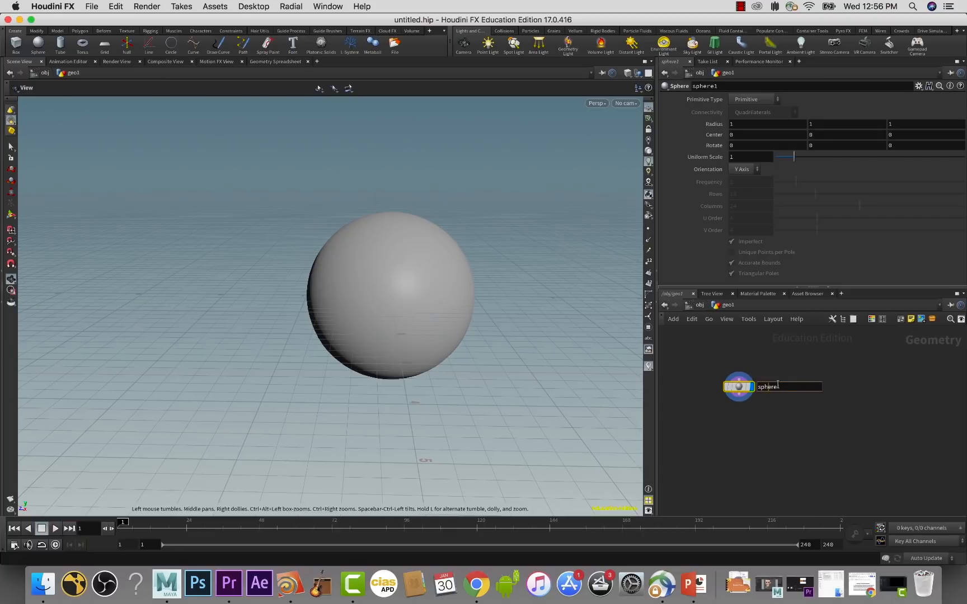
{"action": "left_click", "coordinate": [821, 420]}
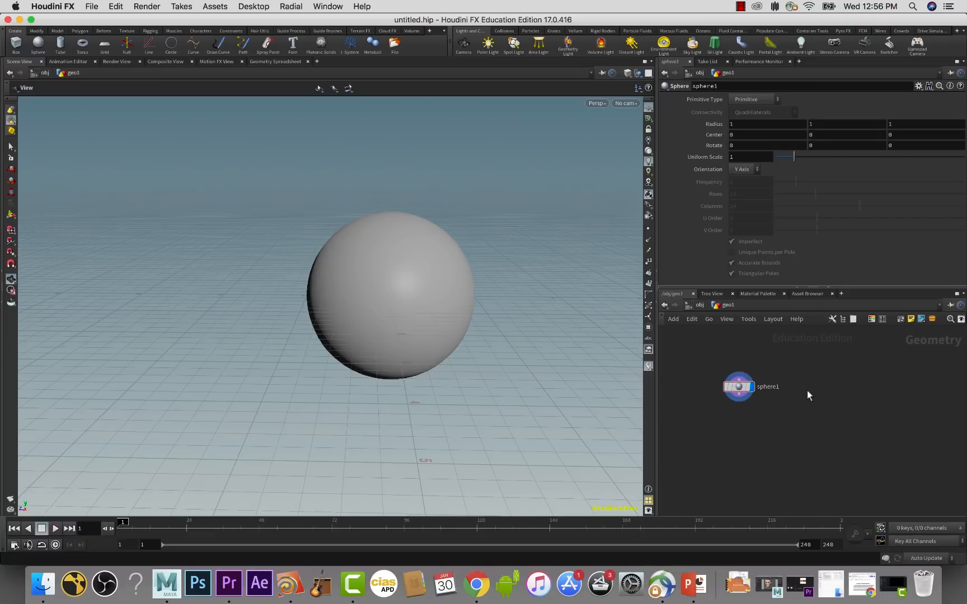
- Add a Box node beside the sphere node and display the box in the viewport
{"action": "key", "text": "Tab"}
{"action": "type", "text": "box"}
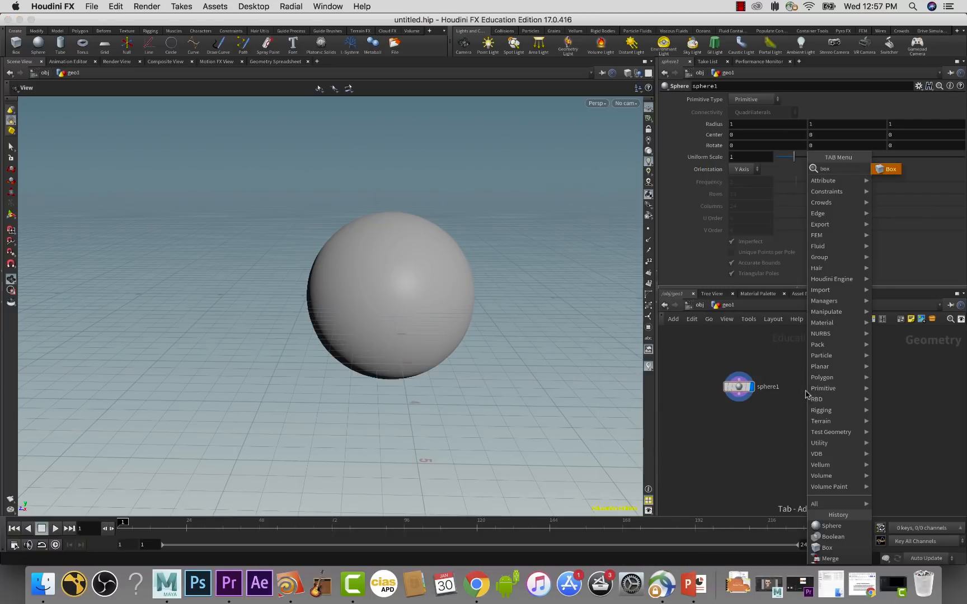
{"action": "key", "text": "Return"}
{"action": "left_click", "coordinate": [806, 393]}
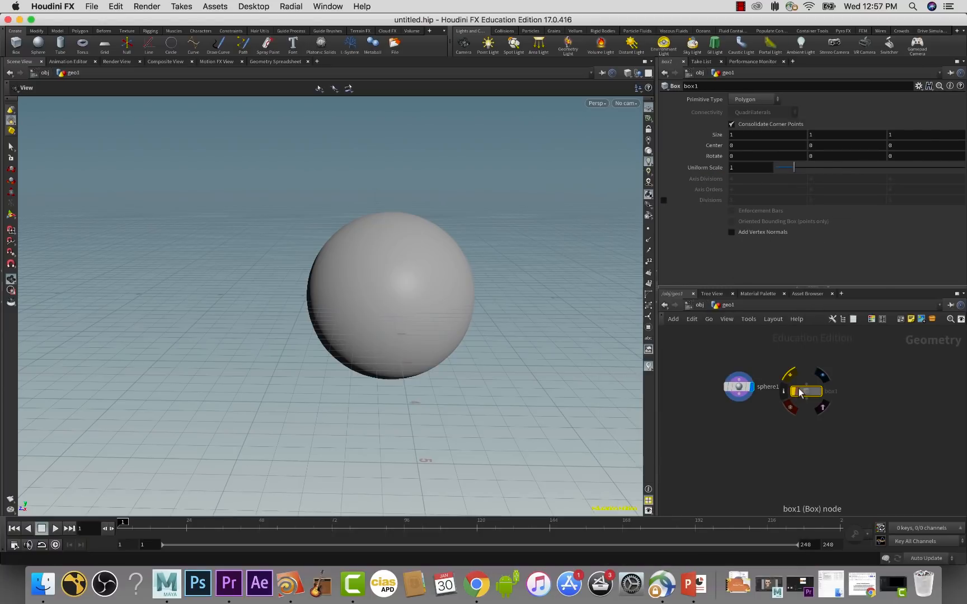
{"action": "left_click_drag", "start_coordinate": [806, 393], "coordinate": [805, 384]}
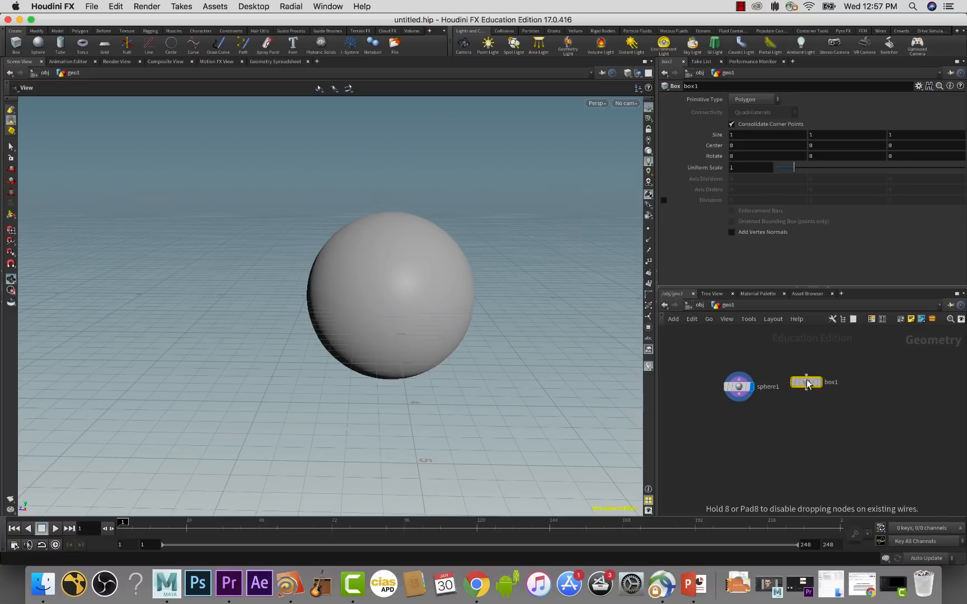
{"action": "left_click", "coordinate": [820, 383]}
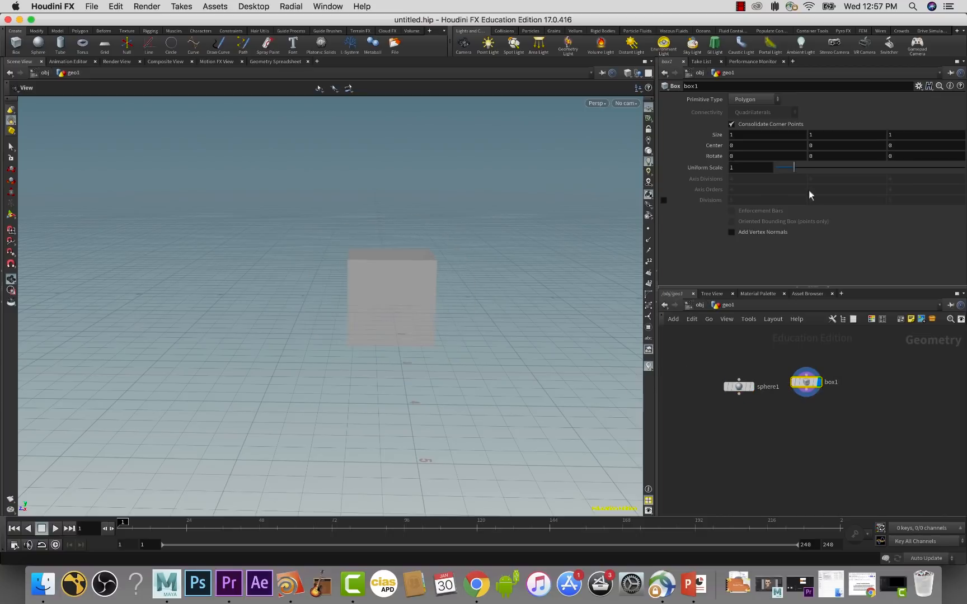
- Enlarge the box to a size of 2.2 on all three axes, comparing it with the sphere, and display the box
{"action": "mouse_move", "coordinate": [717, 136]}
{"action": "middle_mouse_down"}
{"action": "mouse_move", "coordinate": [720, 118]}
{"action": "mouse_move", "coordinate": [744, 120]}
{"action": "mouse_move", "coordinate": [719, 139]}
{"action": "middle_mouse_up"}
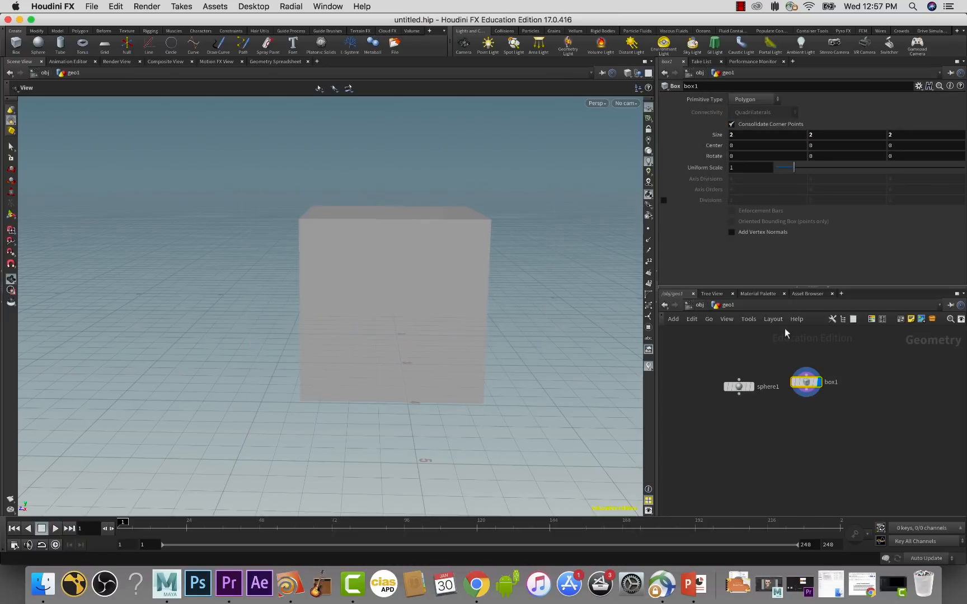
{"action": "left_click", "coordinate": [751, 386]}
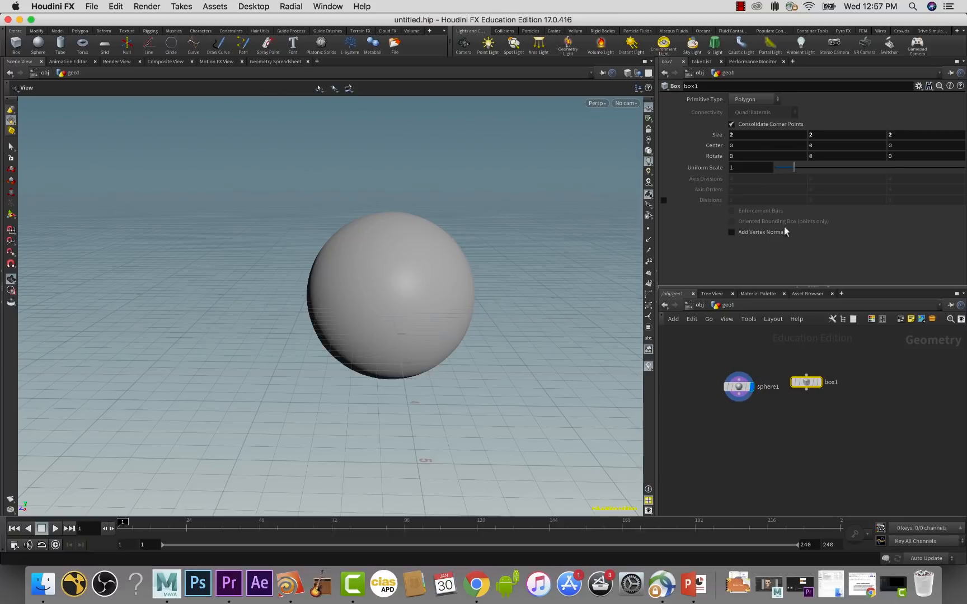
{"action": "middle_click_drag", "start_coordinate": [725, 138], "coordinate": [758, 134]}
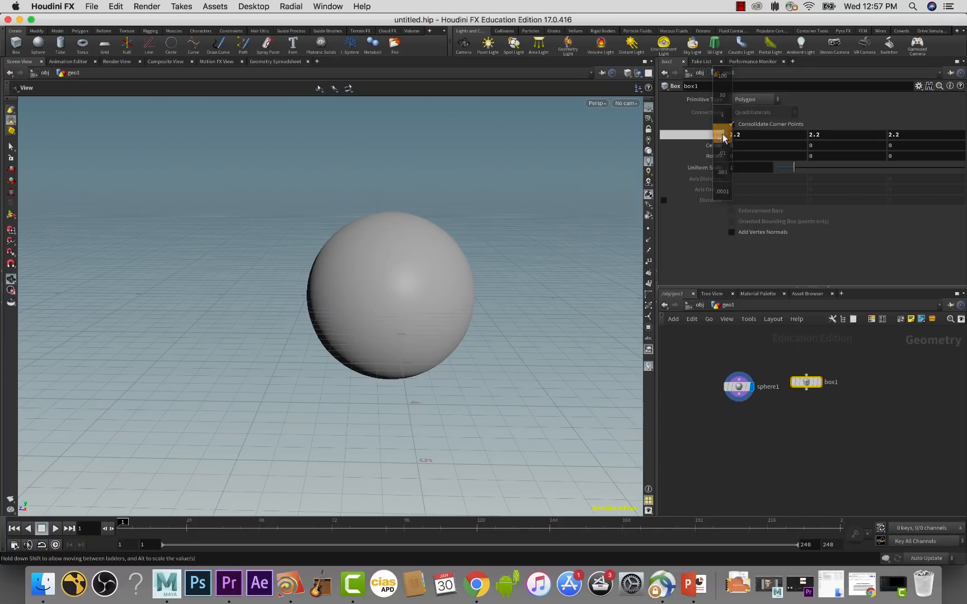
{"action": "left_click", "coordinate": [819, 383]}
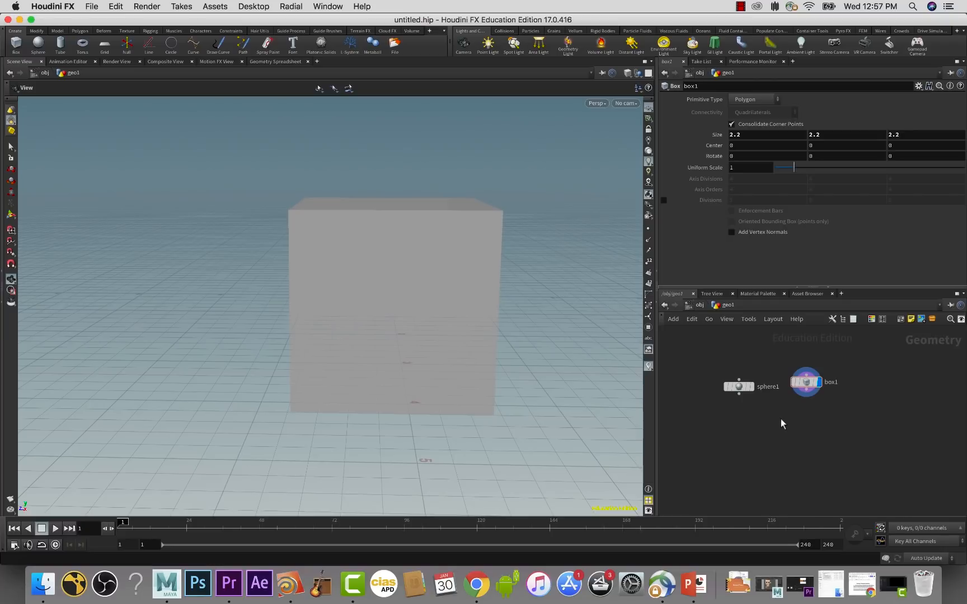
- Line up the sphere node with the box node and place a Boolean node below them
{"action": "mouse_move", "coordinate": [743, 392]}
{"action": "left_mouse_down"}
{"action": "mouse_move", "coordinate": [739, 375]}
{"action": "mouse_move", "coordinate": [739, 385]}
{"action": "left_mouse_up"}
{"action": "key", "text": "Tab"}
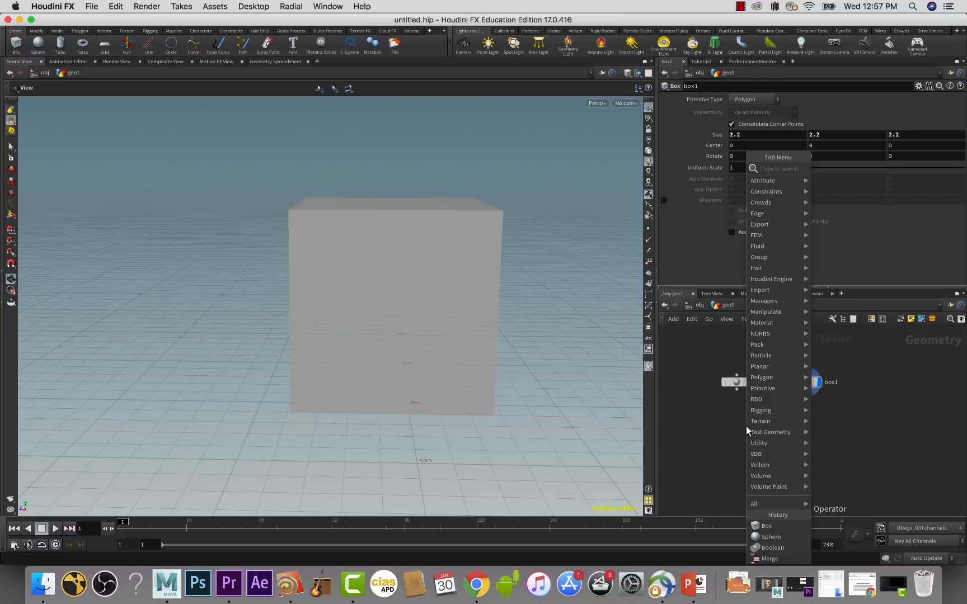
{"action": "type", "text": "bool"}
{"action": "key", "text": "Return"}
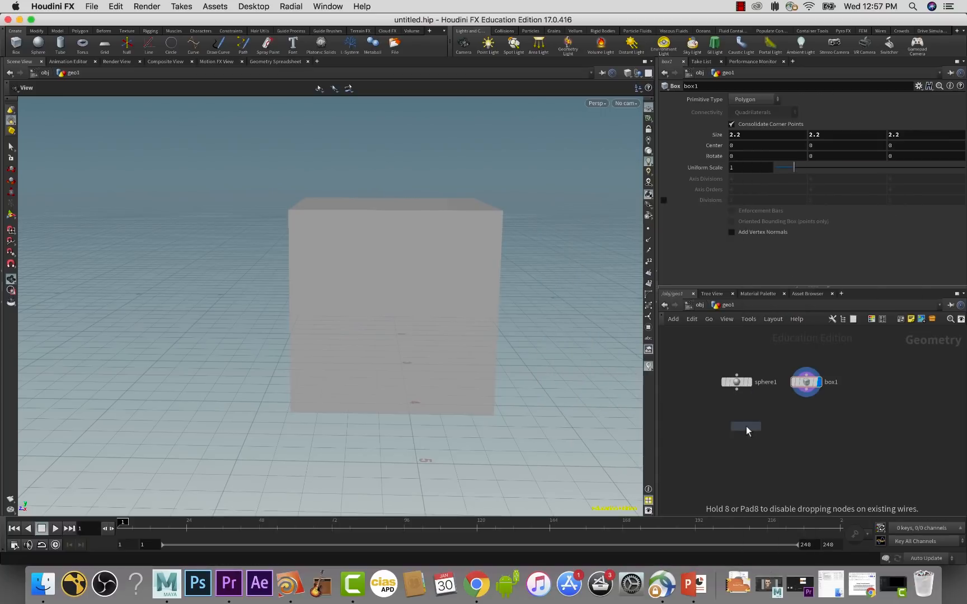
{"action": "left_click", "coordinate": [768, 423]}
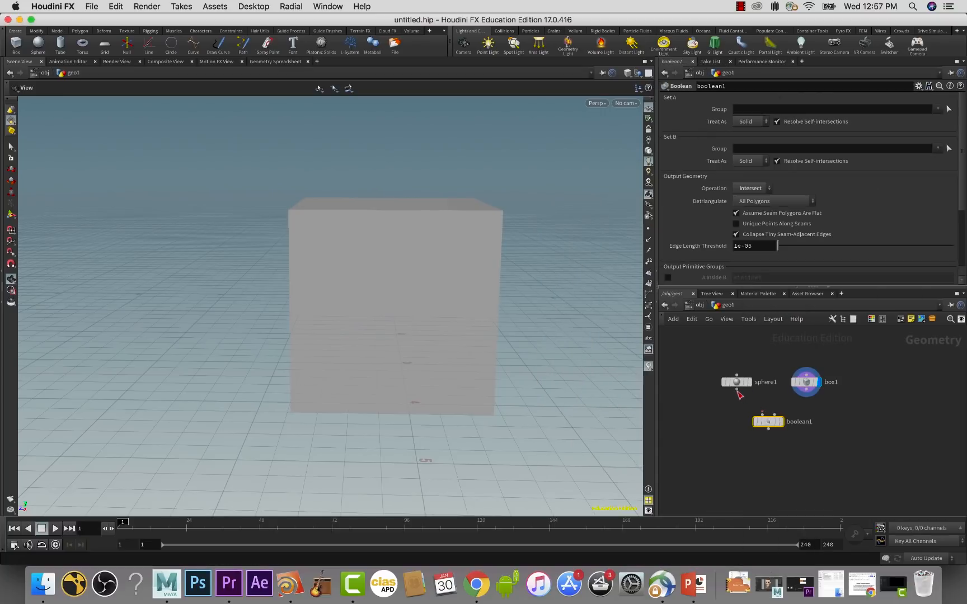
- Wire the sphere into the Boolean's first input and the box into its second, and display the Boolean
{"action": "left_click", "coordinate": [737, 390]}
{"action": "left_click", "coordinate": [762, 414]}
{"action": "mouse_move", "coordinate": [778, 417]}
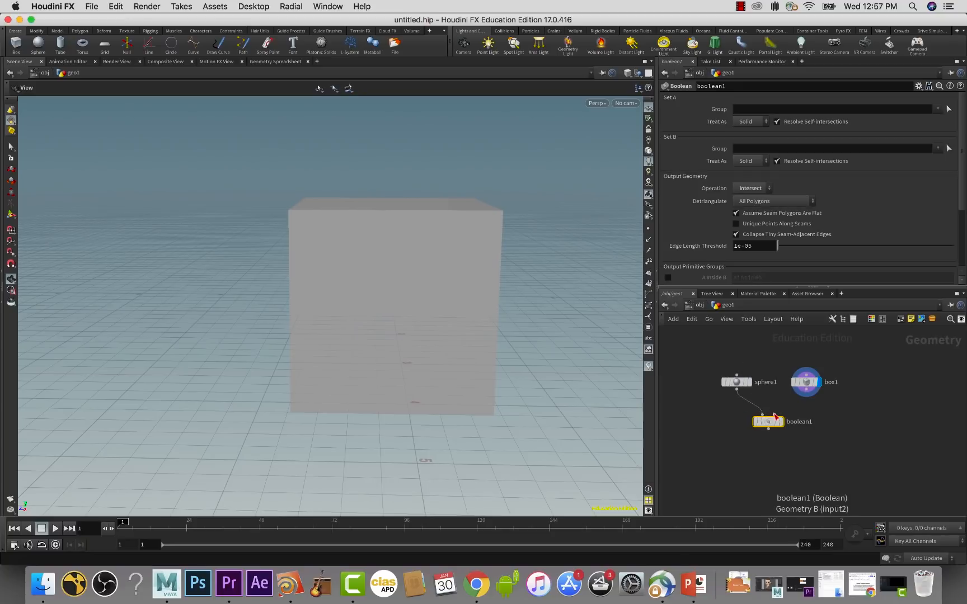
{"action": "left_click_drag", "start_coordinate": [775, 415], "coordinate": [804, 398]}
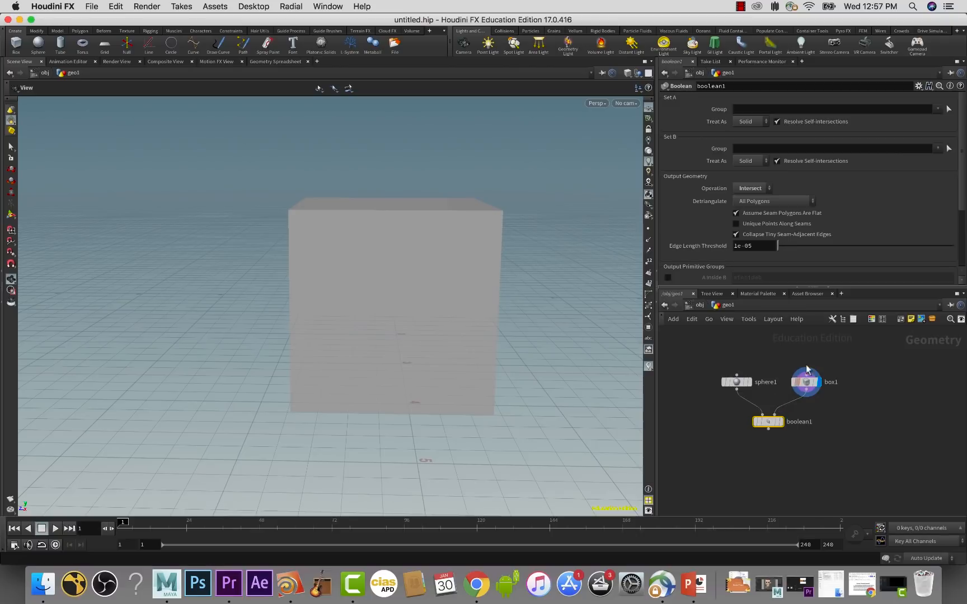
{"action": "left_click", "coordinate": [781, 421]}
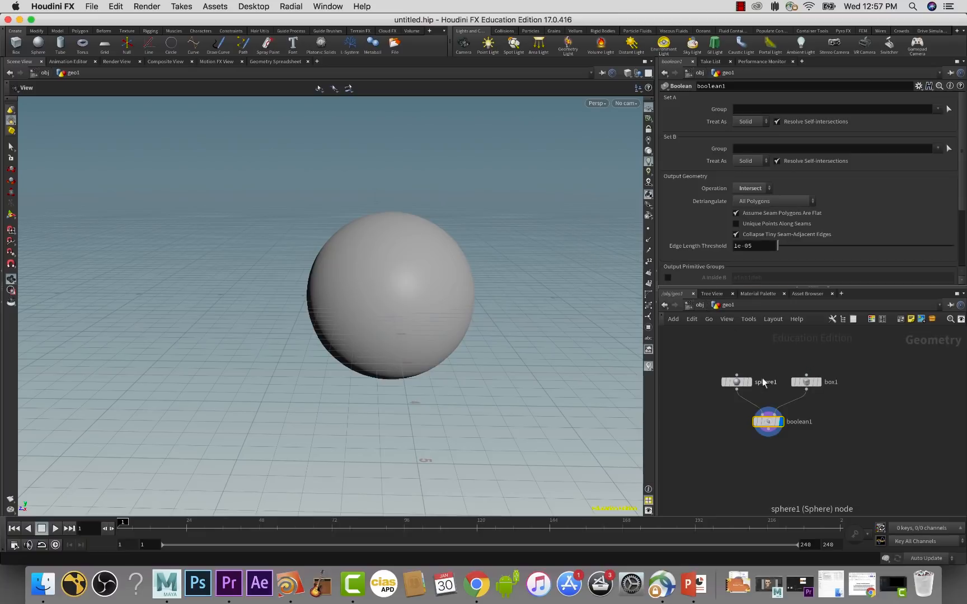
- Change the sphere's primitive type to Polygon Mesh, trying the Polygon type for comparison
{"action": "left_click", "coordinate": [736, 383]}
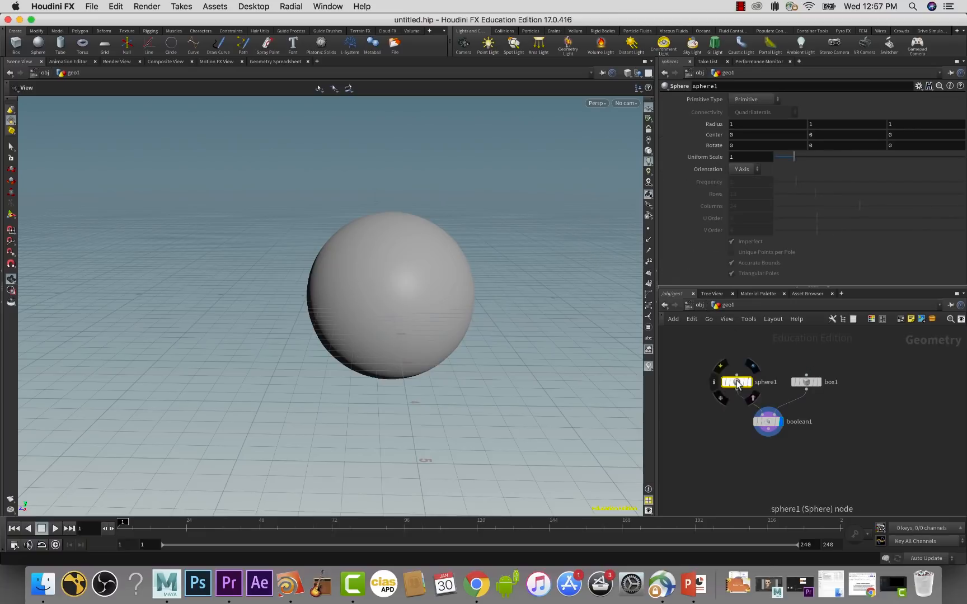
{"action": "left_click", "coordinate": [756, 100]}
{"action": "left_click", "coordinate": [761, 135]}
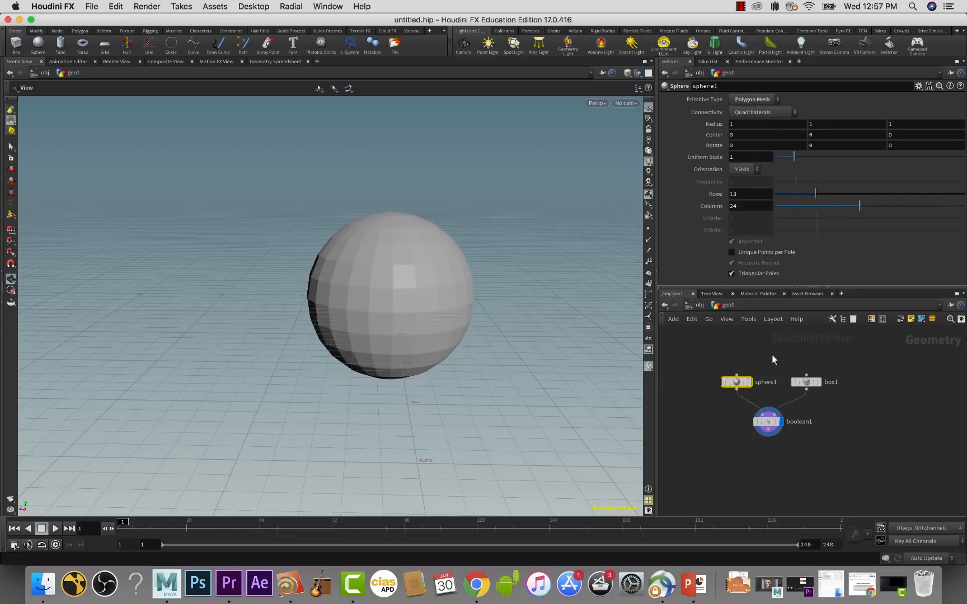
{"action": "left_click", "coordinate": [768, 101]}
{"action": "left_click", "coordinate": [765, 114]}
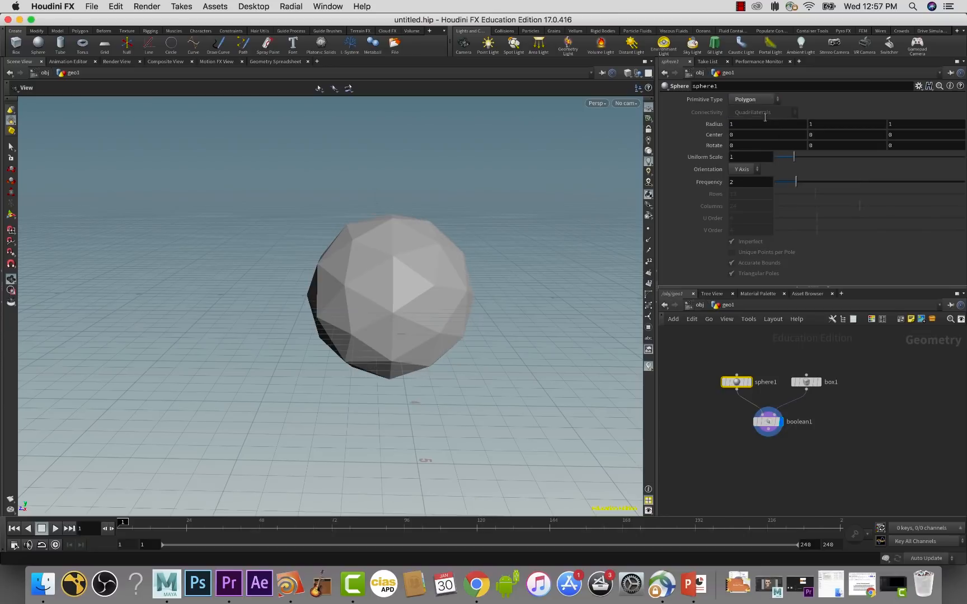
{"action": "left_click", "coordinate": [759, 99]}
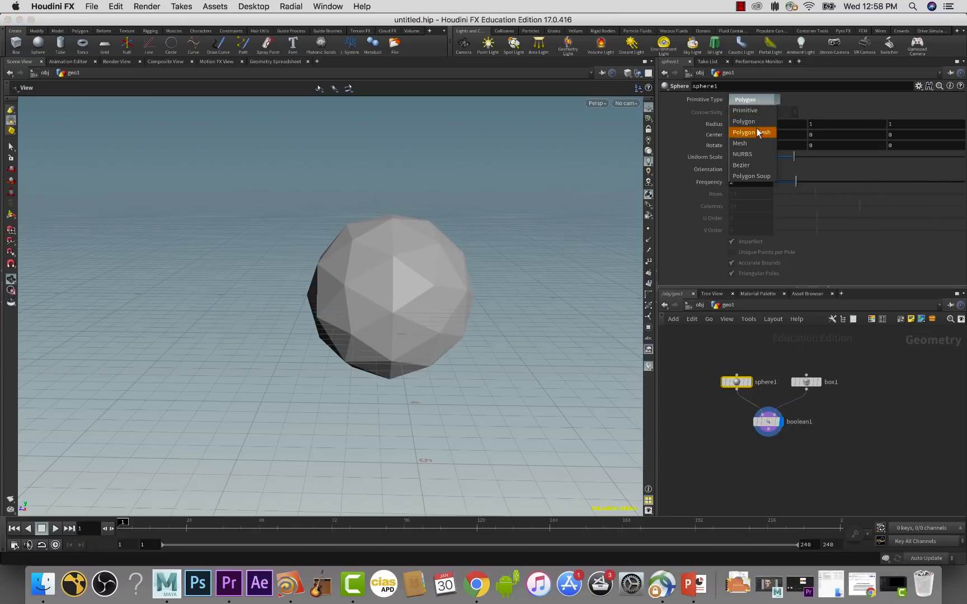
{"action": "left_click", "coordinate": [760, 133]}
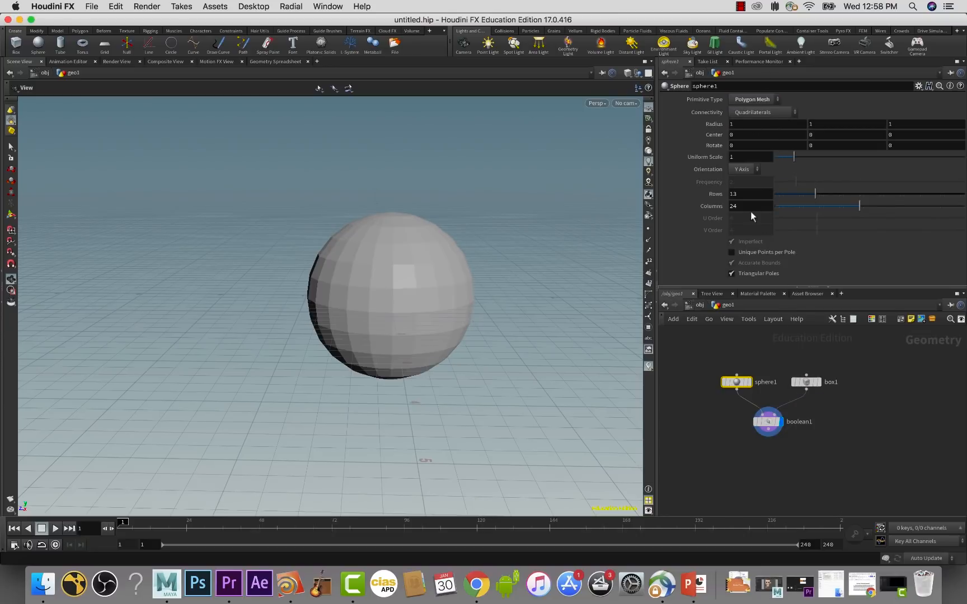
- Set the sphere's rows and columns to 50 each
{"action": "left_click", "coordinate": [750, 196]}
{"action": "type", "text": "50"}
{"action": "key", "text": "Tab"}
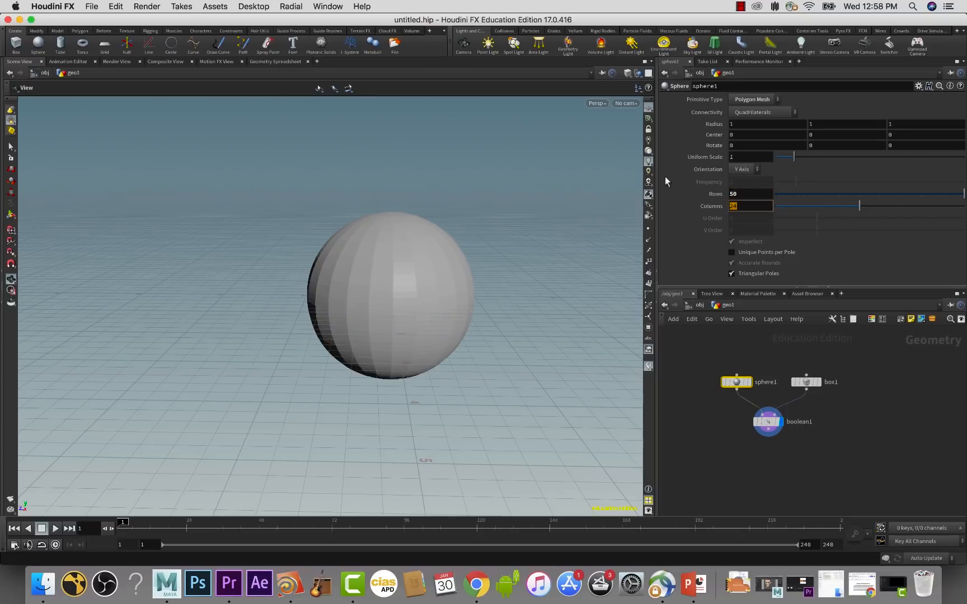
{"action": "type", "text": "50"}
{"action": "key", "text": "Tab"}
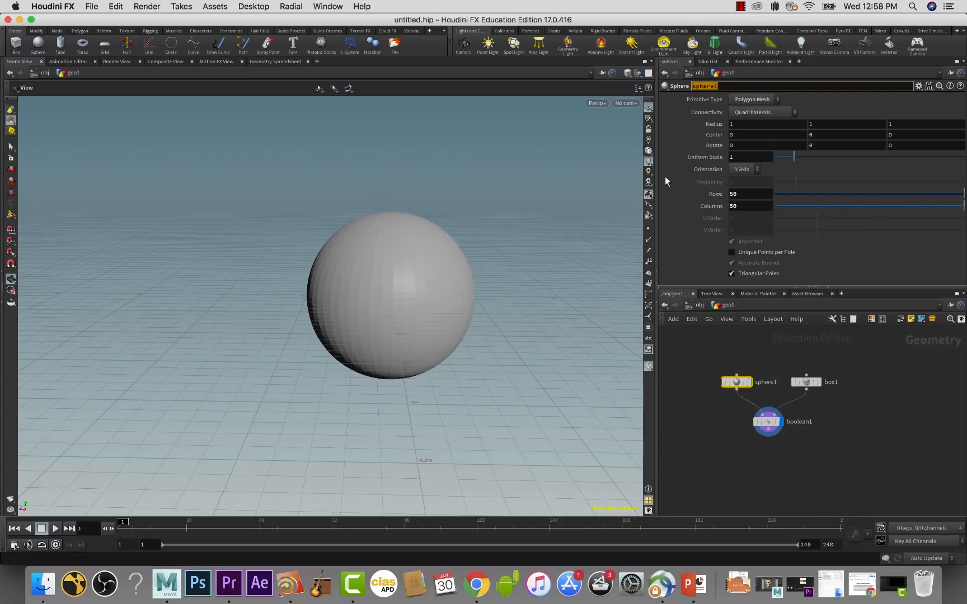
- Change the box's primitive type to Polygon Mesh
{"action": "left_click", "coordinate": [806, 383]}
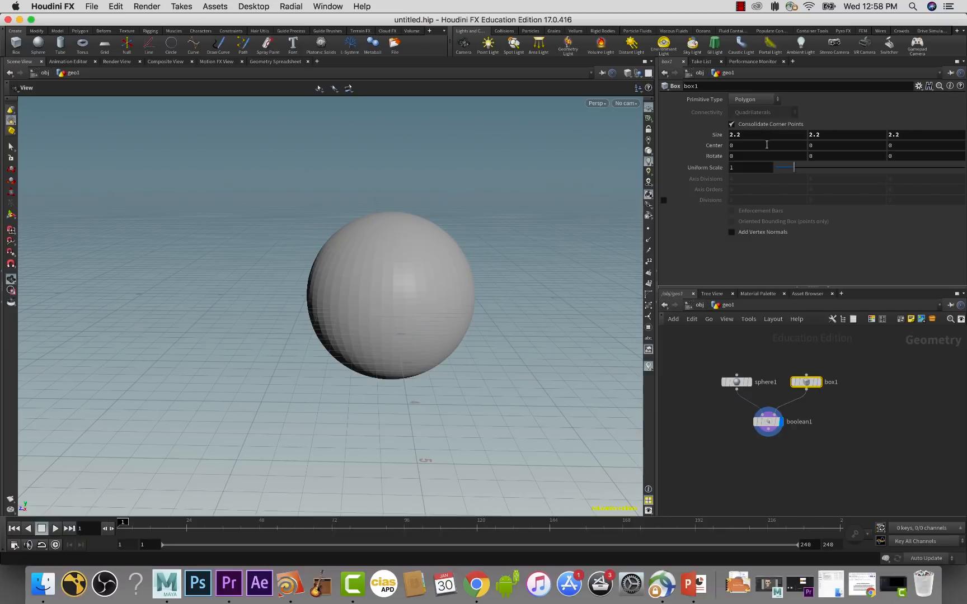
{"action": "left_click", "coordinate": [761, 99]}
{"action": "left_click", "coordinate": [762, 121]}
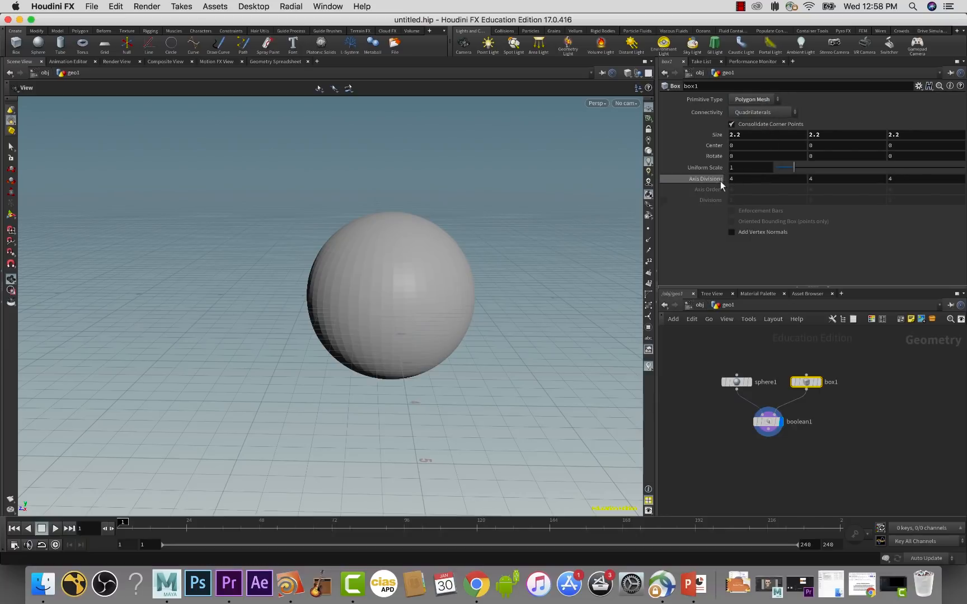
- Display the box with Flat Wire Shaded shading and raise its axis divisions to 54 on all three axes
{"action": "left_click", "coordinate": [818, 382]}
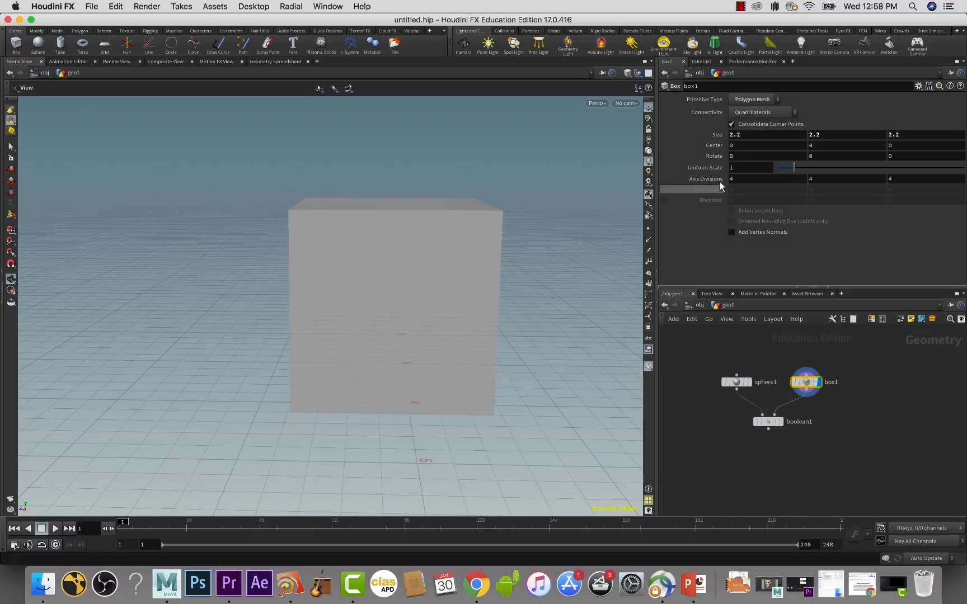
{"action": "left_click", "coordinate": [628, 73]}
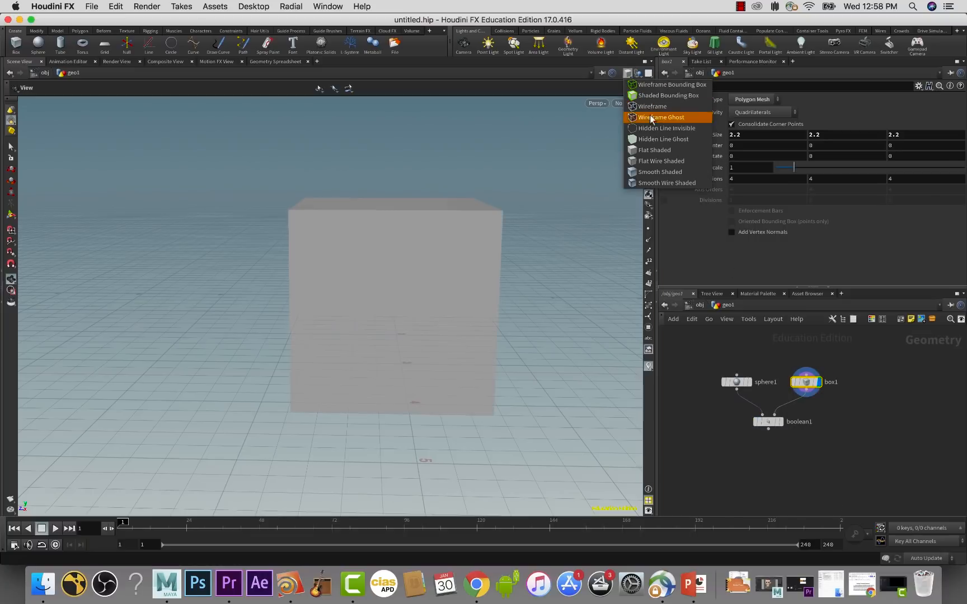
{"action": "left_click", "coordinate": [655, 161]}
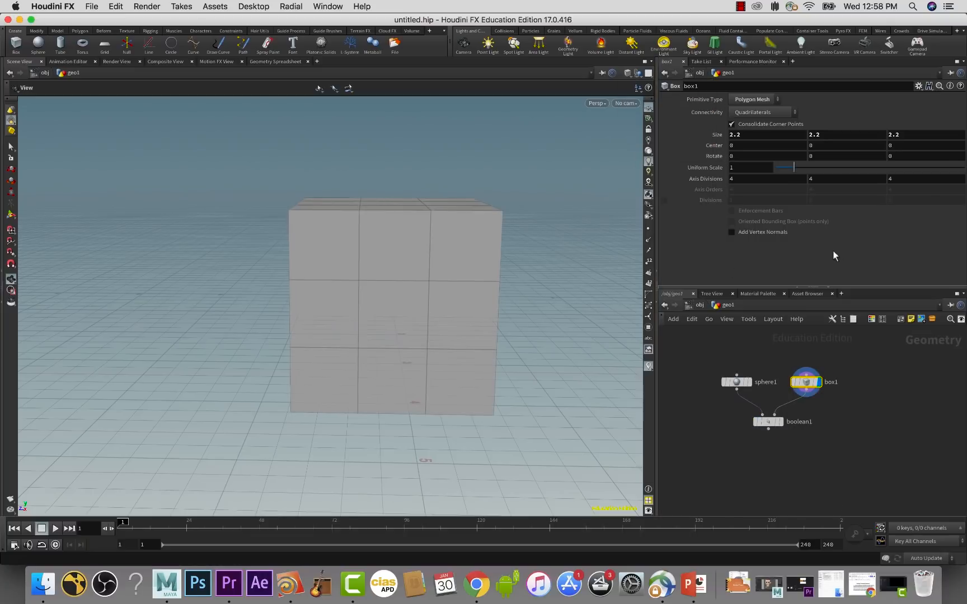
{"action": "middle_click_drag", "start_coordinate": [717, 176], "coordinate": [779, 157]}
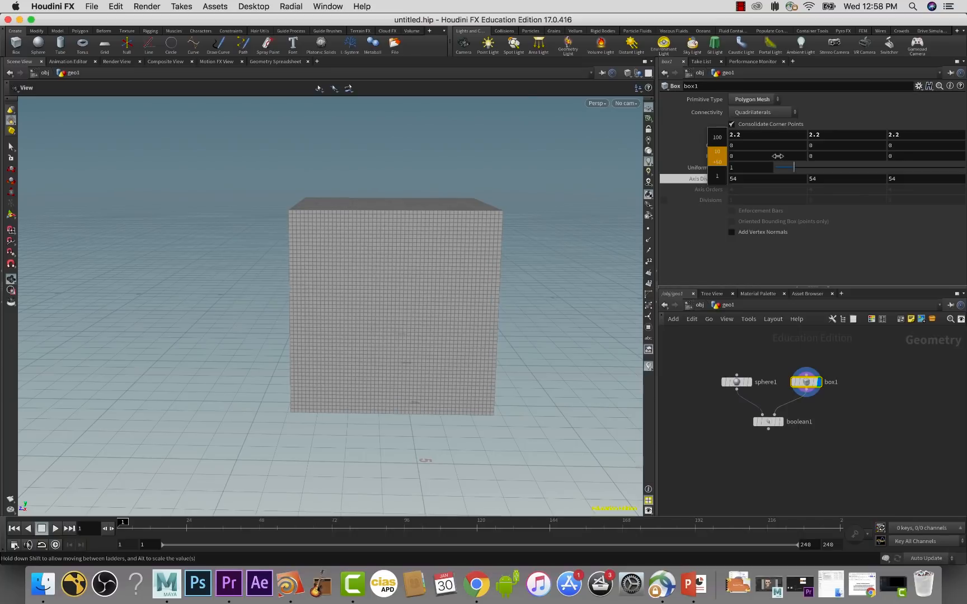
{"action": "middle_click_drag", "start_coordinate": [776, 157], "coordinate": [776, 157]}
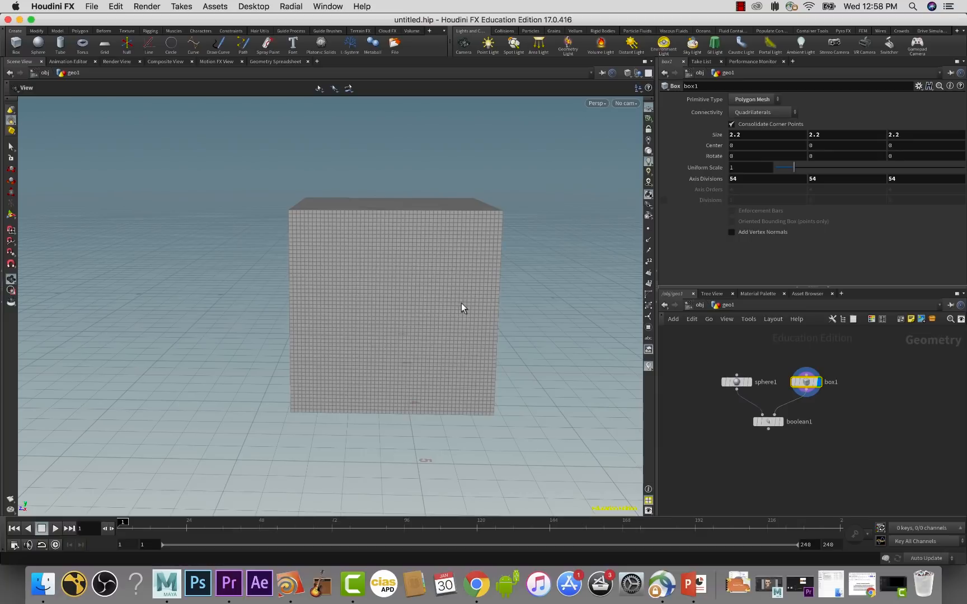
- Set the box's axis divisions to 50 on all three axes
{"action": "left_click", "coordinate": [746, 179]}
{"action": "key", "text": "Tab"}
{"action": "key", "text": "Tab"}
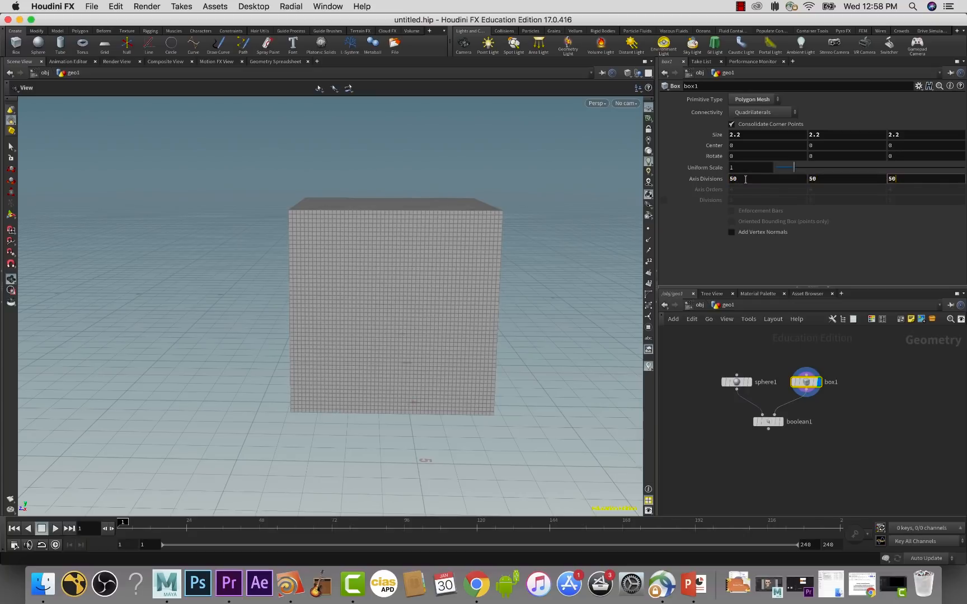
{"action": "type", "text": "50"}
{"action": "key", "text": "Tab"}
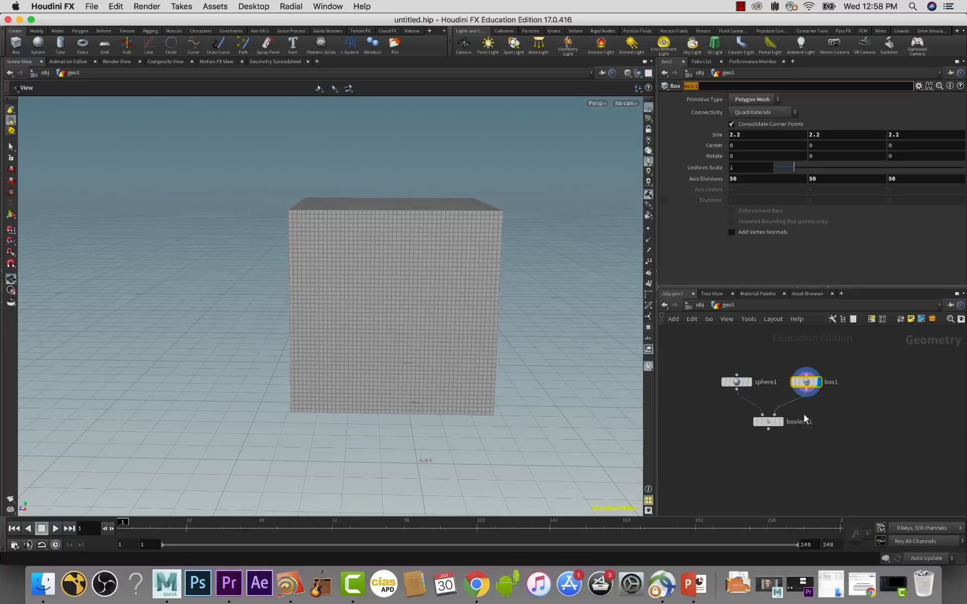
- Display the sphere, then switch the display to the Boolean node and select it to show its parameters
{"action": "left_click", "coordinate": [748, 385]}
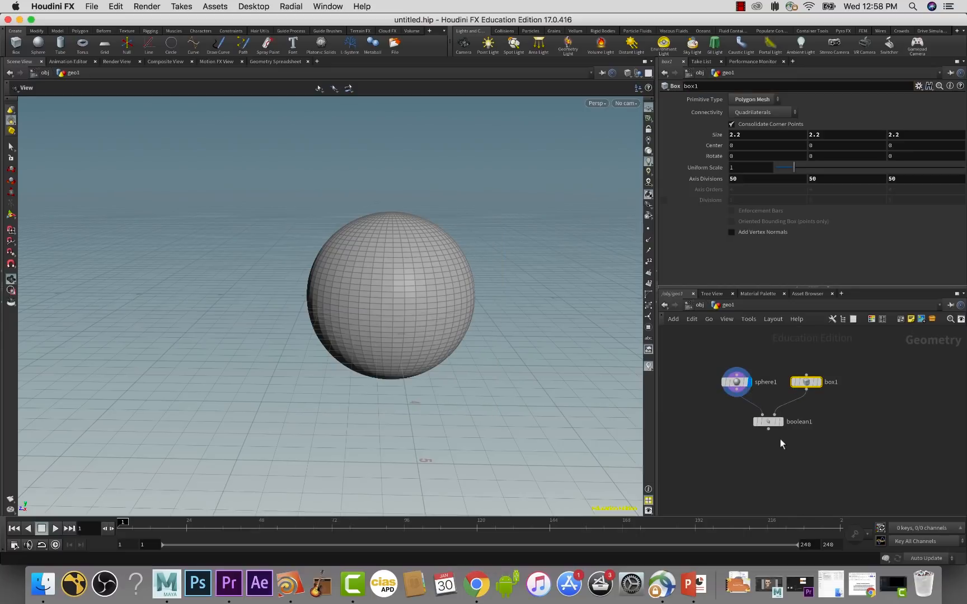
{"action": "left_click", "coordinate": [781, 422]}
{"action": "left_click", "coordinate": [768, 421]}
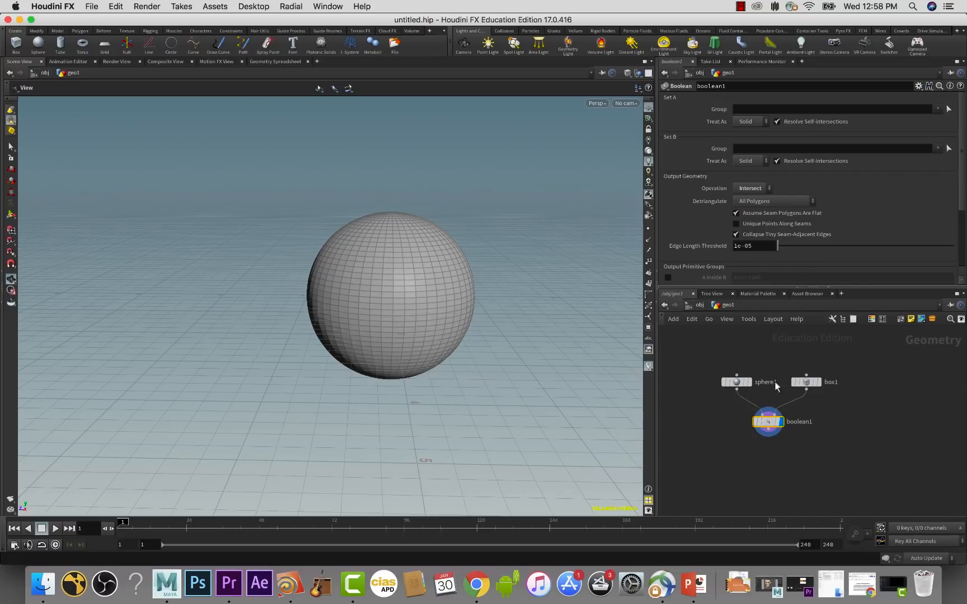
{"action": "mouse_move", "coordinate": [768, 421]}
- Compare the box, the sphere and the Boolean result by displaying each node in turn
{"action": "left_click", "coordinate": [758, 187]}
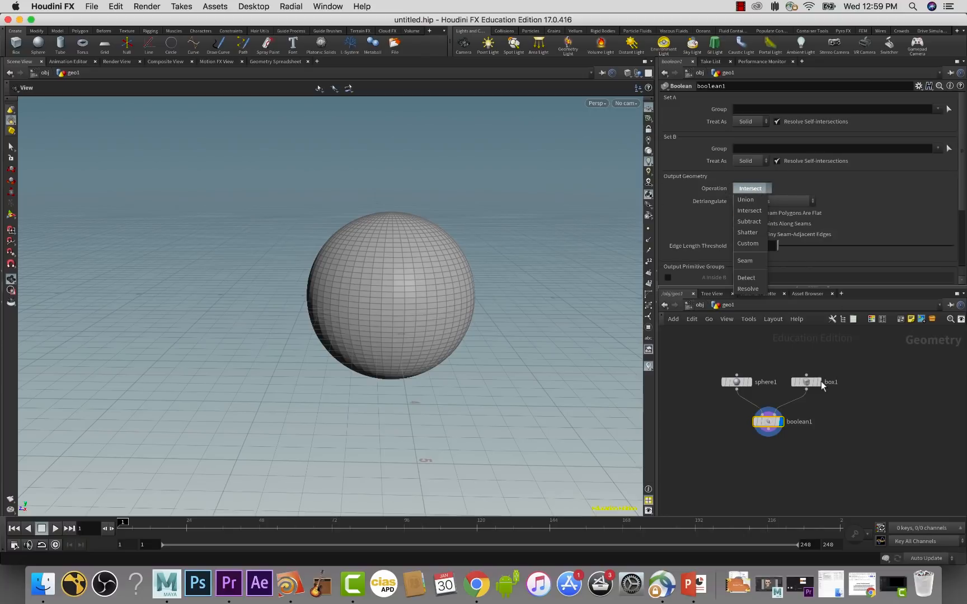
{"action": "left_click", "coordinate": [821, 380]}
{"action": "left_click", "coordinate": [820, 382]}
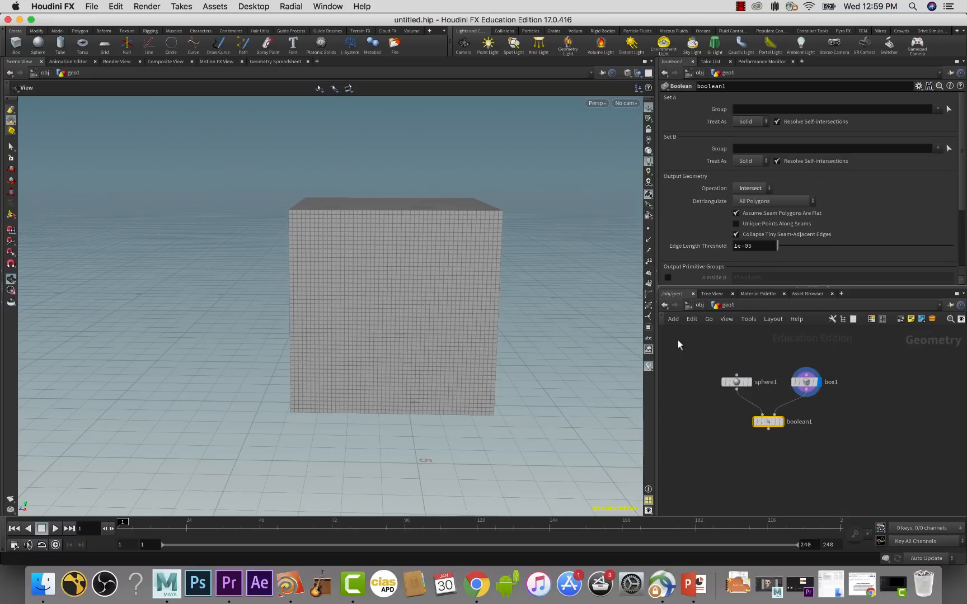
{"action": "left_click", "coordinate": [748, 382]}
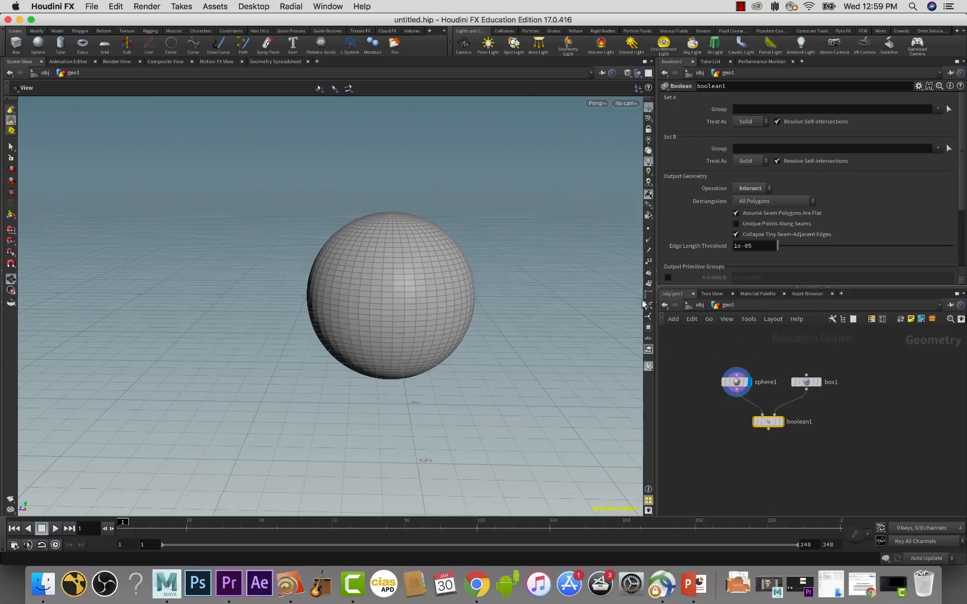
{"action": "mouse_move", "coordinate": [765, 423]}
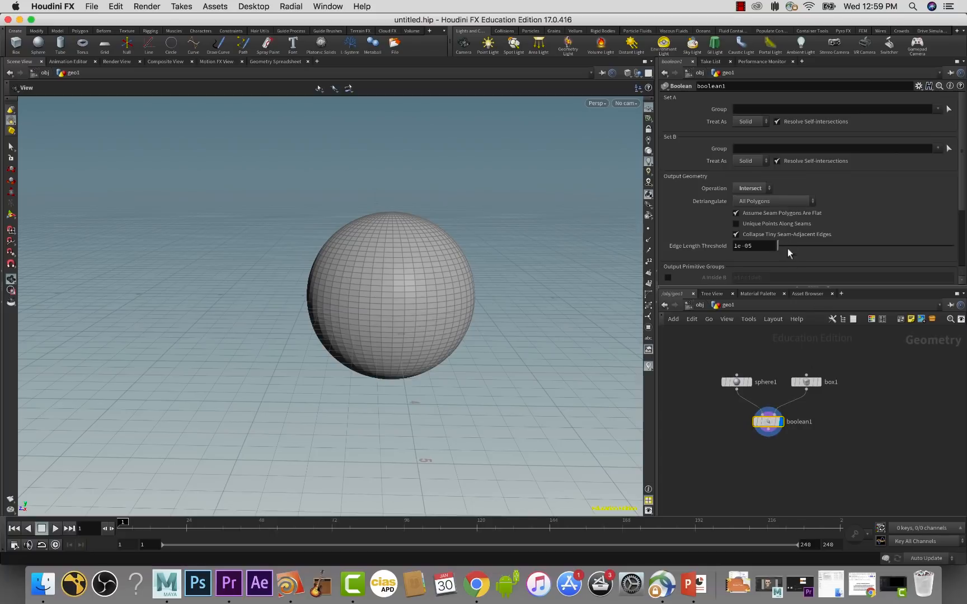
- Try the Subtract operation on the Boolean, then return it to Intersect
{"action": "left_click", "coordinate": [764, 188]}
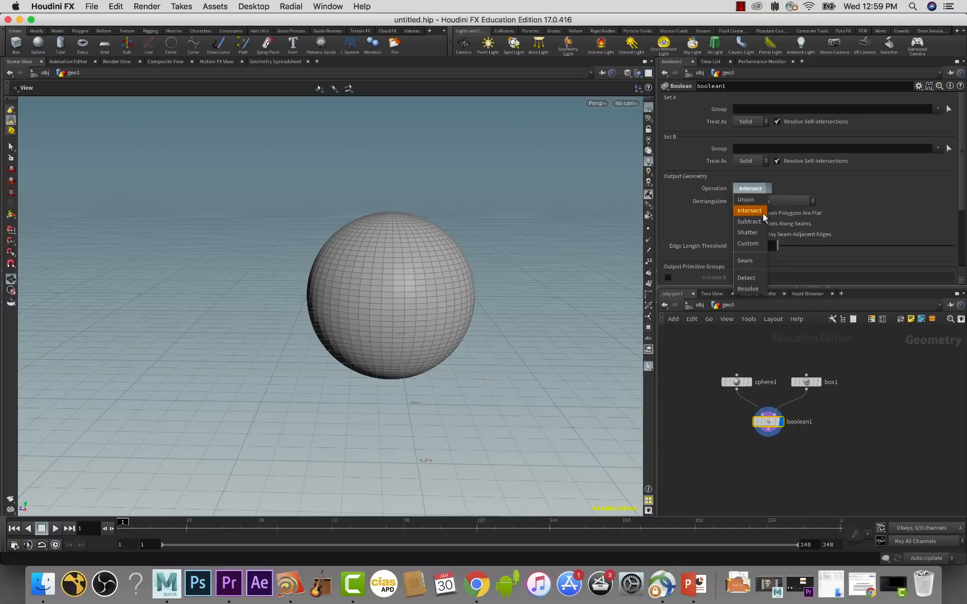
{"action": "left_click", "coordinate": [762, 222]}
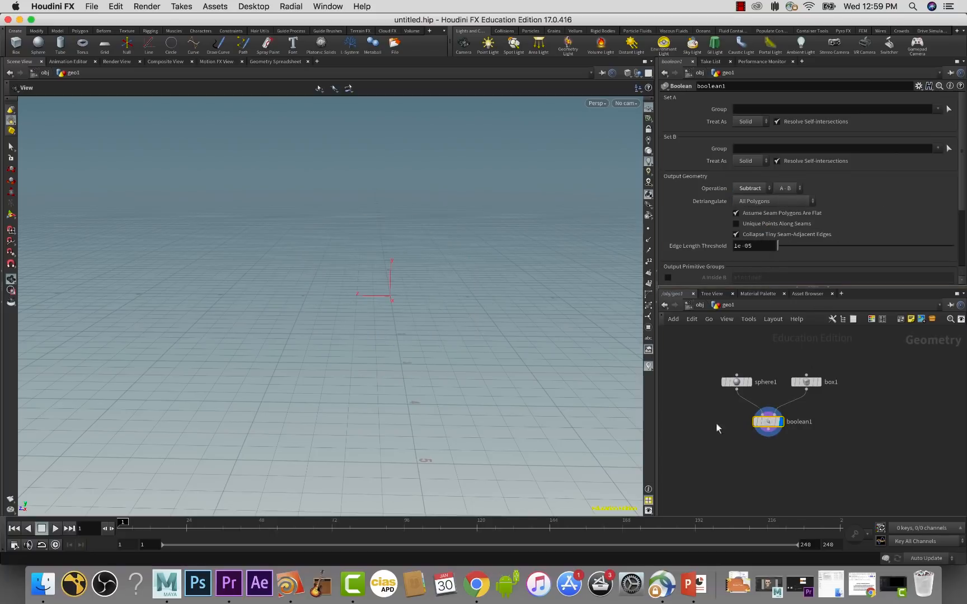
{"action": "mouse_move", "coordinate": [807, 384]}
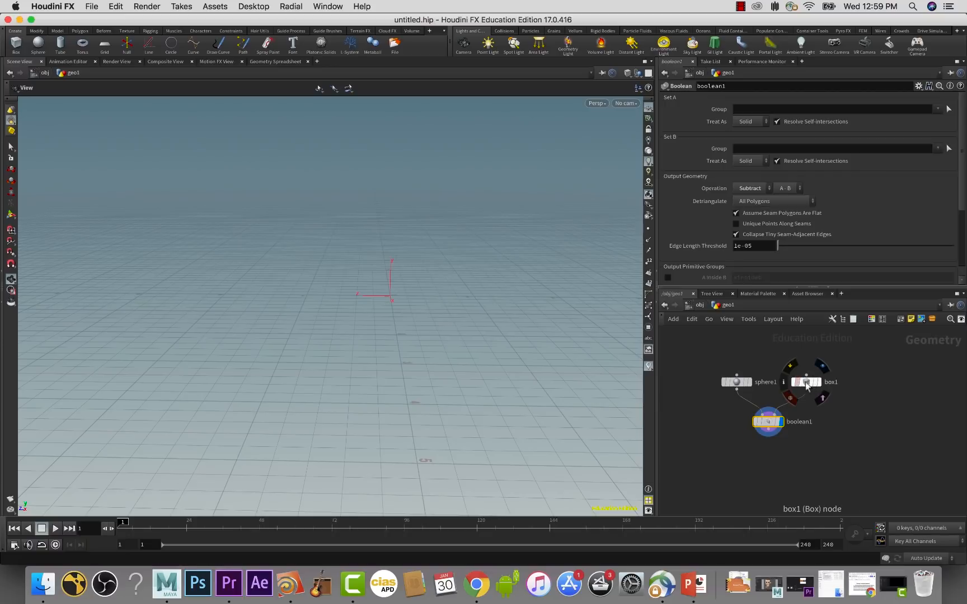
{"action": "mouse_move", "coordinate": [739, 383]}
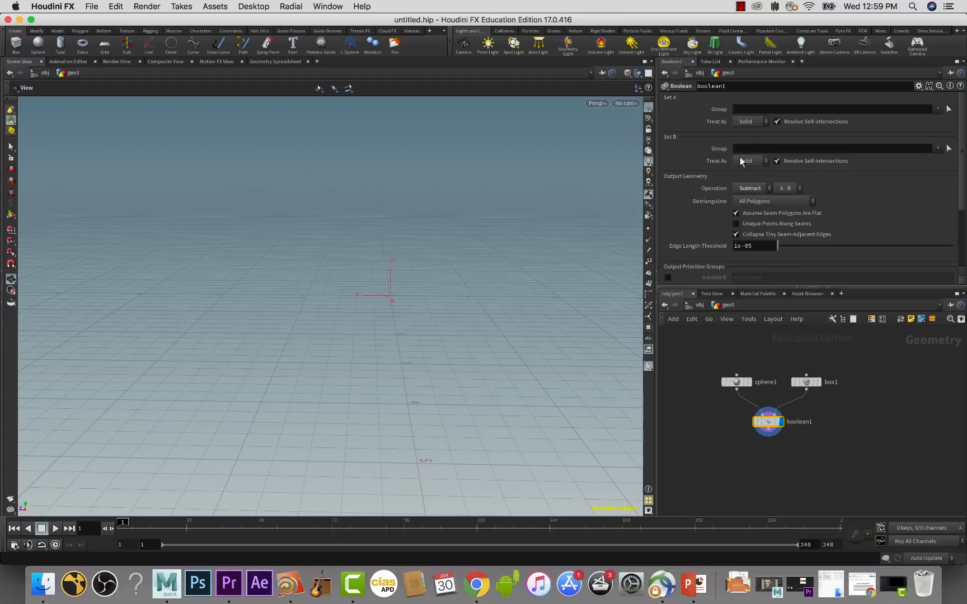
{"action": "left_click", "coordinate": [757, 188]}
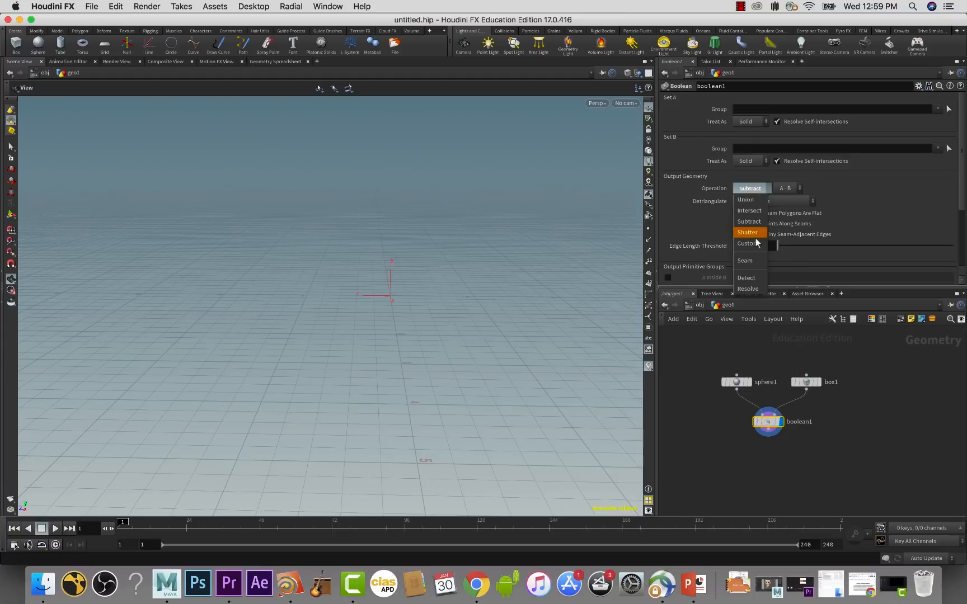
{"action": "left_click", "coordinate": [750, 210]}
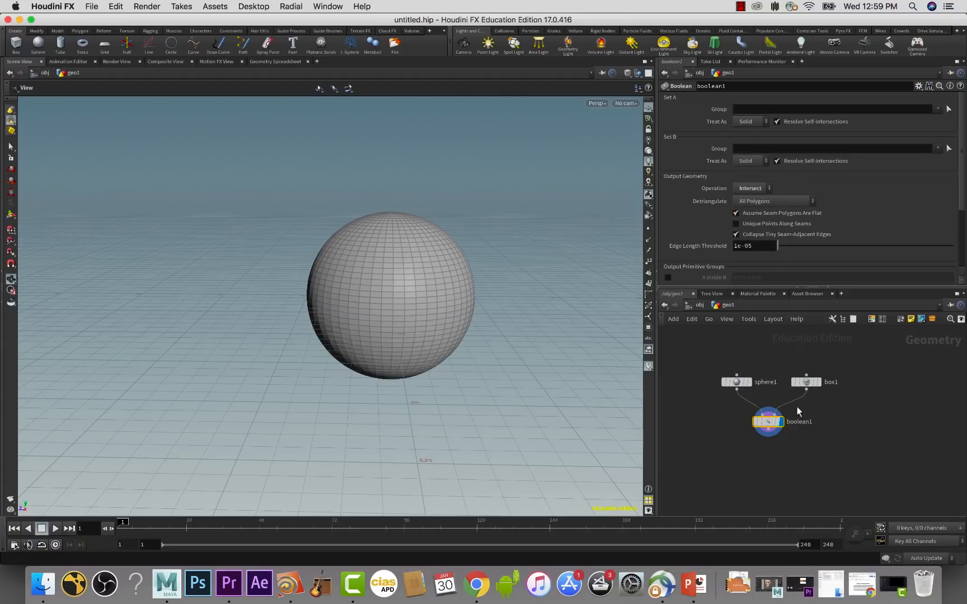
- Select the box and scrub the timeline between frames 1 and 48, ending back at frame 1
{"action": "left_click_drag", "start_coordinate": [769, 421], "coordinate": [770, 415]}
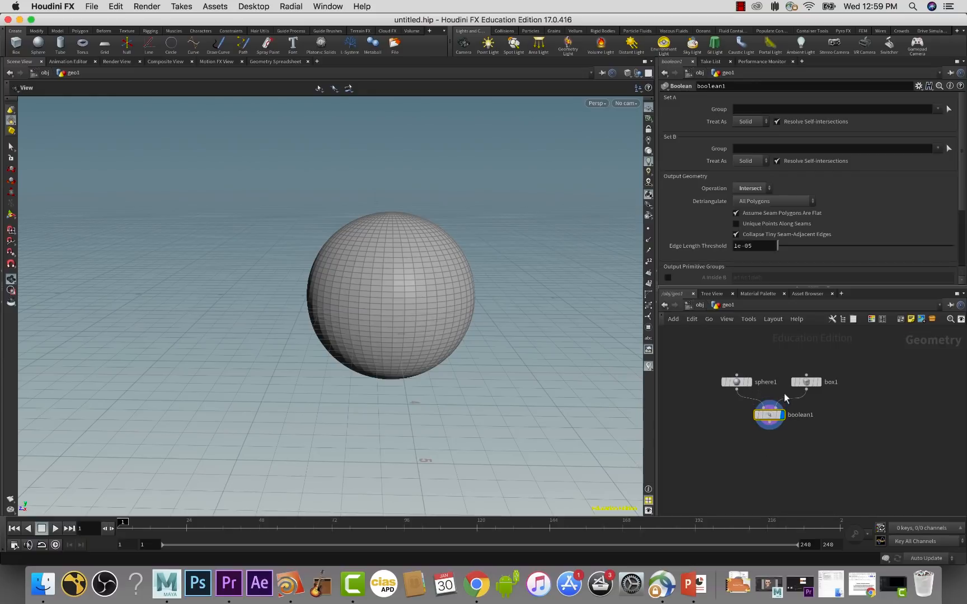
{"action": "left_click", "coordinate": [806, 383]}
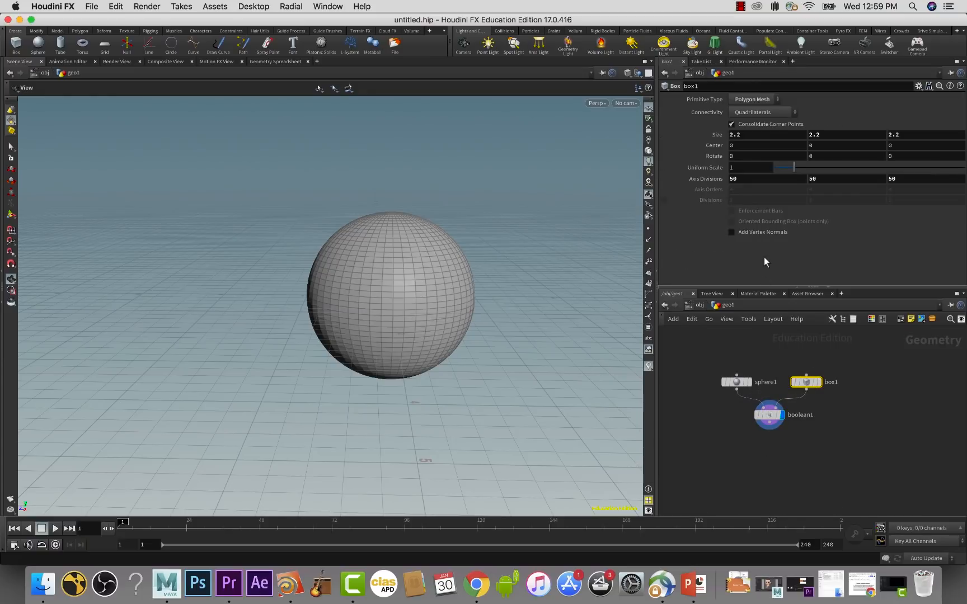
{"action": "left_click", "coordinate": [188, 529]}
{"action": "left_click_drag", "start_coordinate": [185, 524], "coordinate": [119, 523]}
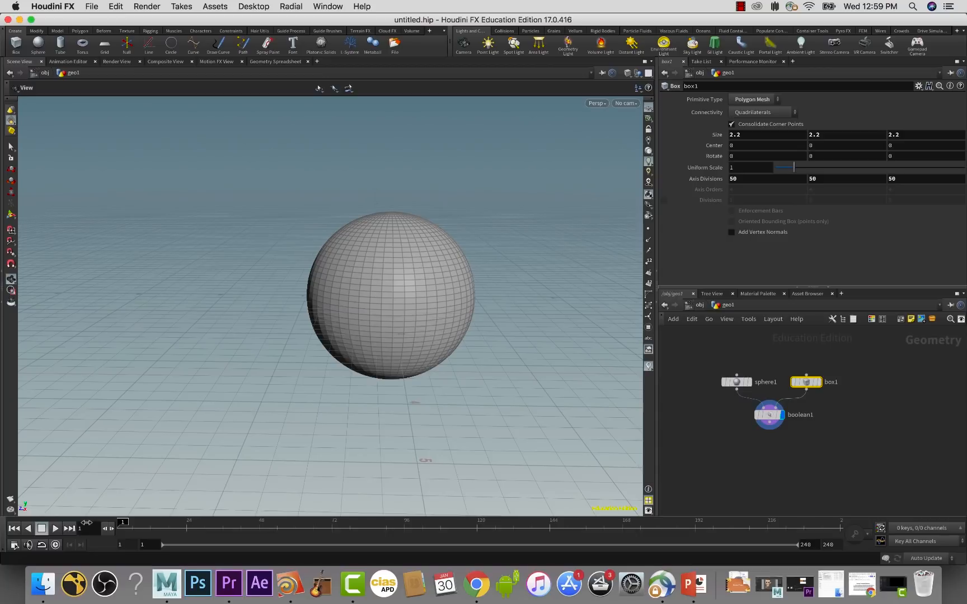
{"action": "left_click", "coordinate": [261, 528]}
{"action": "left_click_drag", "start_coordinate": [262, 523], "coordinate": [259, 523]}
{"action": "left_click", "coordinate": [120, 522]}
{"action": "mouse_move", "coordinate": [120, 522]}
{"action": "left_mouse_down"}
{"action": "mouse_move", "coordinate": [260, 523]}
{"action": "mouse_move", "coordinate": [122, 523]}
{"action": "left_mouse_up"}
- Move the box node up and insert a Transform node on the wire between it and the Boolean
{"action": "left_click_drag", "start_coordinate": [806, 382], "coordinate": [806, 342]}
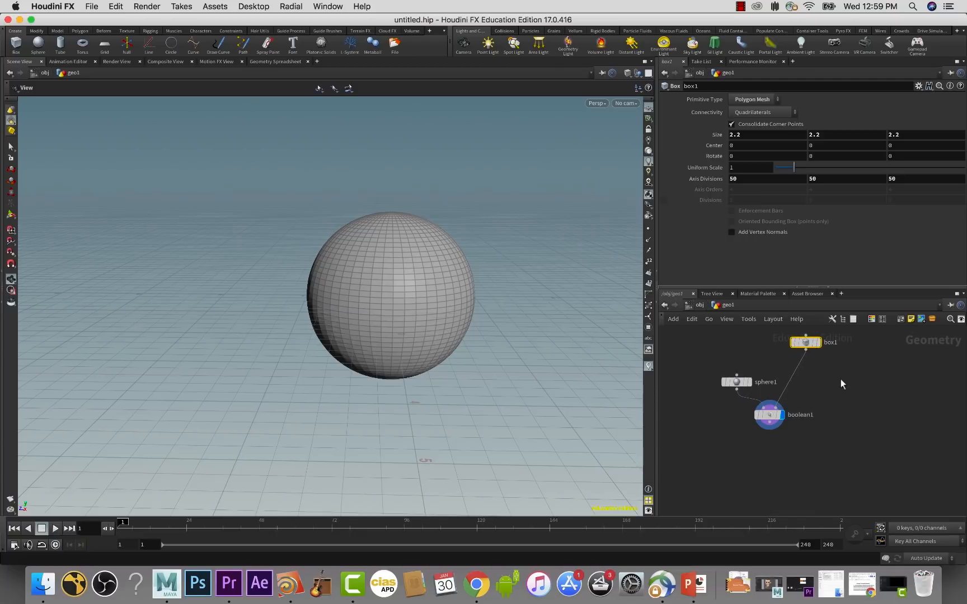
{"action": "key", "text": "Tab"}
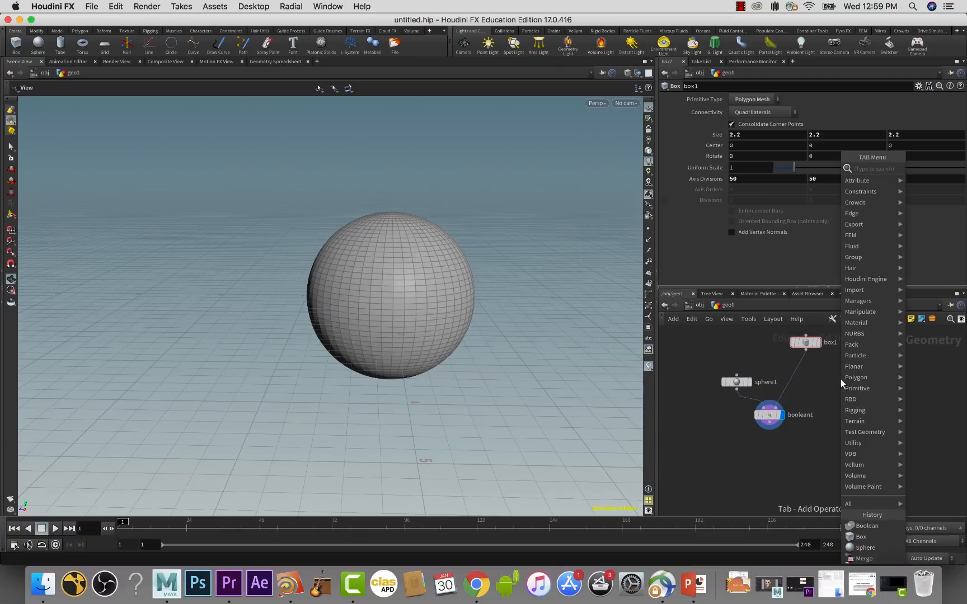
{"action": "type", "text": "tra"}
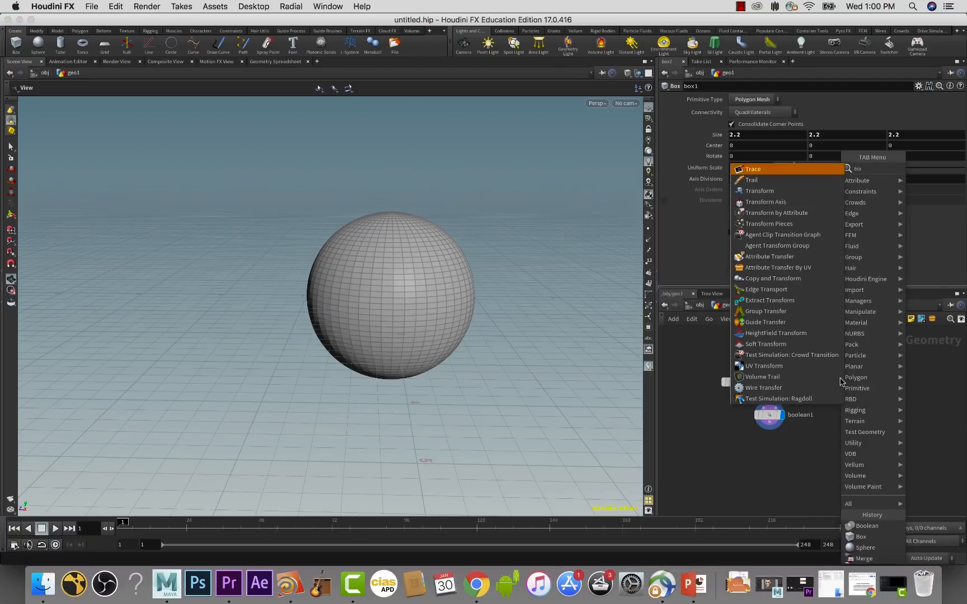
{"action": "type", "text": "ns"}
{"action": "key", "text": "Return"}
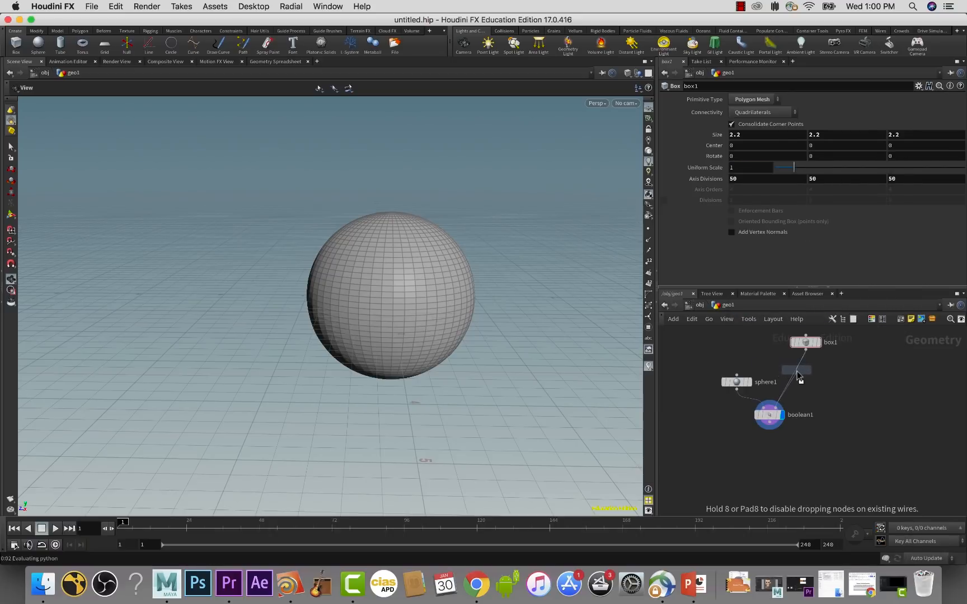
{"action": "left_click", "coordinate": [797, 371]}
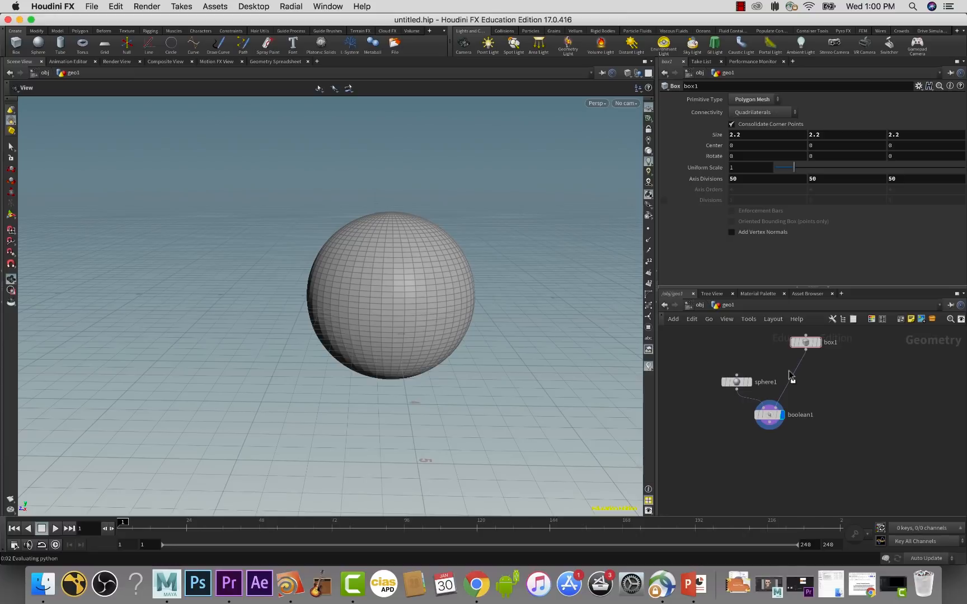
{"action": "left_click", "coordinate": [797, 373]}
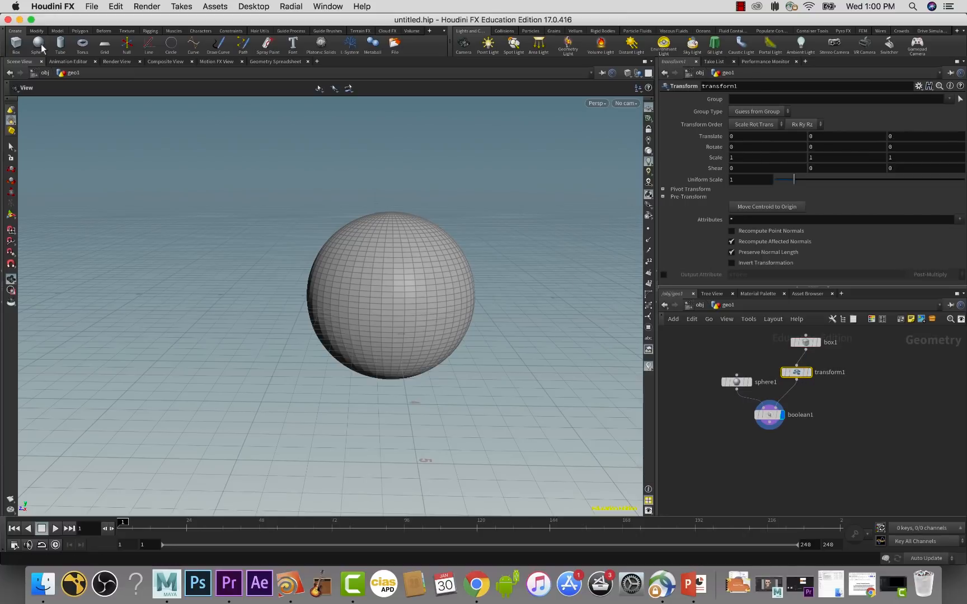
- Start saving the scene under a new name and create a folder named dissolve inside Desktop/CGI Nerd
{"action": "left_click", "coordinate": [91, 7]}
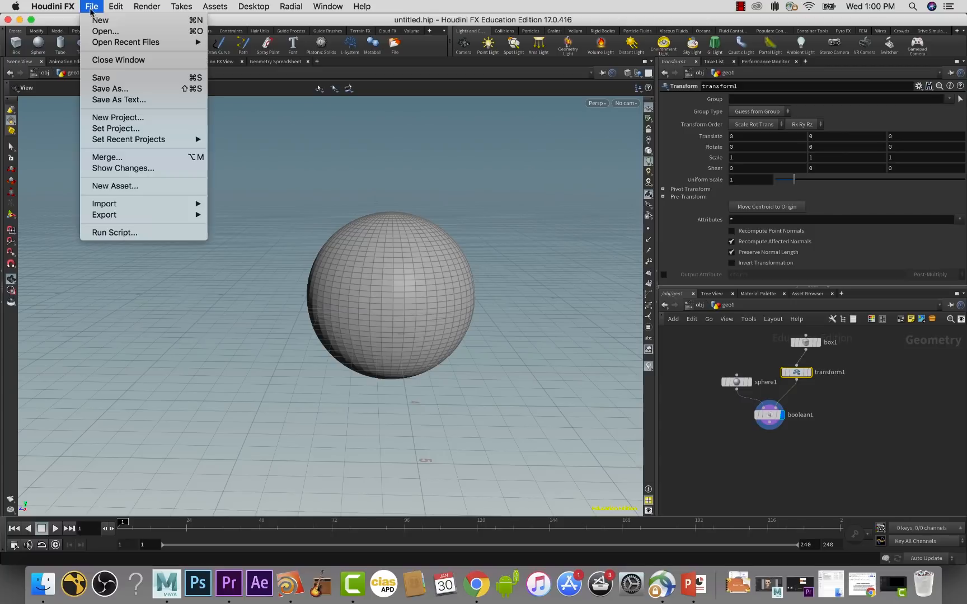
{"action": "left_click", "coordinate": [142, 89]}
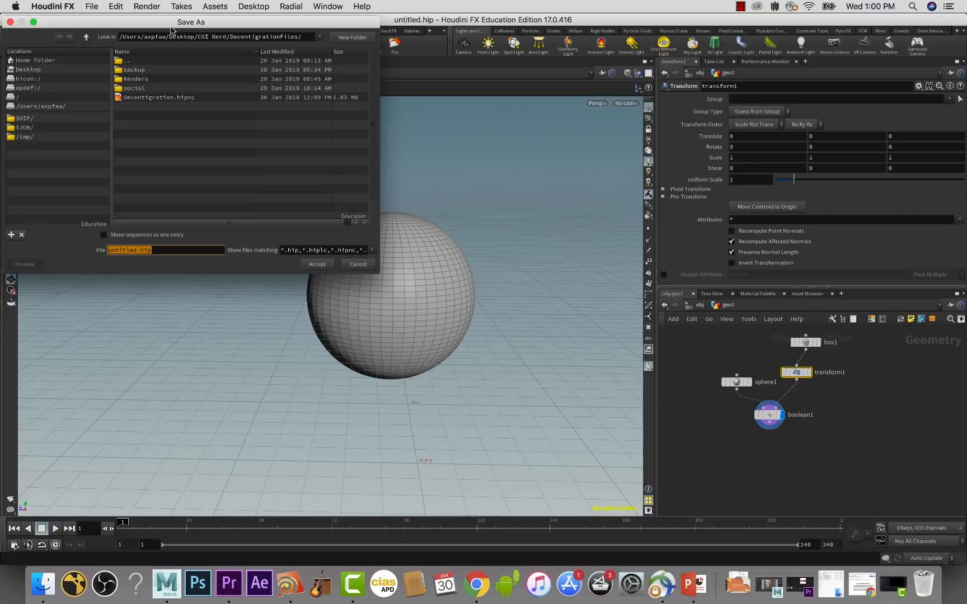
{"action": "left_click_drag", "start_coordinate": [185, 29], "coordinate": [442, 27]}
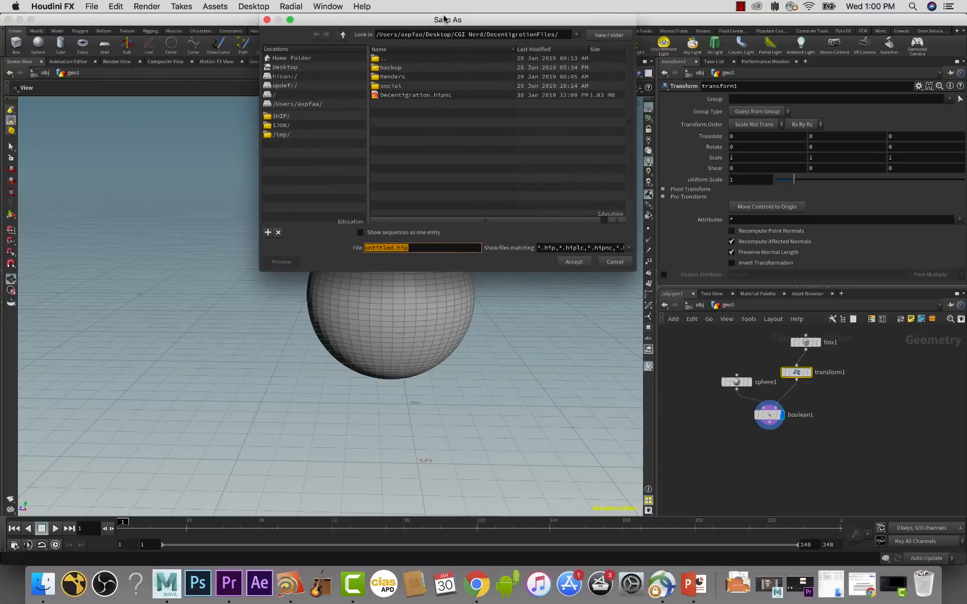
{"action": "left_click", "coordinate": [294, 68]}
{"action": "double_click", "coordinate": [398, 76]}
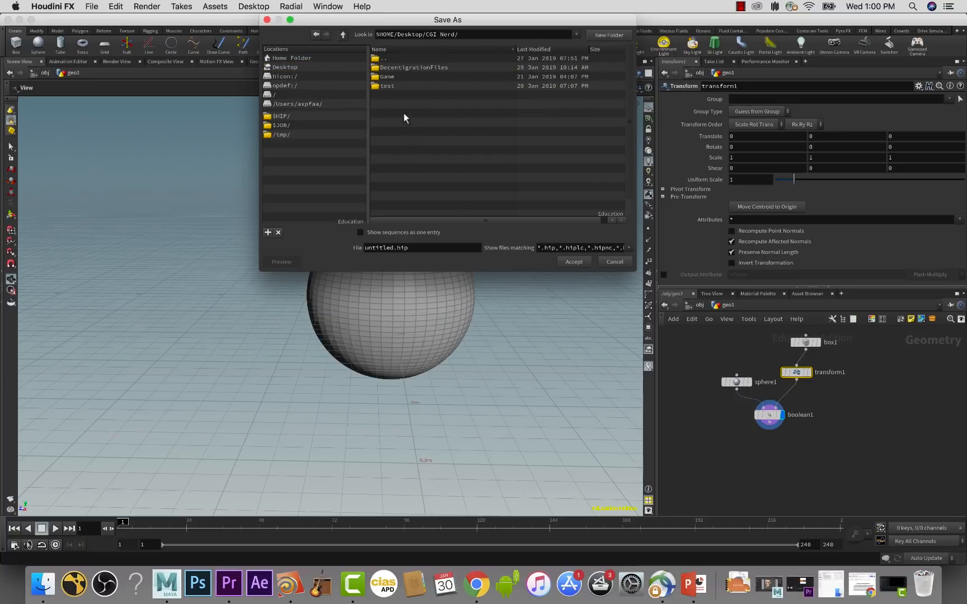
{"action": "left_click", "coordinate": [616, 35]}
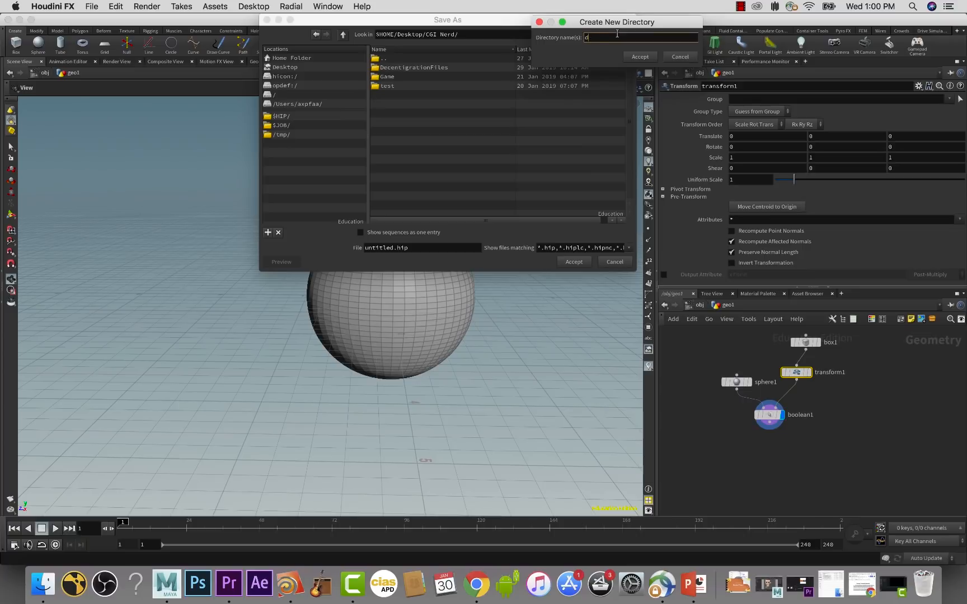
{"action": "type", "text": "dissolv"}
{"action": "type", "text": "e"}
{"action": "key", "text": "Return"}
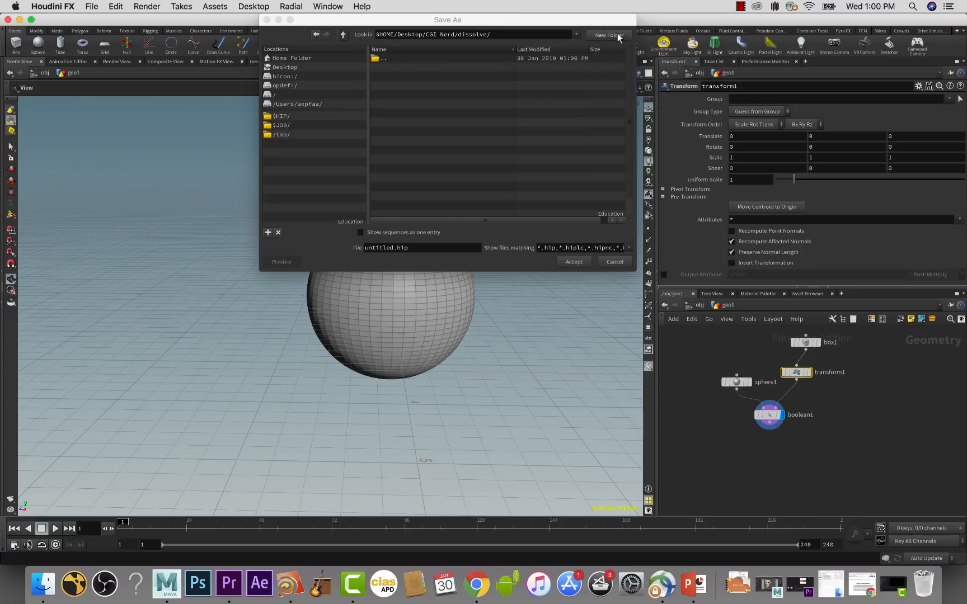
- Name the scene file dissolveFile, save it in the dissolve folder and save once more
{"action": "left_click", "coordinate": [394, 248]}
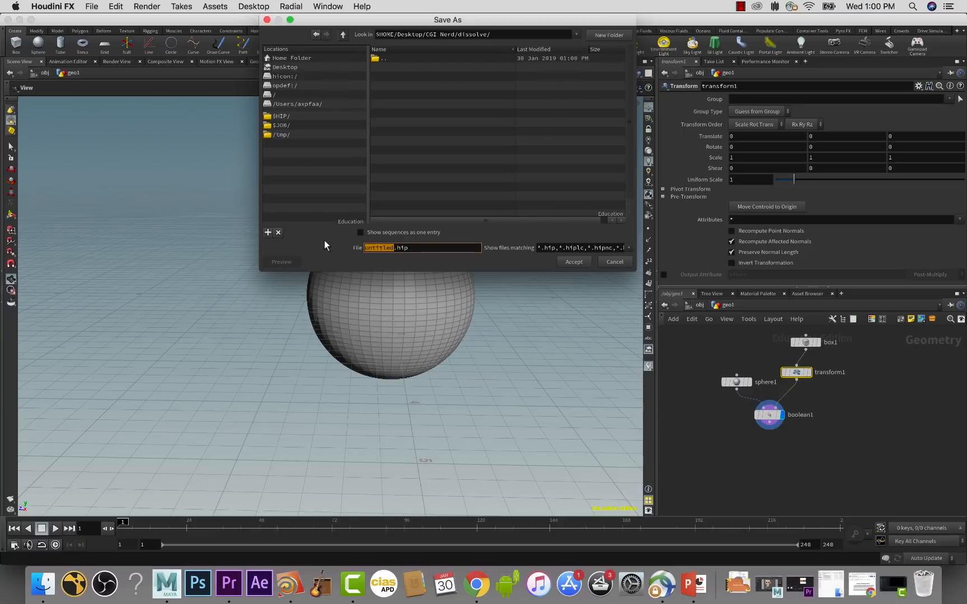
{"action": "type", "text": "dissolveFile"}
{"action": "key", "text": "Return"}
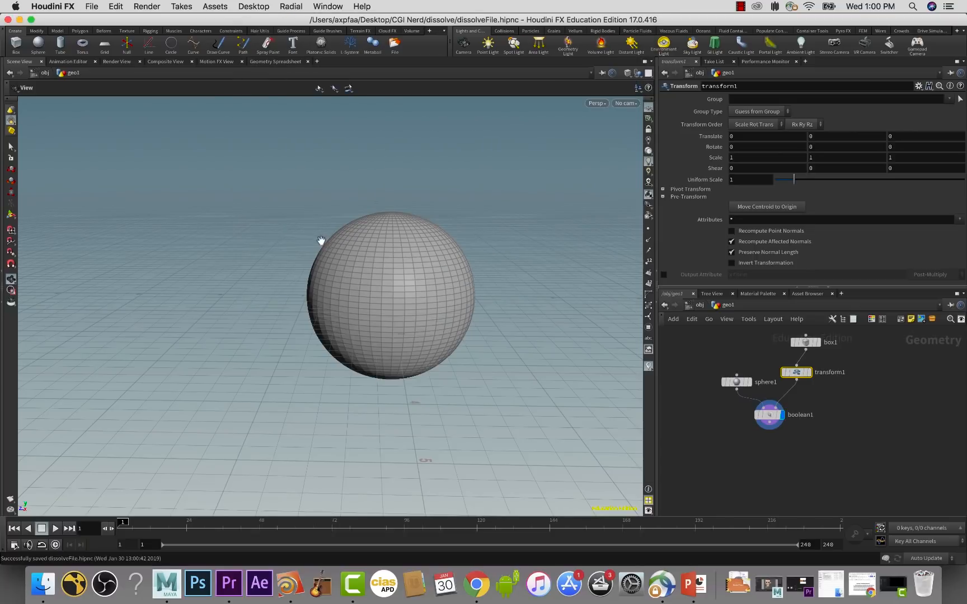
{"action": "key", "text": "super+s"}
- Keyframe the Transform's Y translate at 0 on frame 1 and at -2.2 on frame 48
{"action": "left_click_drag", "start_coordinate": [769, 423], "coordinate": [769, 428]}
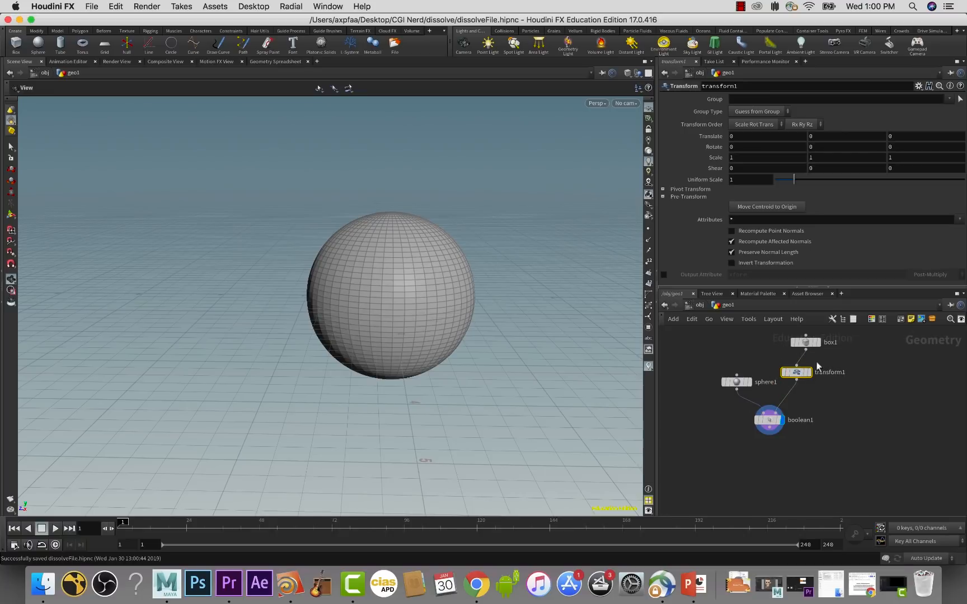
{"action": "left_click", "coordinate": [830, 136], "text": "alt"}
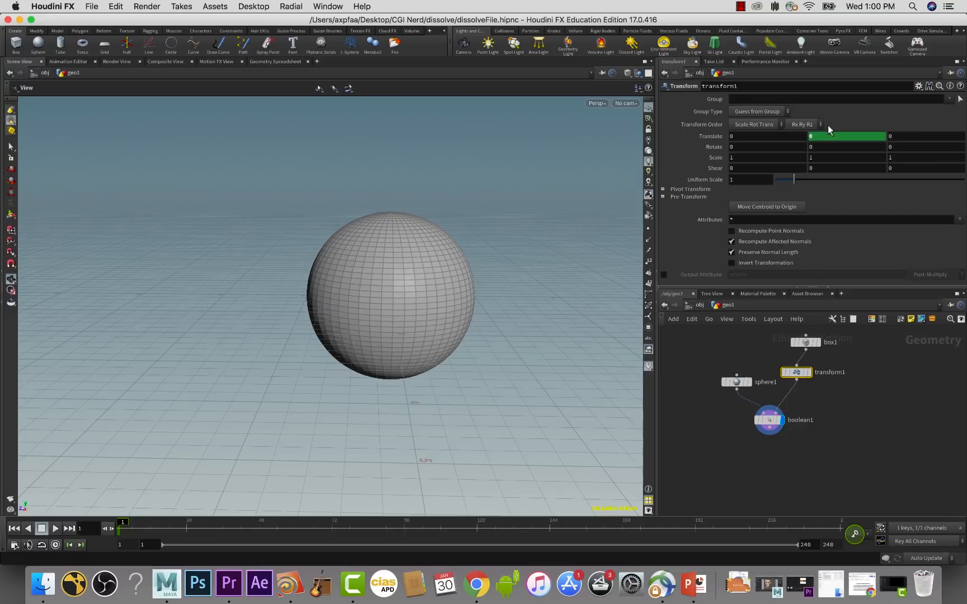
{"action": "left_click", "coordinate": [260, 529]}
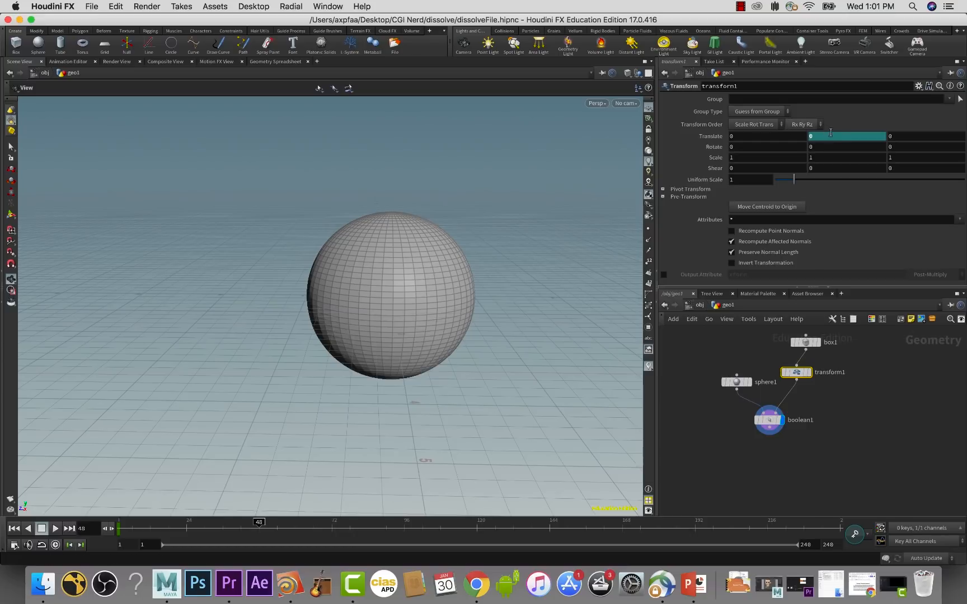
{"action": "middle_click_drag", "start_coordinate": [831, 133], "coordinate": [624, 137]}
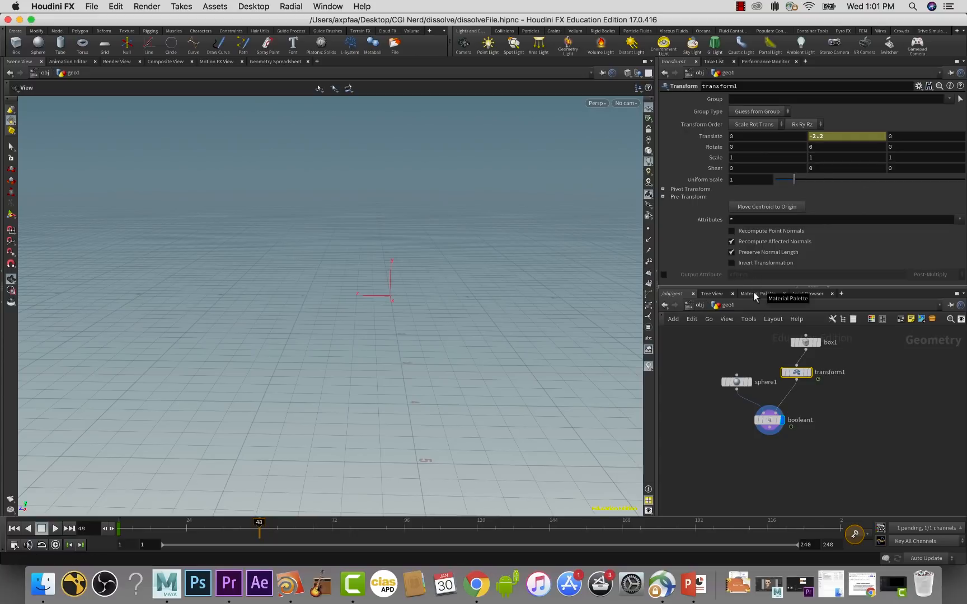
{"action": "left_click", "coordinate": [843, 136], "text": "alt"}
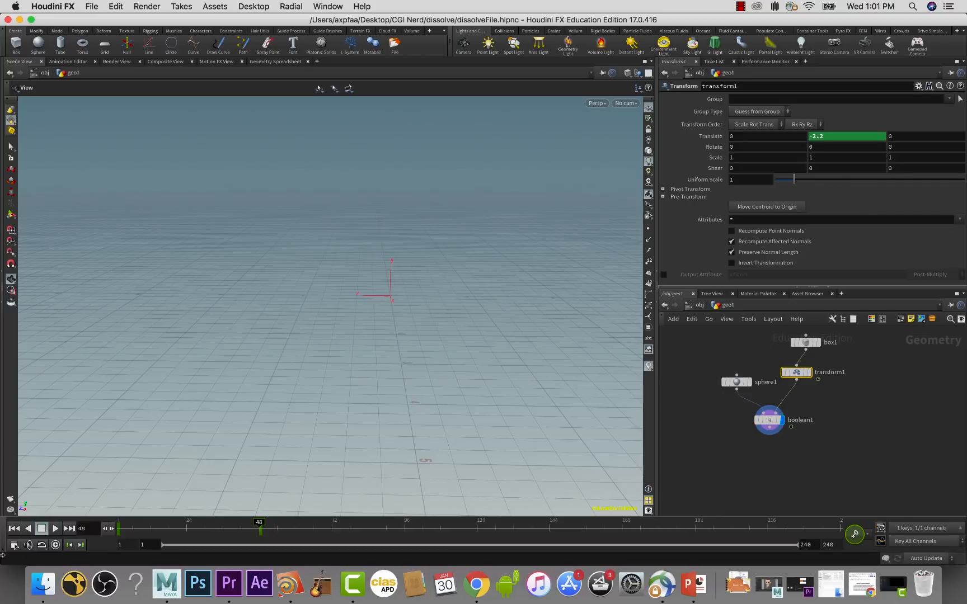
- Play the box animation from frame 1 to check the dissolve, then stop and return to the first frame
{"action": "left_click", "coordinate": [14, 529]}
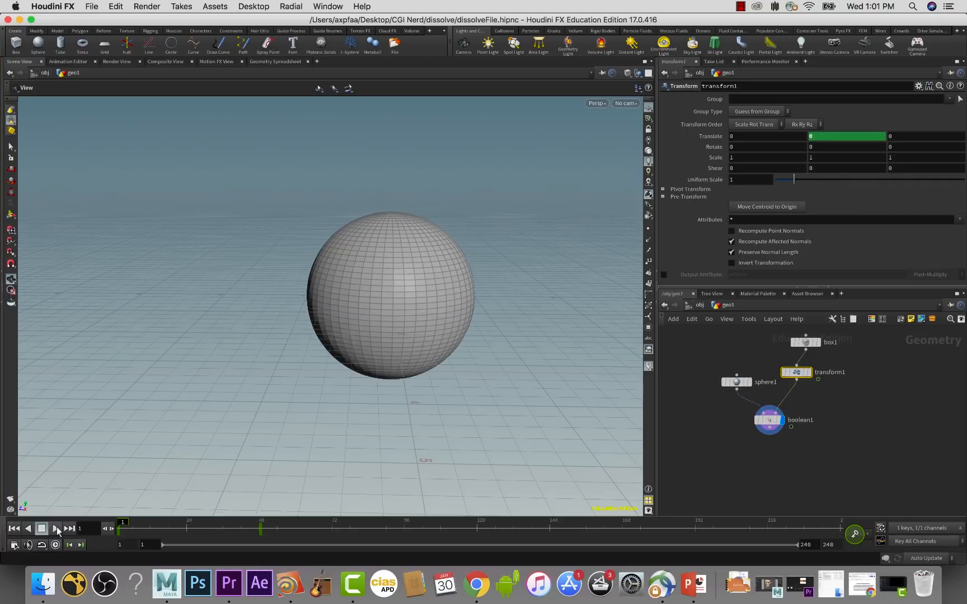
{"action": "left_click", "coordinate": [56, 529]}
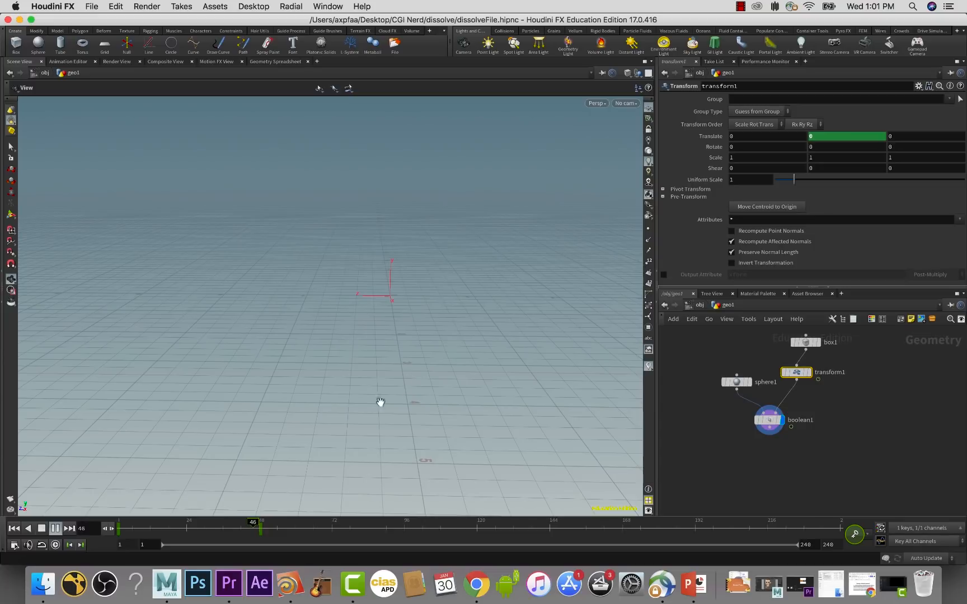
{"action": "left_click", "coordinate": [42, 529]}
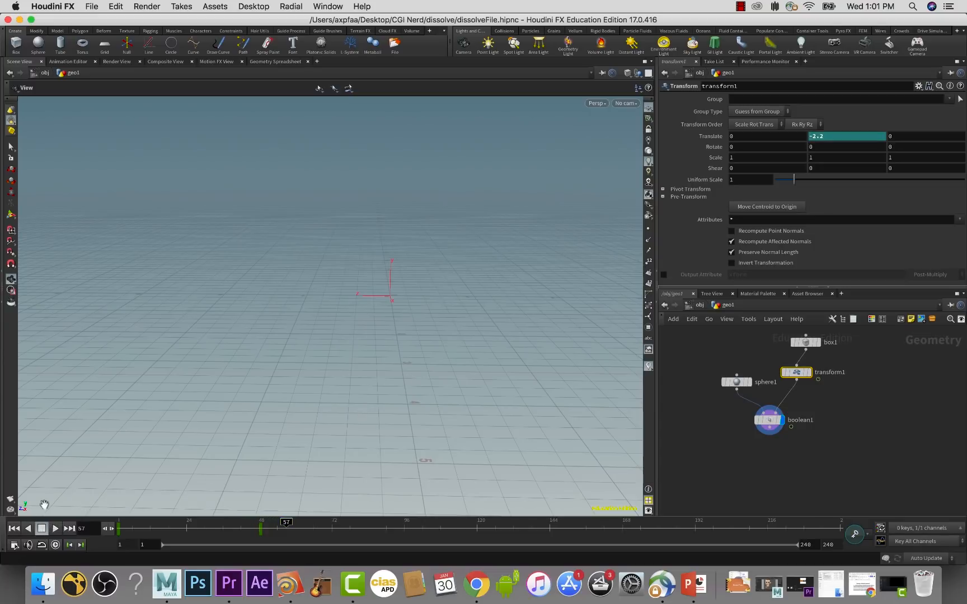
{"action": "left_click", "coordinate": [12, 529]}
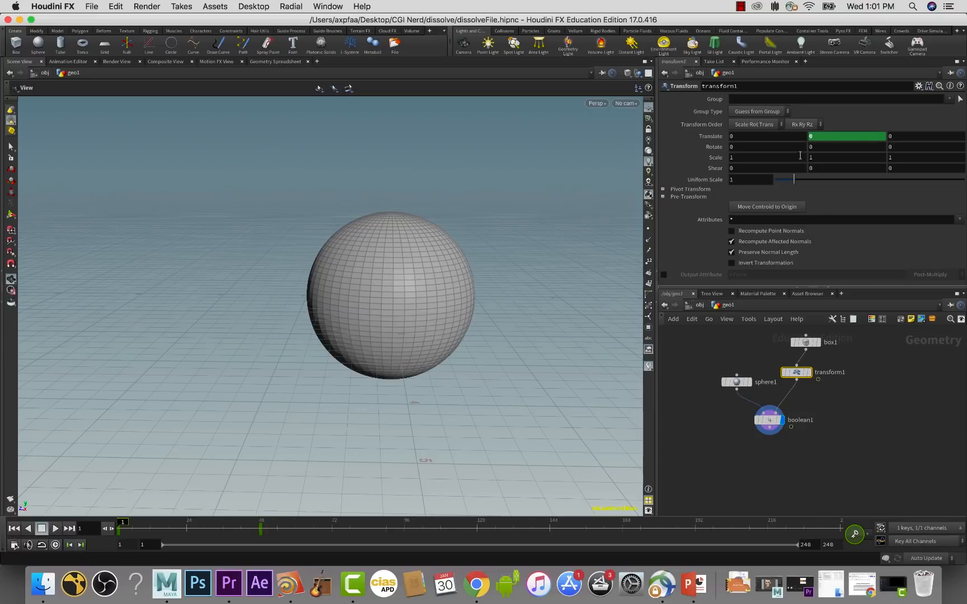
- Set the box's axis divisions to 3 in all three directions
{"action": "left_click", "coordinate": [804, 343]}
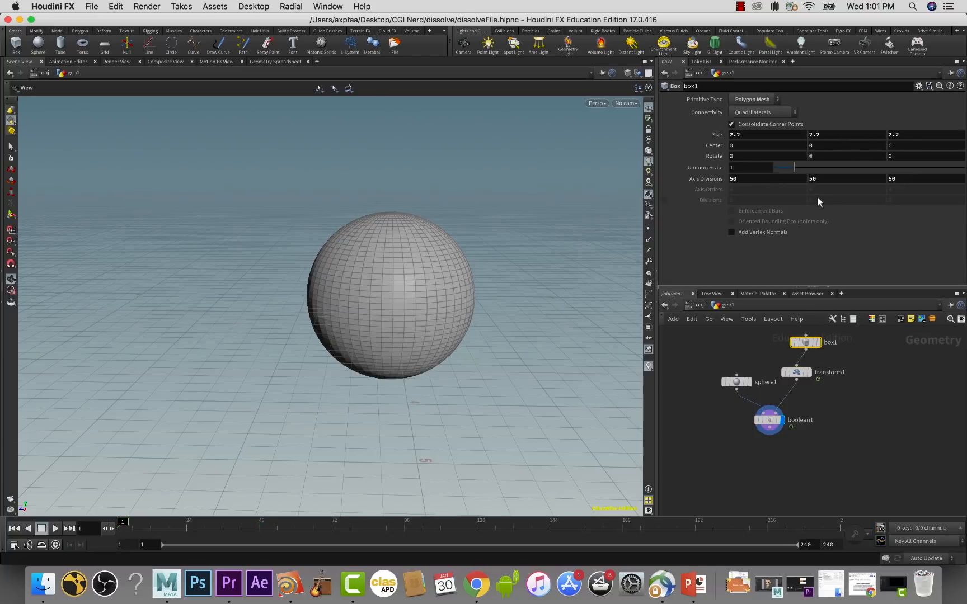
{"action": "left_click", "coordinate": [771, 178]}
{"action": "type", "text": "3"}
{"action": "key", "text": "Tab"}
{"action": "type", "text": "3"}
{"action": "key", "text": "Tab"}
{"action": "type", "text": "3"}
{"action": "key", "text": "Tab"}
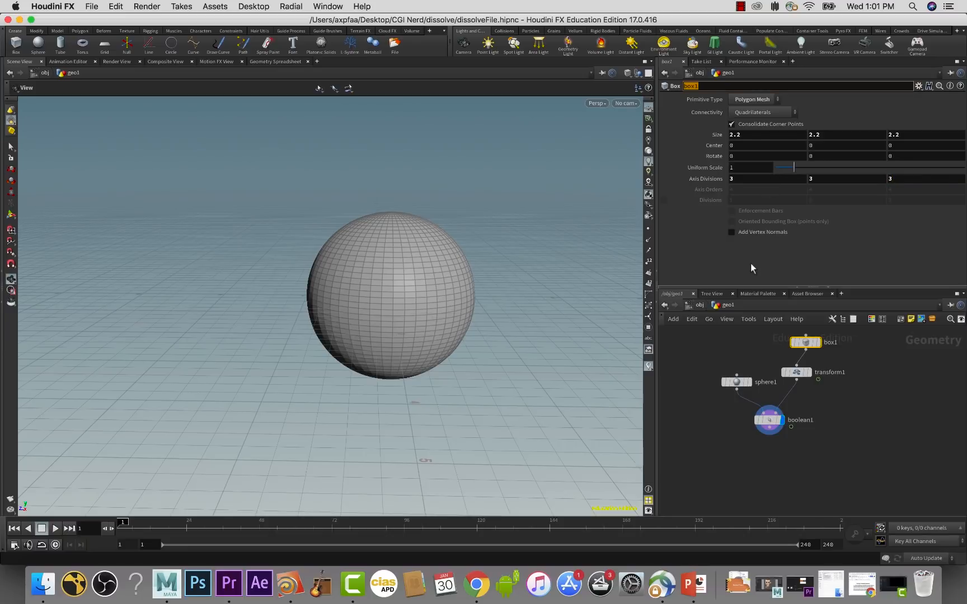
- Set the sphere's rows and columns to 8 each
{"action": "left_click", "coordinate": [736, 383]}
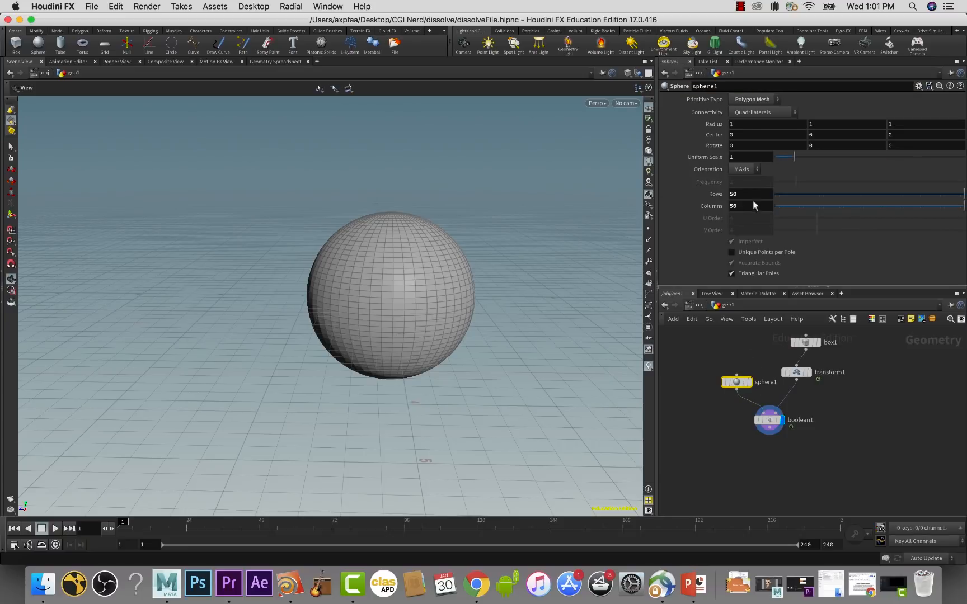
{"action": "left_click_drag", "start_coordinate": [724, 199], "coordinate": [720, 198]}
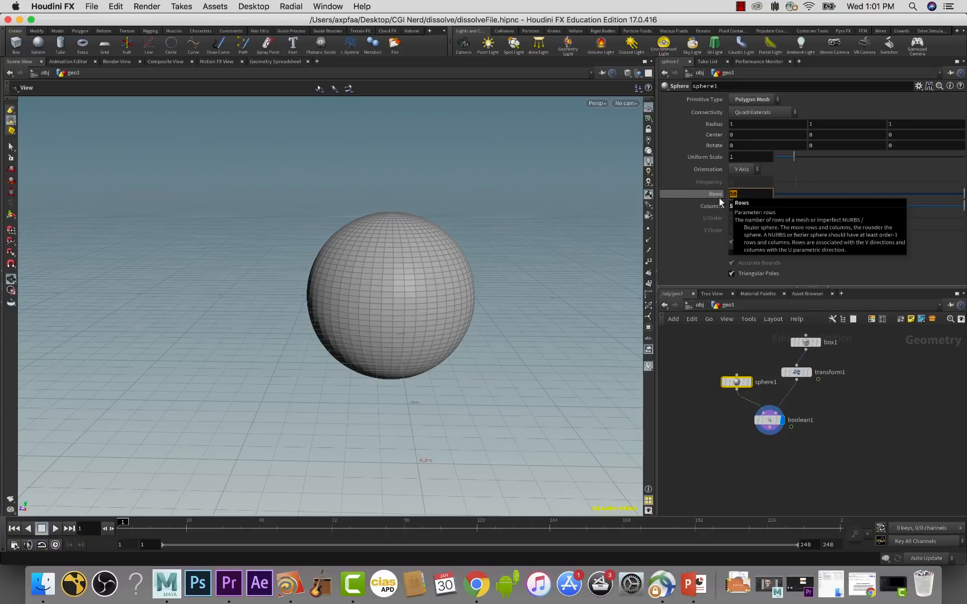
{"action": "type", "text": "8"}
{"action": "key", "text": "Tab"}
{"action": "type", "text": "8"}
{"action": "key", "text": "Tab"}
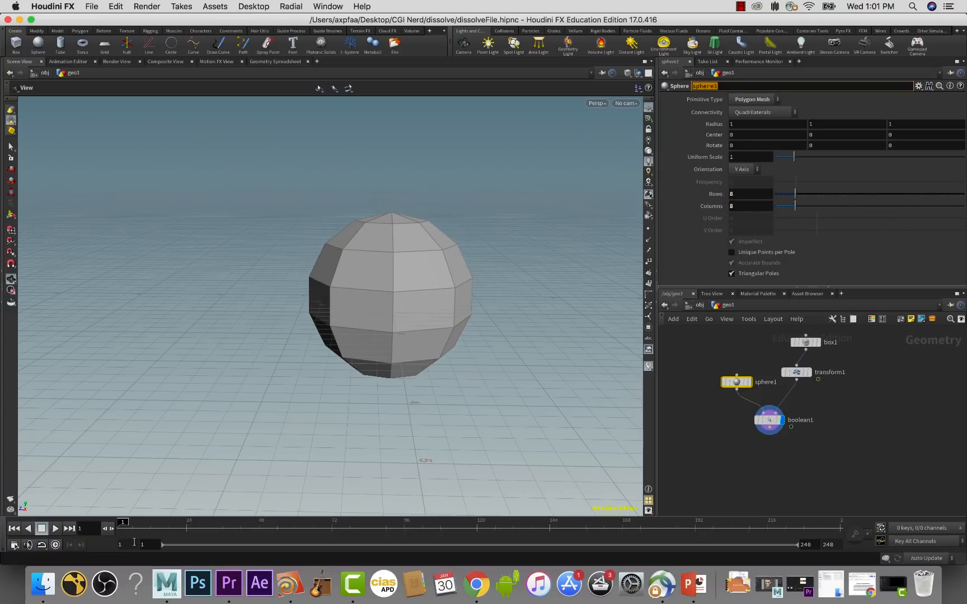
- Scrub and play back the low-resolution dissolve, then stop and return to frame 1
{"action": "left_click_drag", "start_coordinate": [124, 524], "coordinate": [134, 523]}
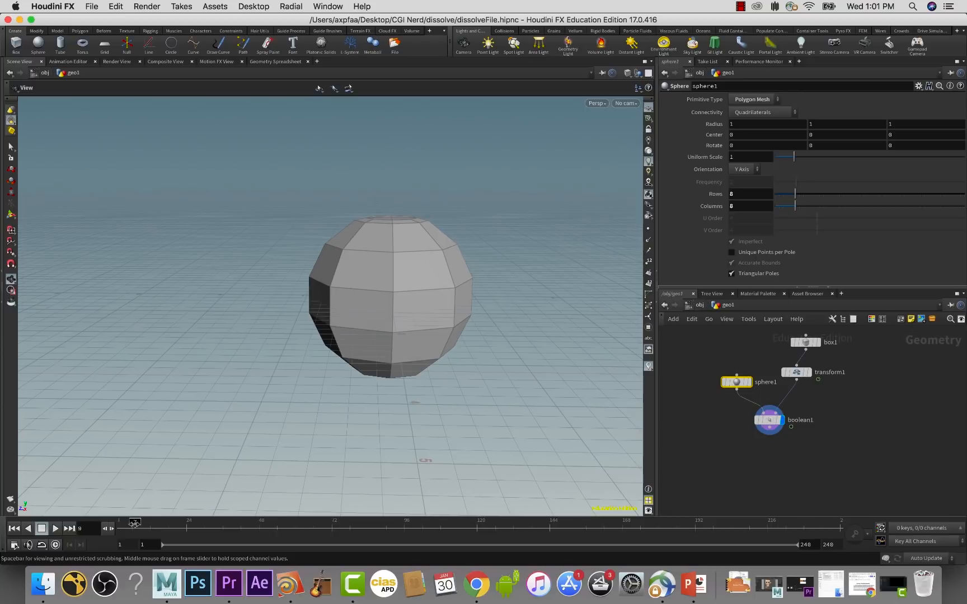
{"action": "left_click", "coordinate": [56, 529]}
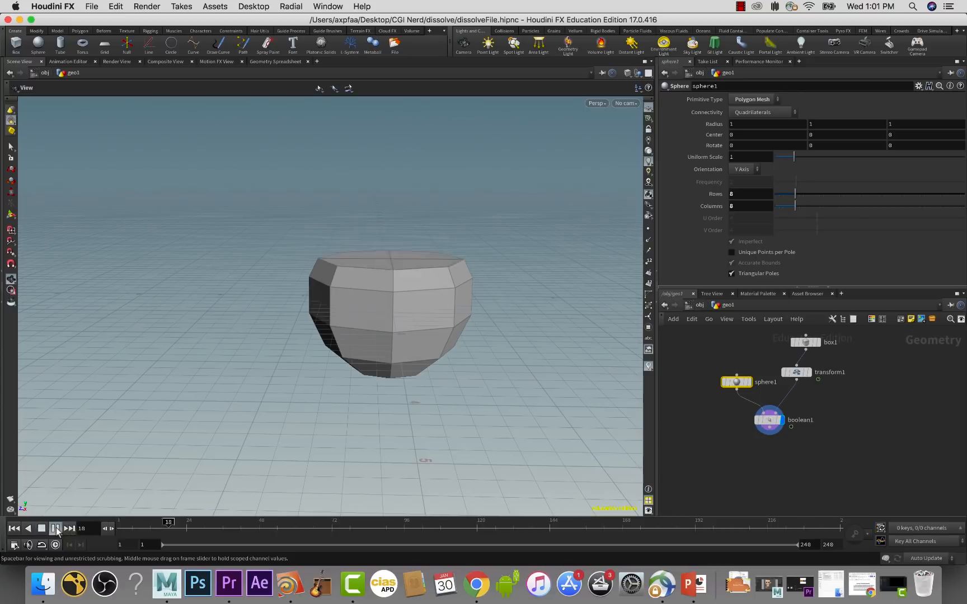
{"action": "left_click", "coordinate": [42, 529]}
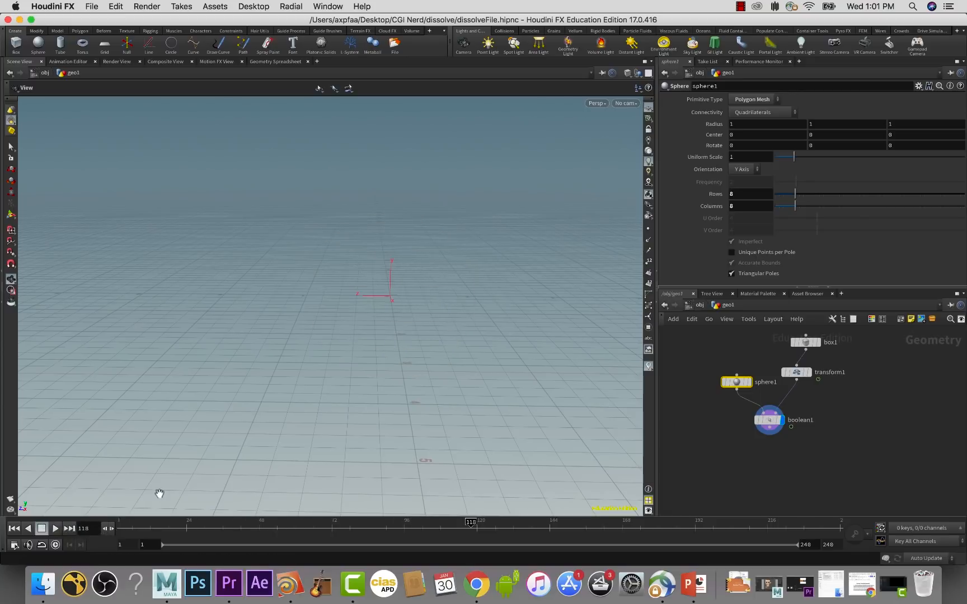
{"action": "left_click", "coordinate": [14, 529]}
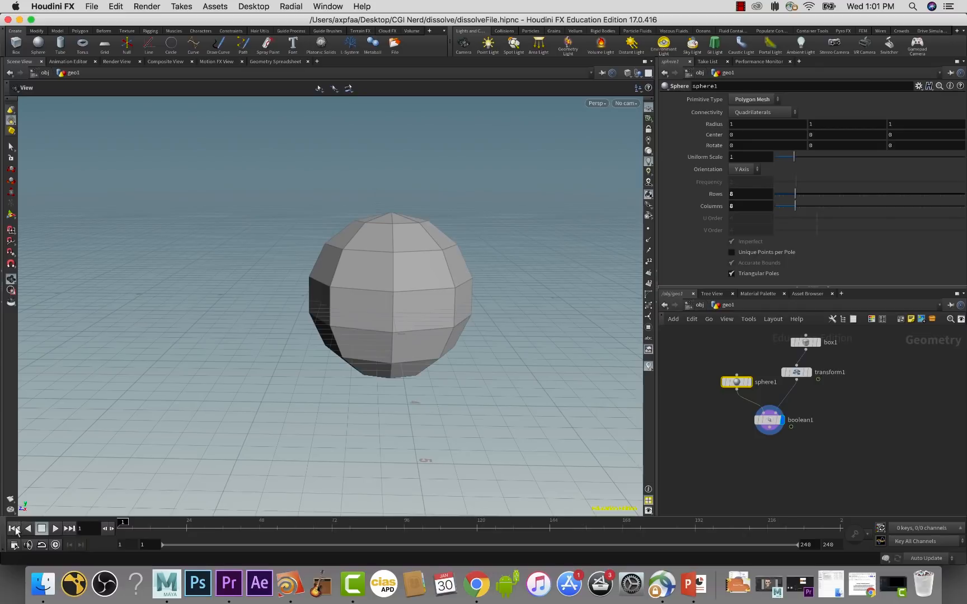
- Move the sphere and Boolean nodes up slightly, view the Boolean's output group settings and scrub to frame 2
{"action": "mouse_move", "coordinate": [774, 423]}
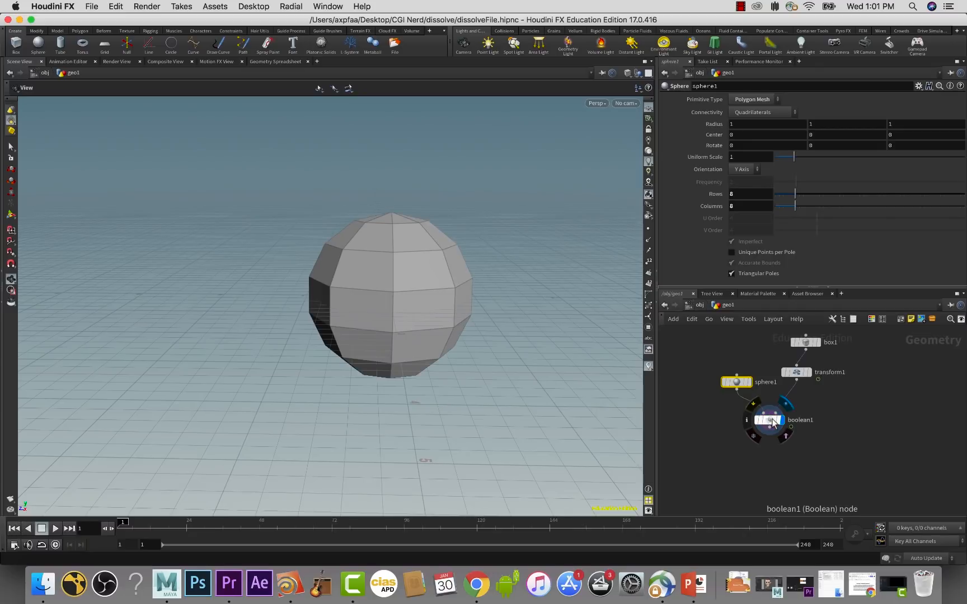
{"action": "left_click_drag", "start_coordinate": [737, 382], "coordinate": [737, 372]}
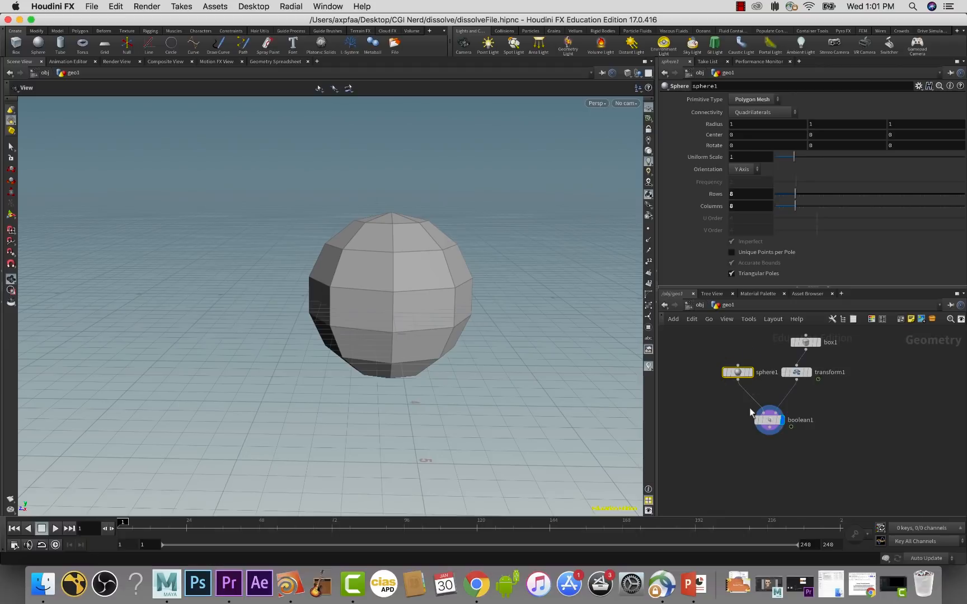
{"action": "left_click_drag", "start_coordinate": [767, 420], "coordinate": [765, 411]}
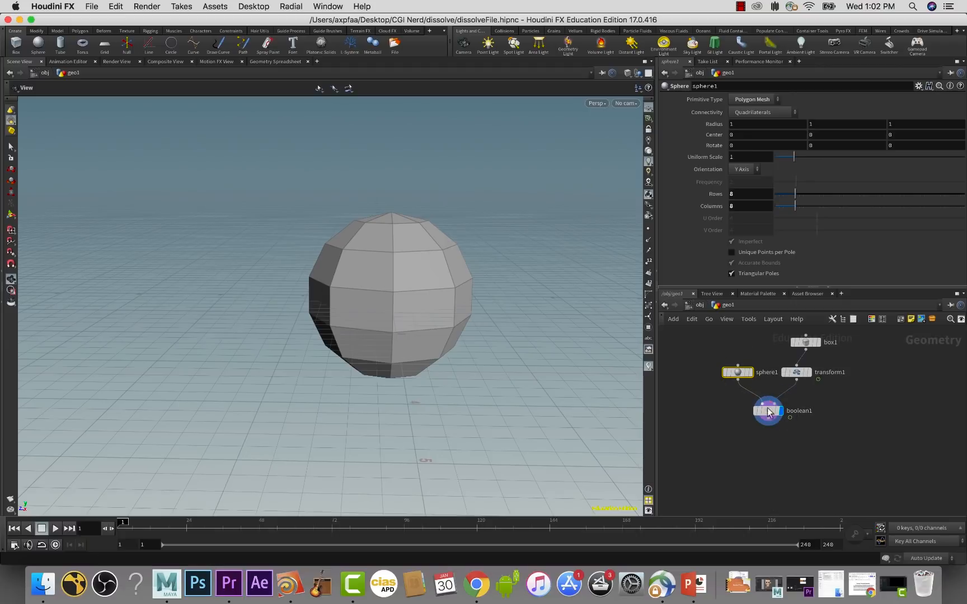
{"action": "left_click", "coordinate": [768, 413]}
{"action": "scroll", "coordinate": [768, 212], "scroll_direction": "down", "scroll_amount": 3}
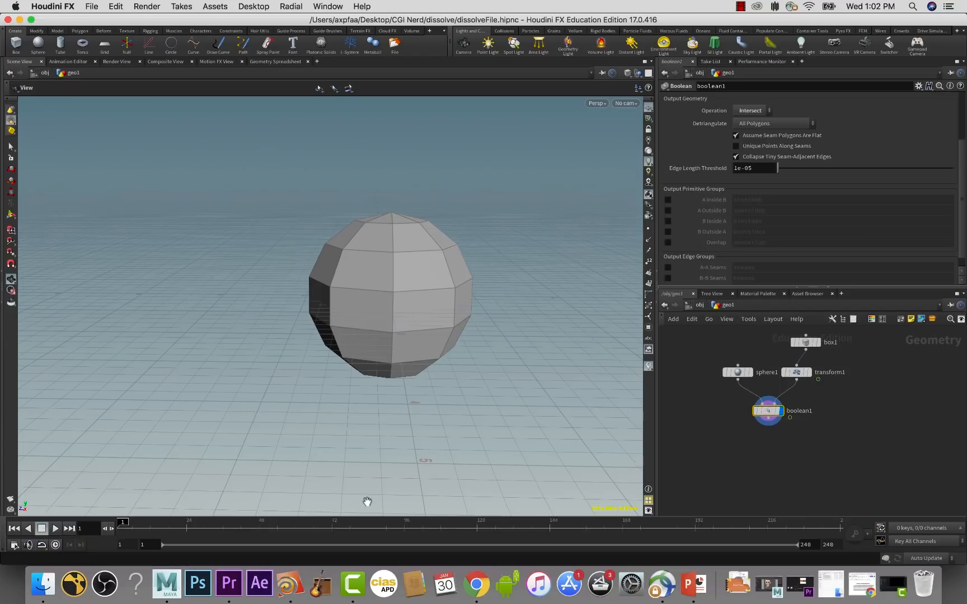
{"action": "mouse_move", "coordinate": [122, 522]}
{"action": "left_mouse_down"}
{"action": "mouse_move", "coordinate": [188, 522]}
{"action": "mouse_move", "coordinate": [130, 522]}
{"action": "left_mouse_up"}
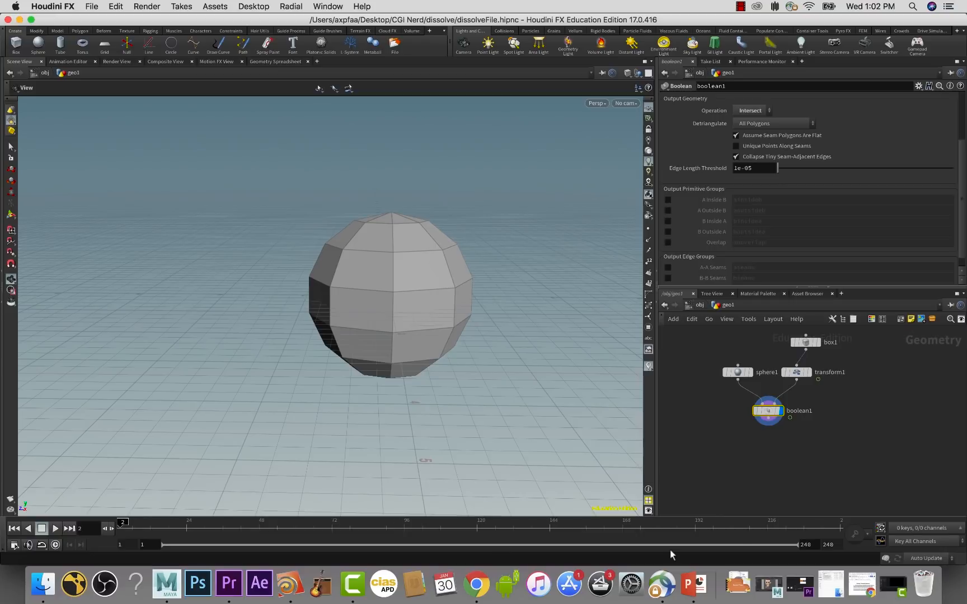
- Add a Null node below the Boolean and wire the Boolean's output into it
{"action": "left_click", "coordinate": [799, 431]}
{"action": "key", "text": "Tab"}
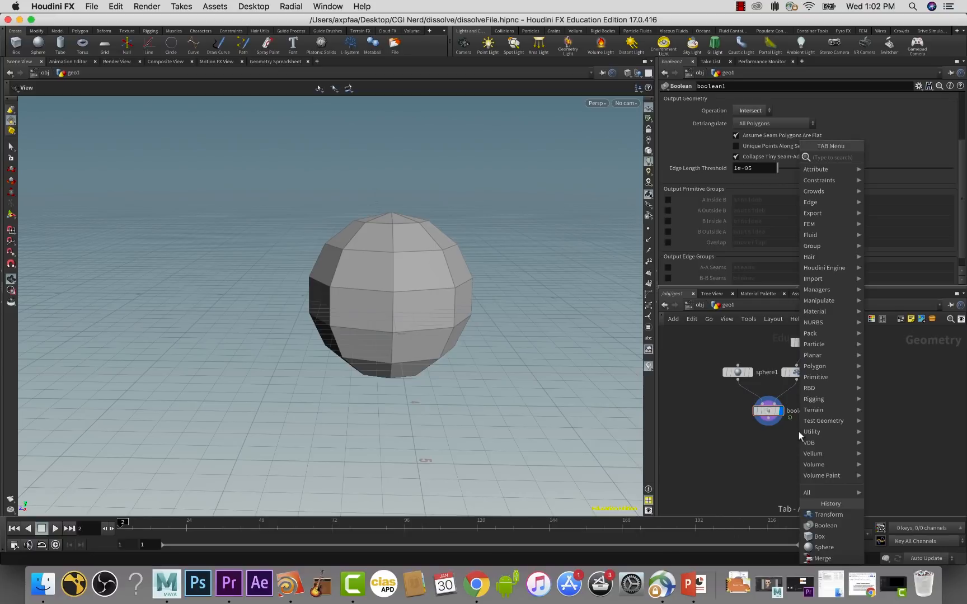
{"action": "type", "text": "null"}
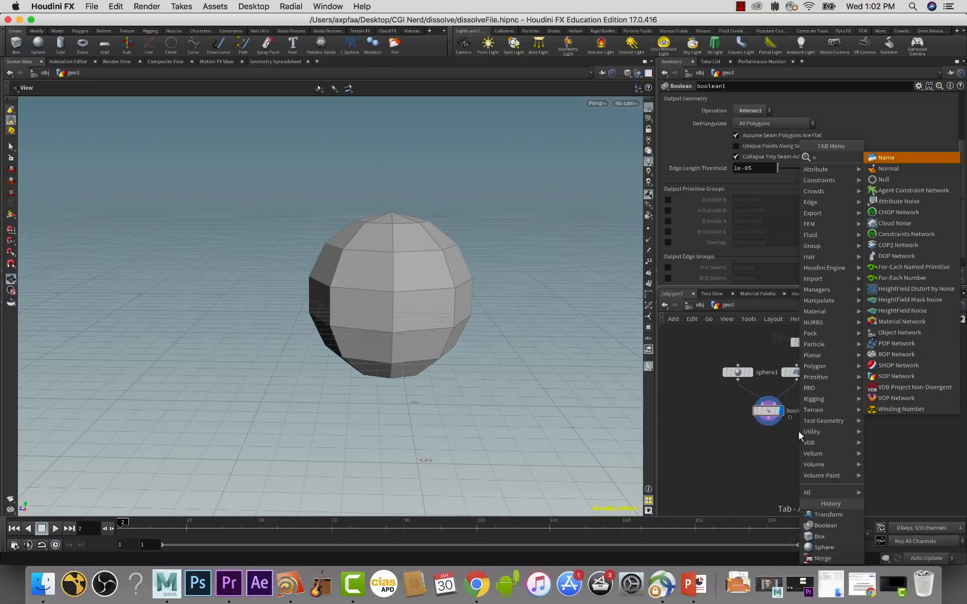
{"action": "key", "text": "Return"}
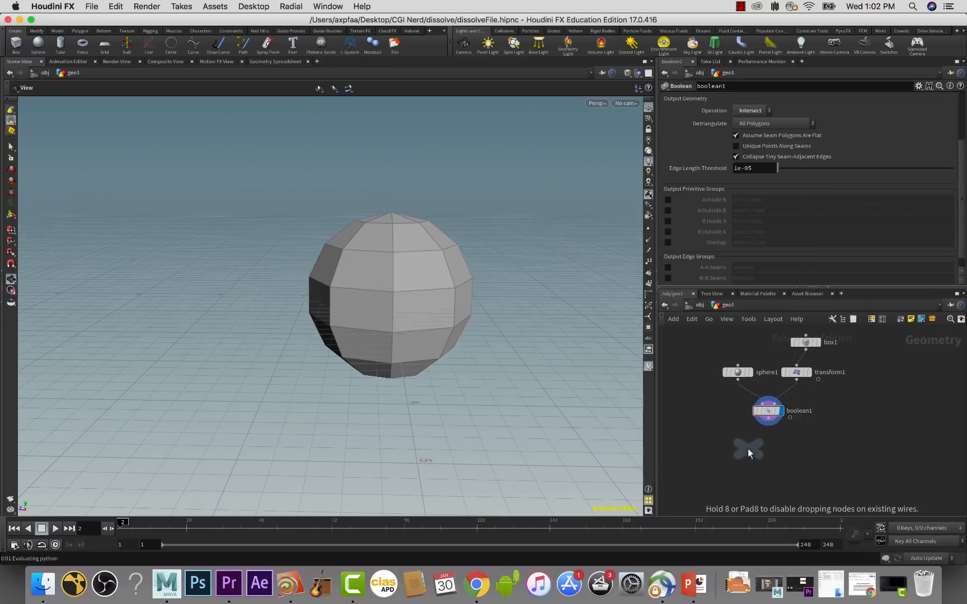
{"action": "left_click", "coordinate": [749, 448]}
{"action": "left_click_drag", "start_coordinate": [770, 424], "coordinate": [732, 445]}
- Rename the Null node OUT_GEO and make it the displayed node
{"action": "double_click", "coordinate": [754, 444]}
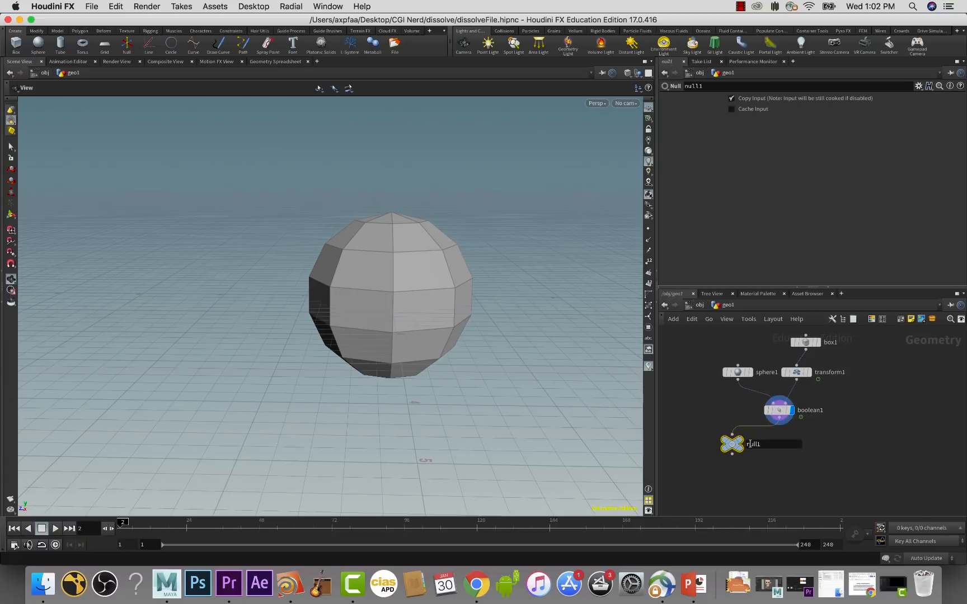
{"action": "type", "text": "OUT"}
{"action": "key", "text": "BackSpace"}
{"action": "key", "text": "Return"}
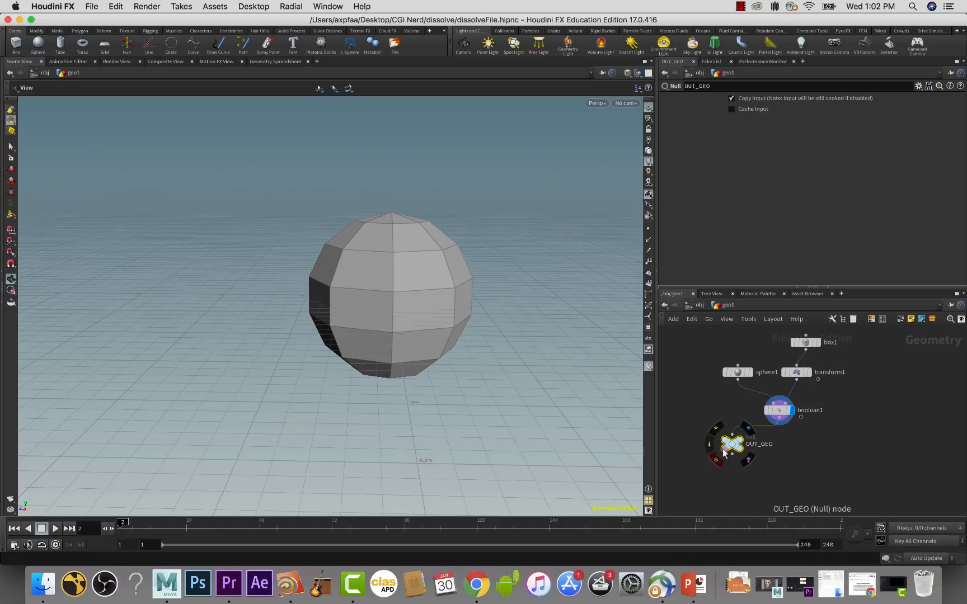
{"action": "left_click", "coordinate": [744, 434]}
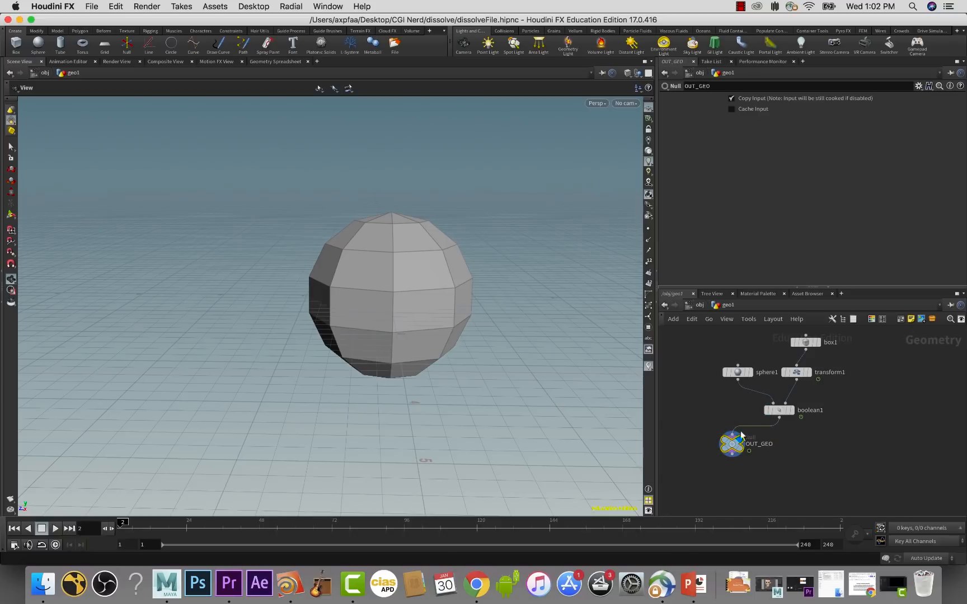
- Move the sphere node up, branch a Blast node off the Boolean's output and display it
{"action": "left_click_drag", "start_coordinate": [737, 370], "coordinate": [737, 362]}
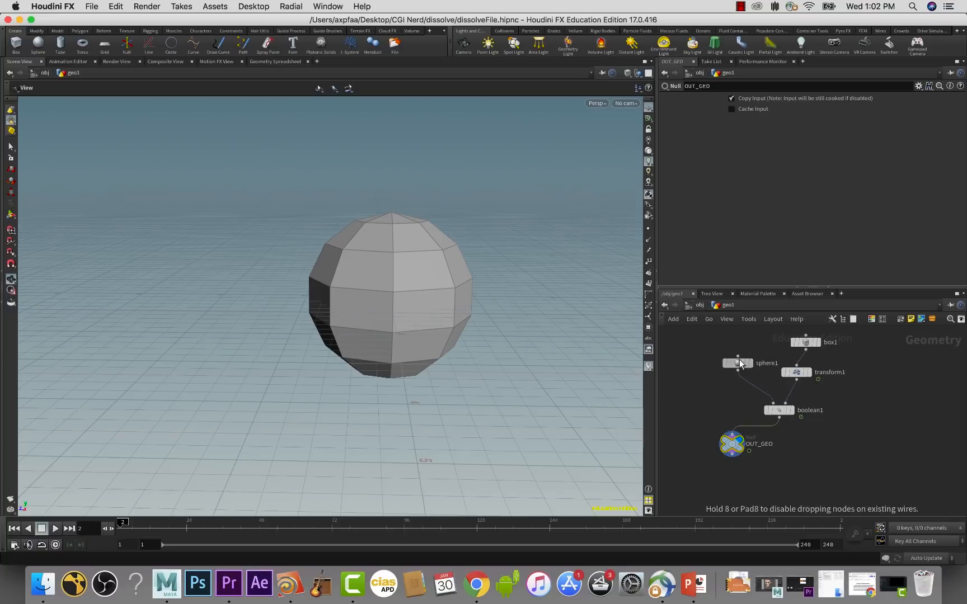
{"action": "left_click", "coordinate": [779, 417]}
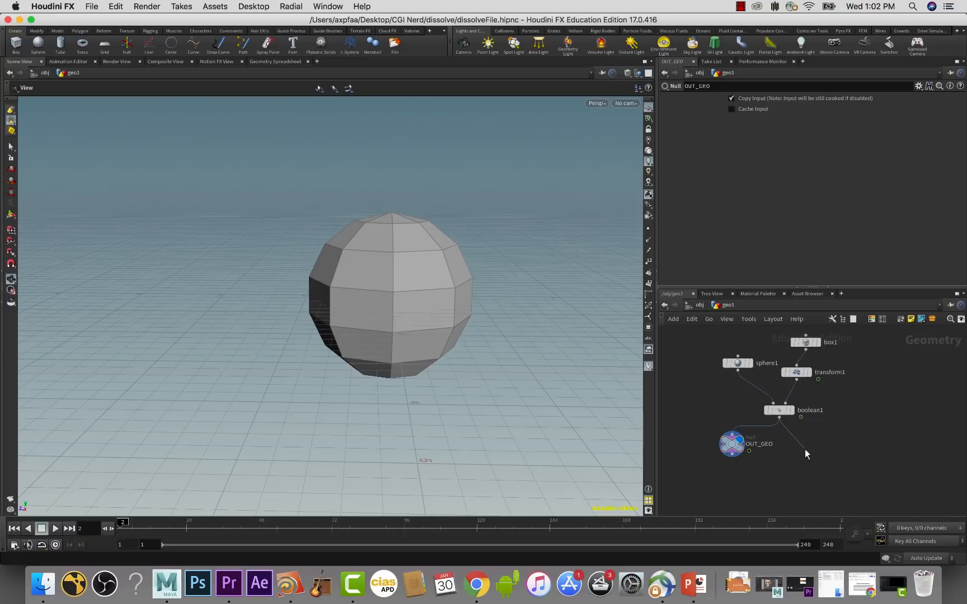
{"action": "key", "text": "Tab"}
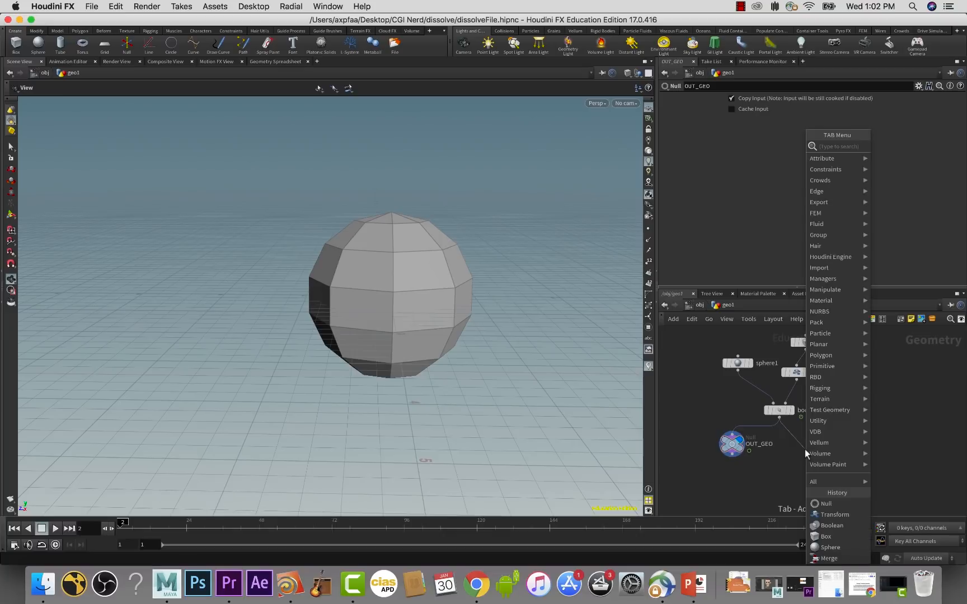
{"action": "type", "text": "bl"}
{"action": "key", "text": "Return"}
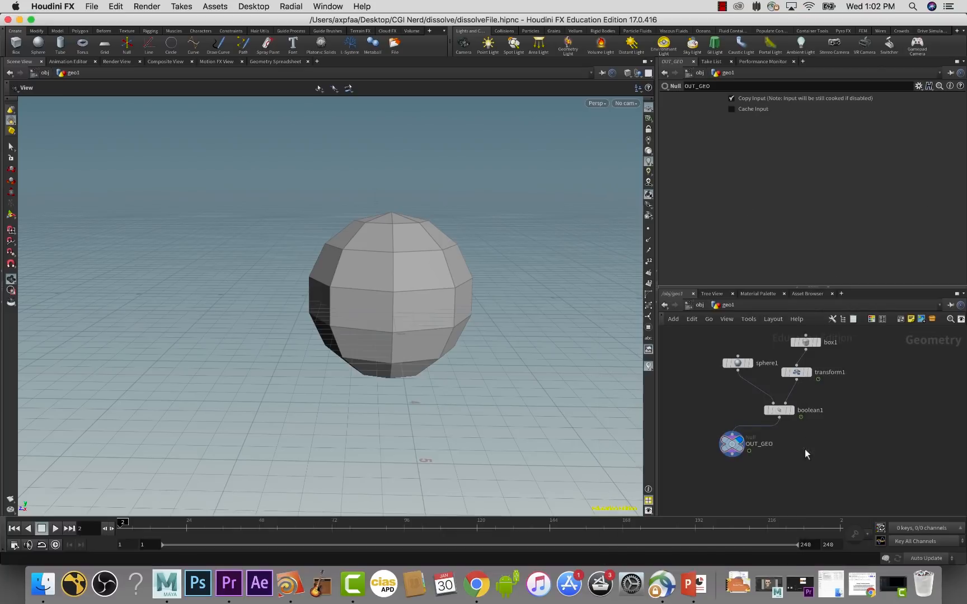
{"action": "left_click", "coordinate": [805, 450]}
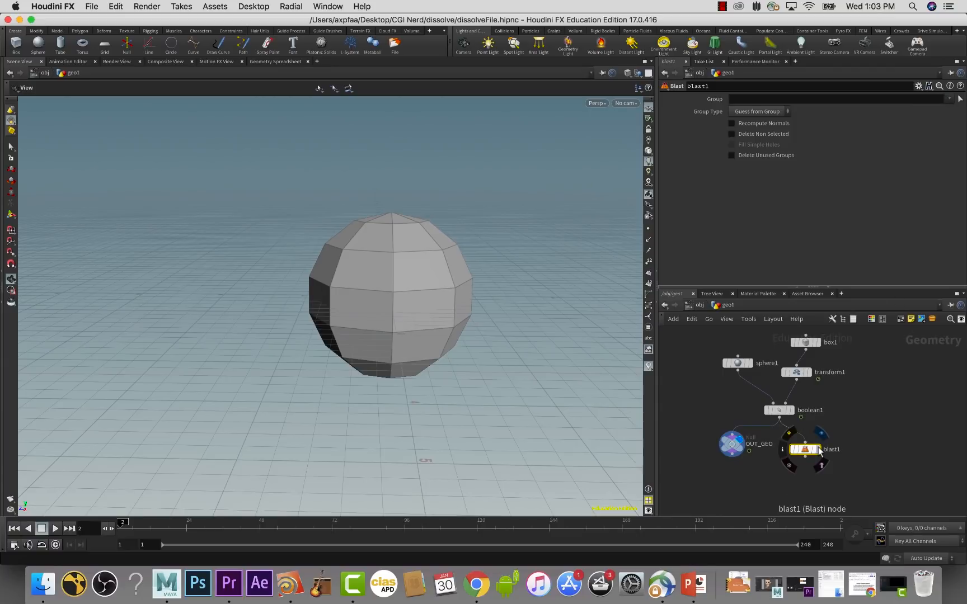
{"action": "left_click", "coordinate": [817, 449]}
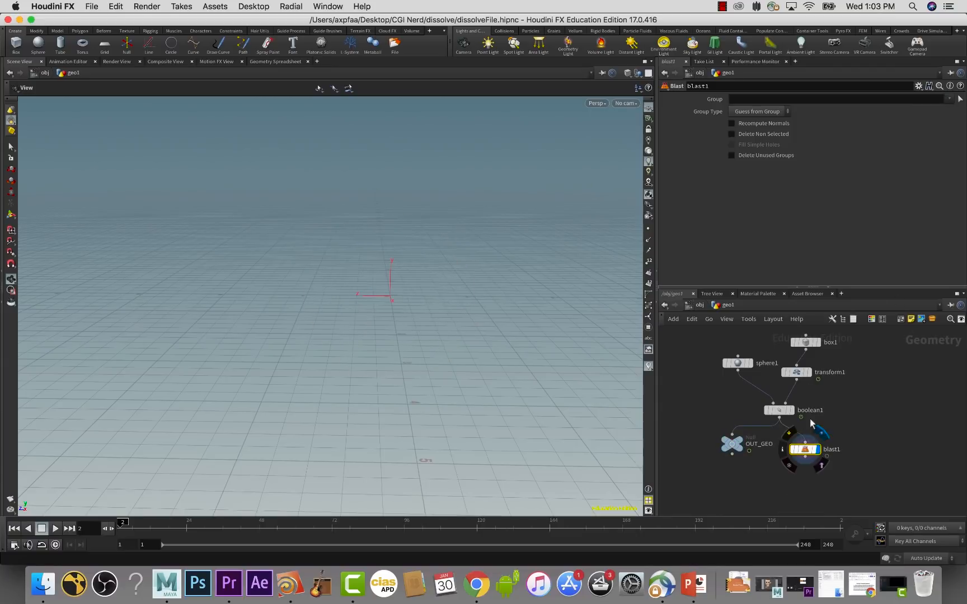
- Compare the OUT_GEO and Blast displays briefly, and enable the A Inside B output primitive group on the Boolean node
{"action": "left_click", "coordinate": [740, 438]}
{"action": "left_click", "coordinate": [821, 451]}
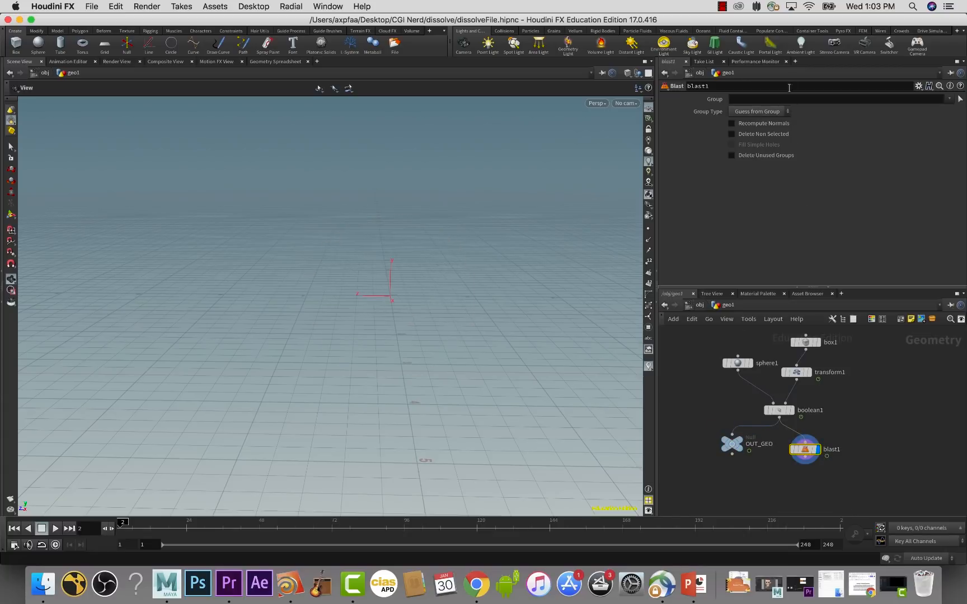
{"action": "mouse_move", "coordinate": [789, 407]}
{"action": "left_click", "coordinate": [781, 411]}
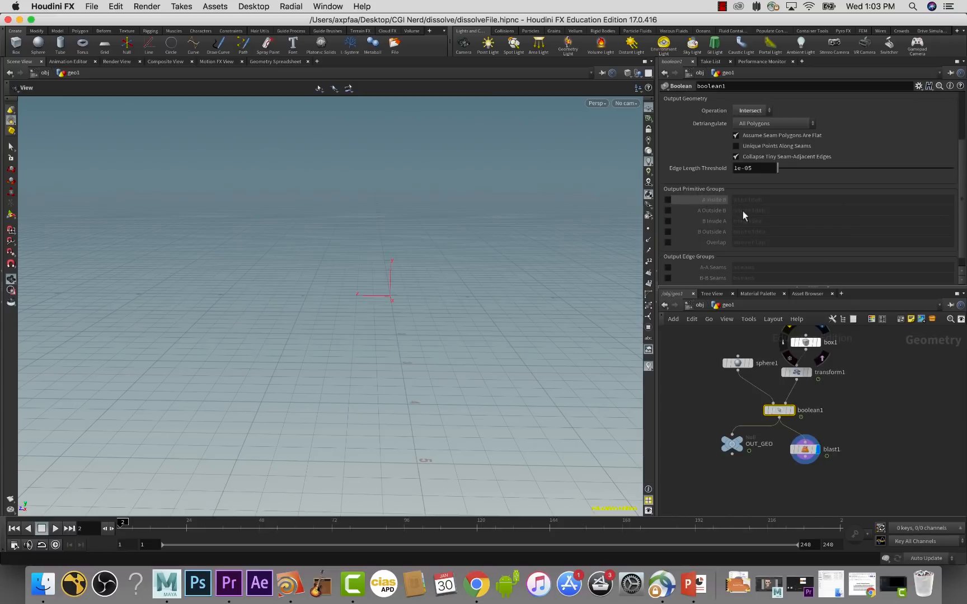
{"action": "left_click", "coordinate": [668, 199]}
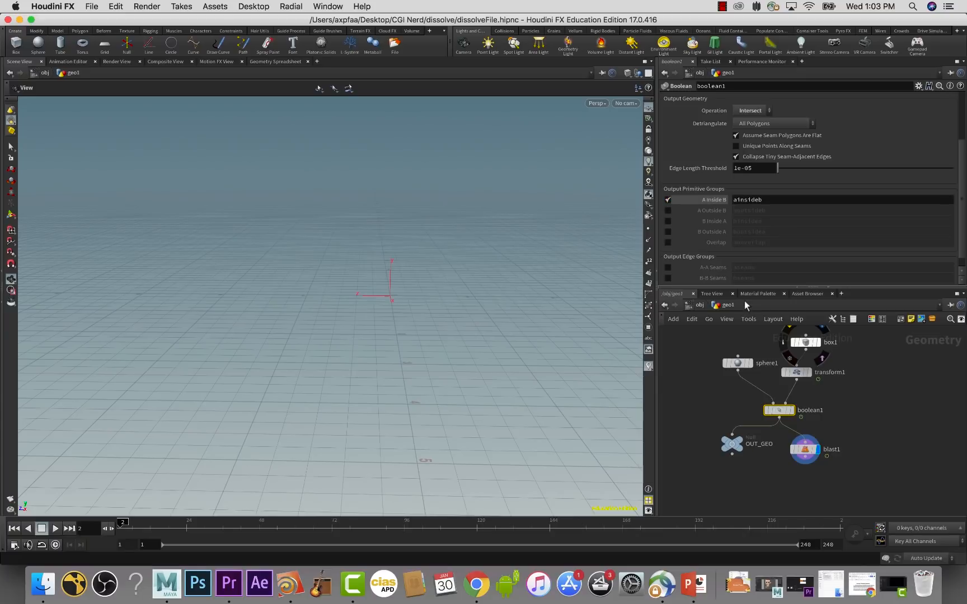
- Set the Blast node's group to ainsideb and try the Delete Non Selected option on and off
{"action": "left_click", "coordinate": [806, 449]}
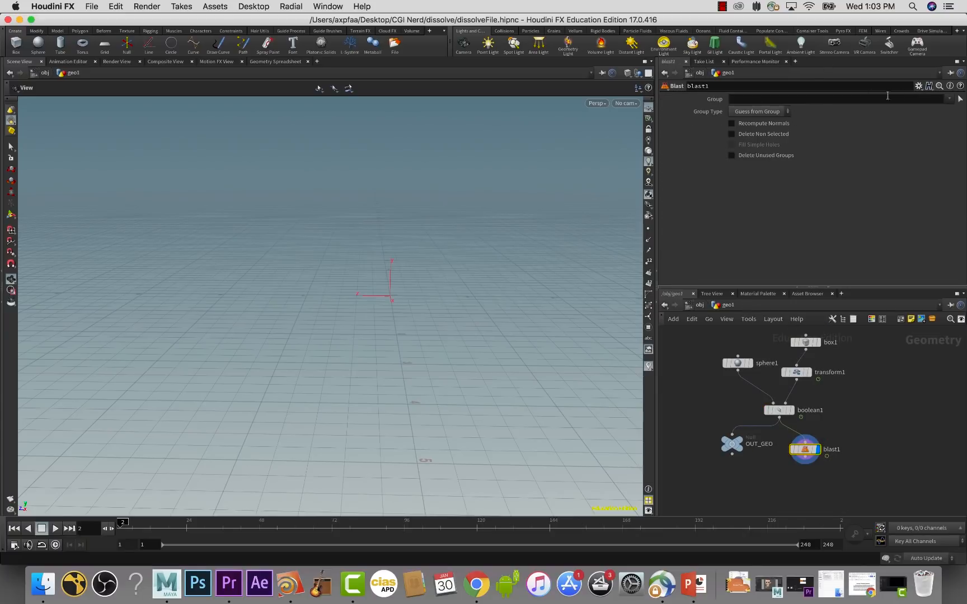
{"action": "left_click", "coordinate": [949, 99]}
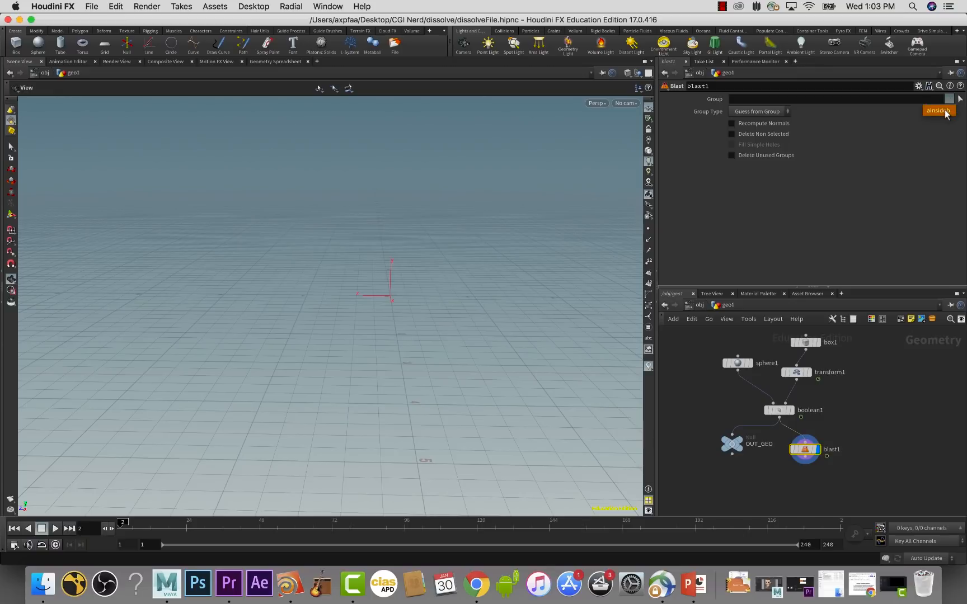
{"action": "left_click", "coordinate": [939, 110]}
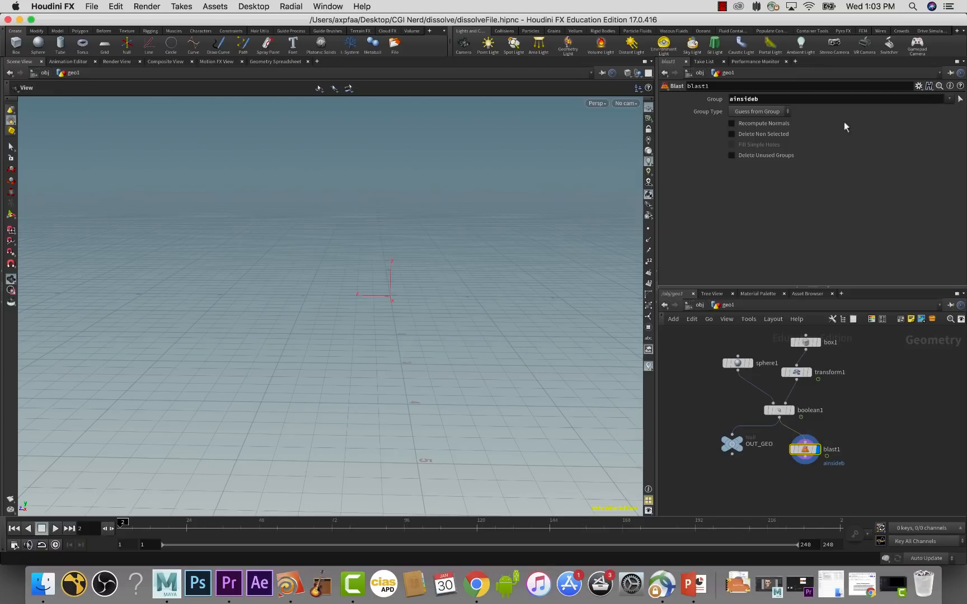
{"action": "left_click", "coordinate": [773, 133]}
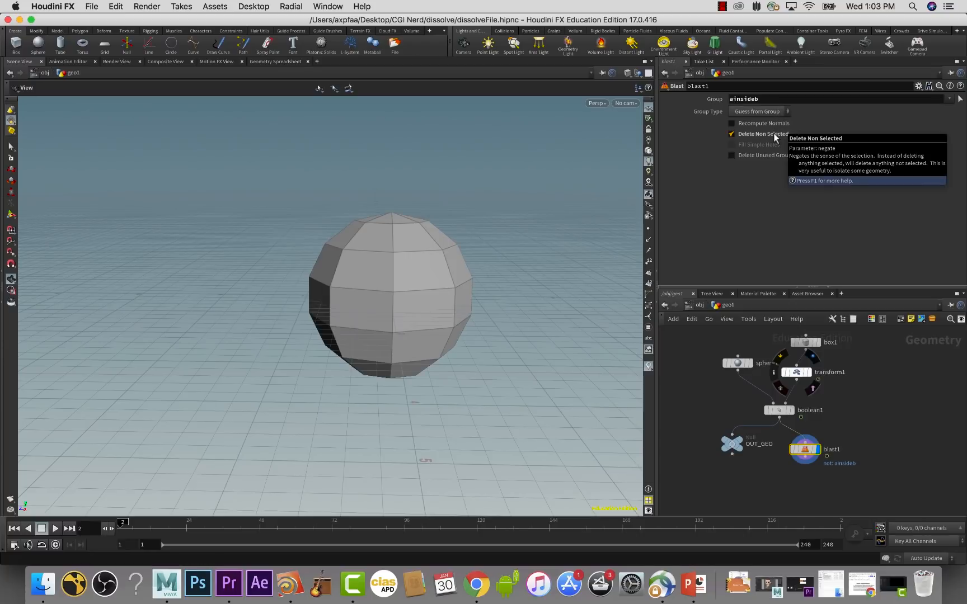
{"action": "left_click", "coordinate": [774, 133]}
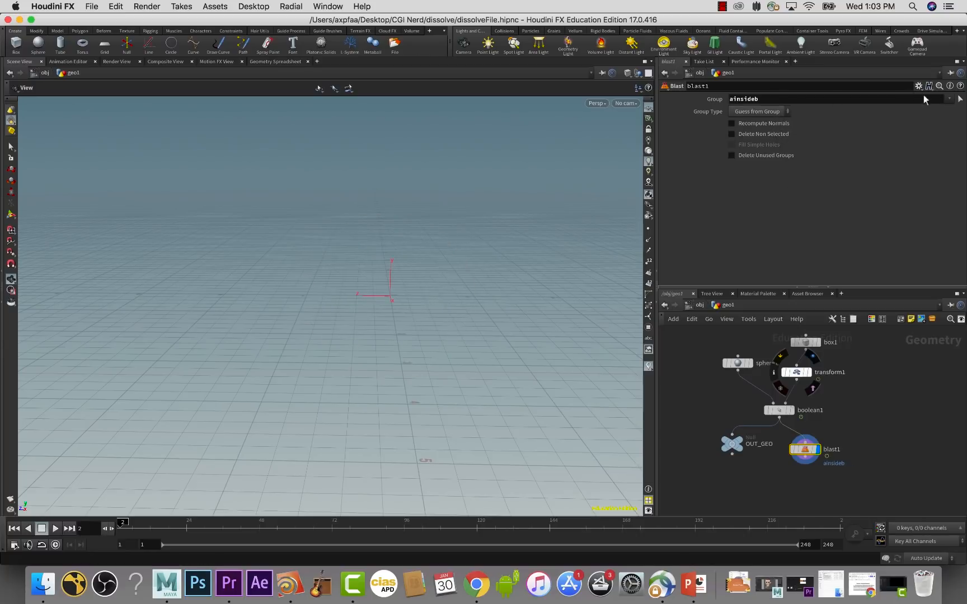
- Clear the Blast node's group and replace the Boolean's A Inside B output group with A Outside B
{"action": "left_click_drag", "start_coordinate": [851, 98], "coordinate": [382, 96]}
{"action": "key", "text": "BackSpace"}
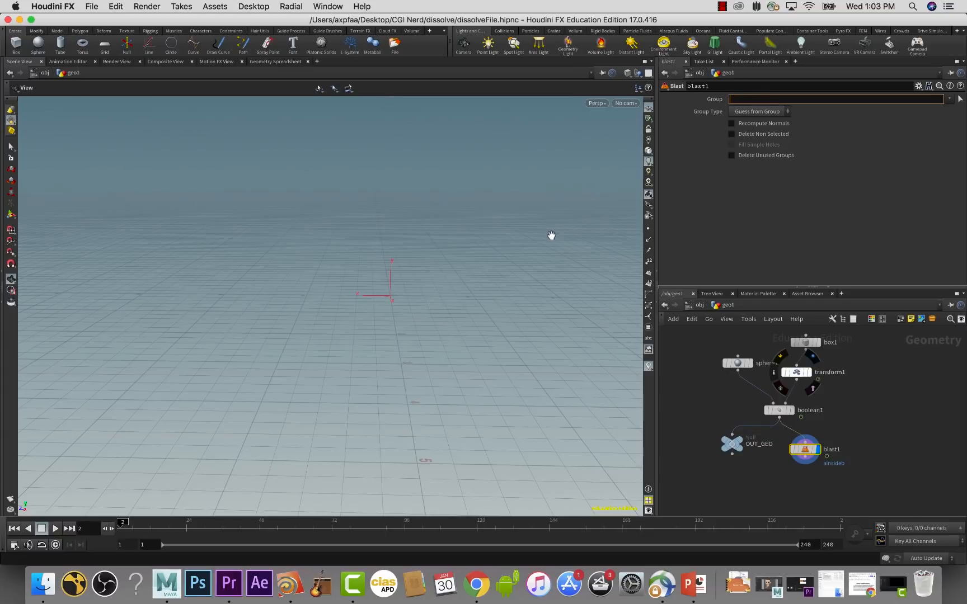
{"action": "left_click", "coordinate": [783, 411]}
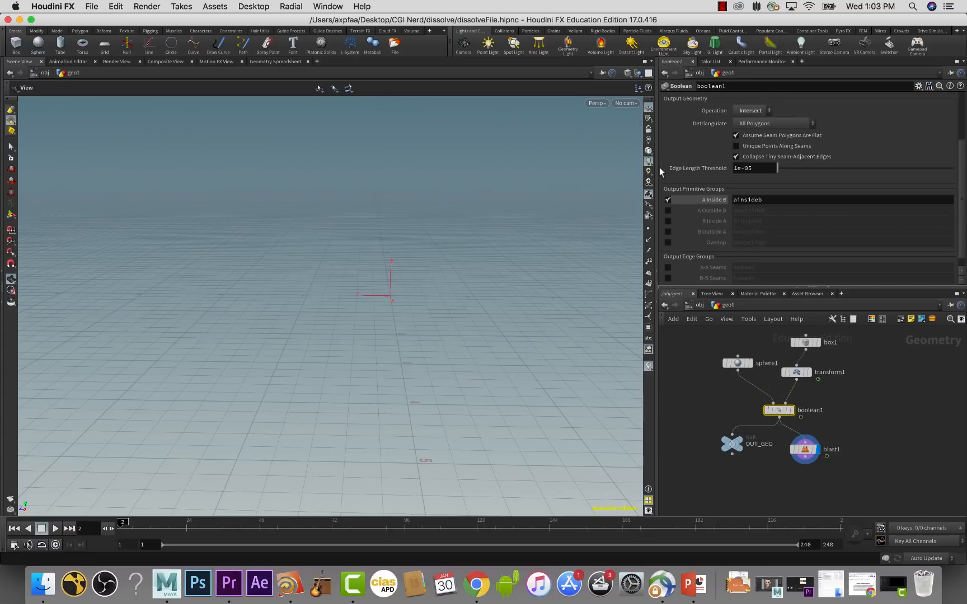
{"action": "left_click", "coordinate": [668, 200]}
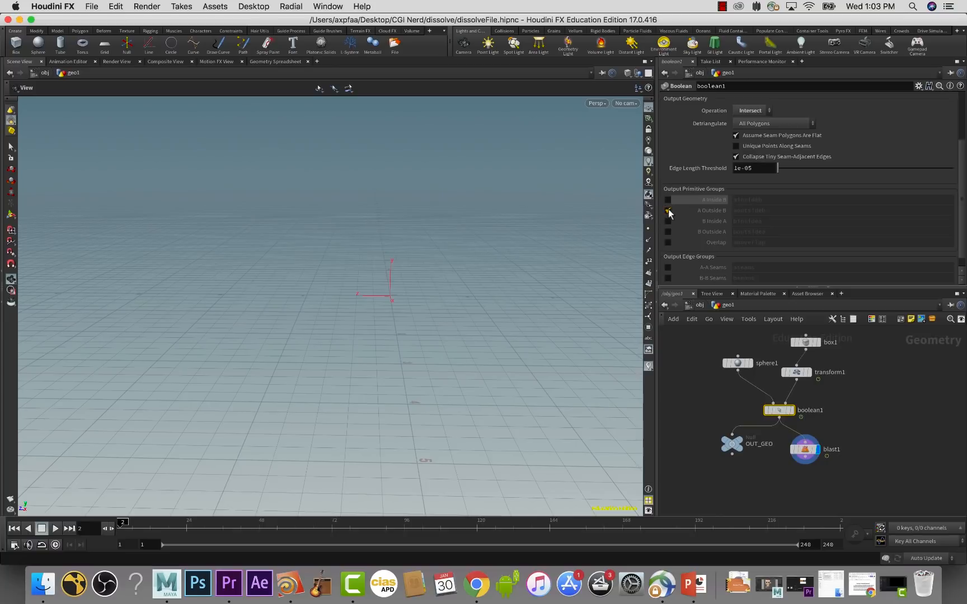
{"action": "left_click", "coordinate": [667, 211]}
- Set the Blast node's group to aoutsideb, and display the Boolean node at frame 22 for comparison
{"action": "left_click", "coordinate": [806, 453]}
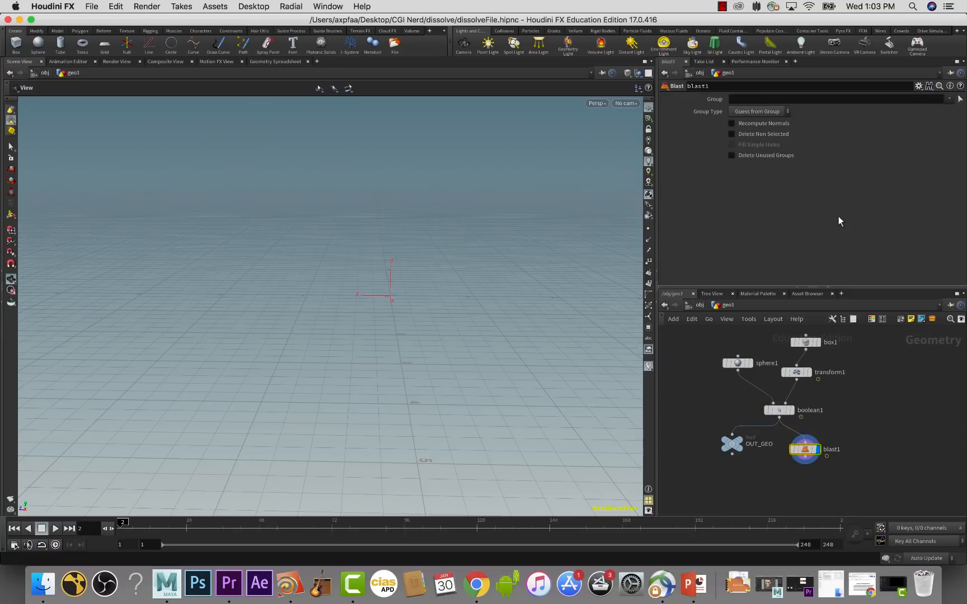
{"action": "left_click", "coordinate": [951, 99]}
{"action": "left_click", "coordinate": [931, 111]}
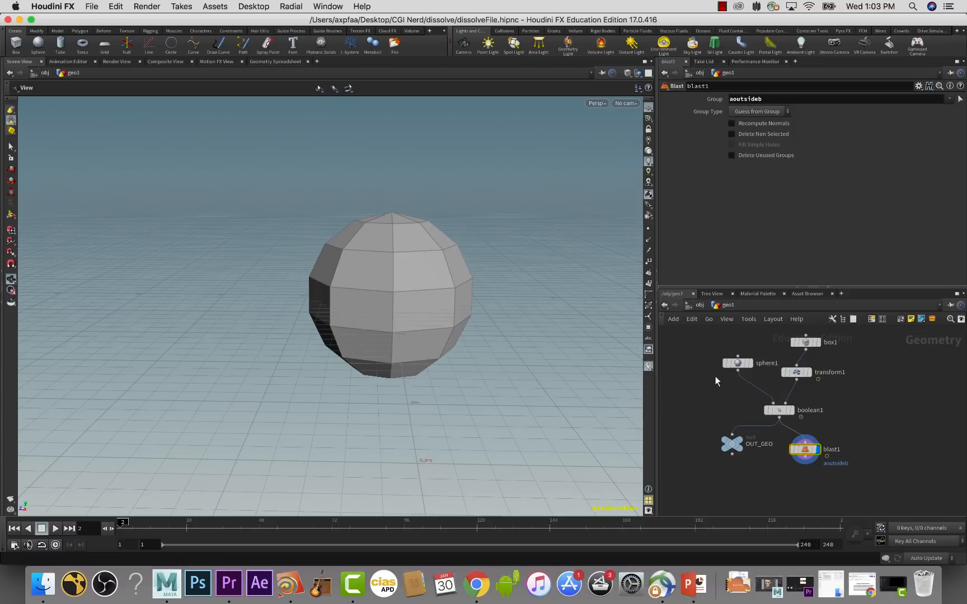
{"action": "left_click", "coordinate": [792, 411]}
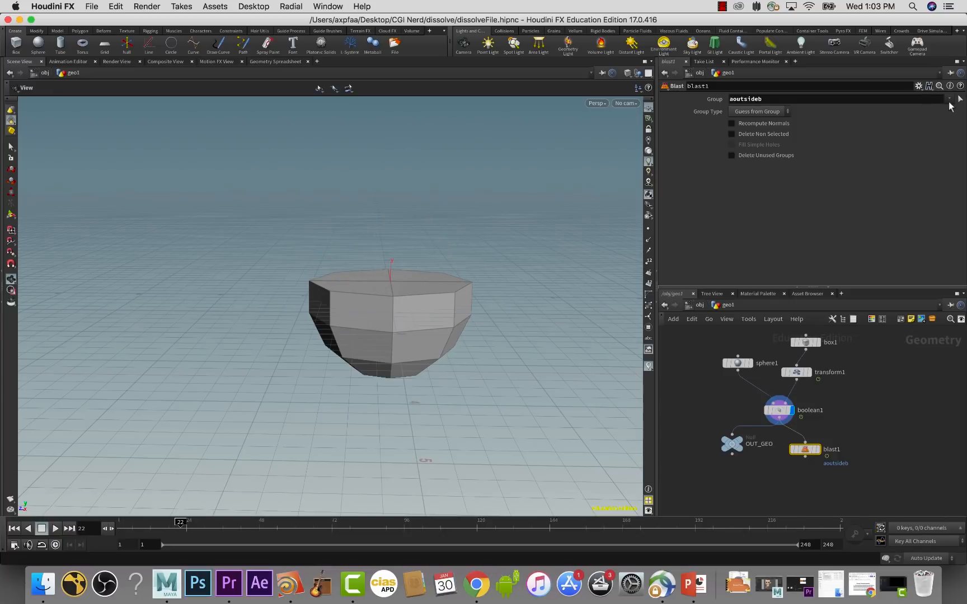
- Clear the aoutsideb group from the Blast node and undo the node deselection
{"action": "left_click", "coordinate": [920, 98]}
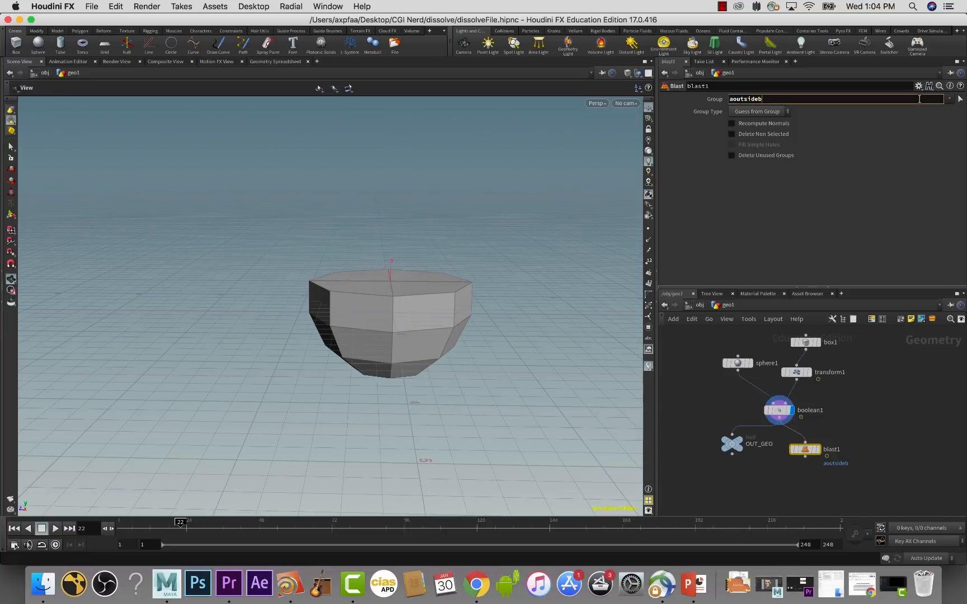
{"action": "key", "text": "Return"}
{"action": "key", "text": "BackSpace"}
{"action": "left_click", "coordinate": [861, 421]}
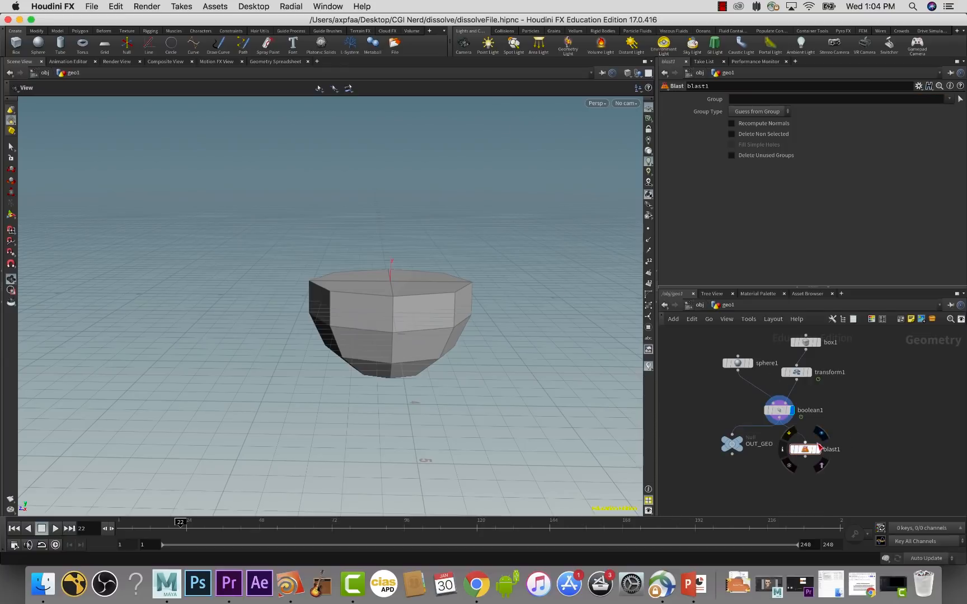
{"action": "key", "text": "super+z"}
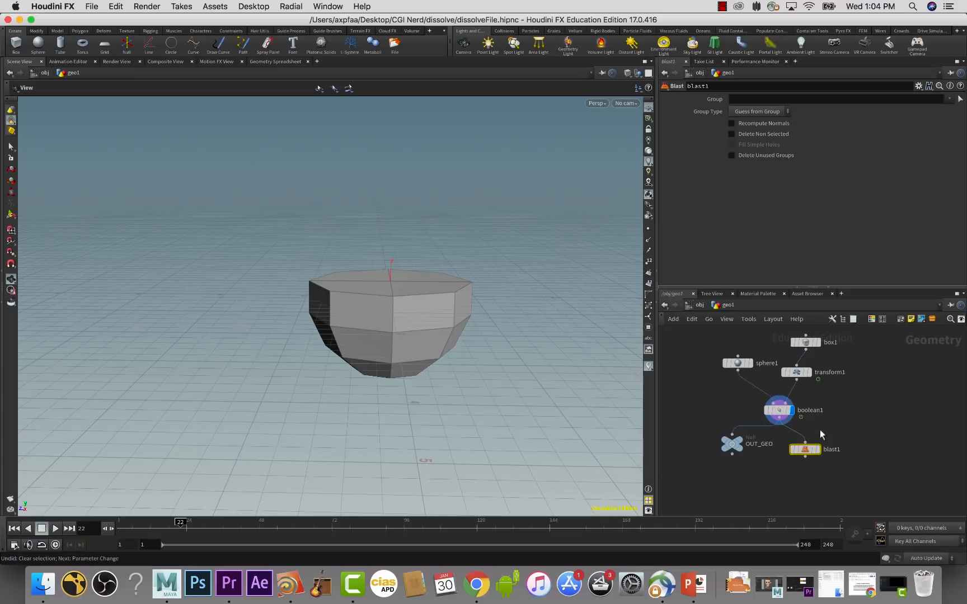
- Display the Blast node and try aoutsideb as its group again at frame 22
{"action": "left_click", "coordinate": [818, 449]}
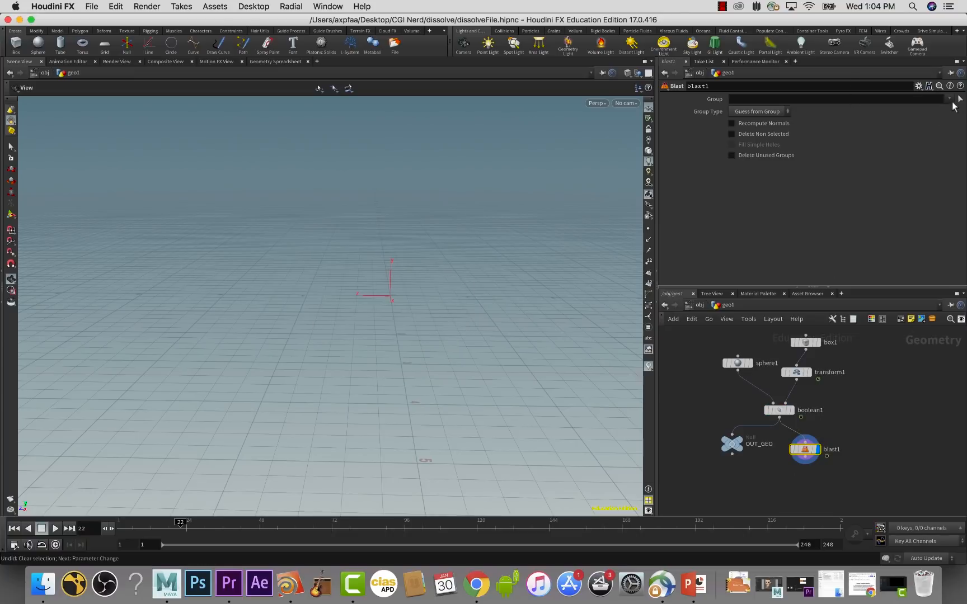
{"action": "left_click", "coordinate": [950, 99]}
{"action": "left_click", "coordinate": [933, 111]}
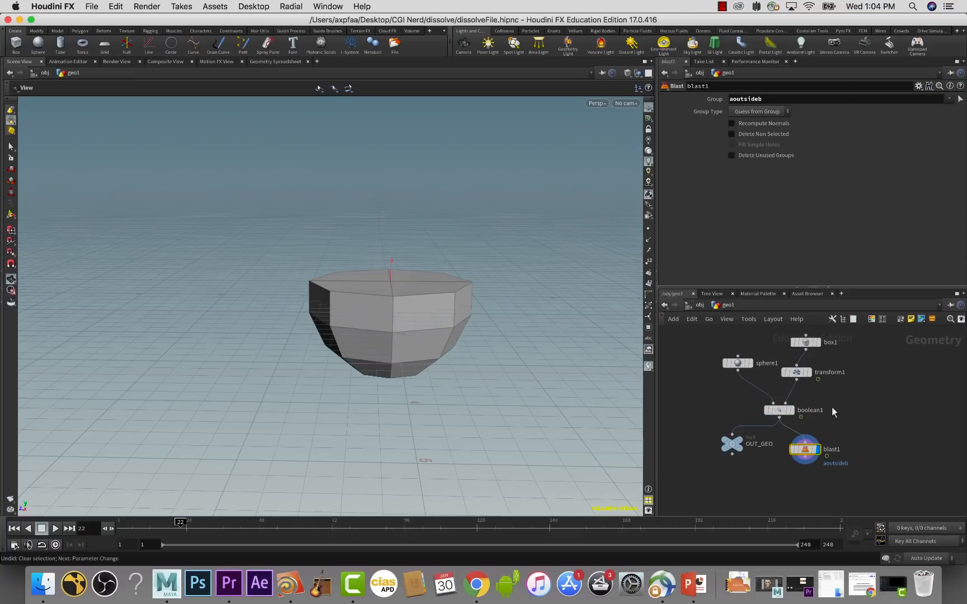
- Clear the Blast node's group and switch the Boolean's output primitive group from A Outside B to A Inside B
{"action": "double_click", "coordinate": [790, 98]}
{"action": "key", "text": "BackSpace"}
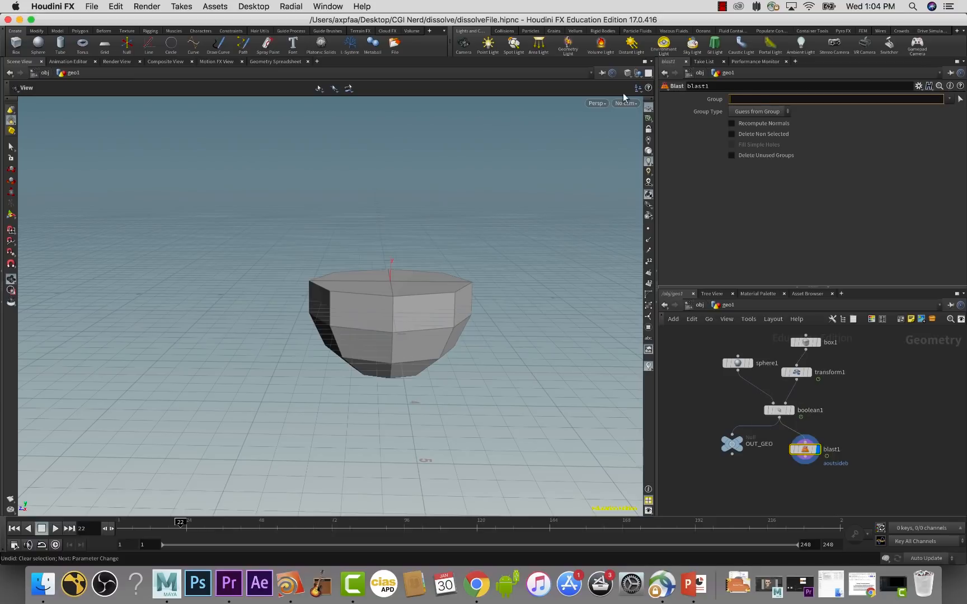
{"action": "left_click", "coordinate": [780, 413]}
{"action": "left_click", "coordinate": [668, 211]}
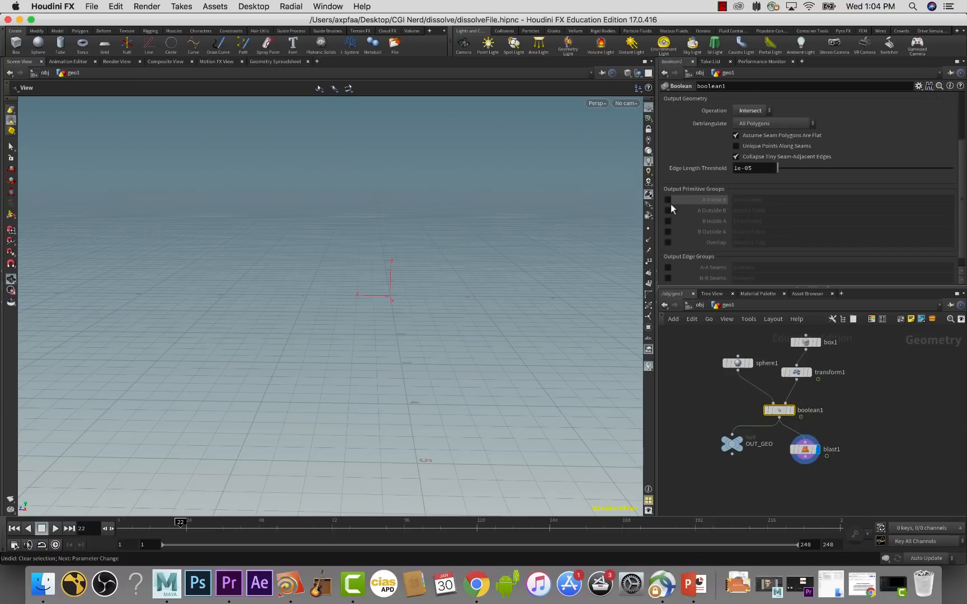
{"action": "left_click", "coordinate": [667, 200]}
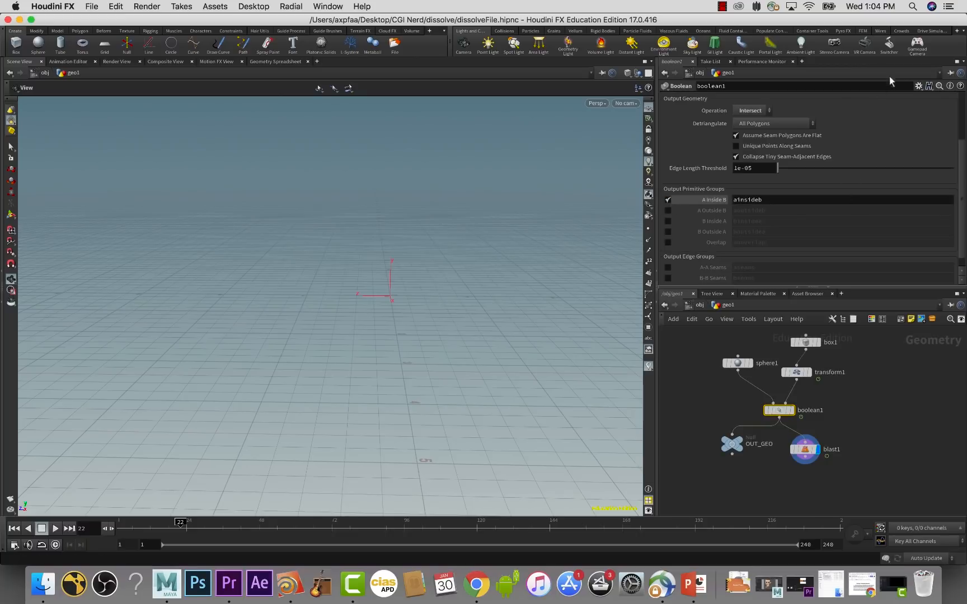
- Set the Blast node's group to ainsideb
{"action": "left_click", "coordinate": [806, 449]}
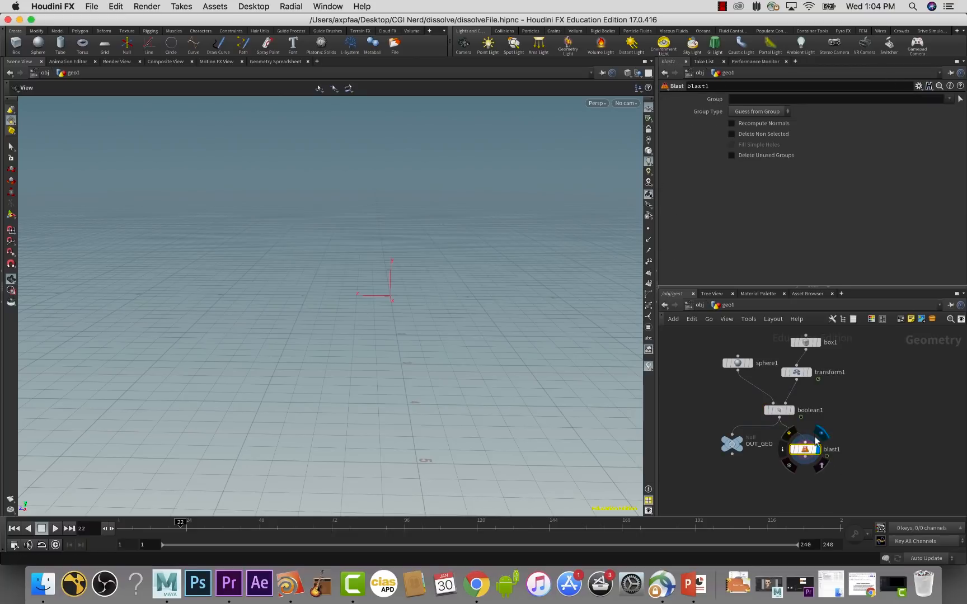
{"action": "left_click", "coordinate": [949, 99]}
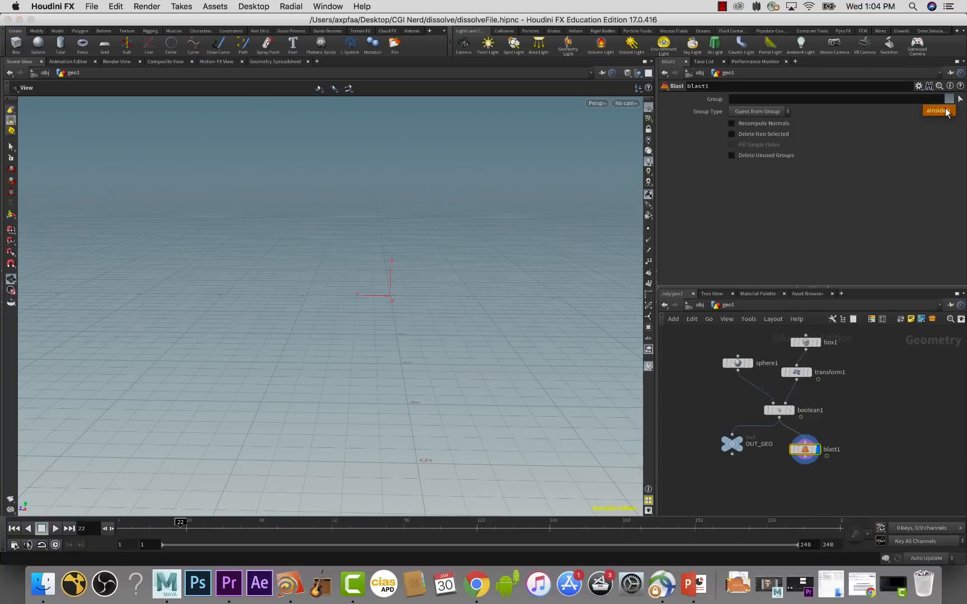
{"action": "left_click", "coordinate": [946, 113]}
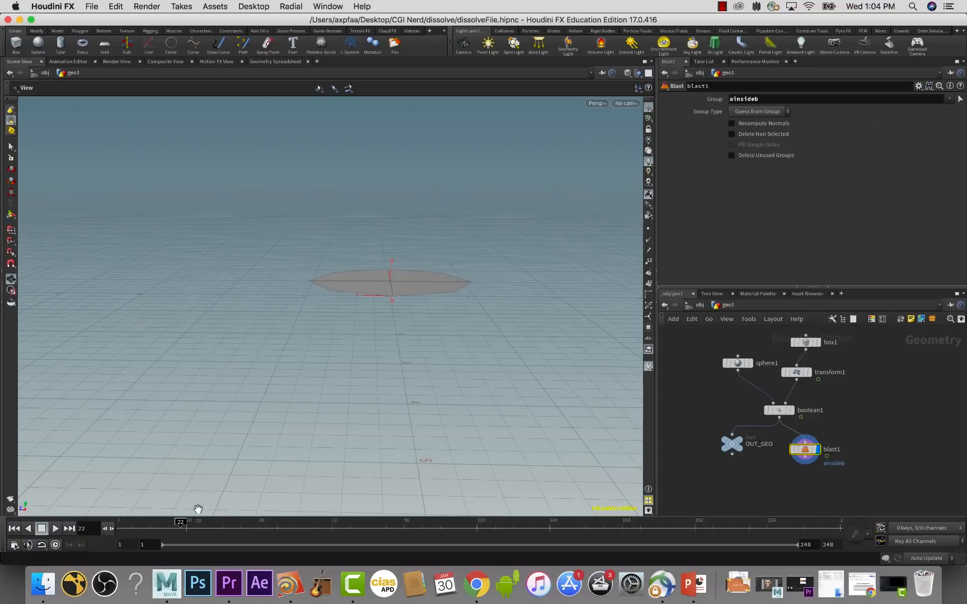
- Compare the Blast result with OUT_GEO by scrubbing to frames 29 and 20, ending with the Blast node displayed
{"action": "mouse_move", "coordinate": [180, 523]}
{"action": "left_mouse_down"}
{"action": "mouse_move", "coordinate": [139, 526]}
{"action": "mouse_move", "coordinate": [244, 526]}
{"action": "mouse_move", "coordinate": [143, 526]}
{"action": "mouse_move", "coordinate": [202, 526]}
{"action": "left_mouse_up"}
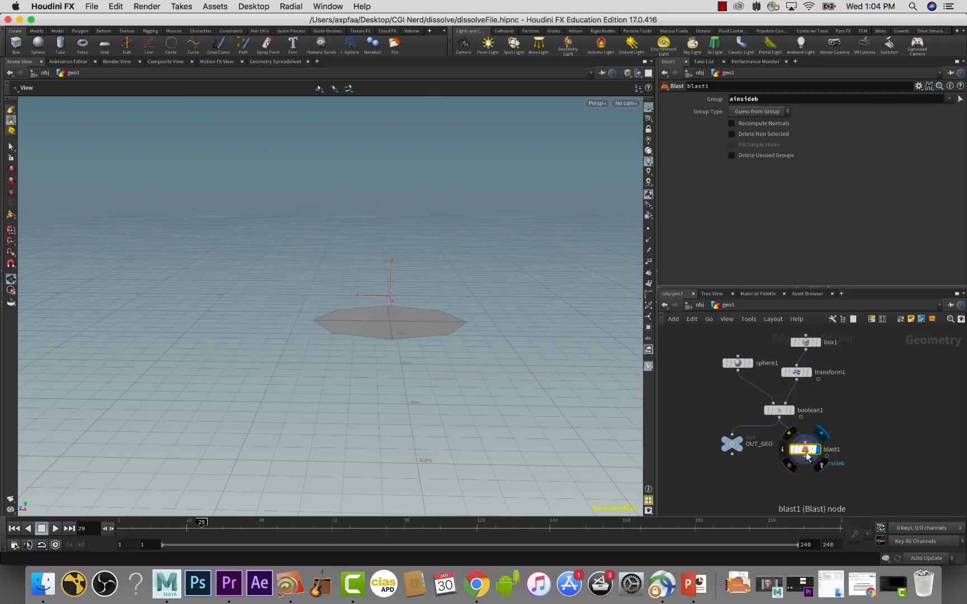
{"action": "left_click", "coordinate": [741, 439]}
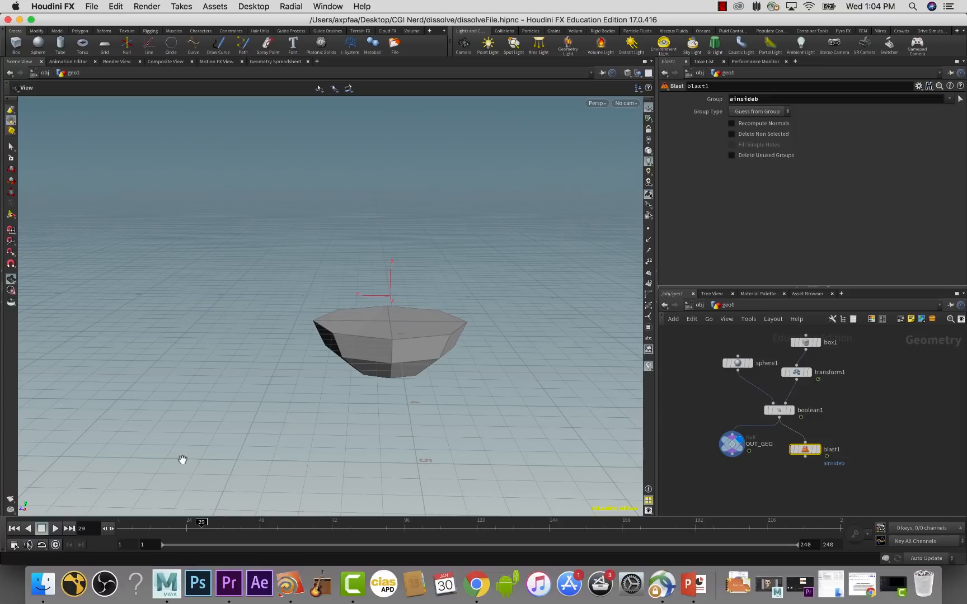
{"action": "left_click_drag", "start_coordinate": [145, 530], "coordinate": [175, 529]}
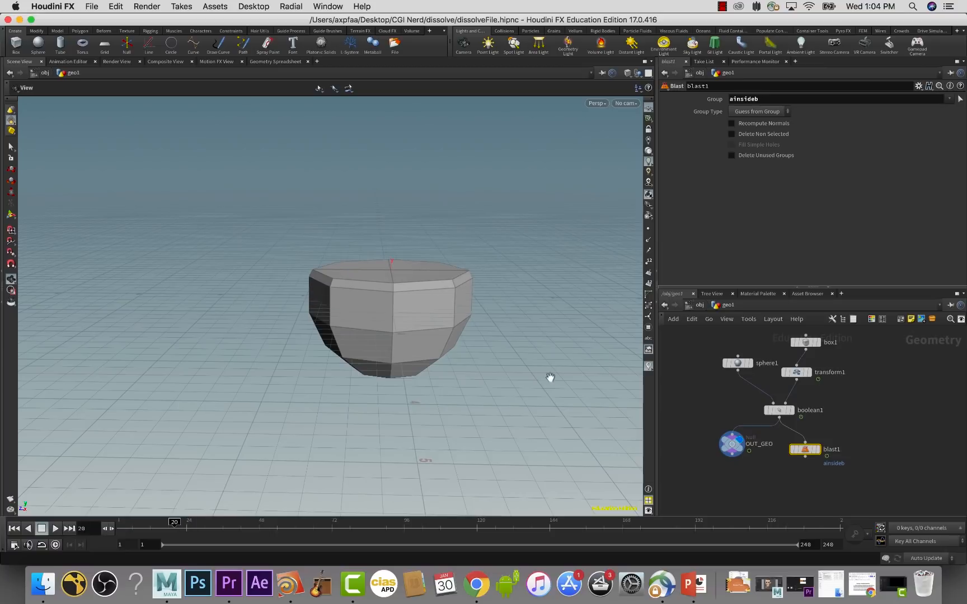
{"action": "left_click", "coordinate": [816, 449]}
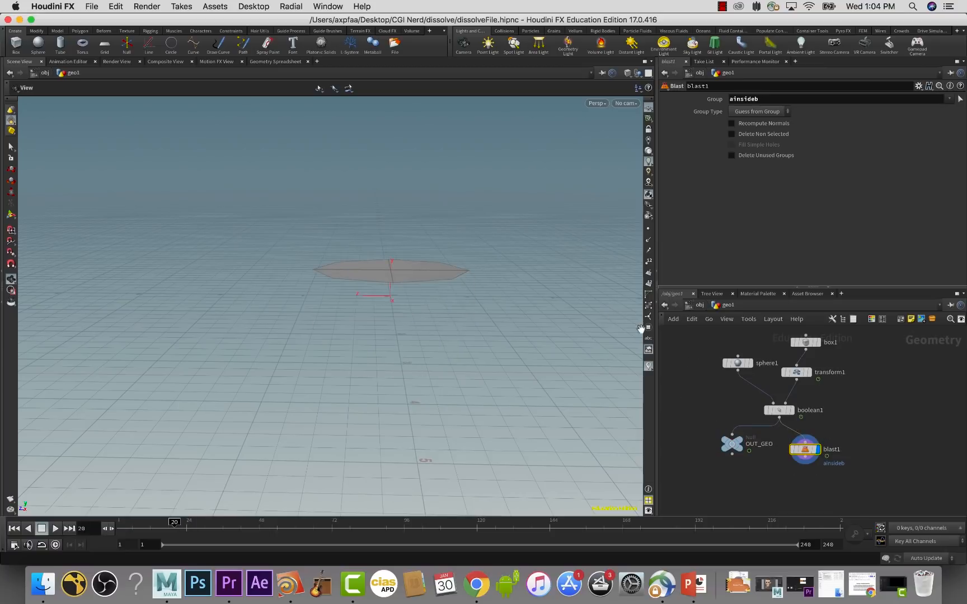
- Go up to the object level and rename the geo1 object particleEmmiterGeo
{"action": "left_click", "coordinate": [699, 304]}
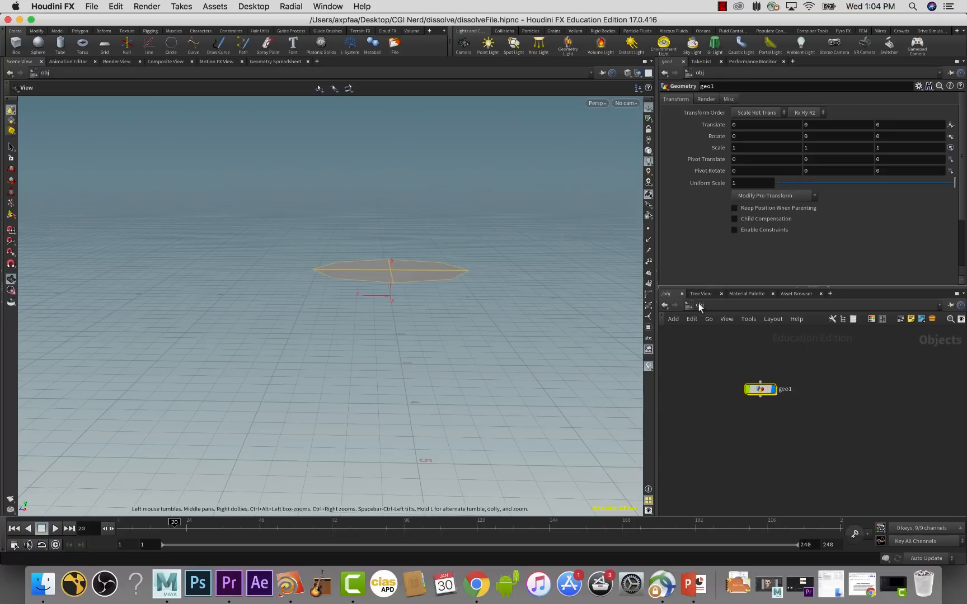
{"action": "double_click", "coordinate": [789, 388]}
{"action": "type", "text": "P"}
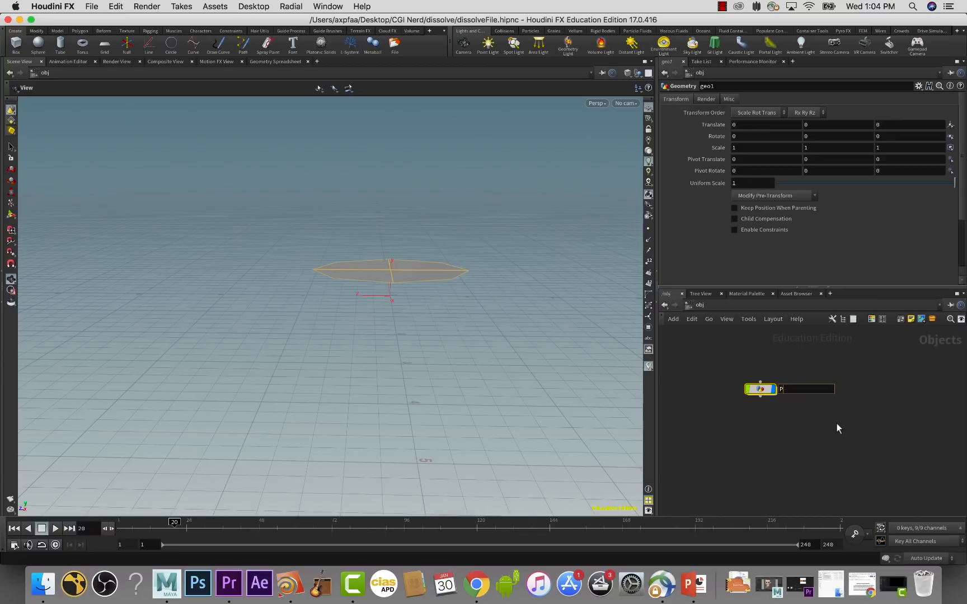
{"action": "key", "text": "BackSpace"}
{"action": "type", "text": "particleEmmiter"}
{"action": "key", "text": "Return"}
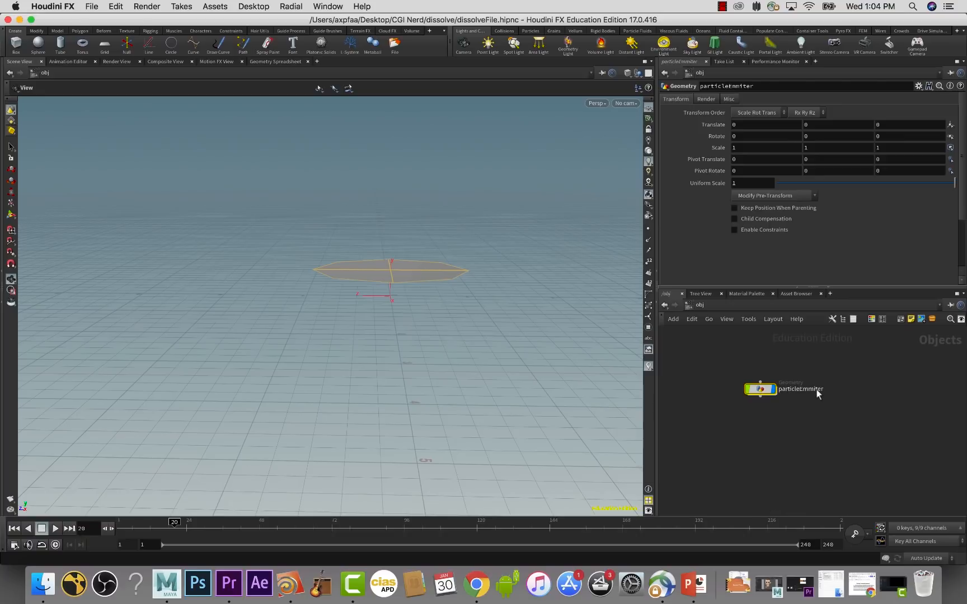
{"action": "double_click", "coordinate": [788, 388]}
{"action": "type", "text": "Geo"}
{"action": "key", "text": "Return"}
- Add a new Geometry object below particleEmmiterGeo in the object network
{"action": "key", "text": "Tab"}
{"action": "type", "text": "ge"}
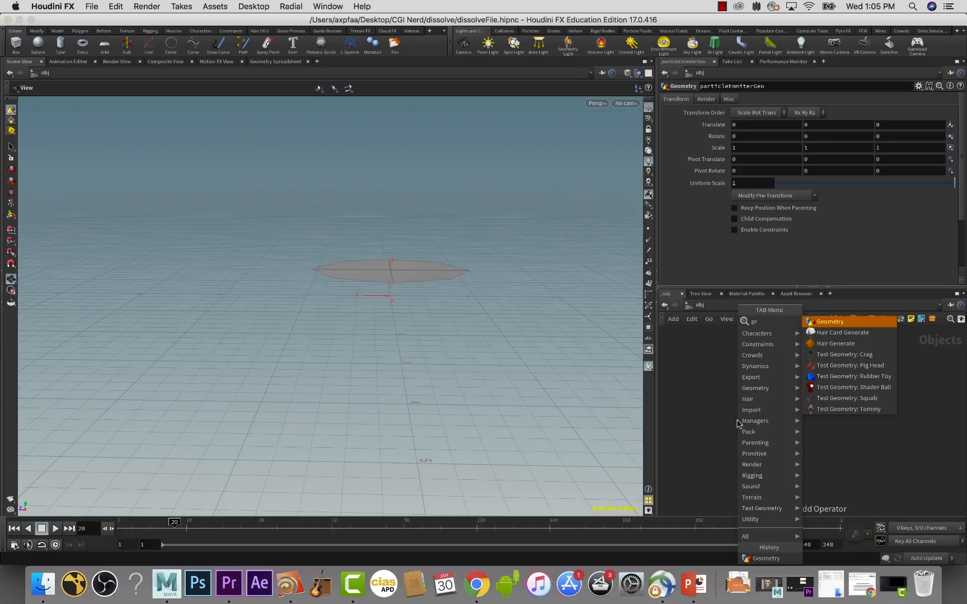
{"action": "key", "text": "Return"}
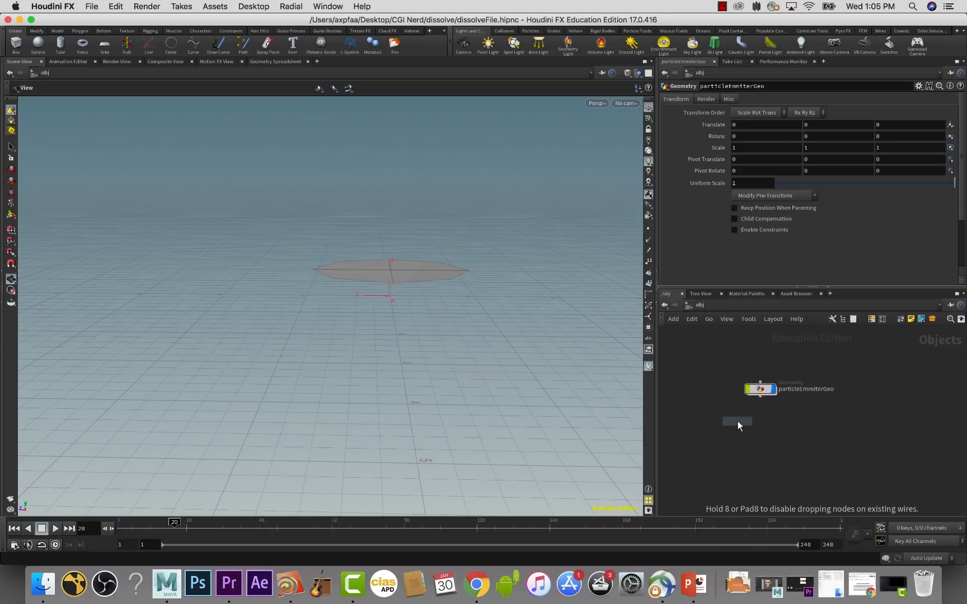
{"action": "left_click", "coordinate": [737, 421]}
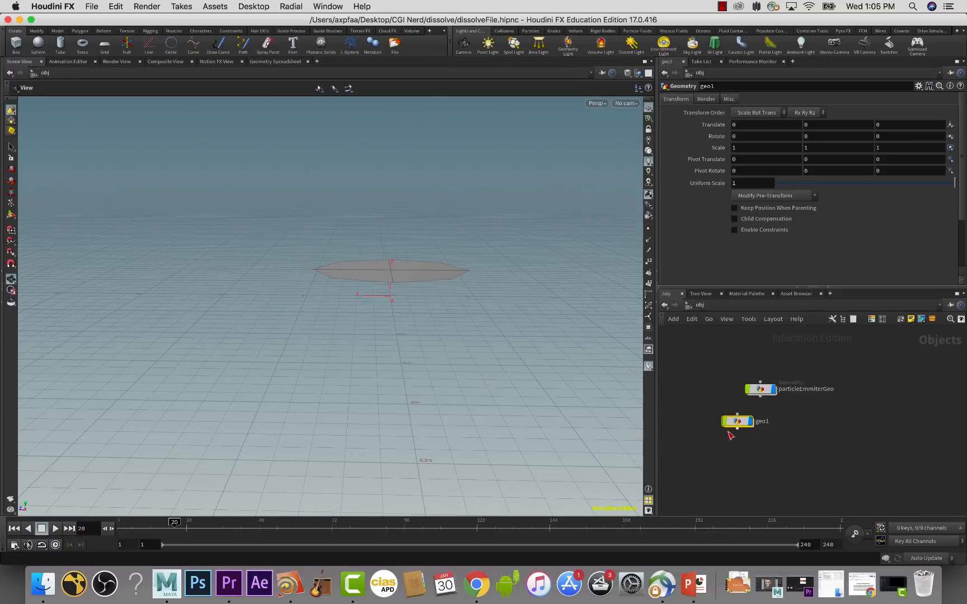
- Rename the new geo1 object heroGeo
{"action": "double_click", "coordinate": [764, 421]}
{"action": "type", "text": "heroO"}
{"action": "type", "text": "eo"}
{"action": "key", "text": "Return"}
- Go inside heroGeo and add an Object Merge node to its empty network
{"action": "double_click", "coordinate": [734, 422]}
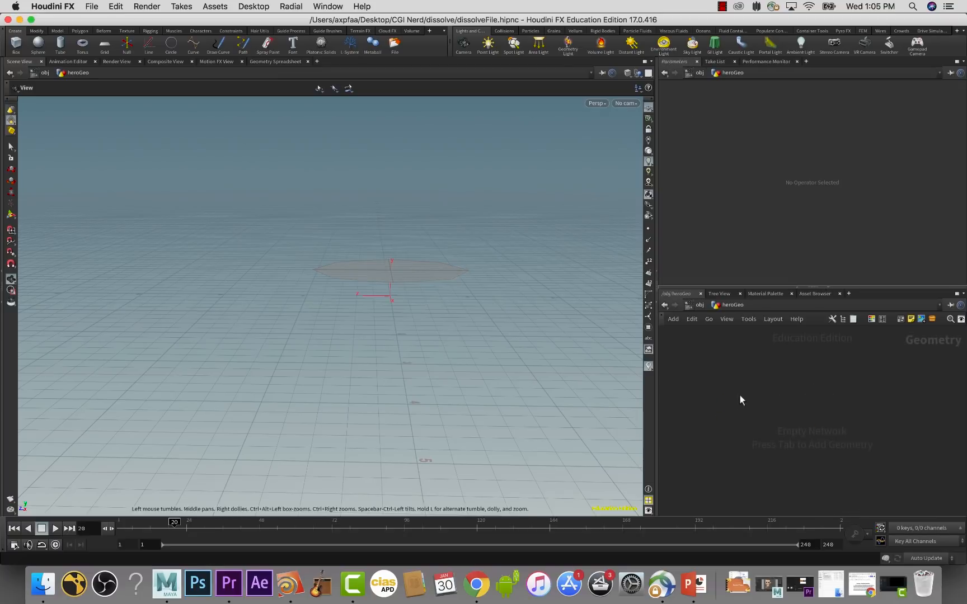
{"action": "key", "text": "Tab"}
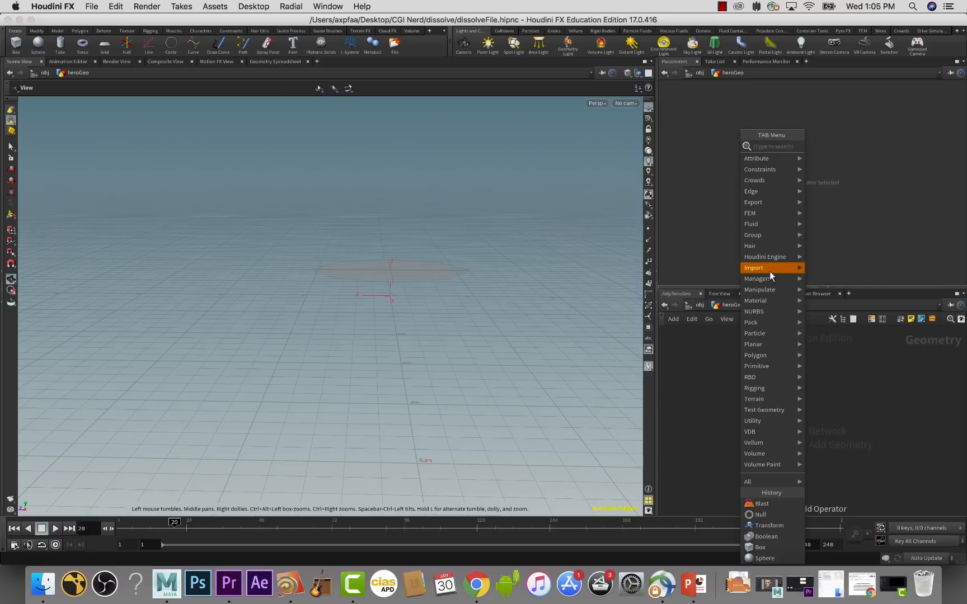
{"action": "mouse_move", "coordinate": [771, 272]}
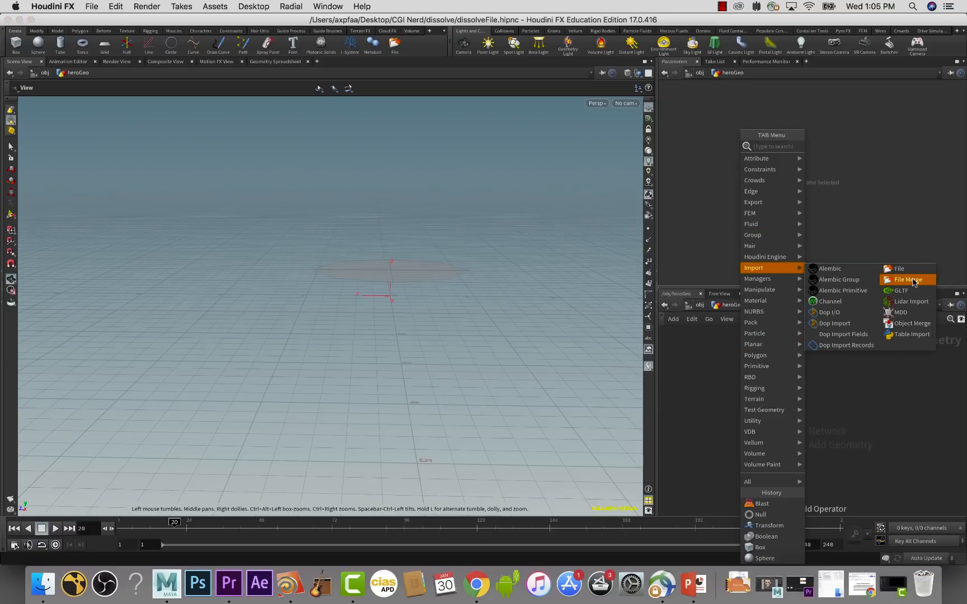
{"action": "left_click", "coordinate": [912, 324]}
{"action": "left_click", "coordinate": [774, 367]}
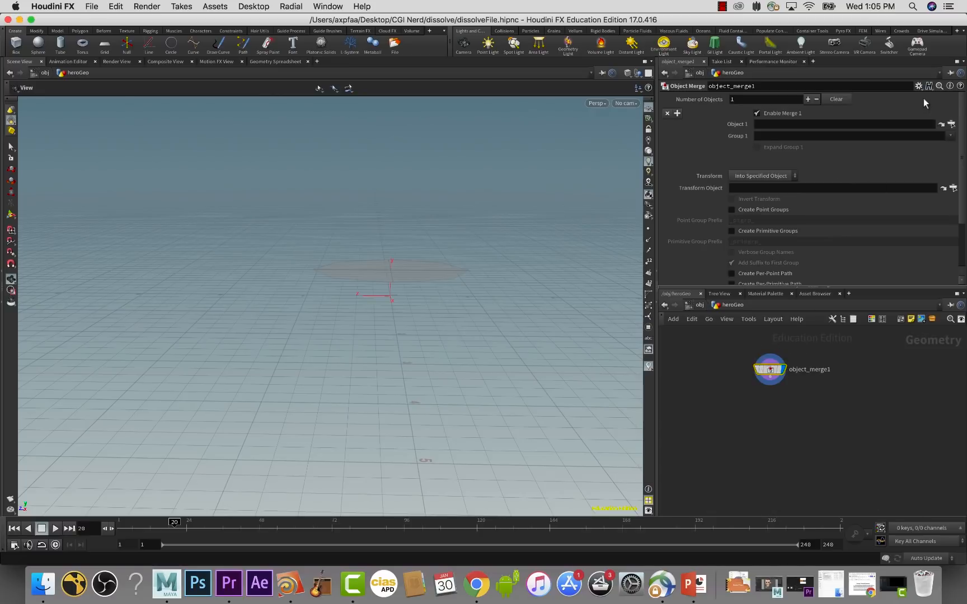
- Set the Object Merge's Object 1 to /obj/particleEmmiterGeo/OUT_GEO
{"action": "left_click", "coordinate": [951, 124]}
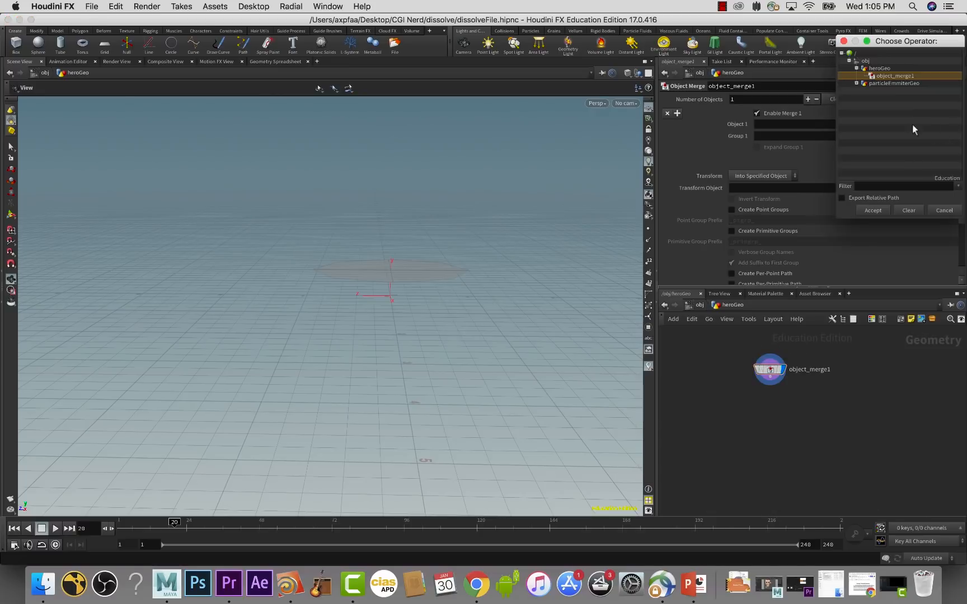
{"action": "left_click", "coordinate": [881, 83]}
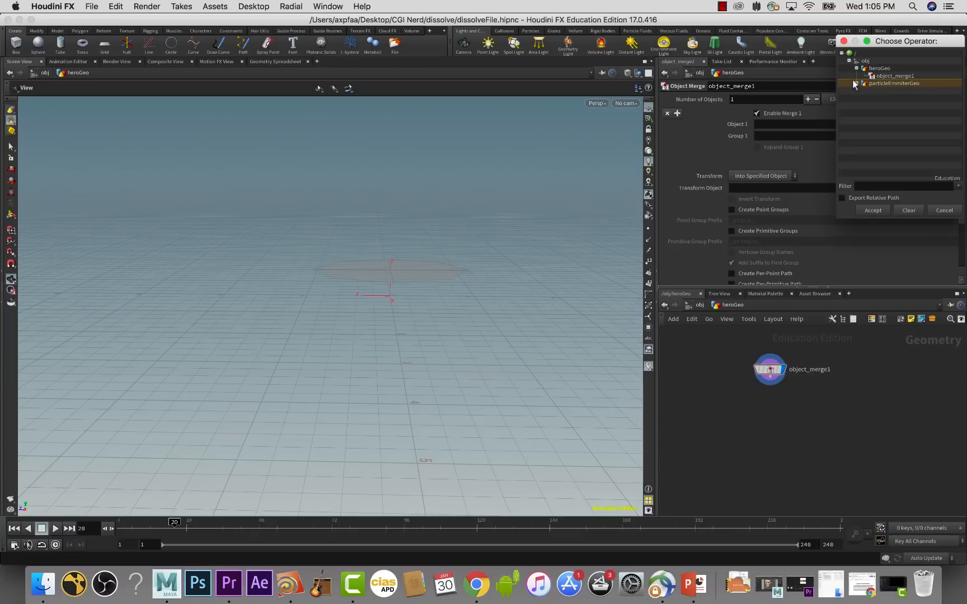
{"action": "left_click", "coordinate": [856, 82]}
{"action": "left_click", "coordinate": [882, 92]}
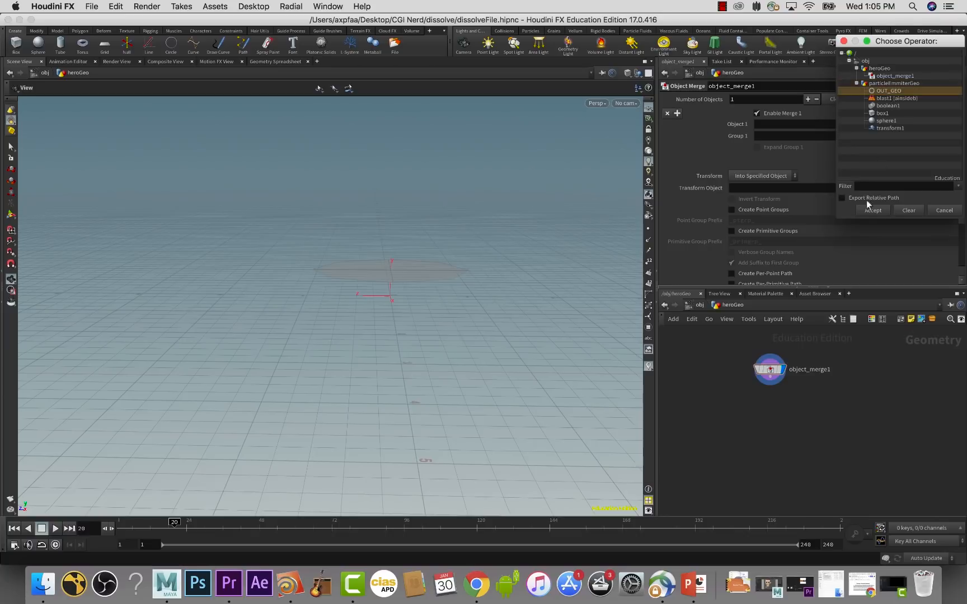
{"action": "left_click", "coordinate": [881, 212]}
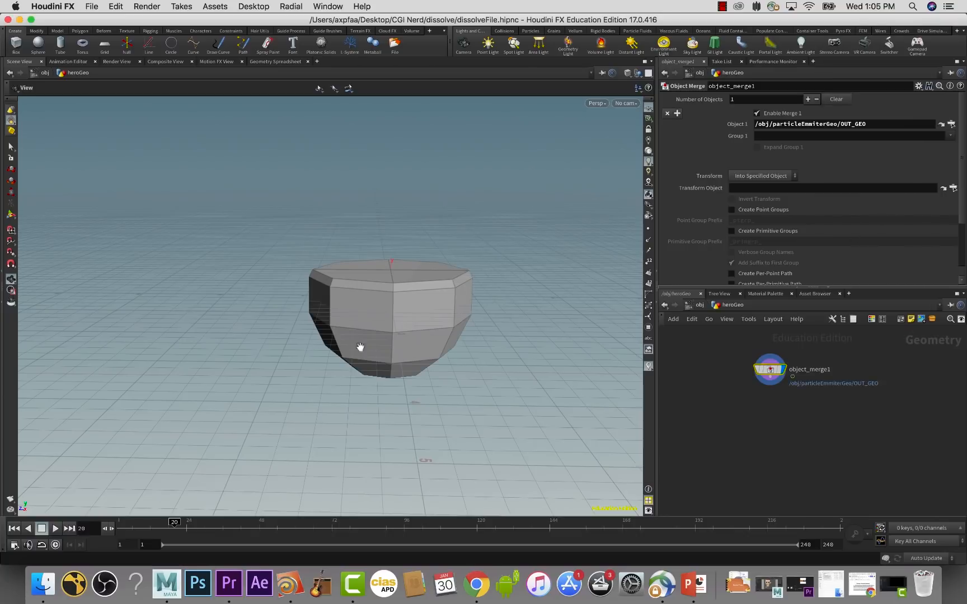
- Return to the object level, toggle heroGeo's display off and on to compare both objects, and save the scene with particleEmmiterGeo selected
{"action": "left_click", "coordinate": [700, 305]}
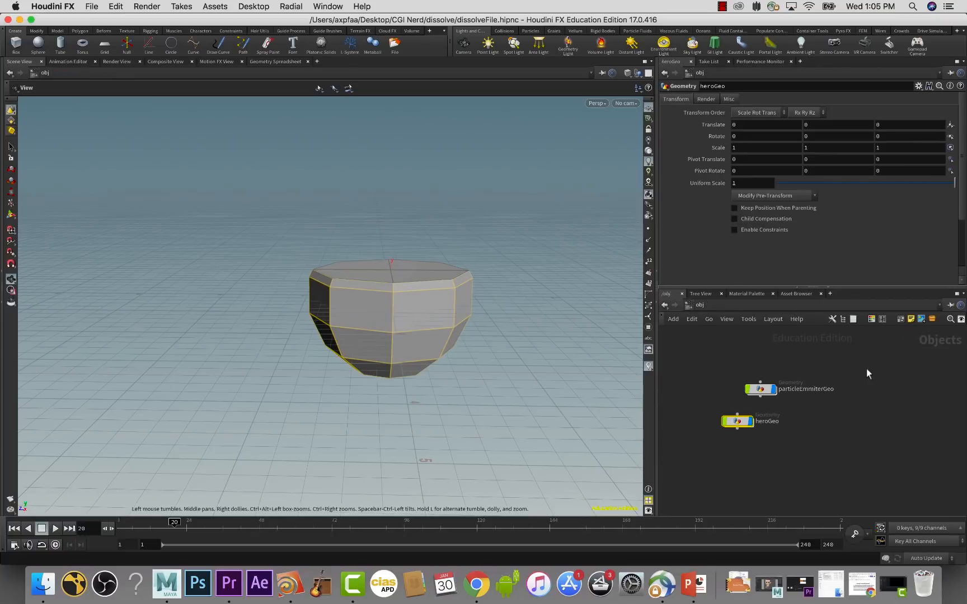
{"action": "left_click", "coordinate": [750, 421]}
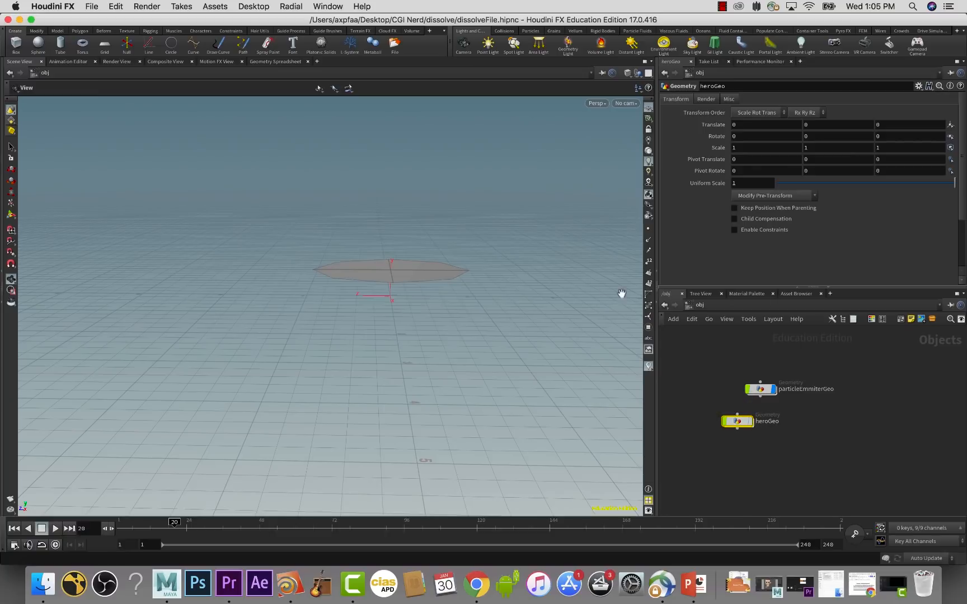
{"action": "left_click", "coordinate": [751, 424]}
{"action": "mouse_move", "coordinate": [772, 392]}
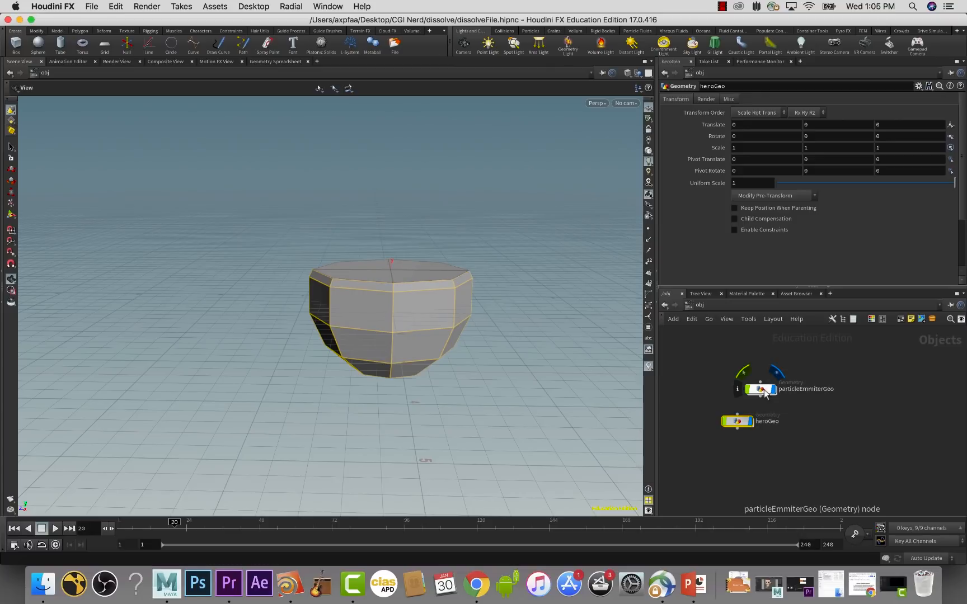
{"action": "left_click", "coordinate": [762, 393]}
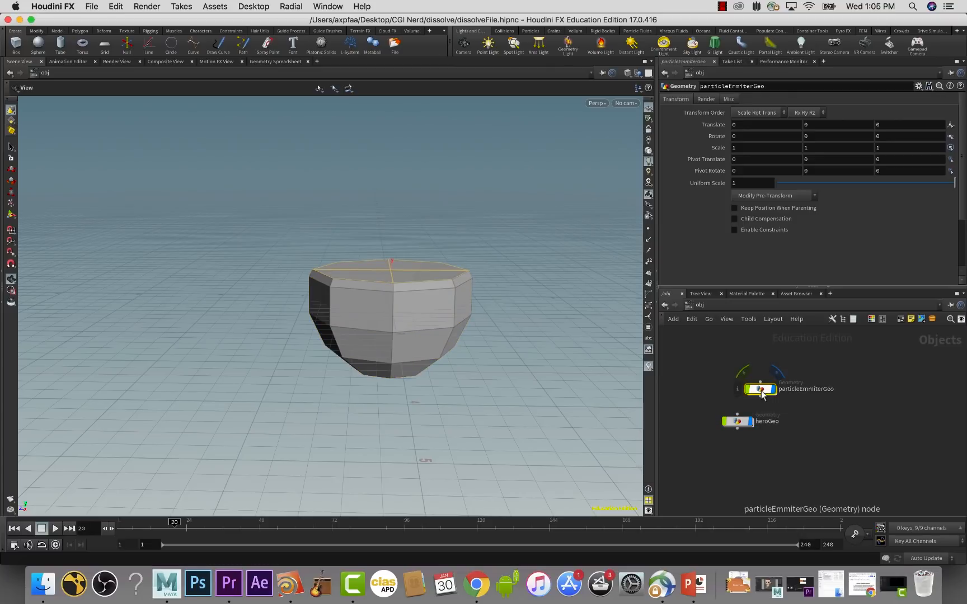
{"action": "key", "text": "super+s"}
- Inside particleEmmiterGeo, set the sphere1 node's Rows and Columns to 20
{"action": "double_click", "coordinate": [761, 390]}
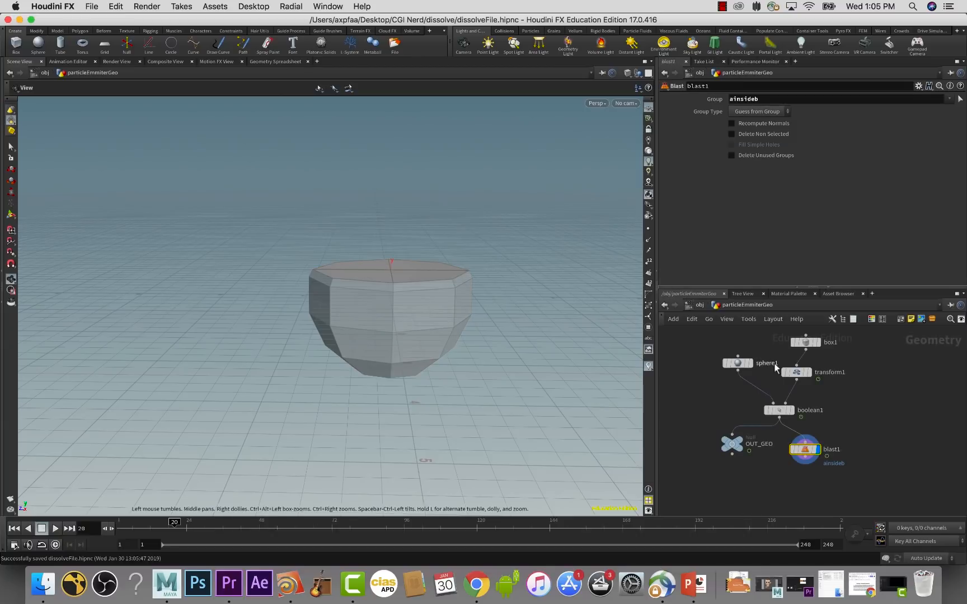
{"action": "left_click", "coordinate": [743, 364]}
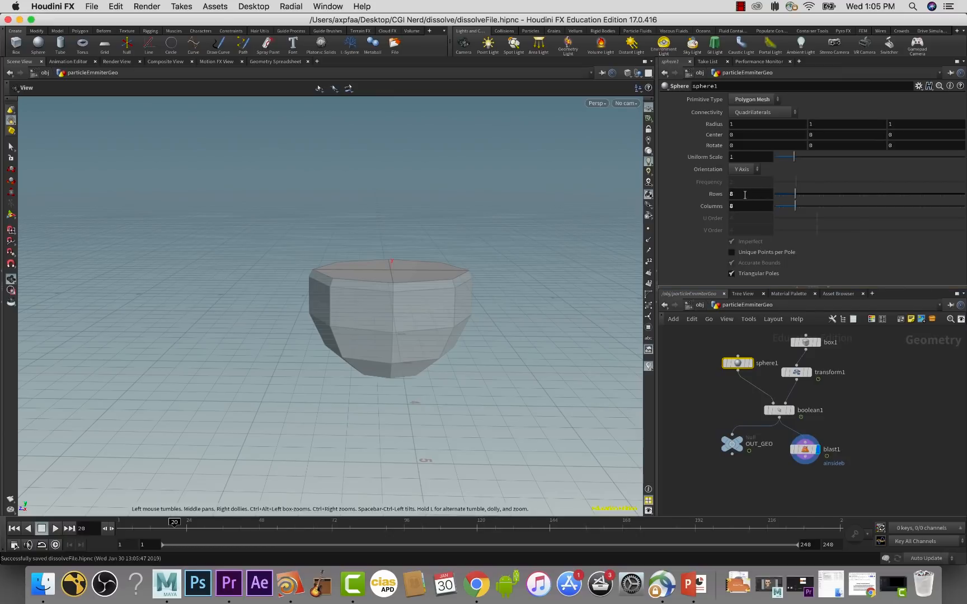
{"action": "left_click_drag", "start_coordinate": [743, 194], "coordinate": [719, 193]}
{"action": "type", "text": "20"}
{"action": "key", "text": "Tab"}
{"action": "type", "text": "20"}
{"action": "key", "text": "Tab"}
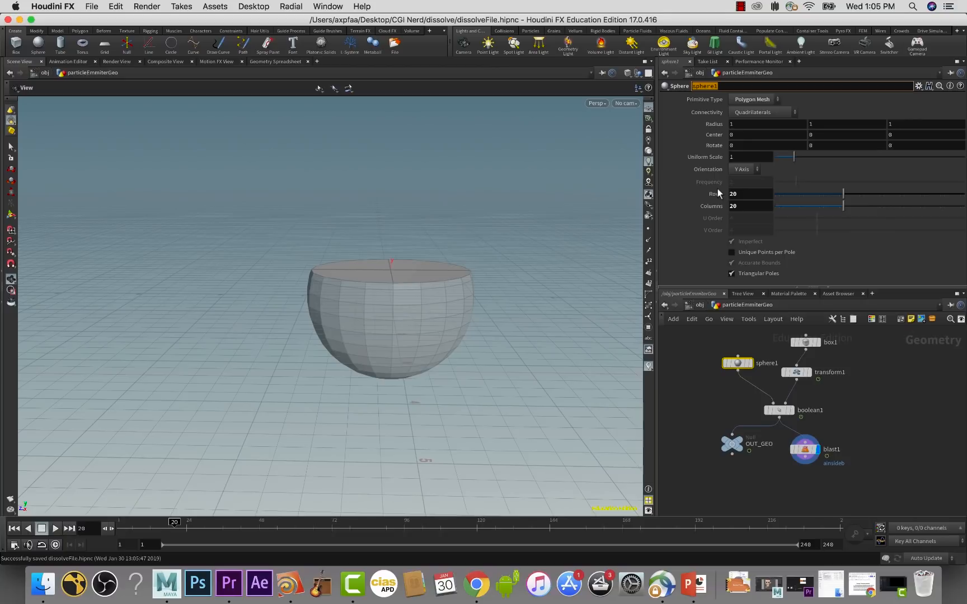
- Check the smoother sphere at the object level, then set box1's Axis Divisions to 10, 10, 10 inside particleEmmiterGeo
{"action": "left_click", "coordinate": [698, 305]}
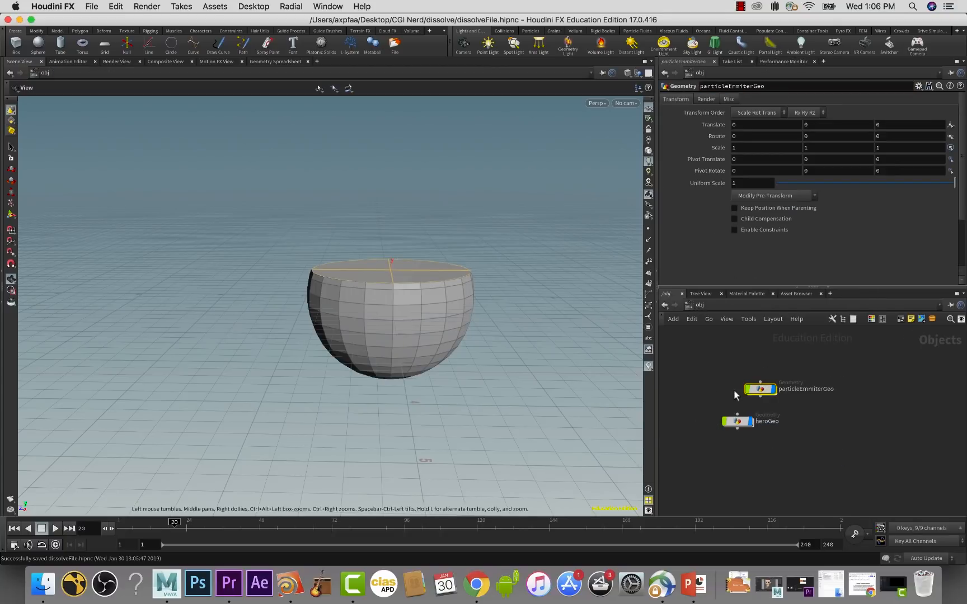
{"action": "double_click", "coordinate": [760, 389]}
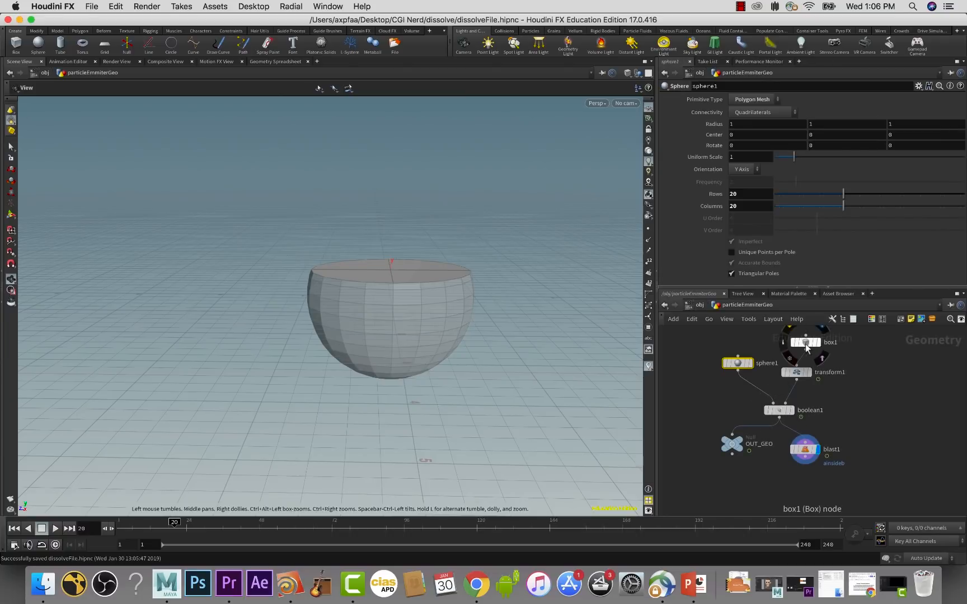
{"action": "left_click", "coordinate": [806, 346]}
{"action": "left_click", "coordinate": [733, 179]}
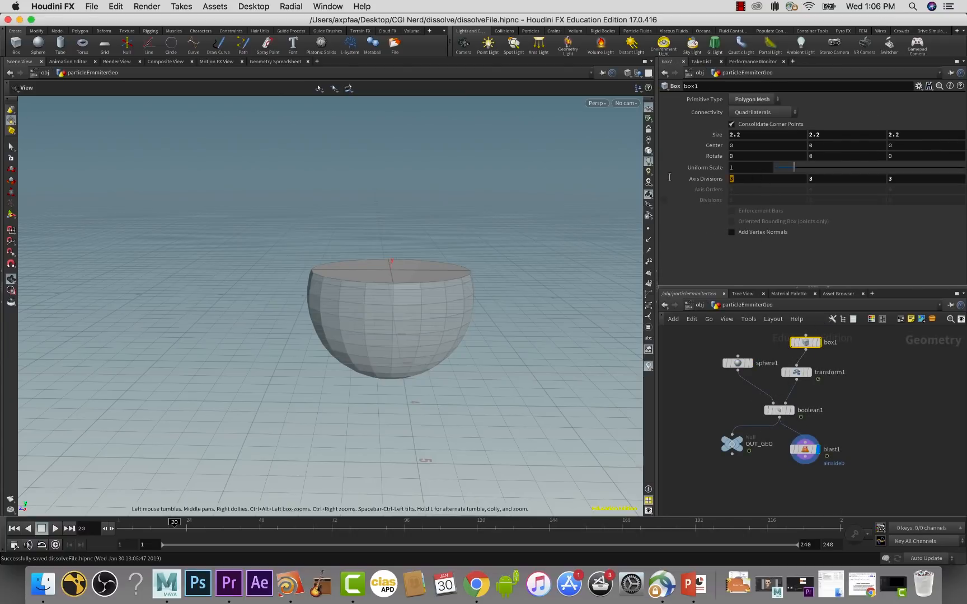
{"action": "mouse_move", "coordinate": [662, 175]}
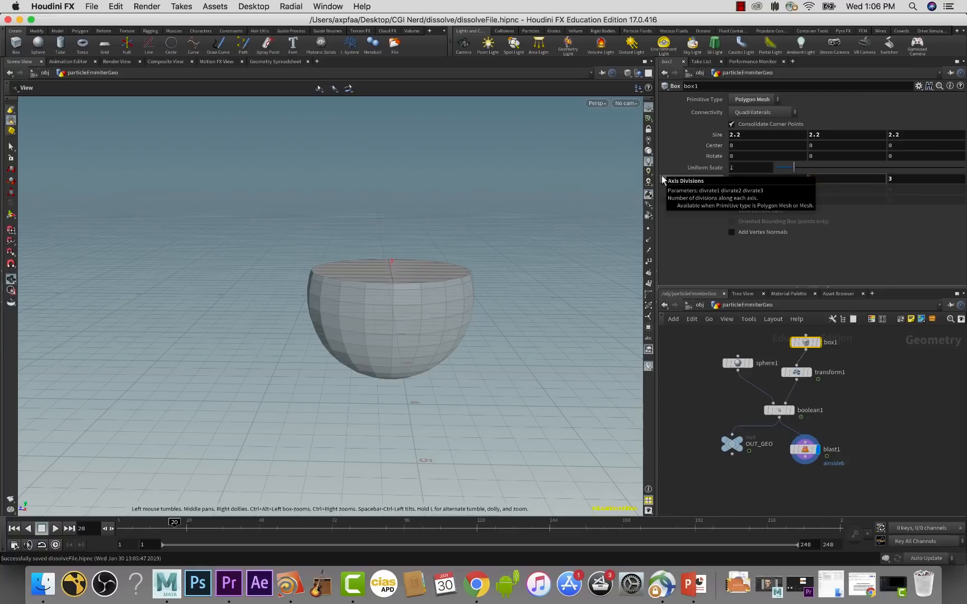
{"action": "key", "text": "Tab"}
{"action": "type", "text": "10"}
{"action": "key", "text": "Tab"}
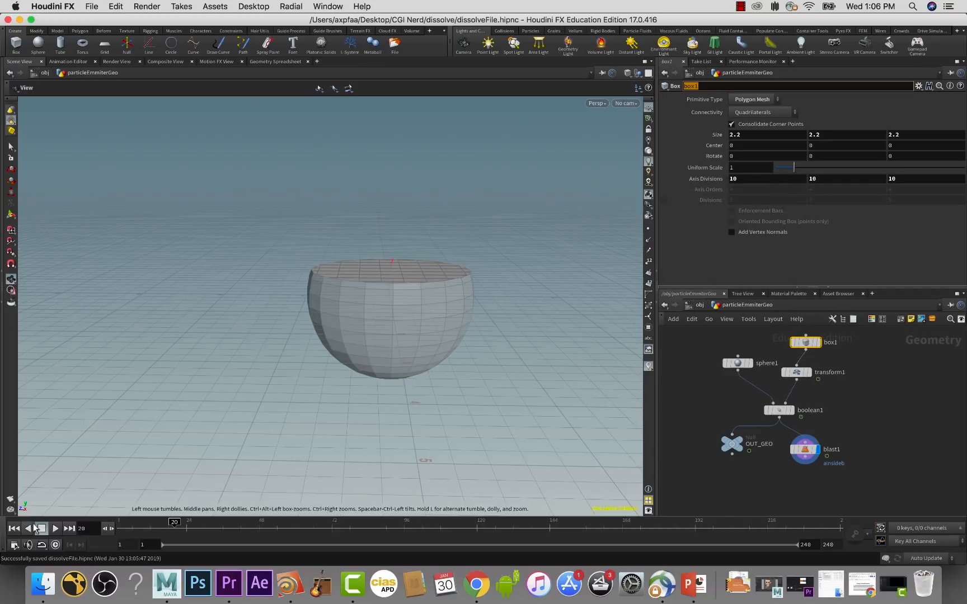
- Play the cut animation from the start, rewind it, and scrub to frame 20
{"action": "left_click", "coordinate": [17, 530]}
{"action": "left_click", "coordinate": [55, 529]}
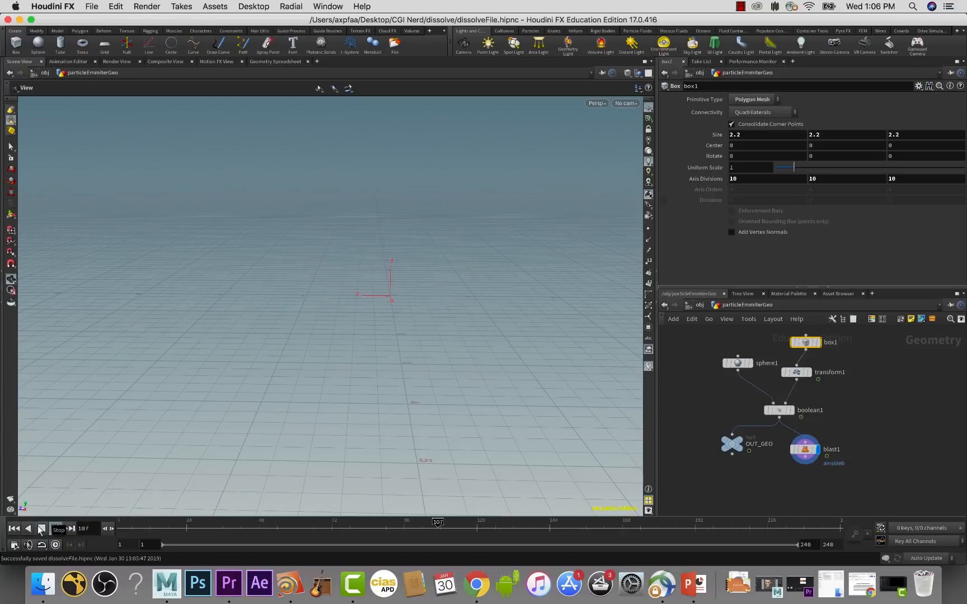
{"action": "left_click", "coordinate": [13, 529]}
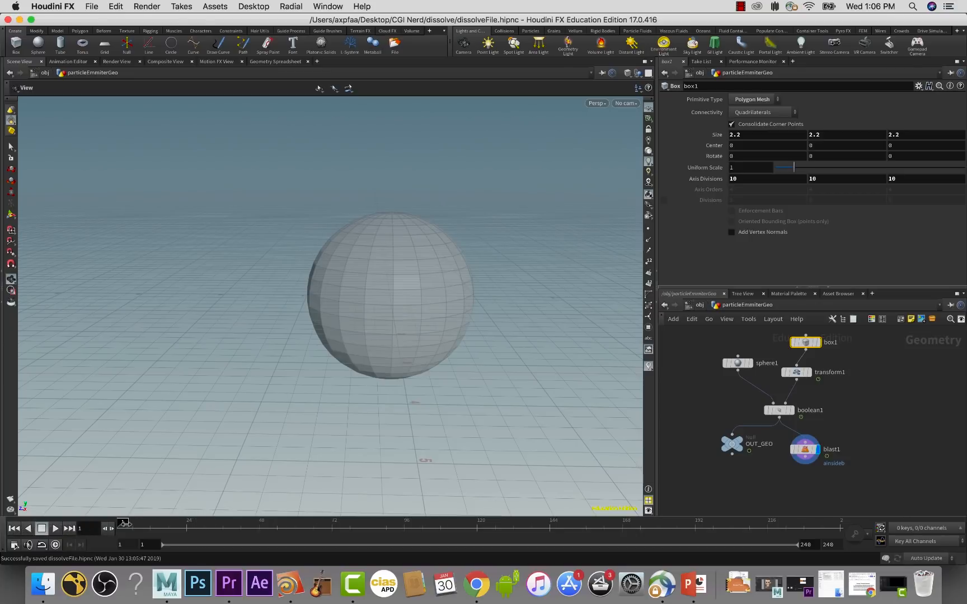
{"action": "left_click_drag", "start_coordinate": [123, 523], "coordinate": [175, 523]}
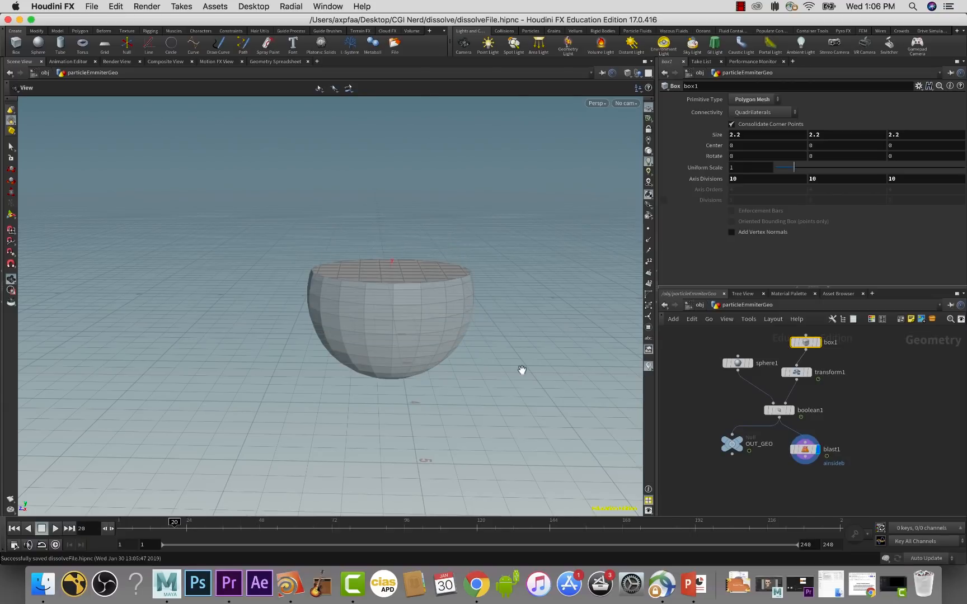
- Insert a Mountain node between transform1 and boolean1 to roughen the cutting box
{"action": "key", "text": "Tab"}
{"action": "type", "text": "b"}
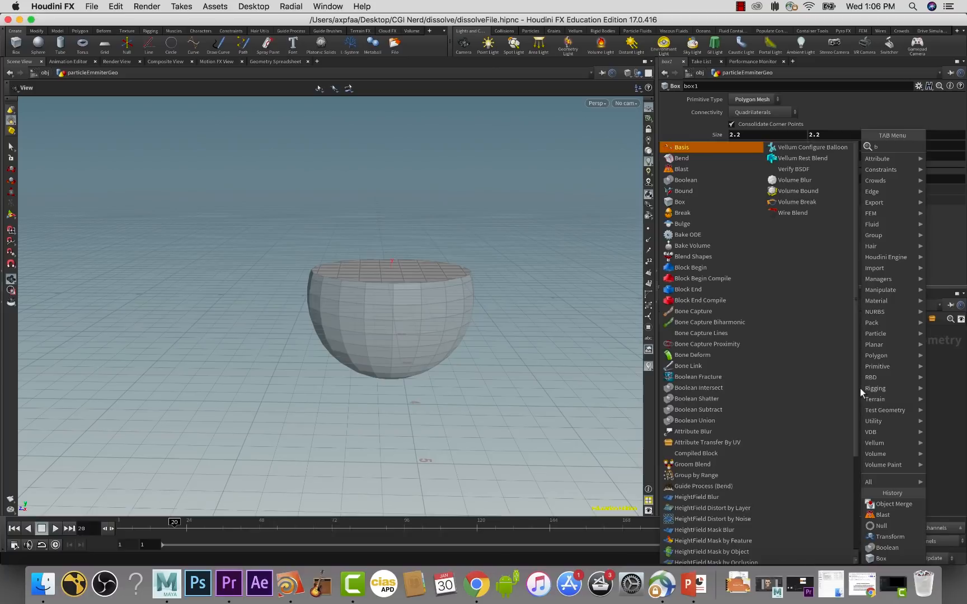
{"action": "key", "text": "BackSpace"}
{"action": "type", "text": "mou"}
{"action": "key", "text": "Return"}
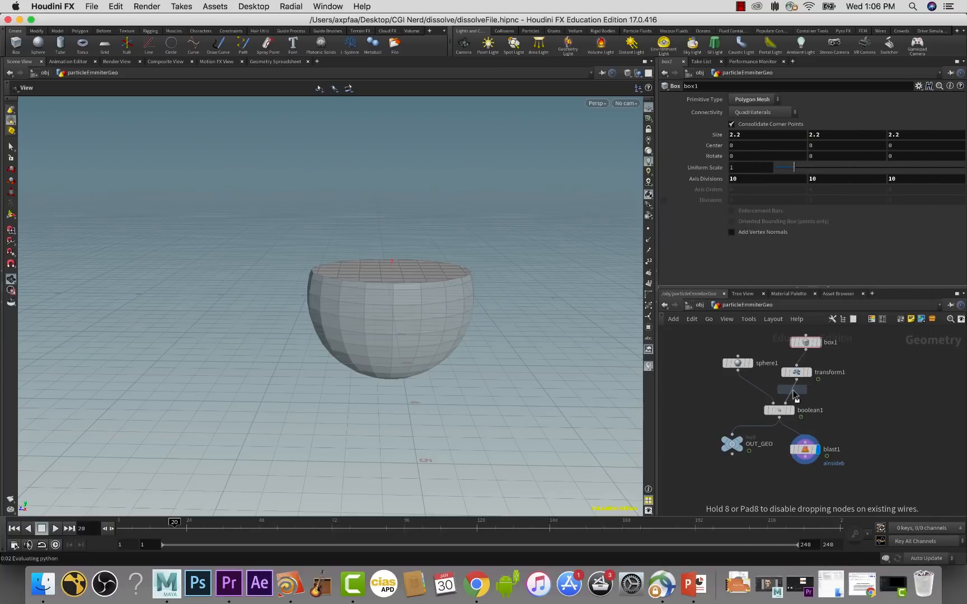
{"action": "left_click", "coordinate": [793, 391]}
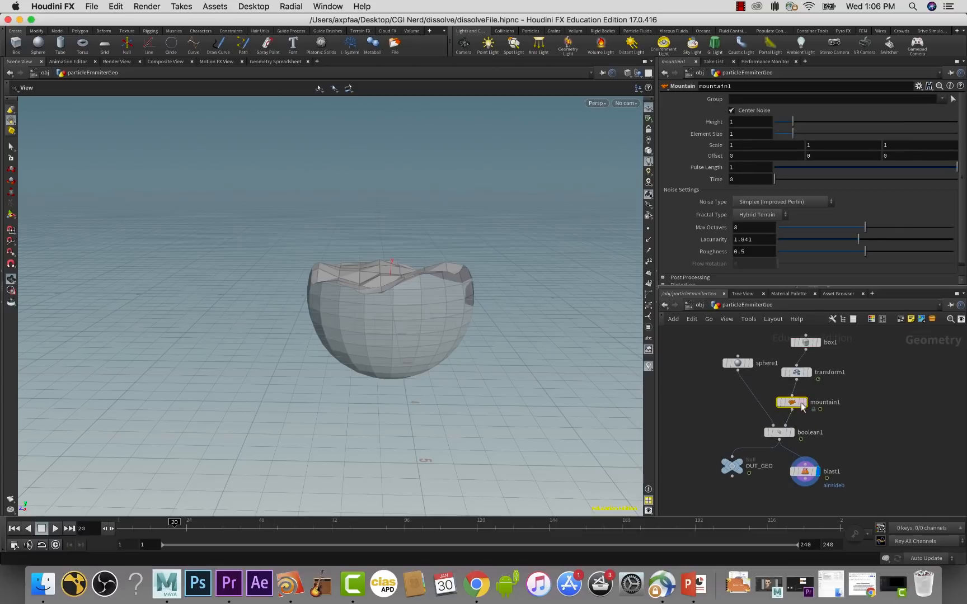
- Preview the irregular cut at frame 41 and by playing from the start, ending back on frame 1
{"action": "left_click", "coordinate": [239, 542]}
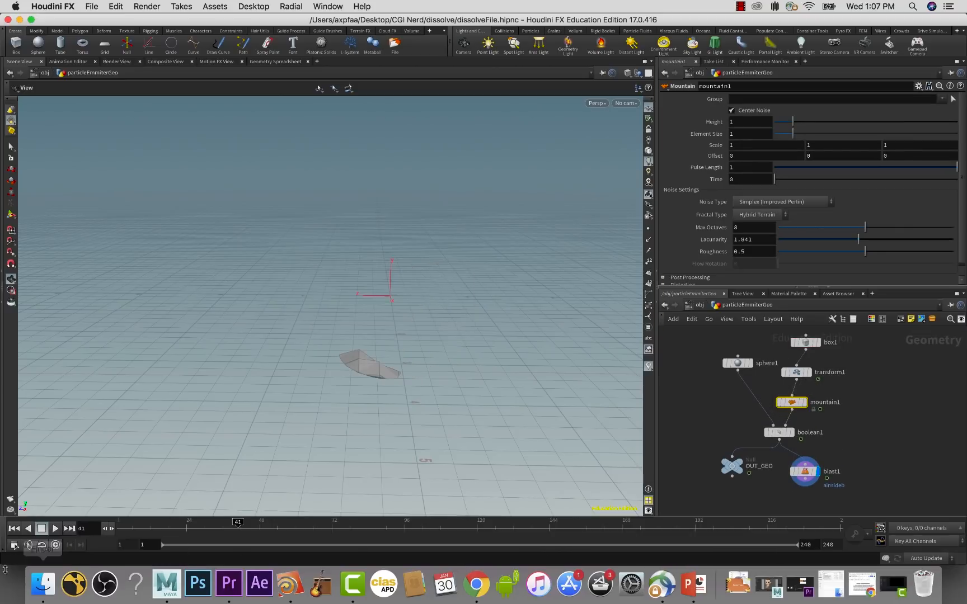
{"action": "left_click", "coordinate": [14, 528]}
{"action": "left_click", "coordinate": [55, 528]}
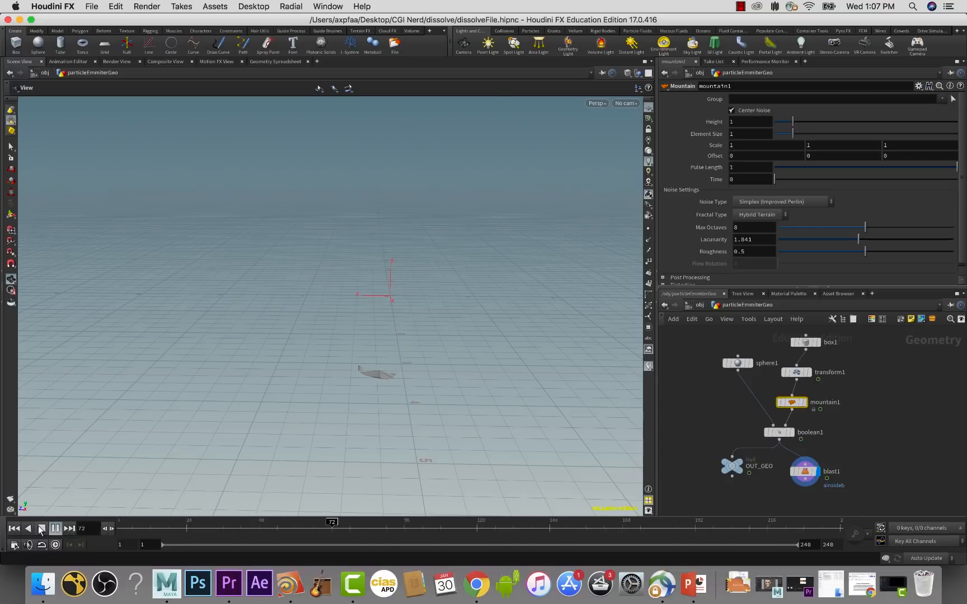
{"action": "left_click", "coordinate": [41, 528]}
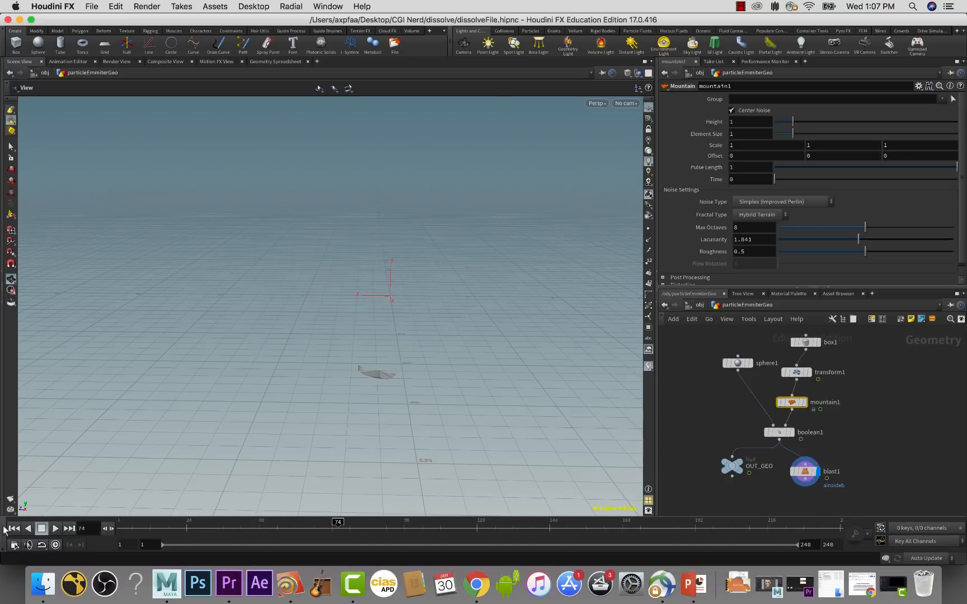
{"action": "left_click", "coordinate": [14, 528]}
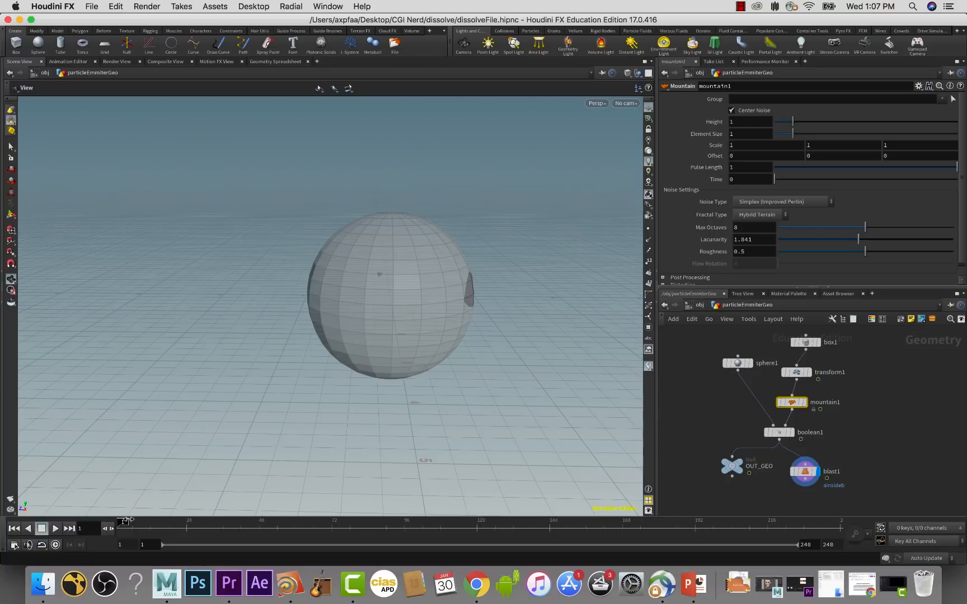
{"action": "mouse_move", "coordinate": [134, 524]}
{"action": "left_mouse_down"}
{"action": "mouse_move", "coordinate": [226, 524]}
{"action": "mouse_move", "coordinate": [126, 522]}
{"action": "left_mouse_up"}
- Play the dissolve with both objects at the object level, stop at frame 70, and go back inside particleEmmiterGeo
{"action": "left_click", "coordinate": [698, 305]}
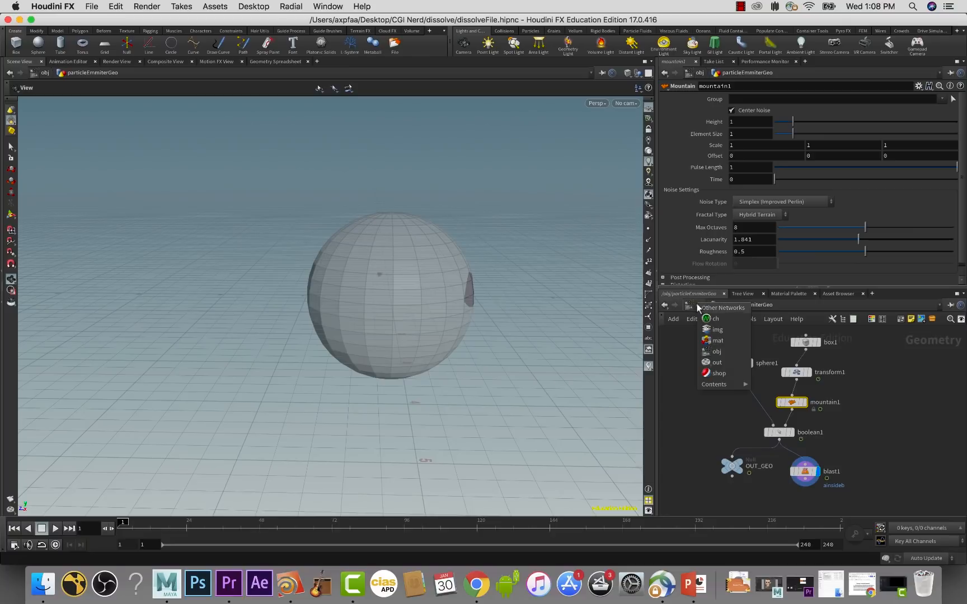
{"action": "left_click", "coordinate": [717, 352]}
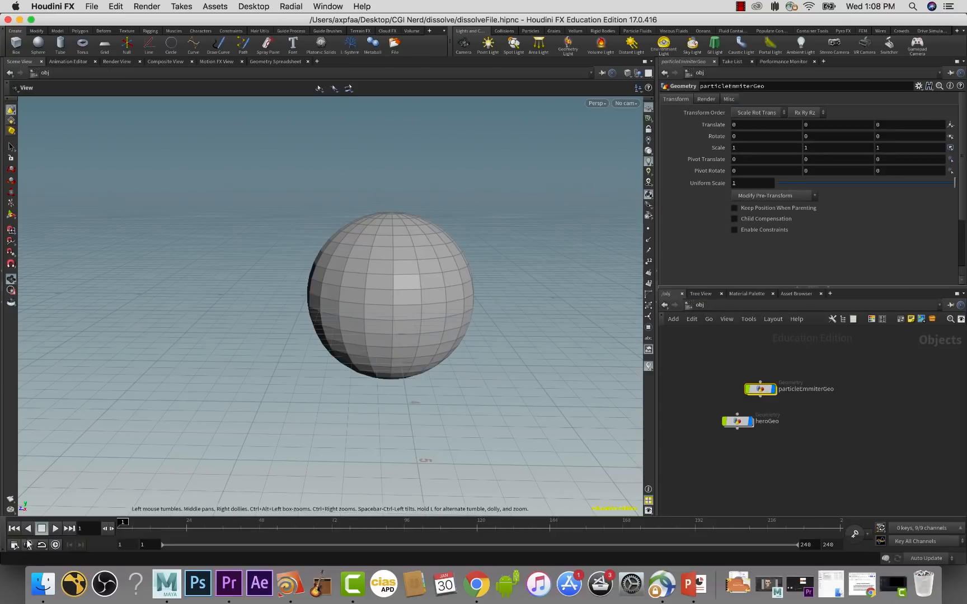
{"action": "left_click", "coordinate": [53, 530]}
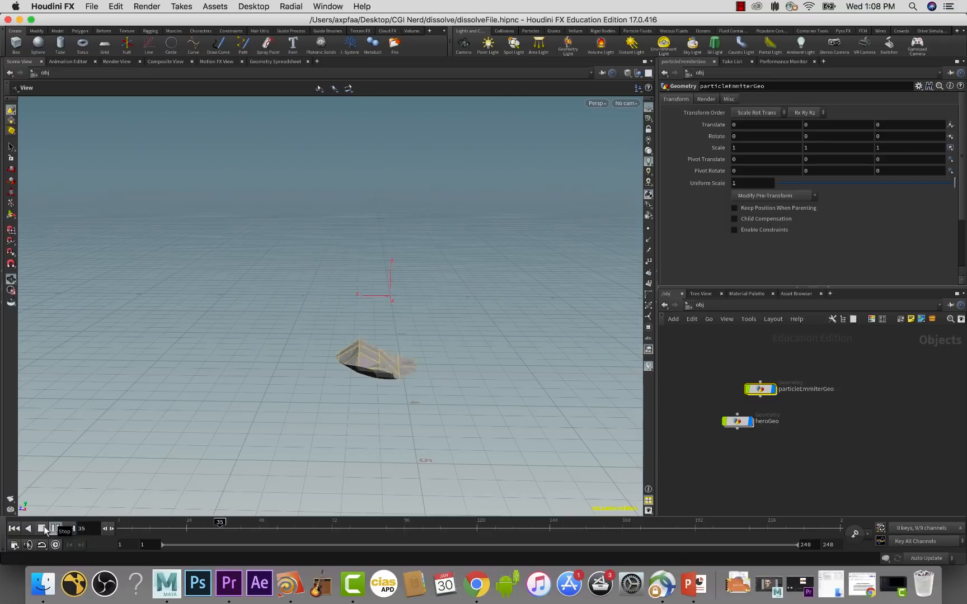
{"action": "left_click", "coordinate": [43, 528]}
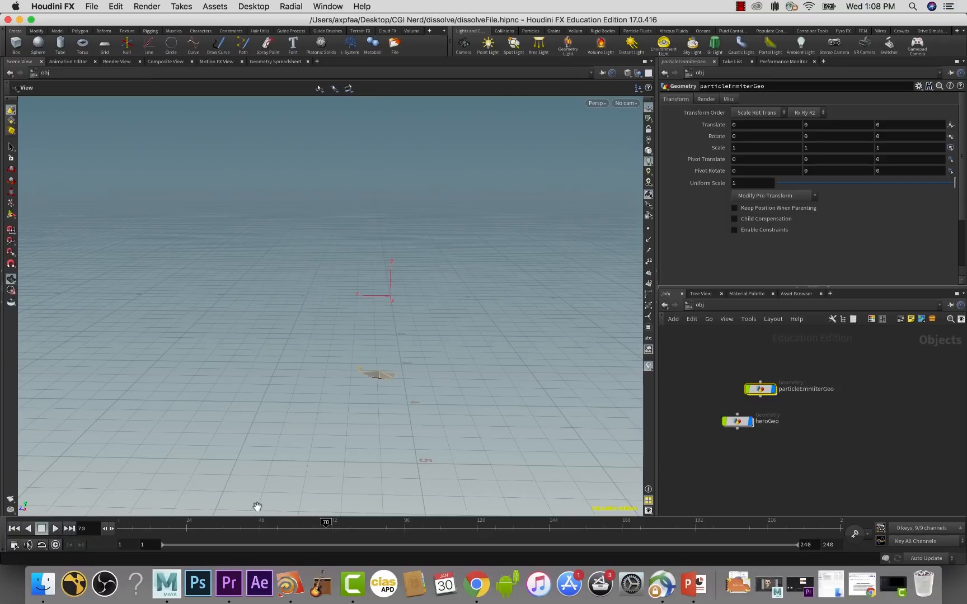
{"action": "double_click", "coordinate": [760, 389]}
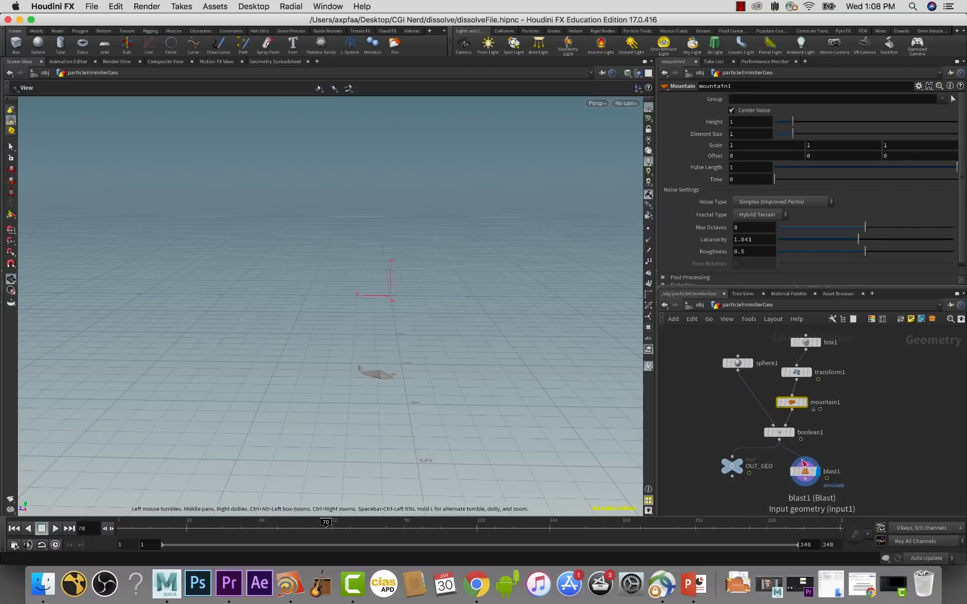
- Set transform1's Y translate keyframe at frame 48 to -2.5 and return to frame 1
{"action": "left_click", "coordinate": [798, 373]}
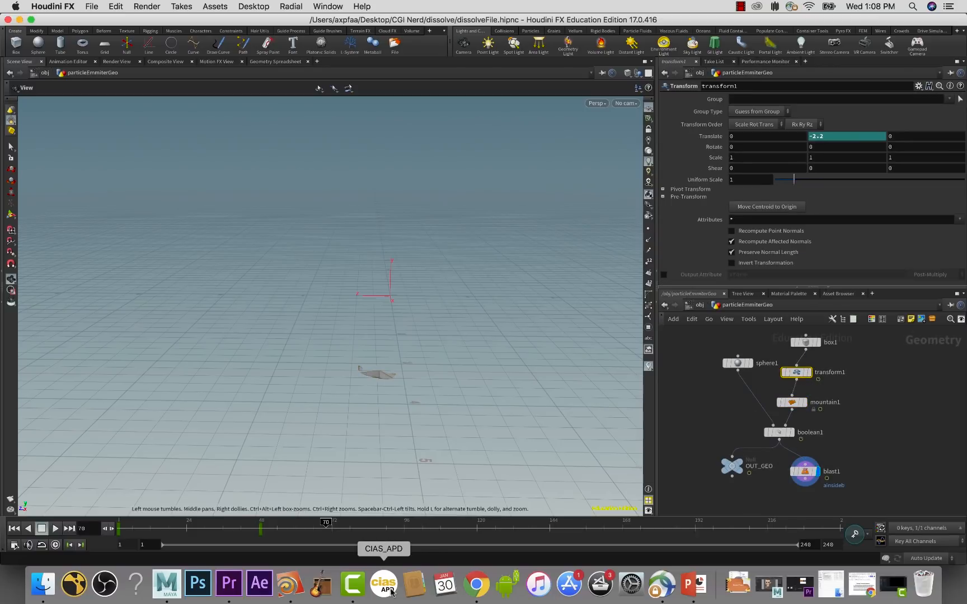
{"action": "left_click", "coordinate": [261, 525]}
{"action": "left_click", "coordinate": [262, 531]}
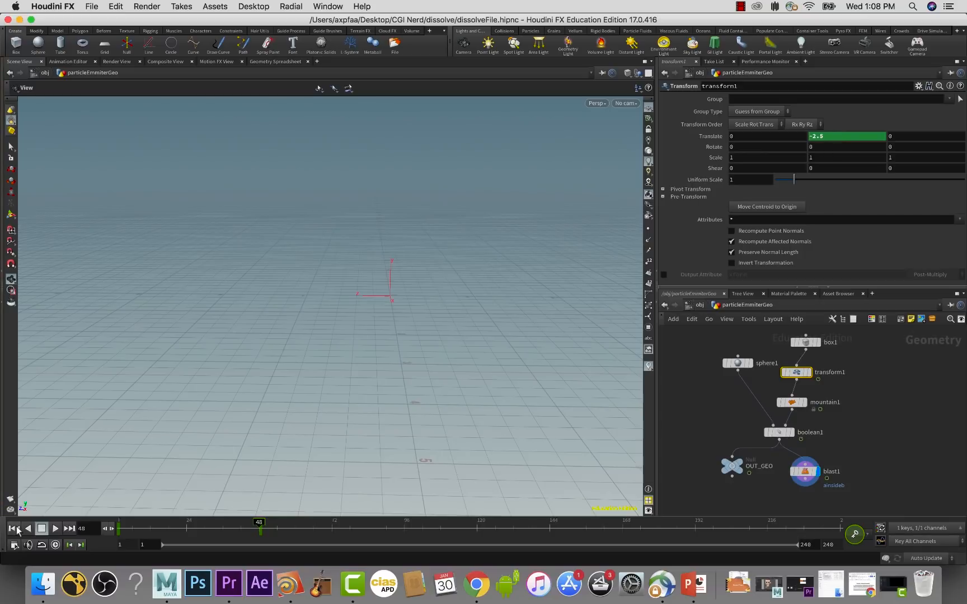
{"action": "left_click", "coordinate": [41, 529]}
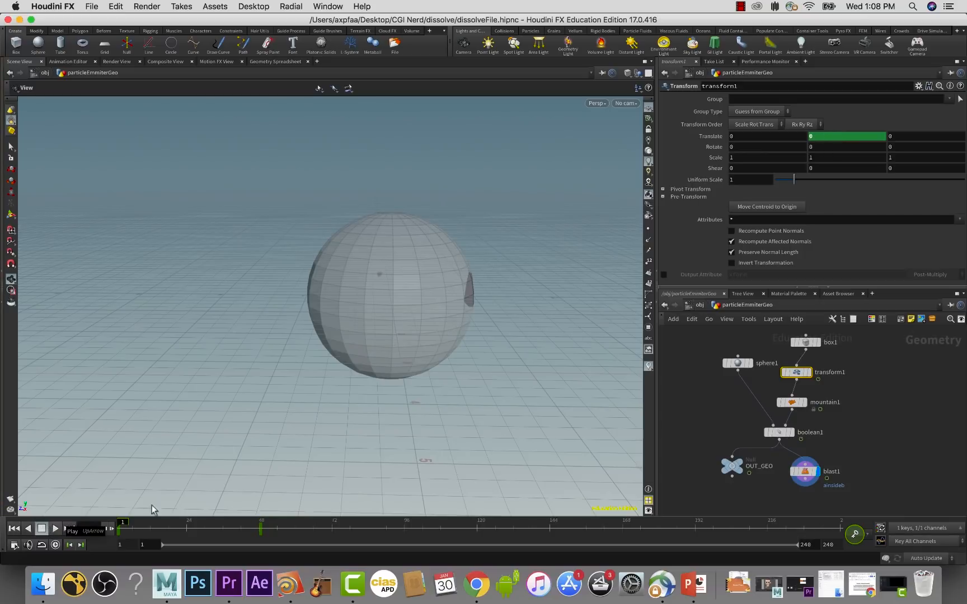
- Enlarge box1 to a size of 2.5 on all three axes and scrub the first frames to check the cut
{"action": "left_click_drag", "start_coordinate": [480, 396], "coordinate": [587, 305]}
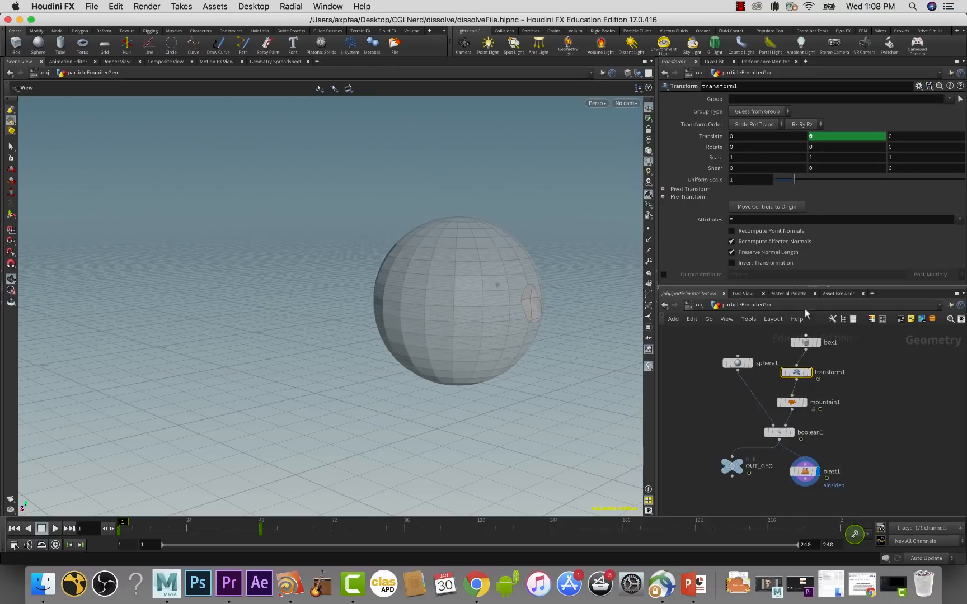
{"action": "left_click", "coordinate": [806, 344]}
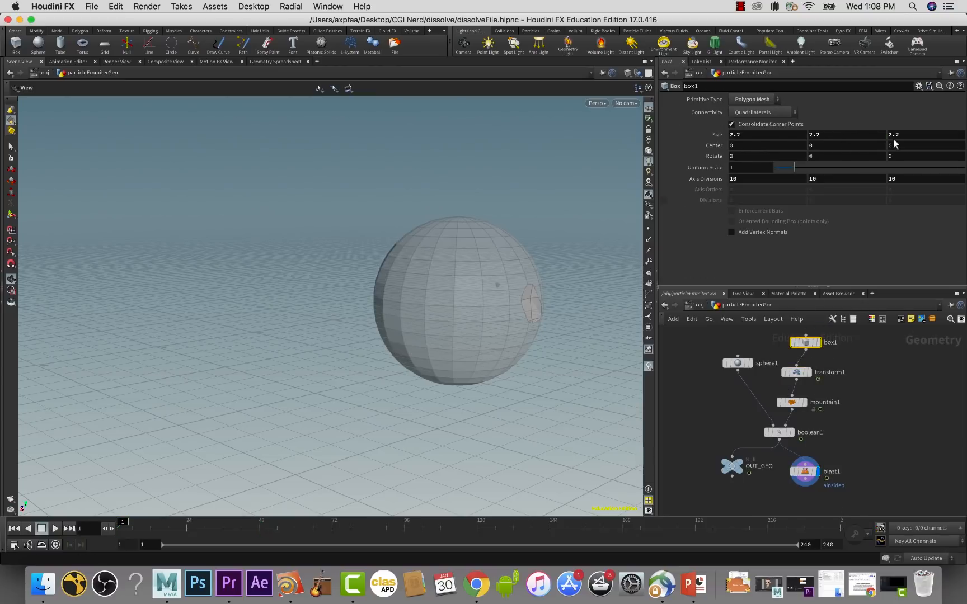
{"action": "left_click", "coordinate": [774, 132]}
{"action": "key", "text": "Tab"}
{"action": "type", "text": "2.5"}
{"action": "key", "text": "Tab"}
{"action": "key", "text": "Return"}
{"action": "mouse_move", "coordinate": [133, 526]}
{"action": "left_mouse_down"}
{"action": "mouse_move", "coordinate": [317, 529]}
{"action": "mouse_move", "coordinate": [122, 526]}
{"action": "left_mouse_up"}
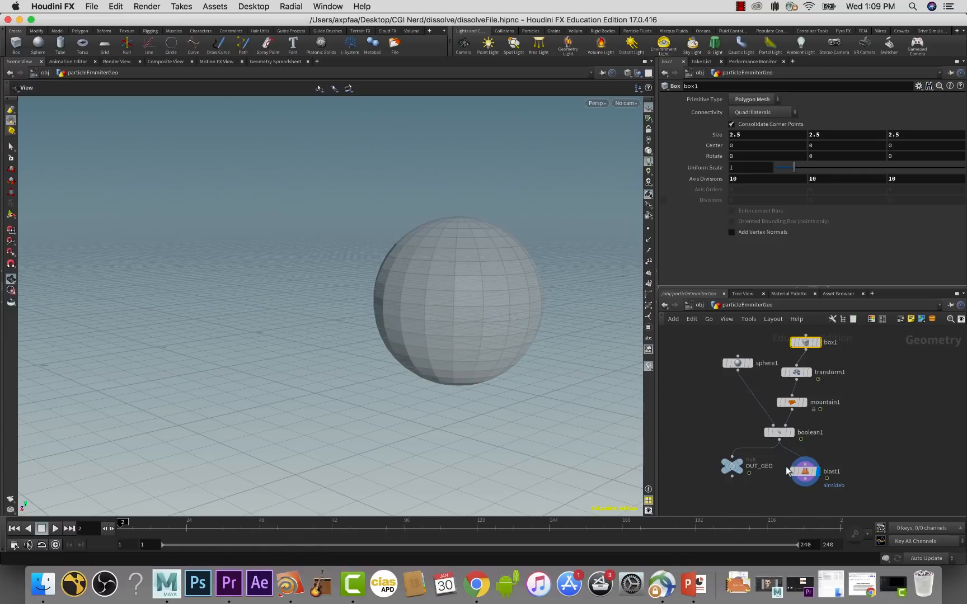
- Display mountain1 and play the noisy box's movement from the start, ending back on frame 1
{"action": "left_click", "coordinate": [803, 402]}
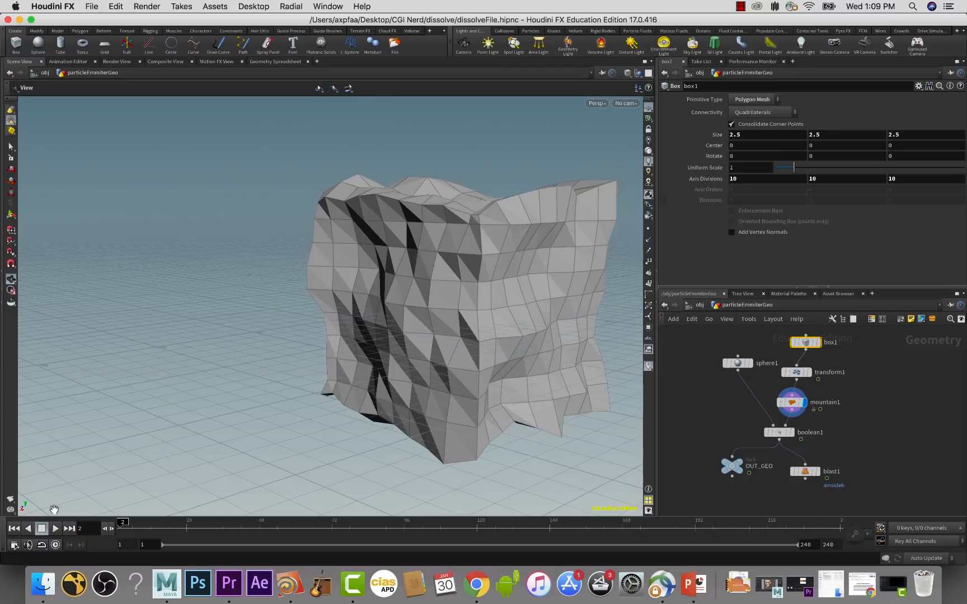
{"action": "left_click", "coordinate": [14, 529]}
{"action": "left_click", "coordinate": [54, 528]}
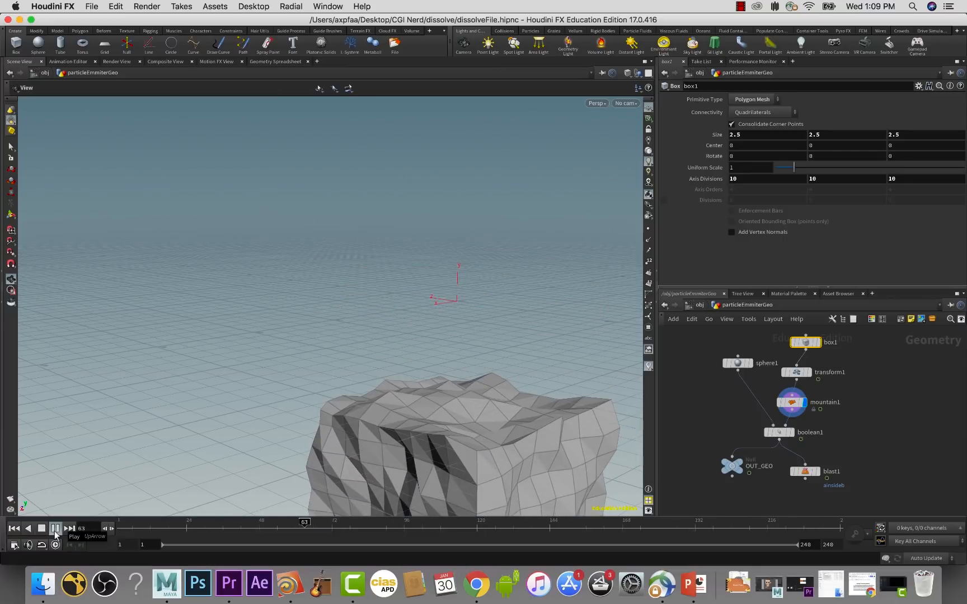
{"action": "left_click", "coordinate": [15, 529]}
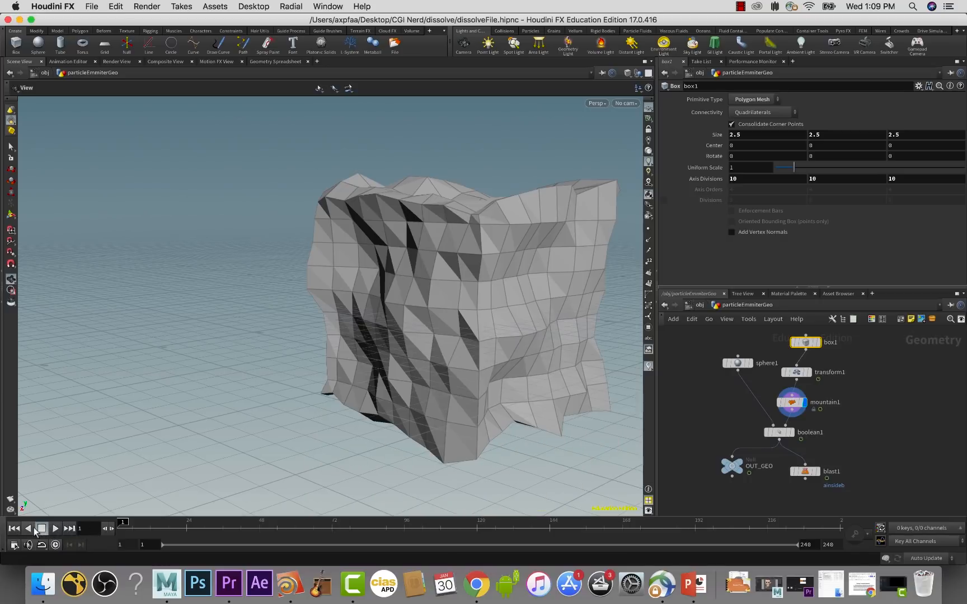
- Display boolean1 and play the cut from the start, rewind, and set the display back to blast1
{"action": "left_click", "coordinate": [791, 432]}
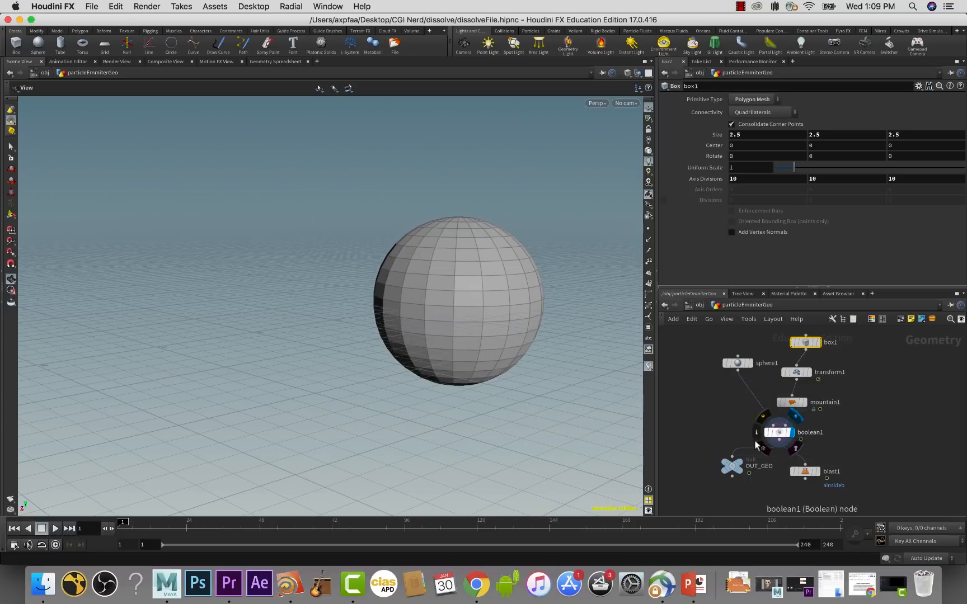
{"action": "left_click", "coordinate": [55, 529]}
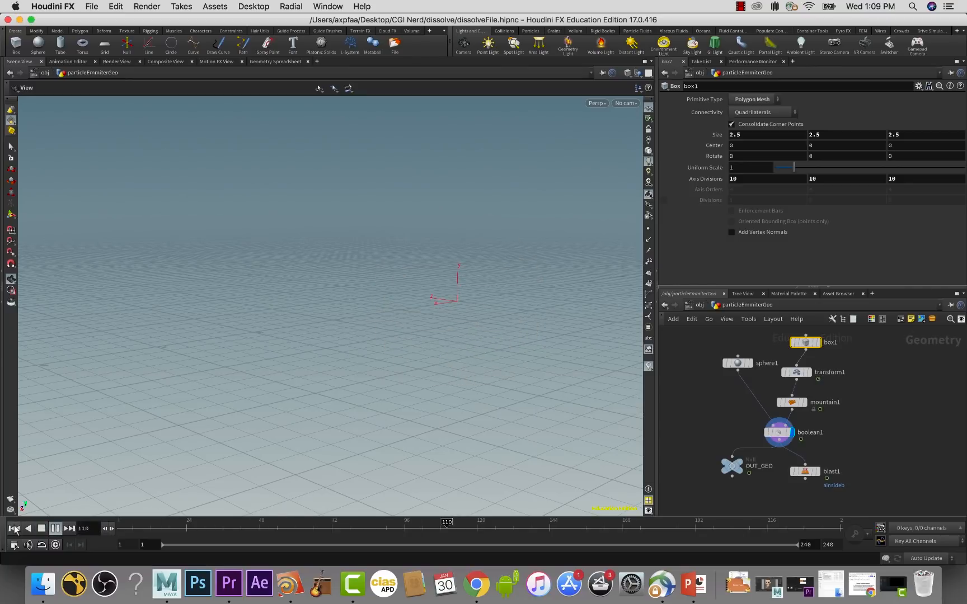
{"action": "left_click", "coordinate": [42, 528]}
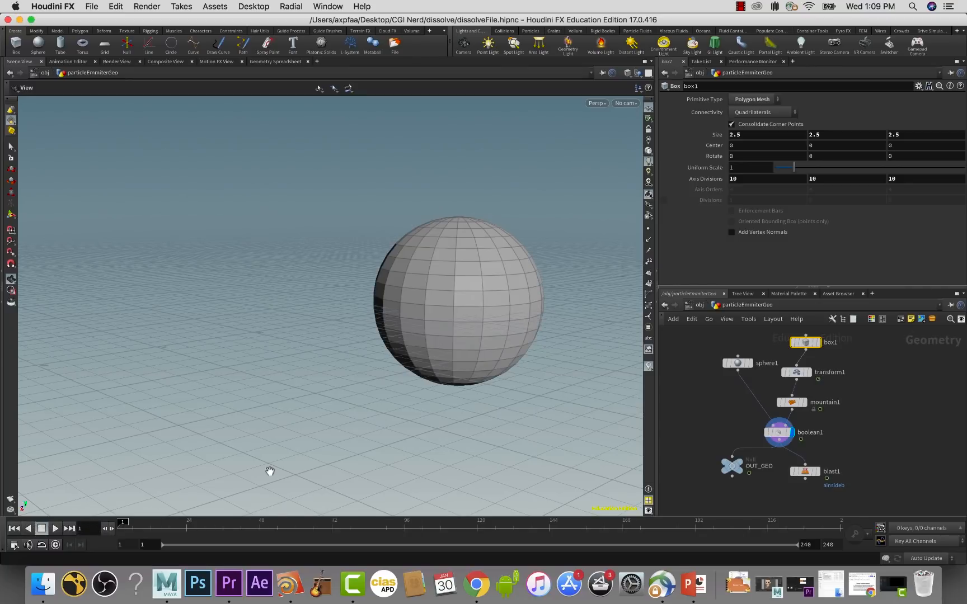
{"action": "left_click", "coordinate": [815, 474]}
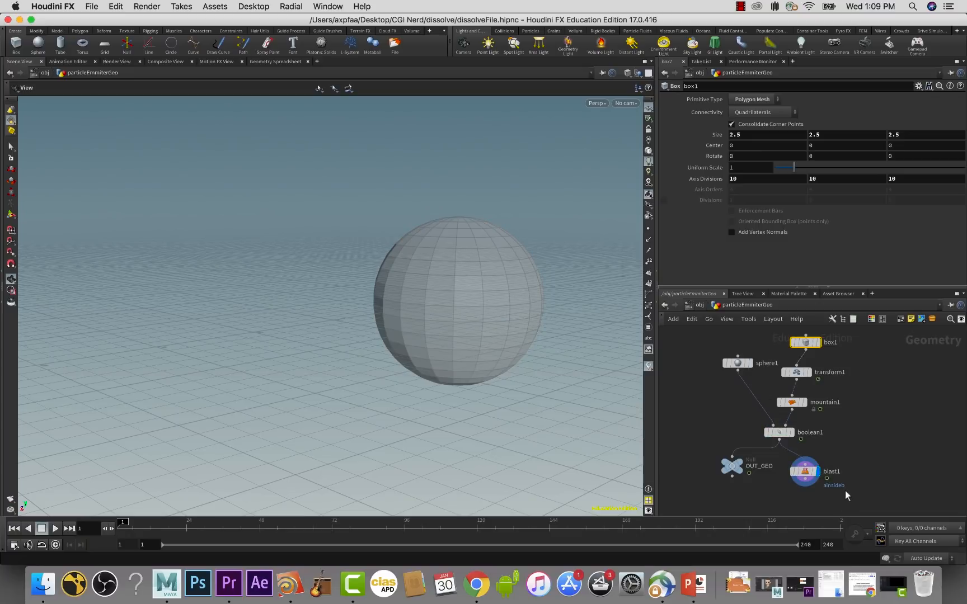
- Create a Source Particle Emitter from the particleEmmiterGeo object at the object level
{"action": "left_click", "coordinate": [700, 305]}
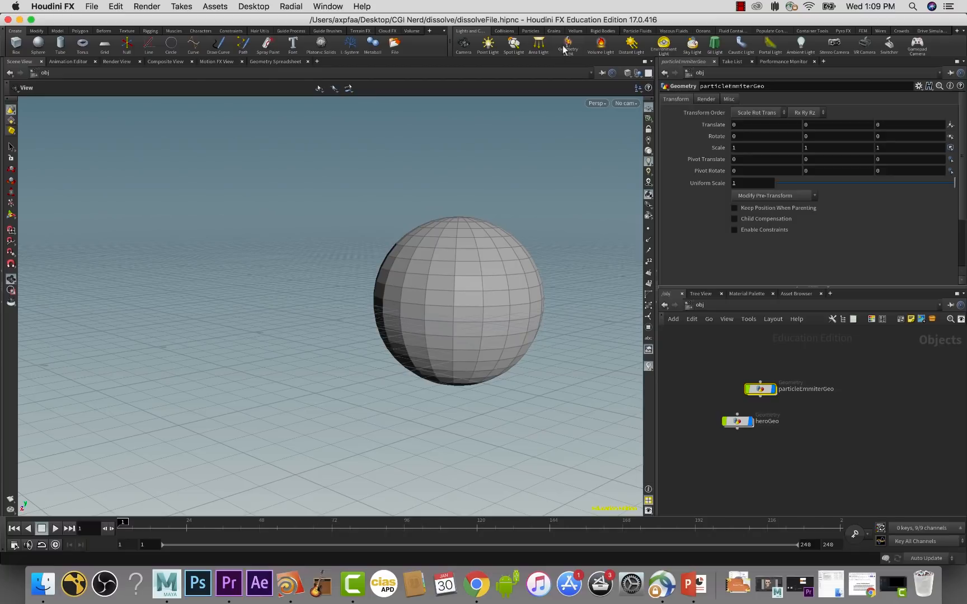
{"action": "left_click", "coordinate": [532, 32]}
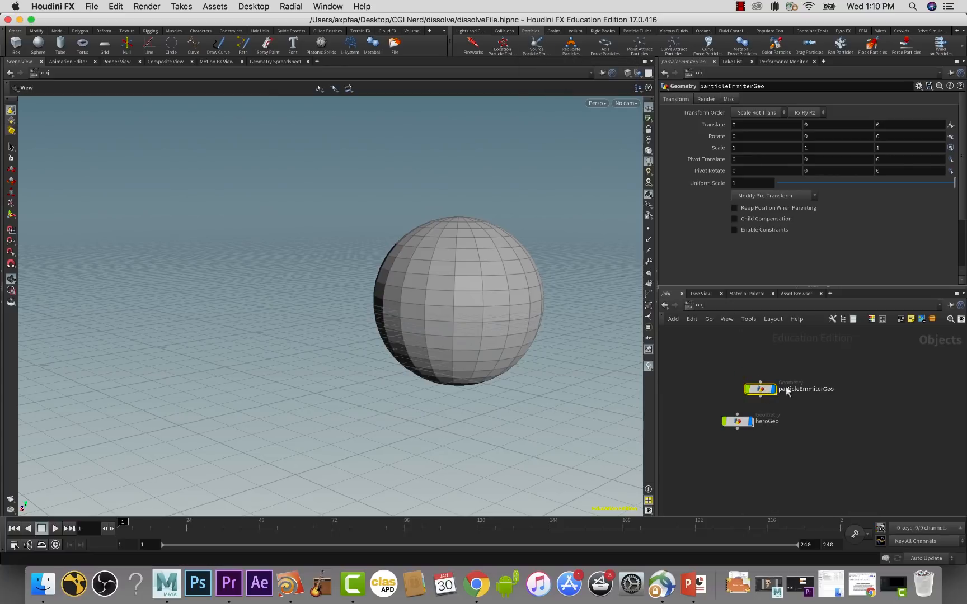
{"action": "left_click", "coordinate": [535, 45]}
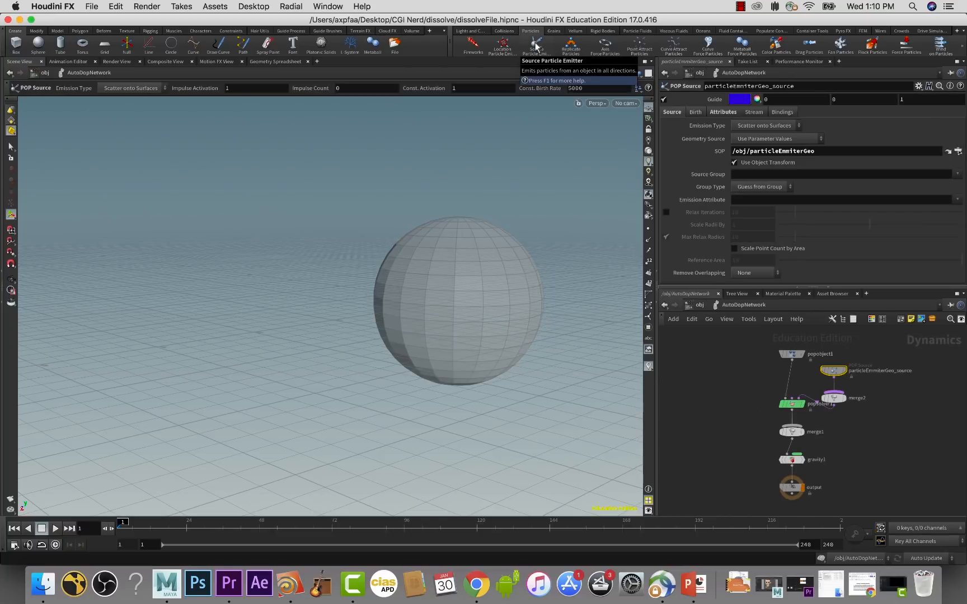
- Tidy the object network, placing the two geometry objects in one column and AutoDopNetwork above source_particles in another
{"action": "left_click", "coordinate": [700, 304]}
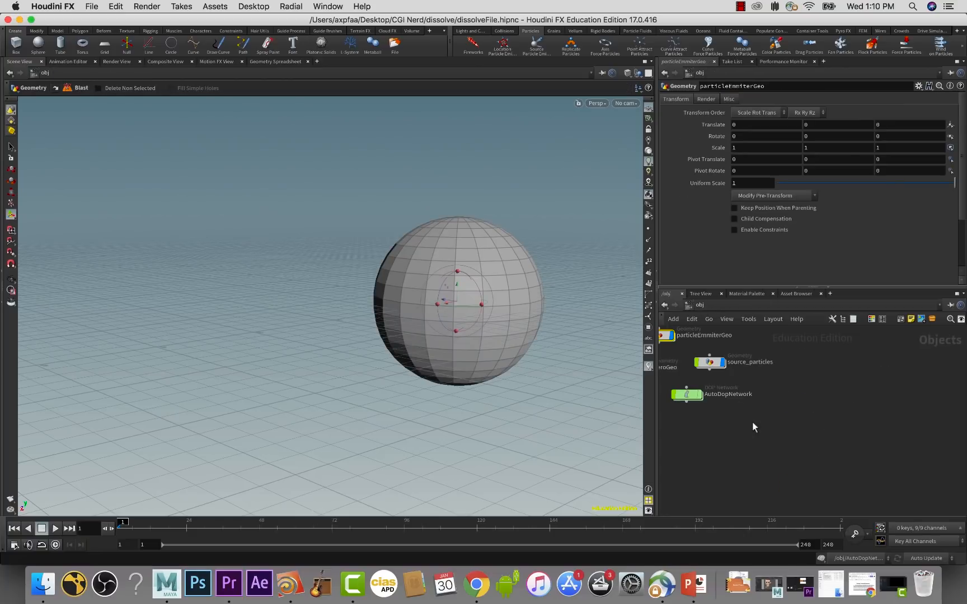
{"action": "key", "text": "l"}
{"action": "key", "text": "h"}
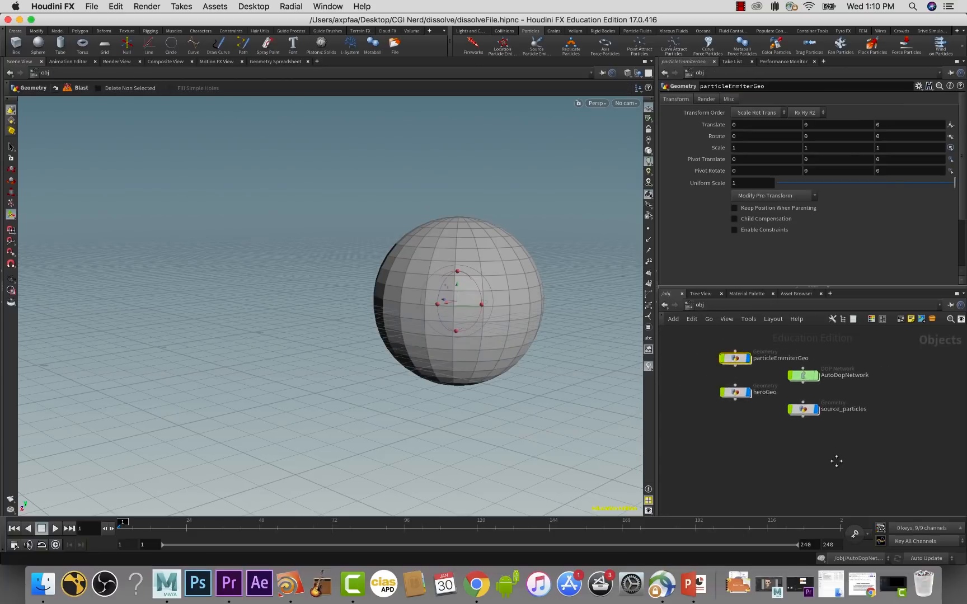
{"action": "left_click_drag", "start_coordinate": [709, 351], "coordinate": [721, 405]}
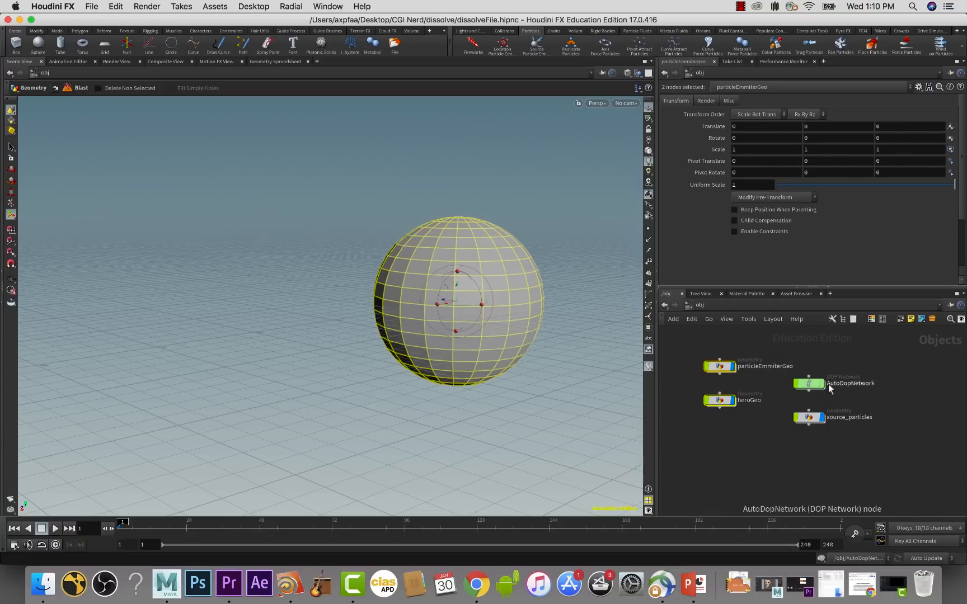
{"action": "left_click_drag", "start_coordinate": [811, 384], "coordinate": [844, 371]}
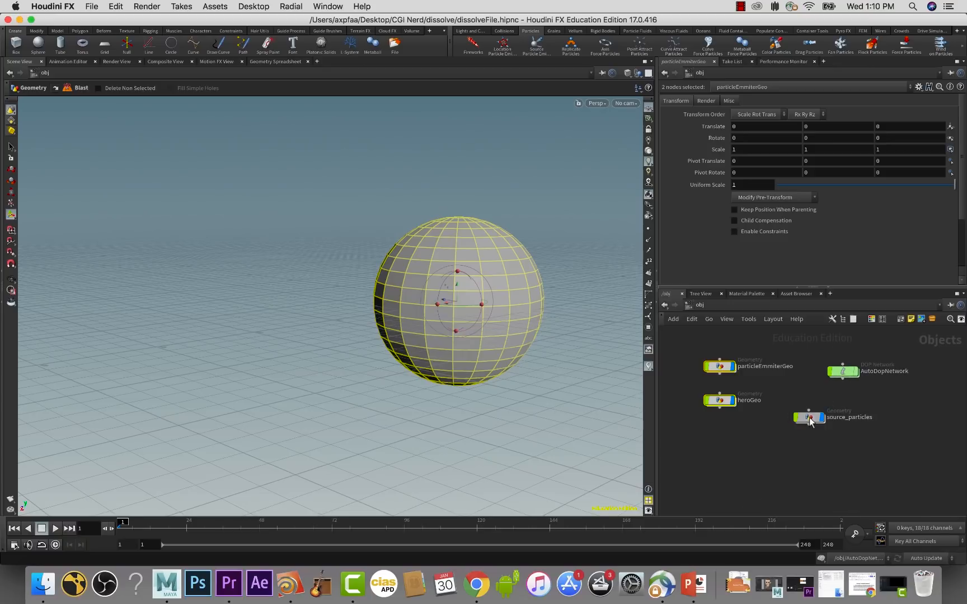
{"action": "left_click_drag", "start_coordinate": [812, 420], "coordinate": [845, 416]}
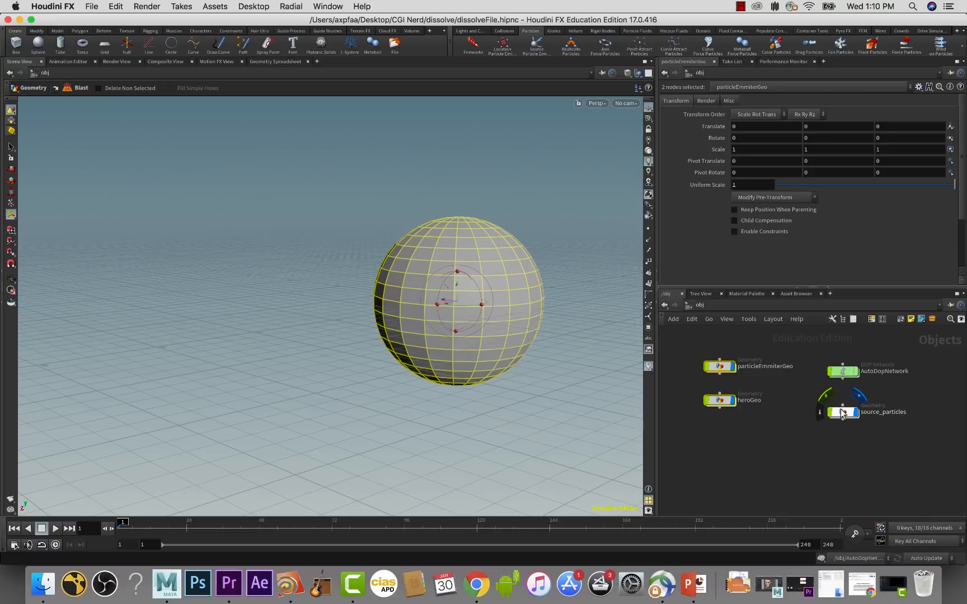
- Play the particle simulation twice from the start at the object level, ending back on frame 1
{"action": "left_click", "coordinate": [55, 532]}
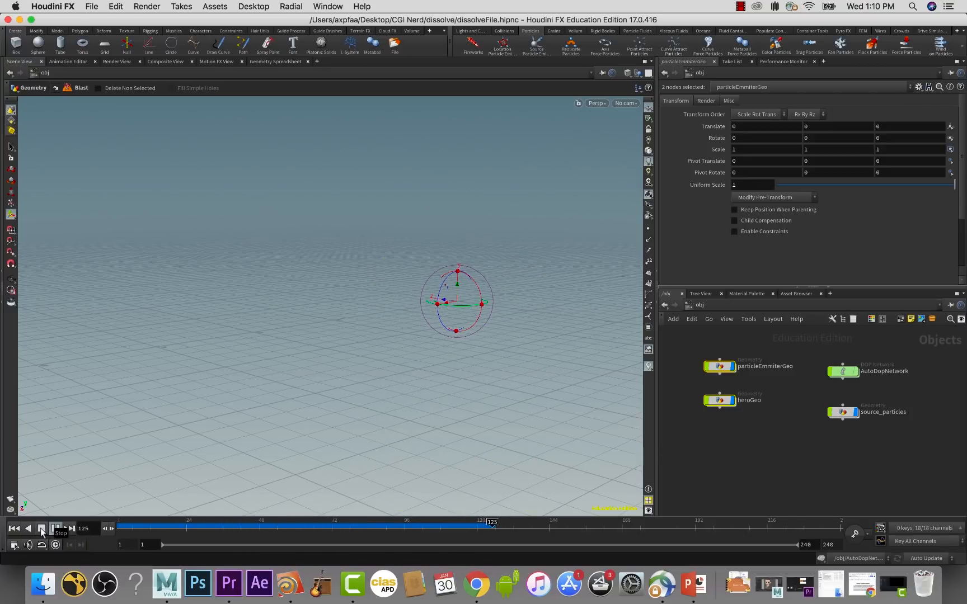
{"action": "left_click", "coordinate": [40, 529]}
{"action": "left_click", "coordinate": [14, 528]}
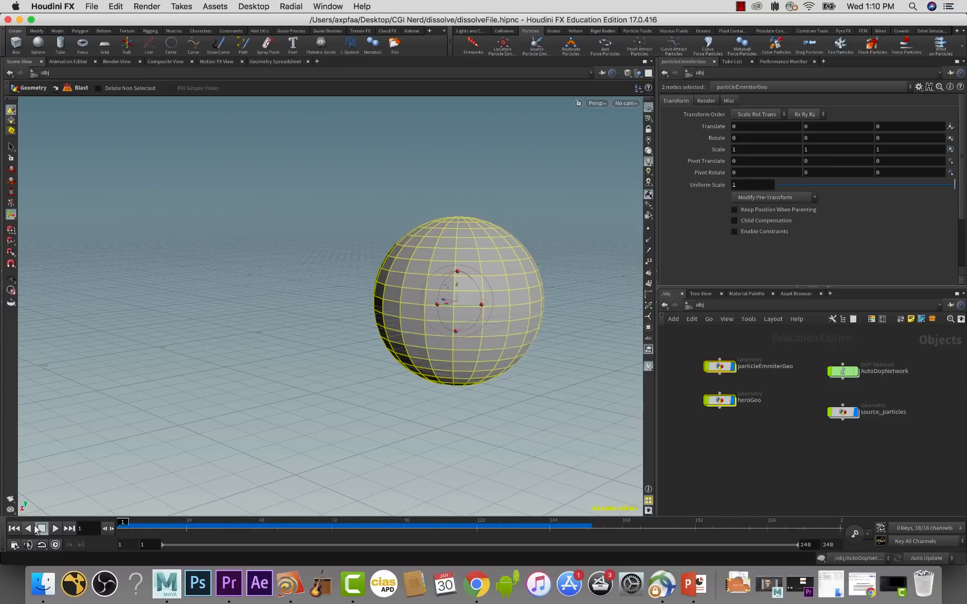
{"action": "left_click", "coordinate": [55, 528]}
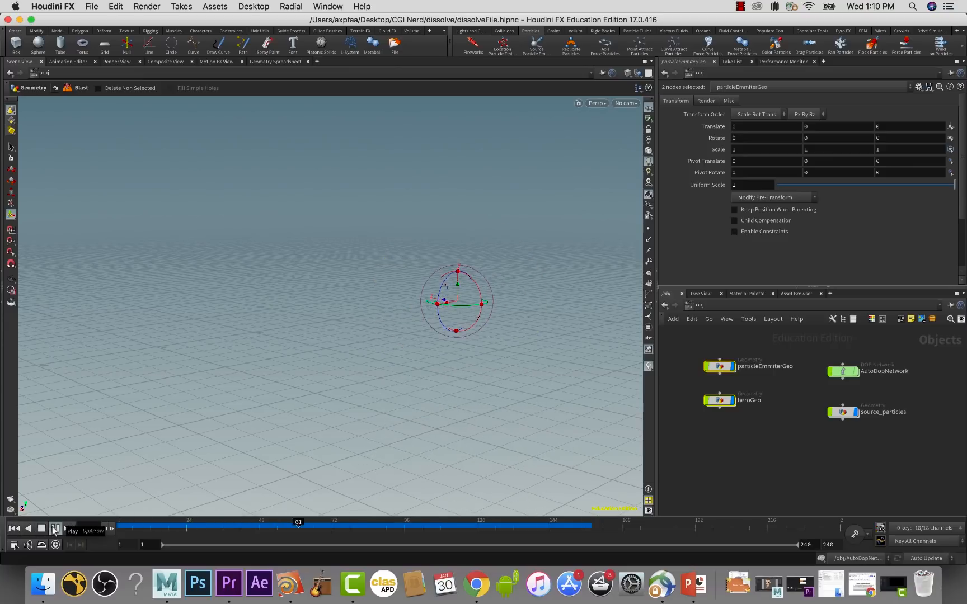
{"action": "left_click", "coordinate": [40, 528]}
{"action": "left_click", "coordinate": [13, 529]}
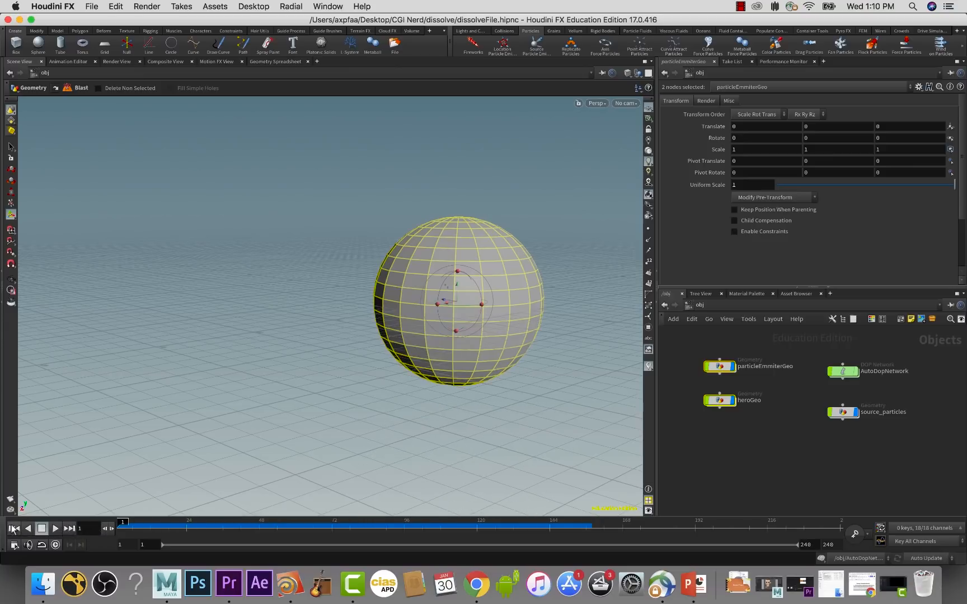
- Go inside AutoDopNetwork and automatically lay out its nodes
{"action": "mouse_move", "coordinate": [830, 375]}
{"action": "double_click", "coordinate": [840, 369]}
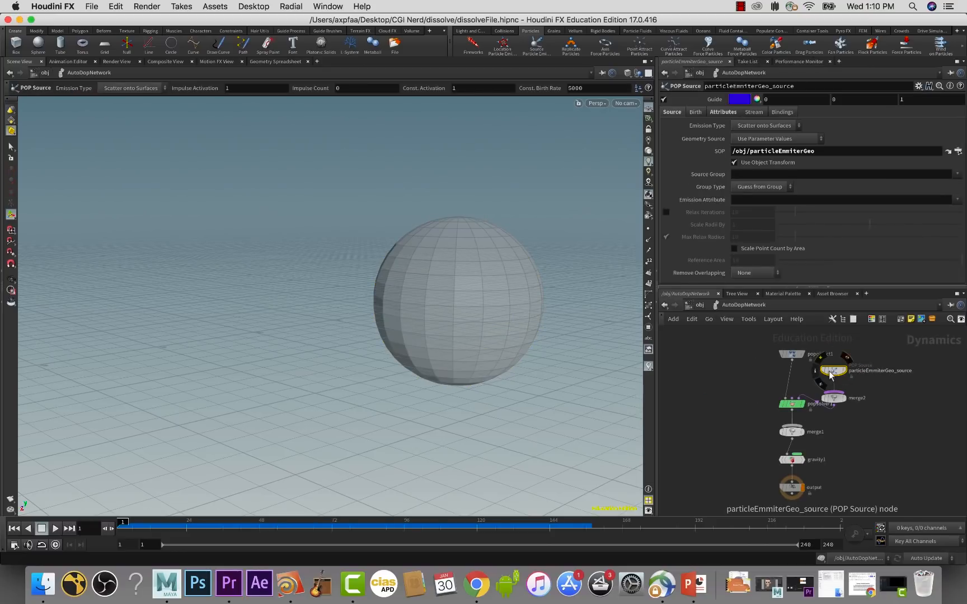
{"action": "key", "text": "l"}
{"action": "middle_click_drag", "start_coordinate": [862, 431], "coordinate": [850, 417]}
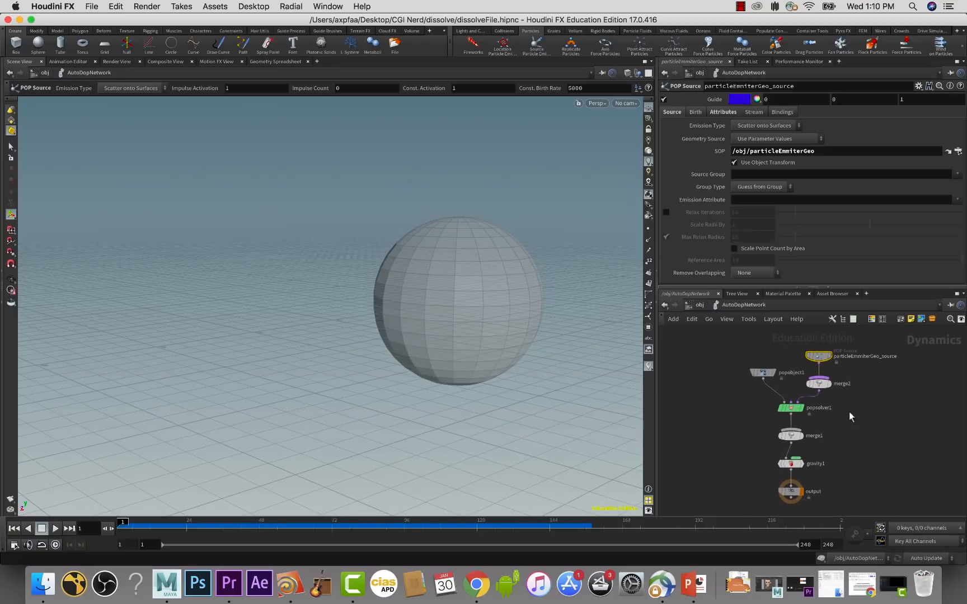
- Inspect the import_source node inside source_particles and return to the object level
{"action": "left_click", "coordinate": [699, 305]}
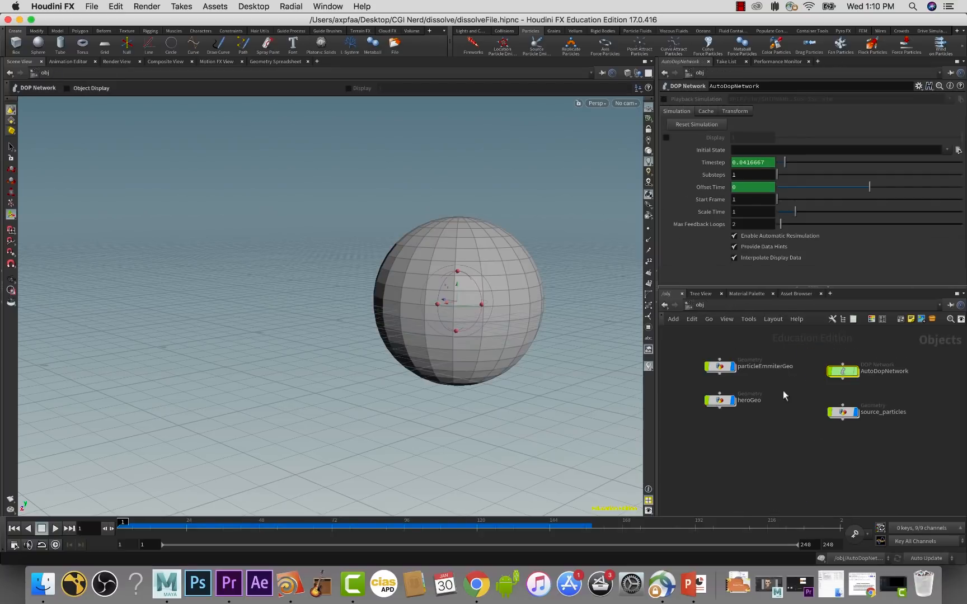
{"action": "mouse_move", "coordinate": [845, 417]}
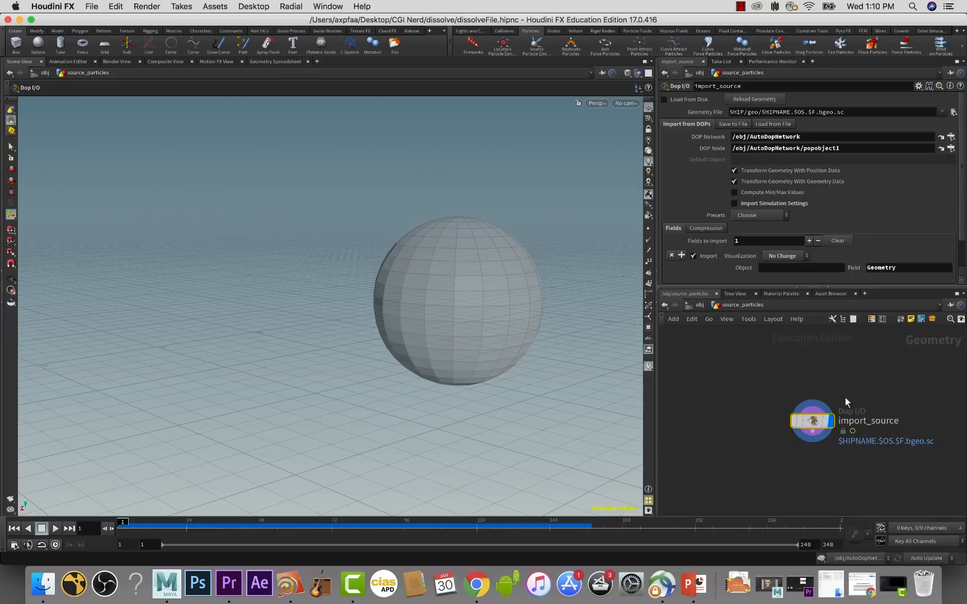
{"action": "middle_click_drag", "start_coordinate": [846, 398], "coordinate": [824, 375]}
{"action": "left_click_drag", "start_coordinate": [794, 390], "coordinate": [795, 379]}
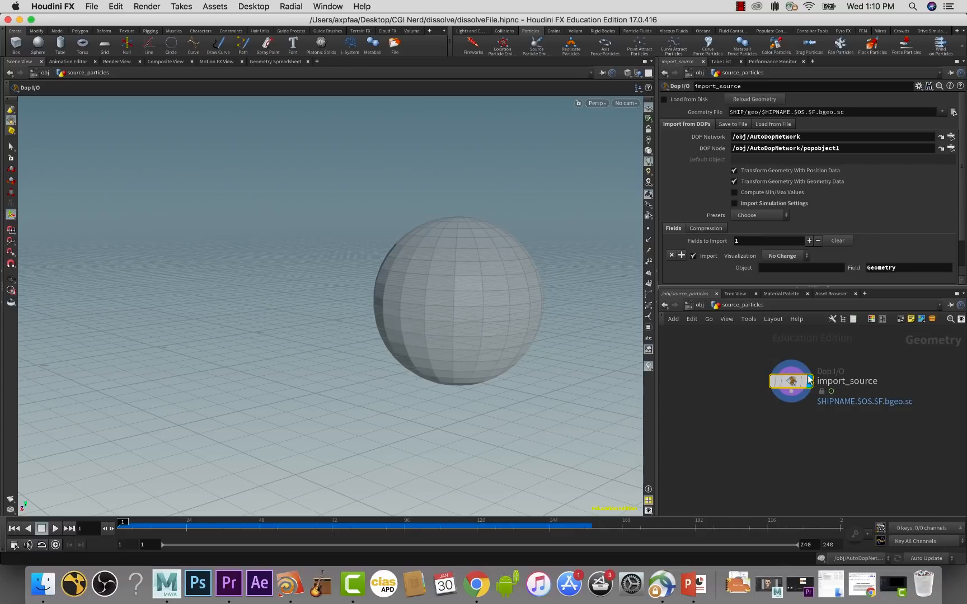
{"action": "left_click", "coordinate": [697, 306]}
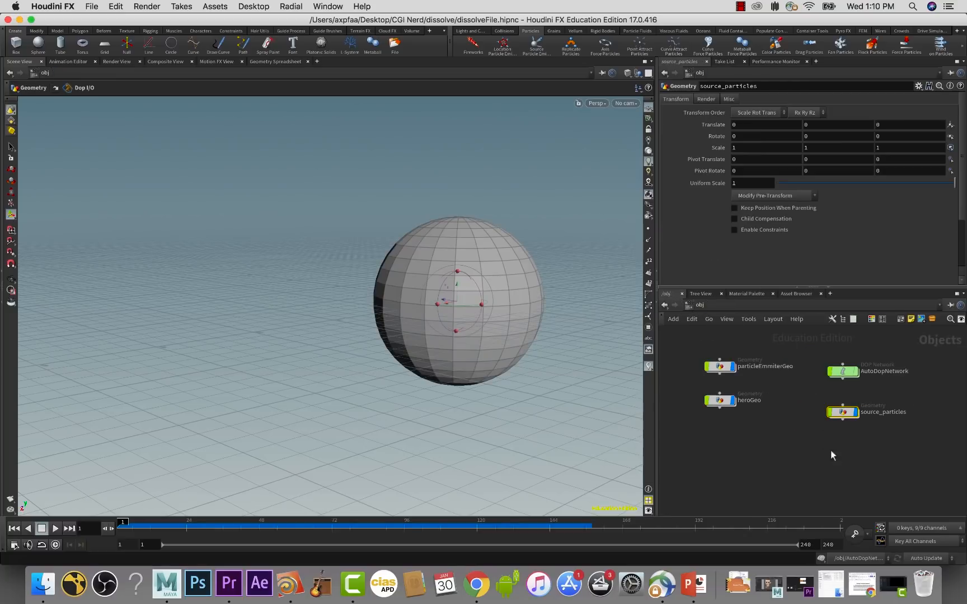
- Play the simulation from inside AutoDopNetwork, rewind to frame 1, and return to the object level
{"action": "double_click", "coordinate": [843, 372]}
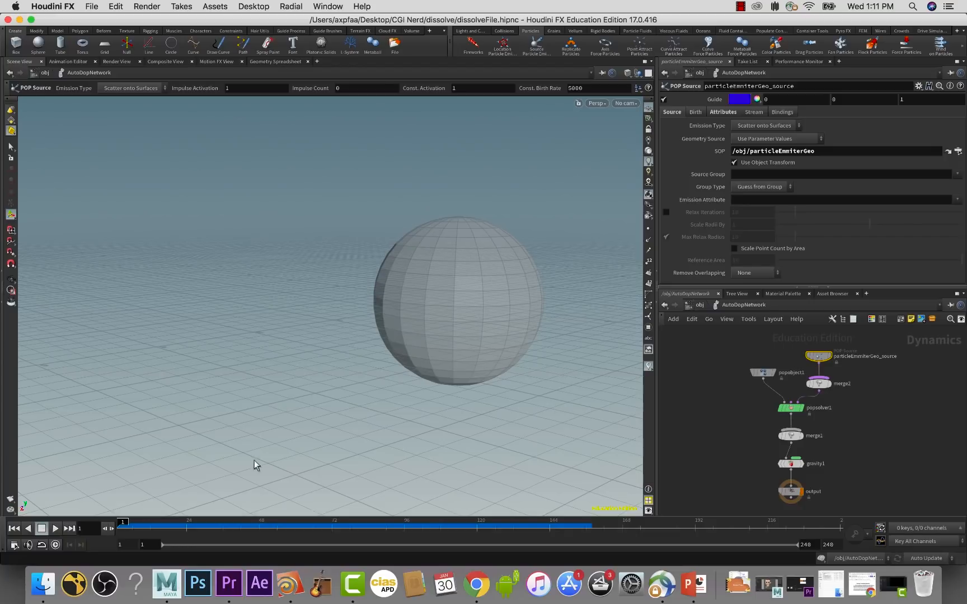
{"action": "left_click", "coordinate": [54, 529]}
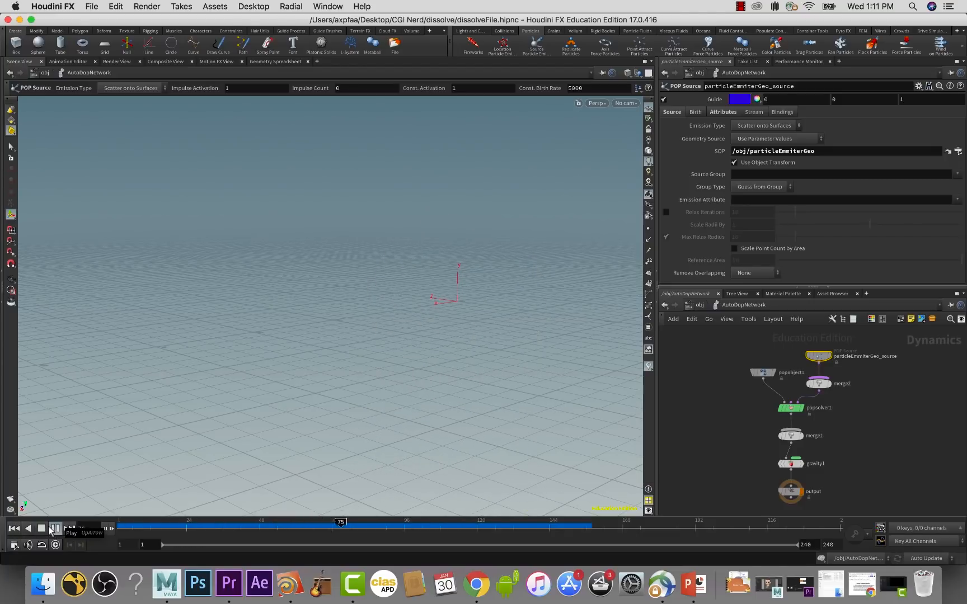
{"action": "left_click", "coordinate": [41, 528]}
{"action": "left_click", "coordinate": [14, 529]}
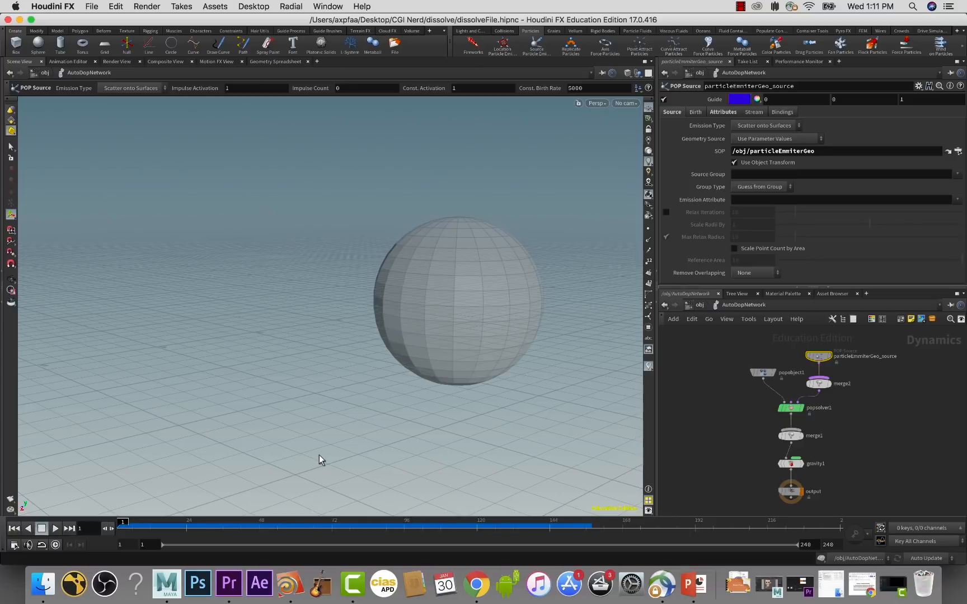
{"action": "left_click", "coordinate": [708, 305]}
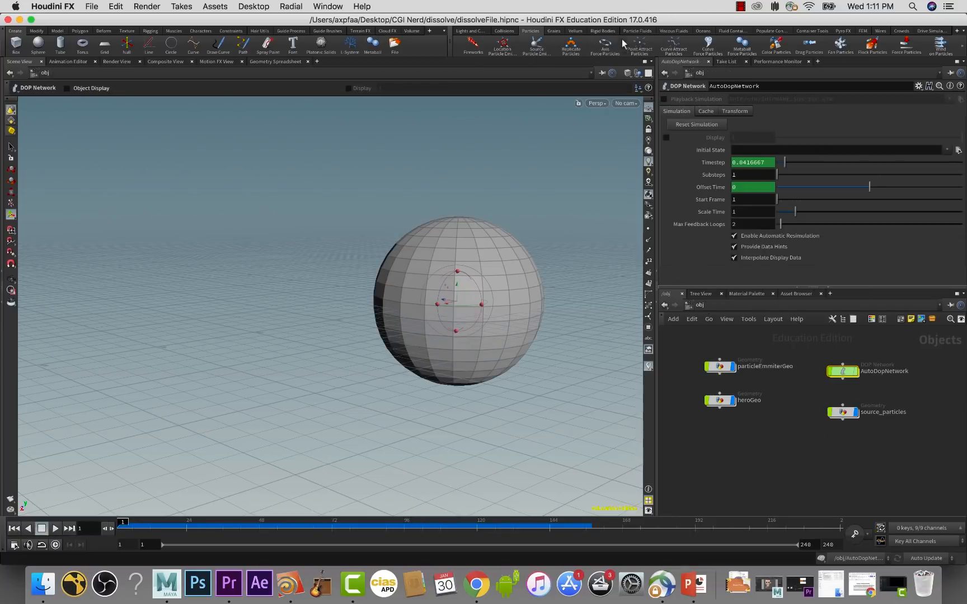
- Add a Ground Plane collision object to the scene and play the simulation to test the particles against it
{"action": "left_click", "coordinate": [506, 31]}
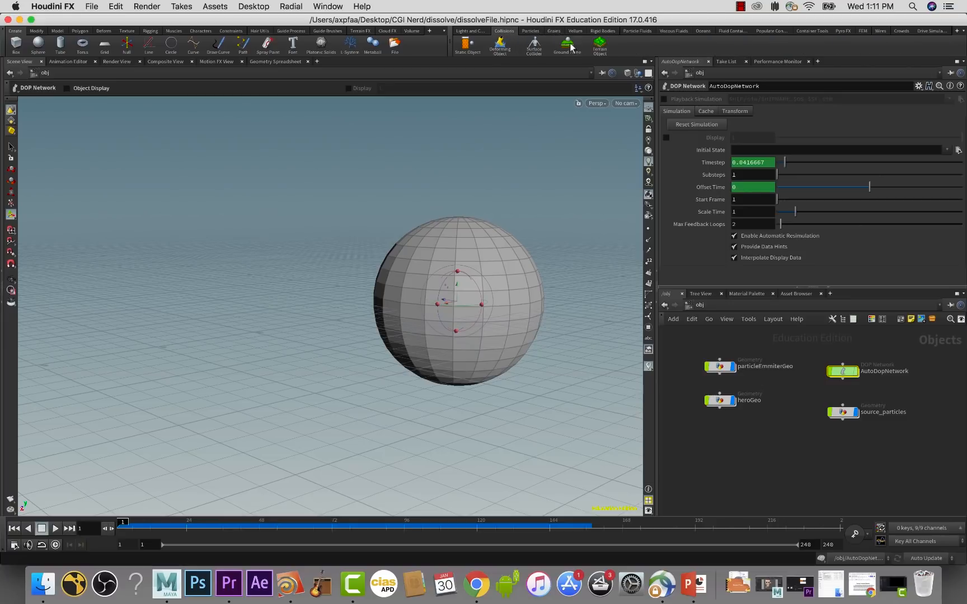
{"action": "left_click", "coordinate": [568, 45]}
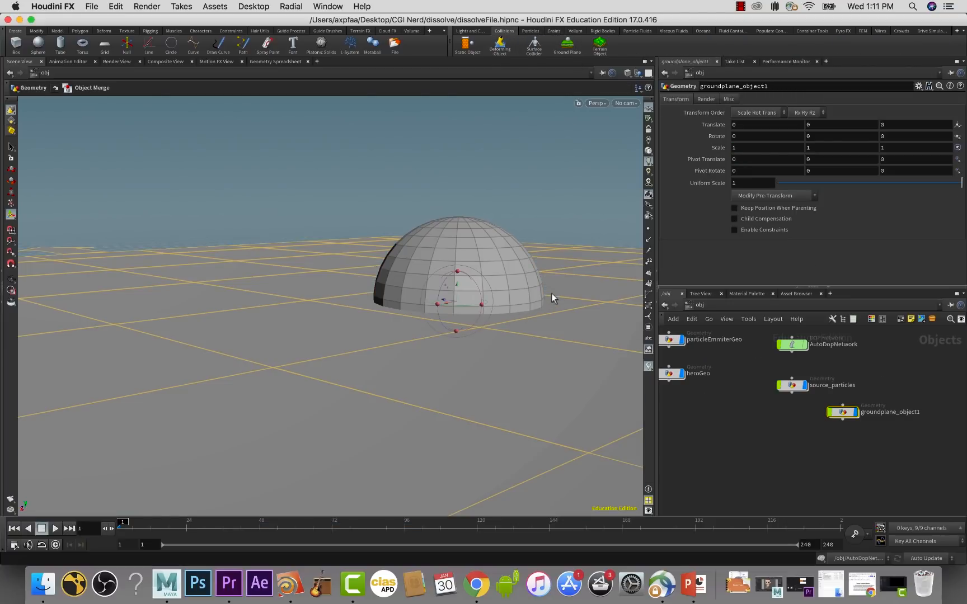
{"action": "scroll", "coordinate": [548, 299], "scroll_direction": "down", "scroll_amount": 5, "text": "alt"}
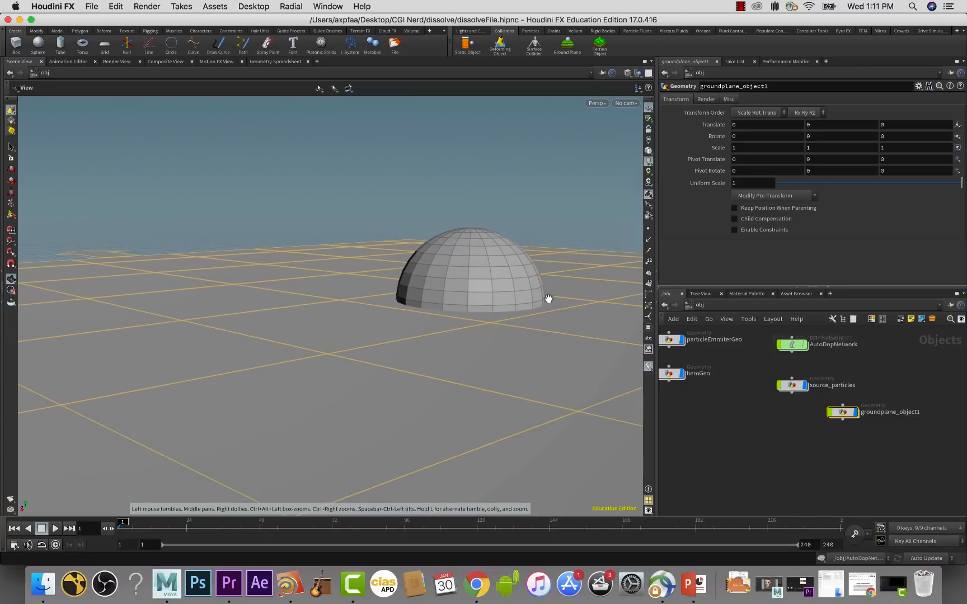
{"action": "scroll", "coordinate": [548, 299], "scroll_direction": "down", "scroll_amount": 8}
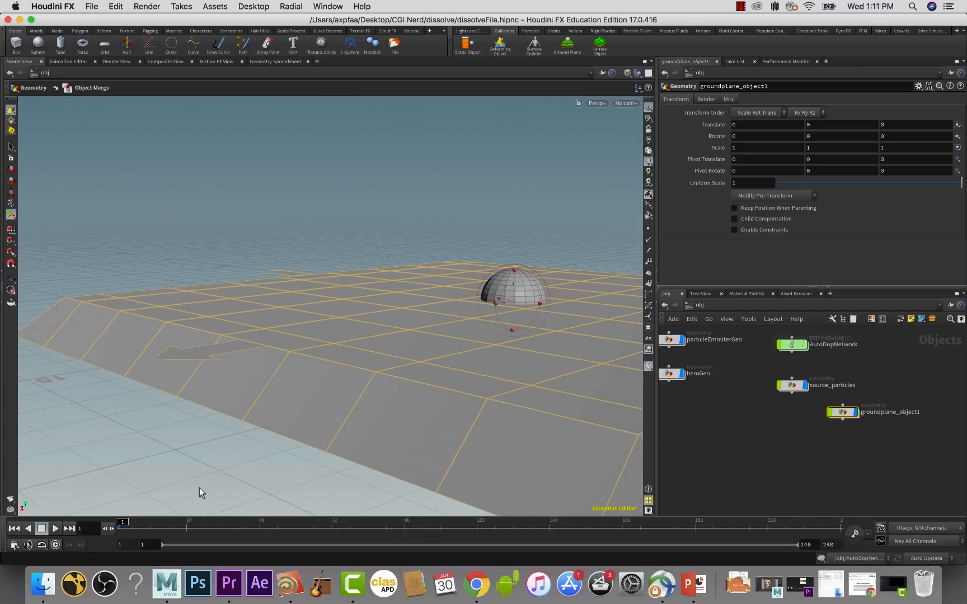
{"action": "left_click", "coordinate": [56, 529]}
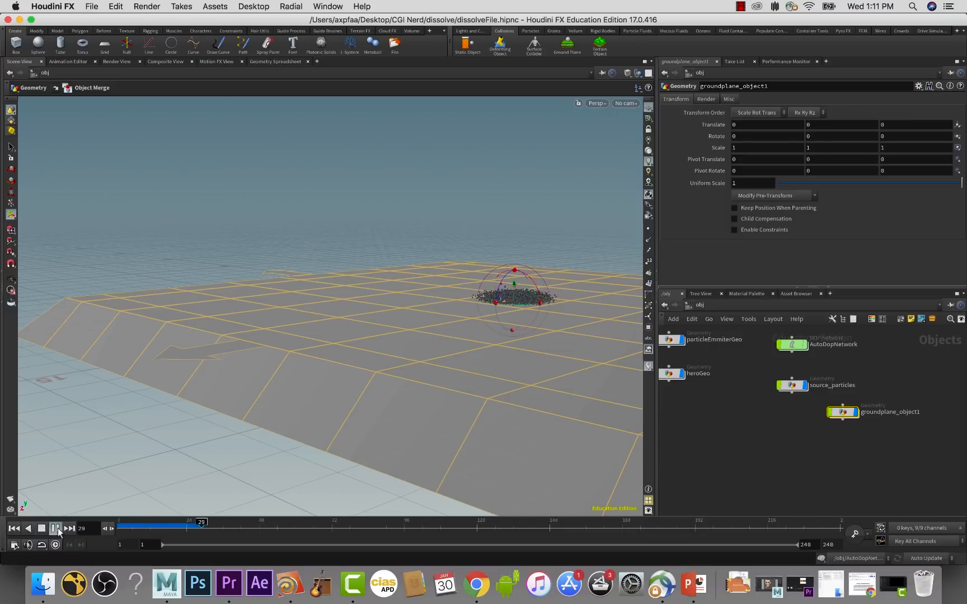
{"action": "left_click", "coordinate": [55, 528]}
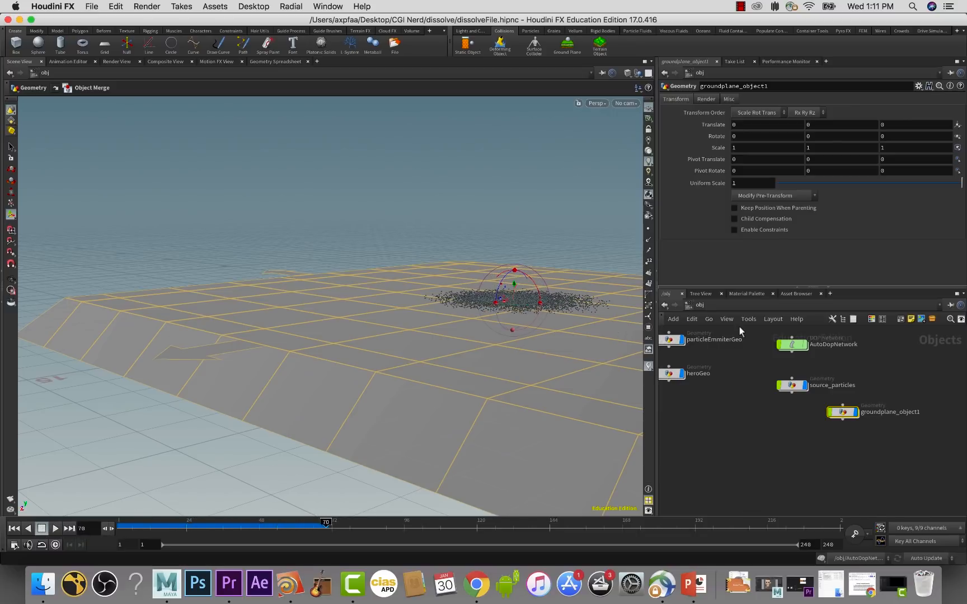
- Lower the ground plane object by setting its Y translation to -1
{"action": "left_click", "coordinate": [830, 148]}
{"action": "middle_click", "coordinate": [824, 126]}
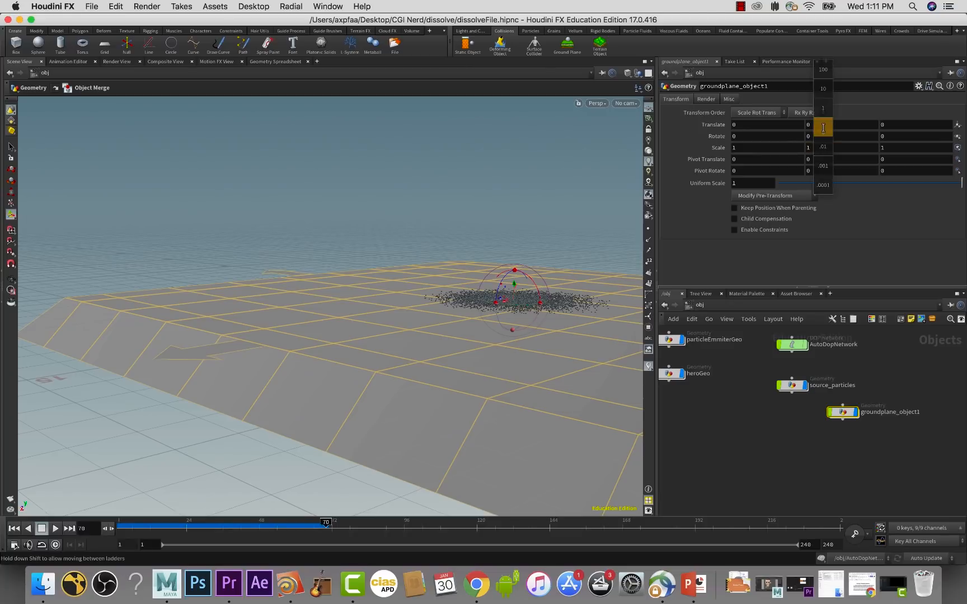
{"action": "double_click", "coordinate": [823, 124]}
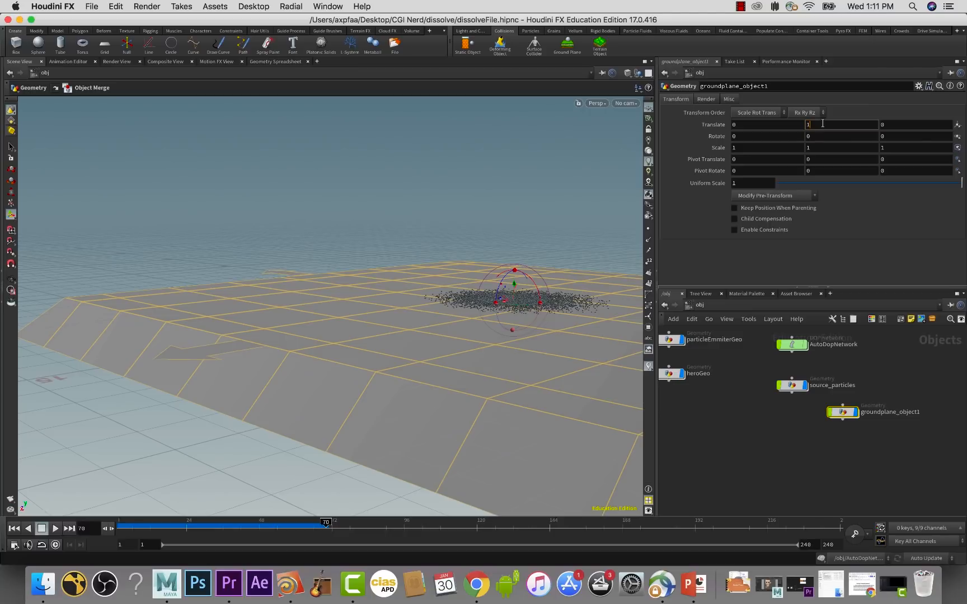
{"action": "type", "text": "-1"}
{"action": "key", "text": "Return"}
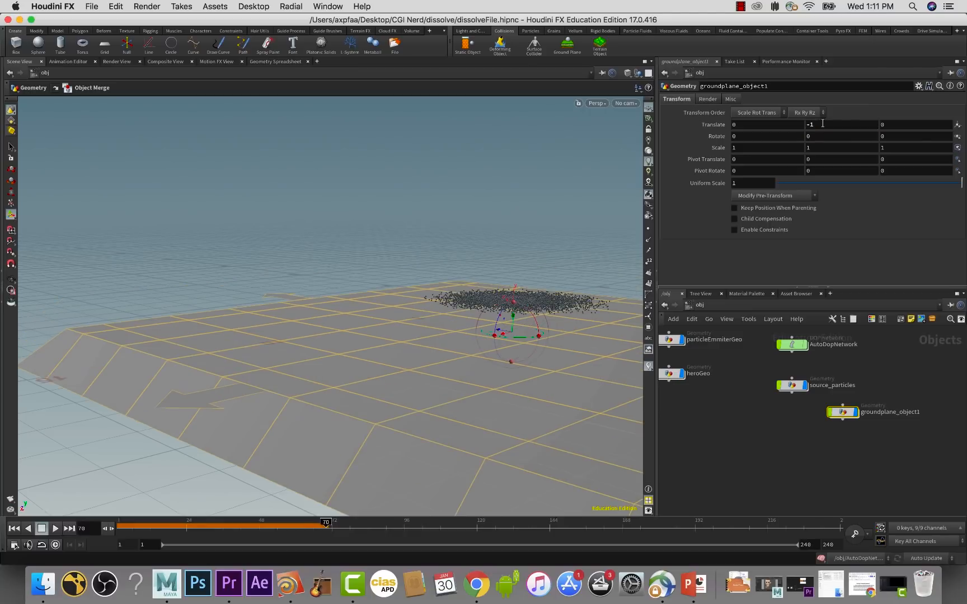
- Rewind to frame 1 and play the simulation to check the particles against the lowered ground plane
{"action": "left_click", "coordinate": [18, 528]}
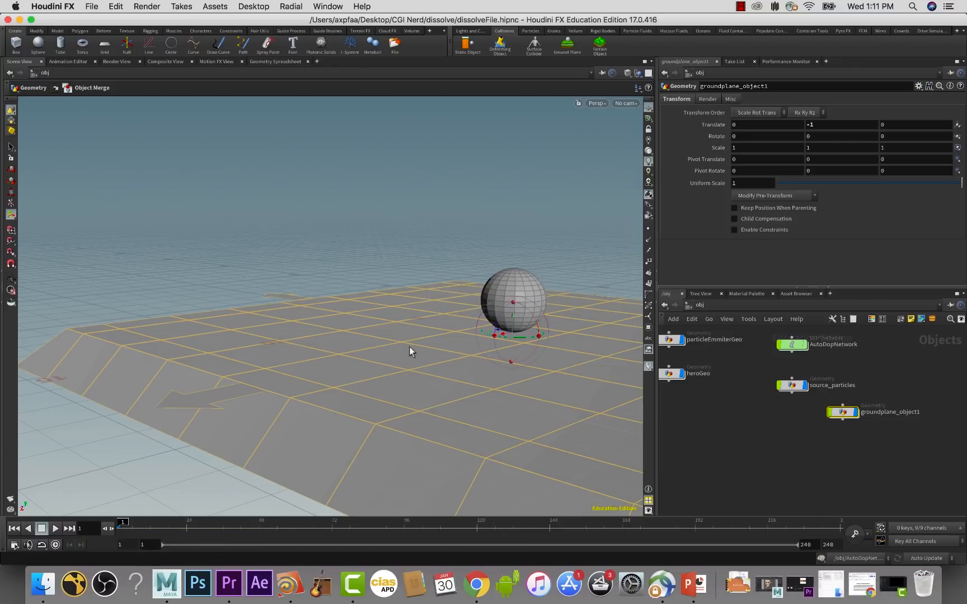
{"action": "left_click_drag", "start_coordinate": [398, 350], "coordinate": [357, 476]}
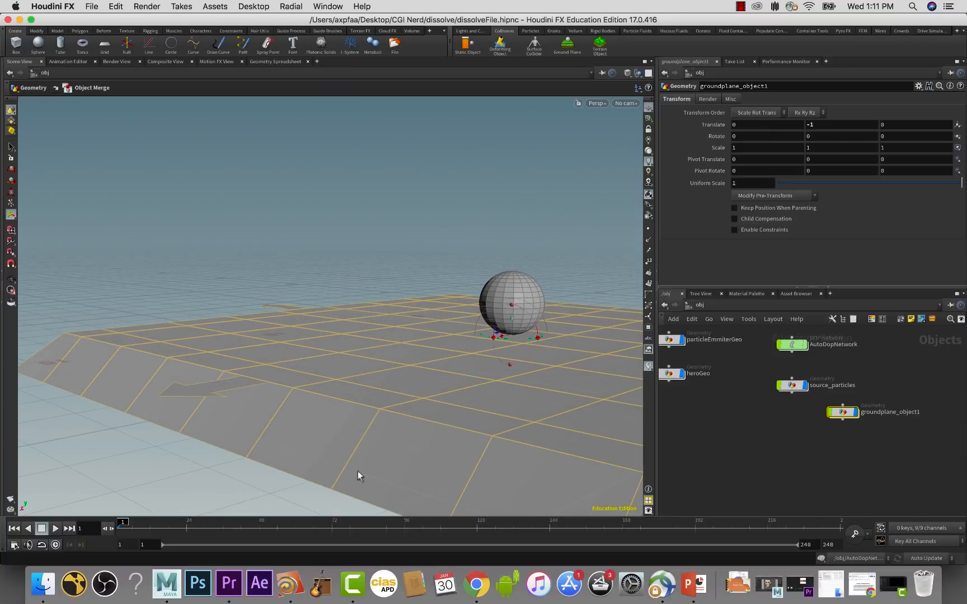
{"action": "left_click", "coordinate": [55, 529]}
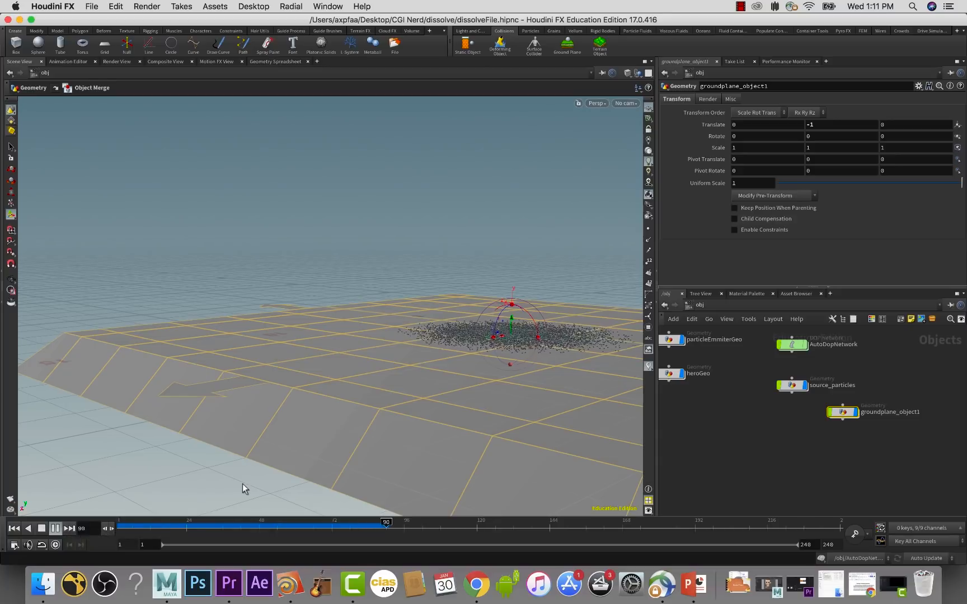
{"action": "left_click", "coordinate": [41, 528]}
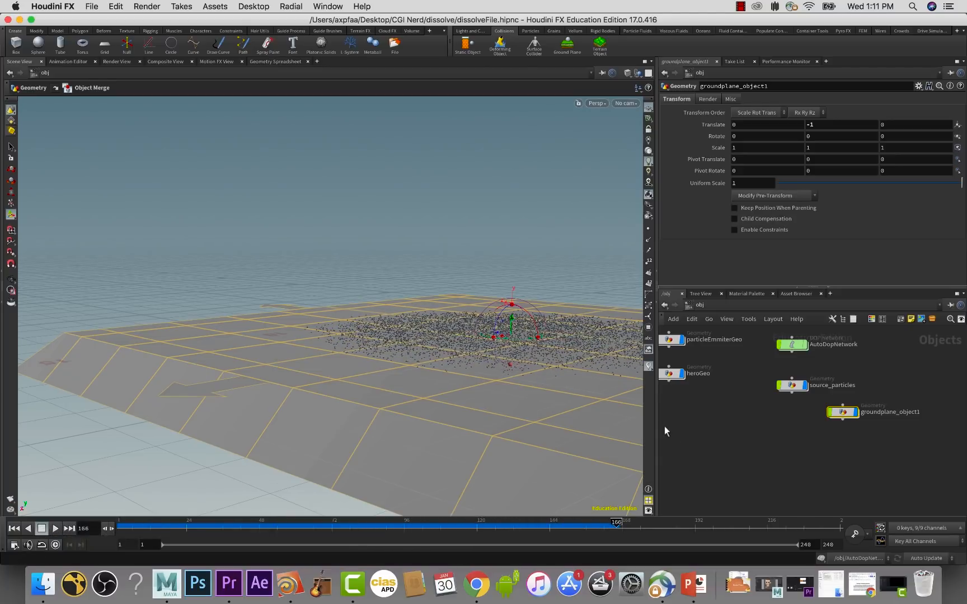
- Go inside AutoDopNetwork and automatically lay out all of its nodes
{"action": "double_click", "coordinate": [794, 345]}
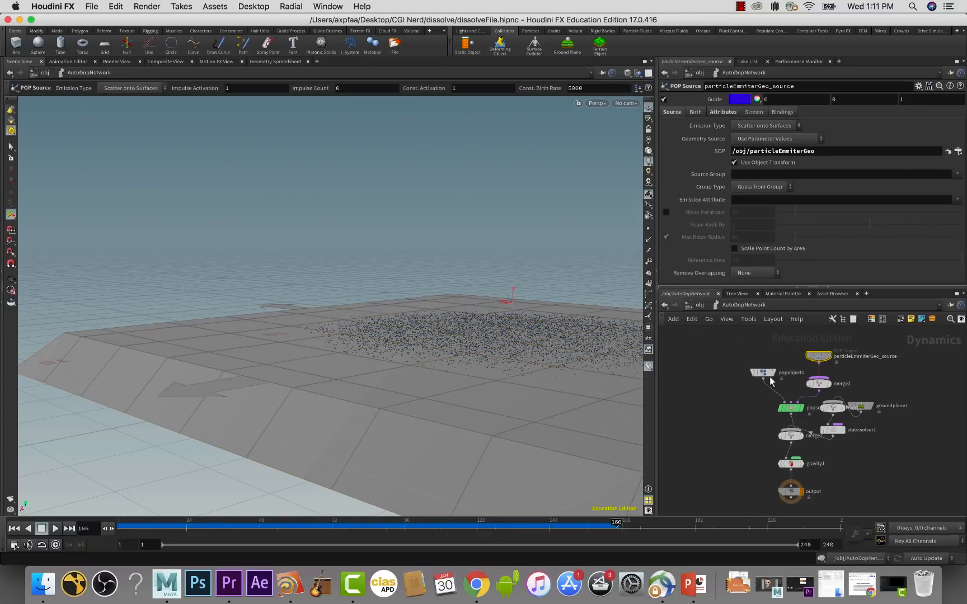
{"action": "mouse_move", "coordinate": [769, 376]}
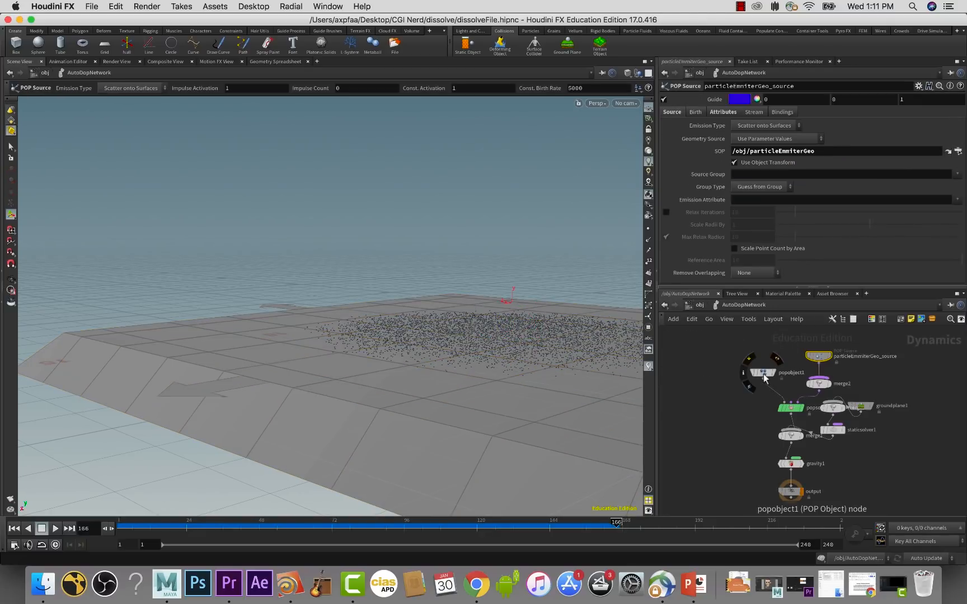
{"action": "key", "text": "l"}
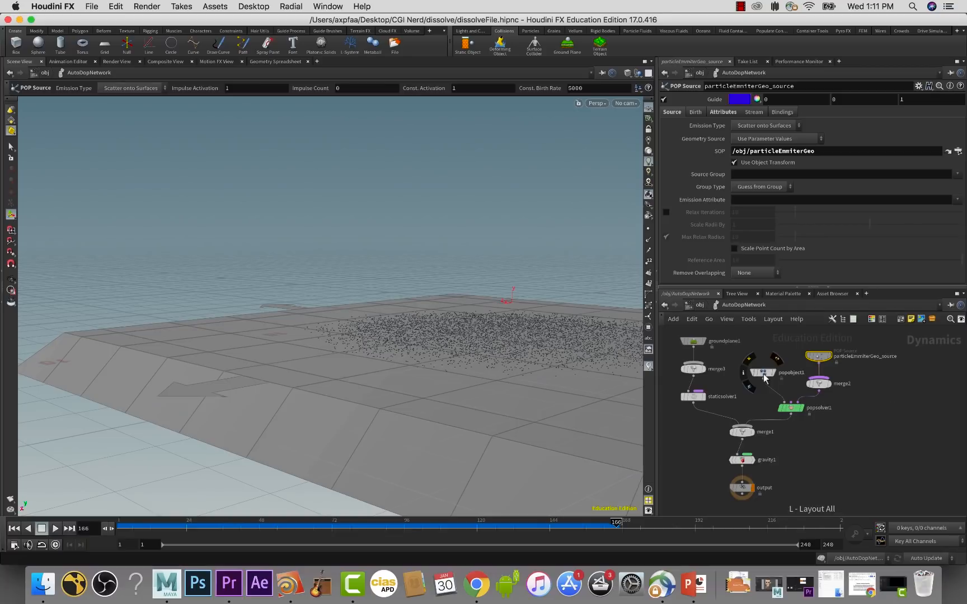
- Review the physical settings of groundplane1, and set the Friction of popobject1 to 1
{"action": "left_click", "coordinate": [693, 342]}
{"action": "left_click", "coordinate": [718, 144]}
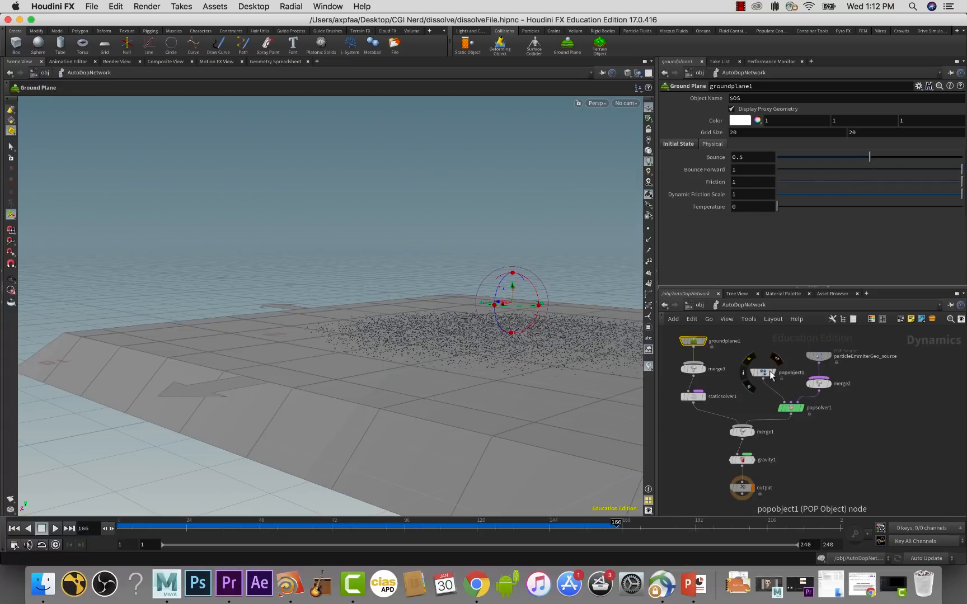
{"action": "left_click", "coordinate": [818, 357]}
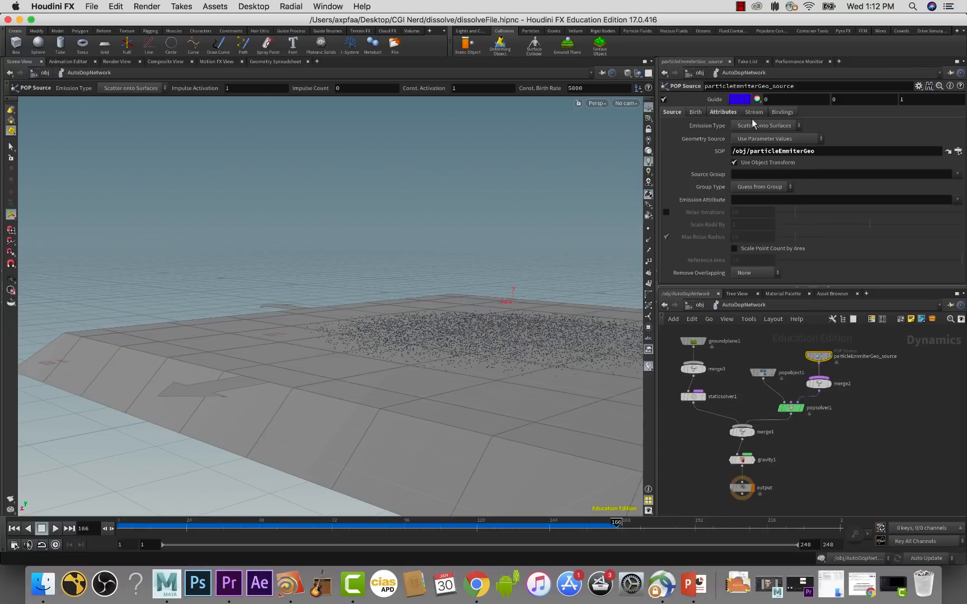
{"action": "left_click", "coordinate": [764, 375]}
{"action": "left_click", "coordinate": [731, 165]}
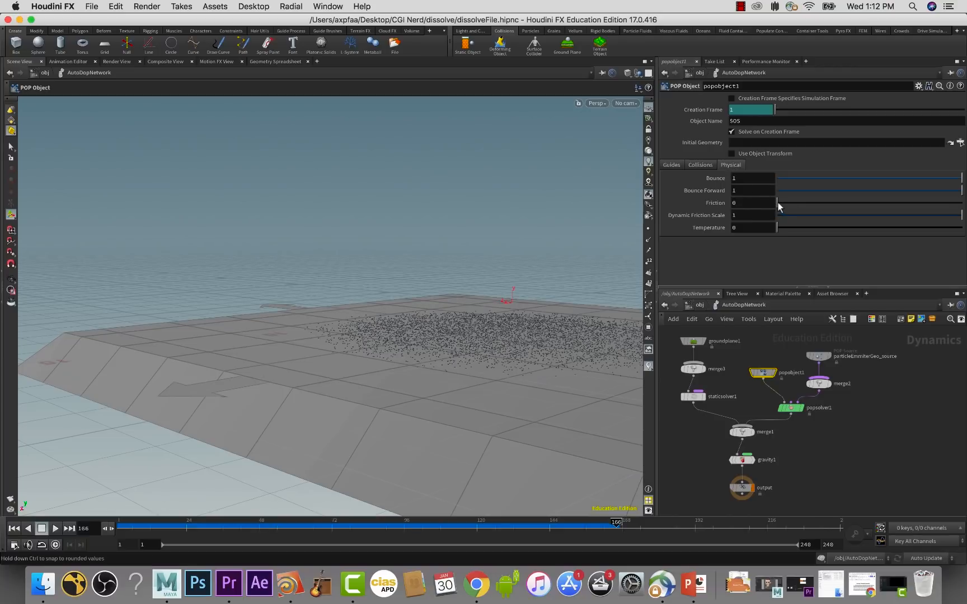
{"action": "left_click_drag", "start_coordinate": [778, 205], "coordinate": [966, 209]}
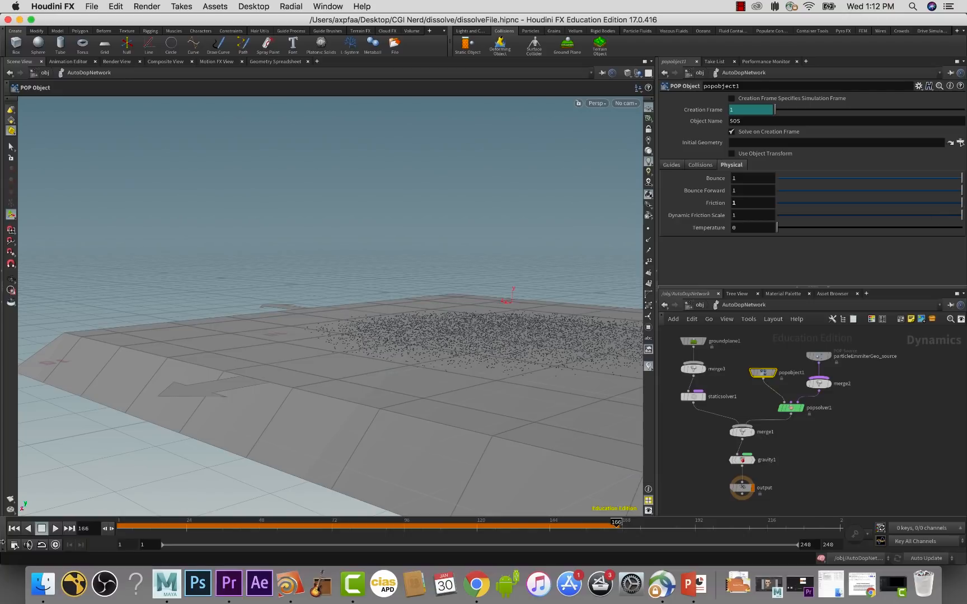
- Play the simulation twice from frame 1 to check how the particles behave with the new friction
{"action": "left_click", "coordinate": [13, 528]}
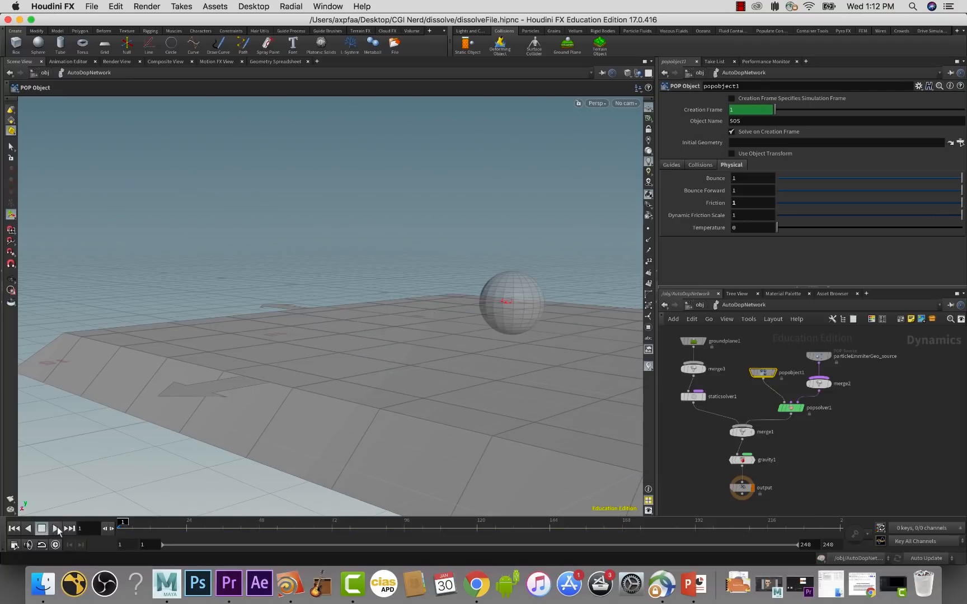
{"action": "left_click", "coordinate": [57, 529]}
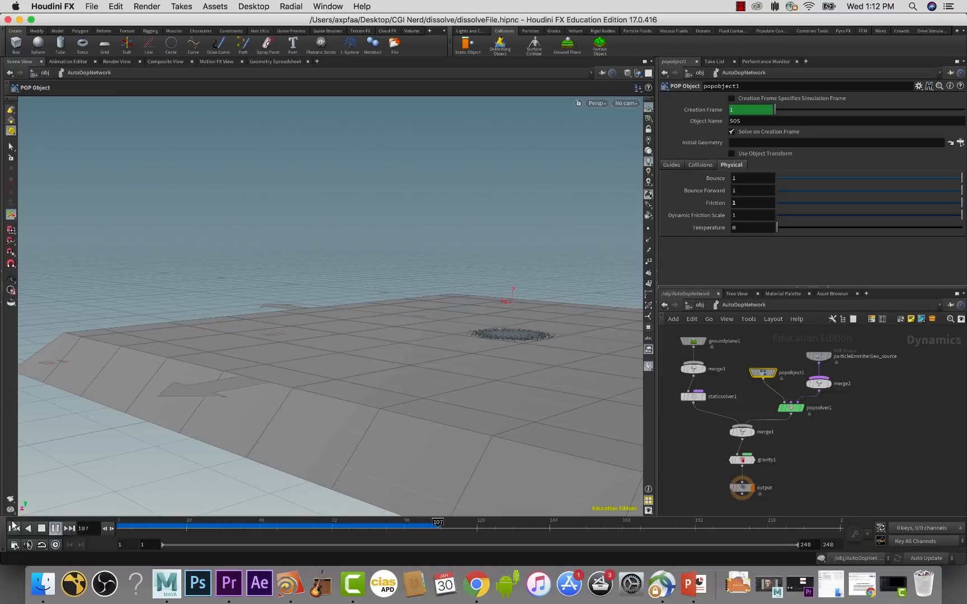
{"action": "left_click", "coordinate": [13, 528]}
{"action": "left_click", "coordinate": [41, 528]}
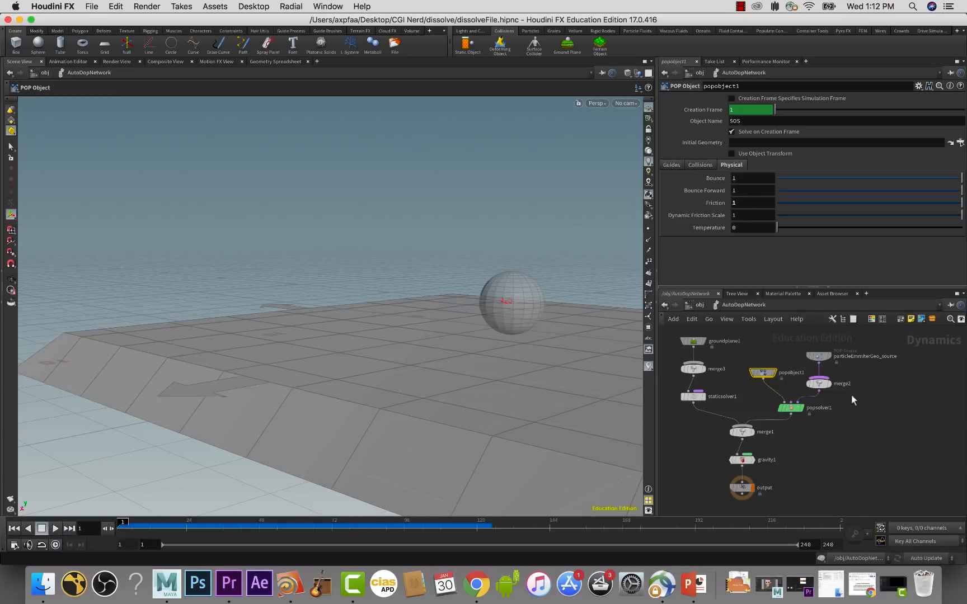
{"action": "middle_click_drag", "start_coordinate": [812, 457], "coordinate": [784, 464]}
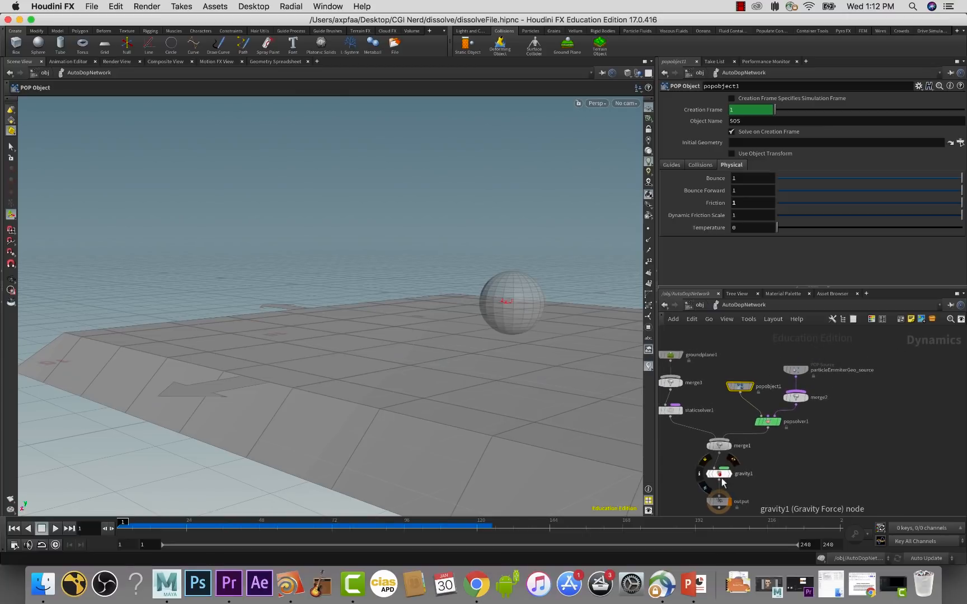
{"action": "left_click", "coordinate": [55, 528]}
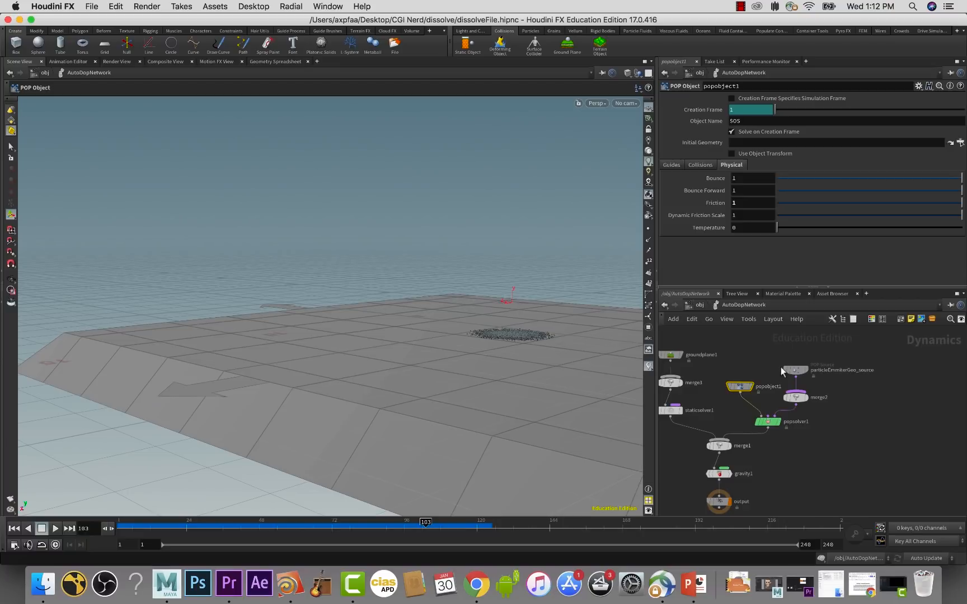
- Set the Y force of the gravity1 node to 1 so the particles are pushed upward
{"action": "left_click", "coordinate": [720, 474]}
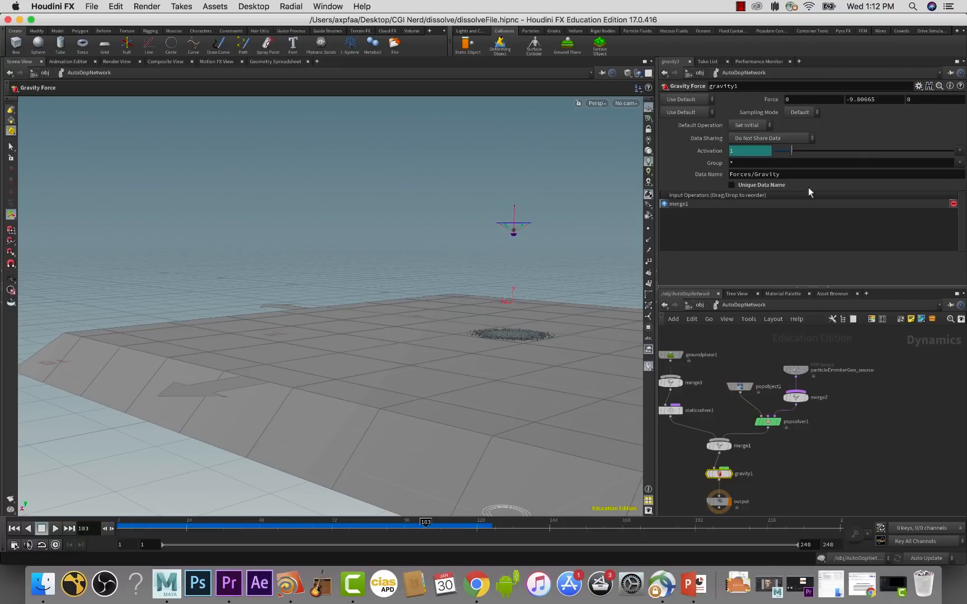
{"action": "double_click", "coordinate": [884, 99]}
{"action": "type", "text": "1"}
{"action": "key", "text": "Return"}
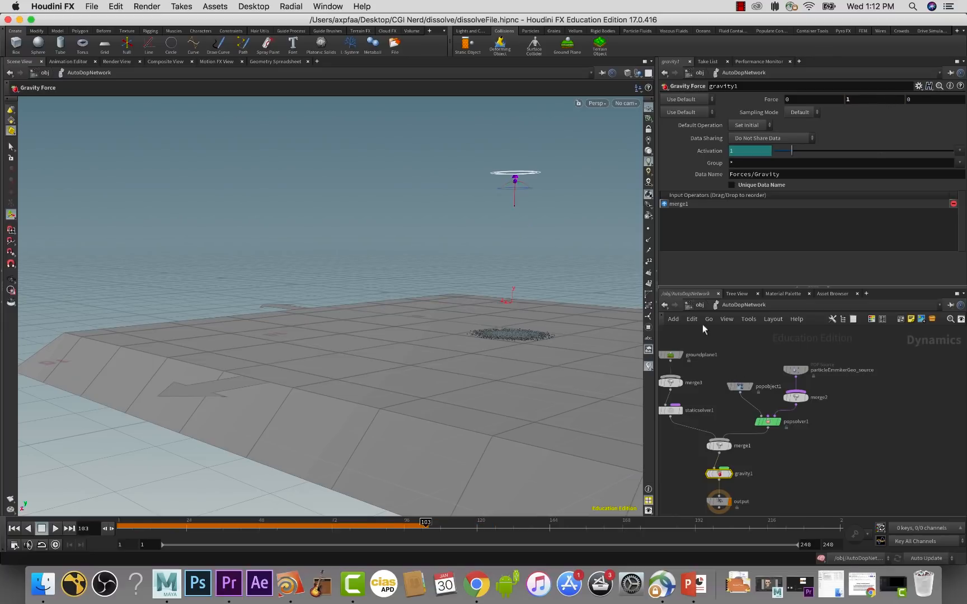
- Play the simulation twice to check the upward gravity, ending back on frame 1
{"action": "left_click", "coordinate": [52, 529]}
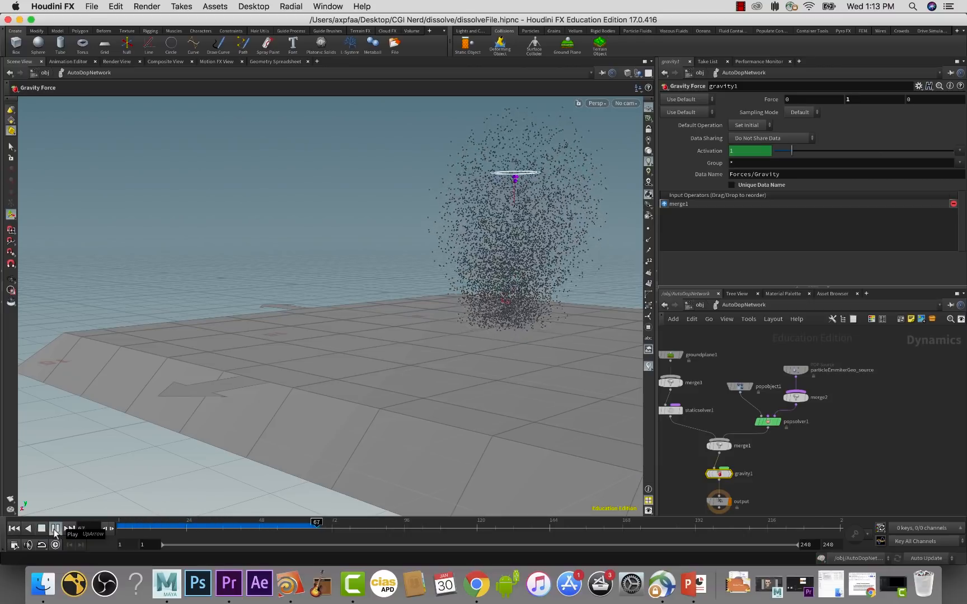
{"action": "left_click", "coordinate": [42, 529]}
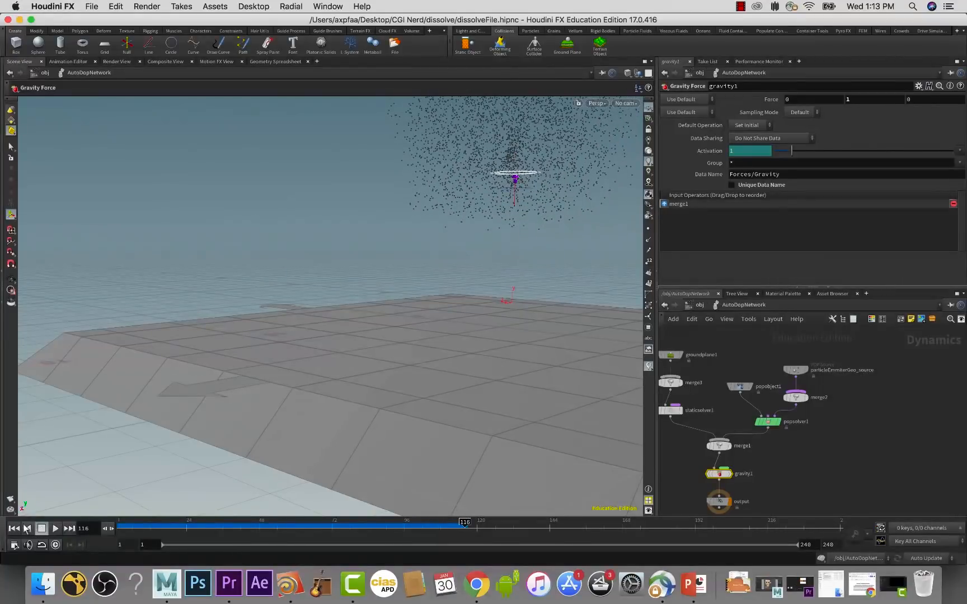
{"action": "left_click", "coordinate": [14, 529]}
{"action": "left_click", "coordinate": [56, 529]}
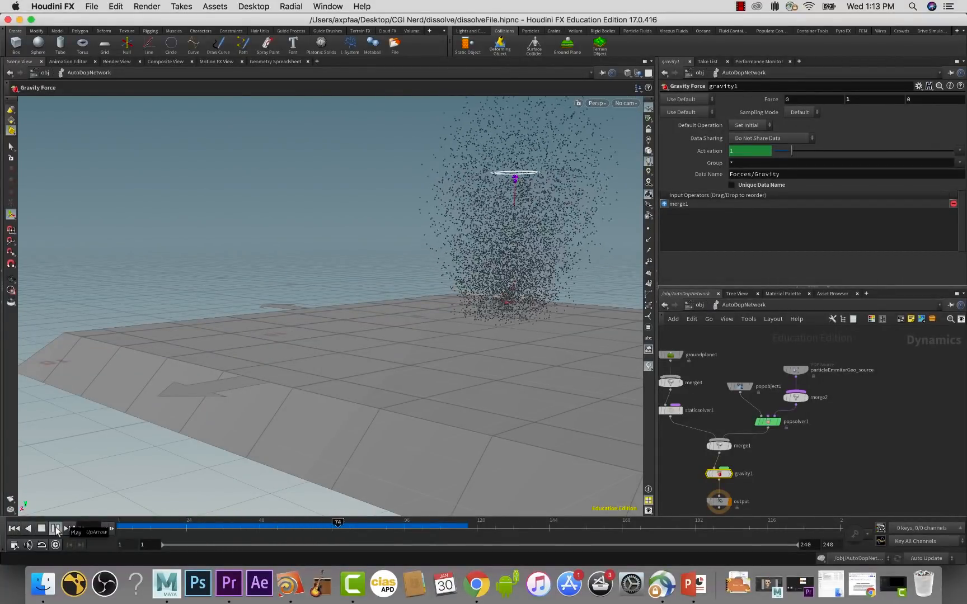
{"action": "left_click", "coordinate": [42, 529]}
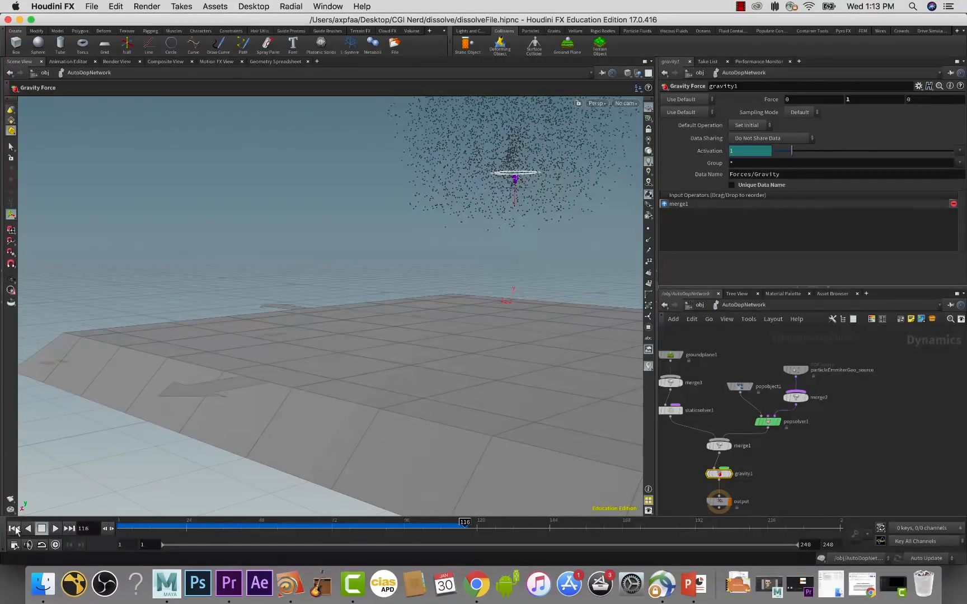
{"action": "left_click", "coordinate": [15, 529]}
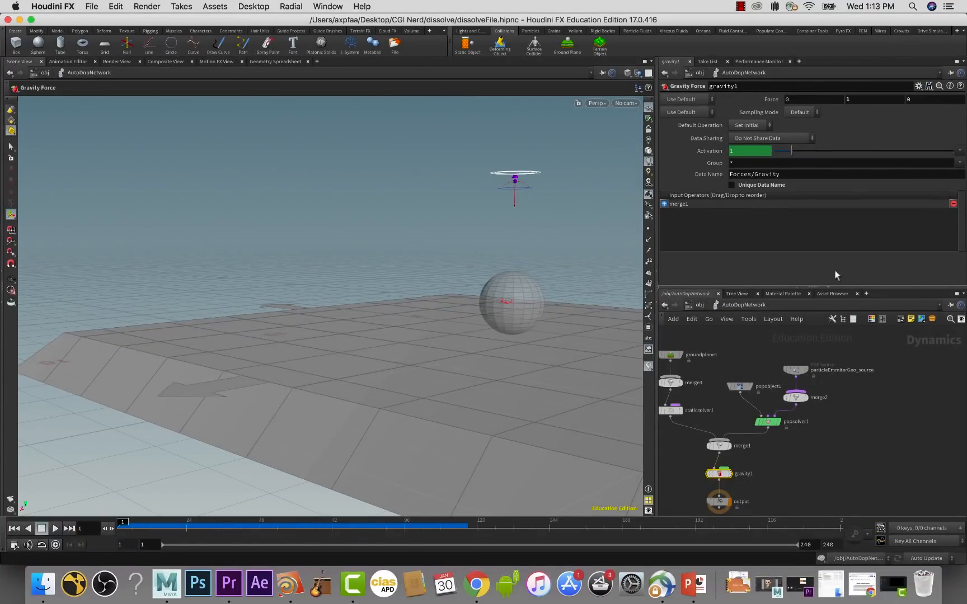
- Set the Life Expectancy of the particleEmmiterGeo_source node to 1 in its birth settings
{"action": "left_click", "coordinate": [796, 370]}
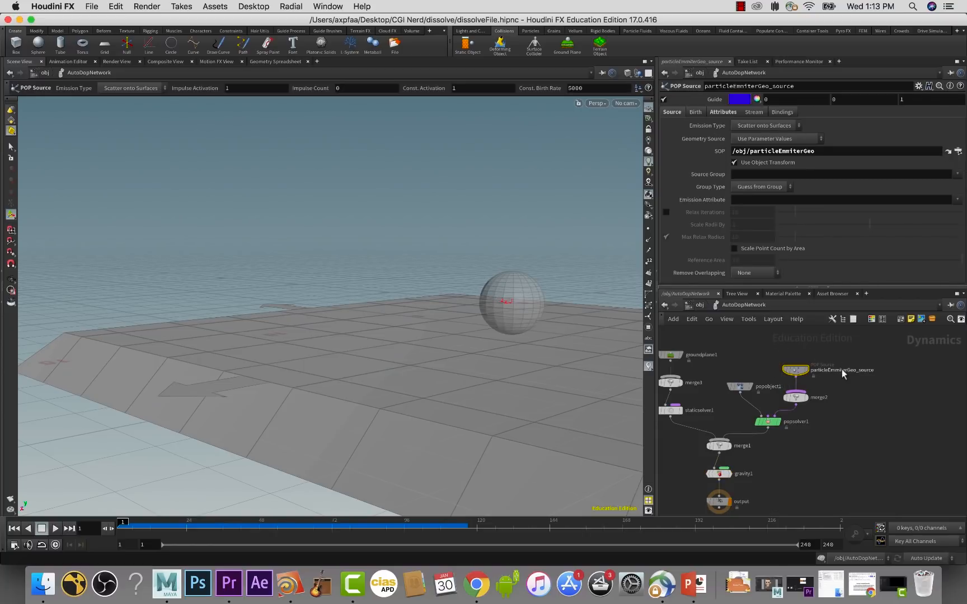
{"action": "middle_click_drag", "start_coordinate": [838, 375], "coordinate": [859, 377]}
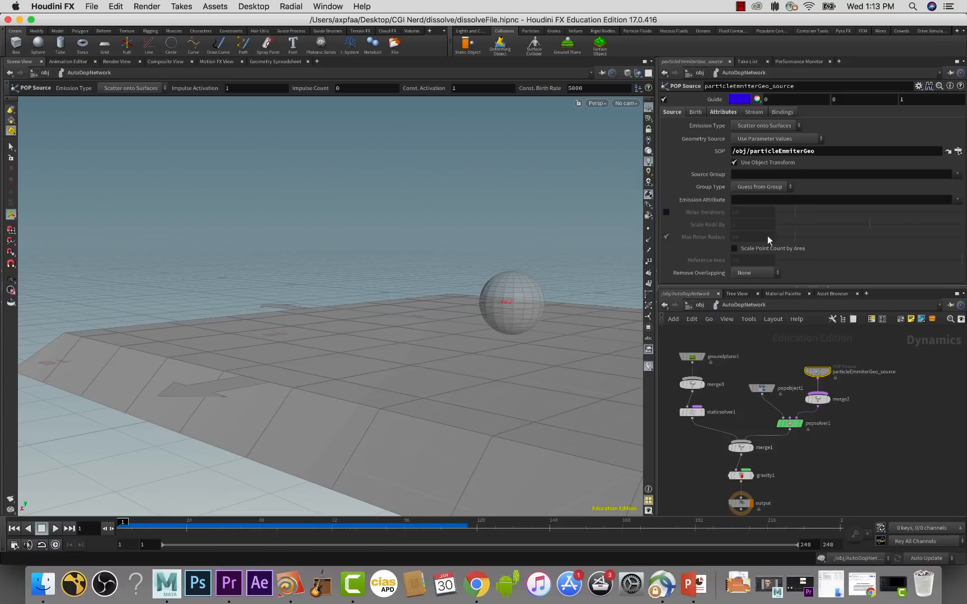
{"action": "left_click", "coordinate": [697, 111]}
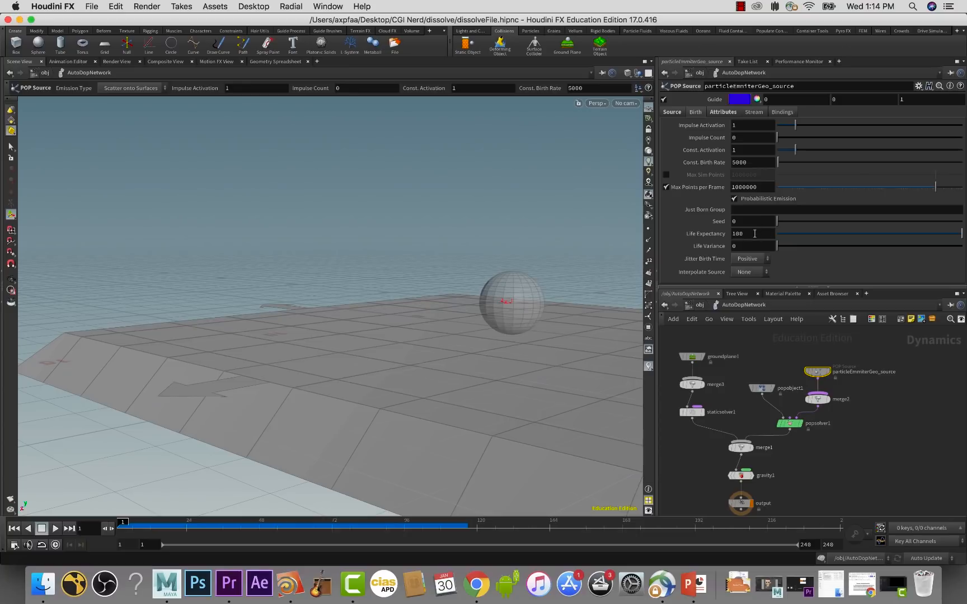
{"action": "double_click", "coordinate": [744, 230]}
{"action": "type", "text": "1"}
{"action": "key", "text": "Tab"}
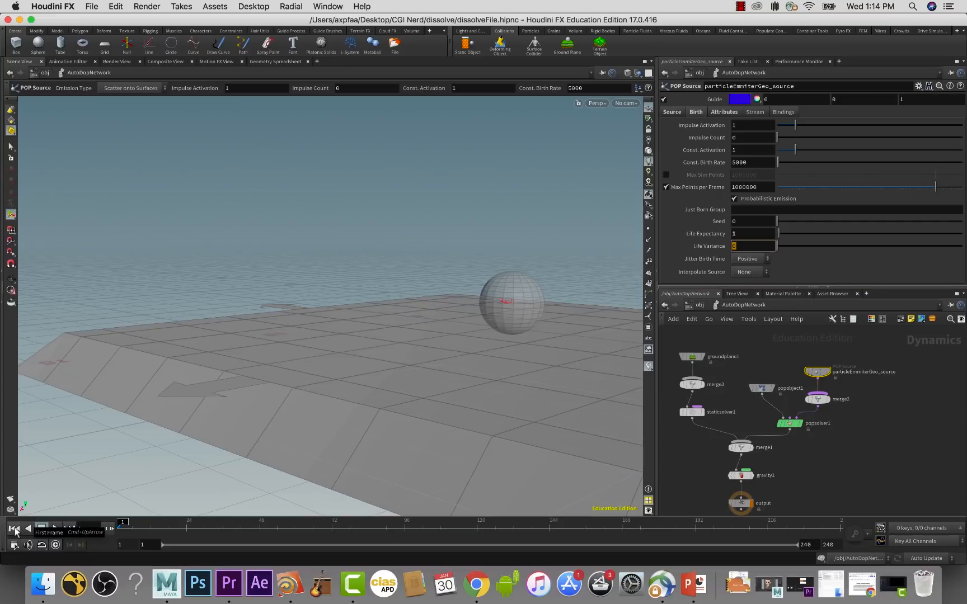
- Play the simulation to check the particles' life expectancy of 1, and return to frame 1
{"action": "left_click", "coordinate": [55, 528]}
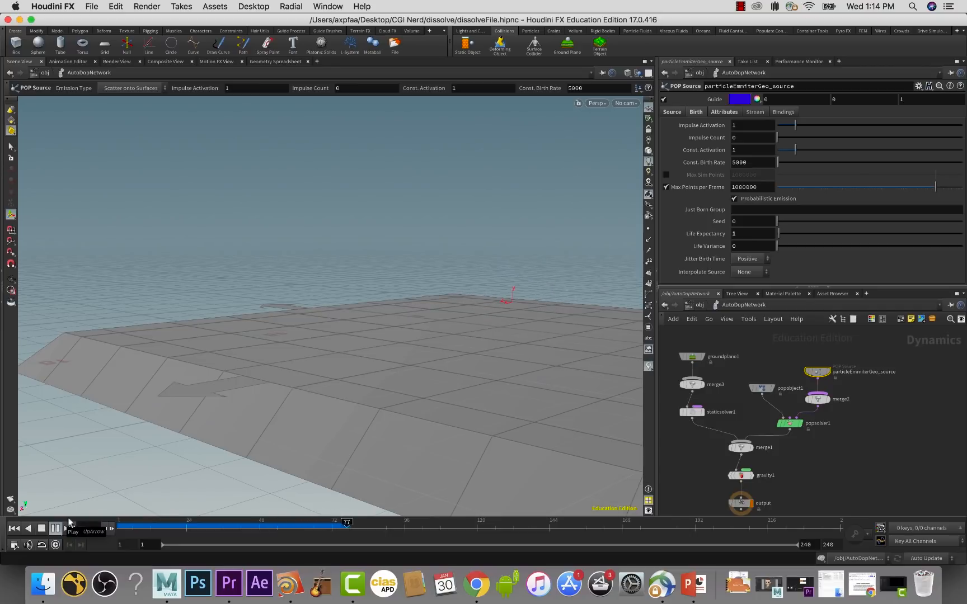
{"action": "left_click", "coordinate": [42, 528]}
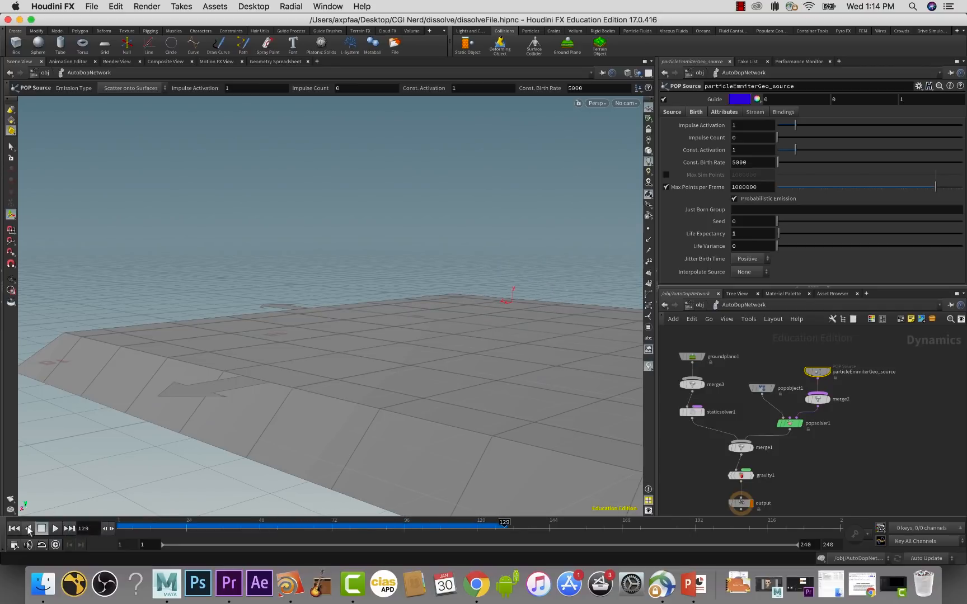
{"action": "left_click", "coordinate": [14, 529]}
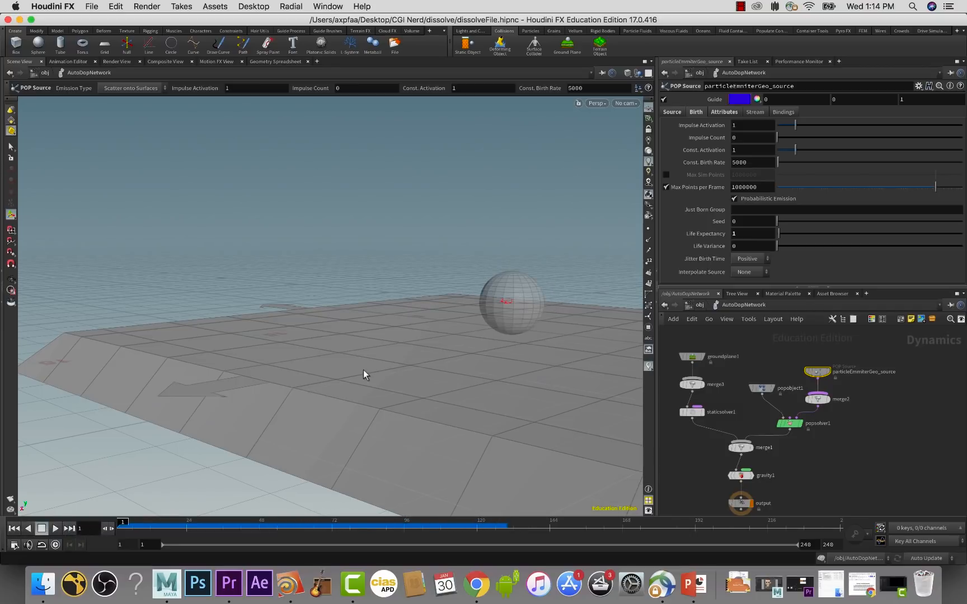
- Set the Life Expectancy of particleEmmiterGeo_source to 2
{"action": "left_click", "coordinate": [752, 233]}
{"action": "type", "text": "2"}
{"action": "key", "text": "Return"}
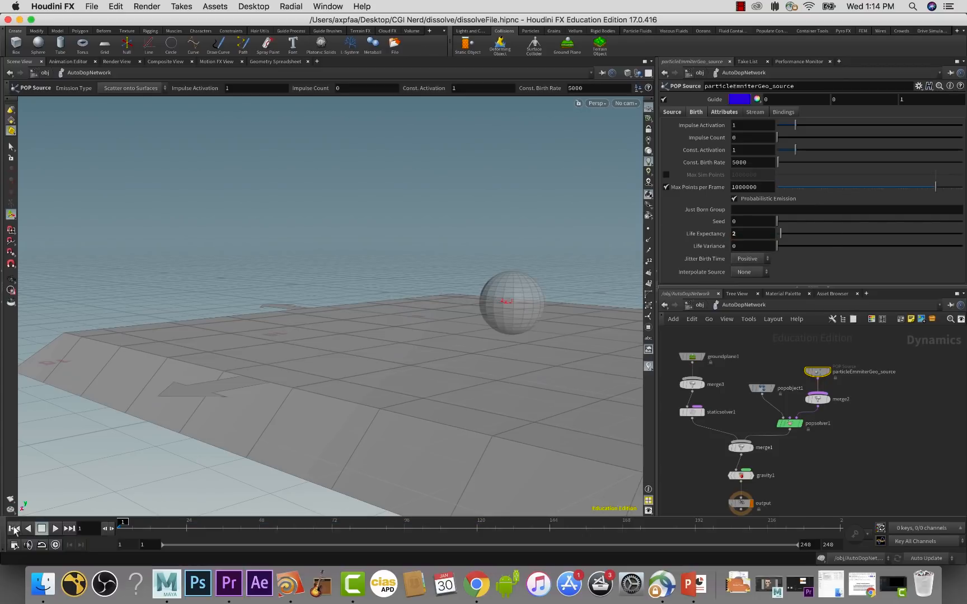
- Play the simulation twice to check the particles' life expectancy of 2, ending back on frame 1
{"action": "left_click", "coordinate": [55, 528]}
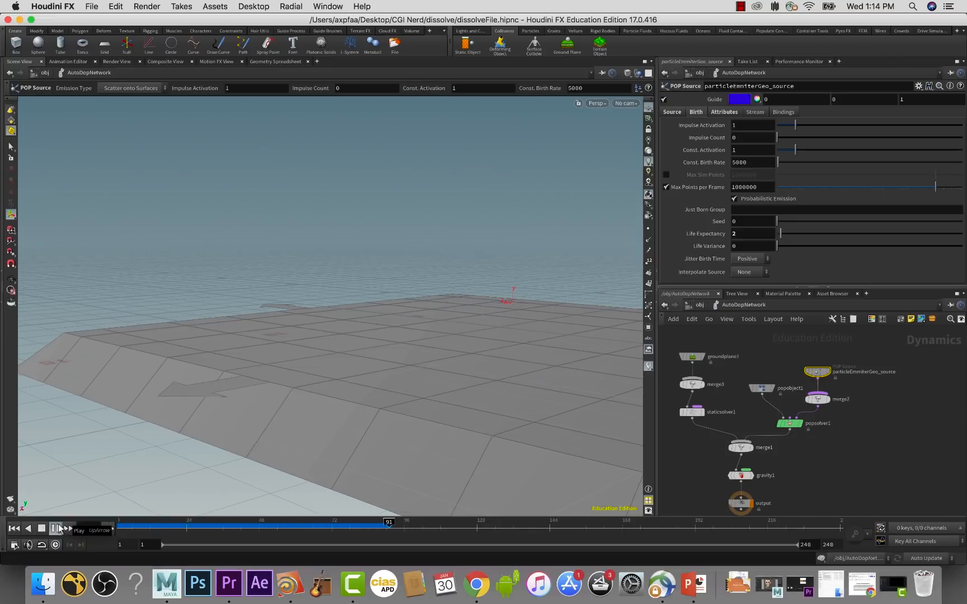
{"action": "left_click", "coordinate": [41, 528]}
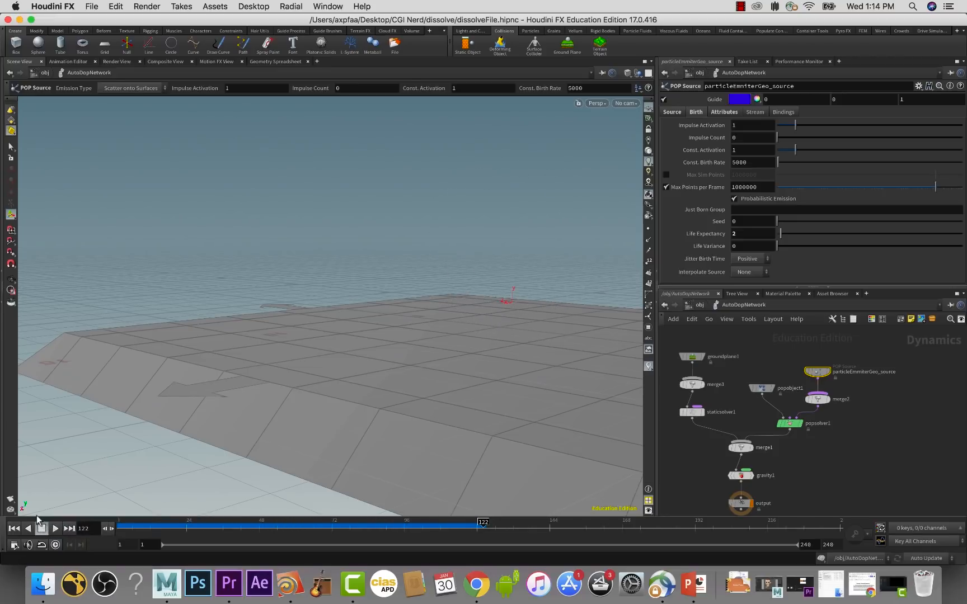
{"action": "left_click", "coordinate": [19, 528]}
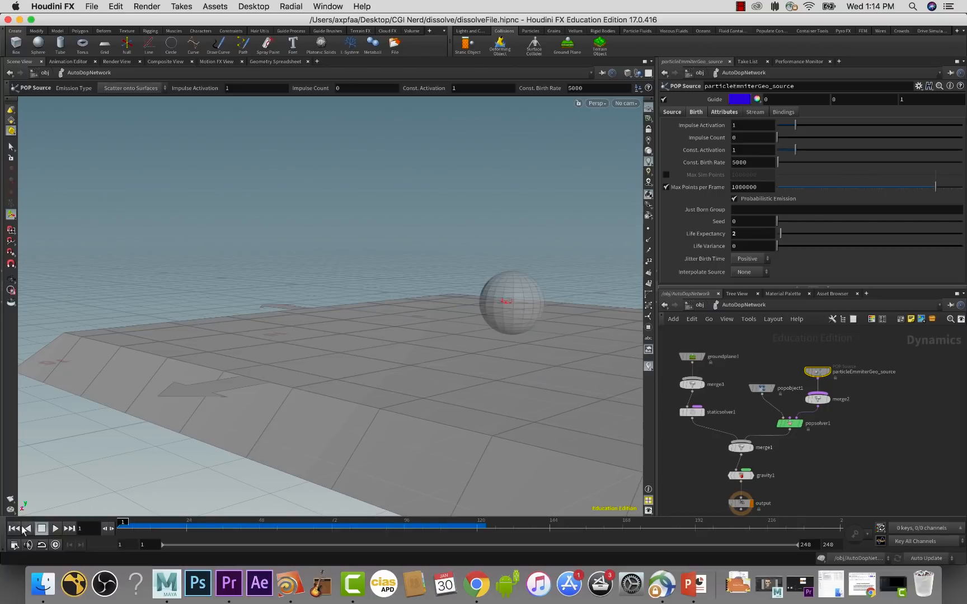
{"action": "left_click", "coordinate": [55, 529]}
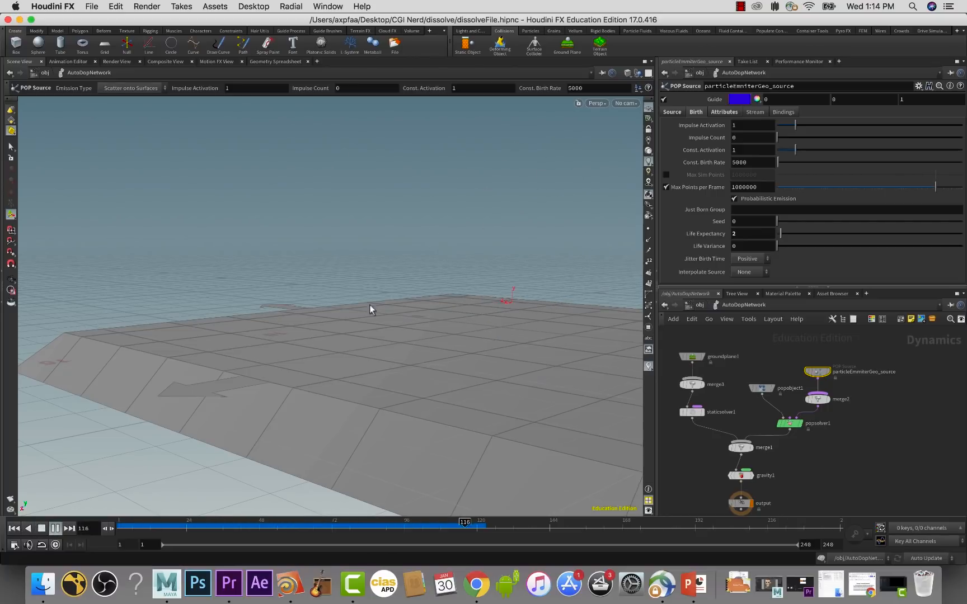
{"action": "left_click", "coordinate": [42, 529]}
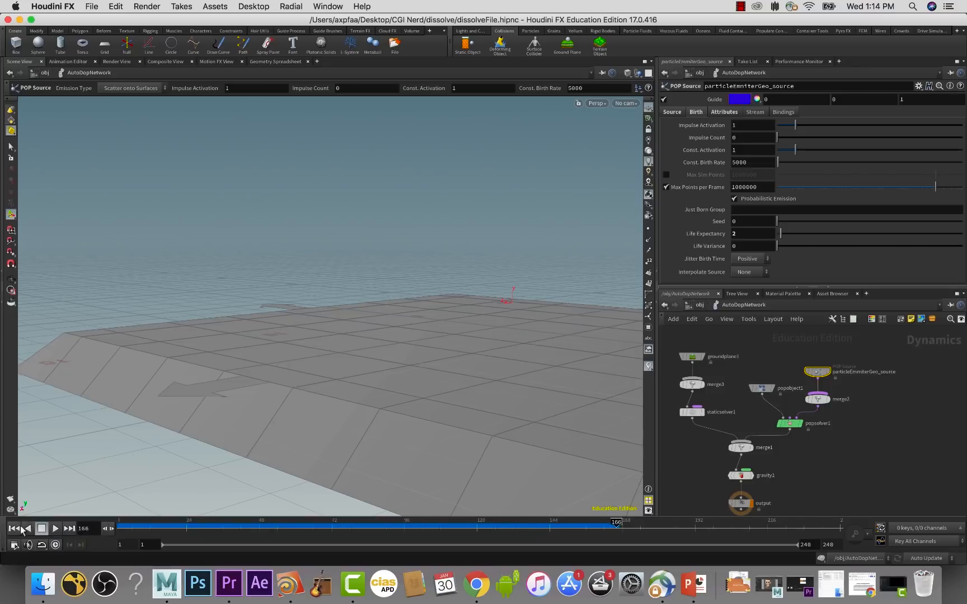
{"action": "left_click", "coordinate": [14, 528]}
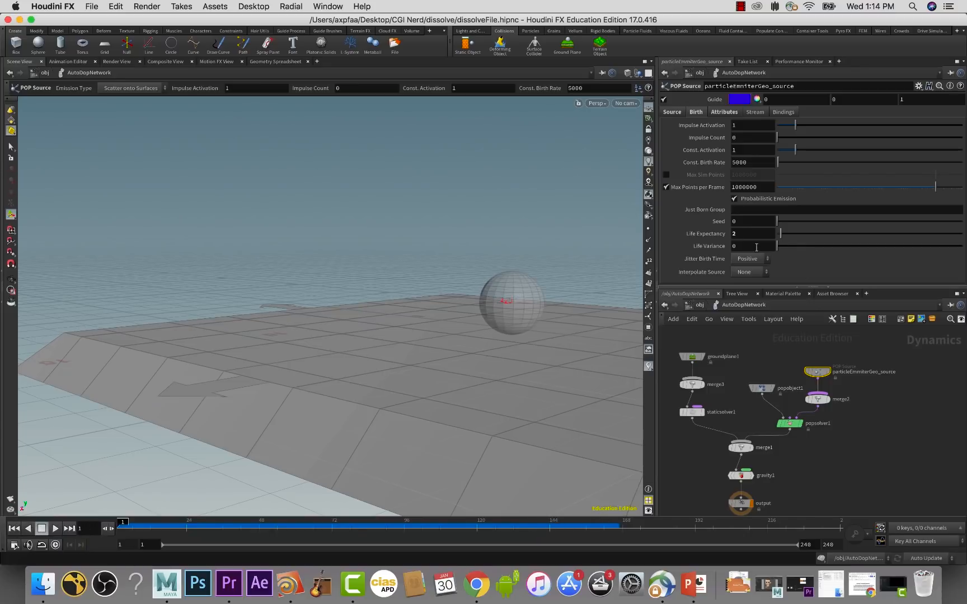
- Set the Life Variance of particleEmmiterGeo_source to 1 and play the simulation from frame 1 to check it
{"action": "left_click_drag", "start_coordinate": [686, 253], "coordinate": [680, 250]}
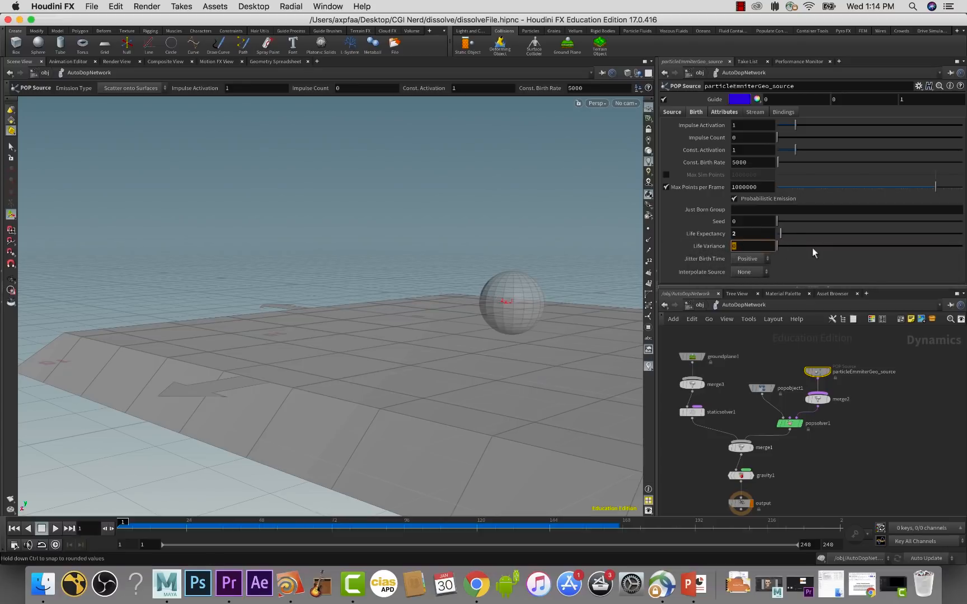
{"action": "type", "text": "2"}
{"action": "left_click", "coordinate": [14, 526]}
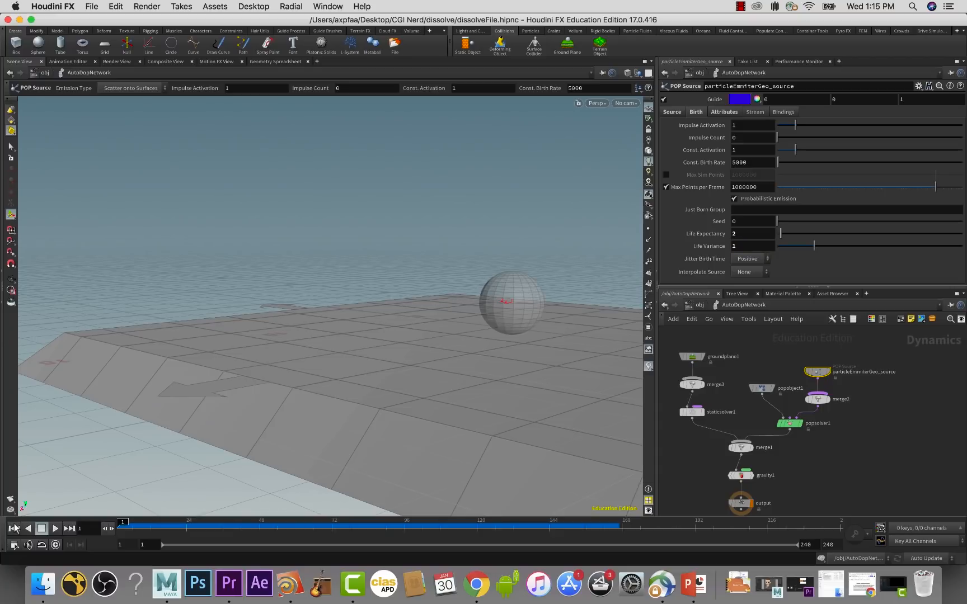
{"action": "left_click", "coordinate": [54, 528]}
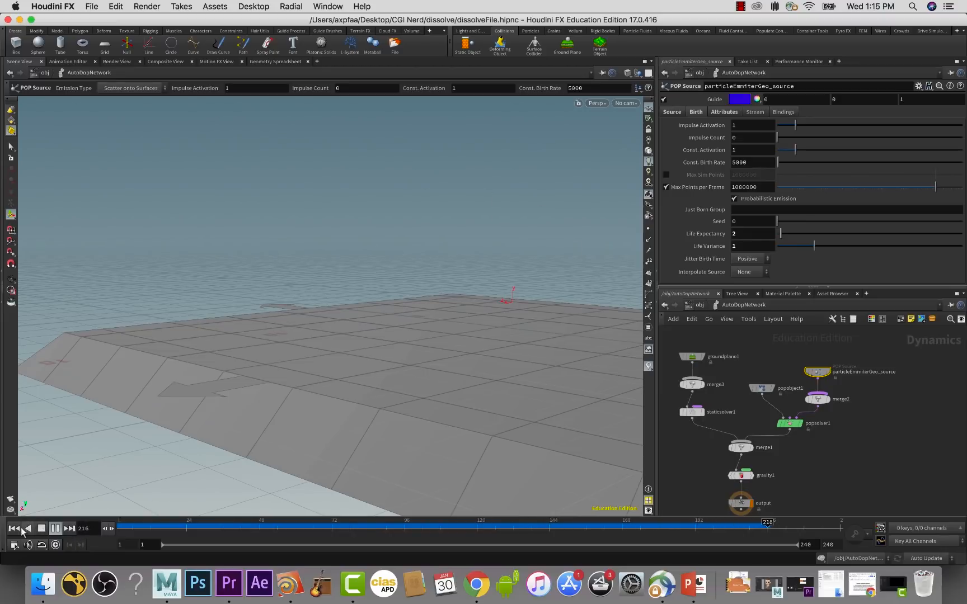
{"action": "left_click", "coordinate": [41, 528]}
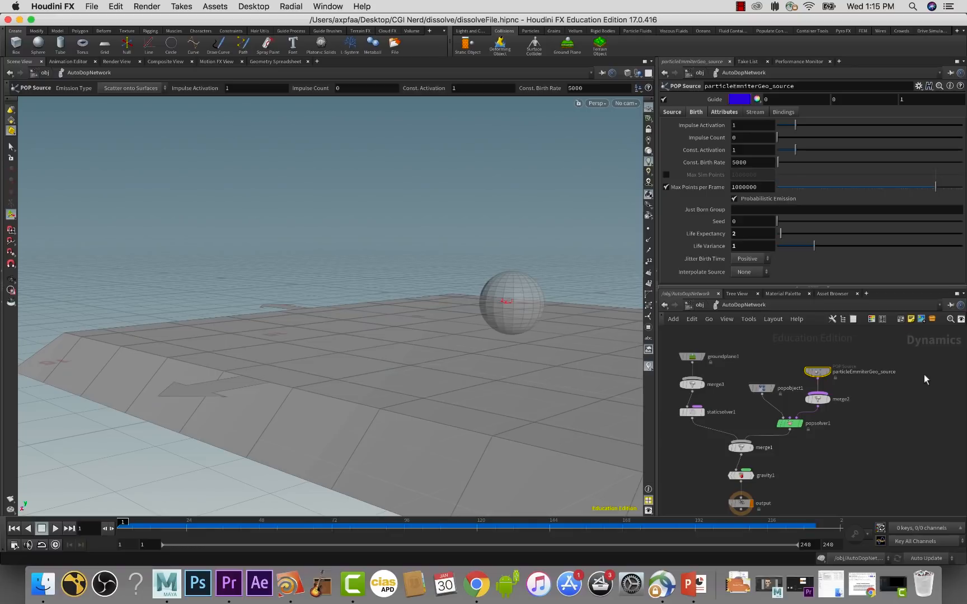
- Set the Y force of the gravity1 node to .5 and start playing the simulation
{"action": "left_click", "coordinate": [741, 475]}
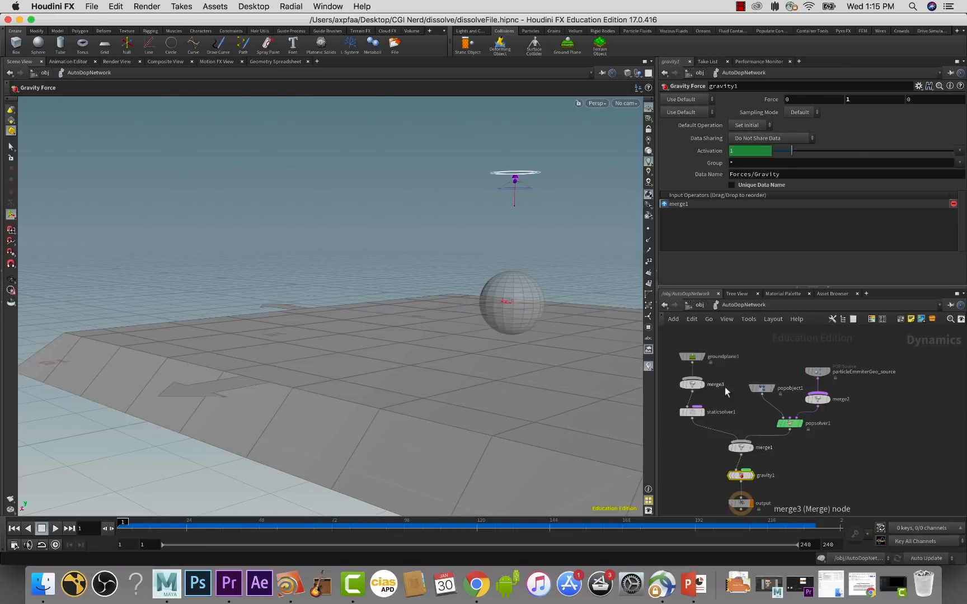
{"action": "left_click", "coordinate": [877, 100]}
{"action": "type", "text": ".5"}
{"action": "key", "text": "Return"}
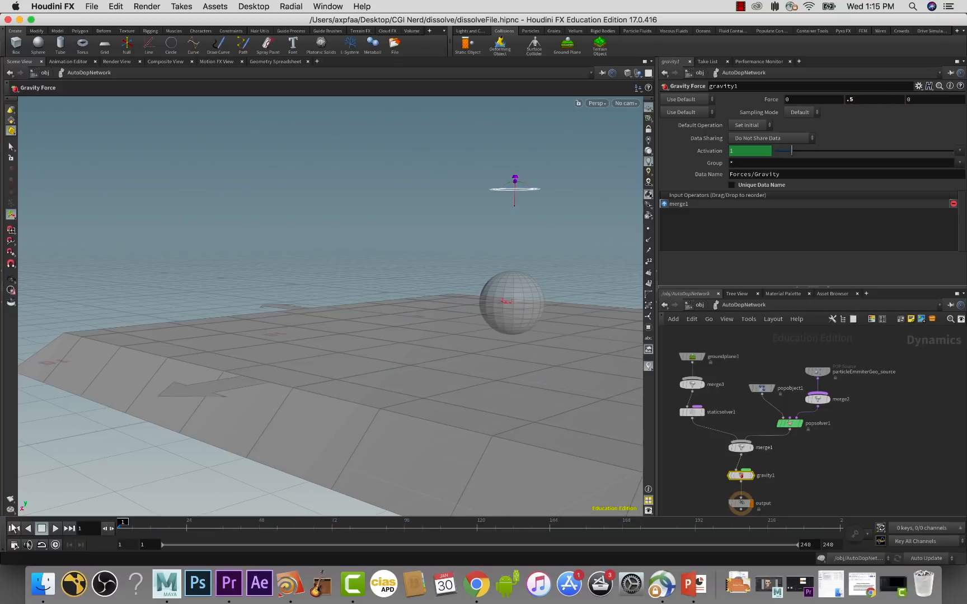
{"action": "left_click", "coordinate": [55, 529]}
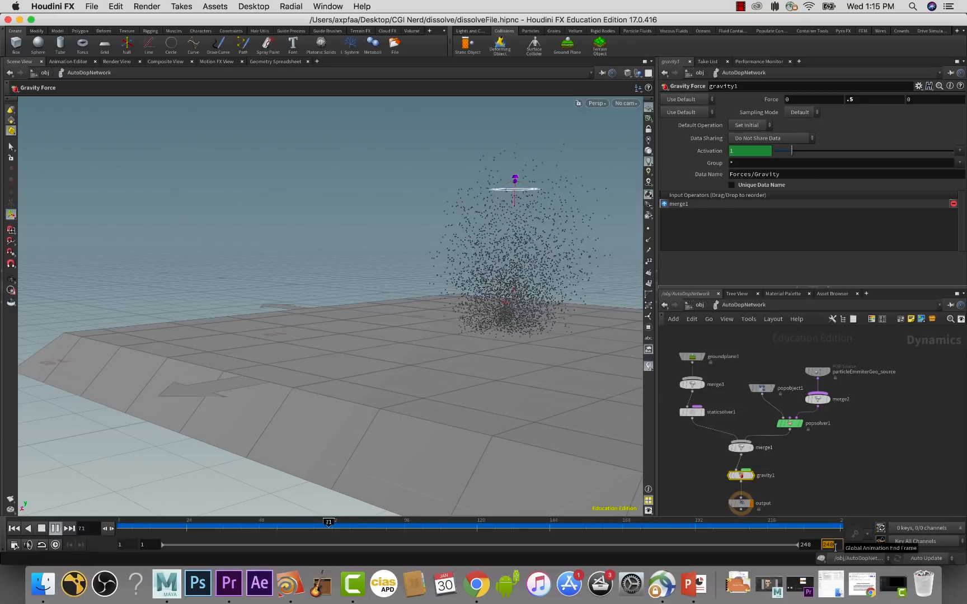
- Try a global animation end frame of 100, a playback end frame of 1 and a global end frame of 250
{"action": "type", "text": "100"}
{"action": "key", "text": "Return"}
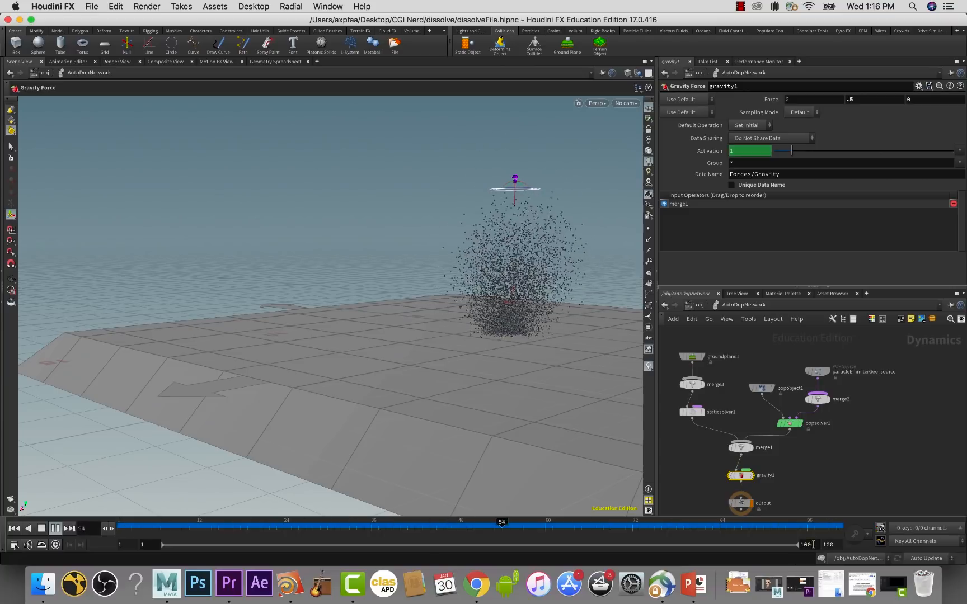
{"action": "double_click", "coordinate": [813, 544]}
{"action": "type", "text": "1"}
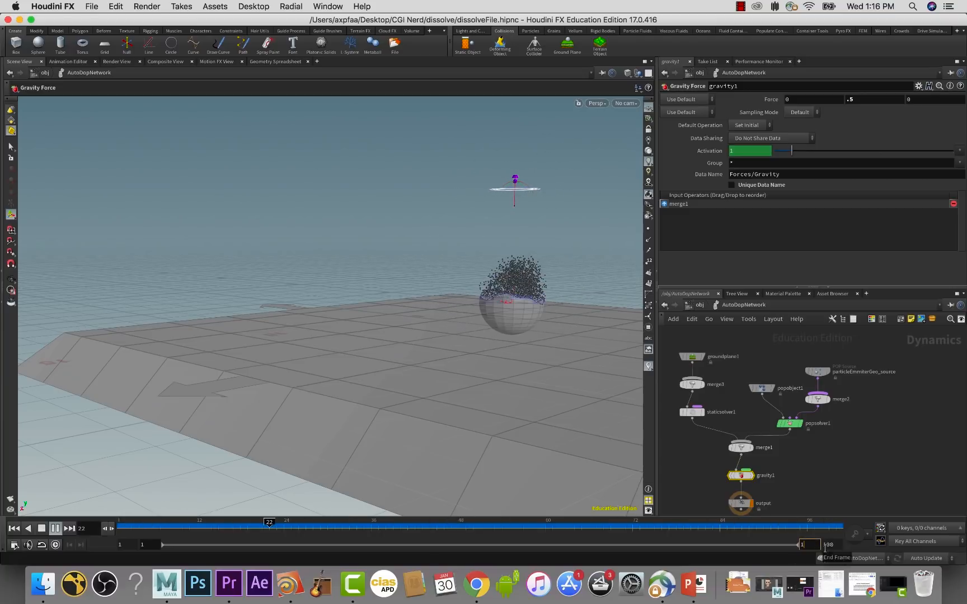
{"action": "key", "text": "Return"}
{"action": "type", "text": "2"}
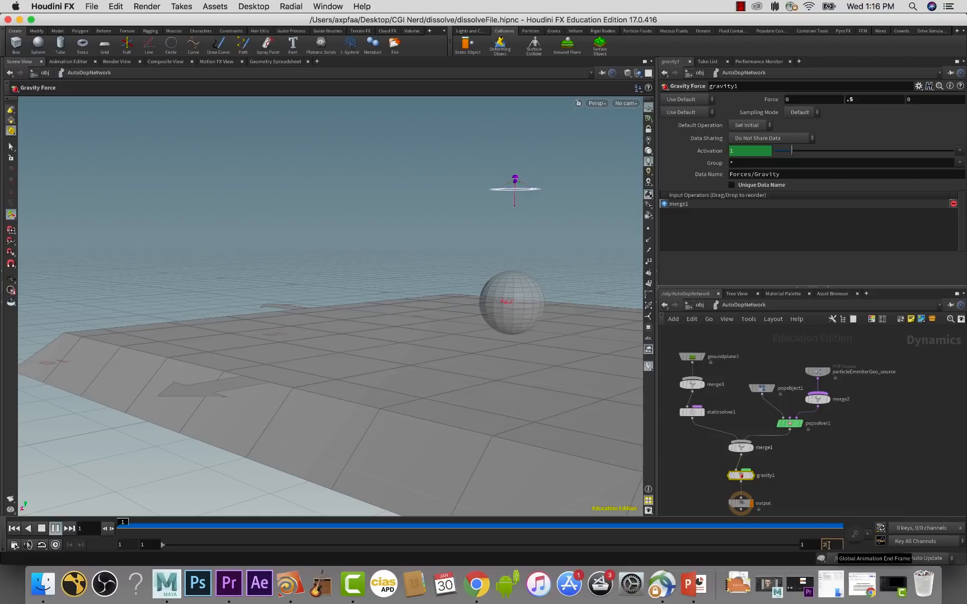
{"action": "type", "text": "50"}
{"action": "key", "text": "Return"}
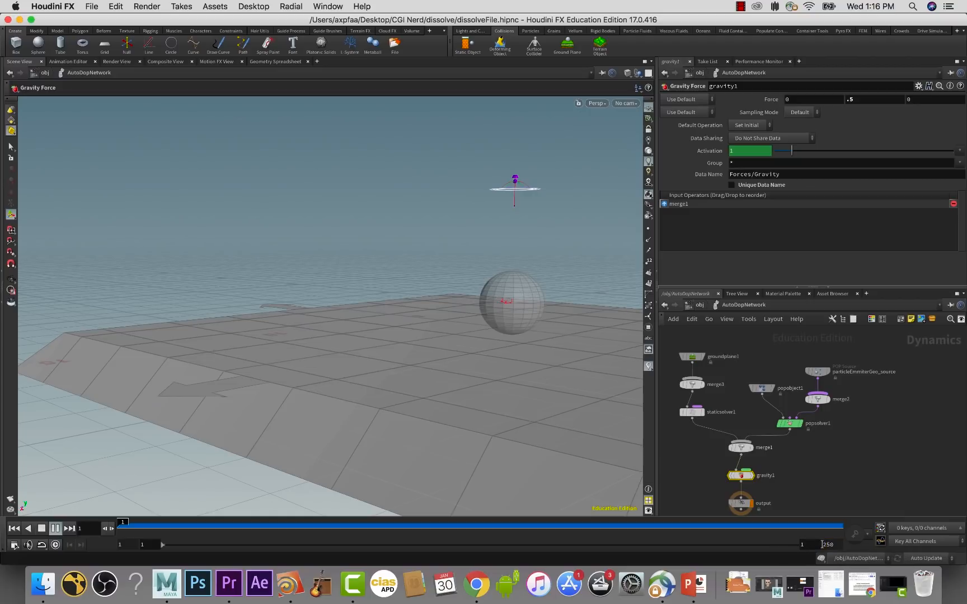
- Set both the global animation end frame and the playback end frame to 150, and stop playback back on frame 1
{"action": "left_click", "coordinate": [824, 545]}
{"action": "double_click", "coordinate": [825, 545]}
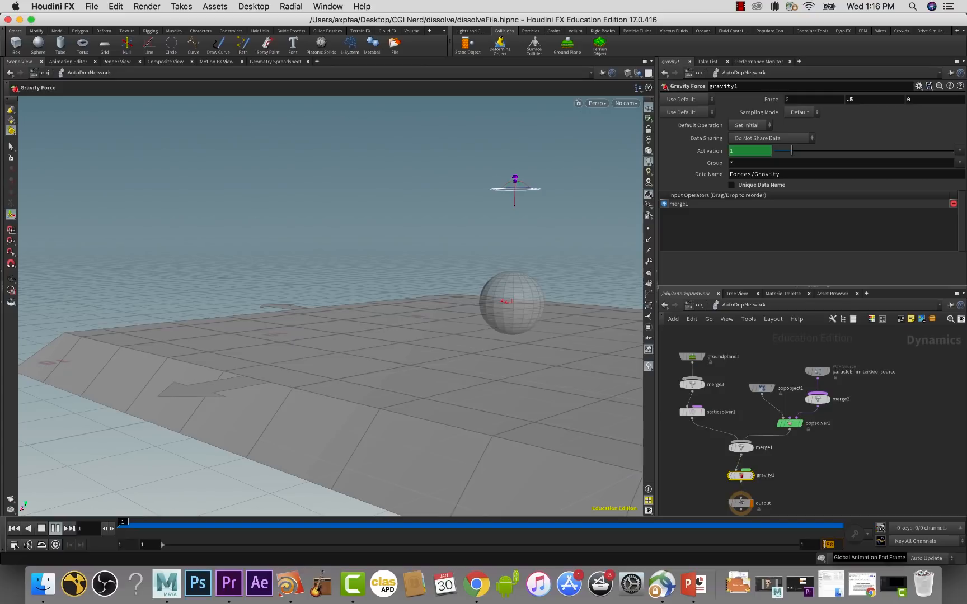
{"action": "key", "text": "BackSpace"}
{"action": "type", "text": "150"}
{"action": "double_click", "coordinate": [814, 544]}
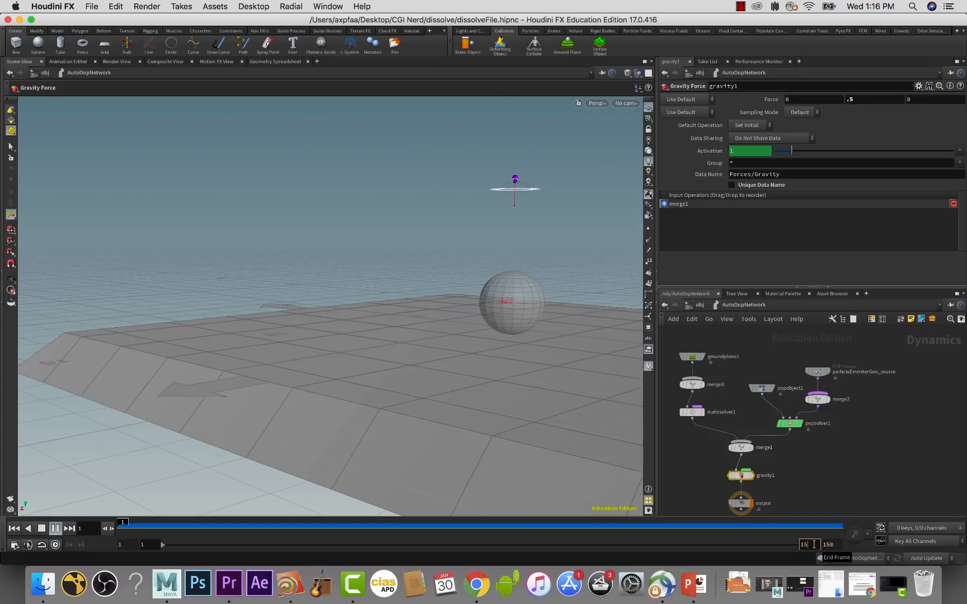
{"action": "key", "text": "Return"}
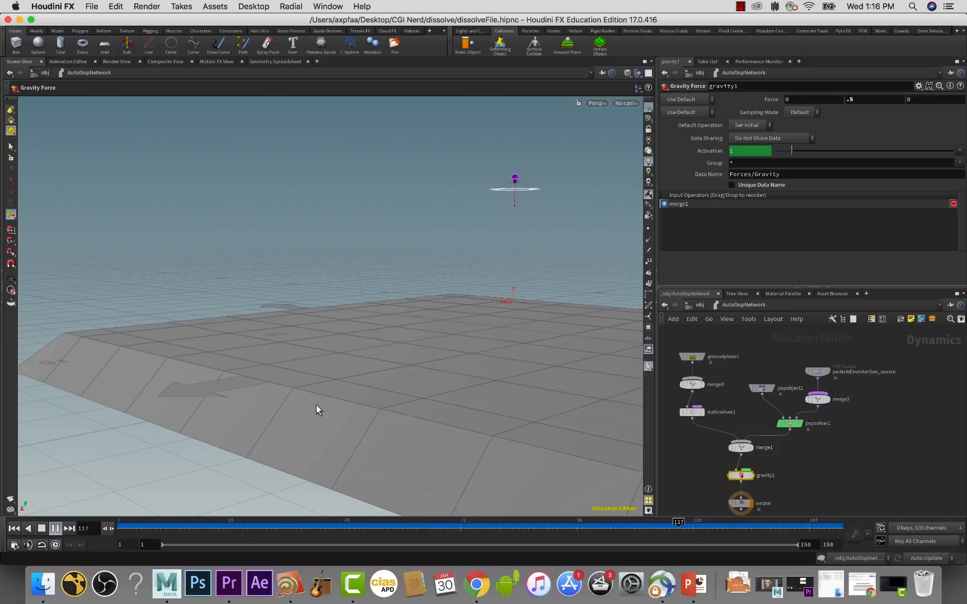
{"action": "left_click", "coordinate": [42, 528]}
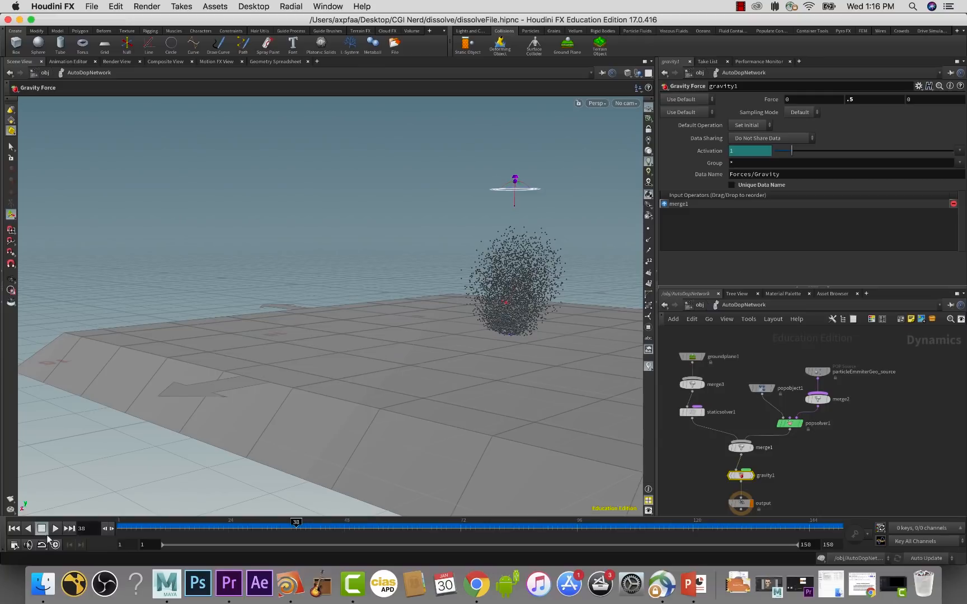
{"action": "left_click", "coordinate": [14, 529]}
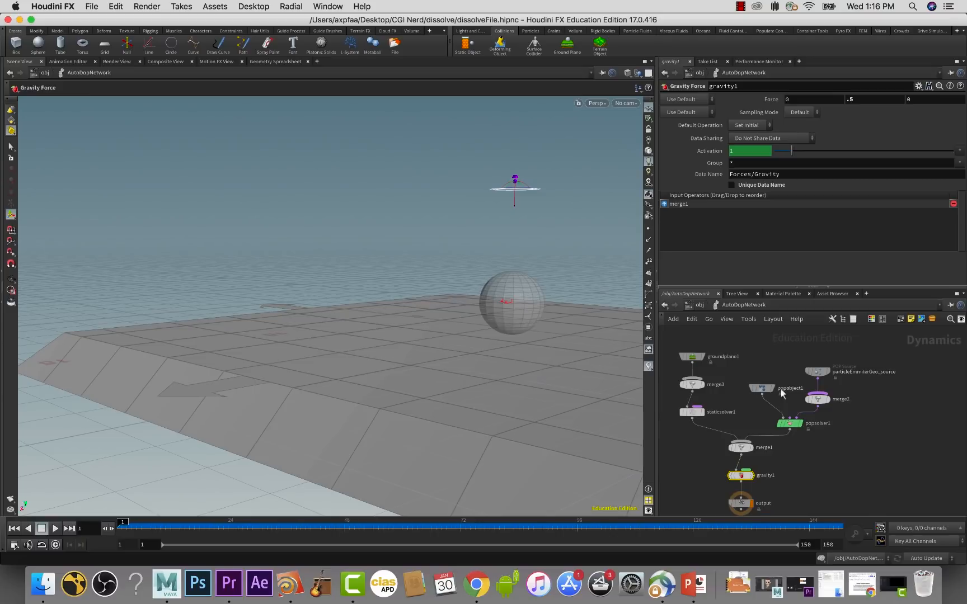
- Set the velocity Variance of particleEmmiterGeo_source to 0 on all three axes in its attribute settings
{"action": "left_click_drag", "start_coordinate": [497, 371], "coordinate": [498, 395], "text": "alt"}
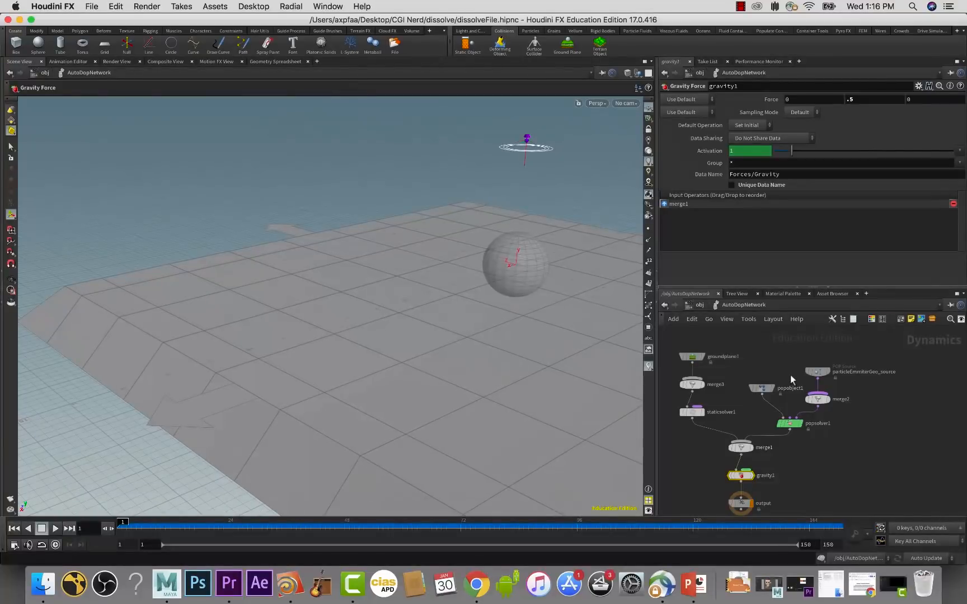
{"action": "left_click", "coordinate": [817, 371]}
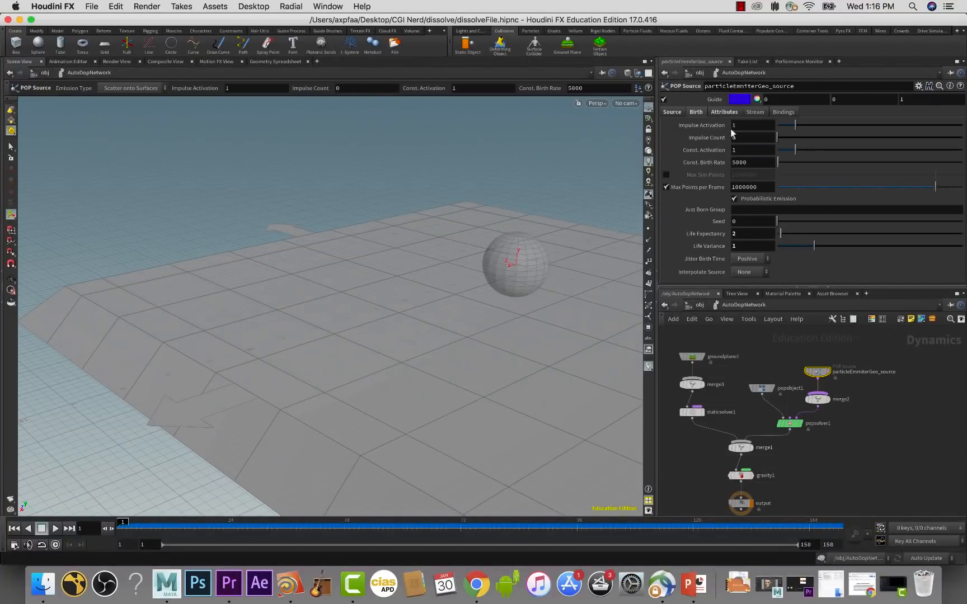
{"action": "left_click", "coordinate": [724, 111]}
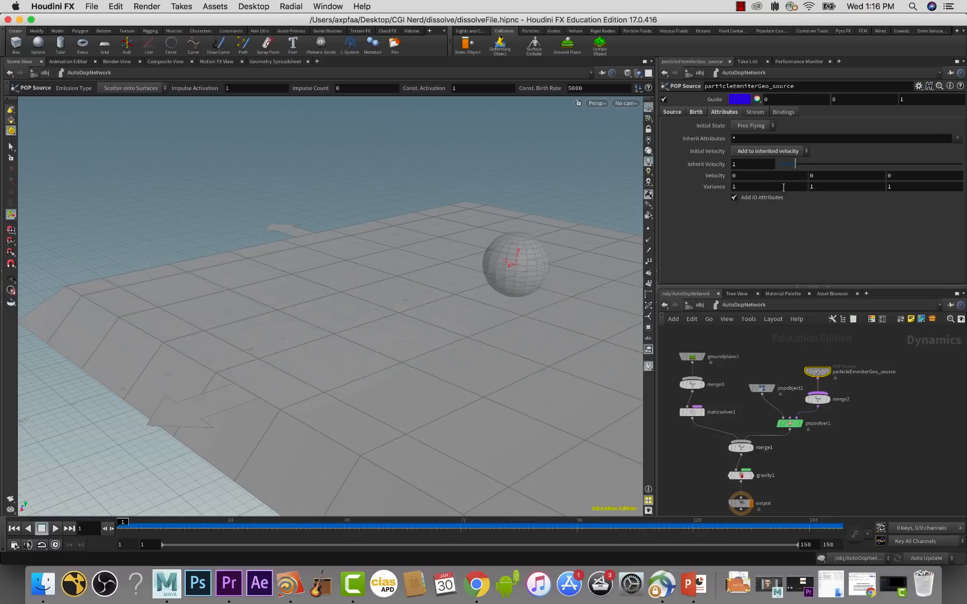
{"action": "mouse_move", "coordinate": [690, 186]}
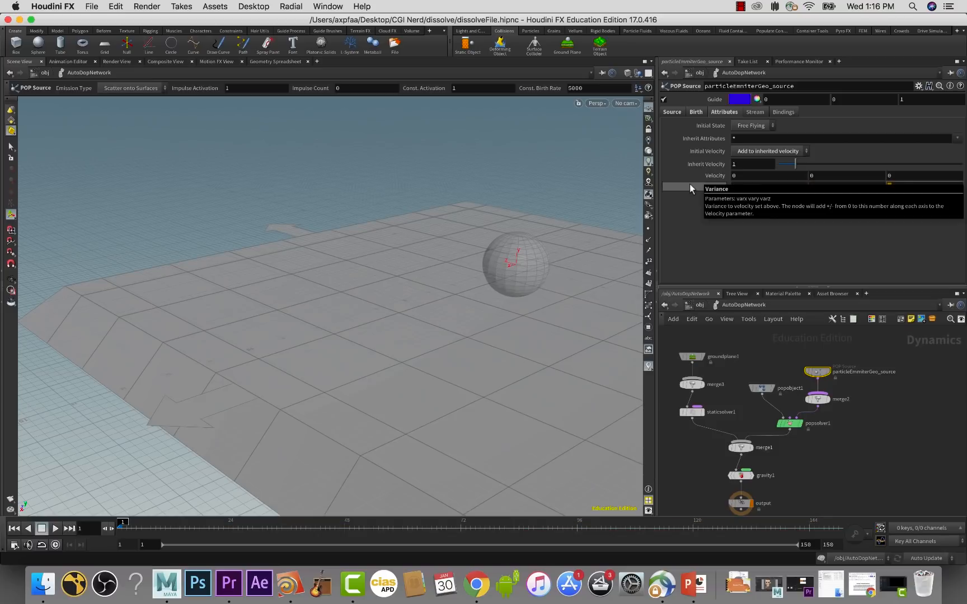
{"action": "type", "text": "0"}
{"action": "key", "text": "Tab"}
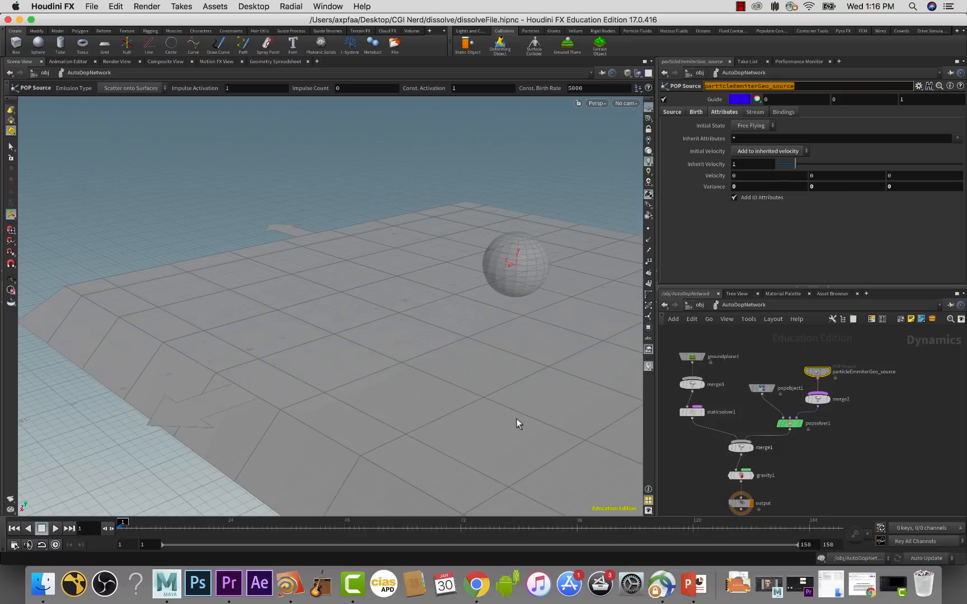
- Play the simulation with zero velocity variance, stop it and return to frame 1
{"action": "left_click", "coordinate": [55, 529]}
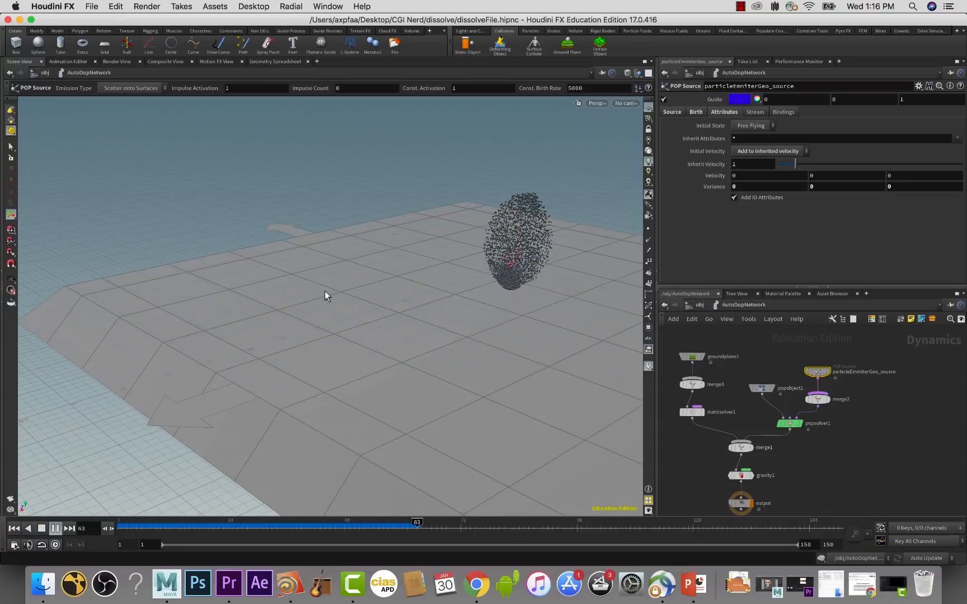
{"action": "left_click", "coordinate": [40, 529]}
{"action": "left_click", "coordinate": [14, 529]}
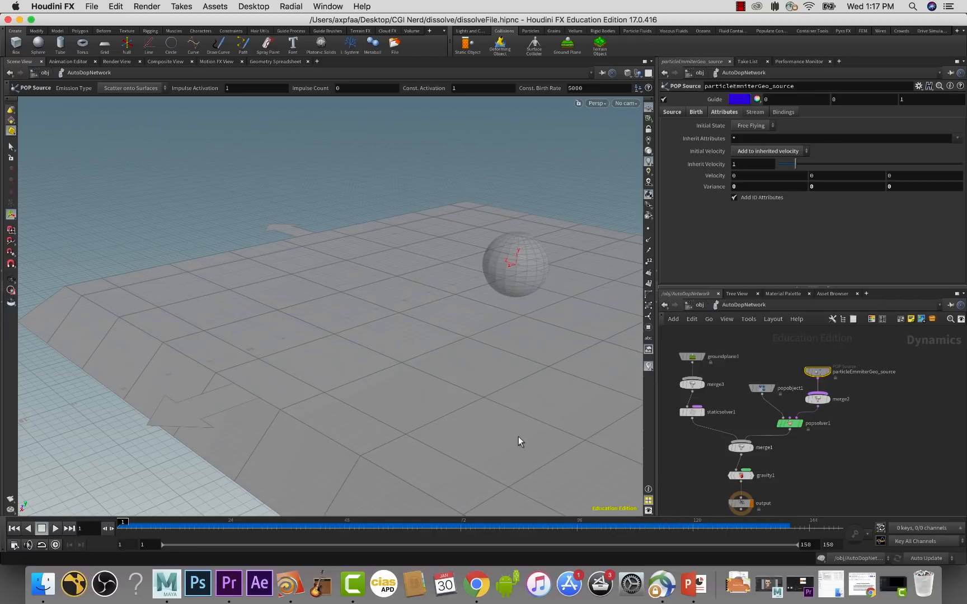
- Set the velocity Variance of particleEmmiterGeo_source to 1 on all three axes
{"action": "left_click", "coordinate": [788, 187]}
{"action": "type", "text": "1"}
{"action": "key", "text": "Tab"}
{"action": "type", "text": "1"}
{"action": "key", "text": "Tab"}
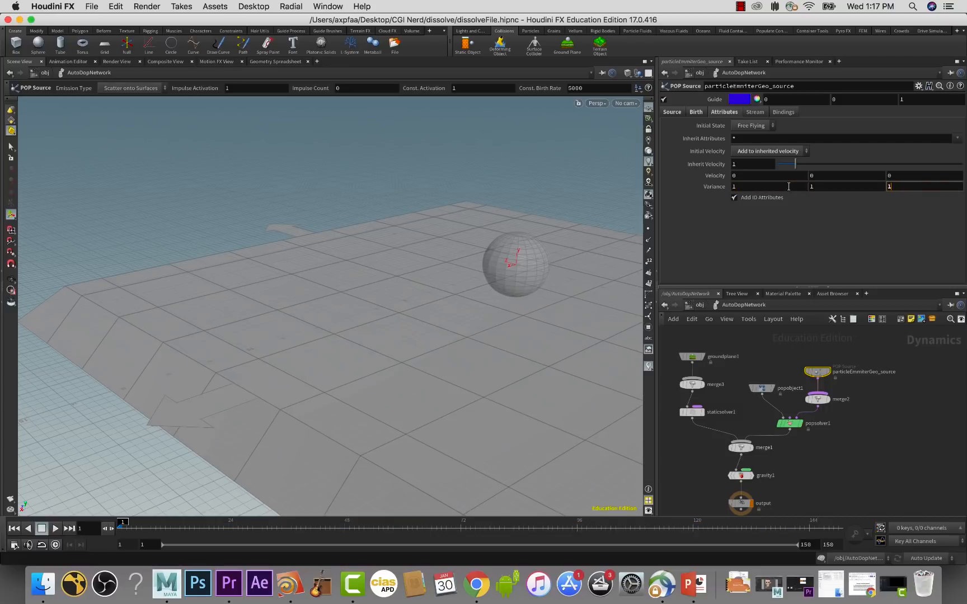
{"action": "key", "text": "Tab"}
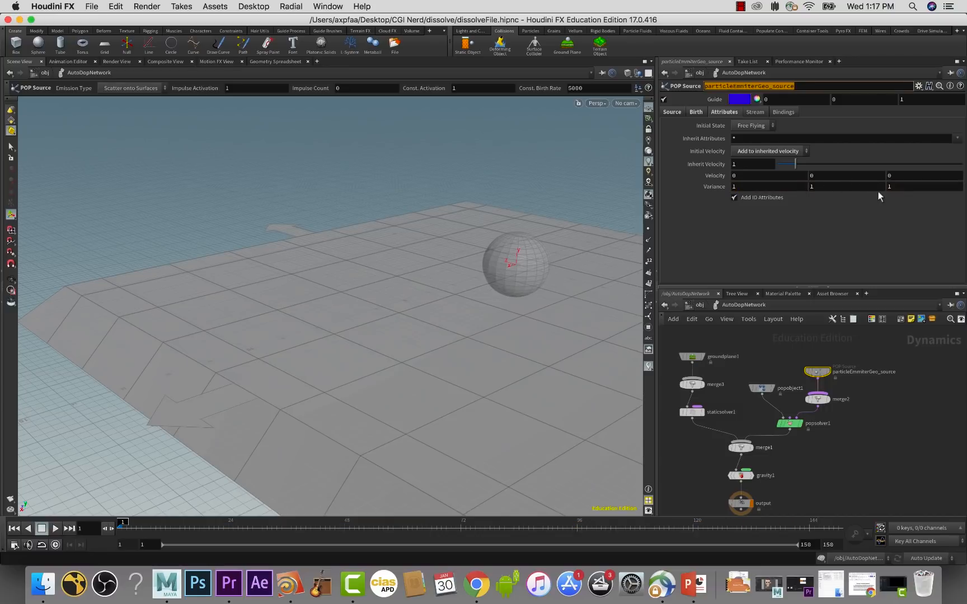
{"action": "left_click", "coordinate": [748, 188]}
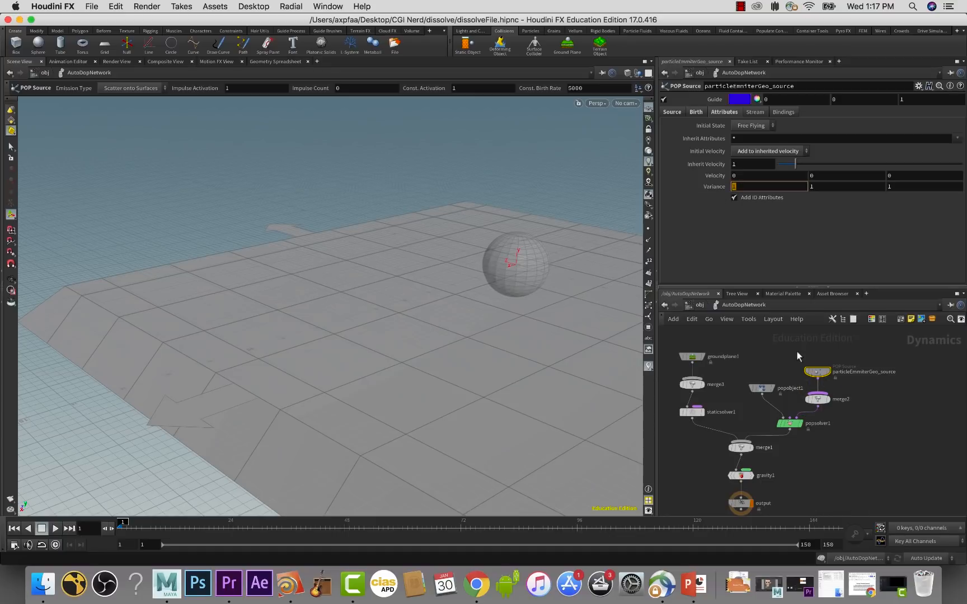
- Delete groundplane1, merge3 and staticsolver1 from AutoDopNetwork, and delete groundplane_object1 at the object level
{"action": "left_click", "coordinate": [762, 388]}
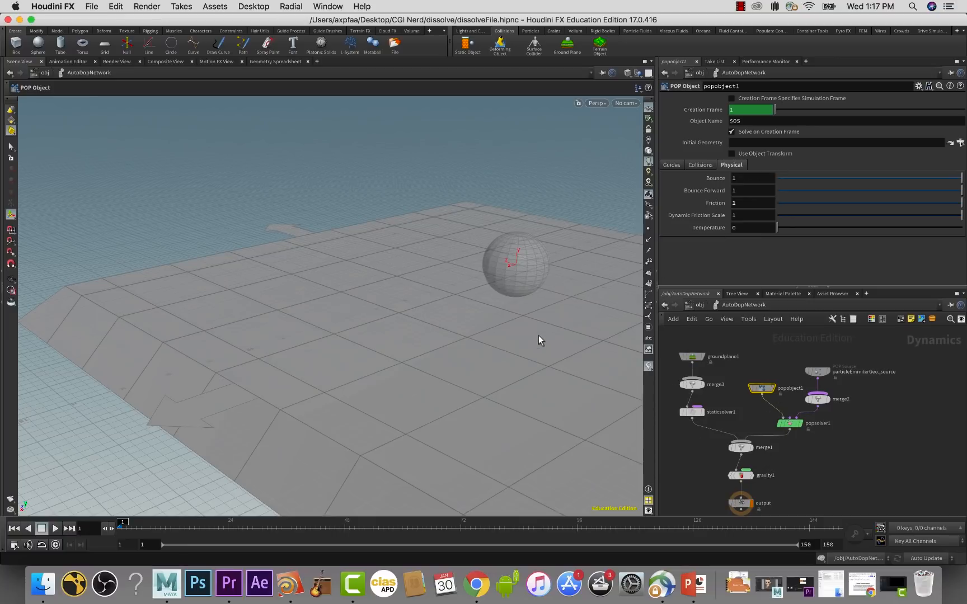
{"action": "left_click_drag", "start_coordinate": [687, 332], "coordinate": [688, 426]}
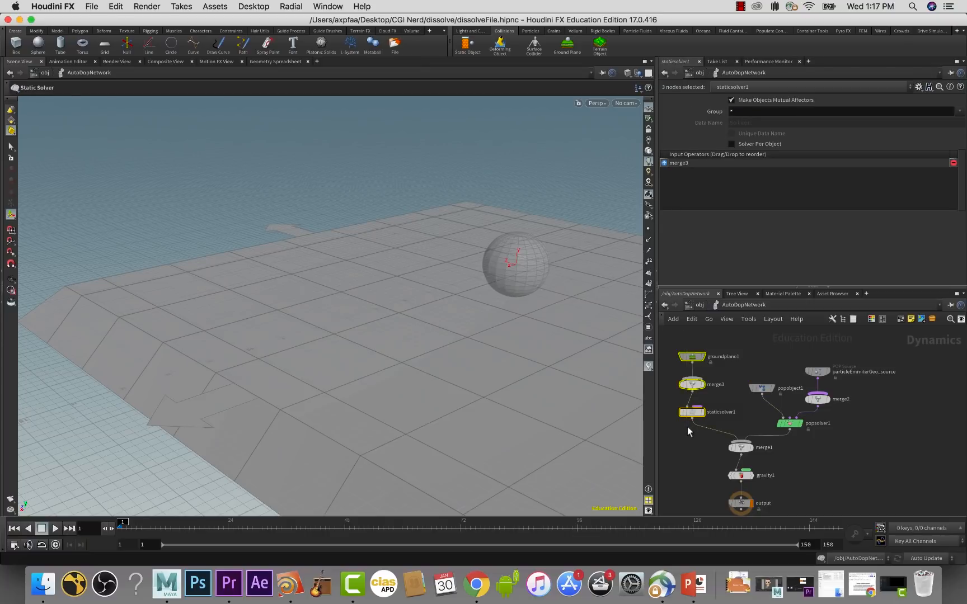
{"action": "key", "text": "Delete"}
{"action": "left_click", "coordinate": [699, 305]}
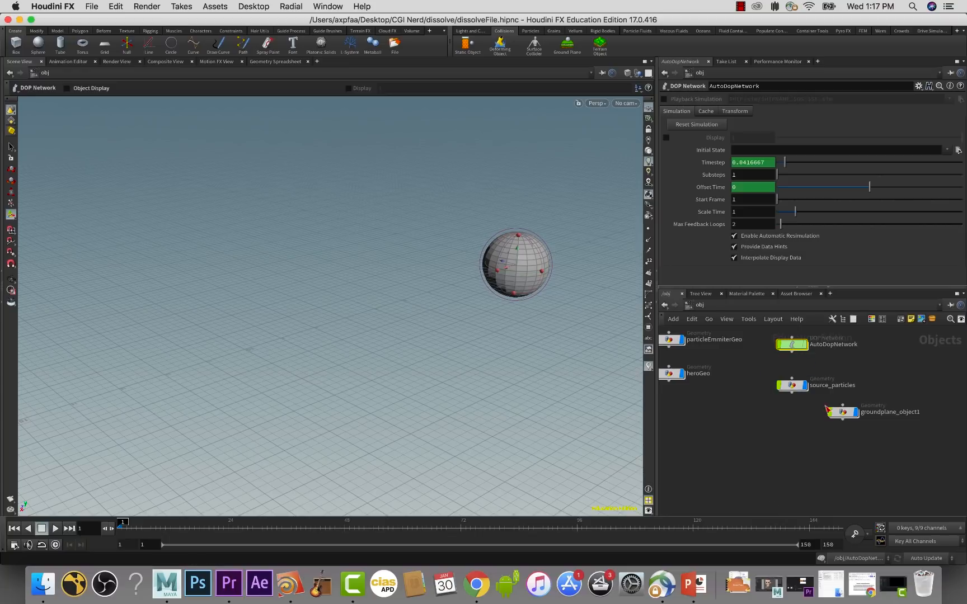
{"action": "left_click", "coordinate": [849, 414]}
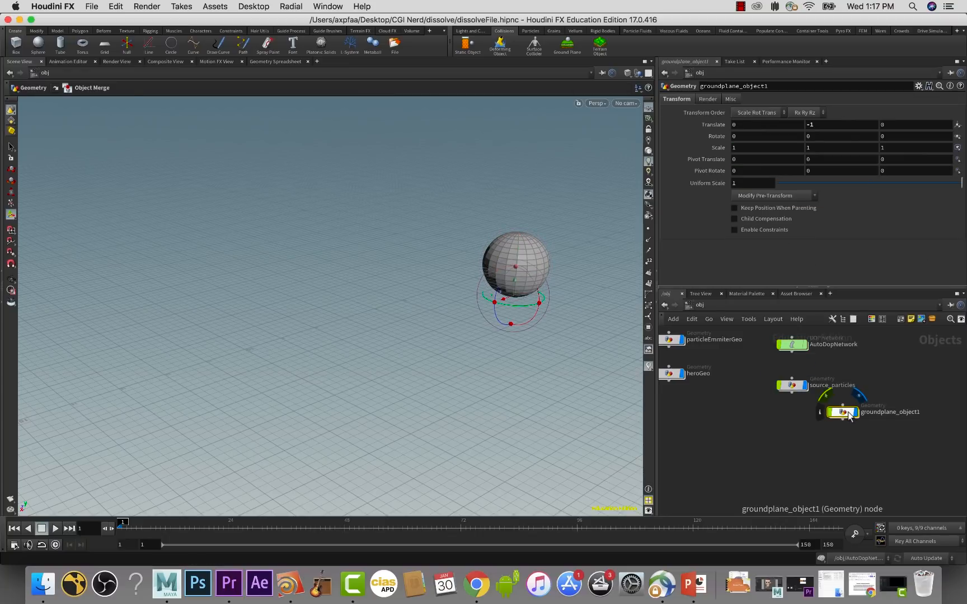
{"action": "key", "text": "Delete"}
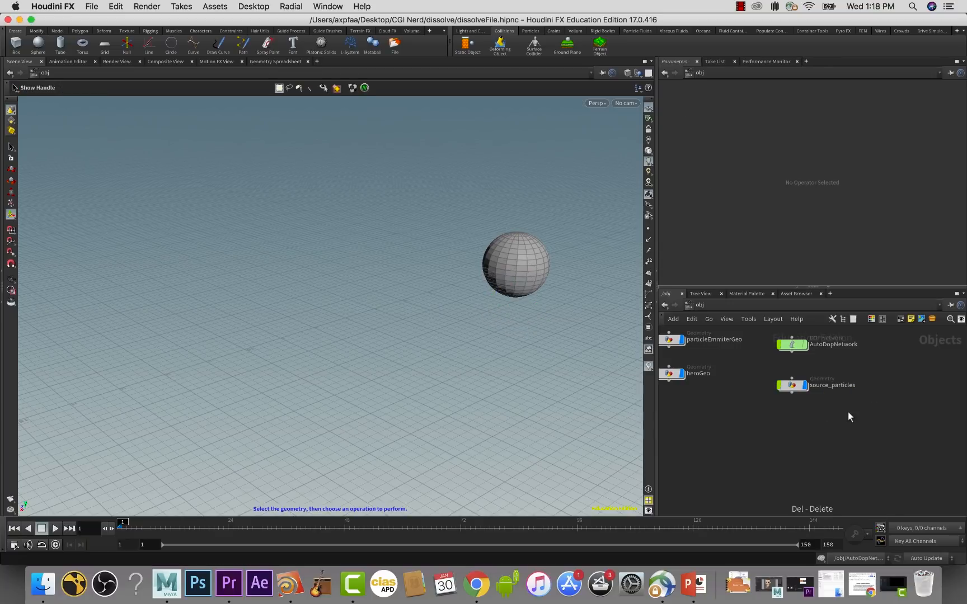
- Go back inside AutoDopNetwork, play the simulation without the ground plane and rewind it to frame 1
{"action": "double_click", "coordinate": [792, 345]}
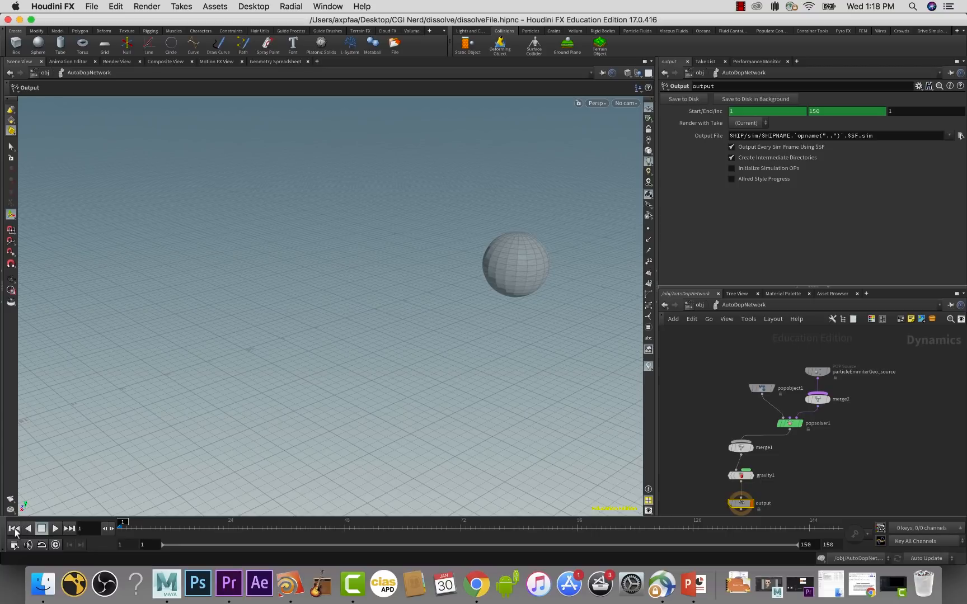
{"action": "left_click", "coordinate": [54, 529]}
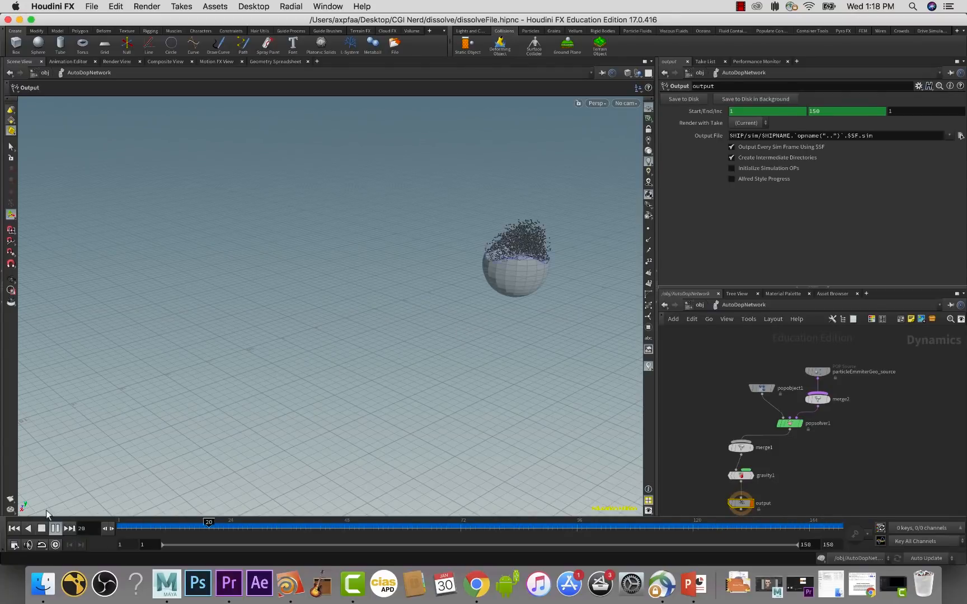
{"action": "left_click", "coordinate": [41, 528]}
{"action": "left_click", "coordinate": [16, 529]}
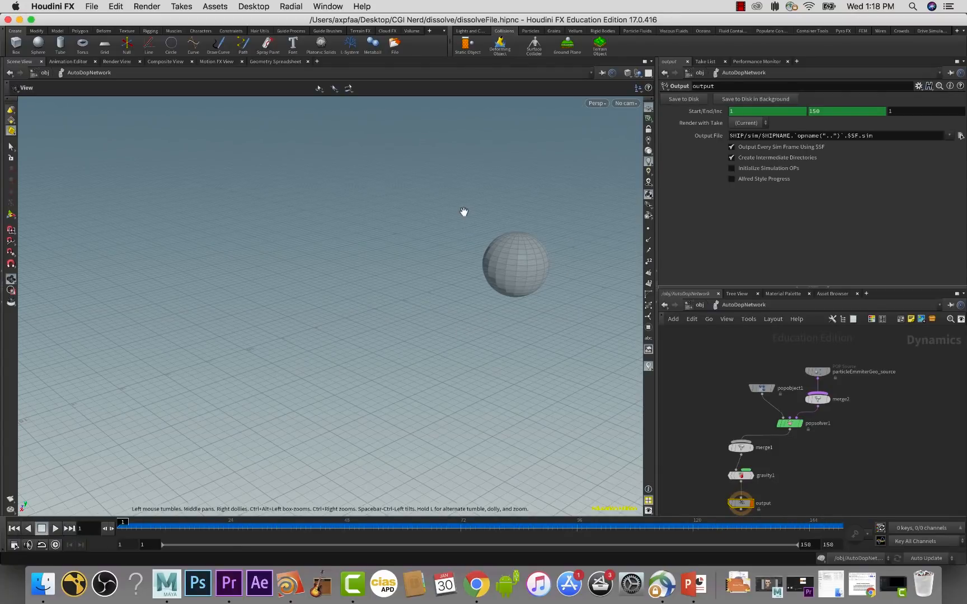
- Set the popsolver1 node's Min Substeps to 2 and Max Substeps to 3, and preview the simulation
{"action": "middle_click_drag", "start_coordinate": [464, 214], "coordinate": [359, 228], "text": "alt"}
{"action": "left_click", "coordinate": [789, 423]}
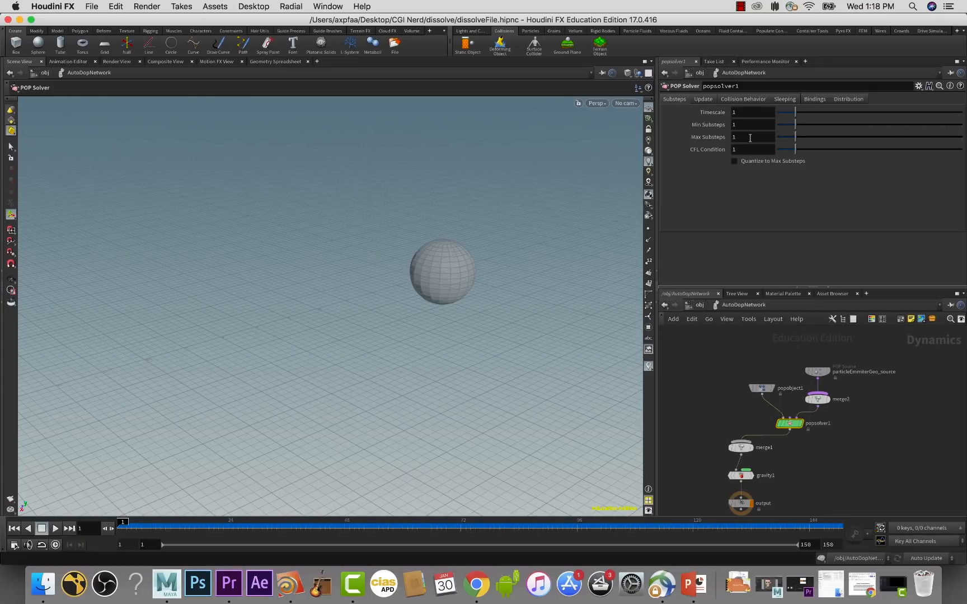
{"action": "left_click", "coordinate": [731, 126]}
{"action": "left_click", "coordinate": [751, 136]}
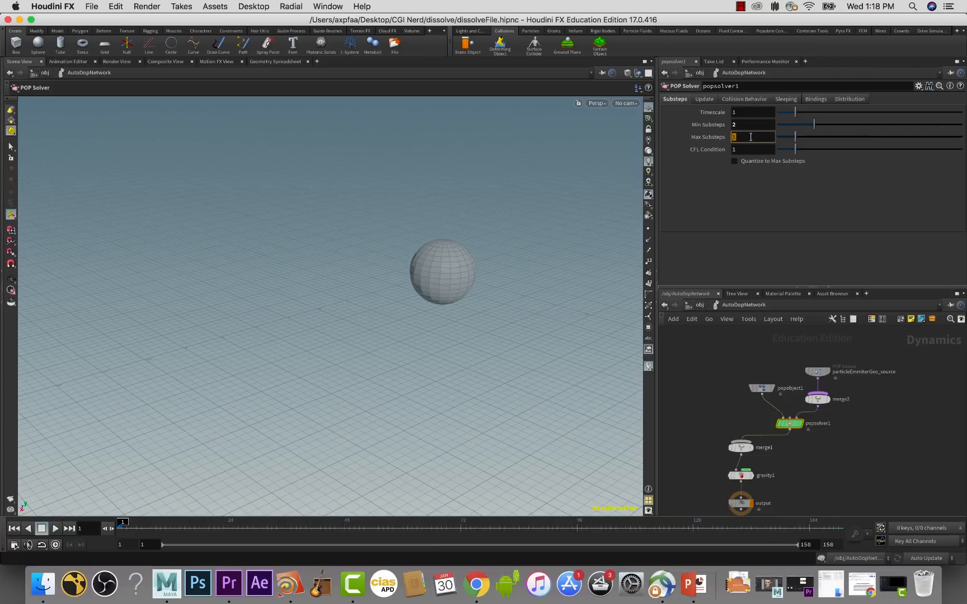
{"action": "type", "text": "3"}
{"action": "key", "text": "Return"}
{"action": "left_click", "coordinate": [56, 528]}
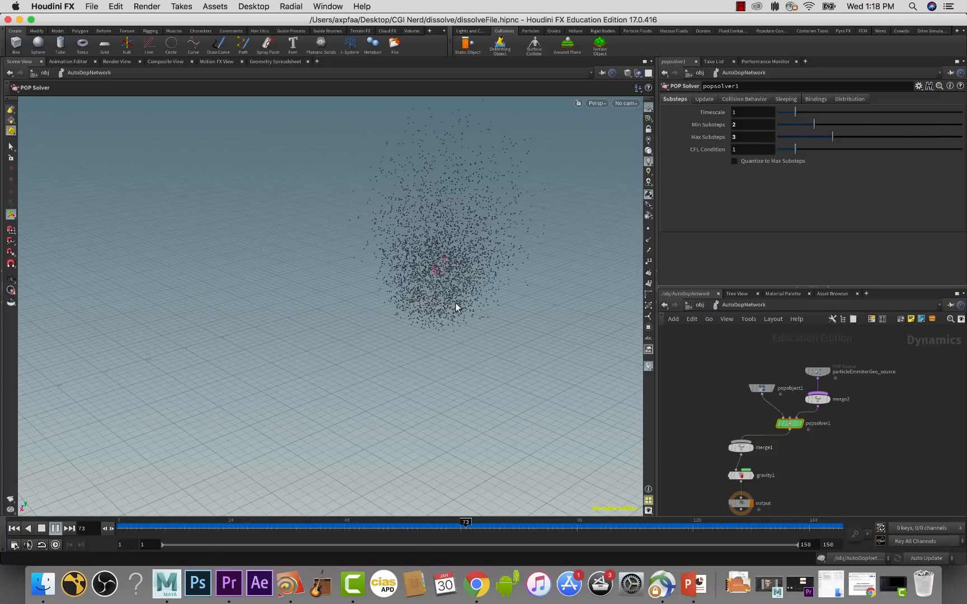
{"action": "left_click", "coordinate": [42, 528]}
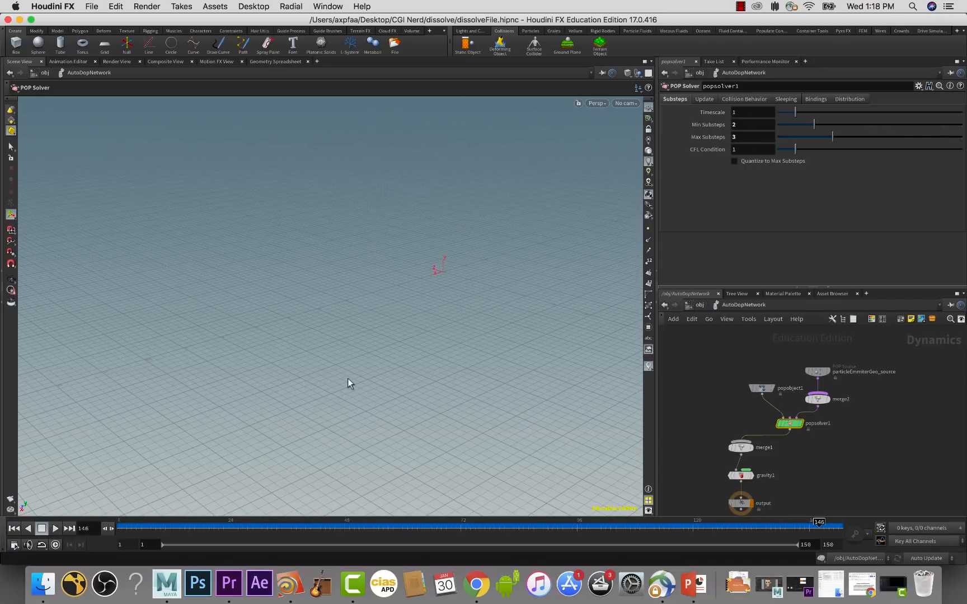
- Review the update, collision behavior, sleeping, bindings and distribution settings of popsolver1, ending on its substeps
{"action": "left_click", "coordinate": [708, 99]}
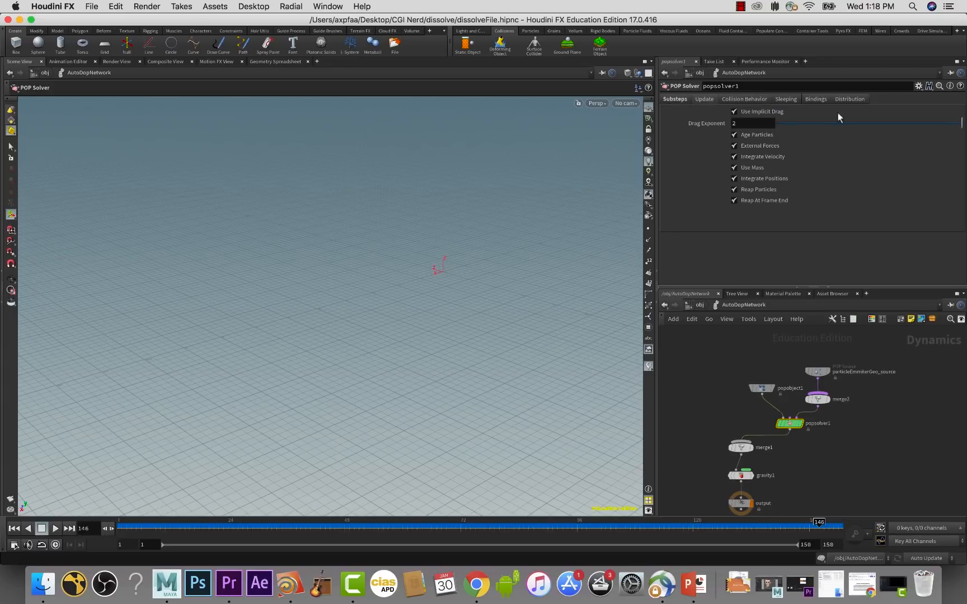
{"action": "left_click", "coordinate": [733, 99]}
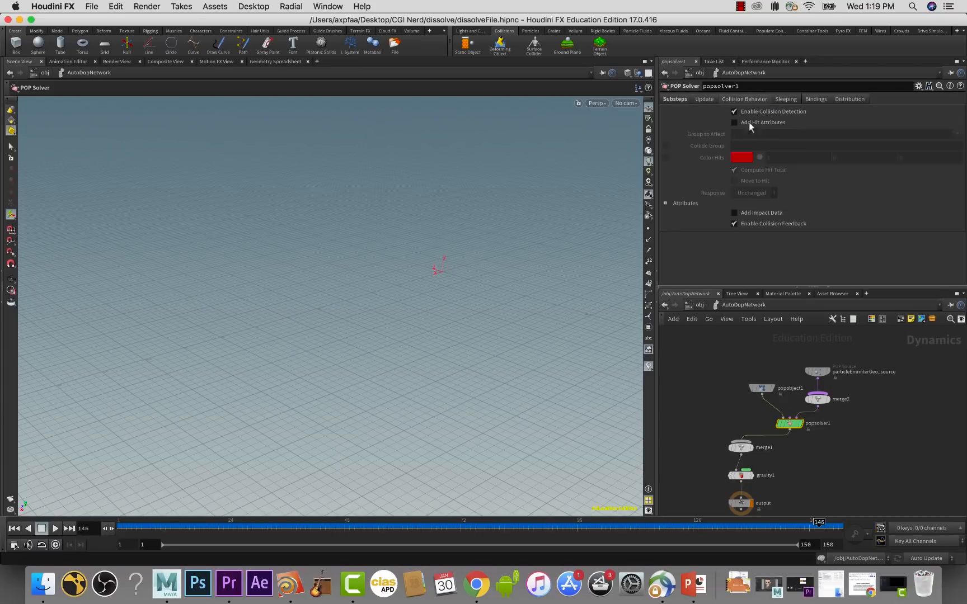
{"action": "left_click", "coordinate": [785, 100]}
{"action": "left_click", "coordinate": [811, 99]}
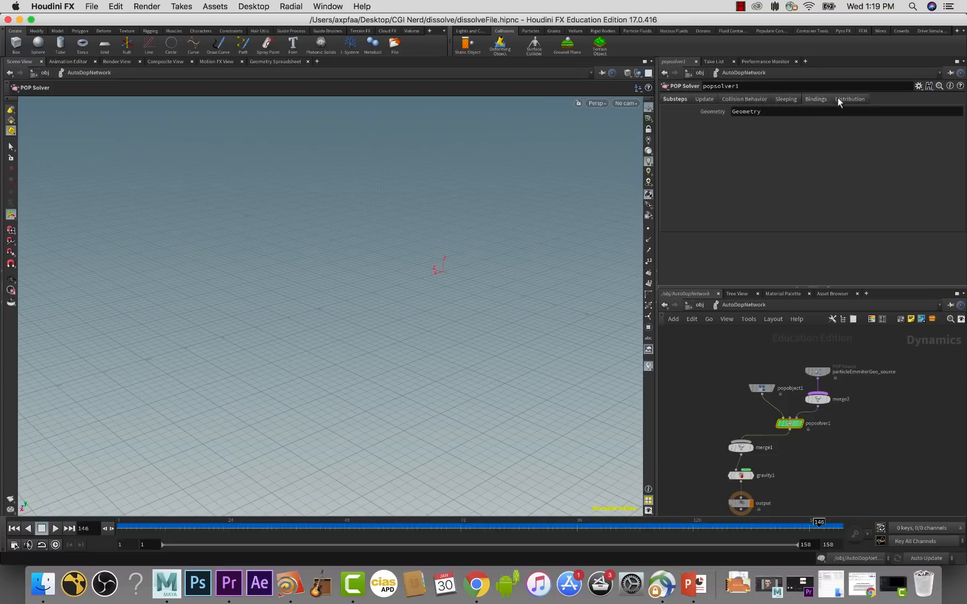
{"action": "left_click", "coordinate": [848, 99]}
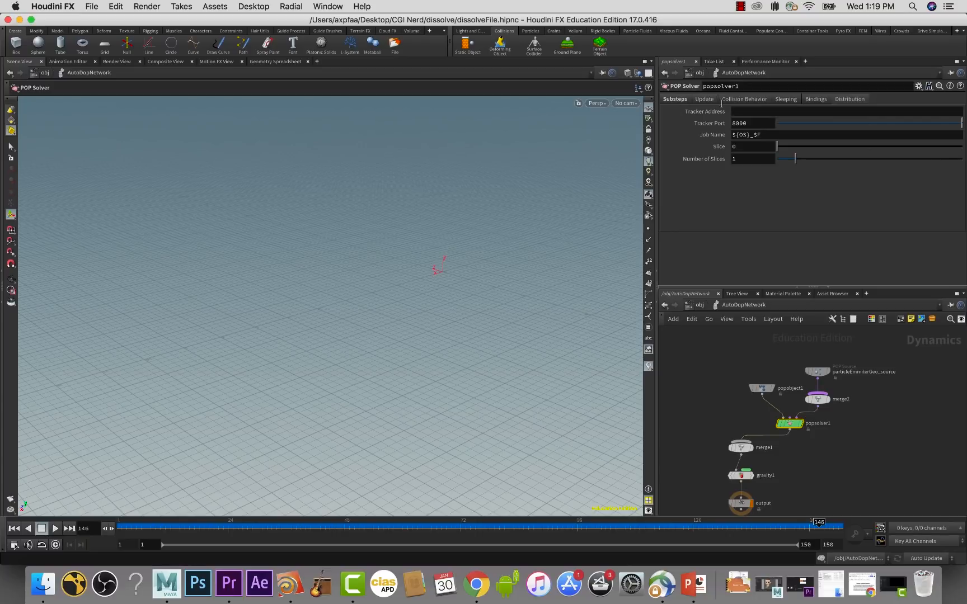
{"action": "left_click", "coordinate": [666, 99]}
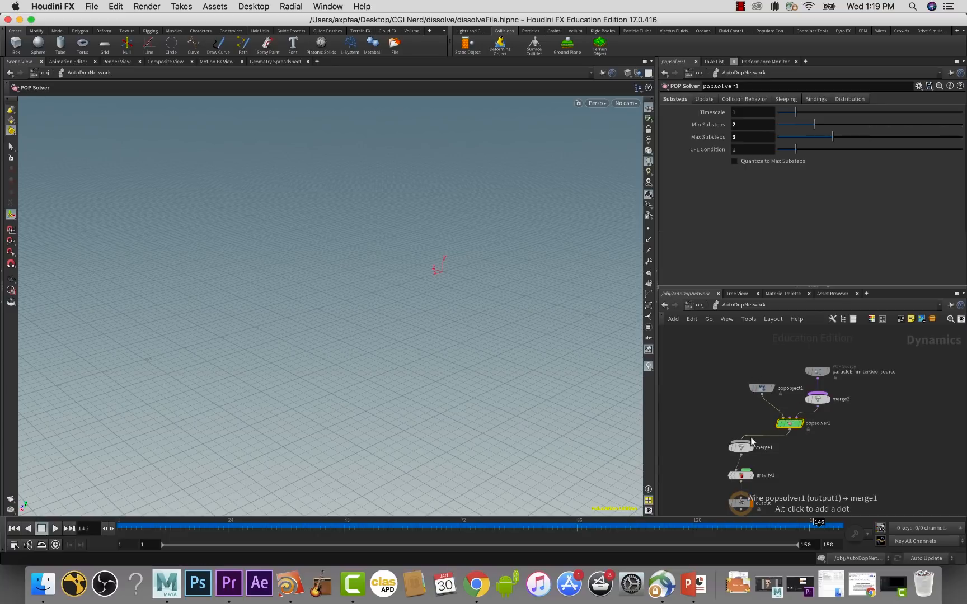
- Rearrange popsolver1, popobject1, particleEmmiterGeo_source and merge2 to make room in the particle network
{"action": "left_click_drag", "start_coordinate": [790, 426], "coordinate": [739, 384]}
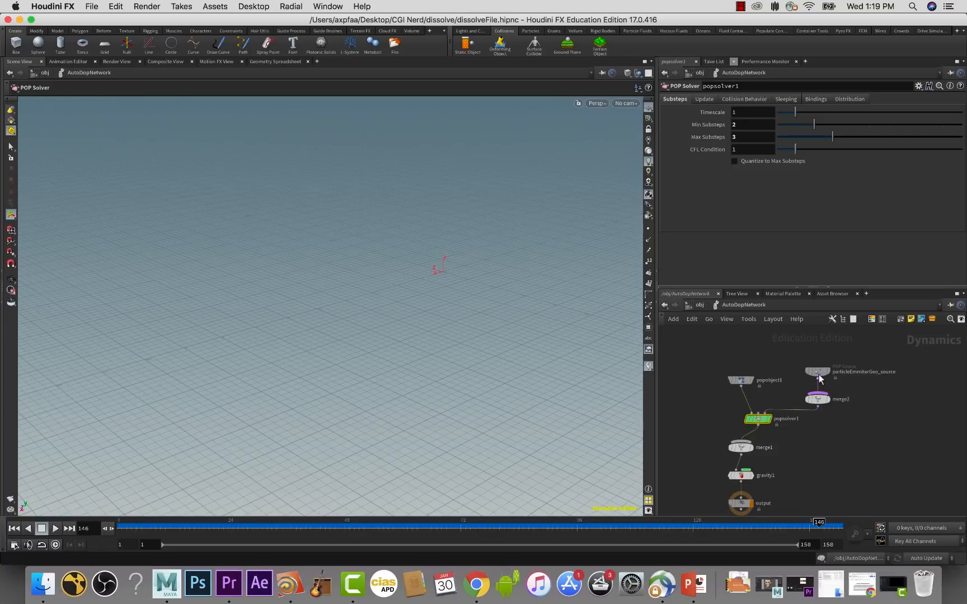
{"action": "left_click_drag", "start_coordinate": [819, 374], "coordinate": [811, 359]}
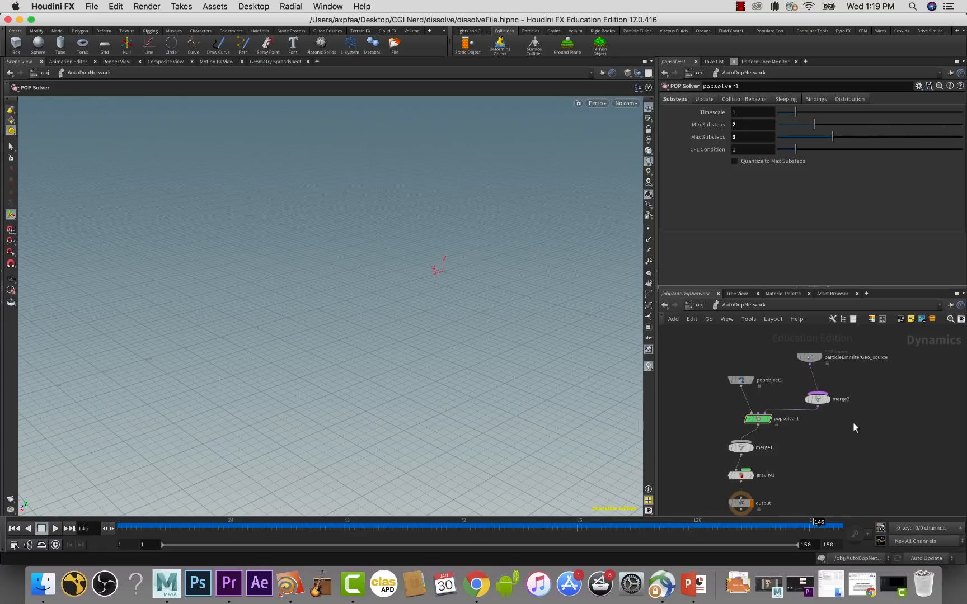
{"action": "left_click_drag", "start_coordinate": [820, 404], "coordinate": [821, 391]}
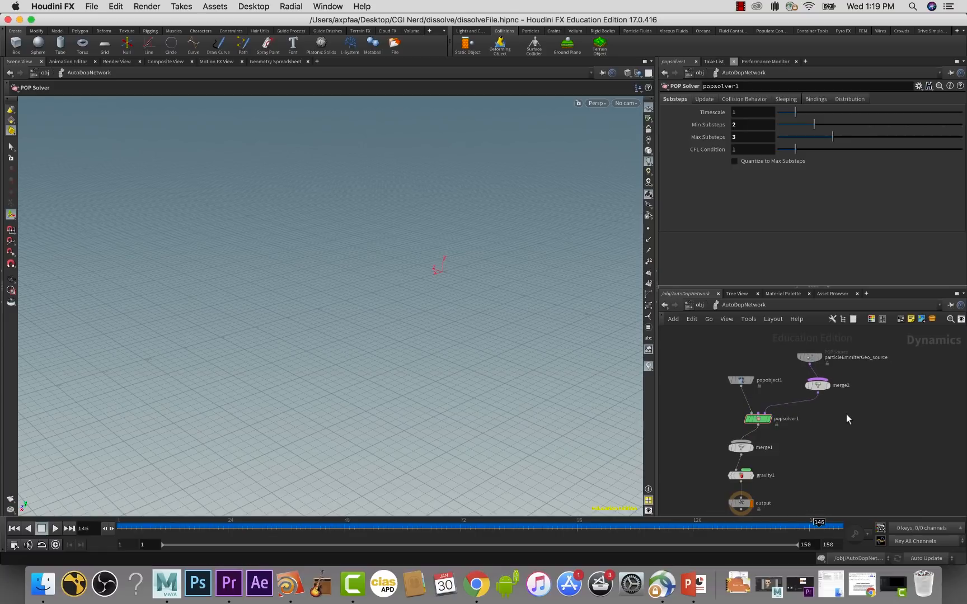
- Add a POP Axis Force node between particleEmmiterGeo_source and merge2
{"action": "key", "text": "Tab"}
{"action": "mouse_move", "coordinate": [864, 424]}
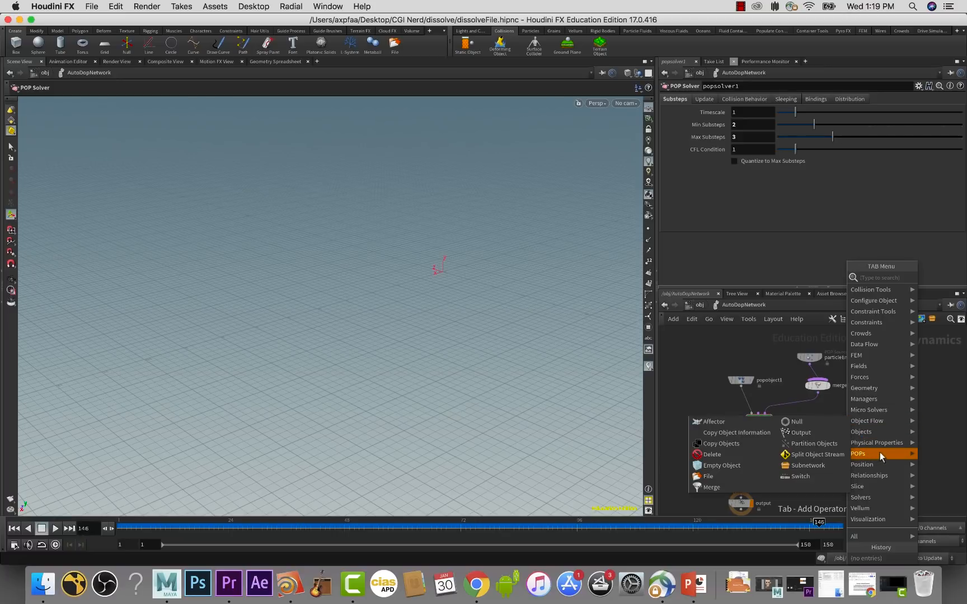
{"action": "mouse_move", "coordinate": [879, 453]}
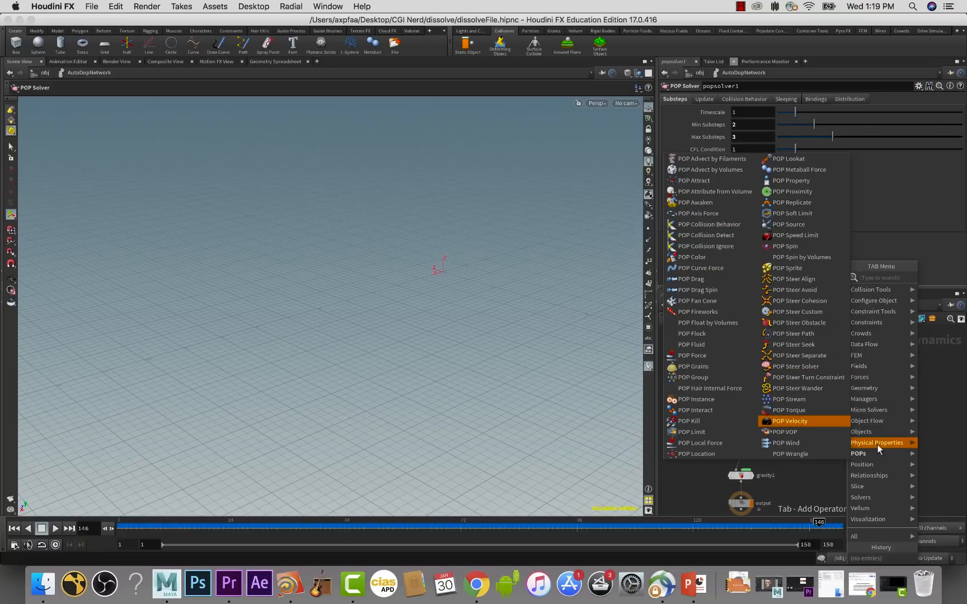
{"action": "type", "text": "p"}
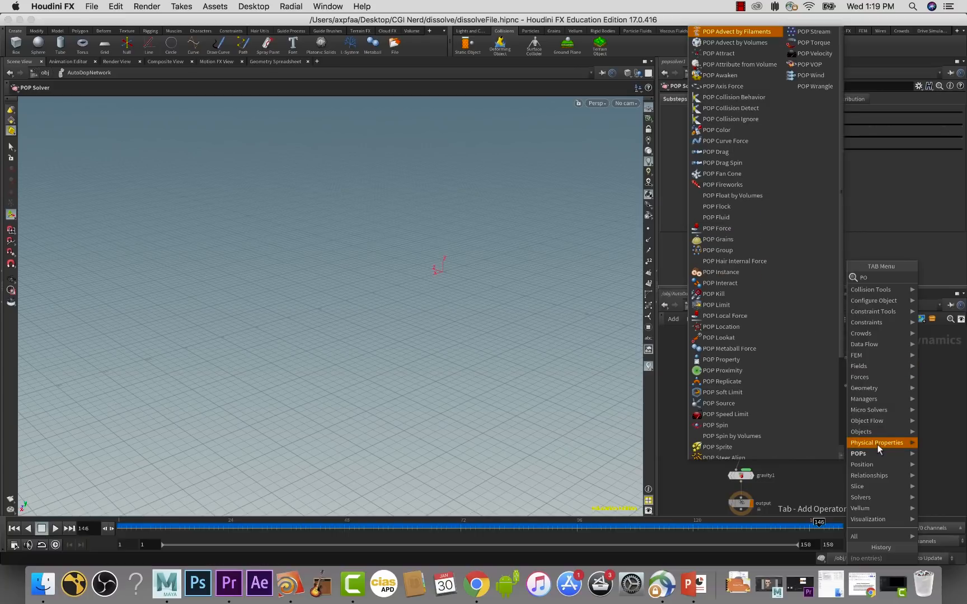
{"action": "type", "text": "opa"}
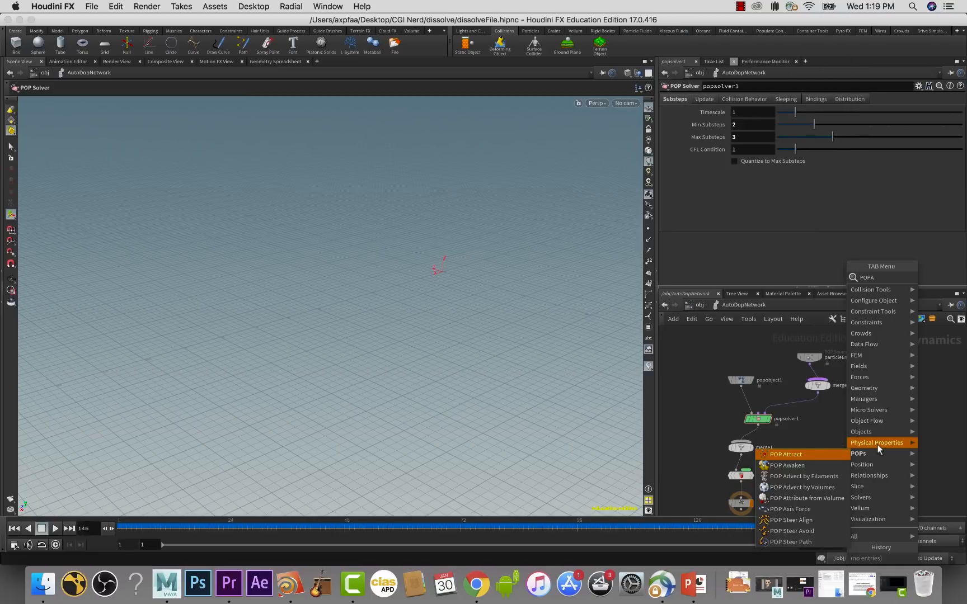
{"action": "type", "text": "x"}
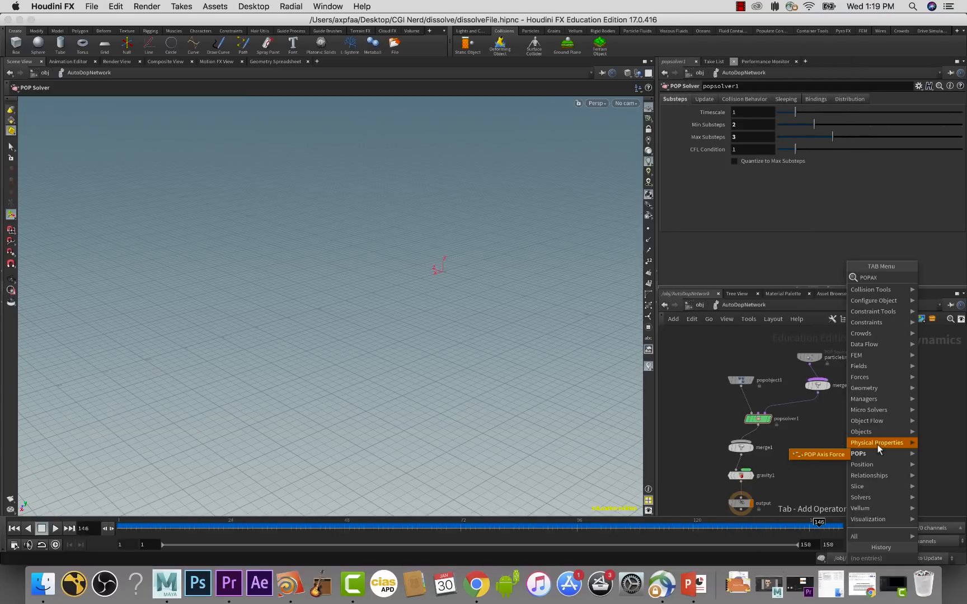
{"action": "left_click", "coordinate": [827, 455]}
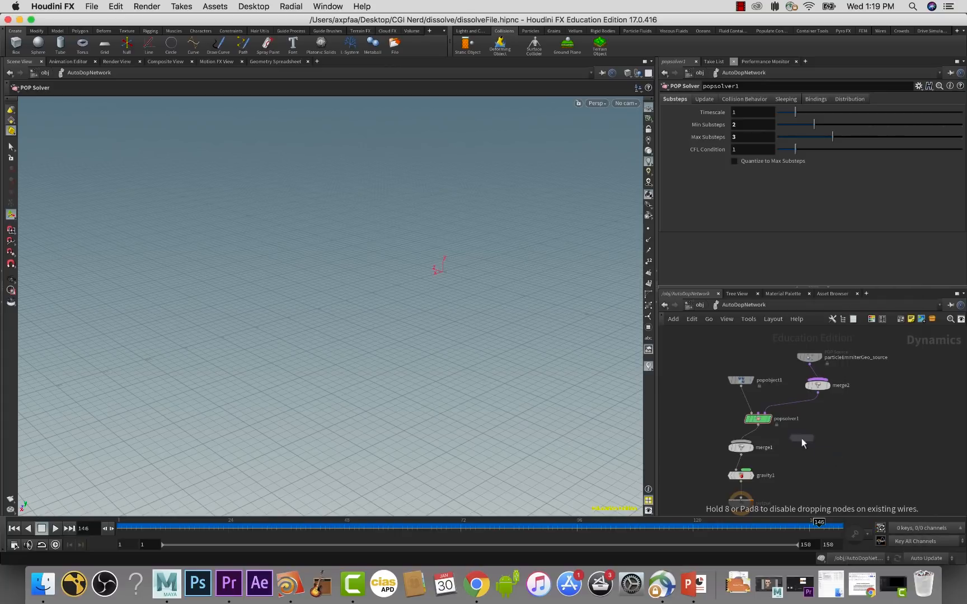
{"action": "left_click", "coordinate": [818, 391]}
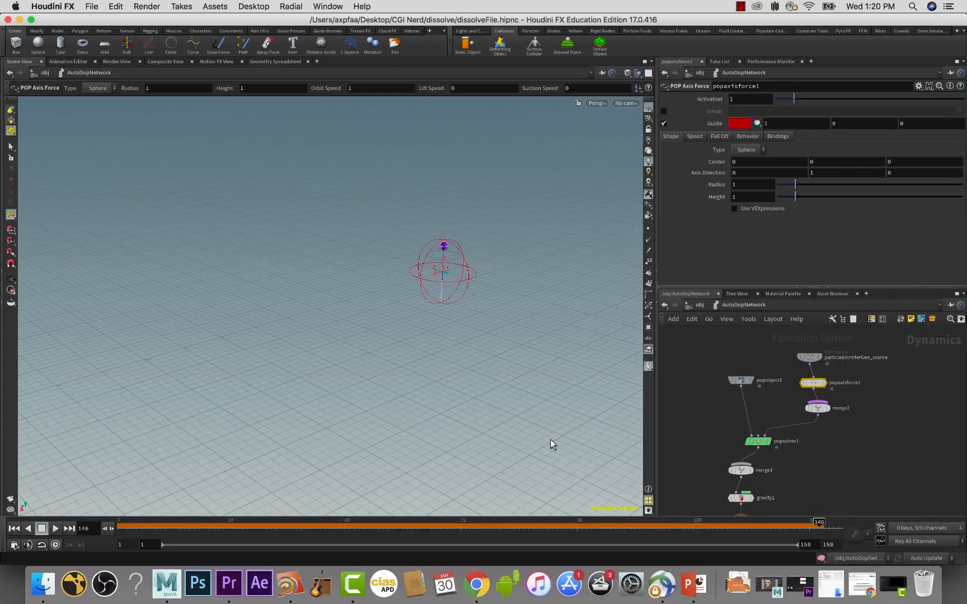
- Play the simulation from frame 1 with the axis force in place and stop it
{"action": "left_click", "coordinate": [14, 528]}
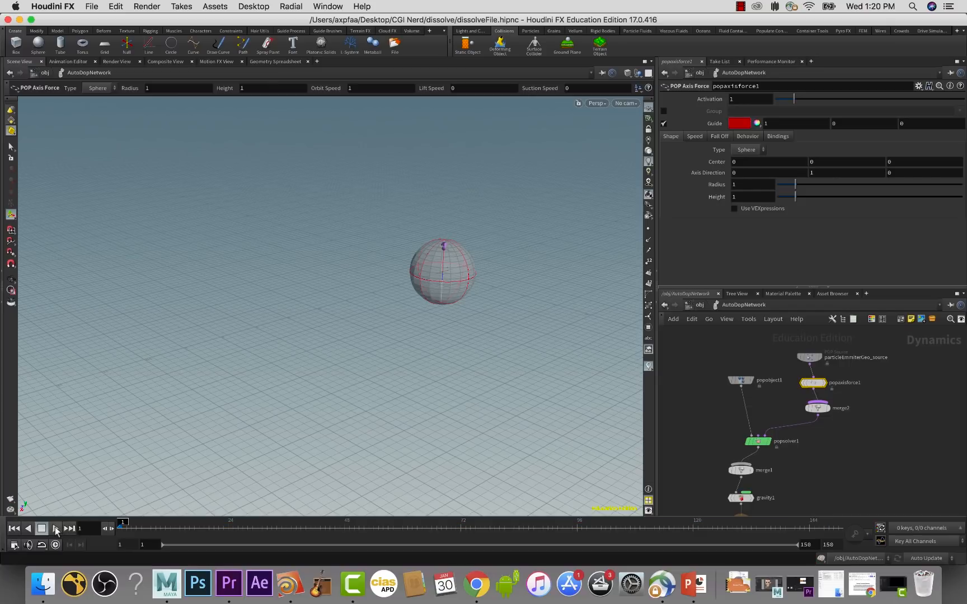
{"action": "left_click", "coordinate": [56, 529]}
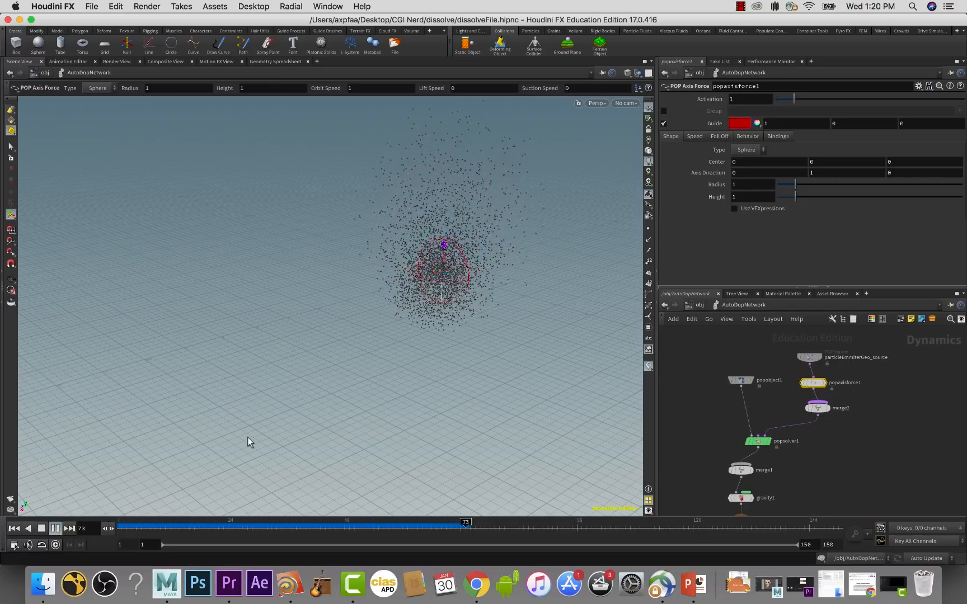
{"action": "left_click", "coordinate": [42, 527]}
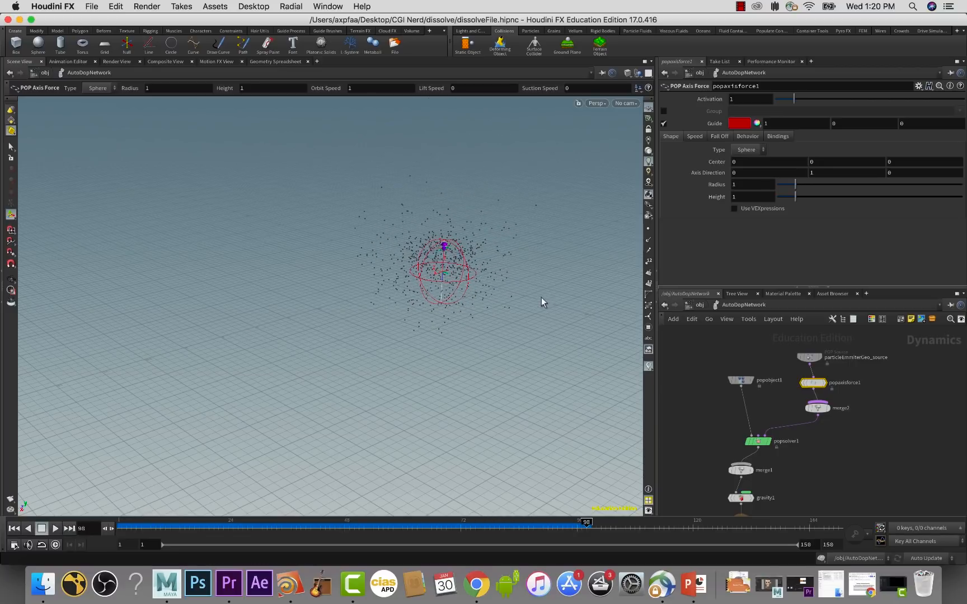
- Play the axis-force simulation from frame 1 in the top view, stop it and return to the first frame
{"action": "left_click_drag", "start_coordinate": [500, 334], "coordinate": [498, 421]}
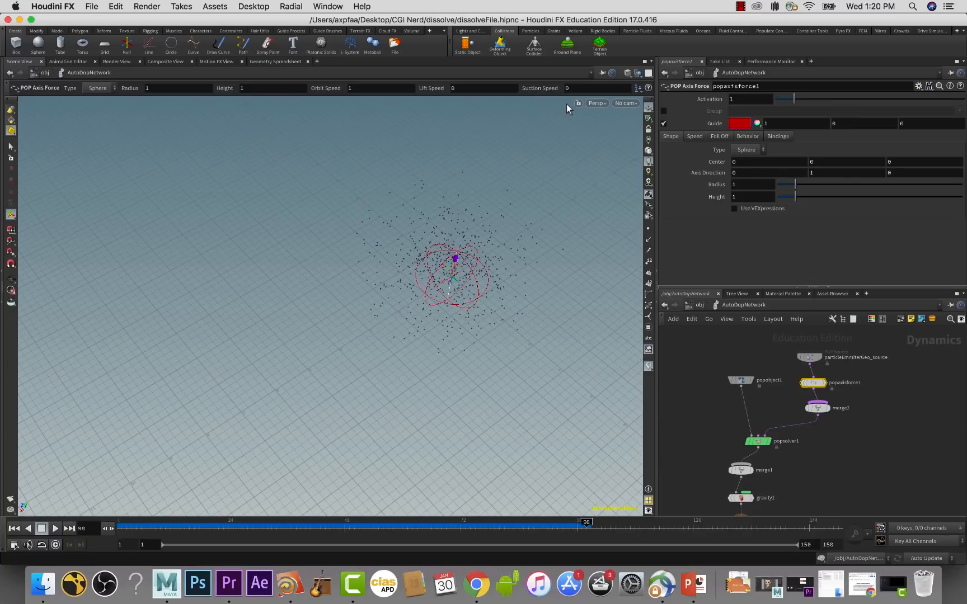
{"action": "key", "text": "ctrl+3"}
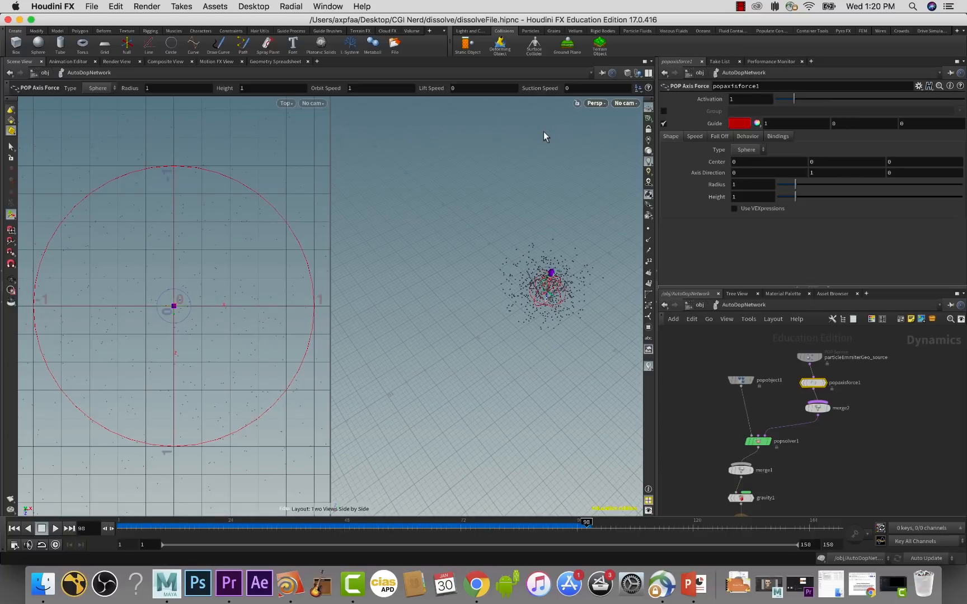
{"action": "key", "text": "ctrl+1"}
{"action": "key", "text": "Escape"}
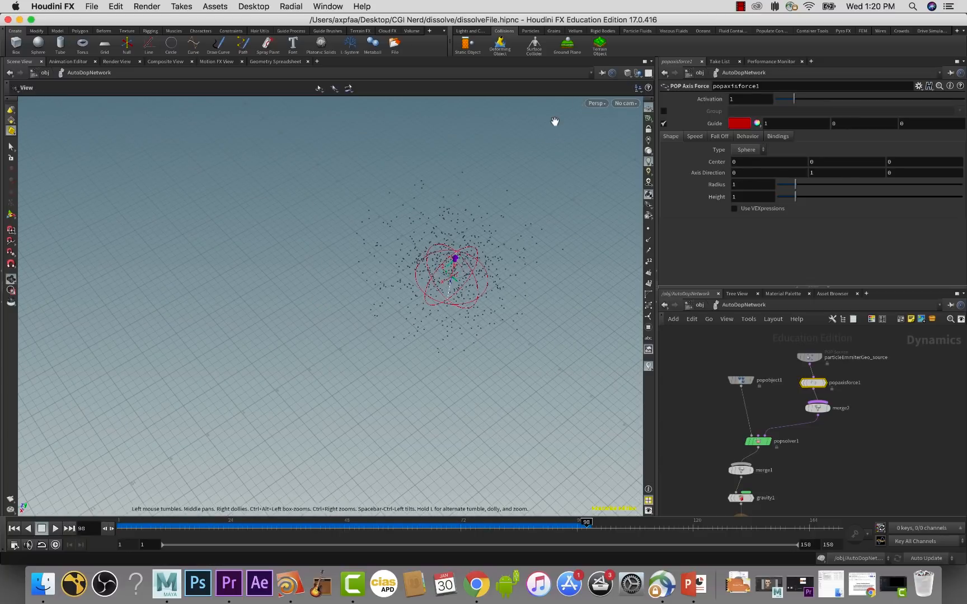
{"action": "key", "text": "space+2"}
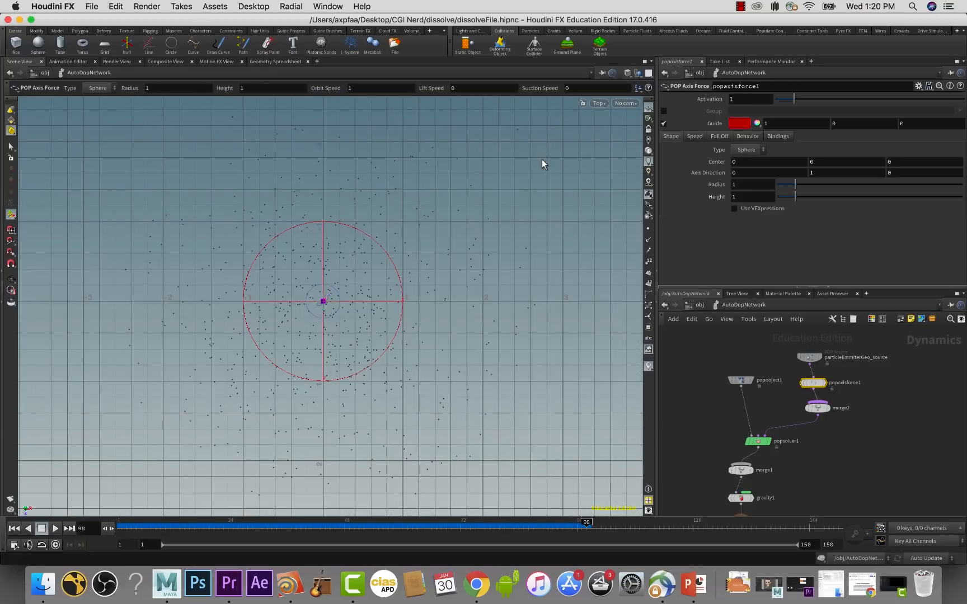
{"action": "left_click", "coordinate": [13, 529]}
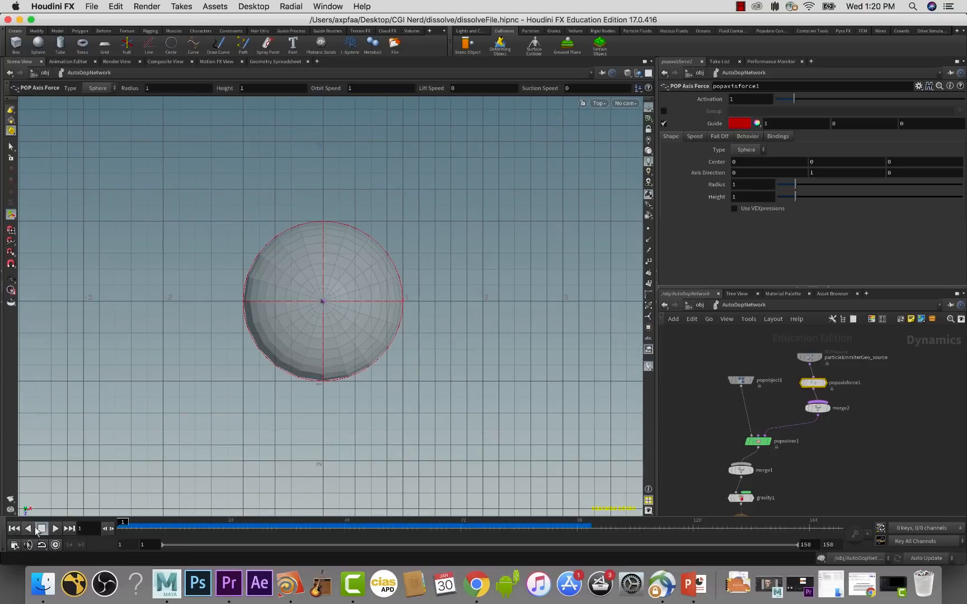
{"action": "left_click", "coordinate": [56, 528]}
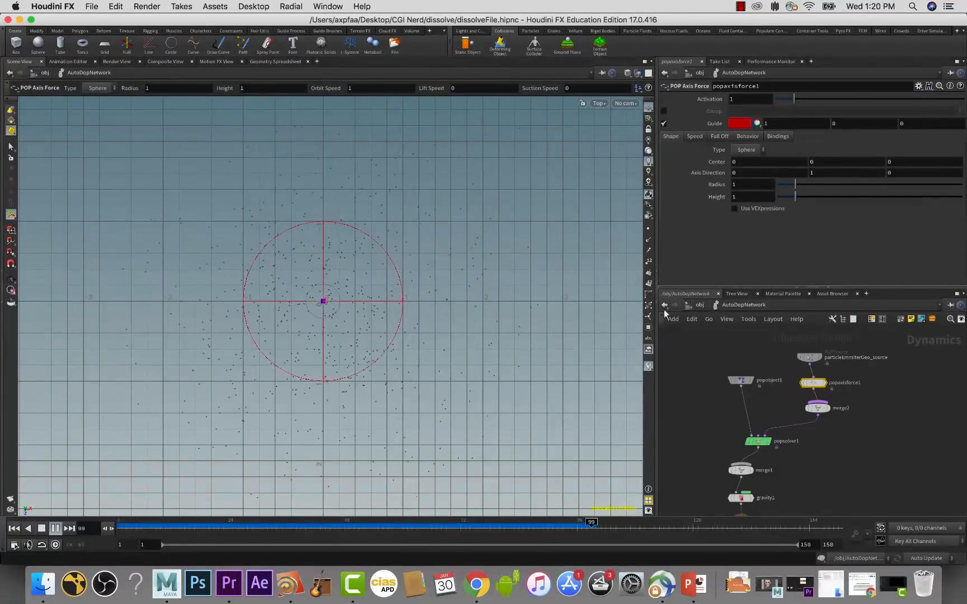
{"action": "left_click", "coordinate": [41, 529]}
{"action": "left_click", "coordinate": [14, 528]}
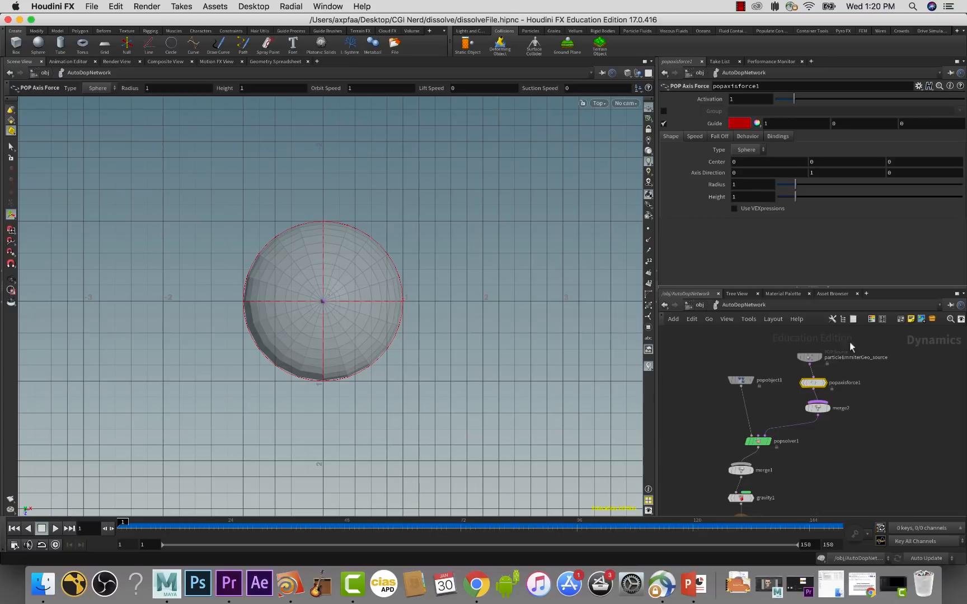
- Bypass popaxisforce1, play the simulation without the axis force for comparison, and return to frame 1
{"action": "mouse_move", "coordinate": [802, 385]}
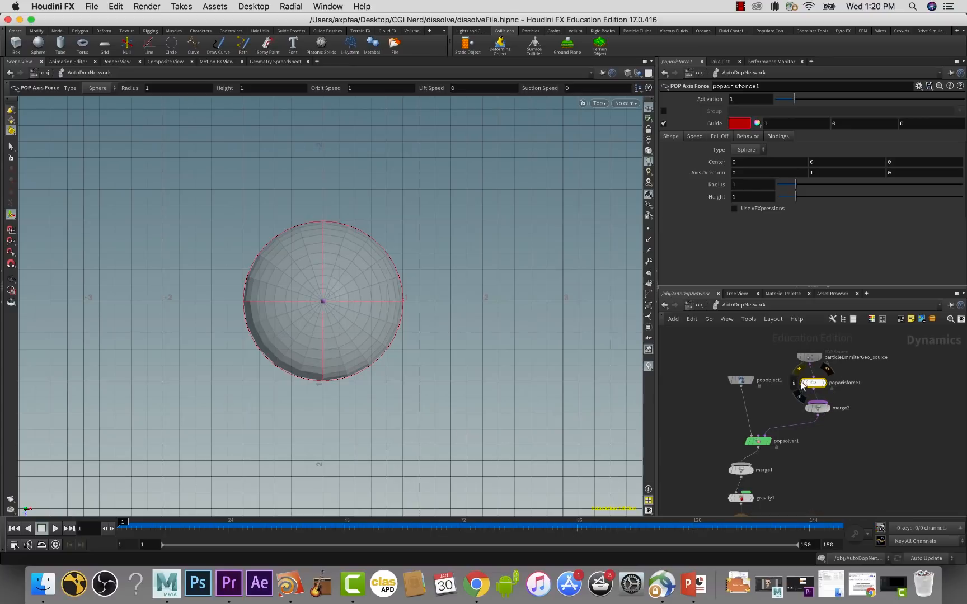
{"action": "left_click", "coordinate": [807, 384]}
{"action": "left_click", "coordinate": [806, 384]}
{"action": "left_click", "coordinate": [806, 384]}
{"action": "left_click", "coordinate": [803, 384]}
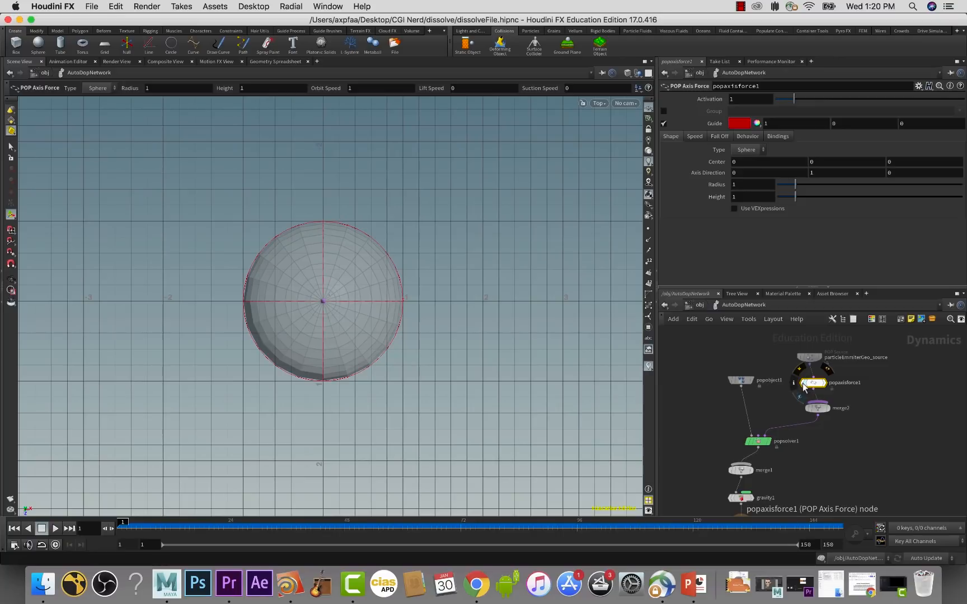
{"action": "left_click", "coordinate": [803, 384]}
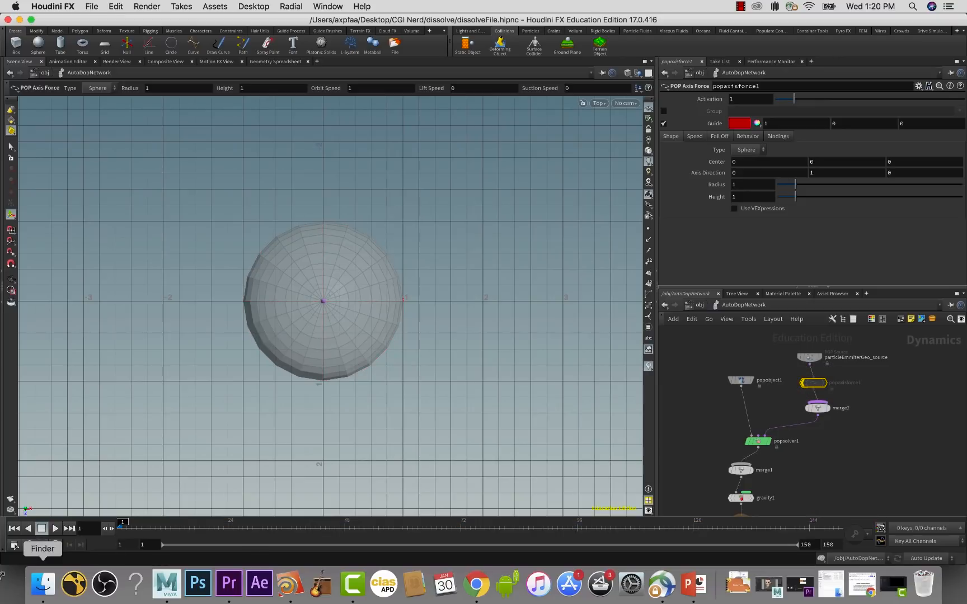
{"action": "left_click", "coordinate": [55, 529]}
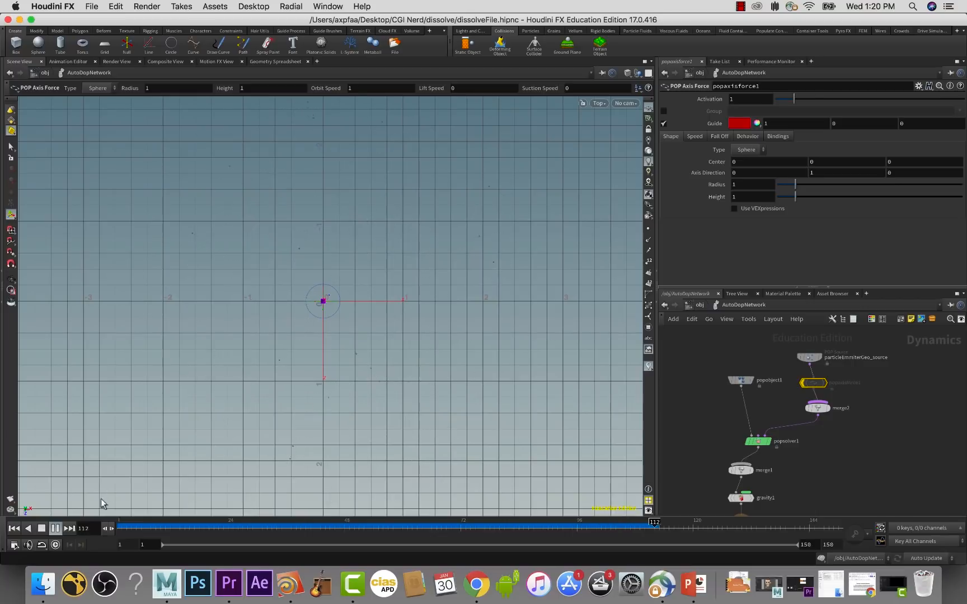
{"action": "left_click", "coordinate": [55, 529]}
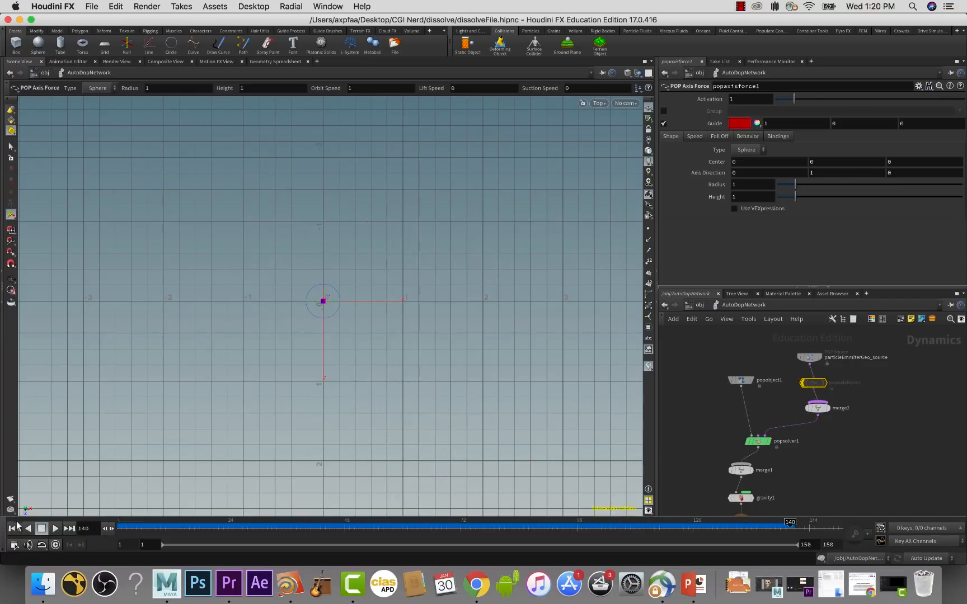
{"action": "left_click", "coordinate": [14, 528]}
- Re-enable popaxisforce1, replay the simulation from frame 1 and stop it
{"action": "left_click", "coordinate": [804, 381]}
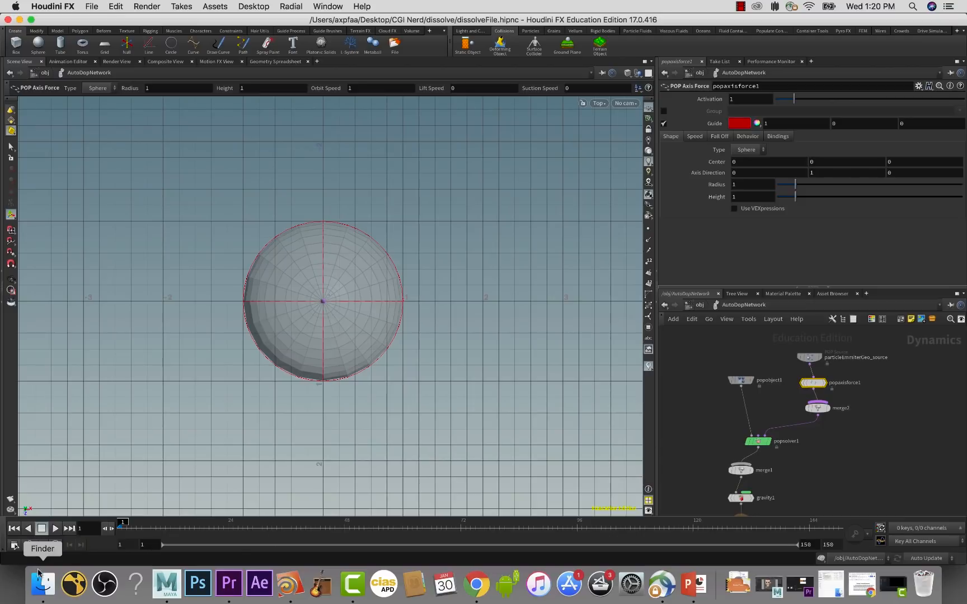
{"action": "left_click", "coordinate": [55, 528]}
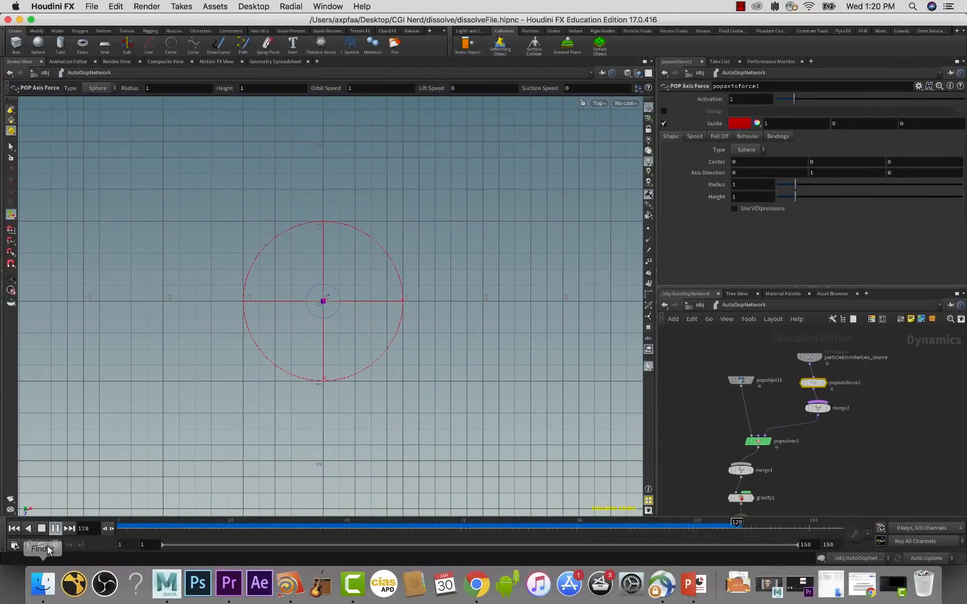
{"action": "left_click", "coordinate": [40, 528]}
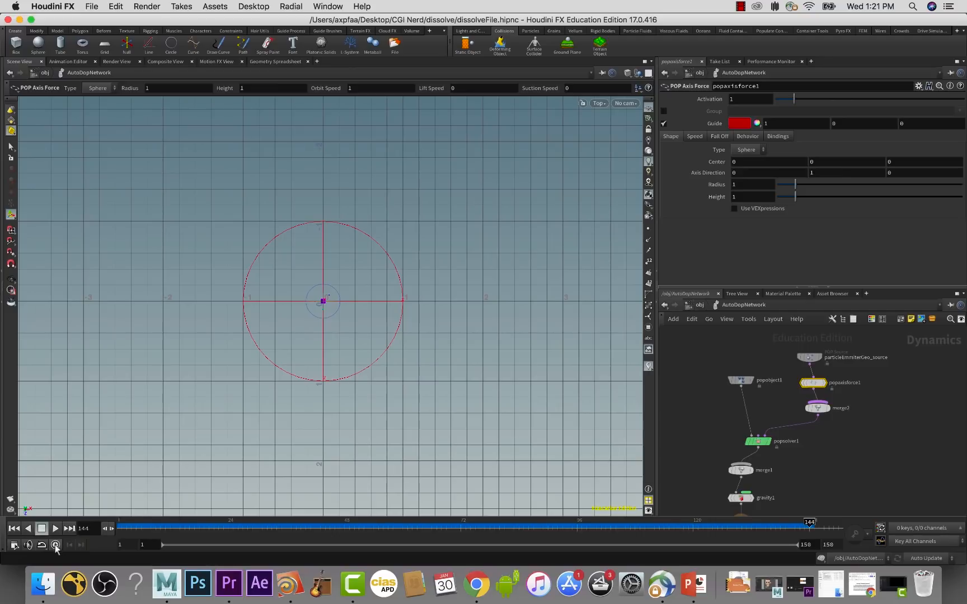
- Try a radius of 1.71 and a larger height on popaxisforce1 in the perspective view, and undo both changes
{"action": "key", "text": "space+1"}
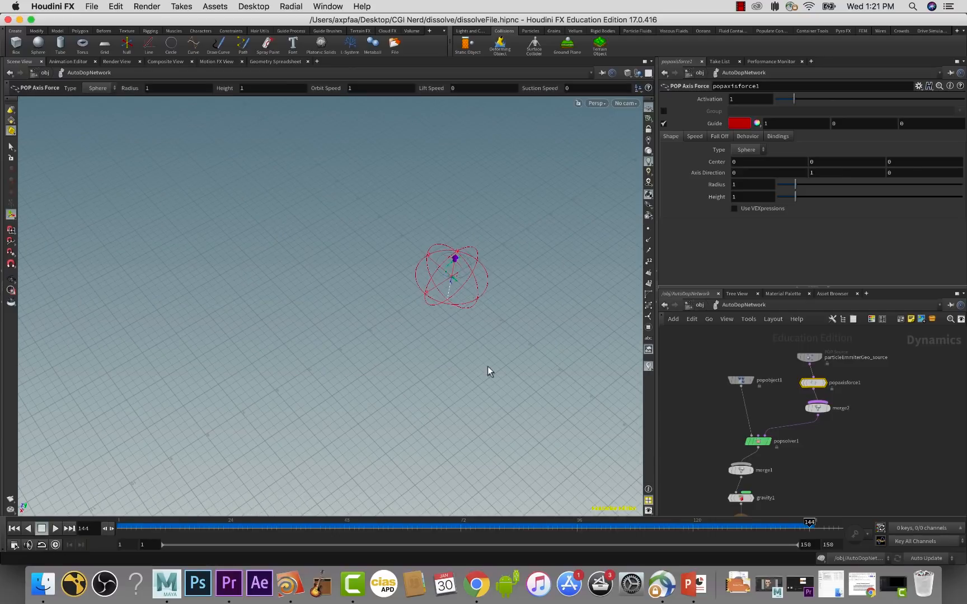
{"action": "left_click_drag", "start_coordinate": [533, 283], "coordinate": [515, 265], "text": "alt"}
{"action": "middle_click_drag", "start_coordinate": [514, 281], "coordinate": [467, 252], "text": "alt"}
{"action": "scroll", "coordinate": [467, 252], "scroll_direction": "up", "scroll_amount": 10}
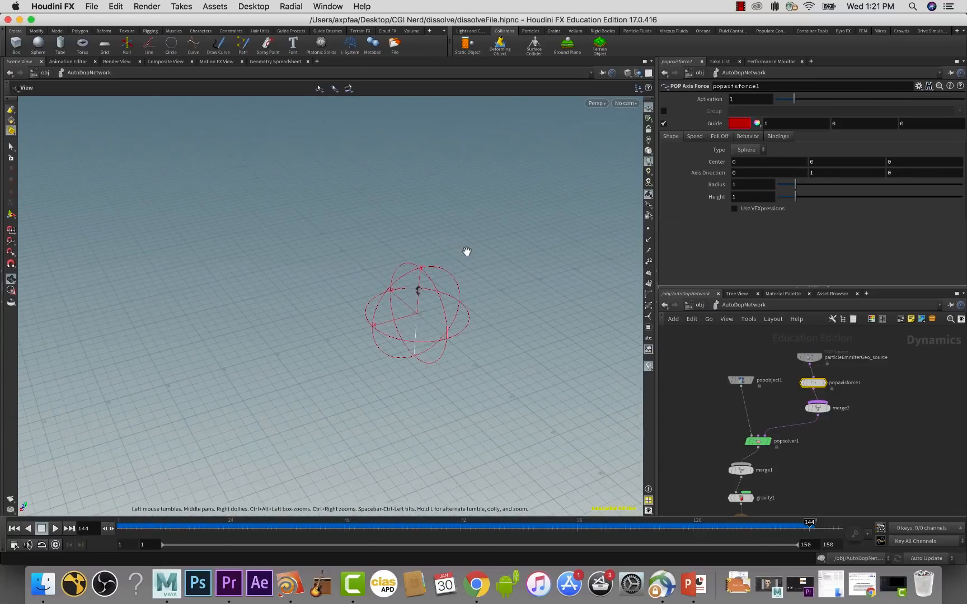
{"action": "left_click_drag", "start_coordinate": [512, 298], "coordinate": [485, 284], "text": "alt"}
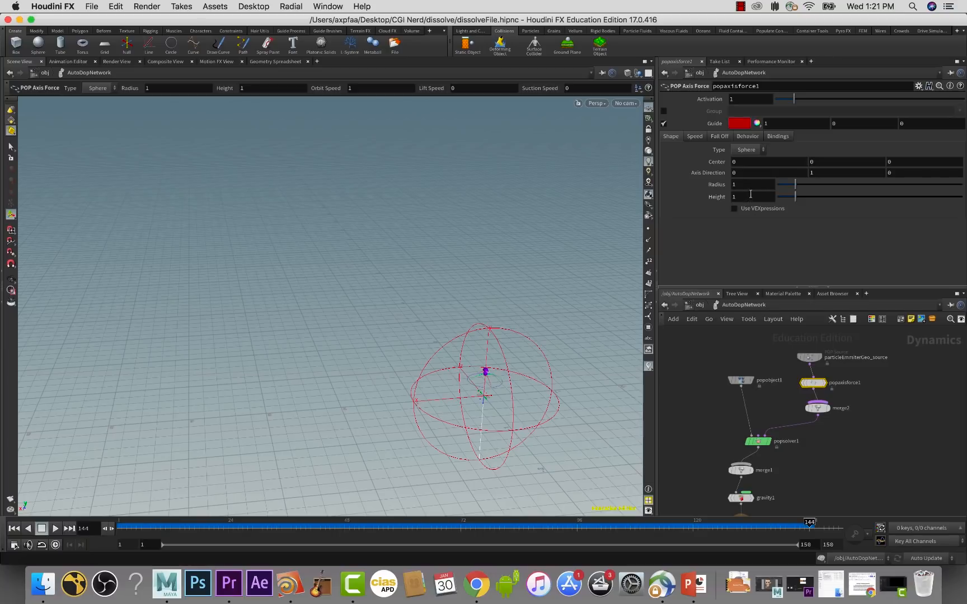
{"action": "left_click_drag", "start_coordinate": [795, 185], "coordinate": [807, 191]}
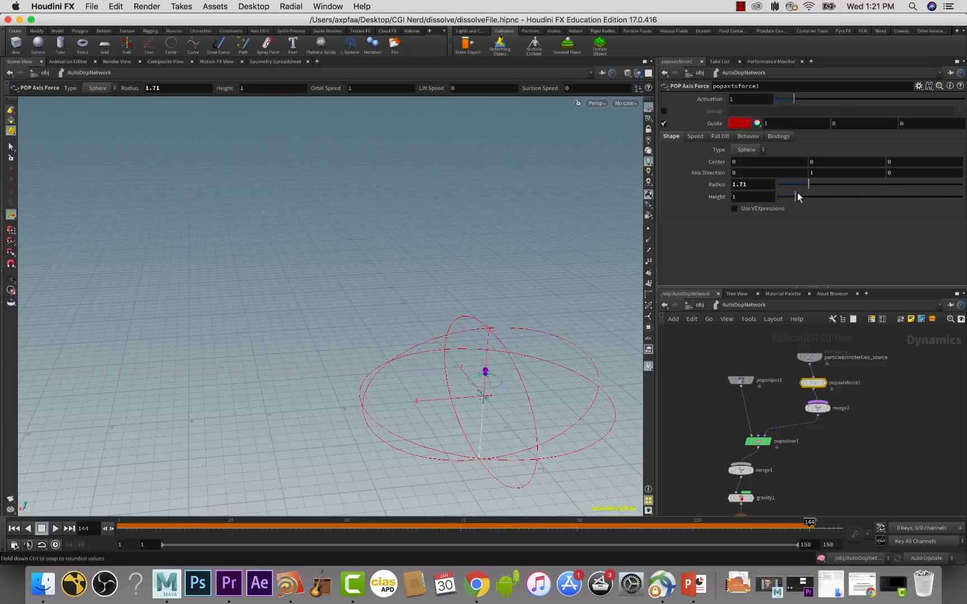
{"action": "left_click_drag", "start_coordinate": [796, 194], "coordinate": [816, 199]}
{"action": "key", "text": "super+z"}
{"action": "key", "text": "super+z"}
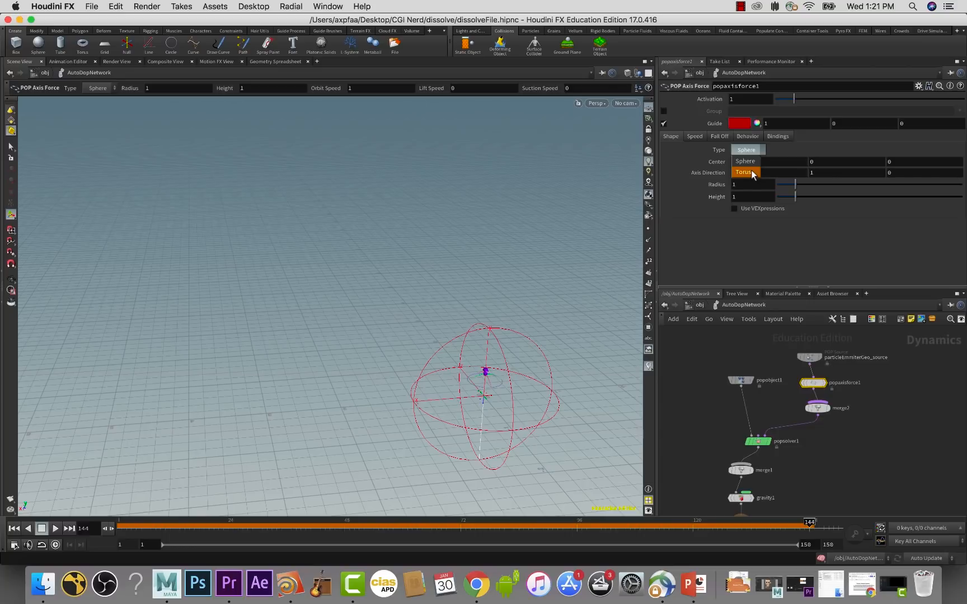
- Try the Torus shape type for popaxisforce1 and switch it back to Sphere
{"action": "left_click", "coordinate": [752, 171]}
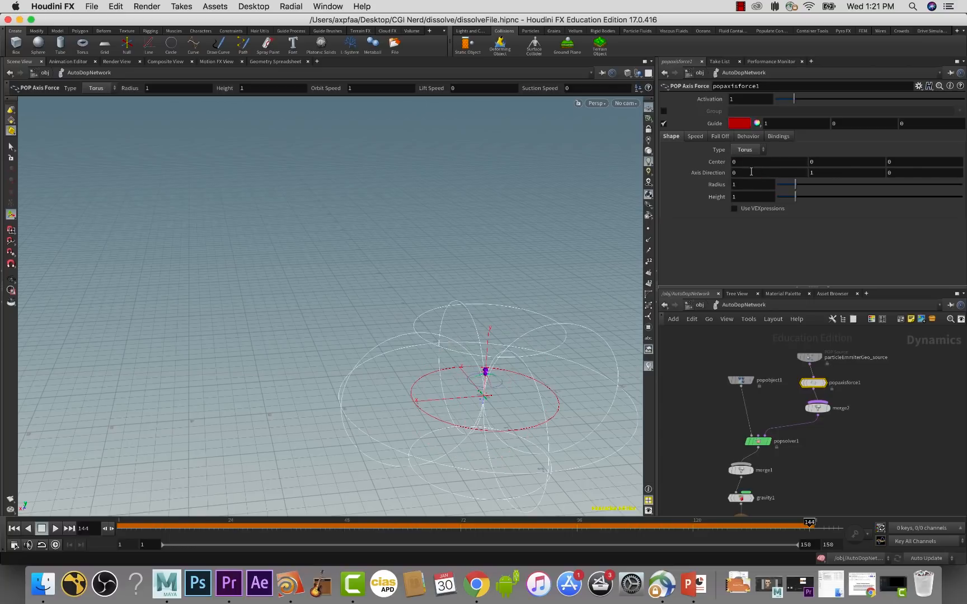
{"action": "left_click", "coordinate": [753, 151]}
{"action": "left_click", "coordinate": [748, 158]}
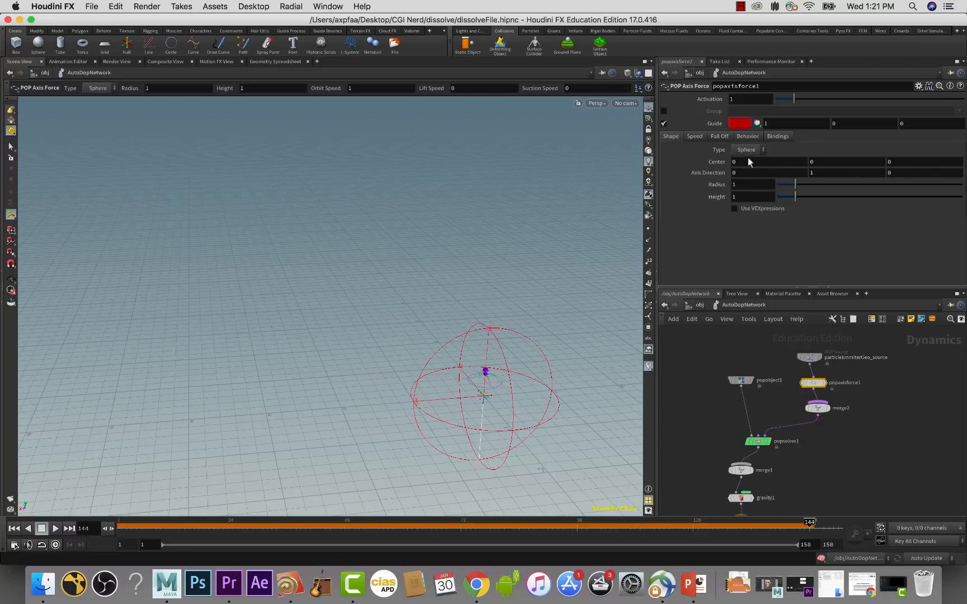
- Set the orbit speed of popaxisforce1 to 10
{"action": "left_click", "coordinate": [698, 137]}
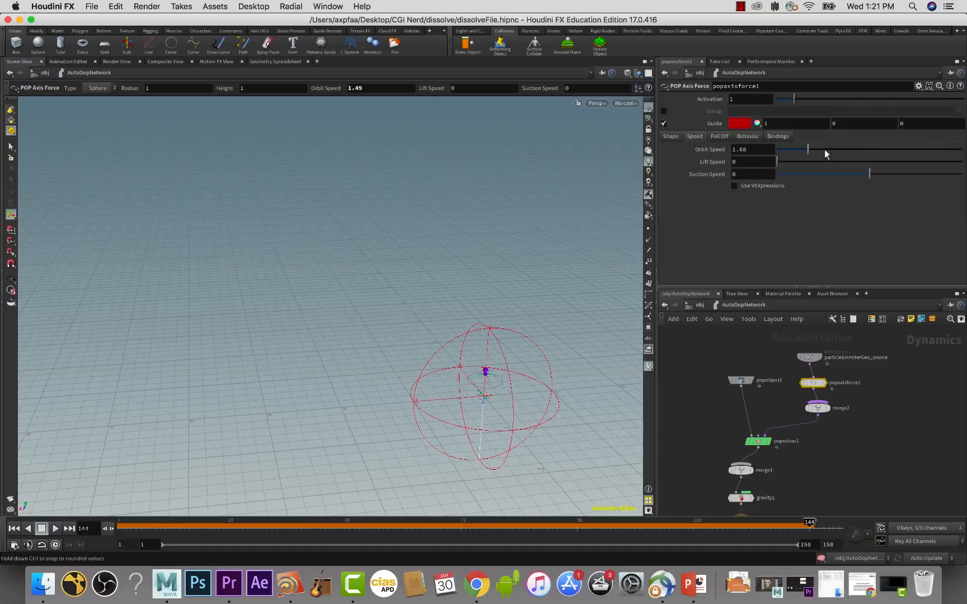
{"action": "left_click_drag", "start_coordinate": [825, 149], "coordinate": [961, 152]}
{"action": "key", "text": "s"}
{"action": "key", "text": "Escape"}
- Play the simulation from frame 1, view it from the top and in perspective, and return to the first frame
{"action": "key", "text": "space+2"}
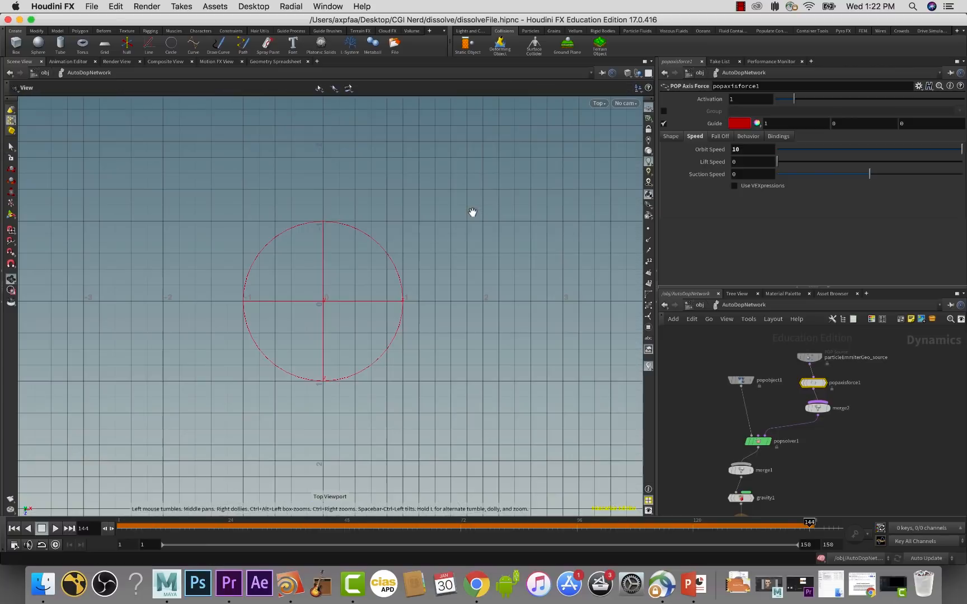
{"action": "key", "text": "s"}
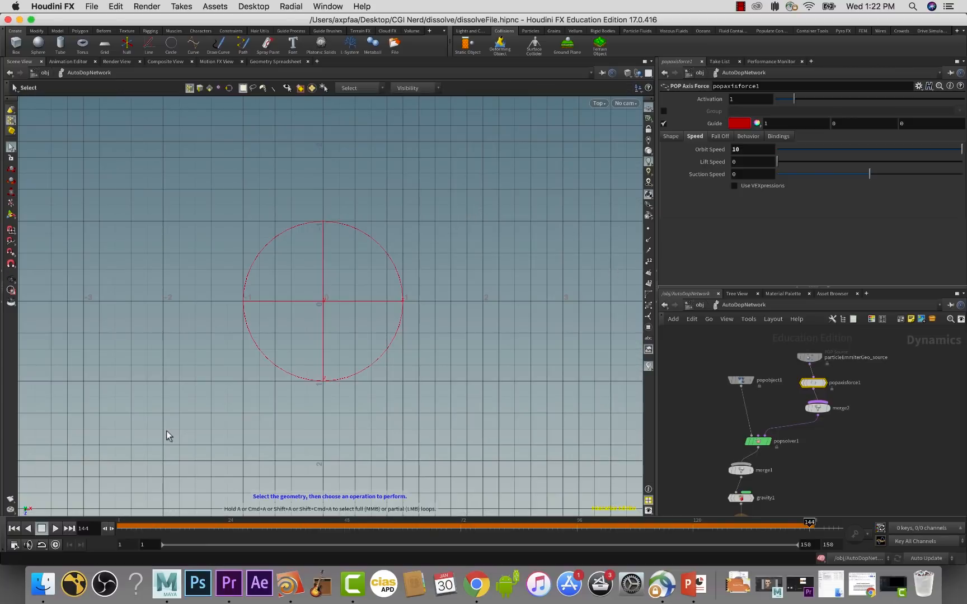
{"action": "left_click", "coordinate": [14, 528]}
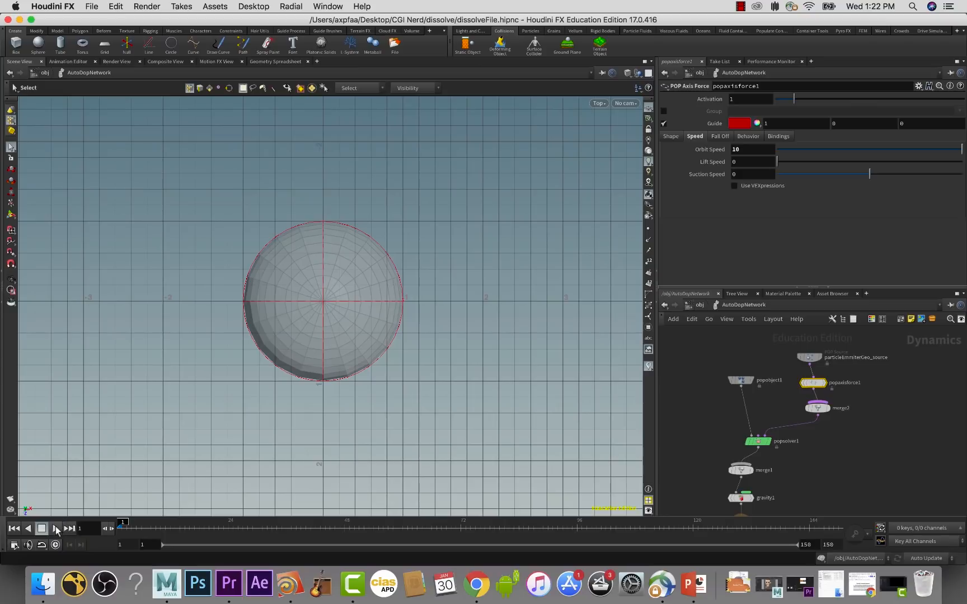
{"action": "left_click", "coordinate": [56, 528]}
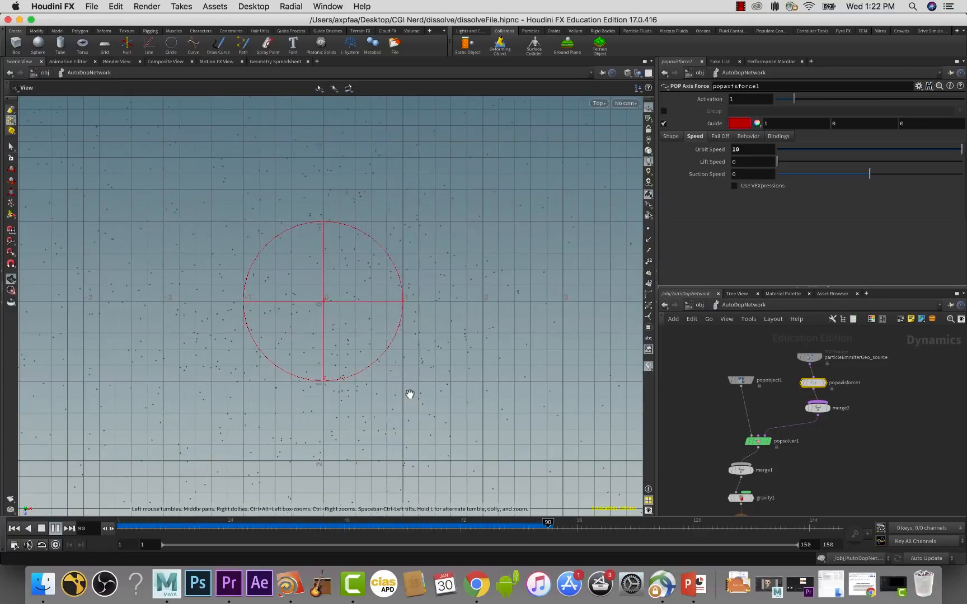
{"action": "key", "text": "space+1"}
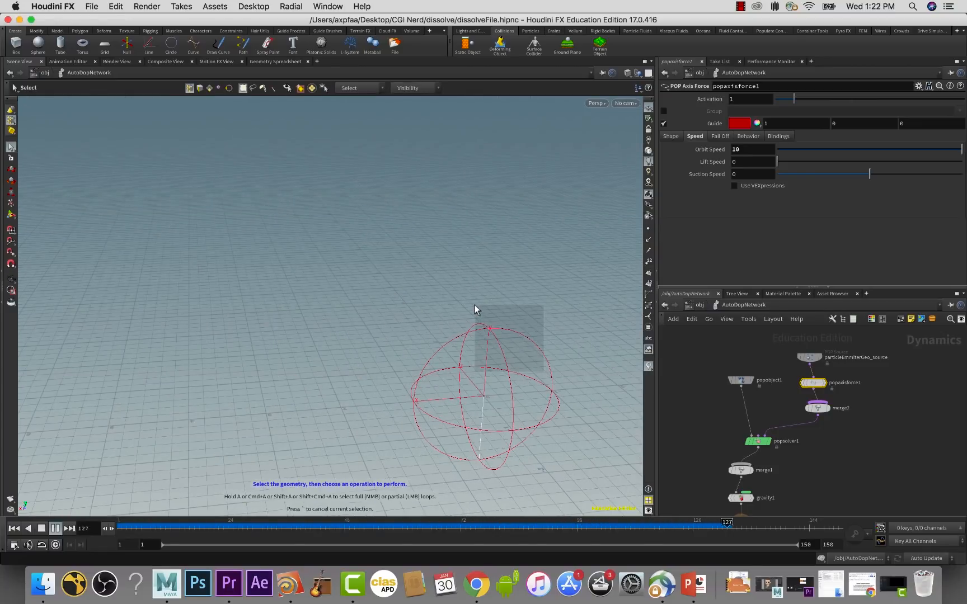
{"action": "middle_click_drag", "start_coordinate": [476, 311], "coordinate": [440, 277], "text": "alt"}
{"action": "scroll", "coordinate": [441, 277], "scroll_direction": "down", "scroll_amount": 5}
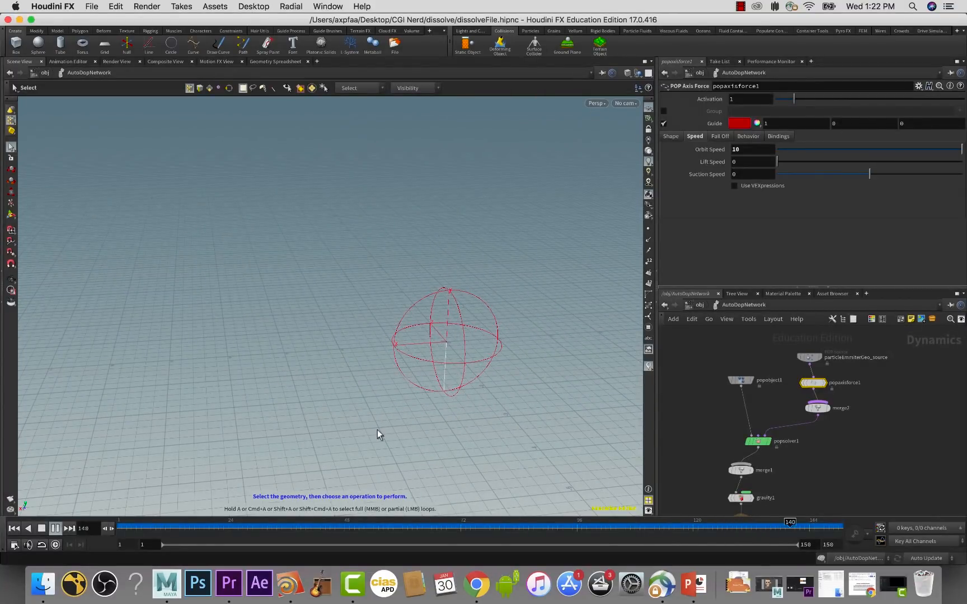
{"action": "left_click", "coordinate": [41, 528]}
{"action": "left_click", "coordinate": [14, 528]}
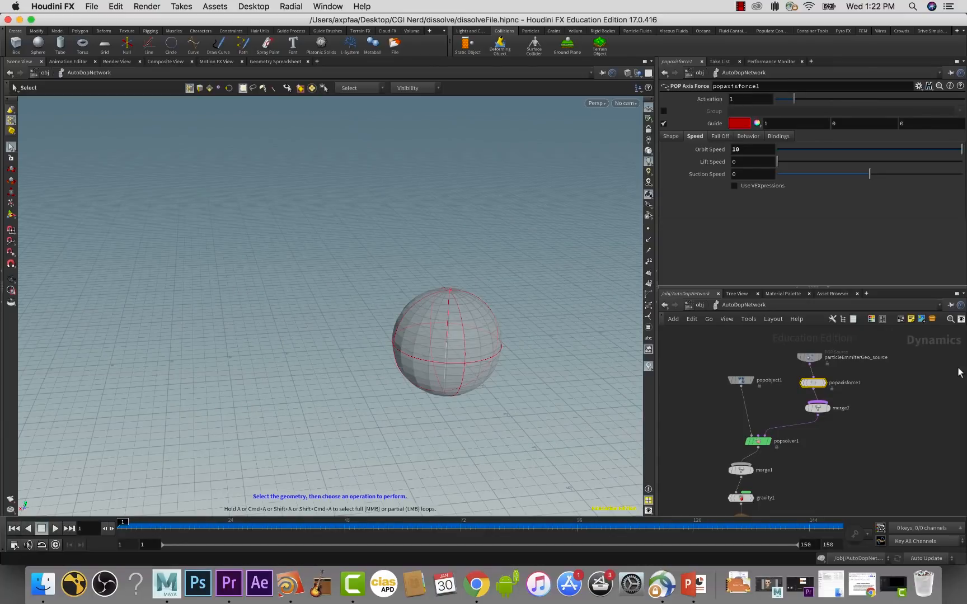
- Search the available nodes for POP operators in the particle network
{"action": "left_click", "coordinate": [844, 425]}
{"action": "key", "text": "Tab"}
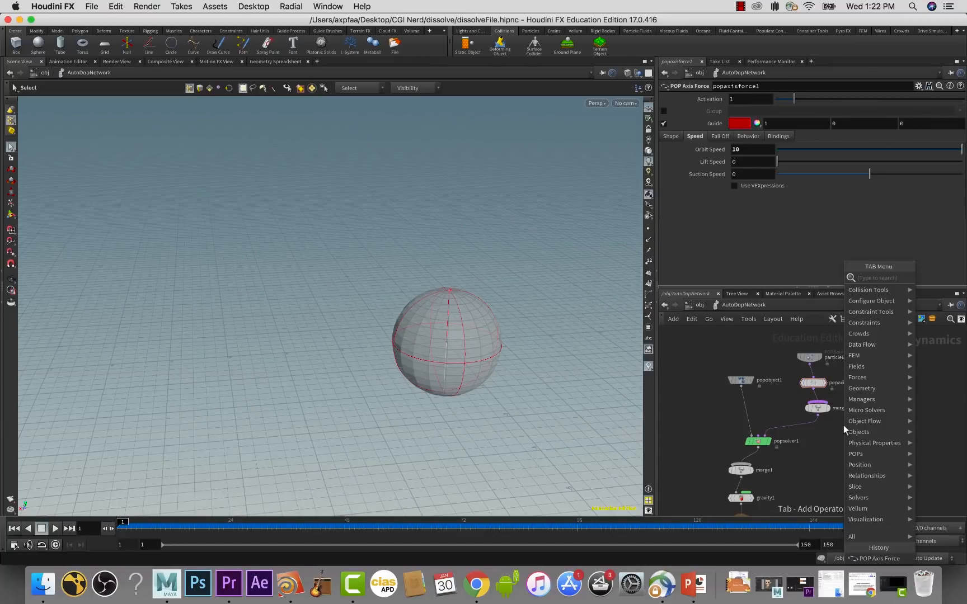
{"action": "mouse_move", "coordinate": [853, 404]}
{"action": "type", "text": "POP"}
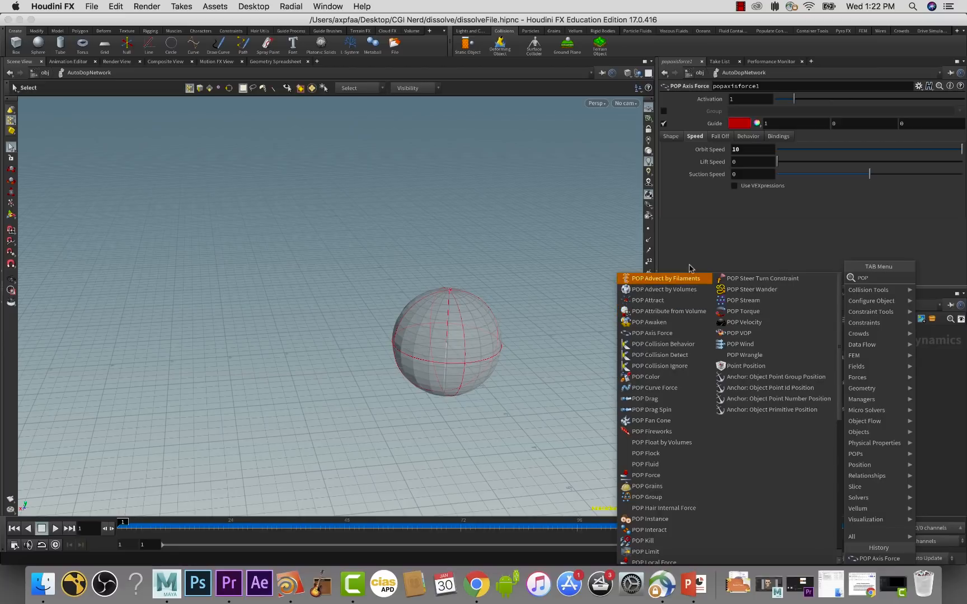
- Set the orbit speed of popaxisforce1 to 2 and play the simulation from frame 1
{"action": "left_click", "coordinate": [752, 150]}
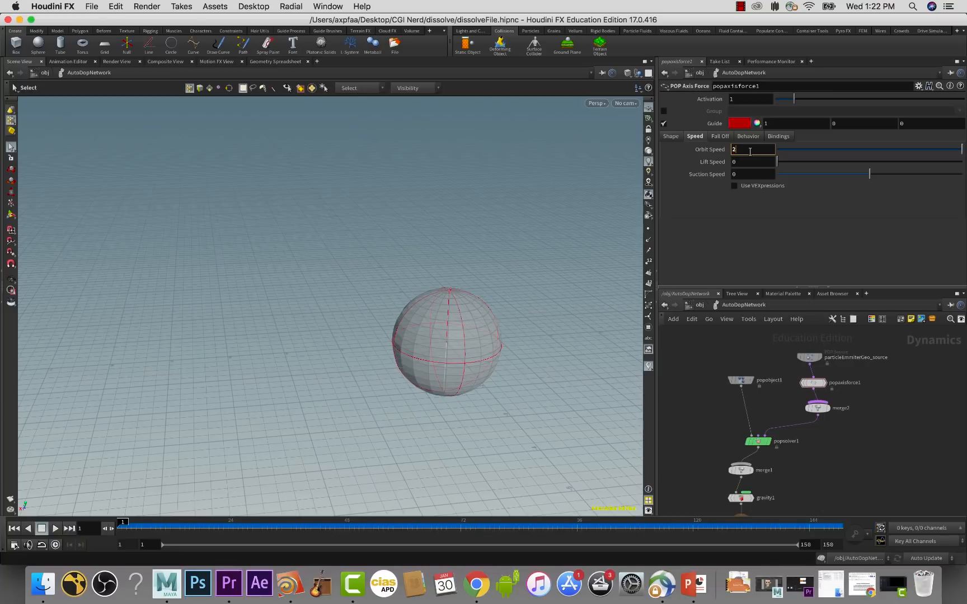
{"action": "key", "text": "Return"}
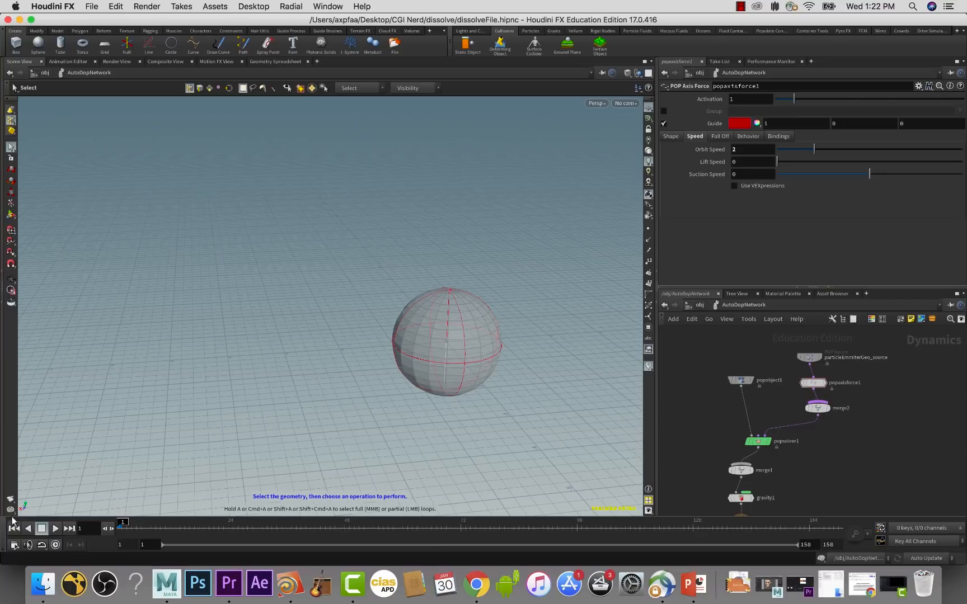
{"action": "left_click", "coordinate": [54, 528]}
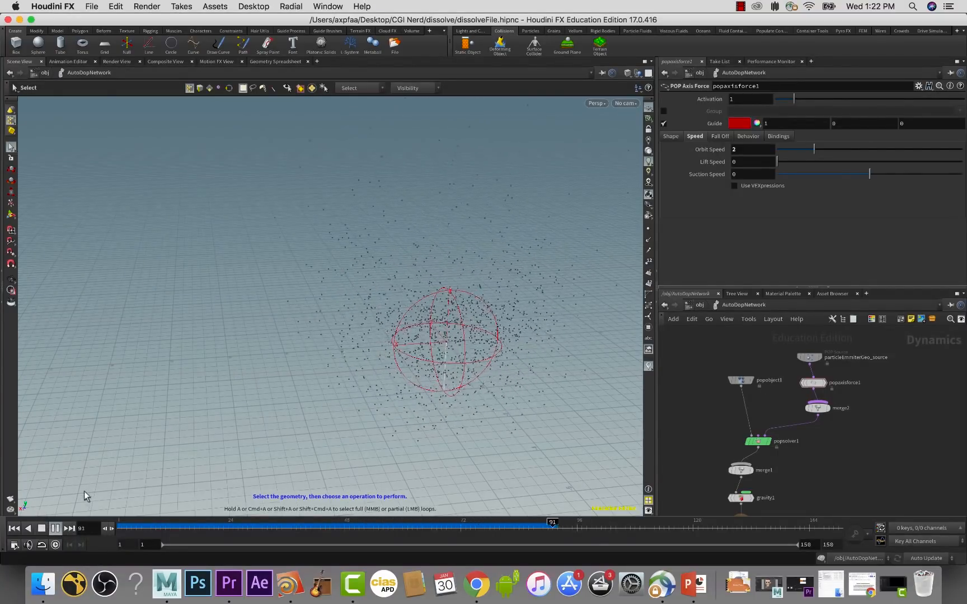
- Stop the playback and review the falloff, behavior, shape and speed parameters of popaxisforce1
{"action": "left_click", "coordinate": [41, 527]}
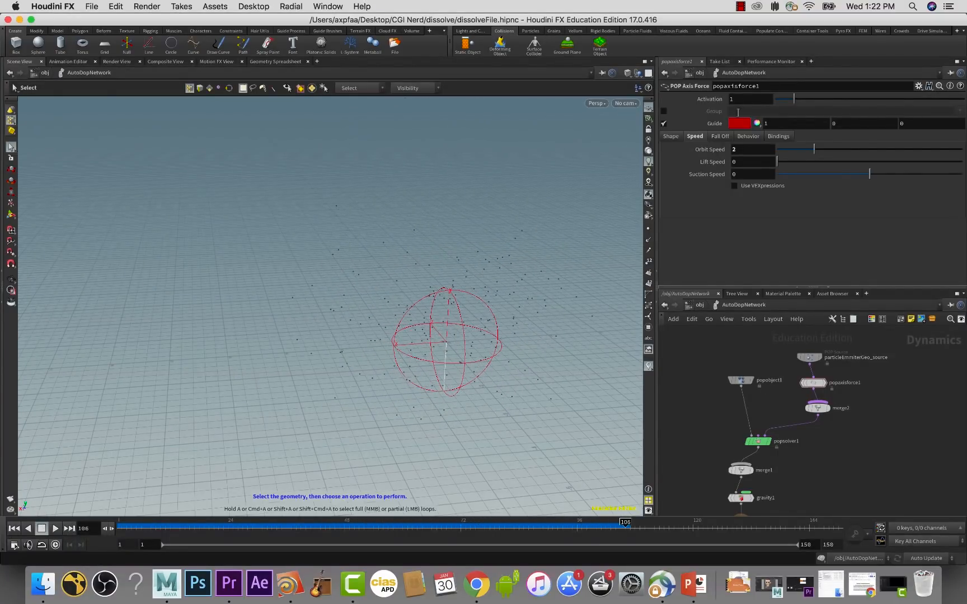
{"action": "left_click", "coordinate": [721, 137]}
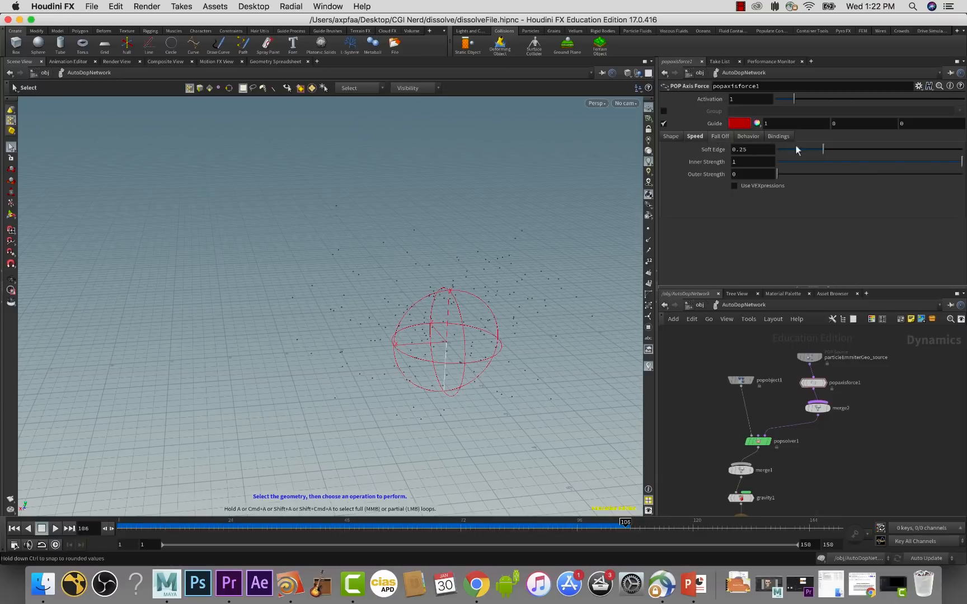
{"action": "left_click", "coordinate": [750, 137]}
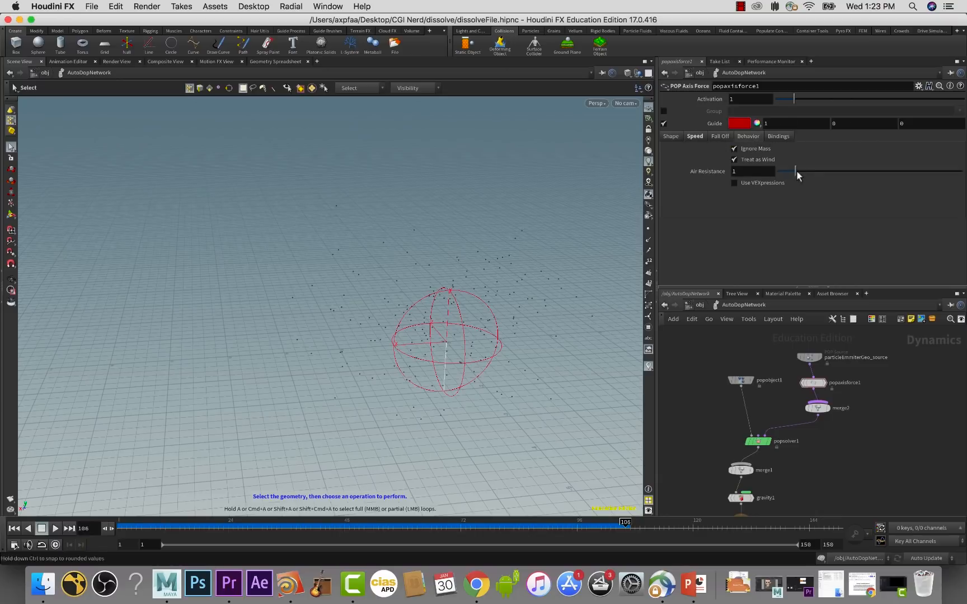
{"action": "left_click", "coordinate": [701, 134]}
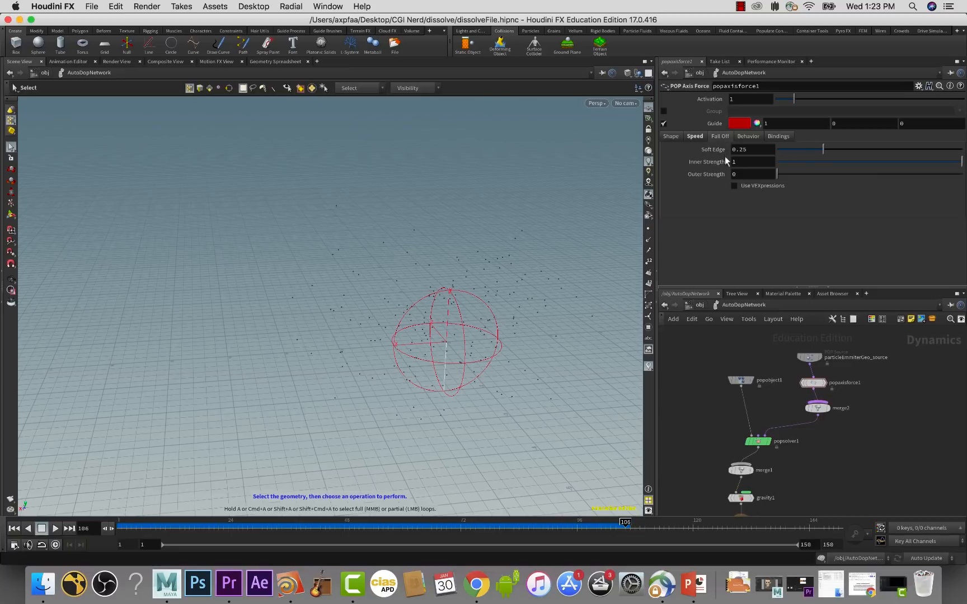
{"action": "left_click", "coordinate": [695, 137]}
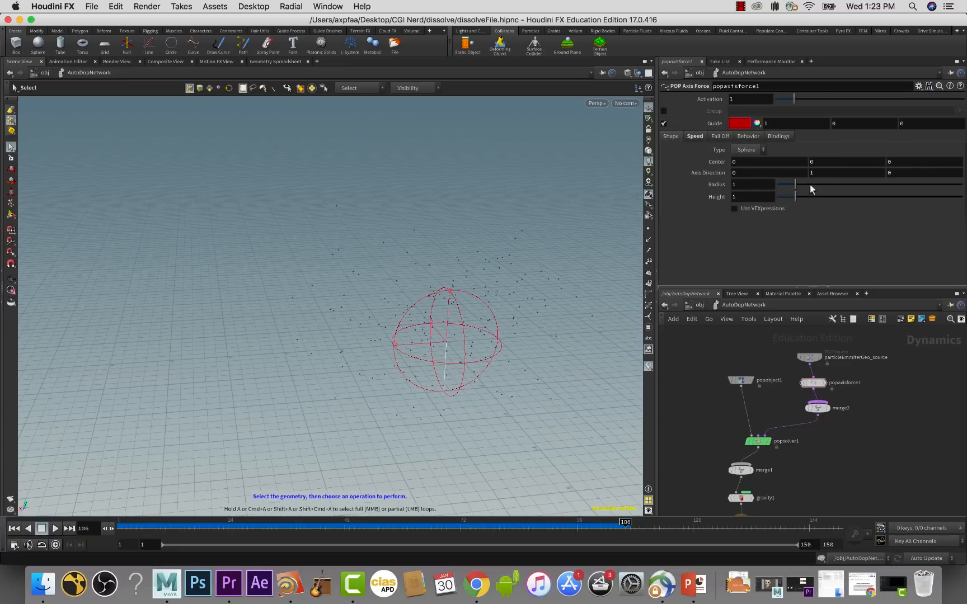
{"action": "left_click", "coordinate": [694, 136]}
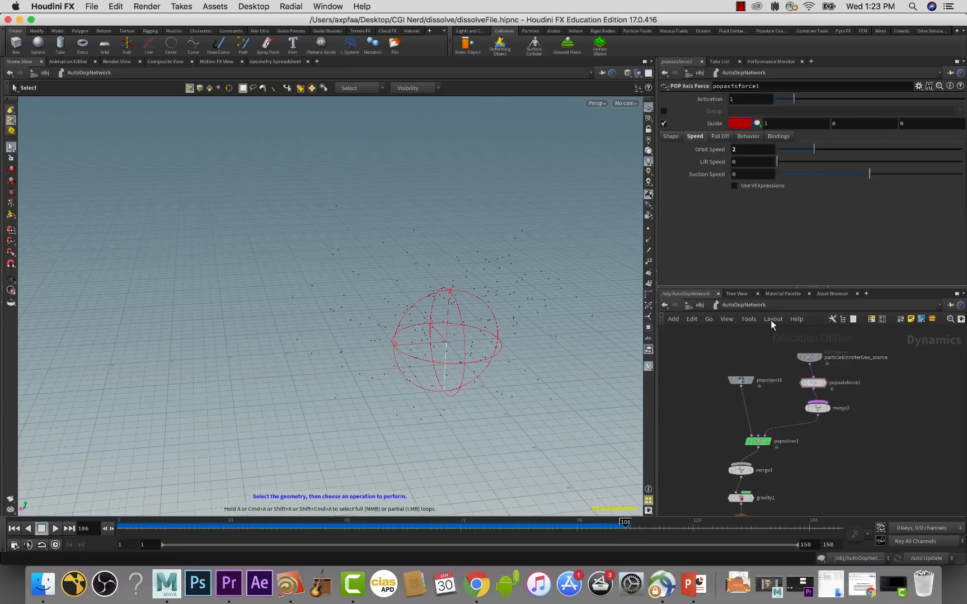
- Add a POP Drag node to the particle network, inserted on the wire between popaxisforce1 and the merge node below it
{"action": "key", "text": "Tab"}
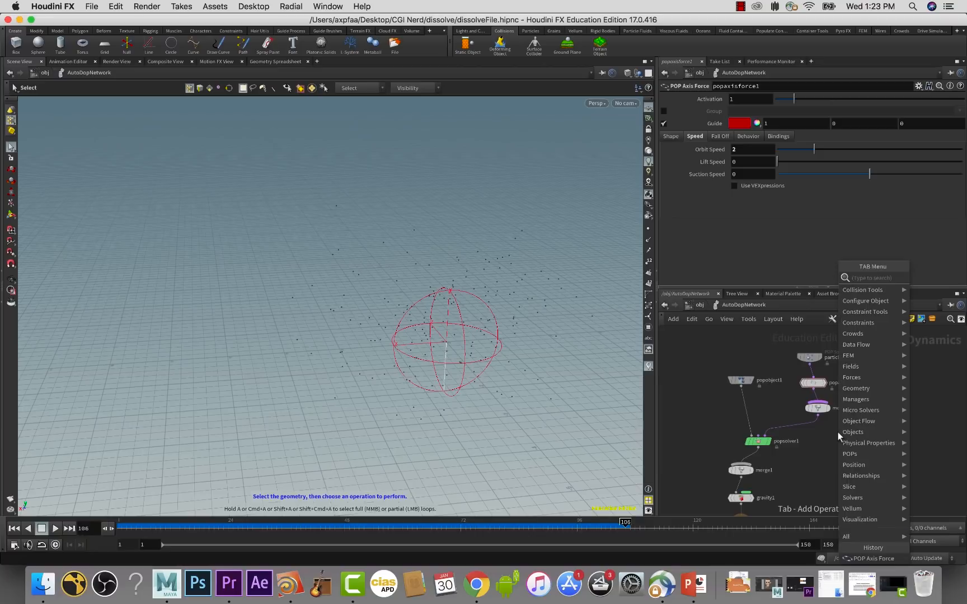
{"action": "type", "text": "p"}
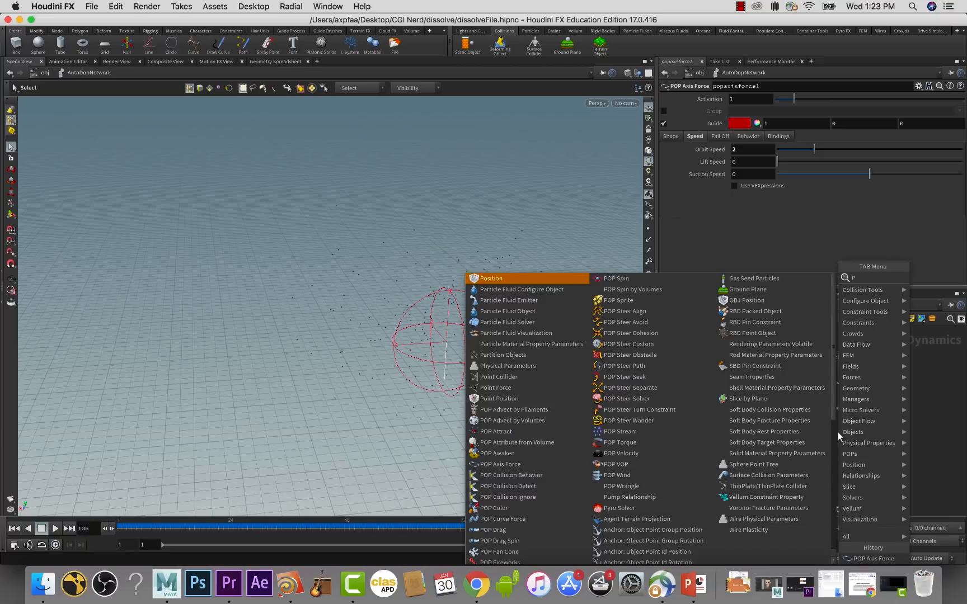
{"action": "type", "text": "op"}
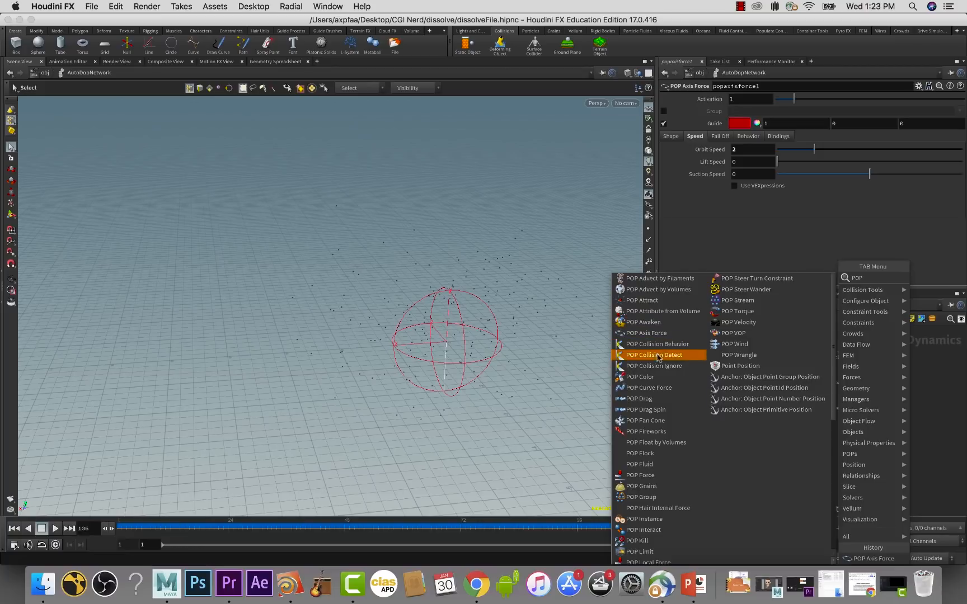
{"action": "left_click", "coordinate": [656, 399]}
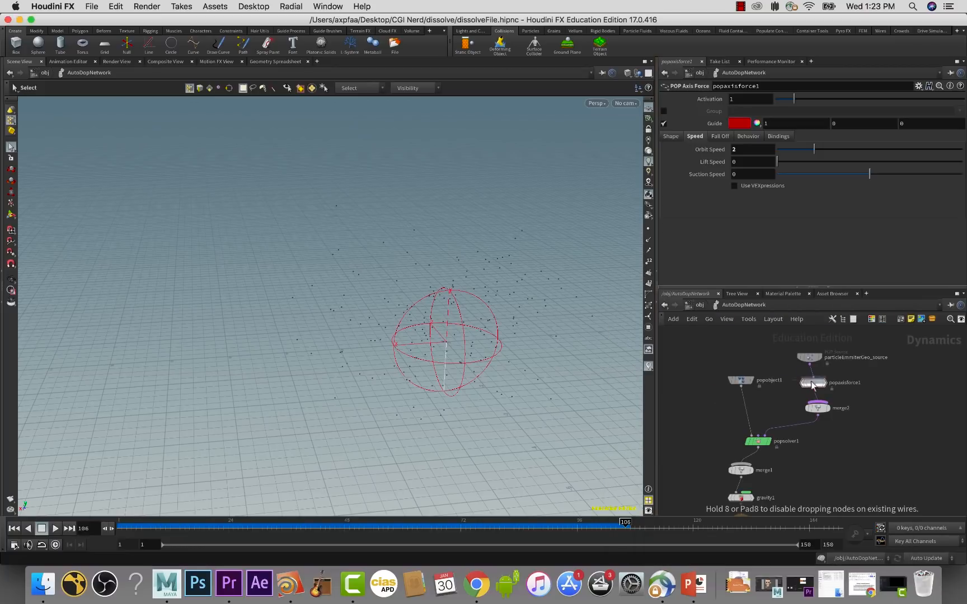
{"action": "left_click", "coordinate": [817, 404]}
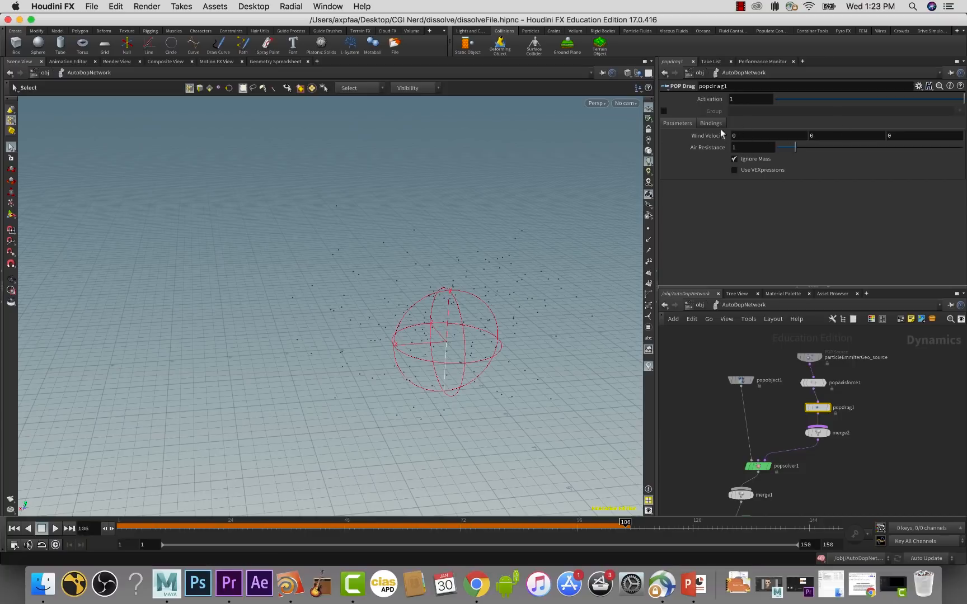
- Play the simulation from frame 1 to check the effect of the drag on the particles, and stop it
{"action": "left_click", "coordinate": [16, 529]}
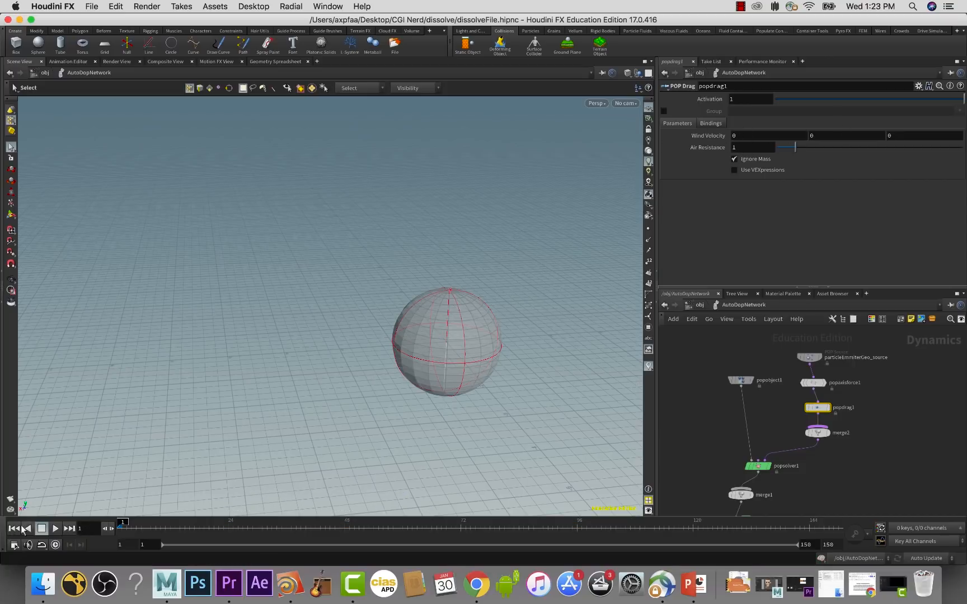
{"action": "left_click", "coordinate": [54, 528]}
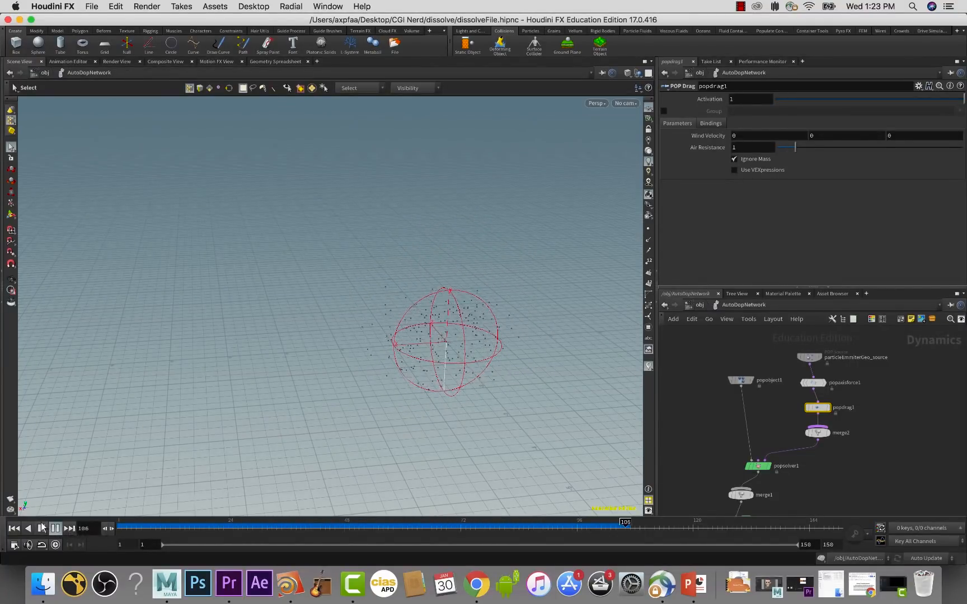
{"action": "left_click", "coordinate": [42, 528]}
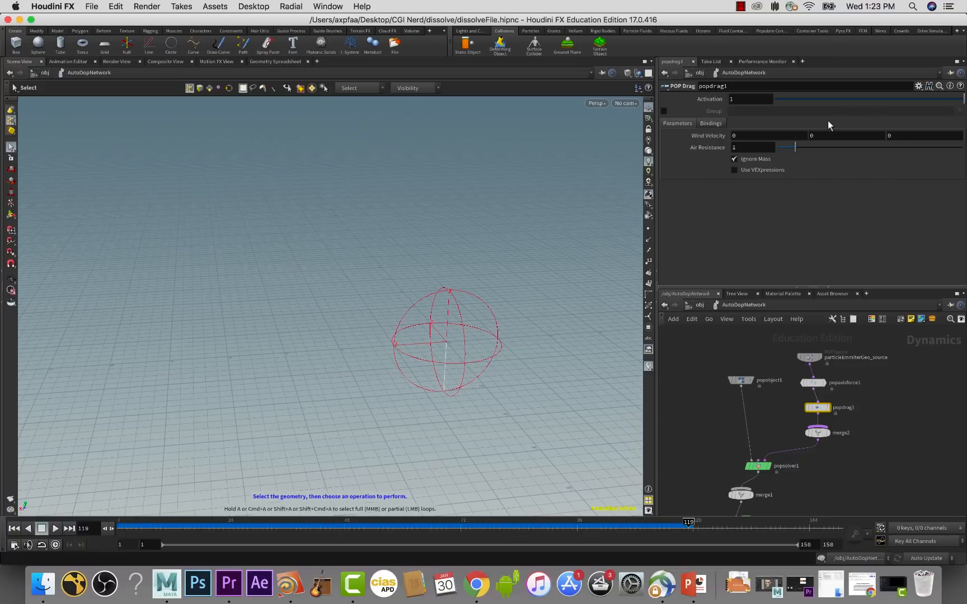
- Set the X wind velocity of popdrag1 to 1
{"action": "left_click", "coordinate": [747, 135]}
{"action": "key", "text": "Return"}
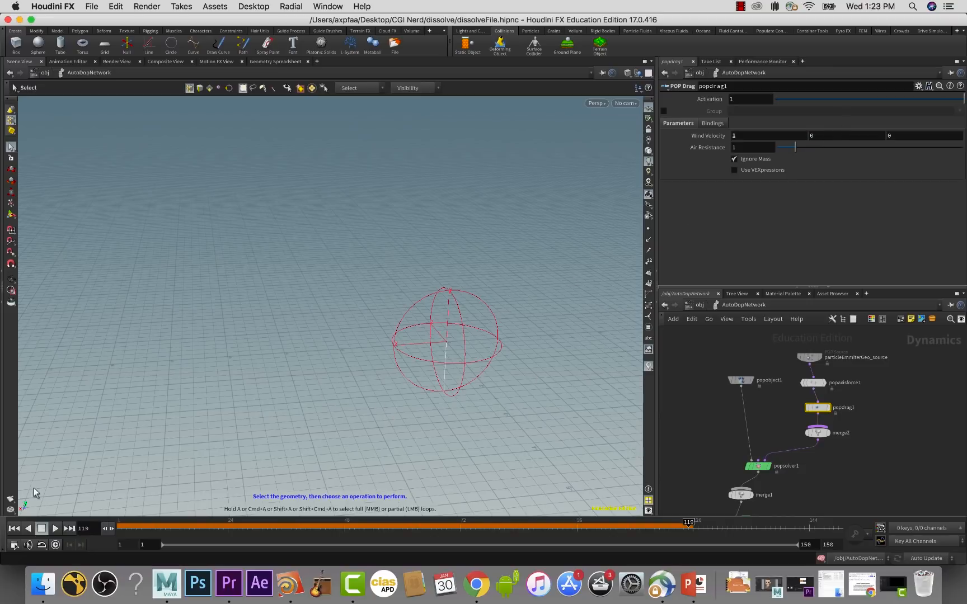
- Play the particle simulation from the first frame and examine the dissolving sphere from several angles, stopping playback partway
{"action": "left_click", "coordinate": [13, 528]}
{"action": "left_click", "coordinate": [54, 528]}
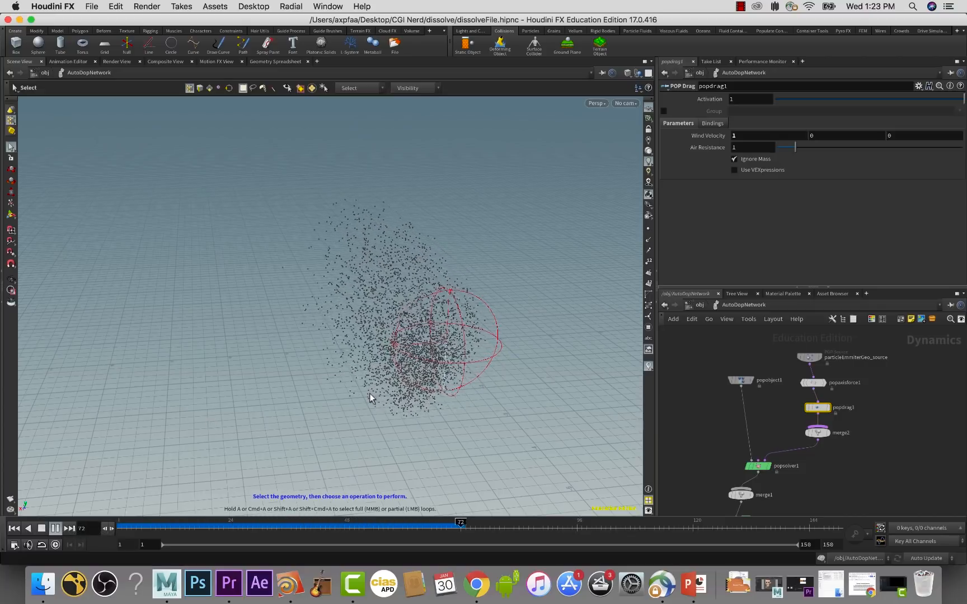
{"action": "left_click_drag", "start_coordinate": [368, 393], "coordinate": [497, 391], "text": "alt"}
{"action": "middle_click_drag", "start_coordinate": [472, 355], "coordinate": [496, 253], "text": "alt"}
{"action": "left_click_drag", "start_coordinate": [432, 348], "coordinate": [551, 348], "text": "alt"}
{"action": "middle_click_drag", "start_coordinate": [525, 350], "coordinate": [440, 336], "text": "alt"}
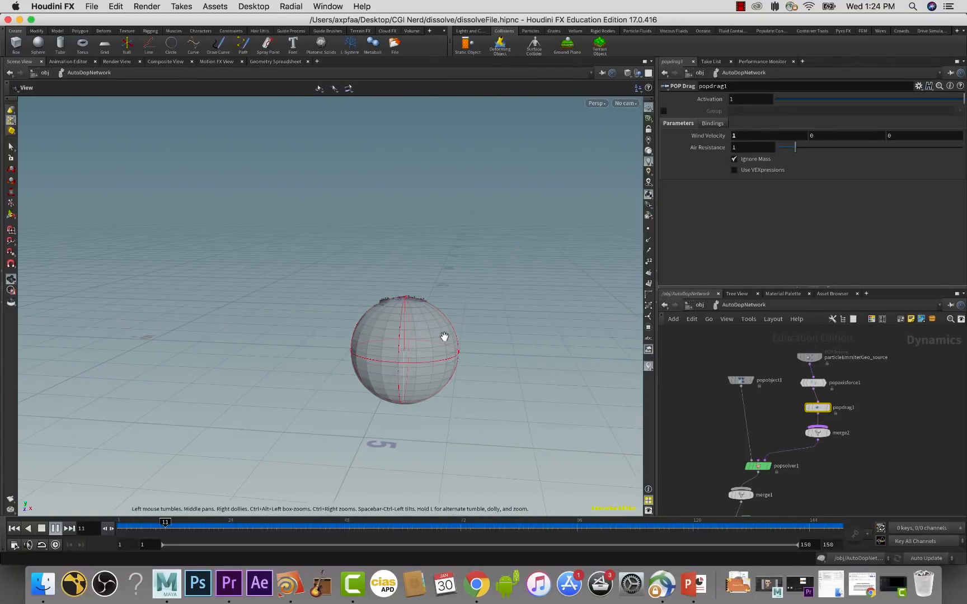
{"action": "key", "text": "s"}
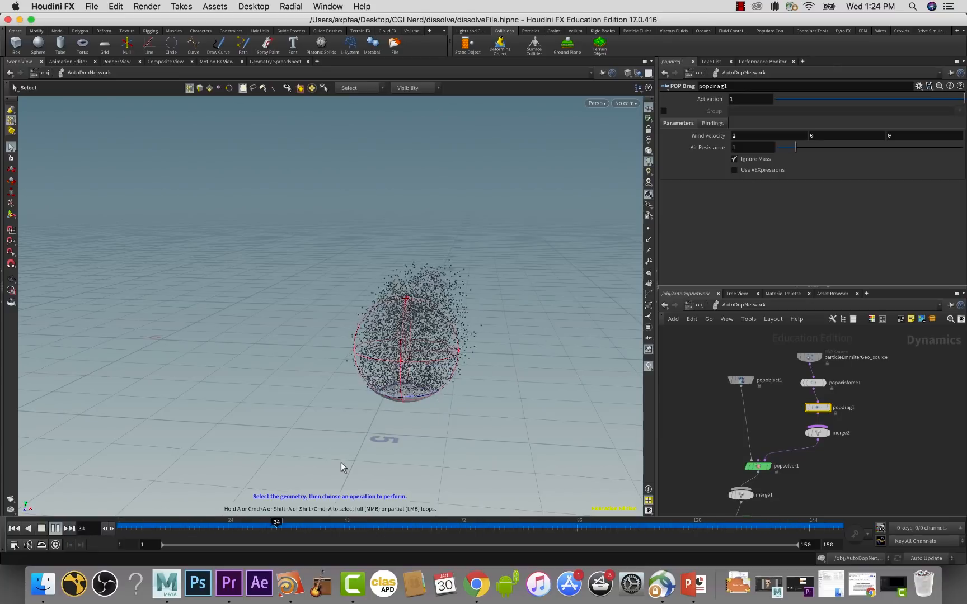
{"action": "left_click", "coordinate": [41, 528]}
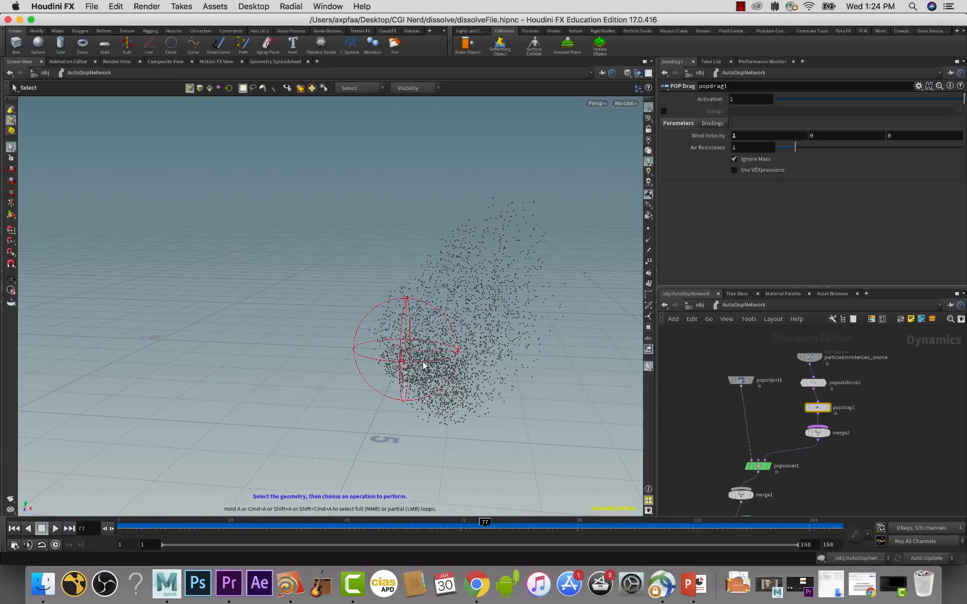
{"action": "left_click_drag", "start_coordinate": [519, 354], "coordinate": [517, 286], "text": "alt"}
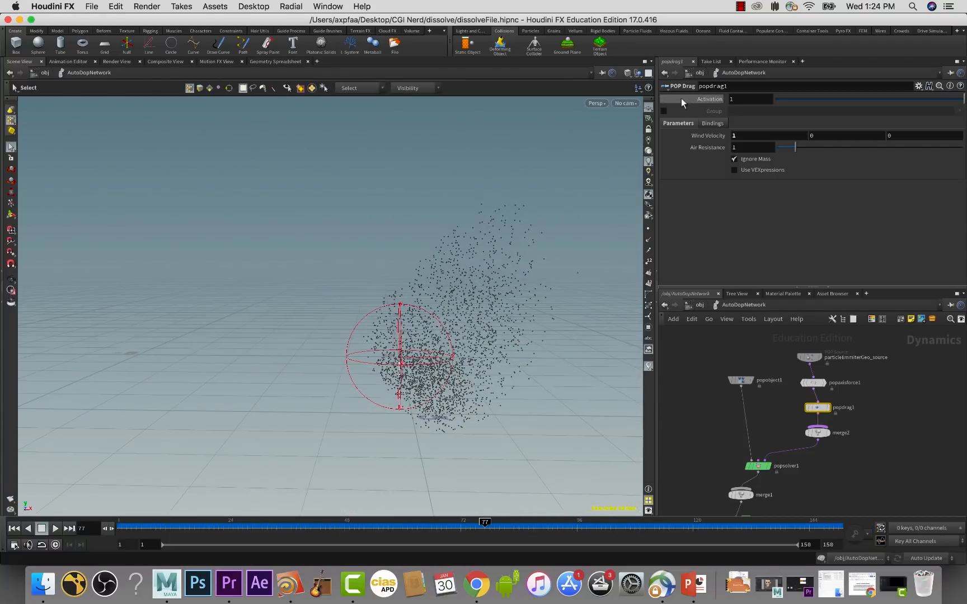
- Go up to the object level, replay the simulation from the first frame, and rewind it to the start
{"action": "left_click", "coordinate": [694, 303]}
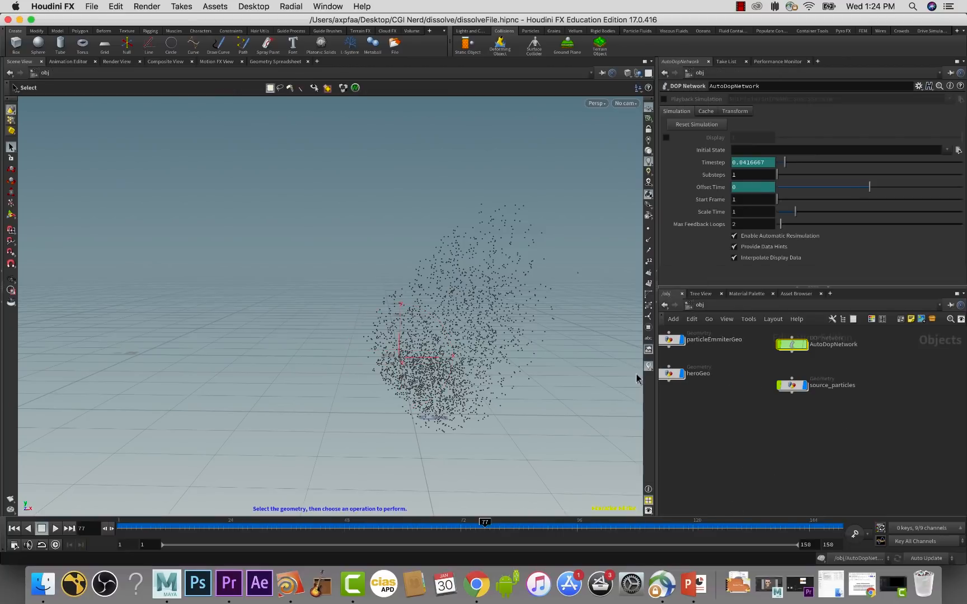
{"action": "left_click", "coordinate": [13, 529]}
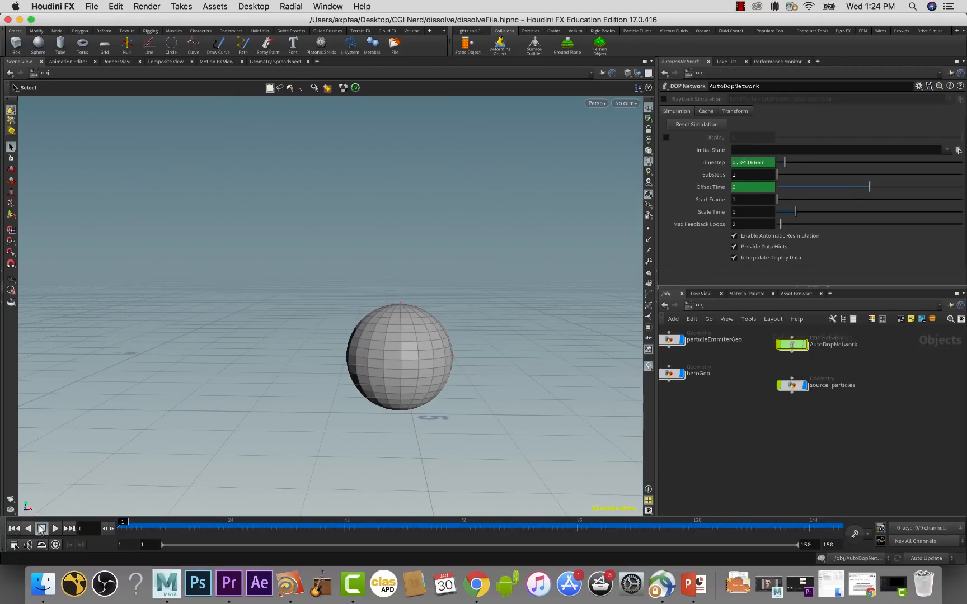
{"action": "left_click", "coordinate": [56, 528]}
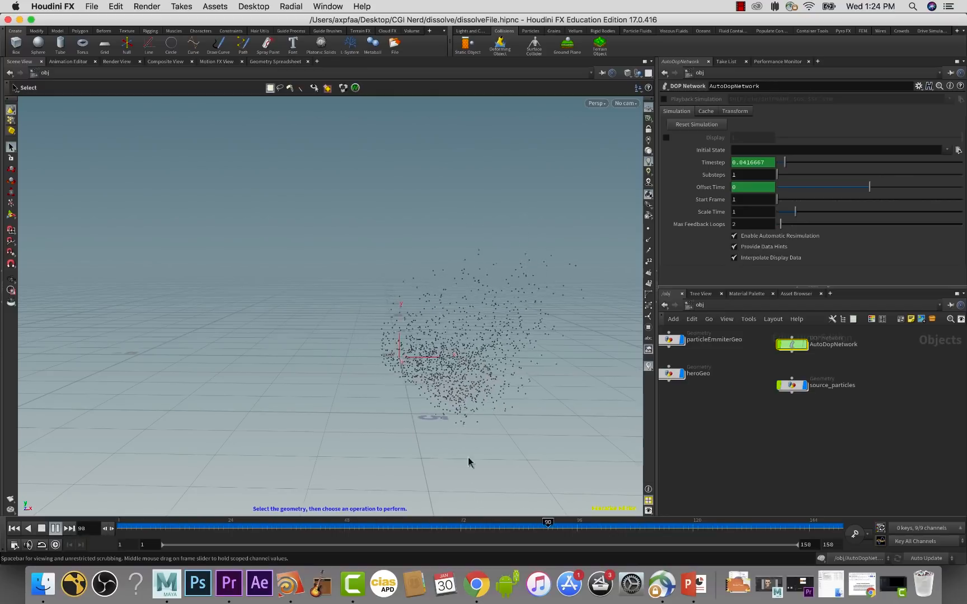
{"action": "left_click", "coordinate": [41, 529]}
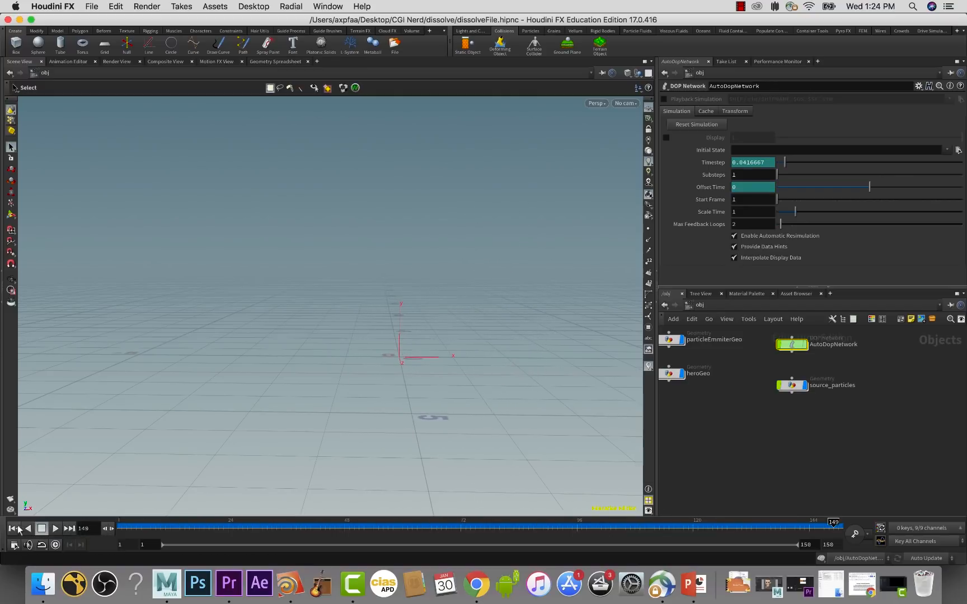
{"action": "left_click", "coordinate": [14, 529]}
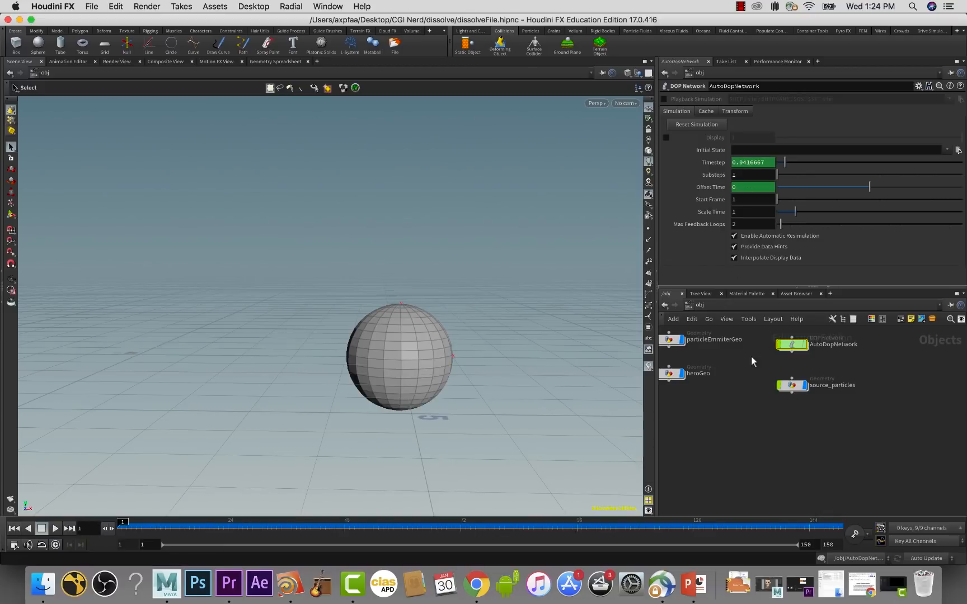
- Add a ground plane collision object and set its Y translation to -1 so it sits under the sphere
{"action": "left_click", "coordinate": [568, 44]}
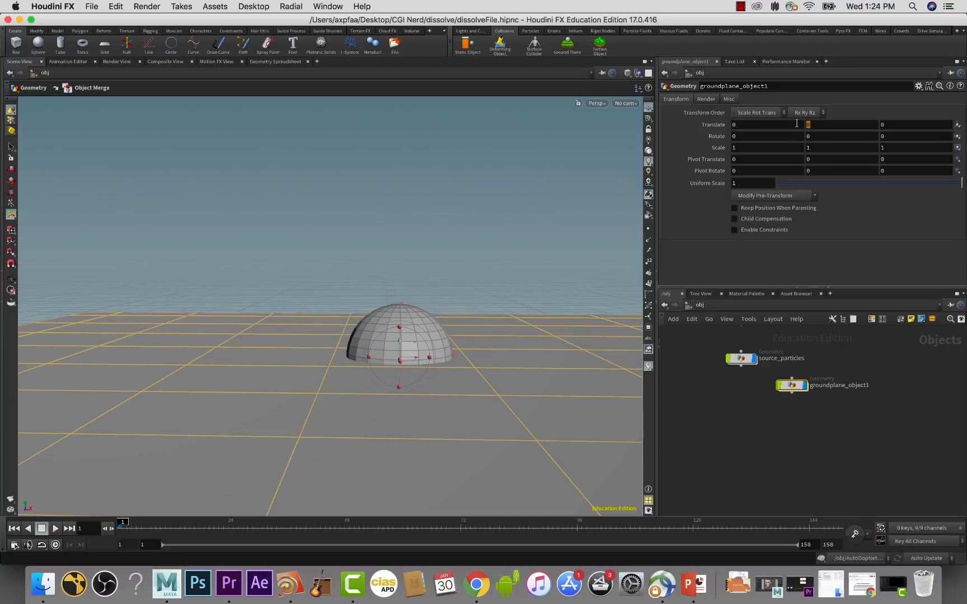
{"action": "type", "text": "0"}
{"action": "key", "text": "Return"}
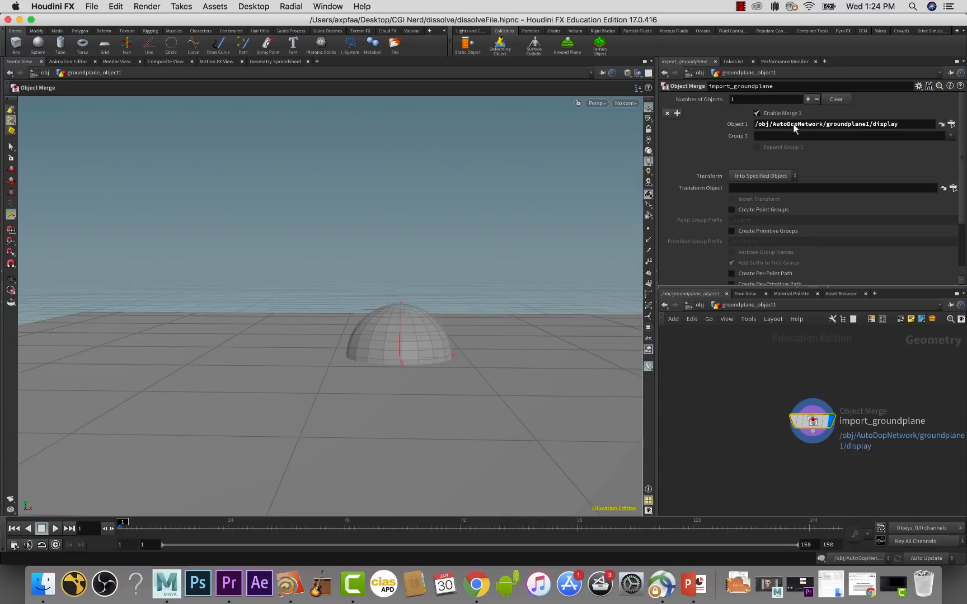
{"action": "left_click", "coordinate": [700, 305]}
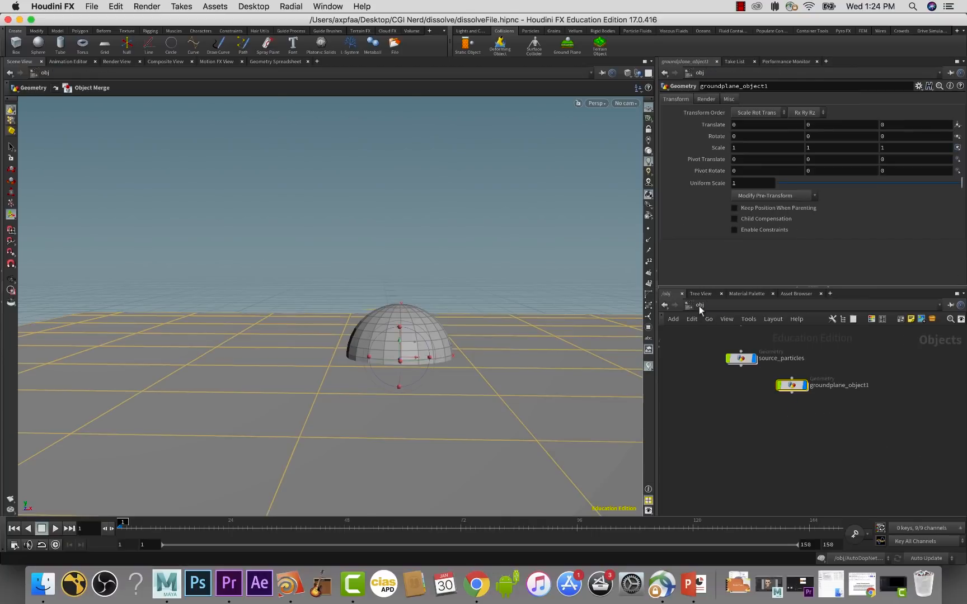
{"action": "middle_click_drag", "start_coordinate": [832, 121], "coordinate": [801, 100]}
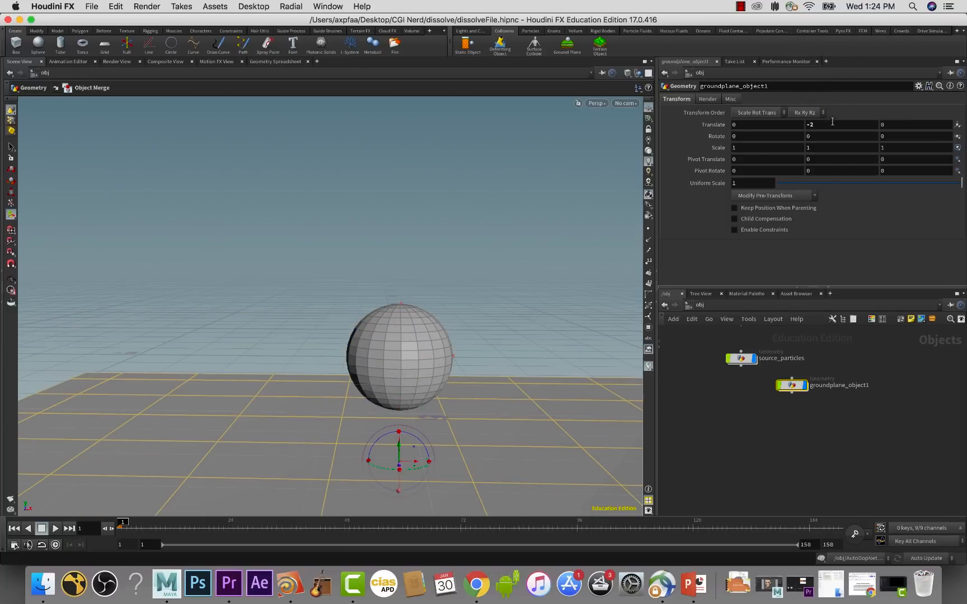
{"action": "middle_click_drag", "start_coordinate": [851, 122], "coordinate": [880, 107]}
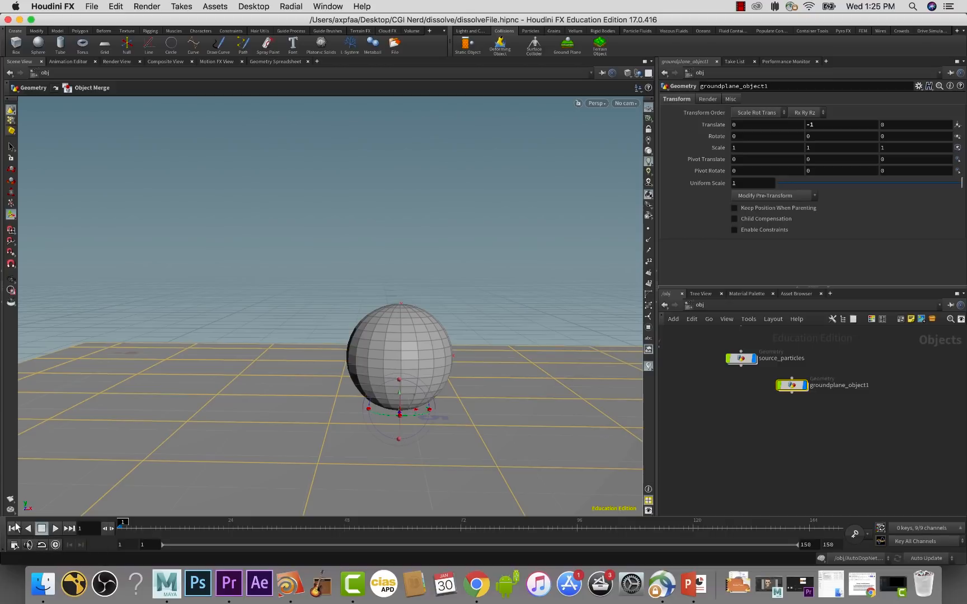
- Play the simulation with the ground plane in place to check the collisions, and rewind to the first frame
{"action": "left_click", "coordinate": [56, 529]}
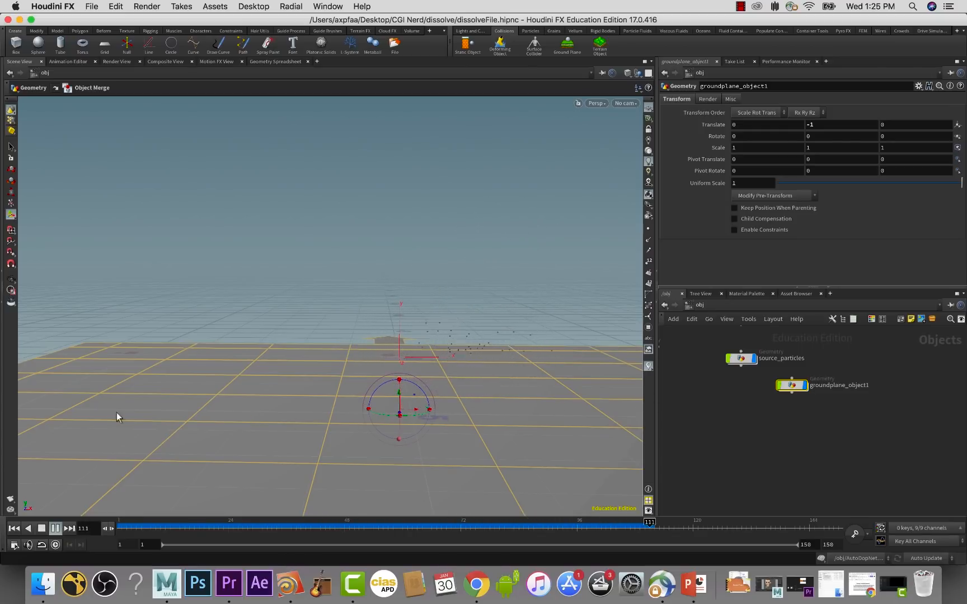
{"action": "left_click", "coordinate": [42, 529]}
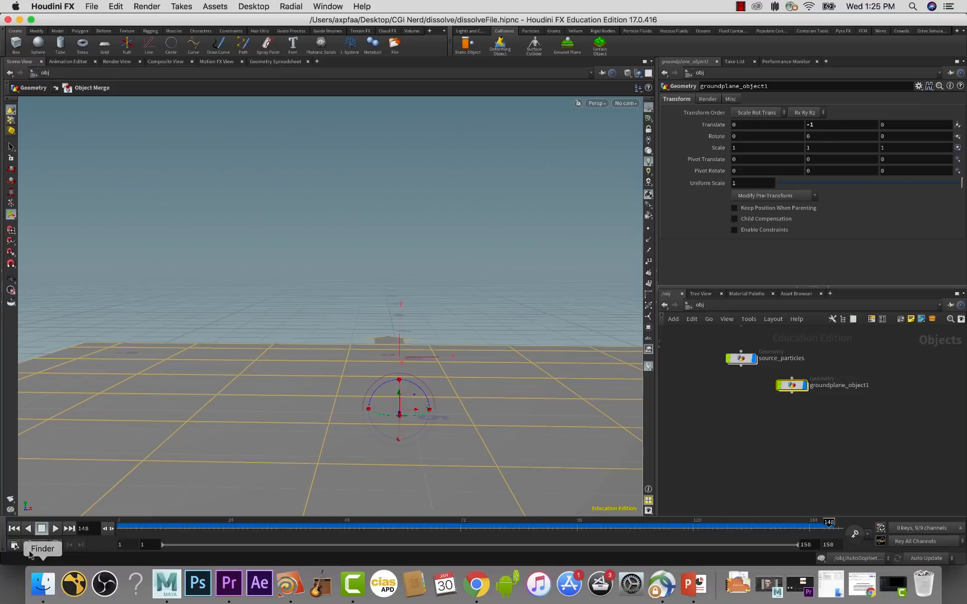
{"action": "left_click", "coordinate": [14, 528]}
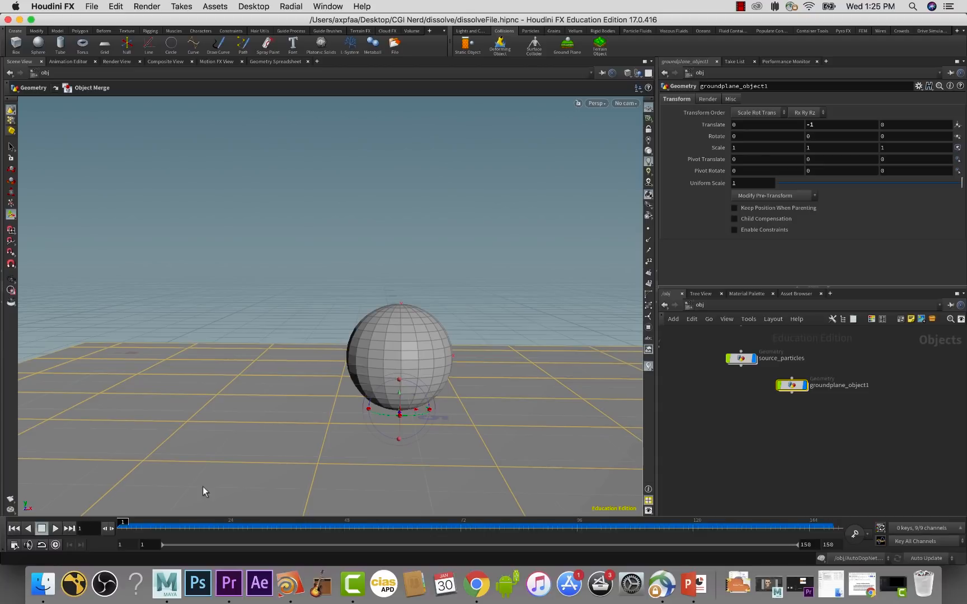
- Hide groundplane_object1 in the viewport and automatically lay out the object nodes
{"action": "left_click_drag", "start_coordinate": [456, 334], "coordinate": [544, 389]}
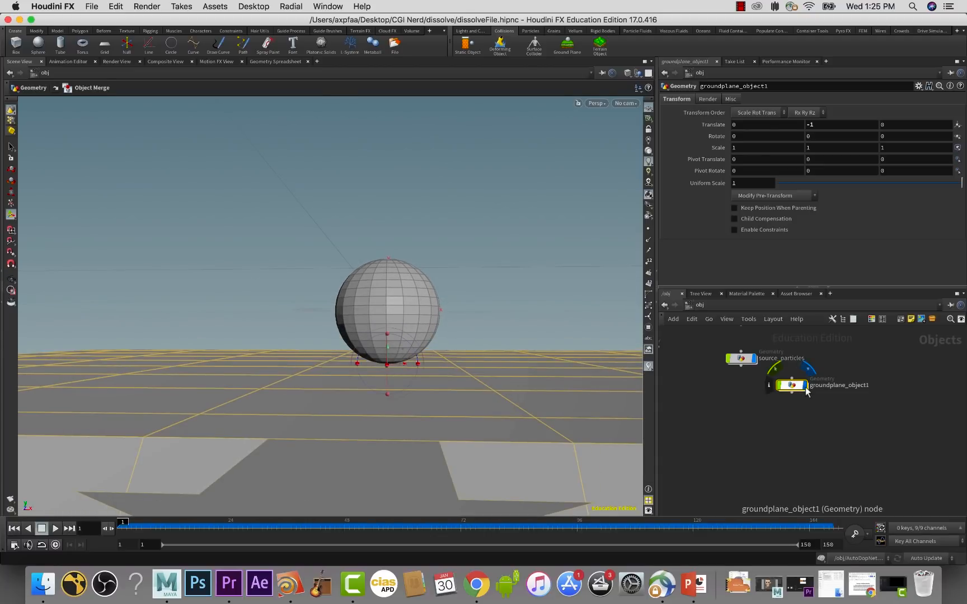
{"action": "left_click", "coordinate": [806, 386]}
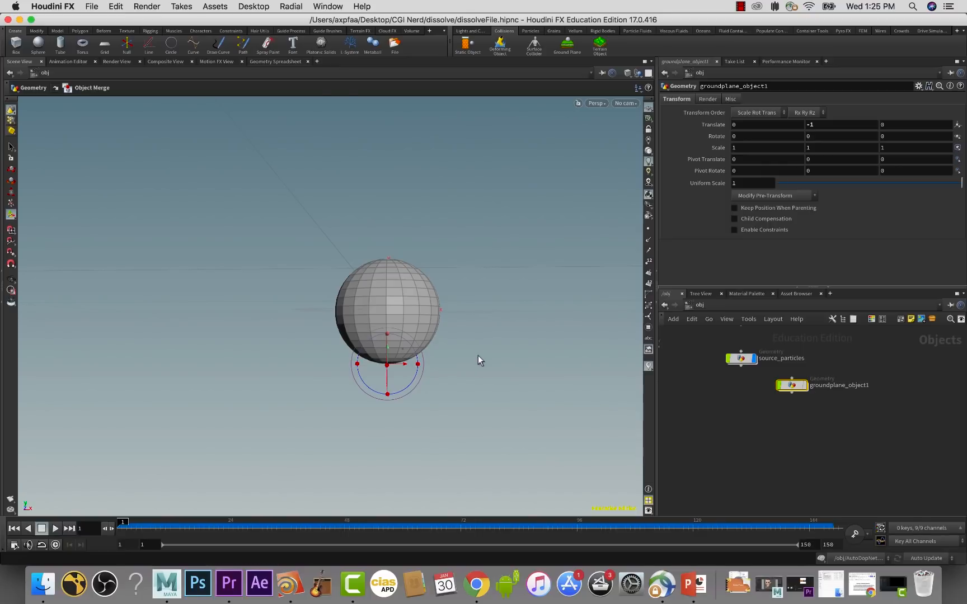
{"action": "left_click_drag", "start_coordinate": [478, 355], "coordinate": [482, 348], "text": "alt"}
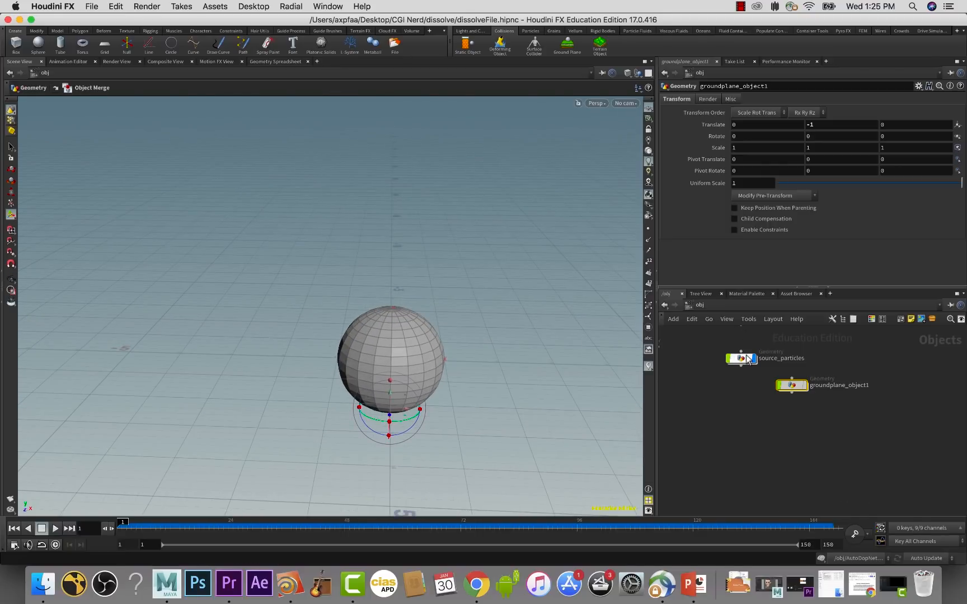
{"action": "key", "text": "l"}
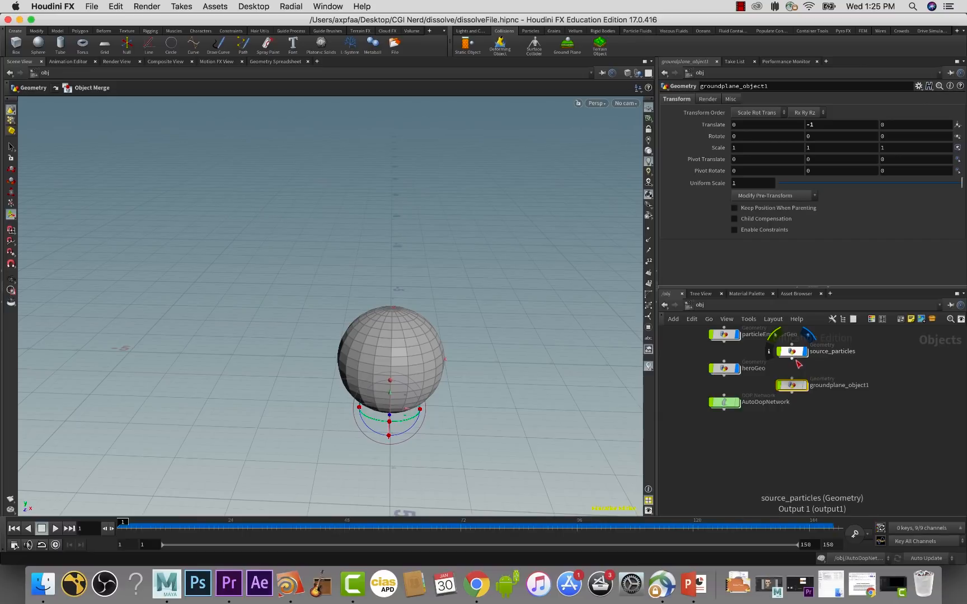
- Open AutoDopNetwork and review the popdrag1 node and the ground plane nodes in the simulation network
{"action": "double_click", "coordinate": [724, 403]}
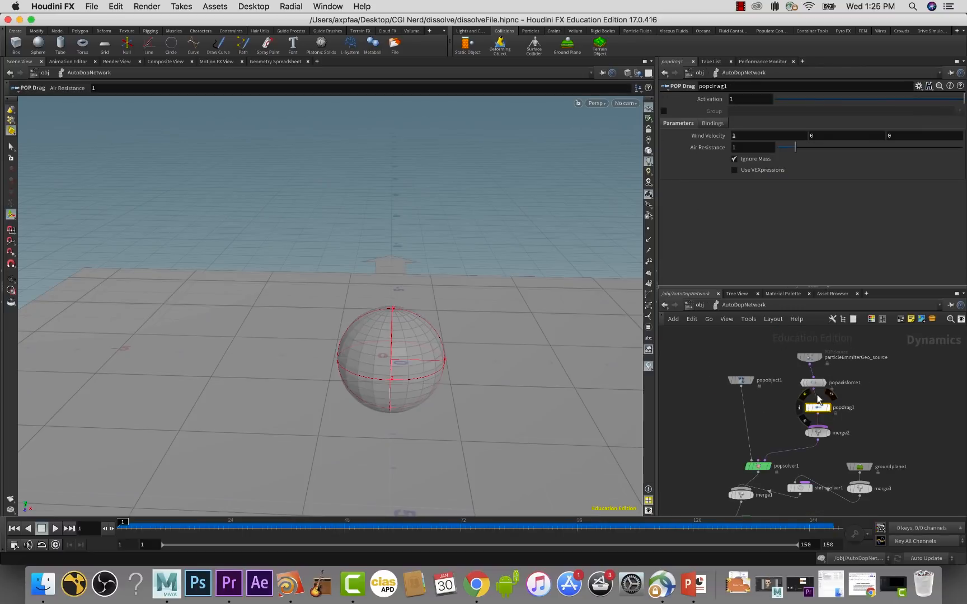
{"action": "mouse_move", "coordinate": [825, 401]}
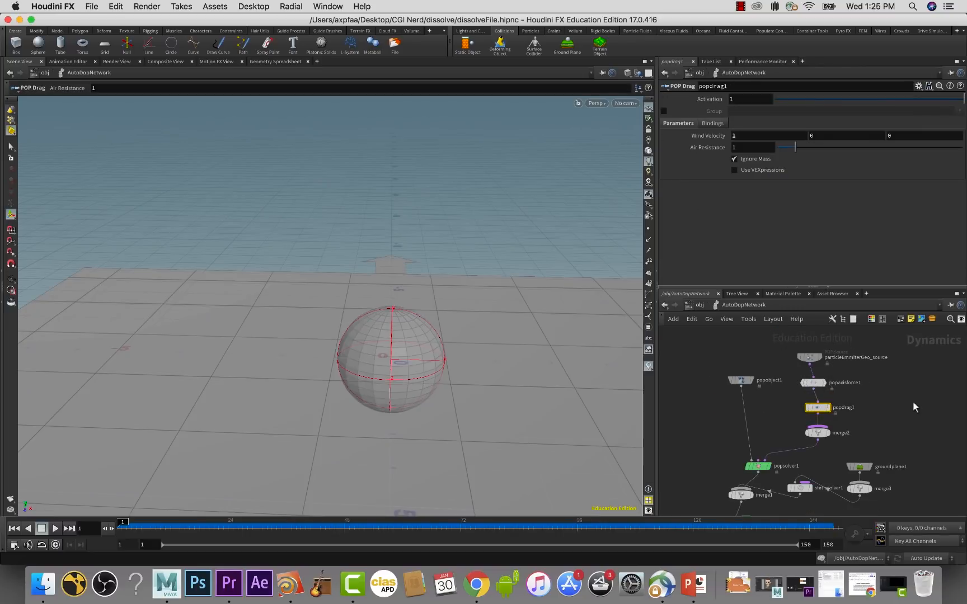
{"action": "left_click_drag", "start_coordinate": [817, 408], "coordinate": [817, 404]}
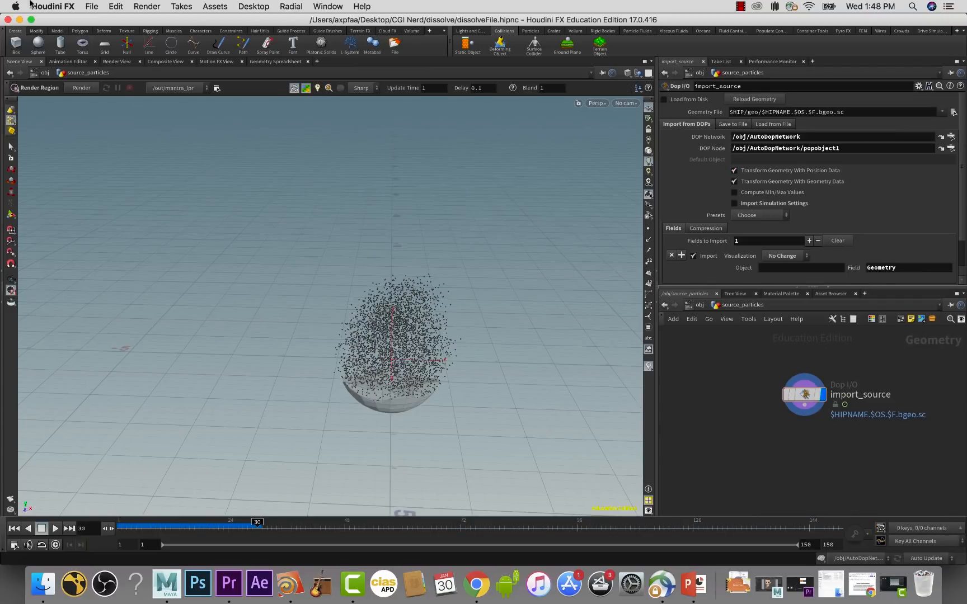
- Render the current frame with mantra_ipr in the render view and return to the object level
{"action": "left_click", "coordinate": [116, 61]}
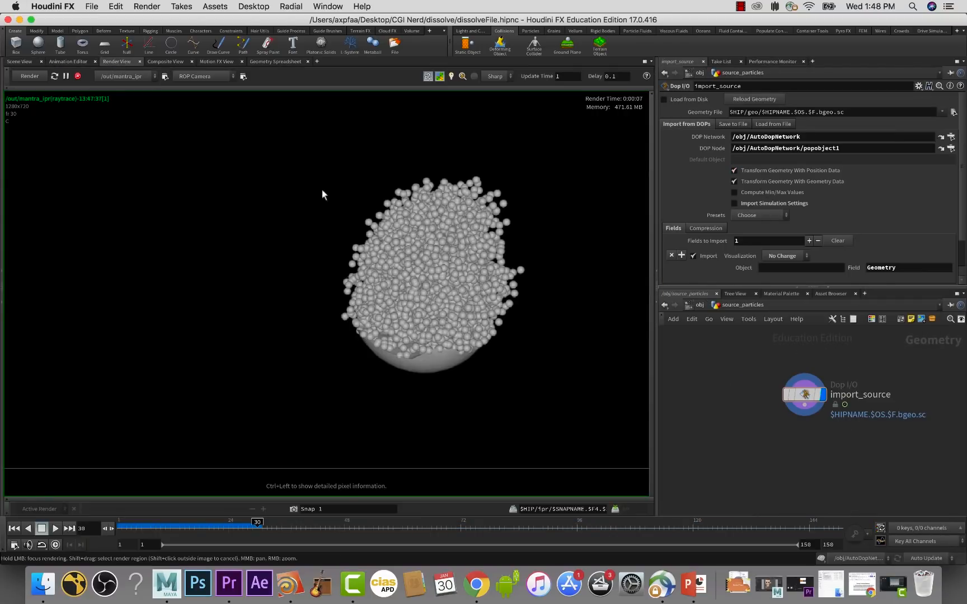
{"action": "left_click", "coordinate": [32, 76]}
{"action": "left_click", "coordinate": [700, 305]}
{"action": "middle_click_drag", "start_coordinate": [837, 420], "coordinate": [805, 400]}
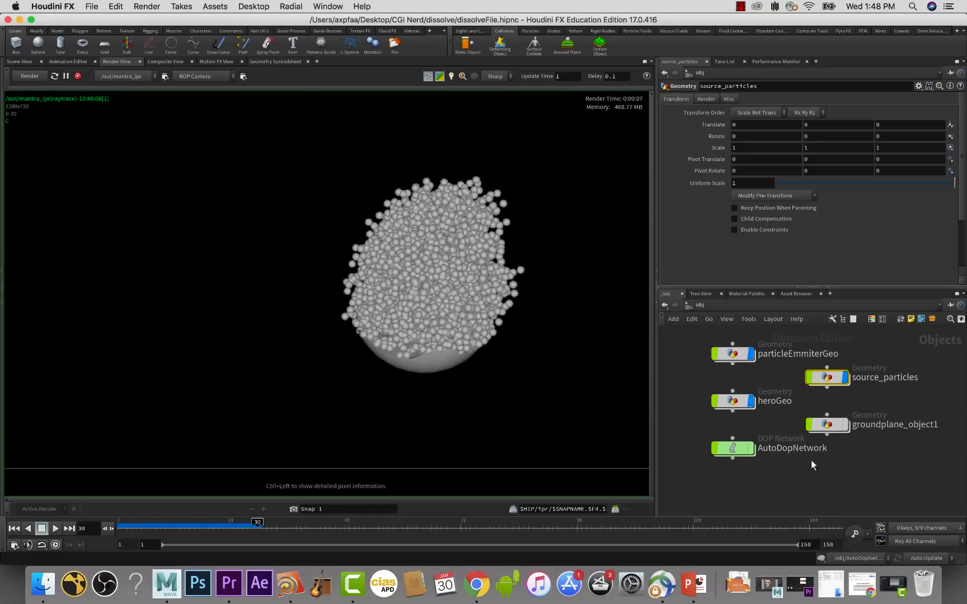
- Inside source_particles, add a Point VOP wired after import_source and make it the displayed node
{"action": "double_click", "coordinate": [828, 378]}
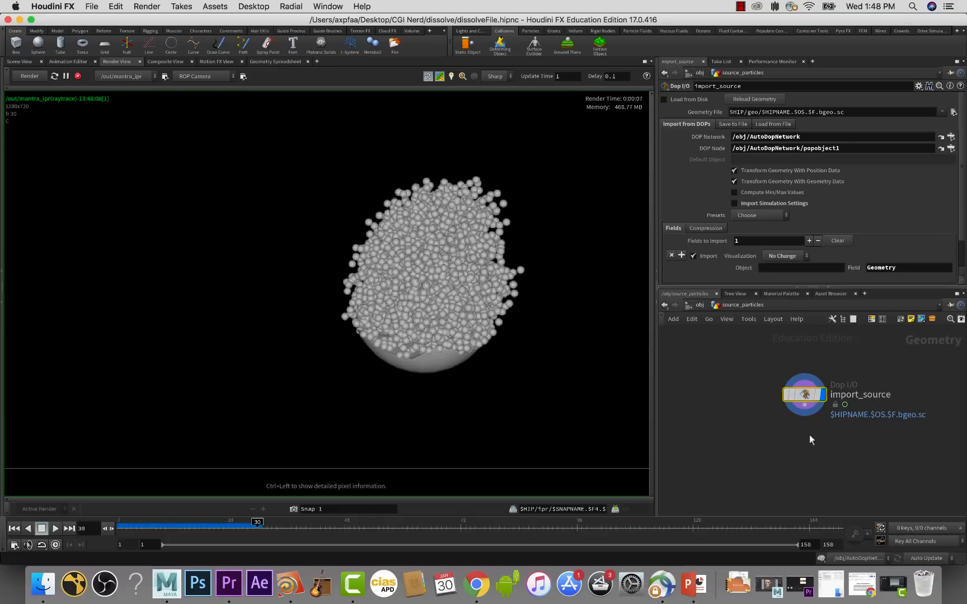
{"action": "middle_click_drag", "start_coordinate": [803, 398], "coordinate": [791, 375]}
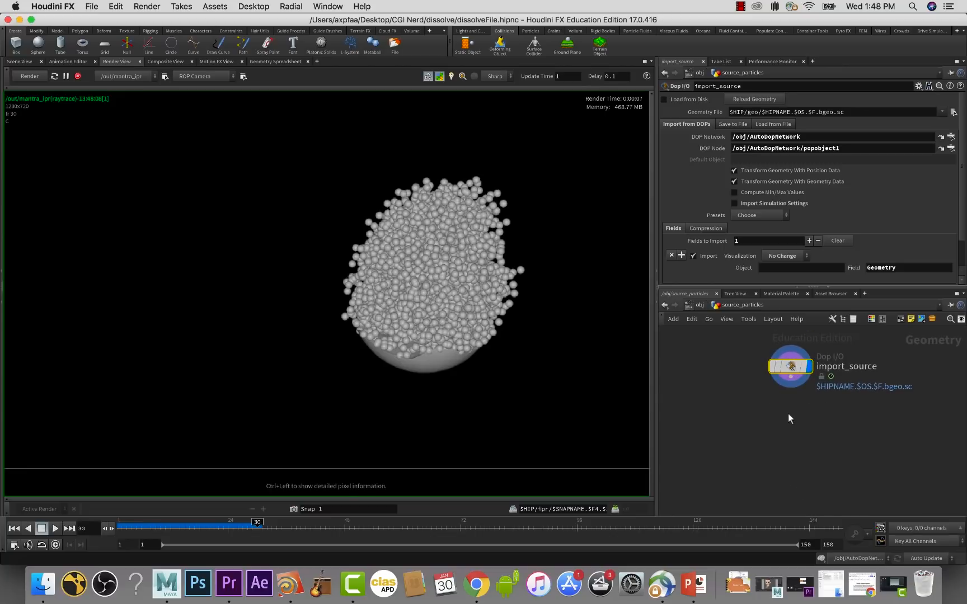
{"action": "key", "text": "Tab"}
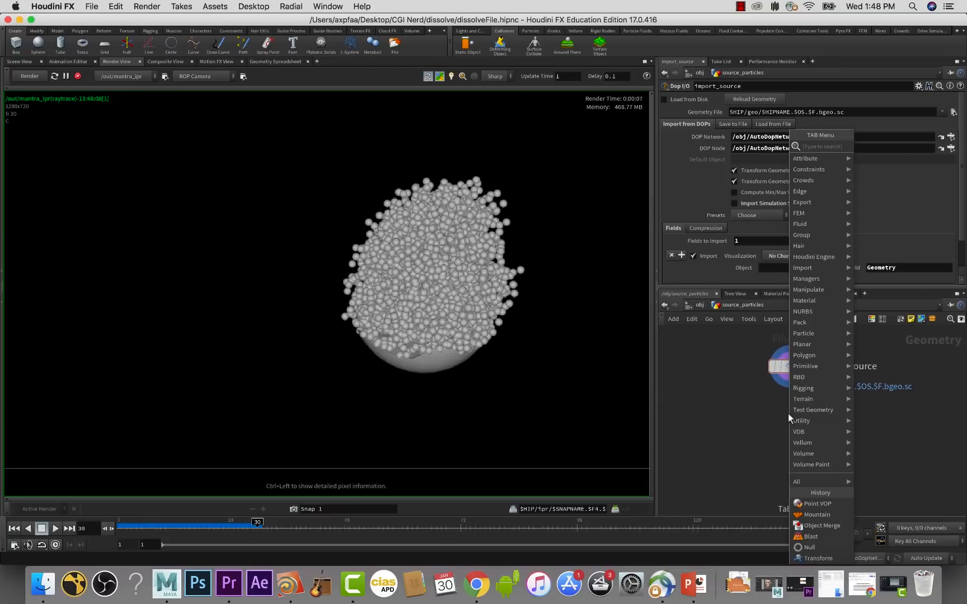
{"action": "type", "text": "point"}
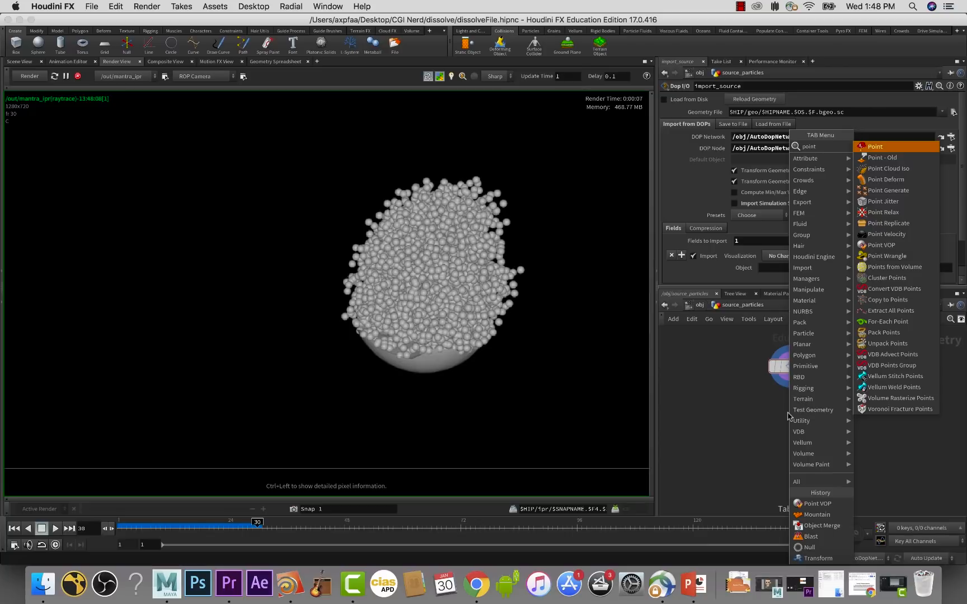
{"action": "type", "text": " vop"}
{"action": "key", "text": "Return"}
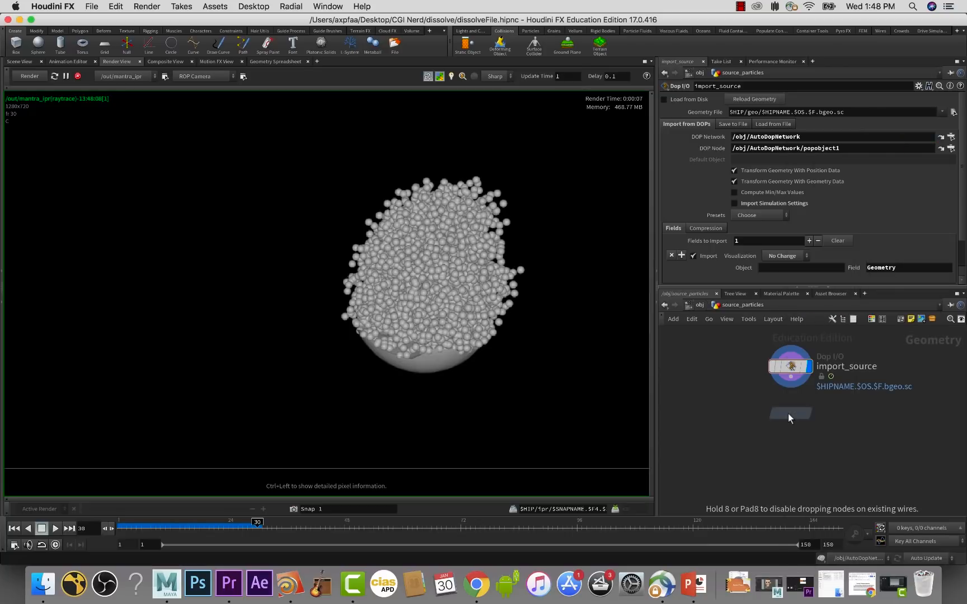
{"action": "left_click", "coordinate": [788, 413]}
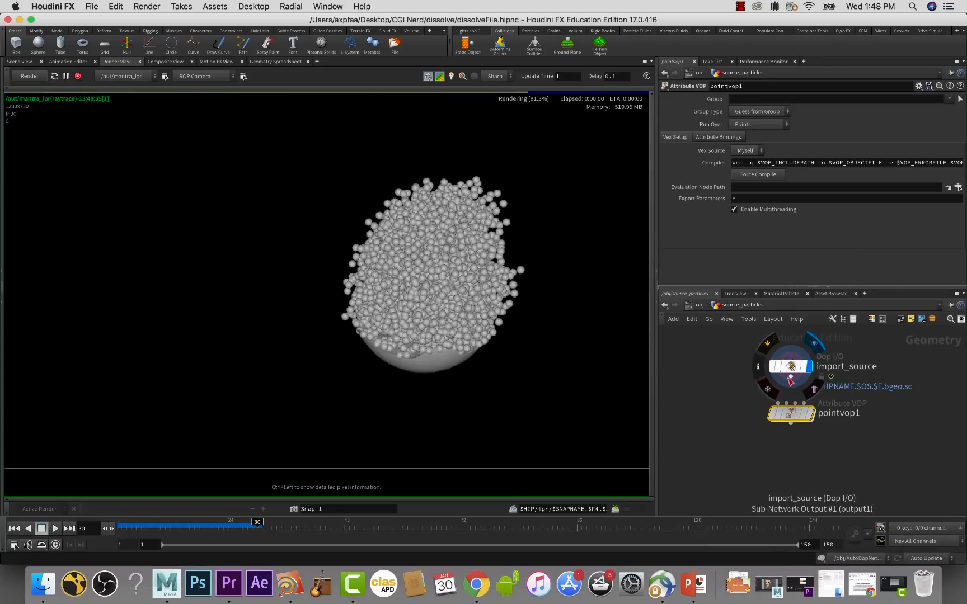
{"action": "left_click_drag", "start_coordinate": [791, 378], "coordinate": [777, 403]}
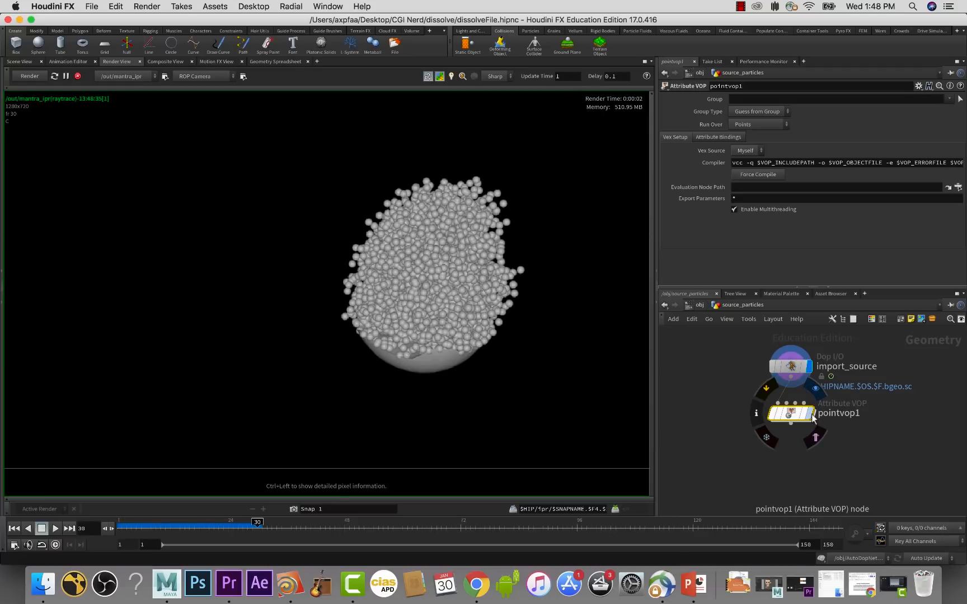
{"action": "left_click", "coordinate": [810, 414]}
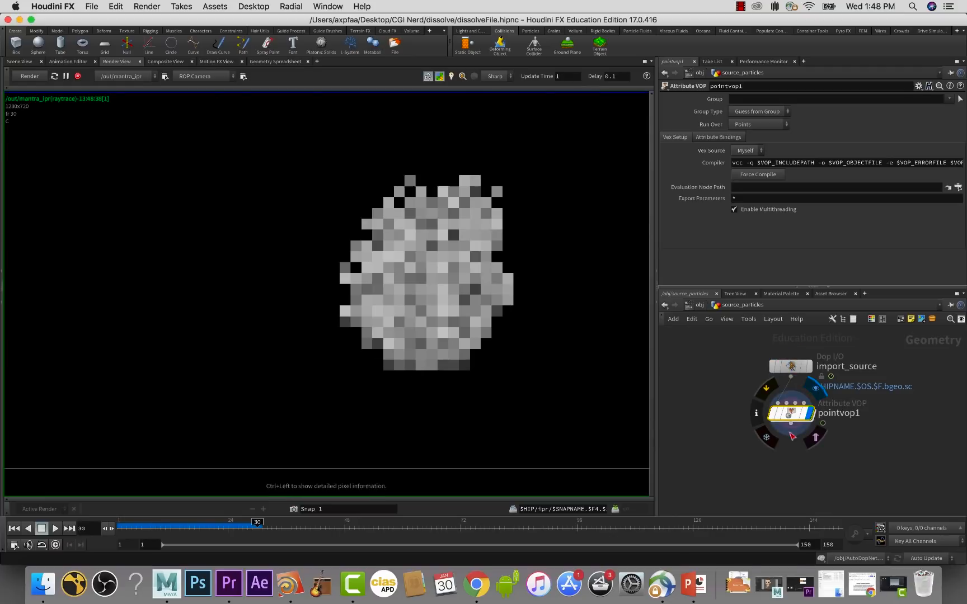
- Open the pointvop1 network and move its global parameters and output nodes apart
{"action": "double_click", "coordinate": [792, 415]}
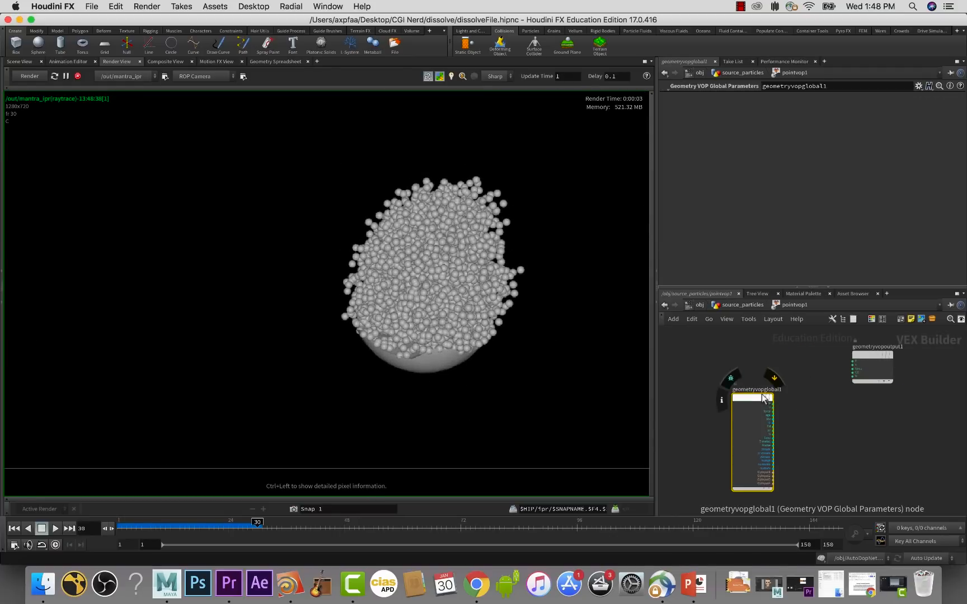
{"action": "left_click_drag", "start_coordinate": [720, 369], "coordinate": [705, 350]}
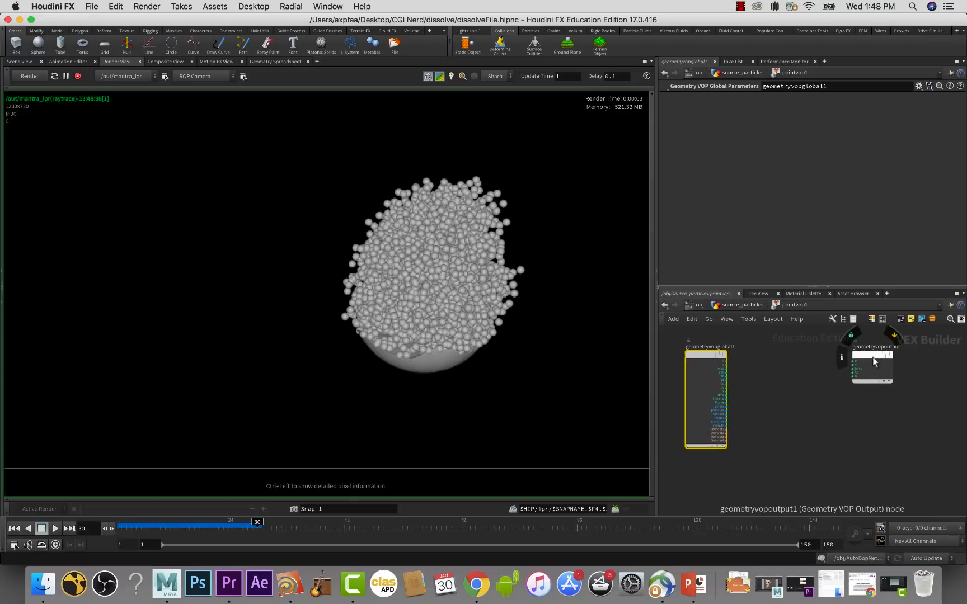
{"action": "left_click_drag", "start_coordinate": [873, 358], "coordinate": [886, 359]}
- Add a Bind Export node below the geometry VOP output node
{"action": "left_click", "coordinate": [775, 415]}
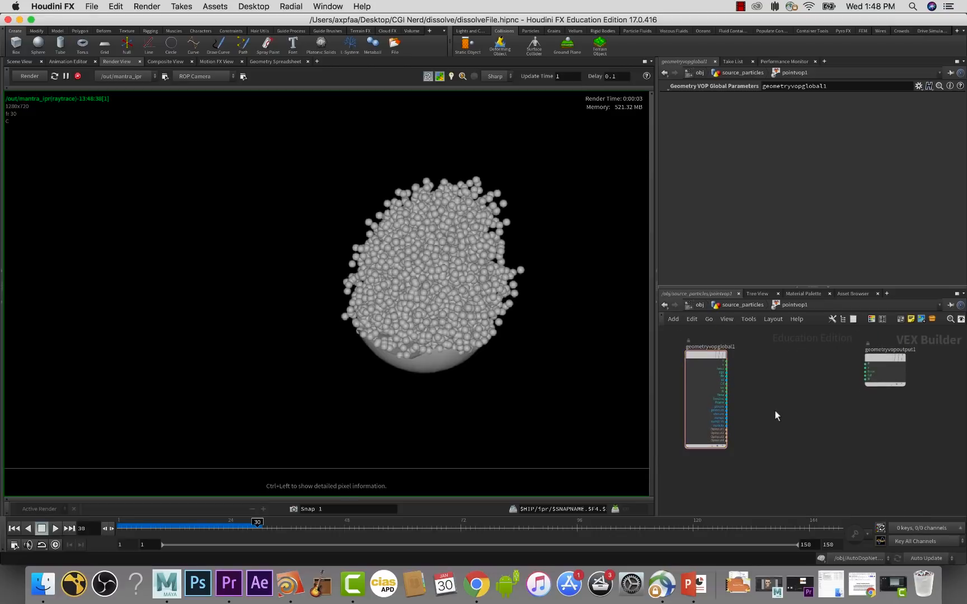
{"action": "key", "text": "Tab"}
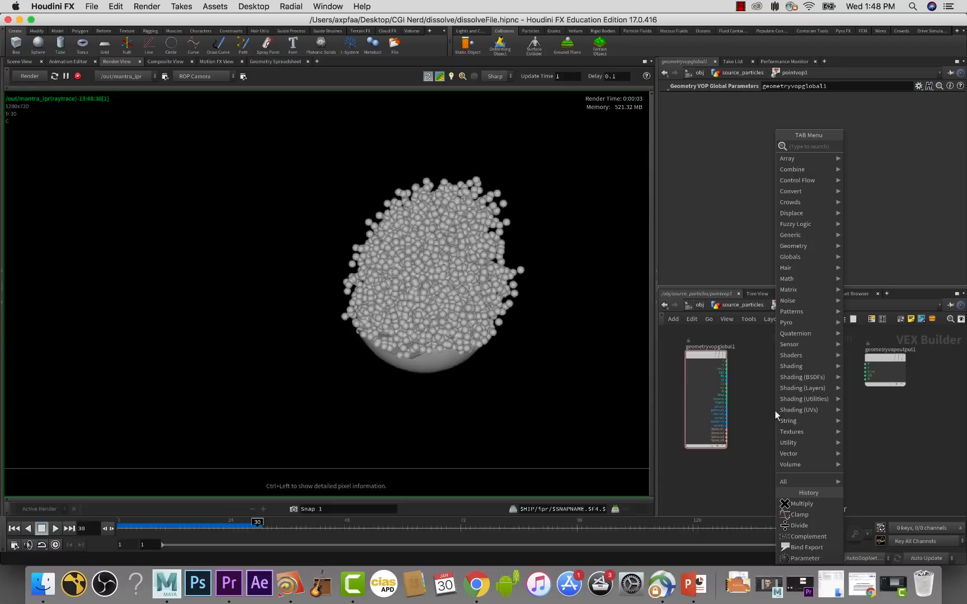
{"action": "type", "text": "bind"}
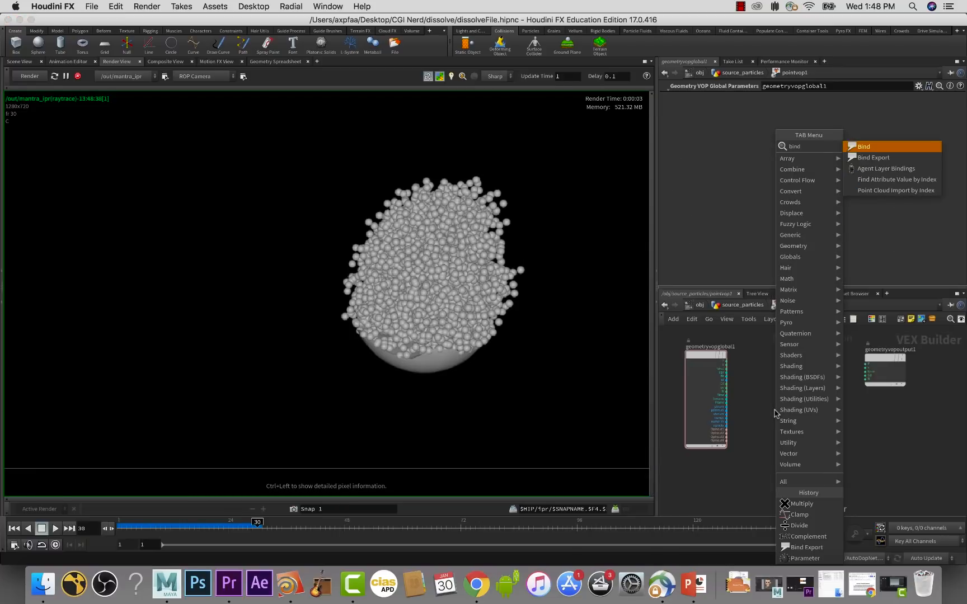
{"action": "key", "text": "Down"}
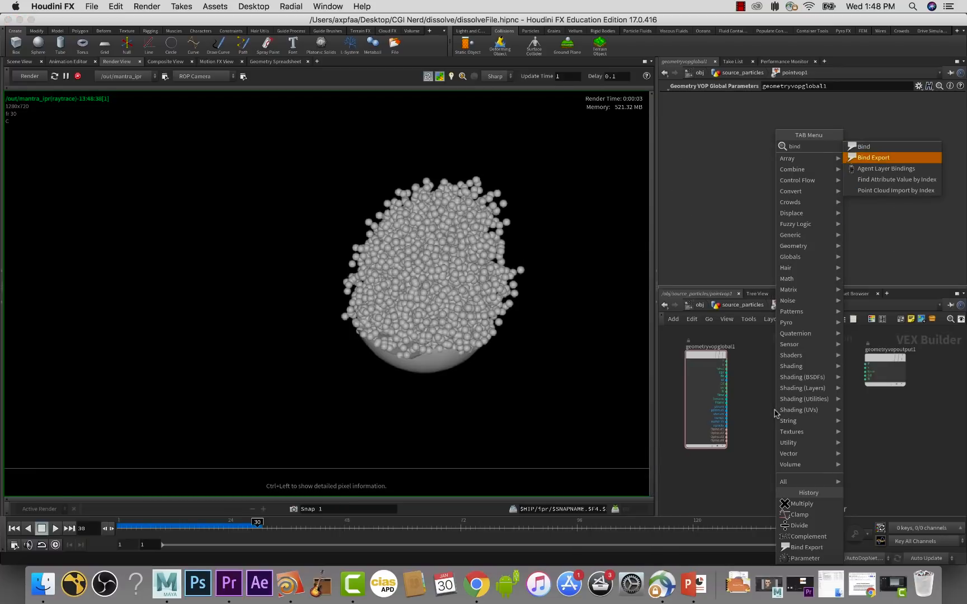
{"action": "key", "text": "Return"}
{"action": "left_click", "coordinate": [846, 425]}
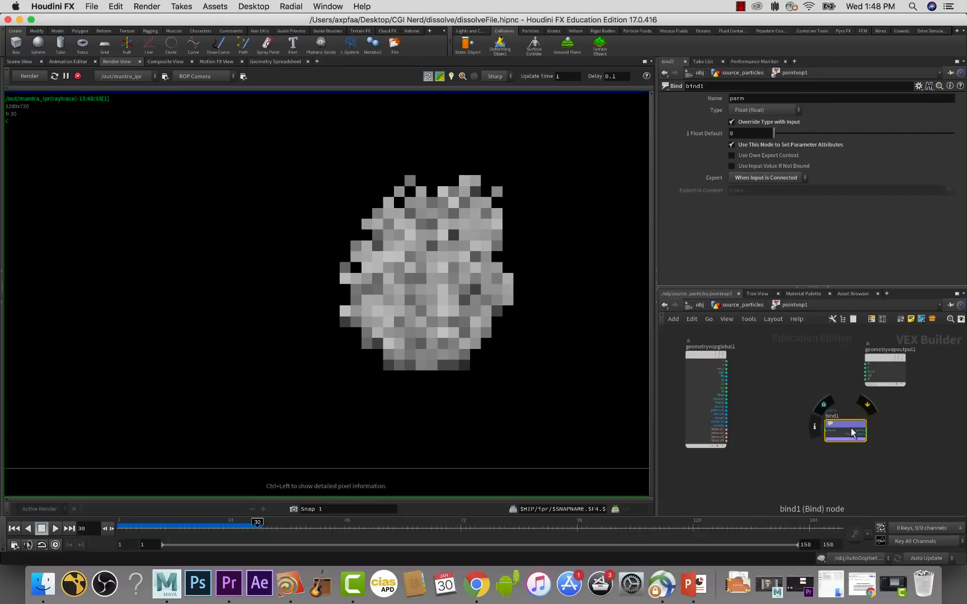
{"action": "scroll", "coordinate": [848, 425], "scroll_direction": "up", "scroll_amount": 3}
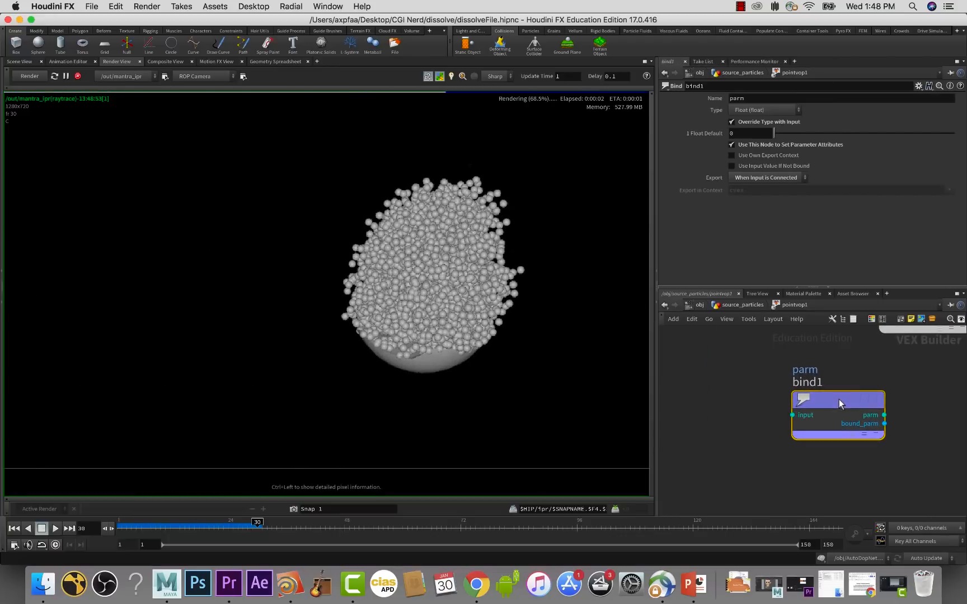
- Add a Parameter node beside bind1 and wire its parm output into bind1's input
{"action": "key", "text": "Tab"}
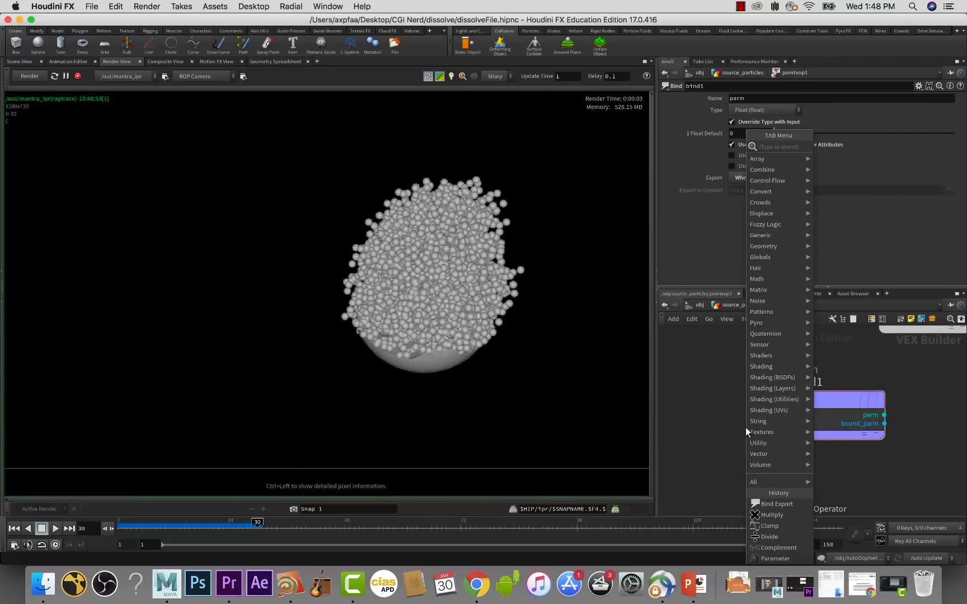
{"action": "type", "text": "par"}
{"action": "key", "text": "Return"}
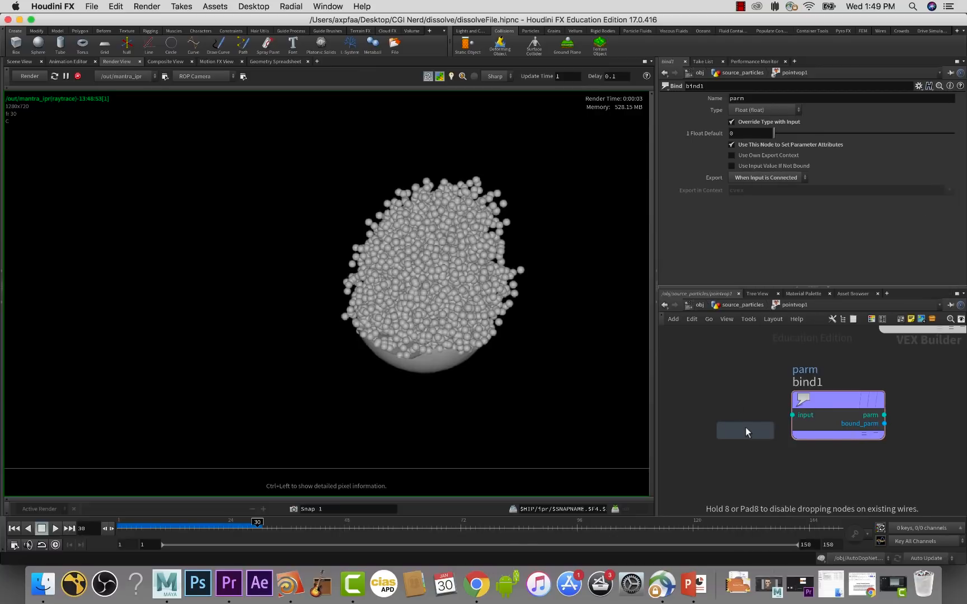
{"action": "left_click", "coordinate": [700, 403]}
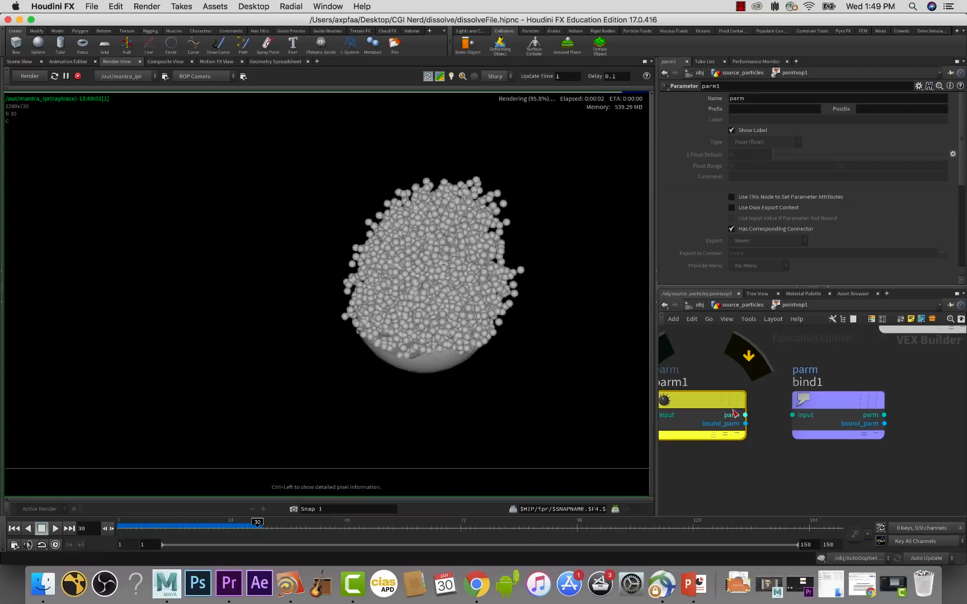
{"action": "left_click_drag", "start_coordinate": [746, 416], "coordinate": [791, 415]}
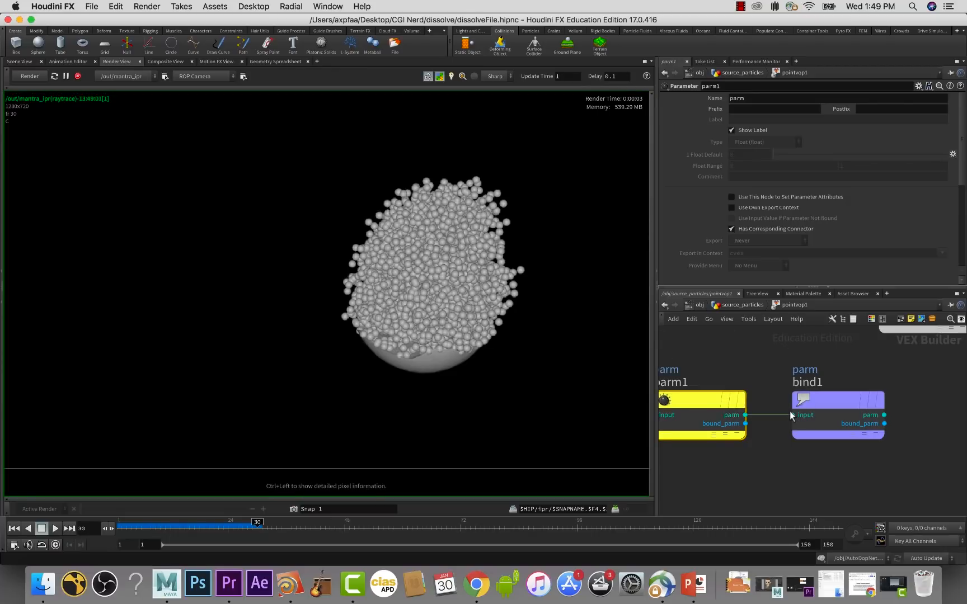
- Name the attribute exported by bind1 pscale
{"action": "left_click", "coordinate": [822, 400]}
{"action": "double_click", "coordinate": [761, 98]}
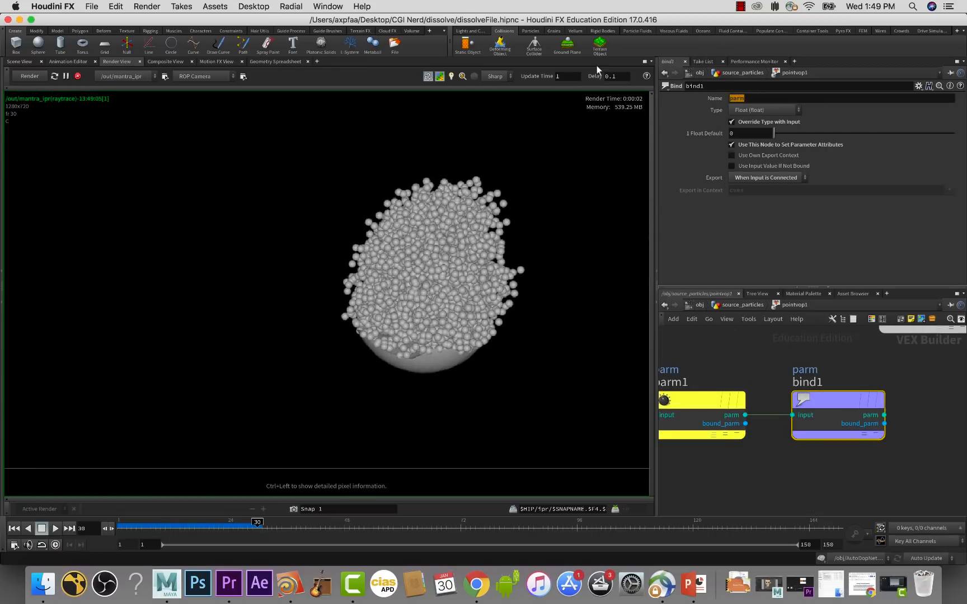
{"action": "type", "text": "ps"}
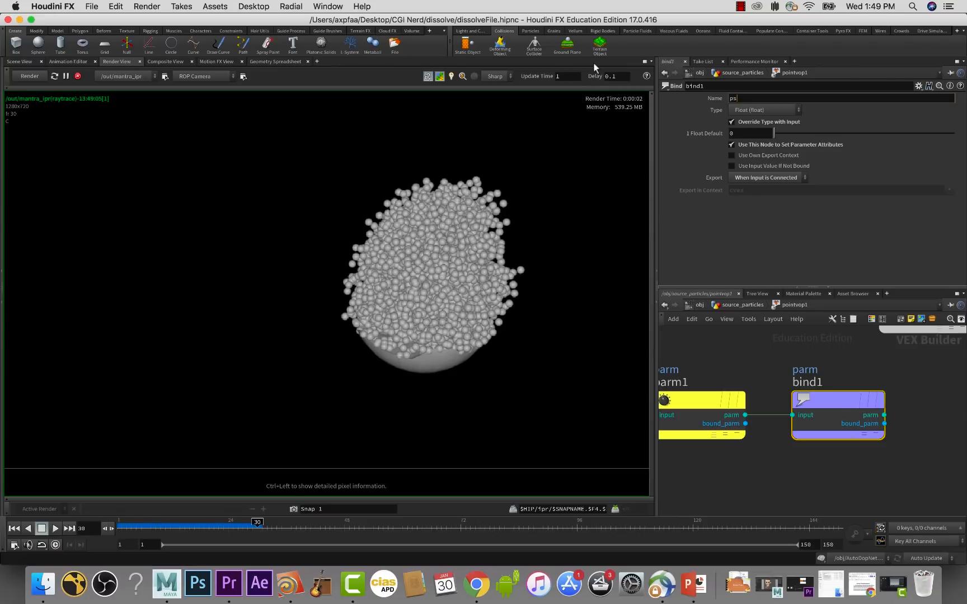
{"action": "type", "text": "cale"}
{"action": "key", "text": "Return"}
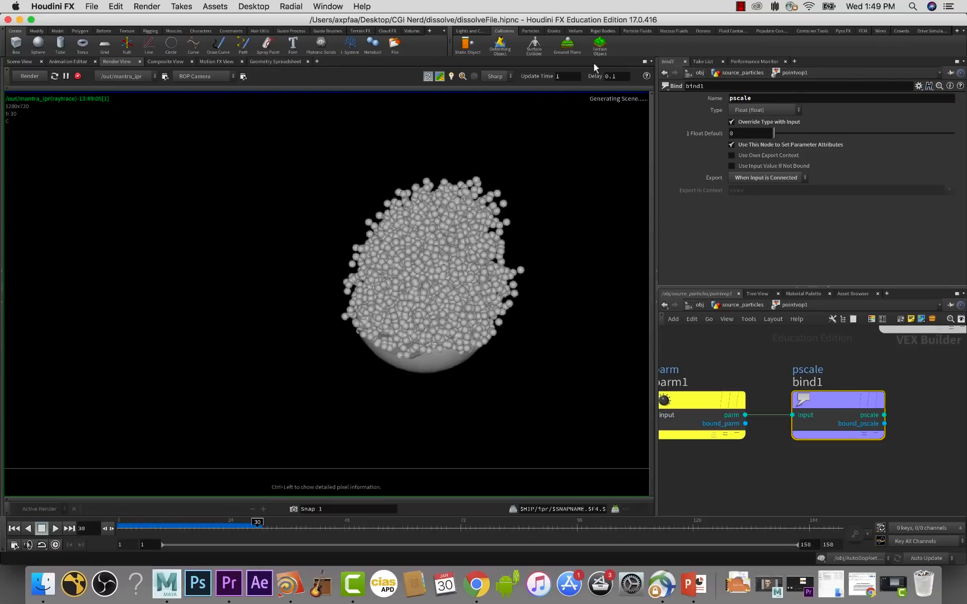
- Go back up to source_particles and set pointvop1's parm value to 0.01
{"action": "left_click", "coordinate": [689, 396]}
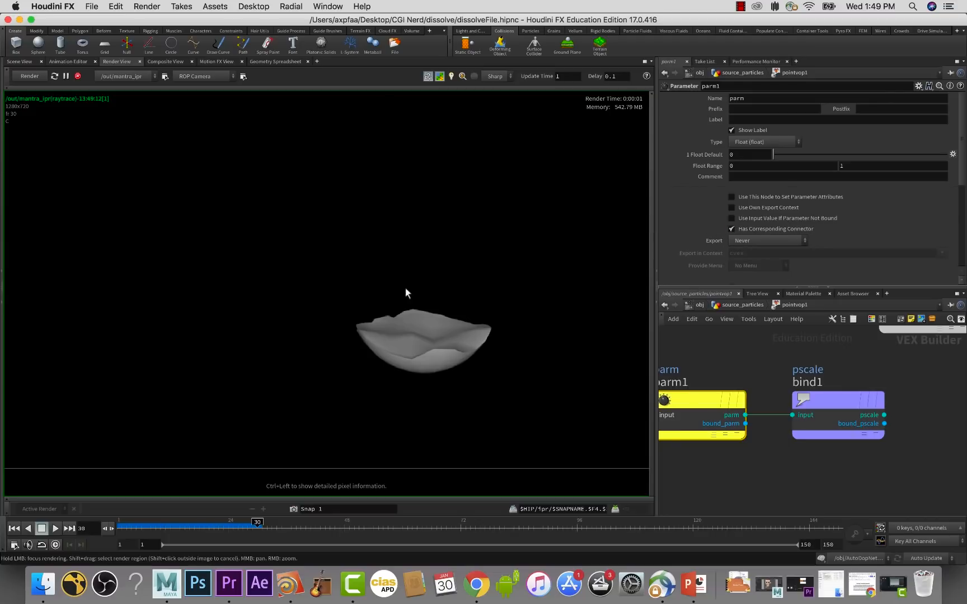
{"action": "left_click", "coordinate": [745, 304]}
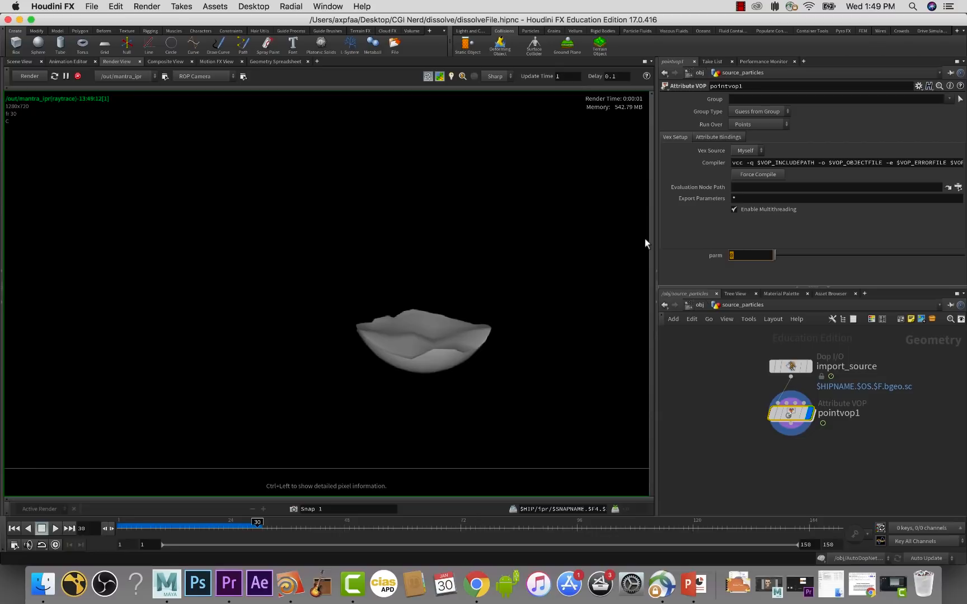
{"action": "type", "text": ".01"}
{"action": "key", "text": "Return"}
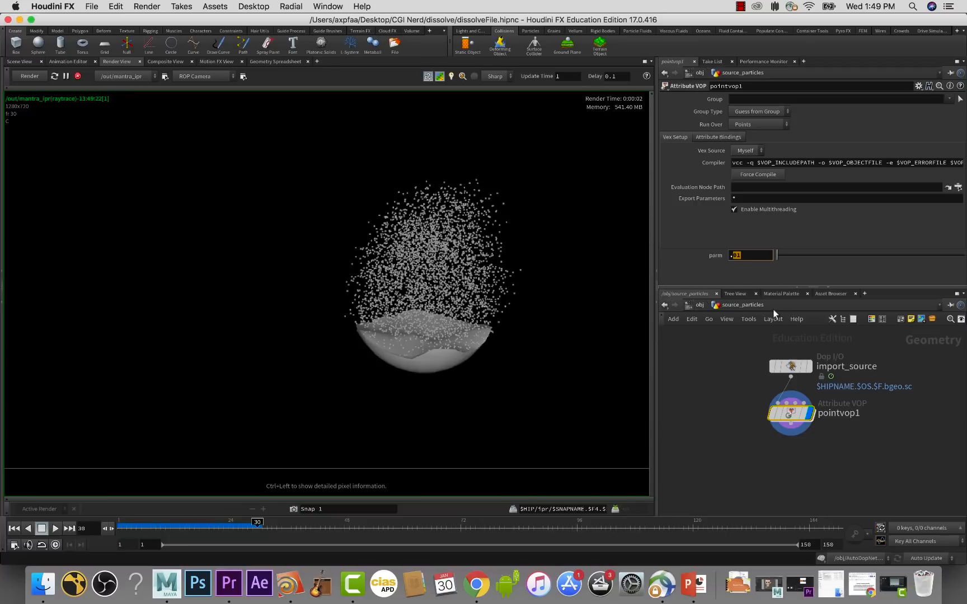
- Try pointvop1's parm at 0.1 and at 0.05 to compare the rendered particle sizes
{"action": "type", "text": "1"}
{"action": "key", "text": "Return"}
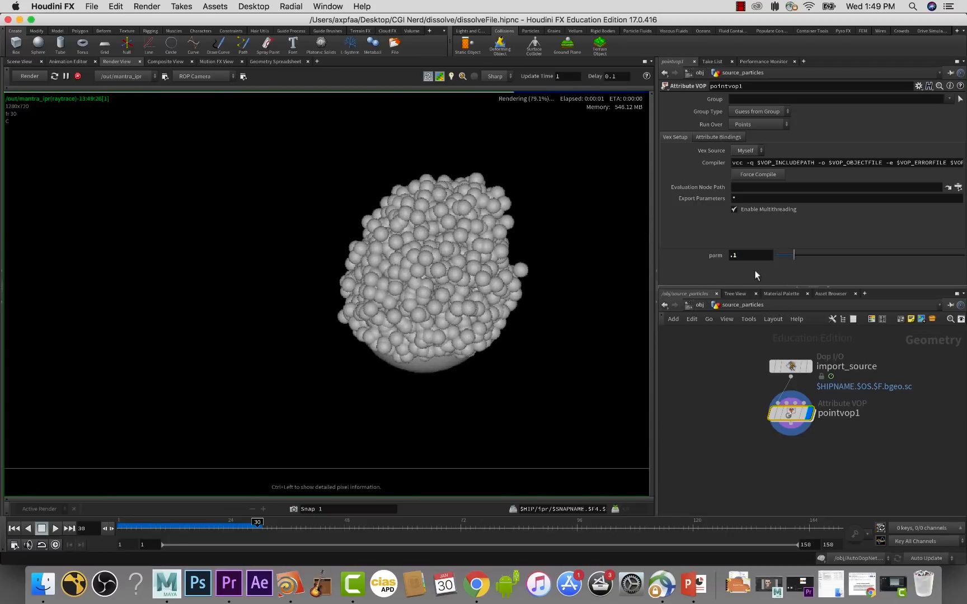
{"action": "left_click", "coordinate": [755, 255]}
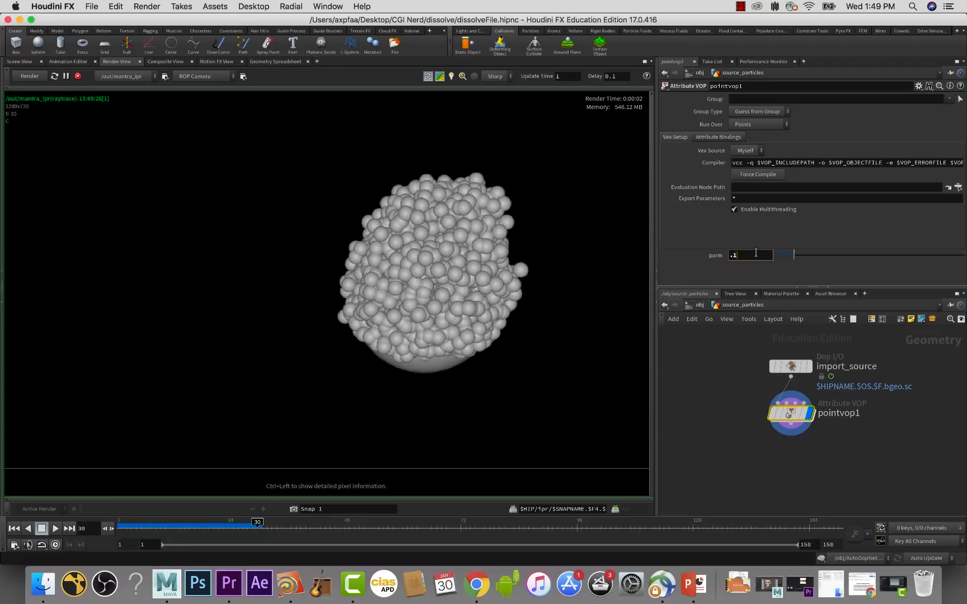
{"action": "type", "text": "."}
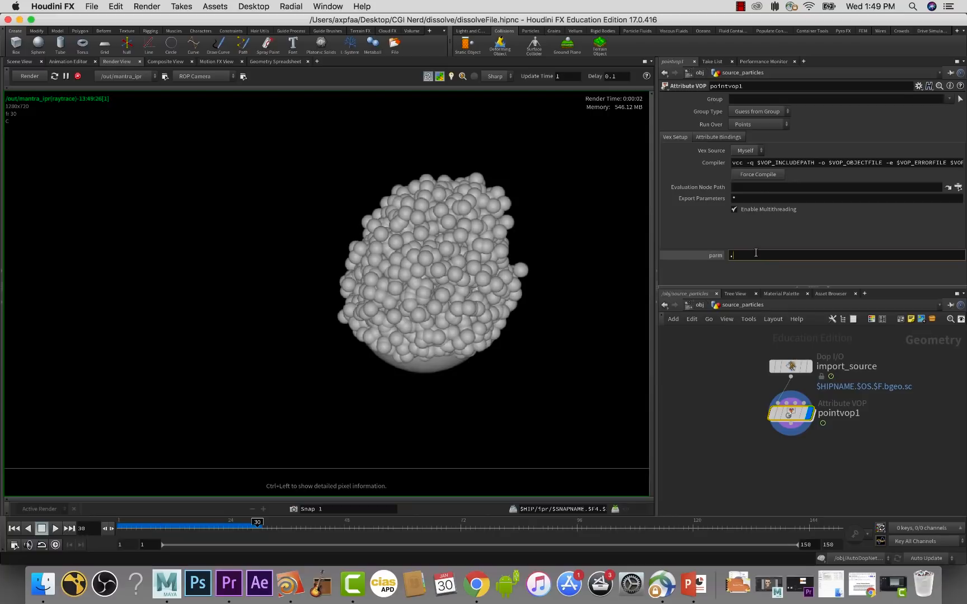
{"action": "type", "text": "05"}
{"action": "key", "text": "Return"}
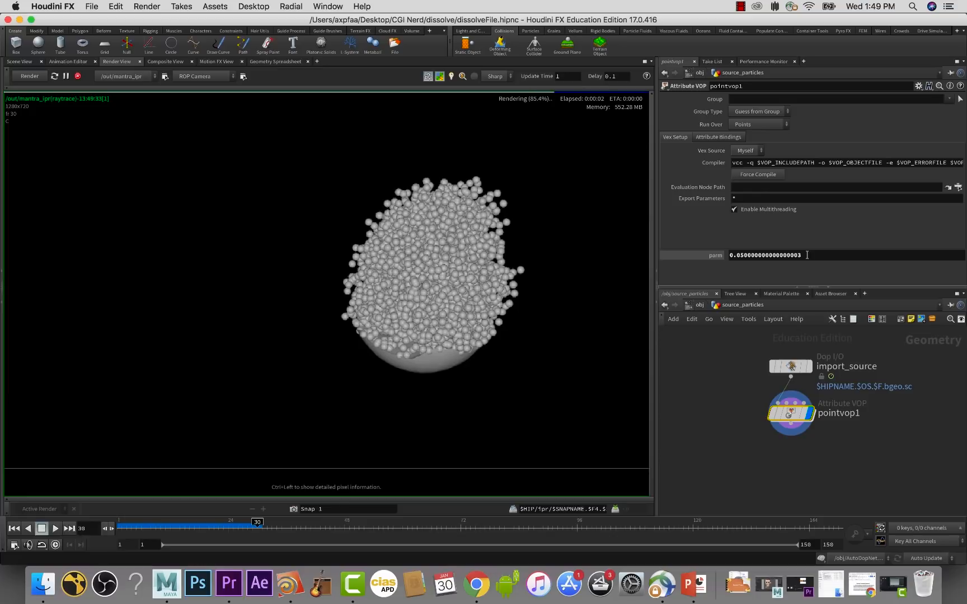
- Return the parm value on pointvop1 to 0.01
{"action": "left_click_drag", "start_coordinate": [801, 255], "coordinate": [739, 255]}
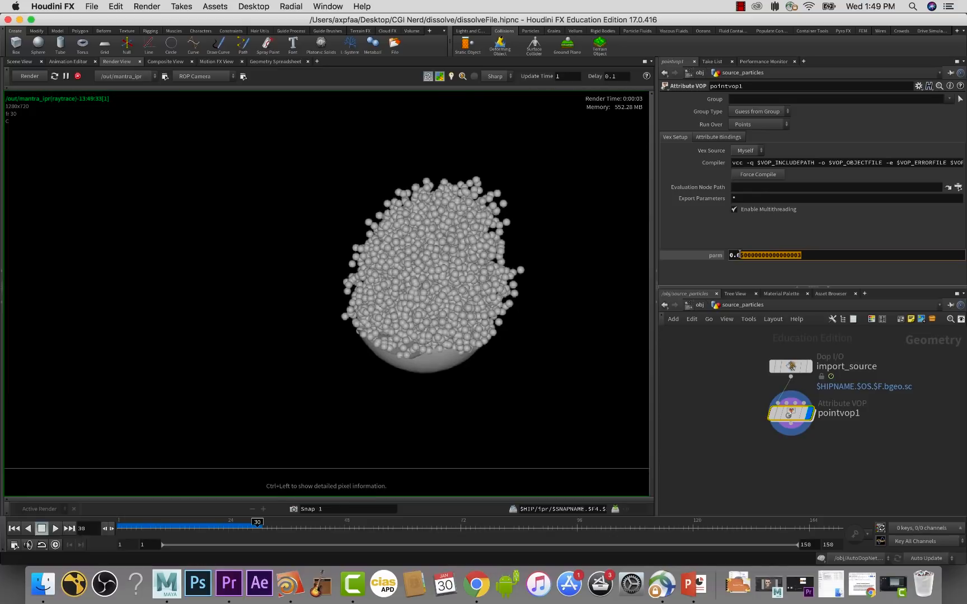
{"action": "type", "text": "1"}
{"action": "key", "text": "Return"}
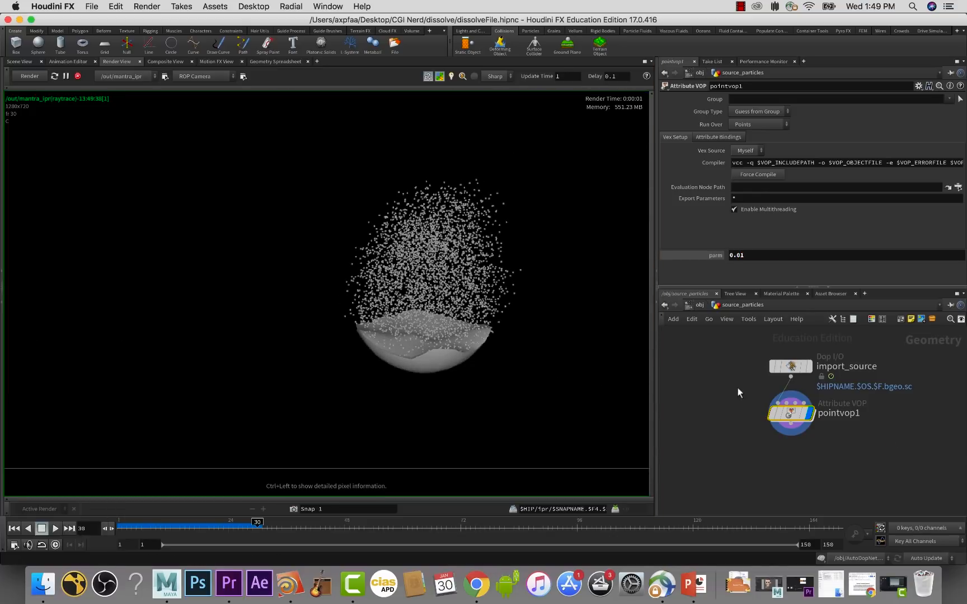
- Inside pointvop1, add a Divide node above parm1 and wire the global age and life outputs into its first two inputs
{"action": "double_click", "coordinate": [803, 413]}
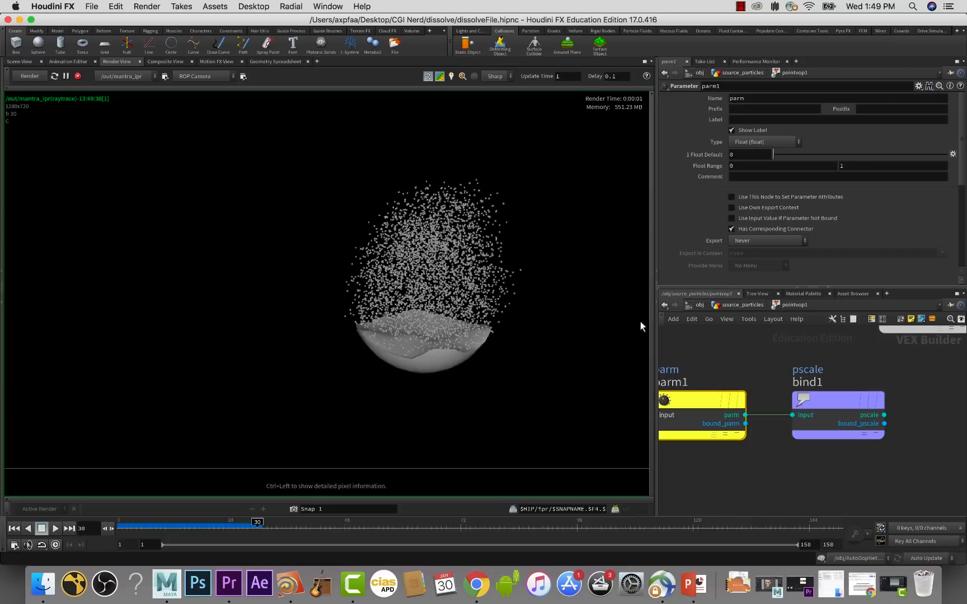
{"action": "middle_click_drag", "start_coordinate": [800, 346], "coordinate": [864, 363]}
{"action": "scroll", "coordinate": [864, 363], "scroll_direction": "down", "scroll_amount": 3}
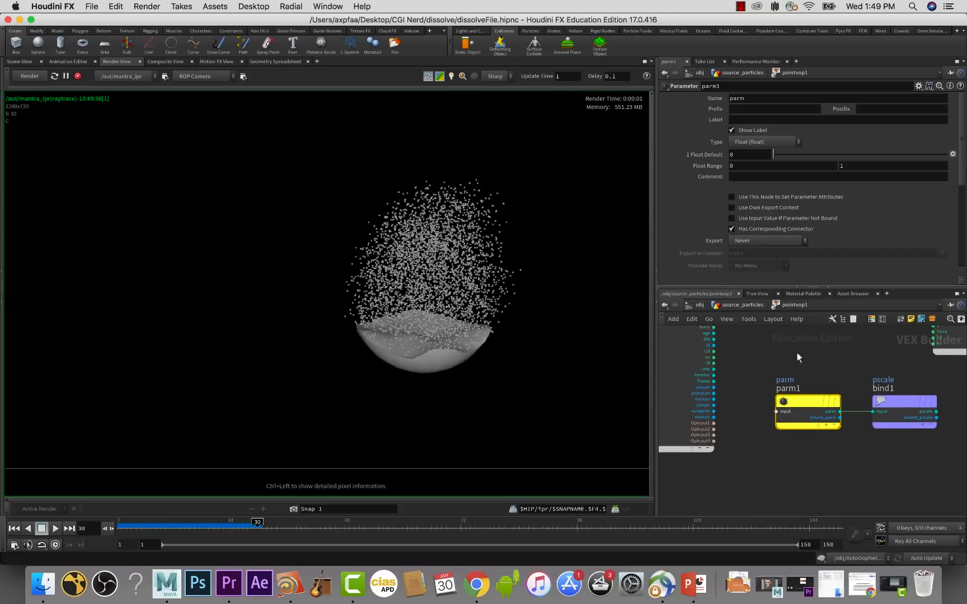
{"action": "scroll", "coordinate": [800, 357], "scroll_direction": "up", "scroll_amount": 2}
{"action": "middle_click_drag", "start_coordinate": [800, 357], "coordinate": [815, 387]}
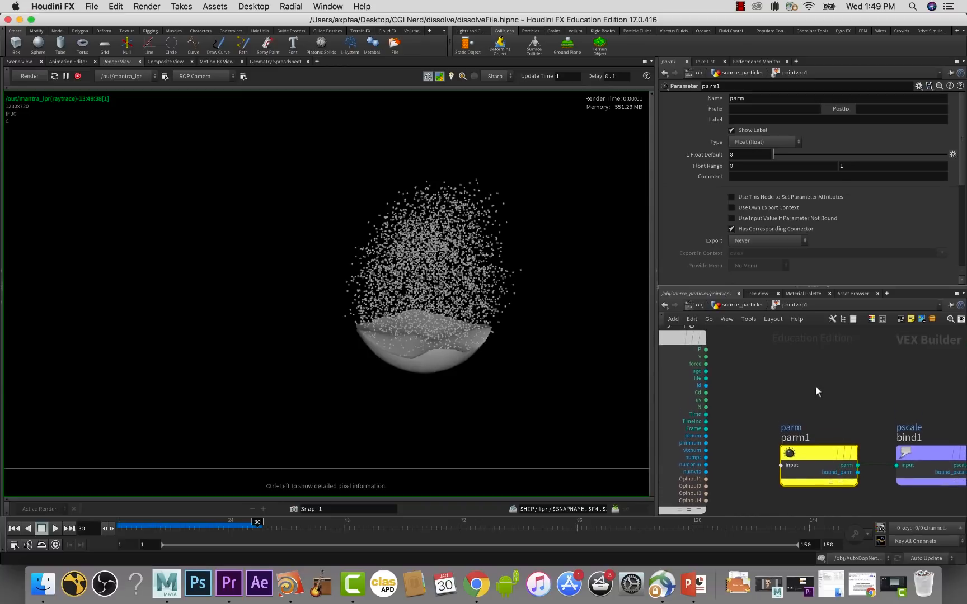
{"action": "key", "text": "Tab"}
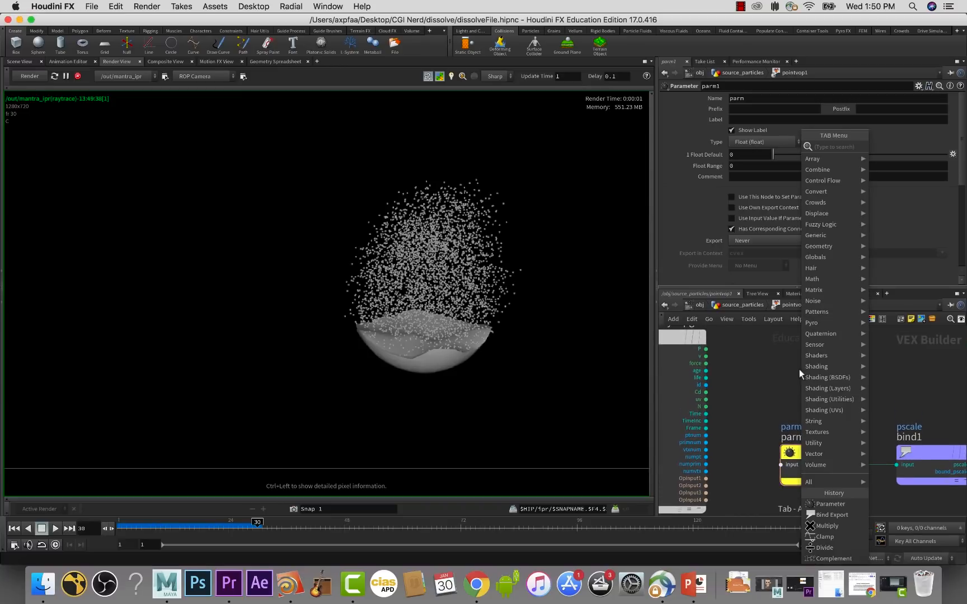
{"action": "type", "text": "divi"}
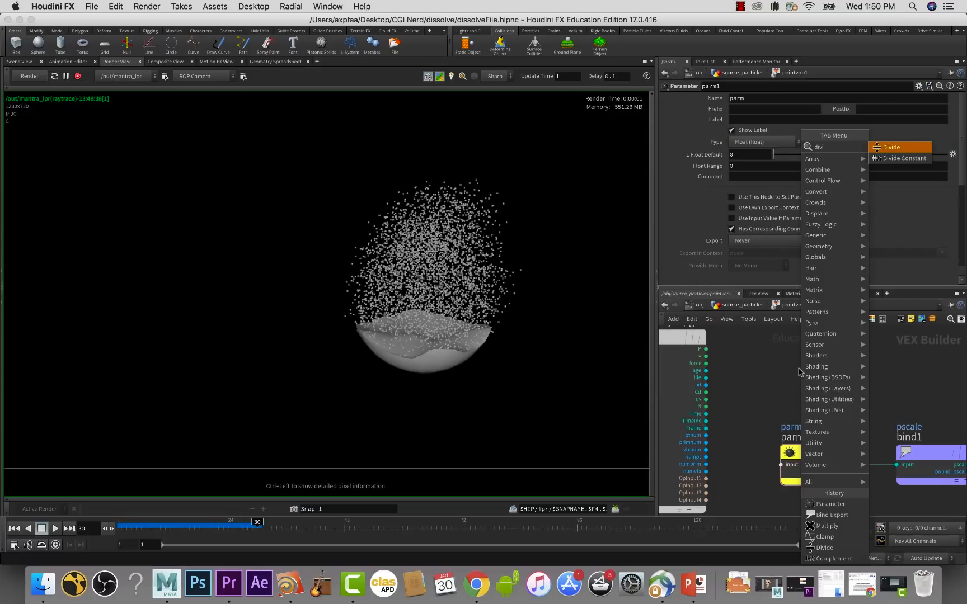
{"action": "key", "text": "Return"}
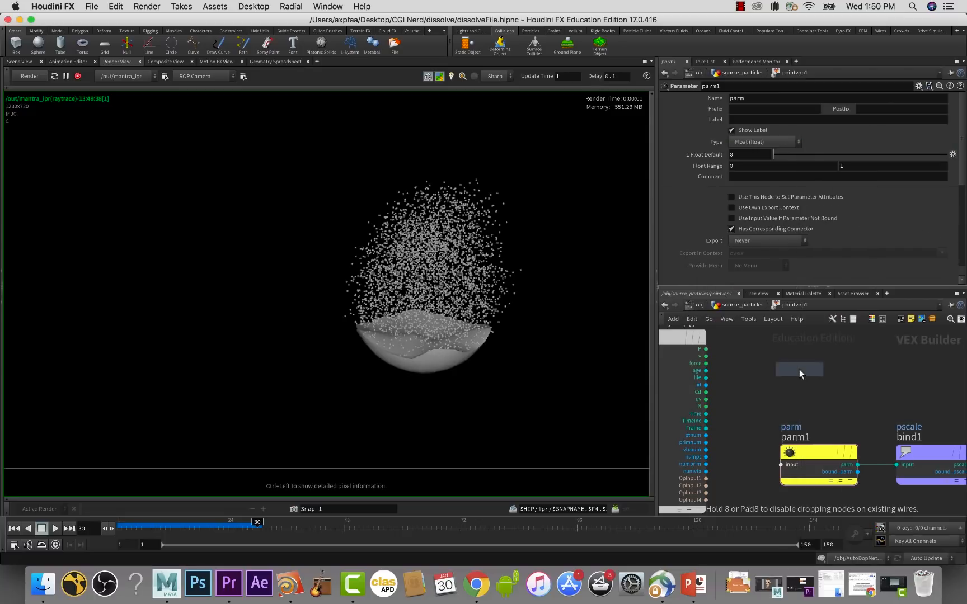
{"action": "left_click", "coordinate": [799, 370]}
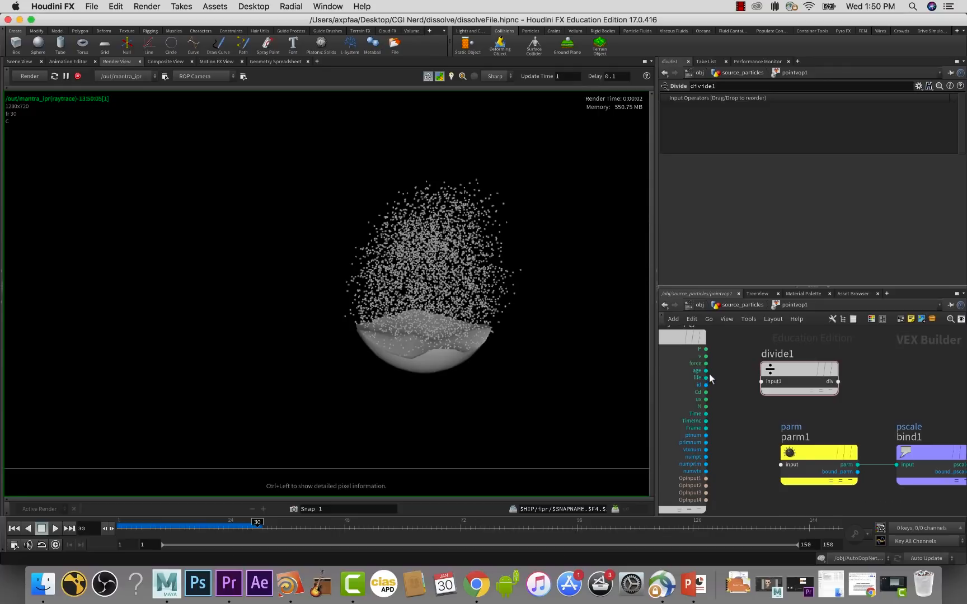
{"action": "left_click_drag", "start_coordinate": [709, 373], "coordinate": [788, 358]}
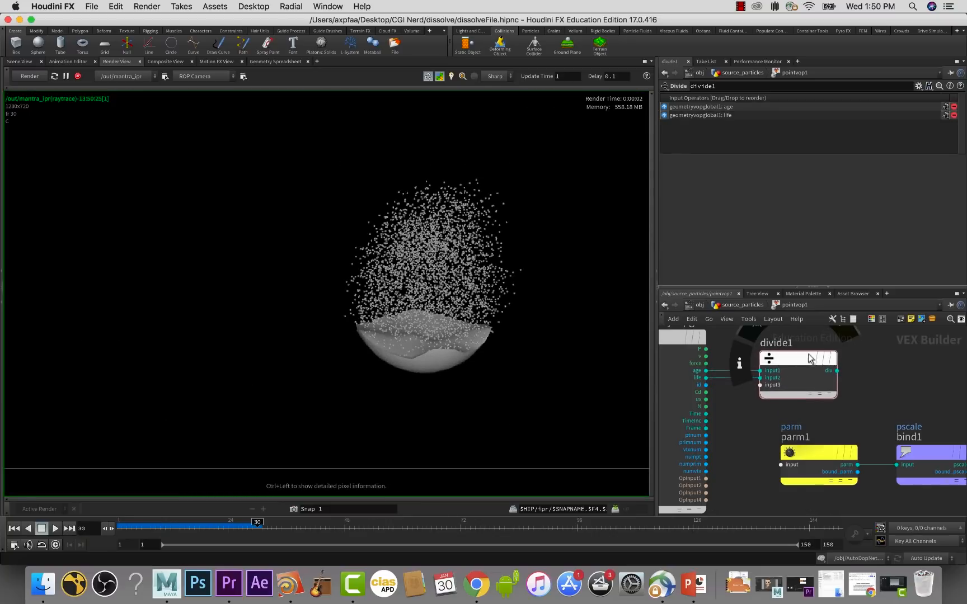
- Add a Clamp node beside divide1 and wire the divide output into its val input
{"action": "key", "text": "Tab"}
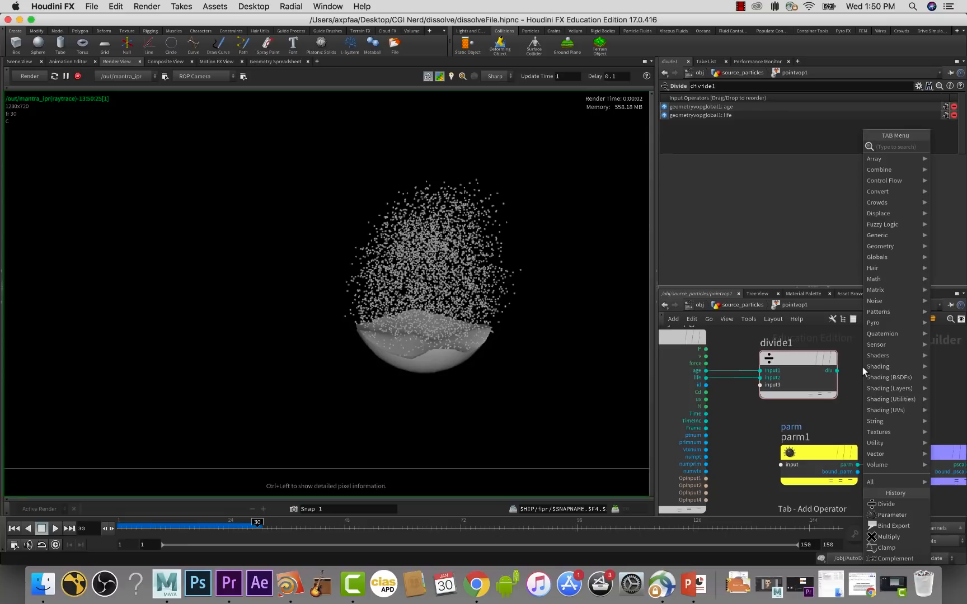
{"action": "type", "text": "clam"}
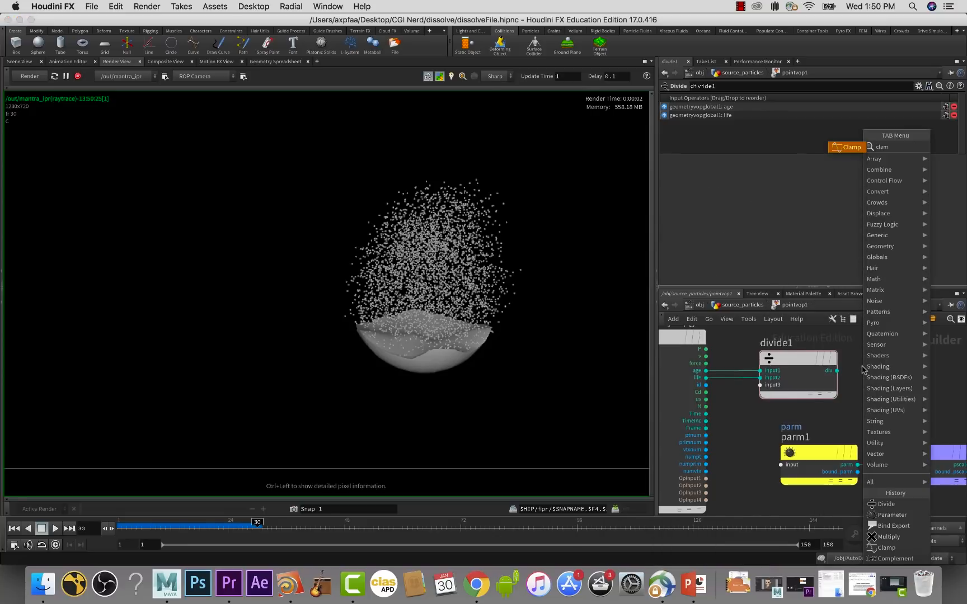
{"action": "key", "text": "Return"}
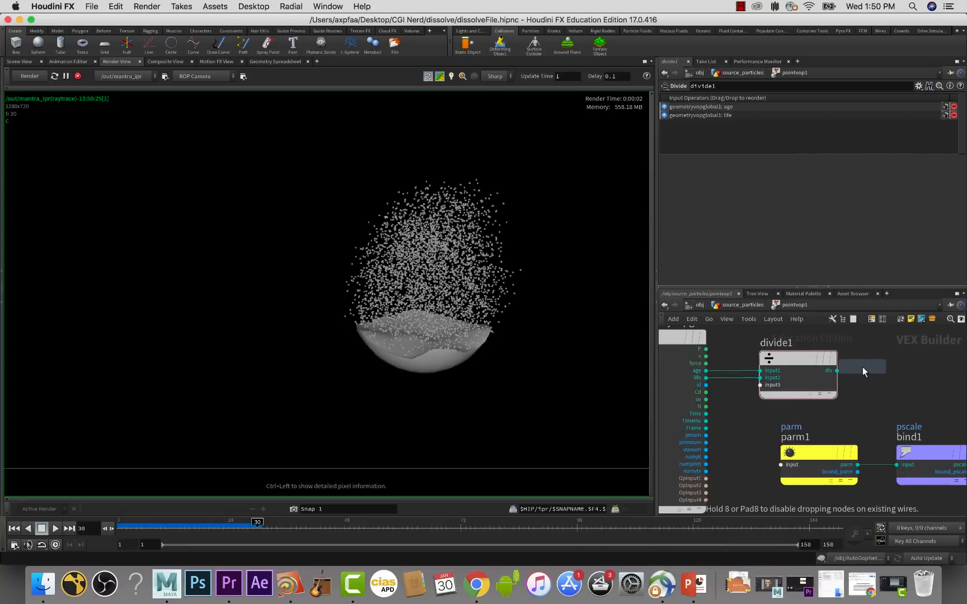
{"action": "left_click", "coordinate": [922, 378]}
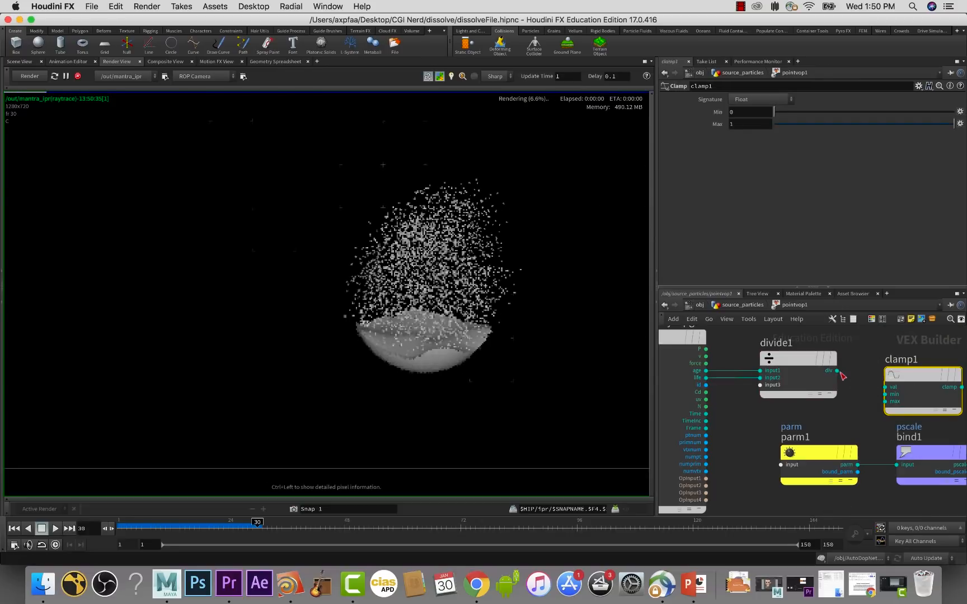
{"action": "left_click", "coordinate": [884, 385]}
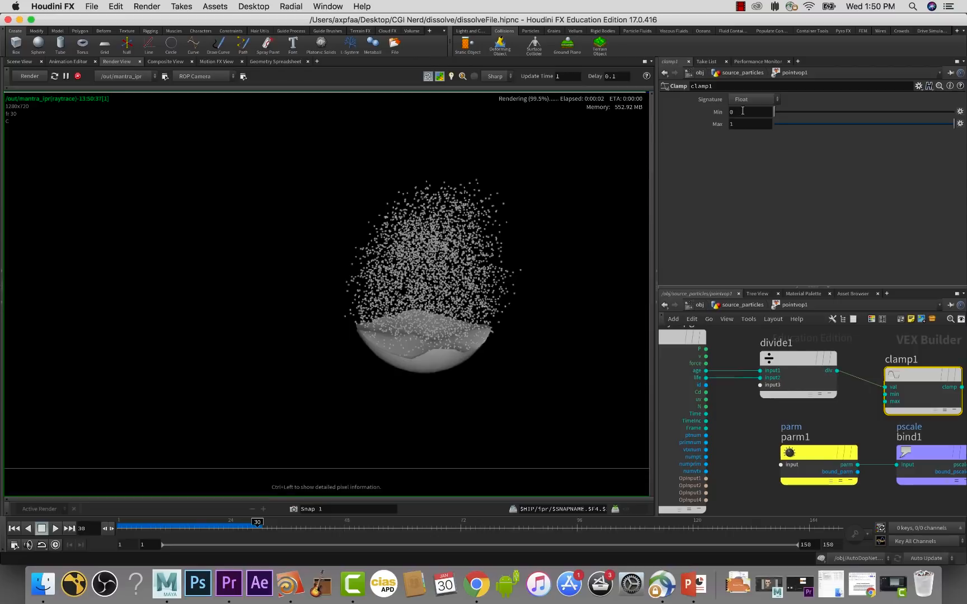
- Move bind1 farther along the network, wire clamp1's output into its input, and reposition clamp1 and parm1
{"action": "middle_click", "coordinate": [896, 414]}
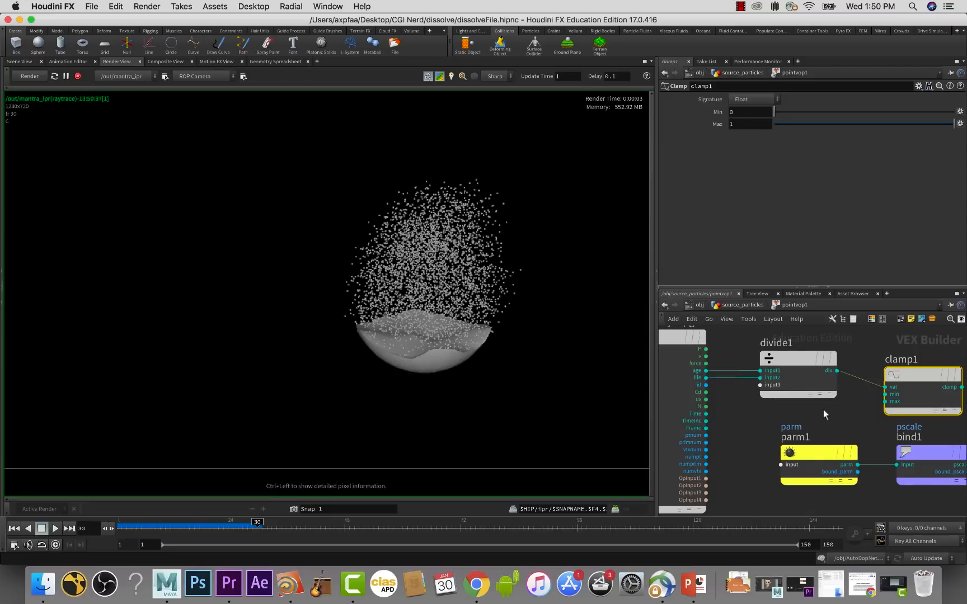
{"action": "middle_click_drag", "start_coordinate": [855, 419], "coordinate": [828, 411]}
{"action": "left_click", "coordinate": [828, 410]}
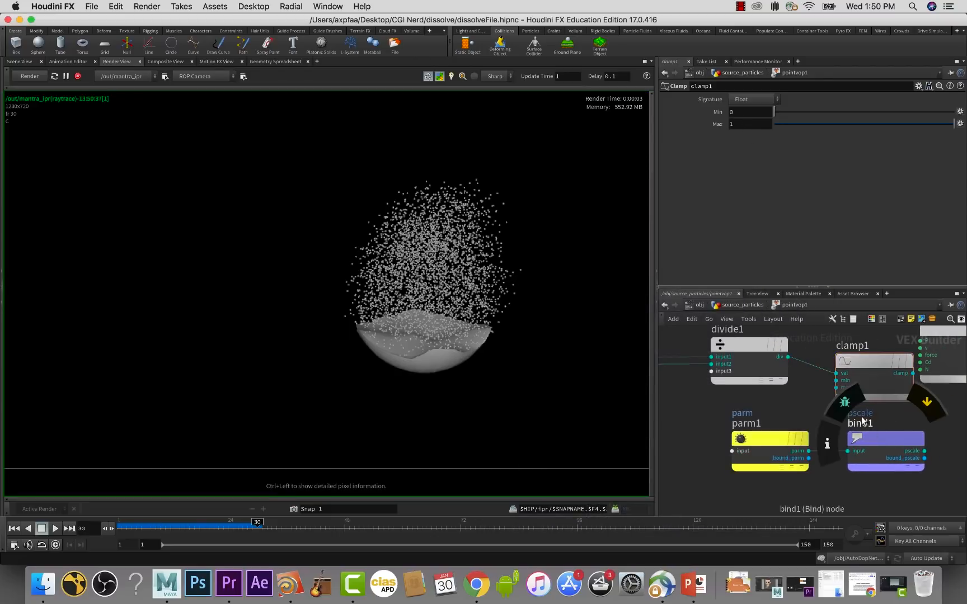
{"action": "left_click_drag", "start_coordinate": [903, 440], "coordinate": [965, 441]}
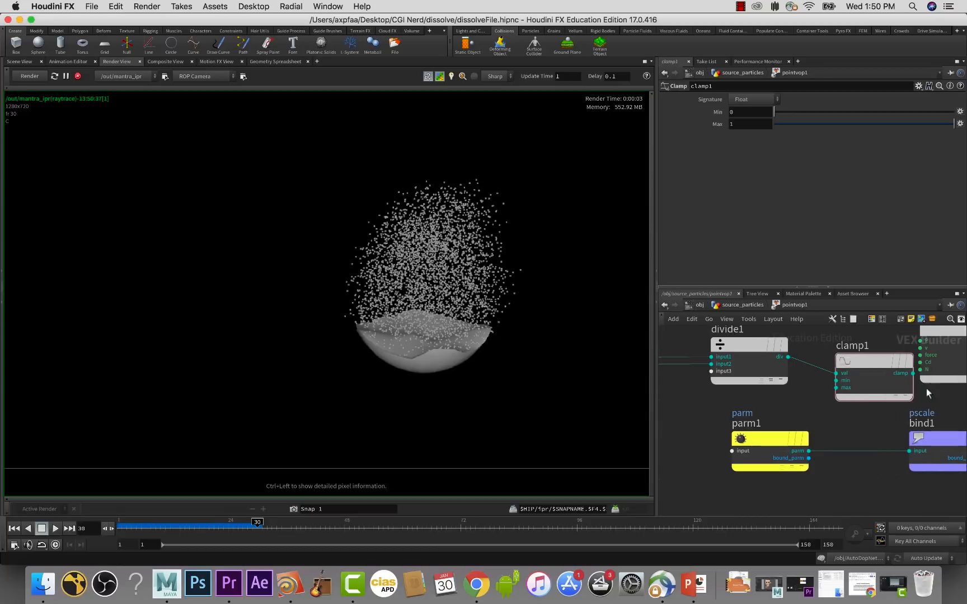
{"action": "left_click_drag", "start_coordinate": [913, 373], "coordinate": [910, 451]}
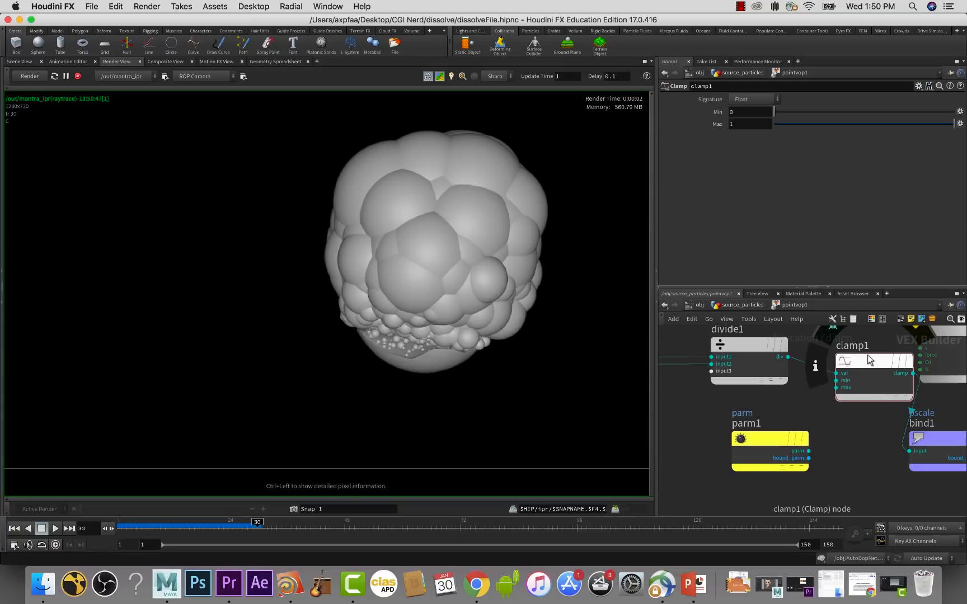
{"action": "left_click_drag", "start_coordinate": [884, 367], "coordinate": [846, 363]}
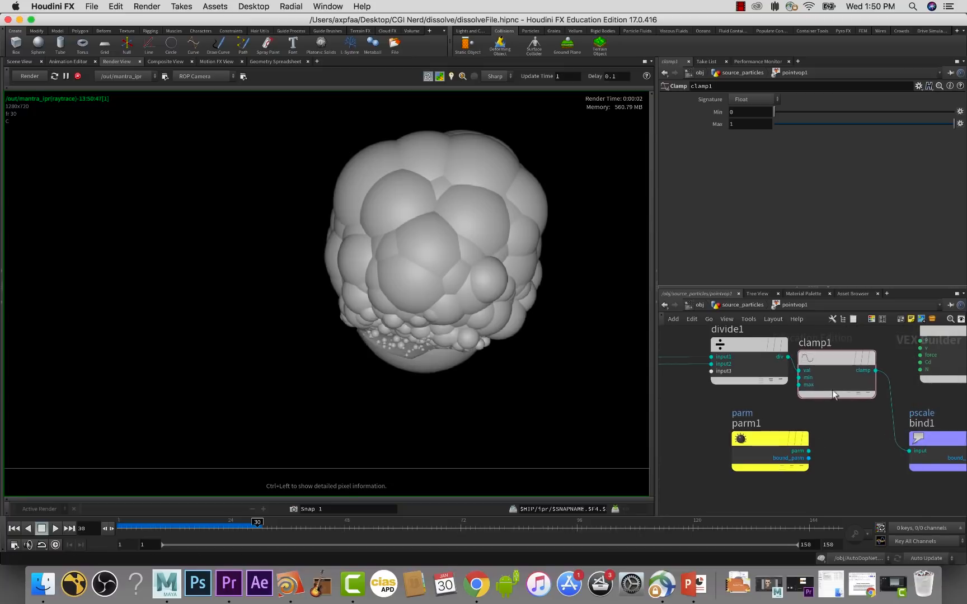
{"action": "left_click_drag", "start_coordinate": [772, 441], "coordinate": [778, 440]}
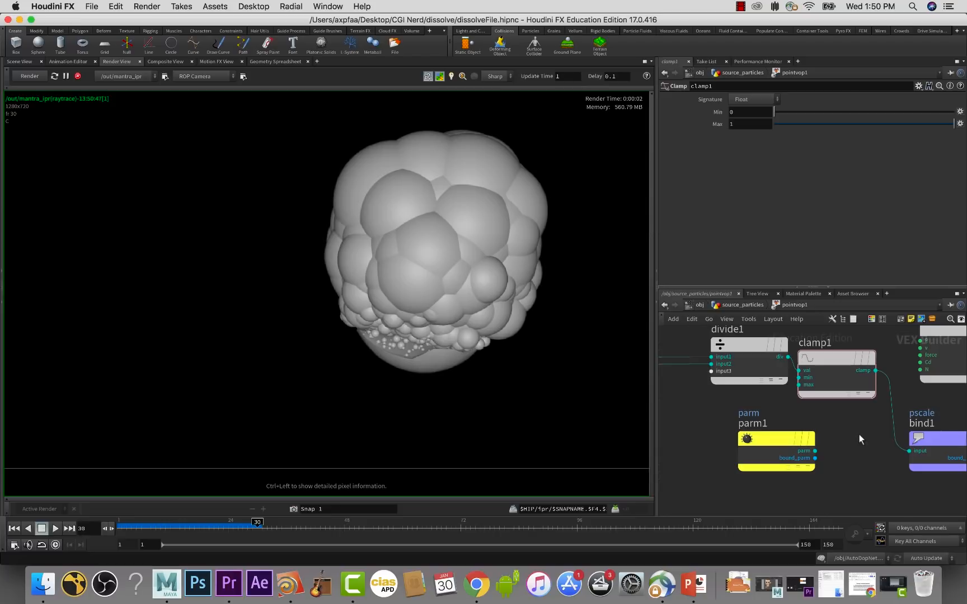
- Insert a Multiply node into the wire between clamp1 and bind1
{"action": "key", "text": "Tab"}
{"action": "type", "text": "mul"}
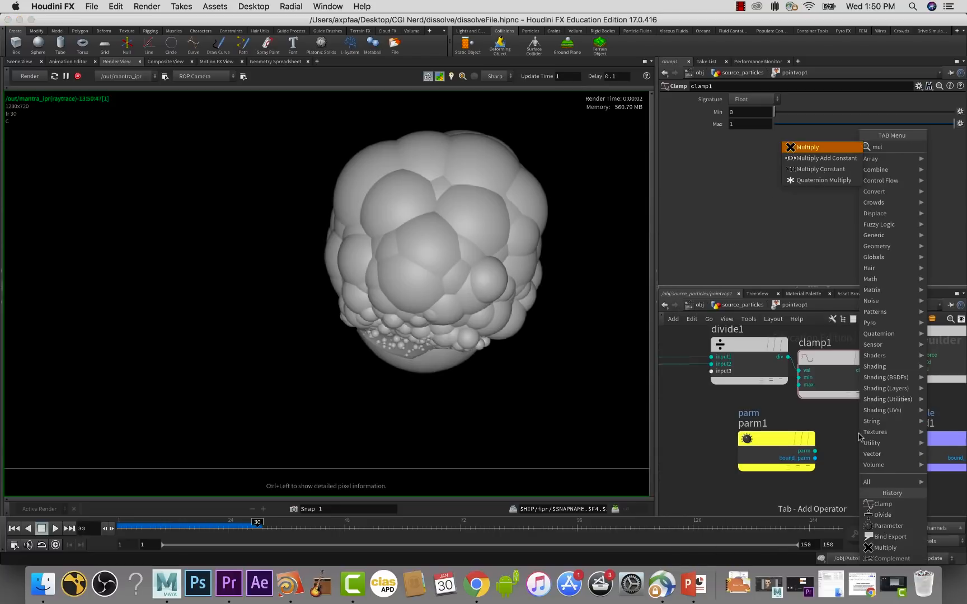
{"action": "key", "text": "Return"}
{"action": "left_click_drag", "start_coordinate": [847, 433], "coordinate": [904, 407]}
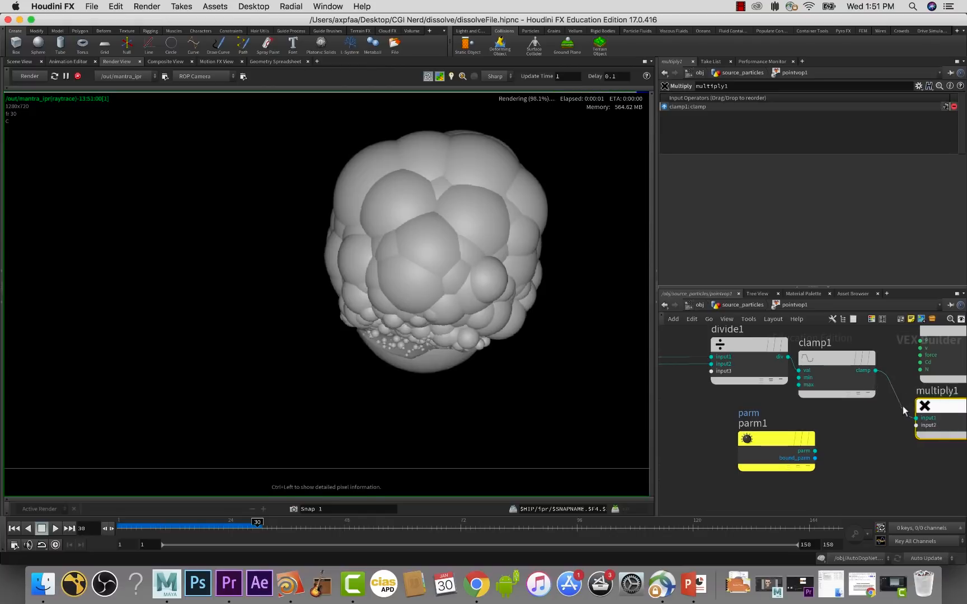
- Wire parm1's output into multiply1's second input and tidy the positions of parm1 and clamp1
{"action": "middle_click_drag", "start_coordinate": [896, 448], "coordinate": [799, 454]}
{"action": "scroll", "coordinate": [798, 455], "scroll_direction": "down", "scroll_amount": 2}
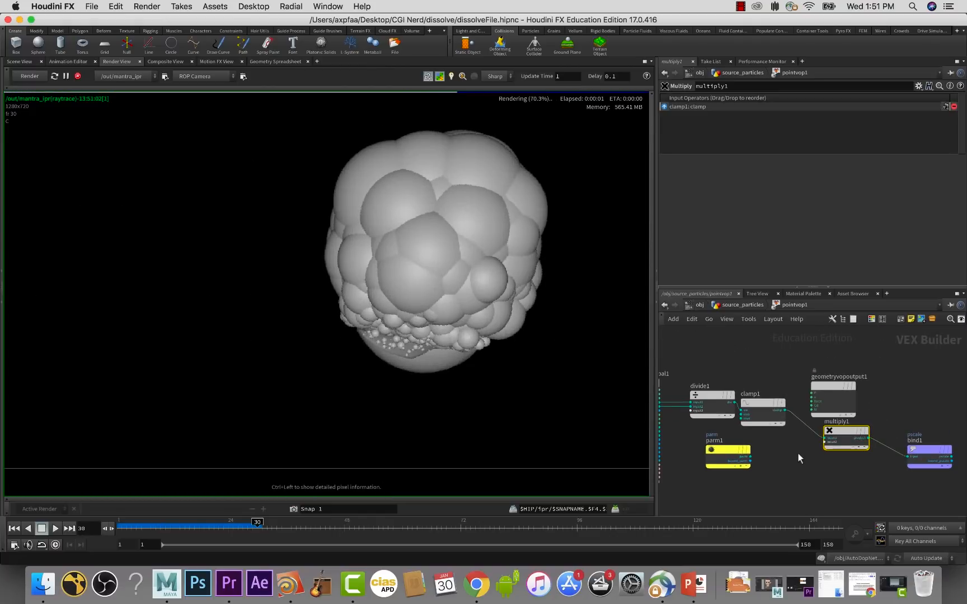
{"action": "scroll", "coordinate": [799, 454], "scroll_direction": "down", "scroll_amount": 2}
{"action": "left_click_drag", "start_coordinate": [770, 448], "coordinate": [826, 440]}
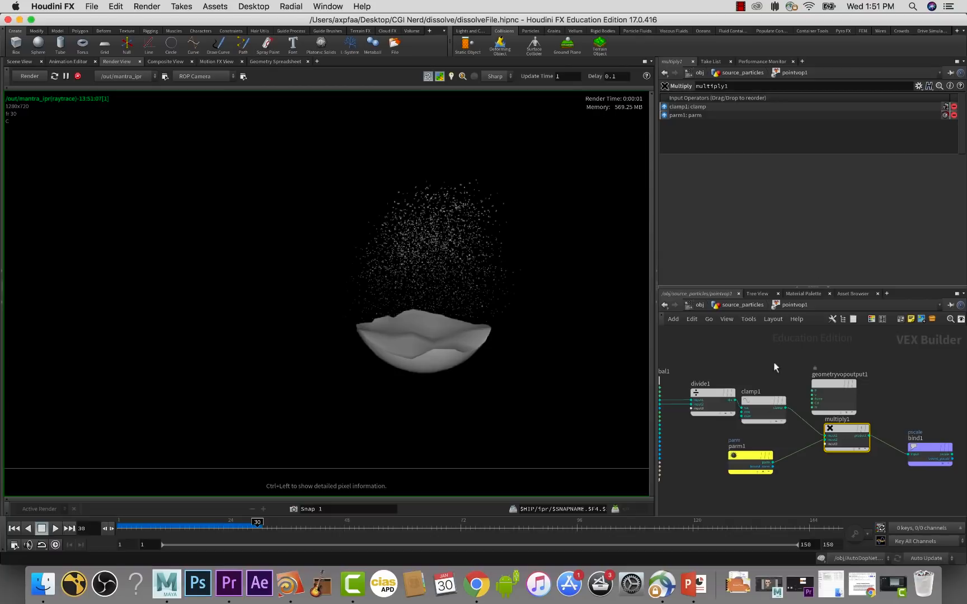
{"action": "left_click_drag", "start_coordinate": [751, 455], "coordinate": [753, 452]}
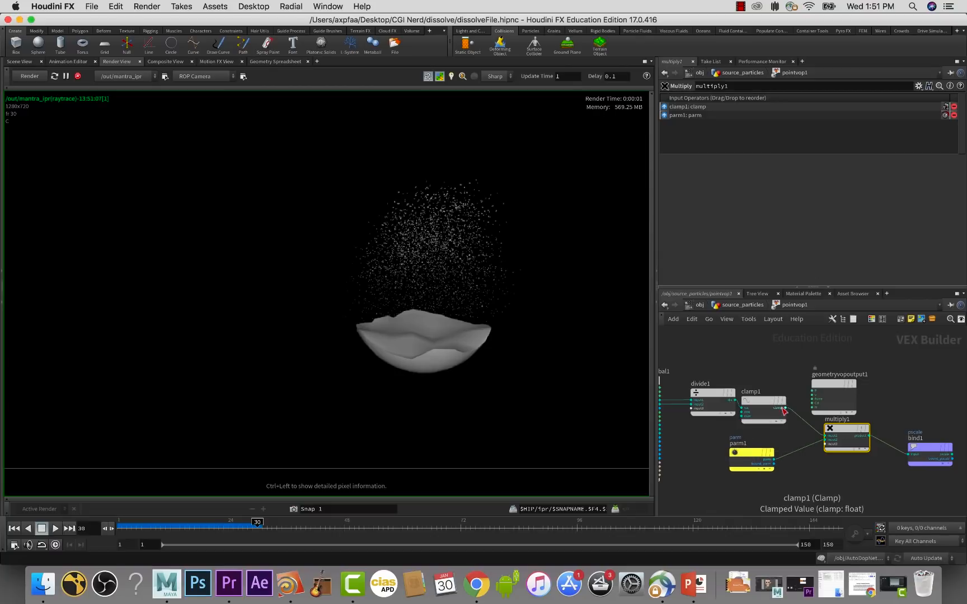
{"action": "left_click_drag", "start_coordinate": [765, 400], "coordinate": [773, 401]}
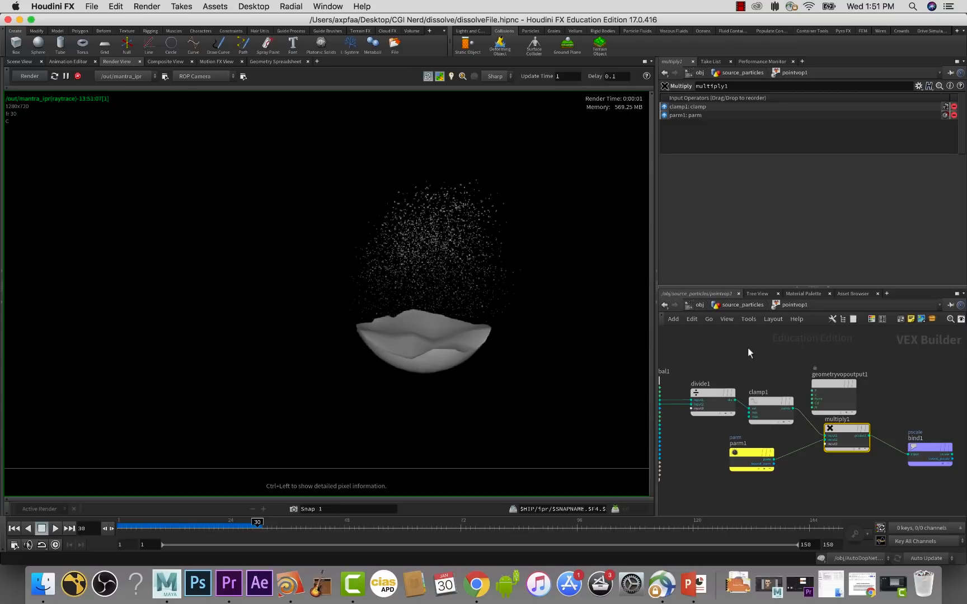
- Go up to source_particles and try pointvop1's parm value at 0.05
{"action": "left_click", "coordinate": [741, 305]}
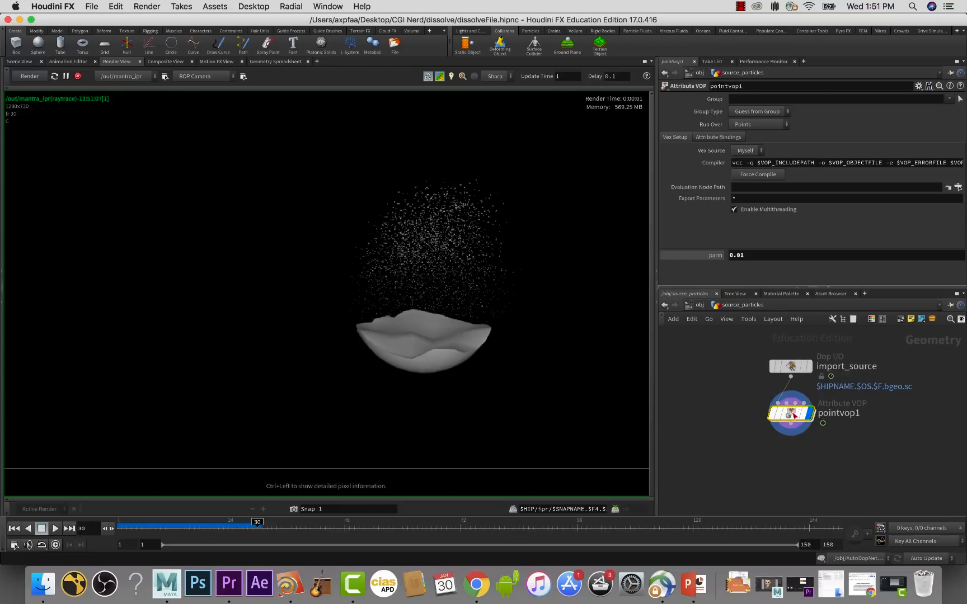
{"action": "left_click", "coordinate": [764, 255]}
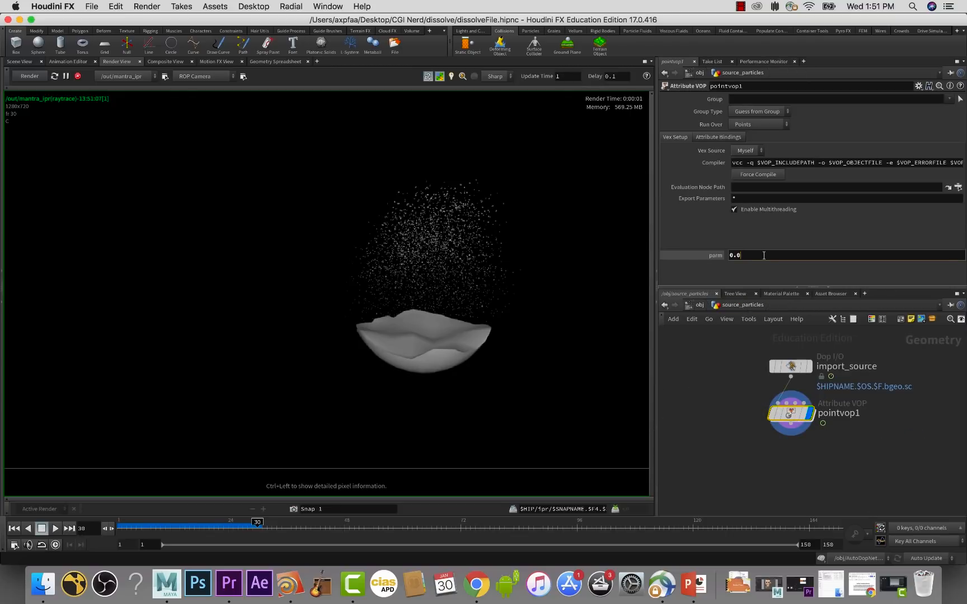
{"action": "key", "text": "Return"}
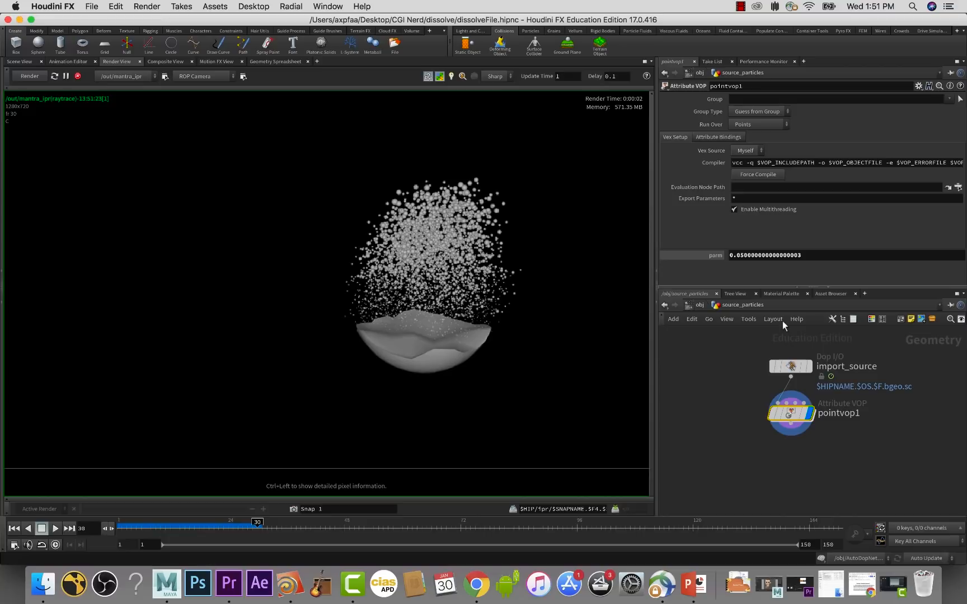
- Go back inside pointvop1 and spread out geometryvopoutput1, divide1 and clamp1 to make room above multiply1
{"action": "double_click", "coordinate": [791, 414]}
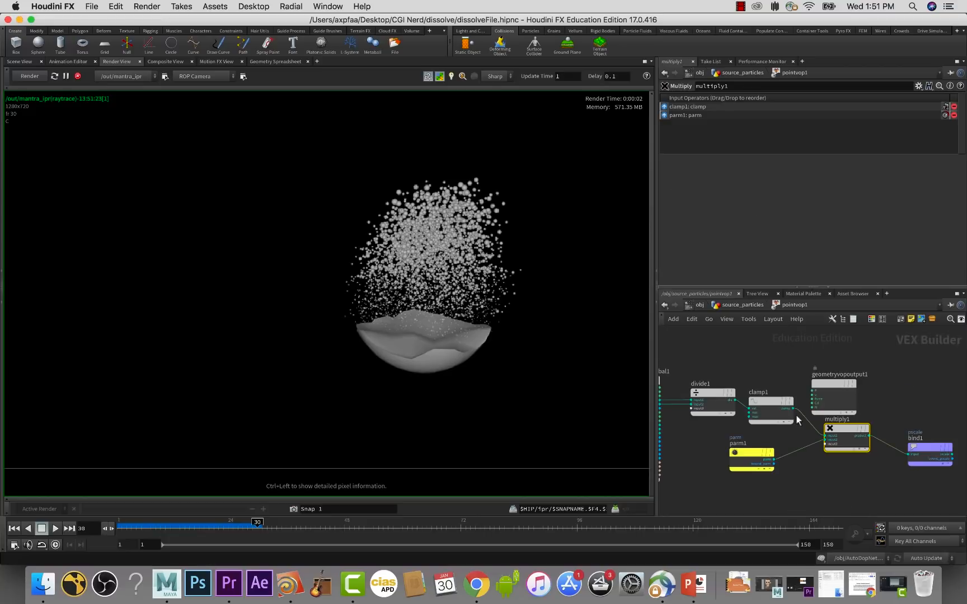
{"action": "left_click_drag", "start_coordinate": [837, 390], "coordinate": [877, 367]}
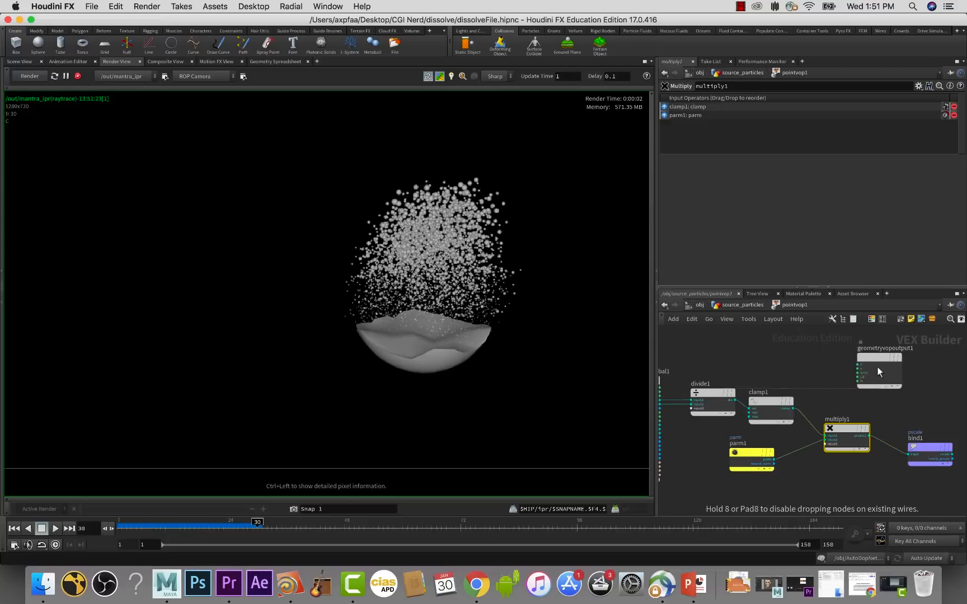
{"action": "mouse_move", "coordinate": [846, 430]}
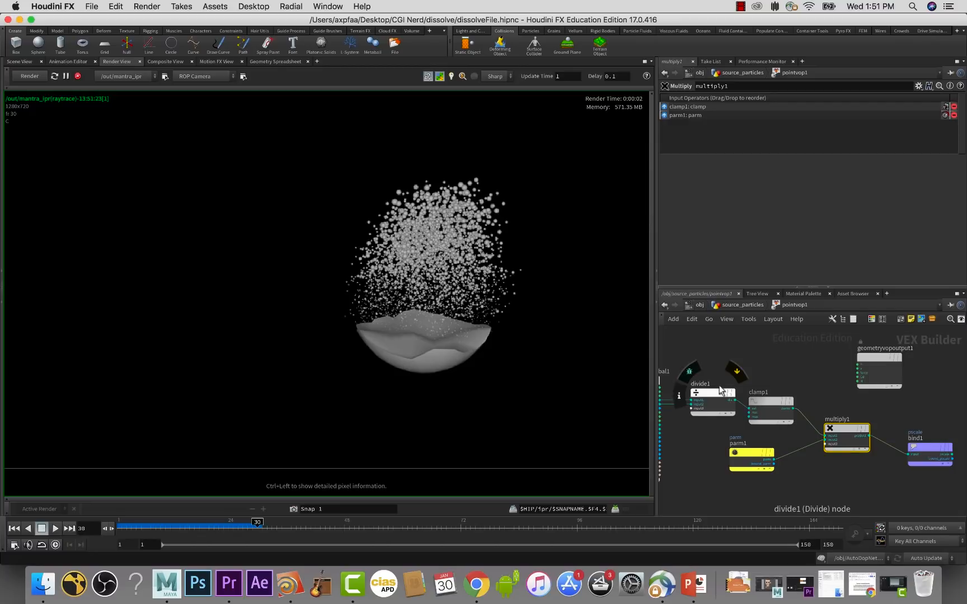
{"action": "left_click_drag", "start_coordinate": [710, 385], "coordinate": [703, 373]}
{"action": "left_click_drag", "start_coordinate": [772, 398], "coordinate": [767, 390]}
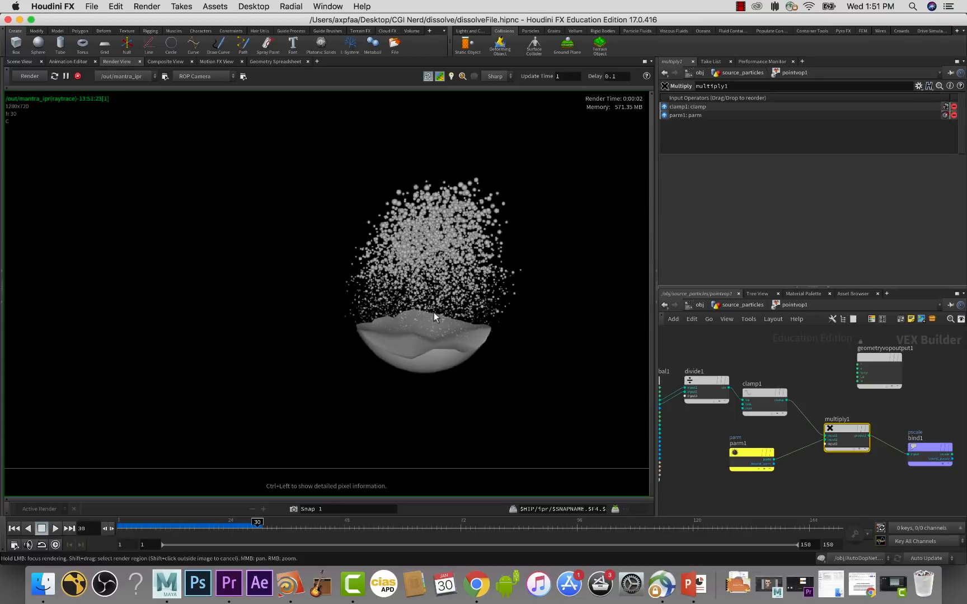
- Insert a Complement node into the wire between clamp1 and multiply1
{"action": "key", "text": "Tab"}
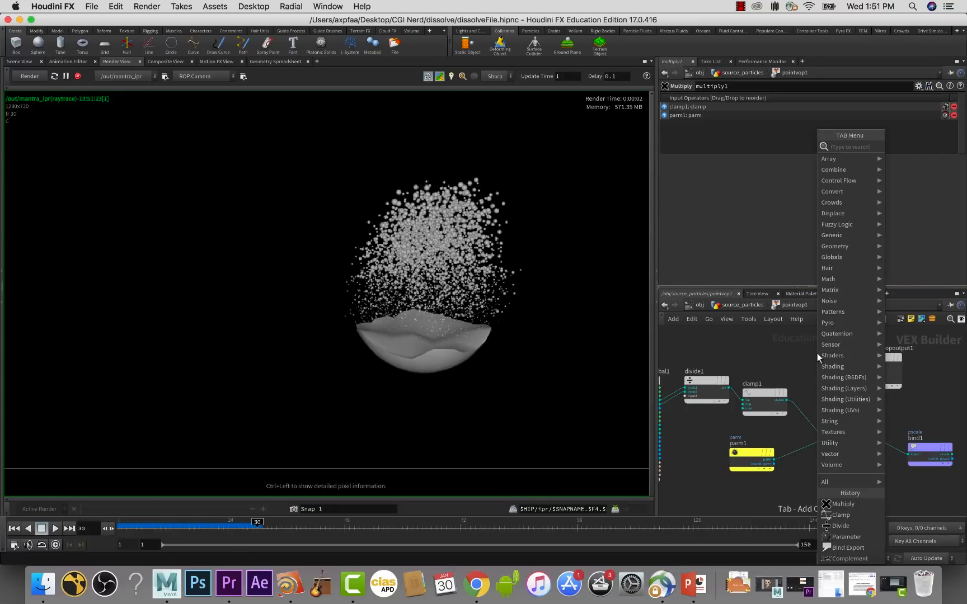
{"action": "type", "text": "copm"}
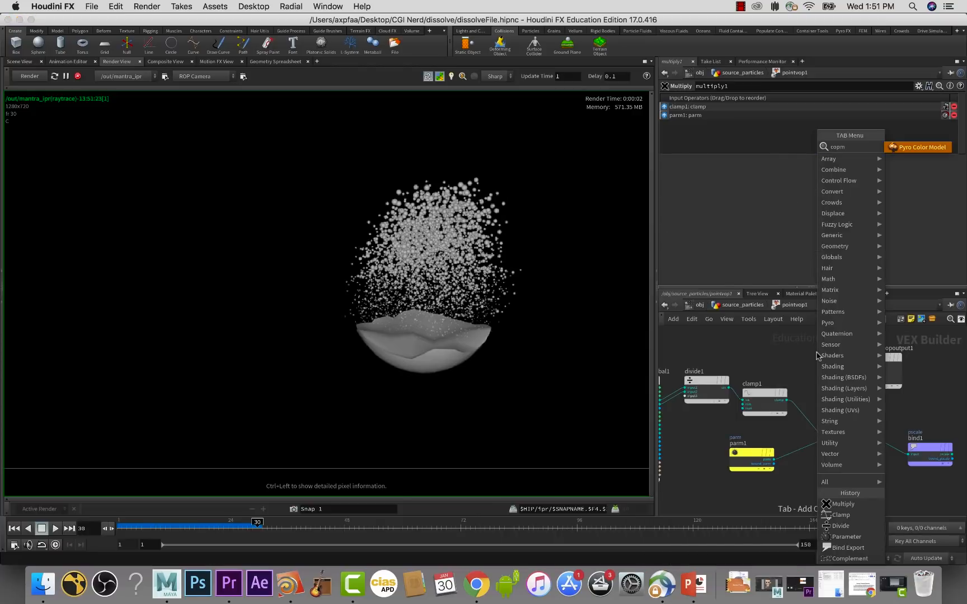
{"action": "key", "text": "BackSpace"}
{"action": "key", "text": "BackSpace"}
{"action": "type", "text": "mp"}
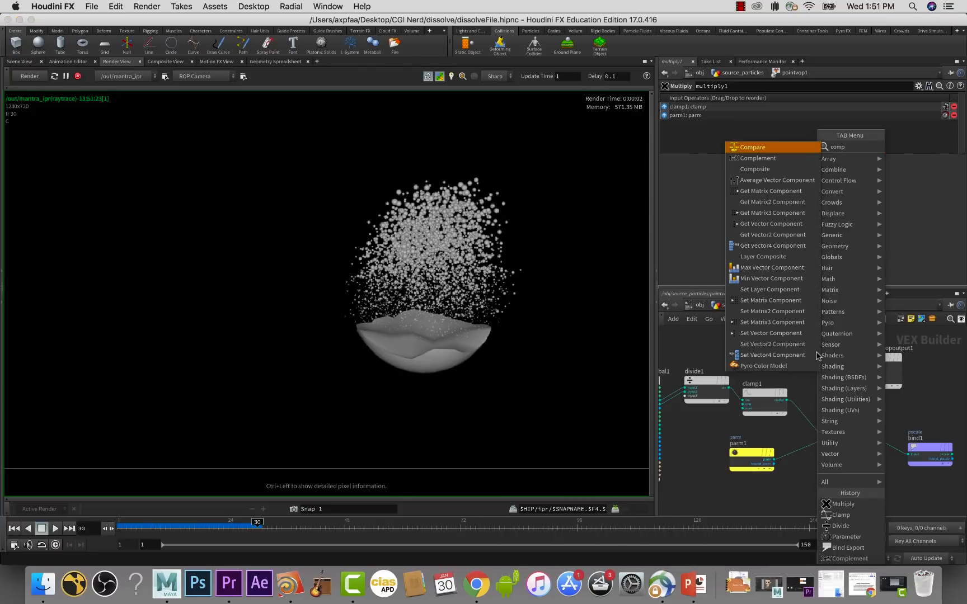
{"action": "key", "text": "Down"}
{"action": "key", "text": "Return"}
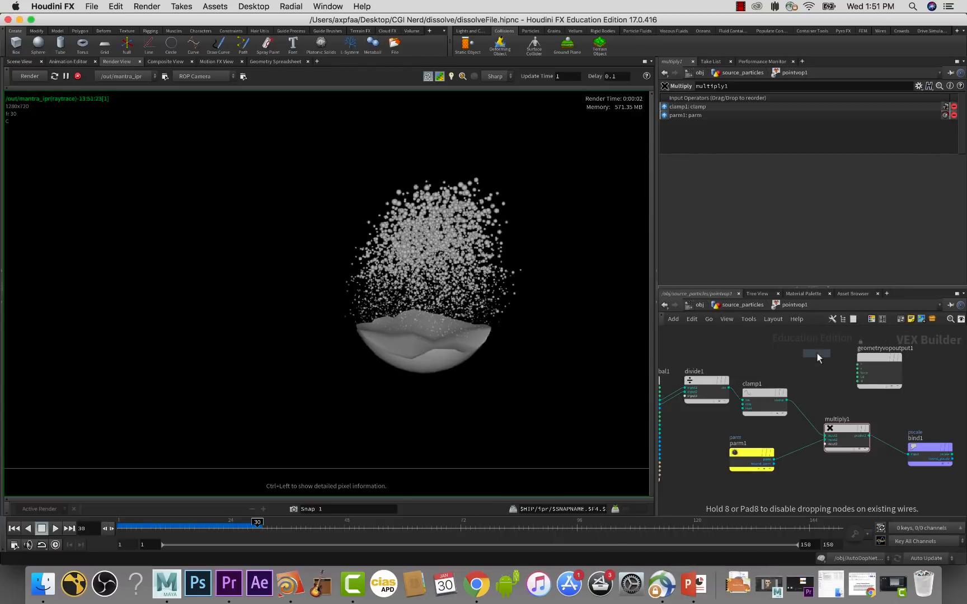
{"action": "left_click", "coordinate": [796, 421]}
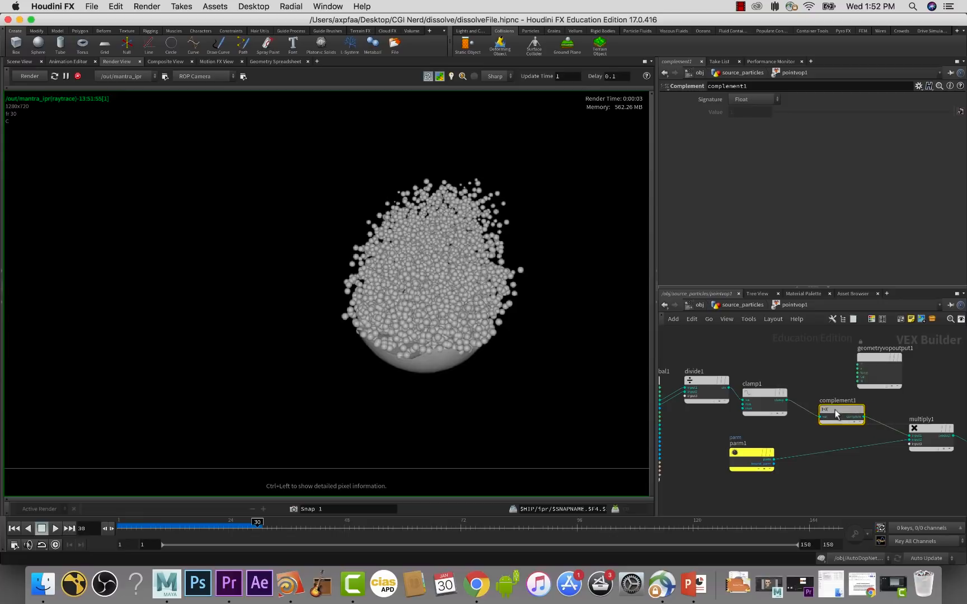
{"action": "left_click_drag", "start_coordinate": [842, 411], "coordinate": [833, 409]}
- Go up to source_particles and set pointvop1's parm value to 0.01
{"action": "left_click", "coordinate": [749, 453]}
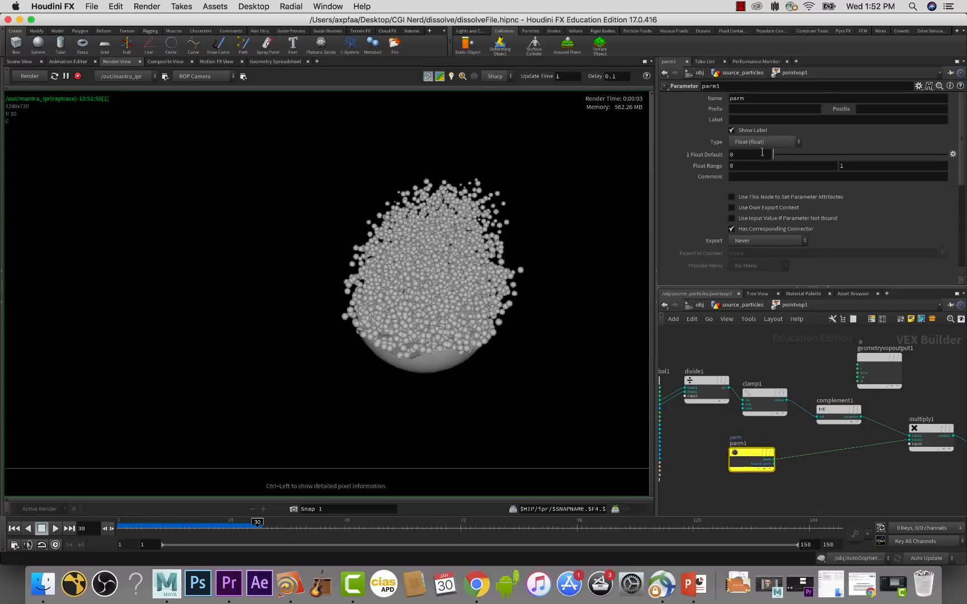
{"action": "left_click", "coordinate": [909, 440]}
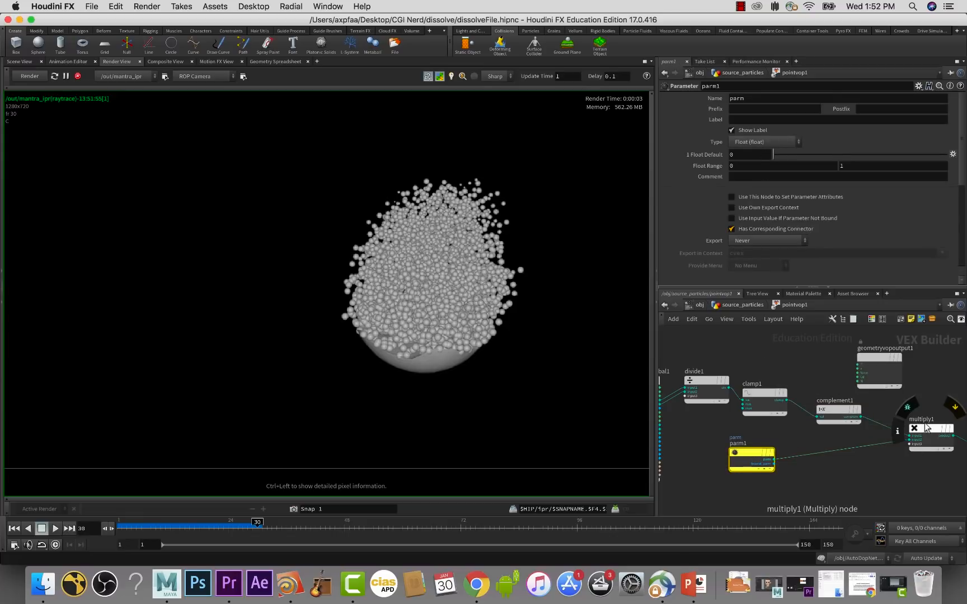
{"action": "left_click", "coordinate": [751, 305]}
{"action": "left_click_drag", "start_coordinate": [807, 254], "coordinate": [740, 255]}
{"action": "type", "text": "1"}
{"action": "key", "text": "Return"}
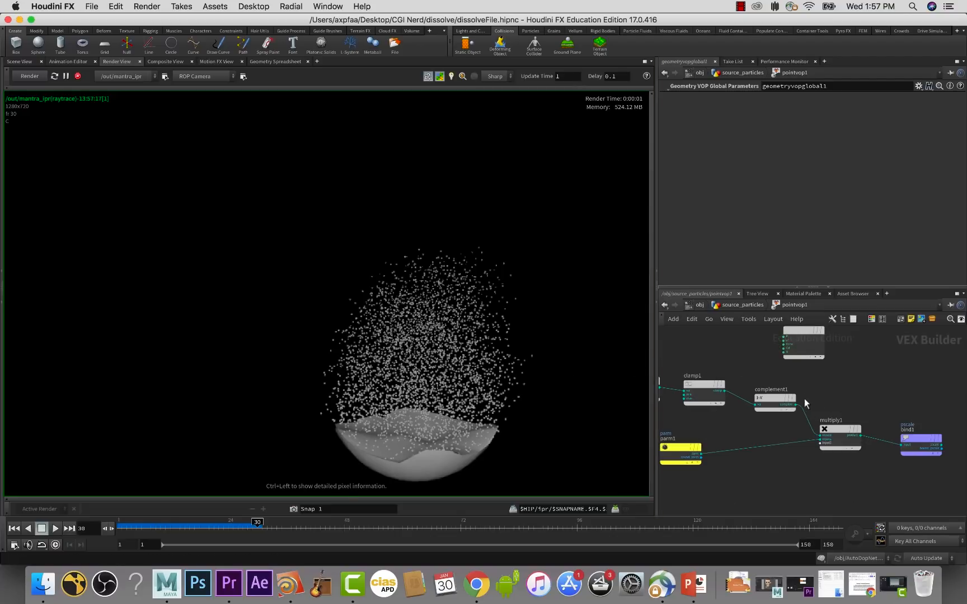
- Move the geometryvopglobal1 node slightly away from divide1
{"action": "middle_click_drag", "start_coordinate": [759, 431], "coordinate": [816, 408]}
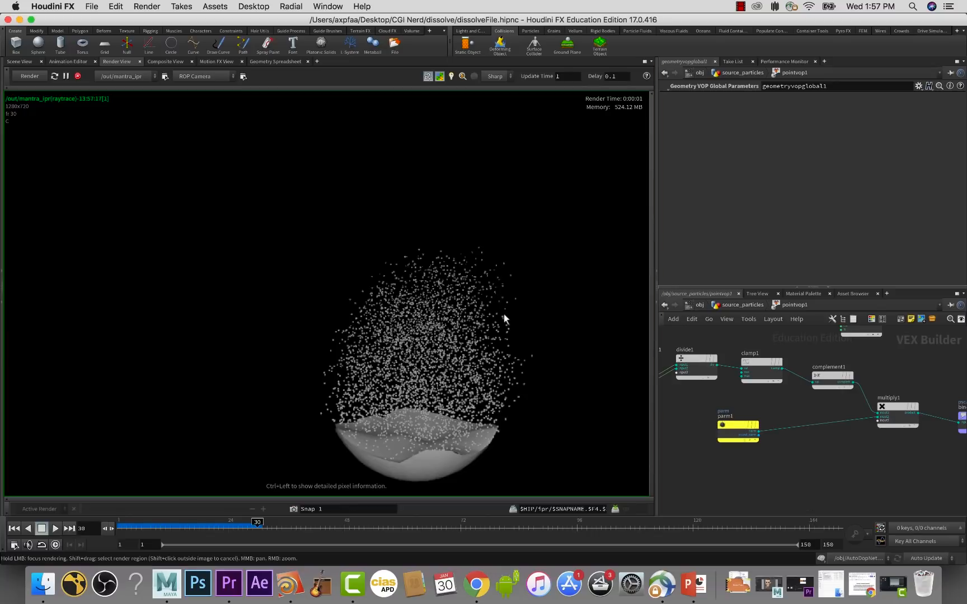
{"action": "middle_click_drag", "start_coordinate": [770, 411], "coordinate": [833, 399]}
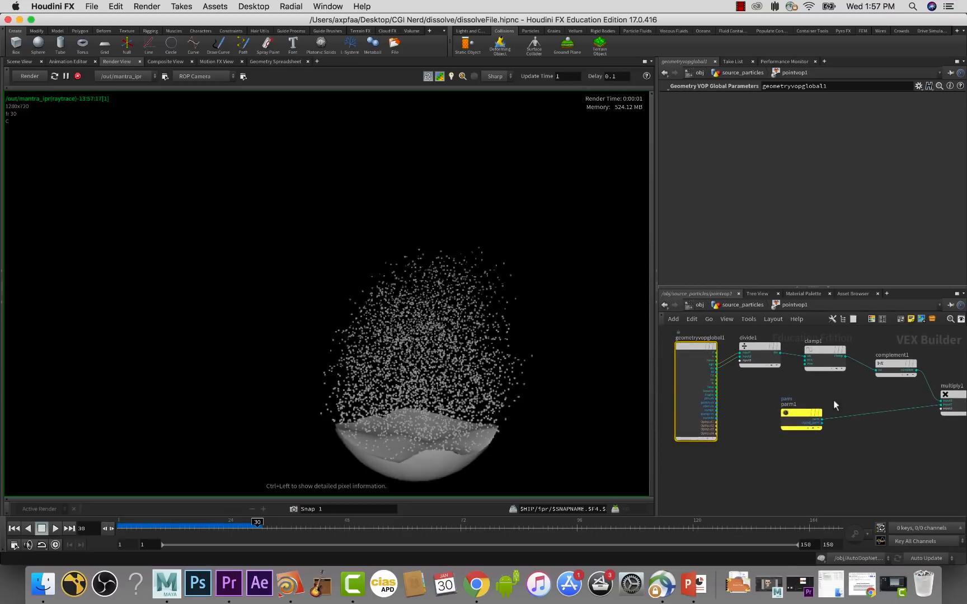
{"action": "left_click_drag", "start_coordinate": [692, 345], "coordinate": [687, 339]}
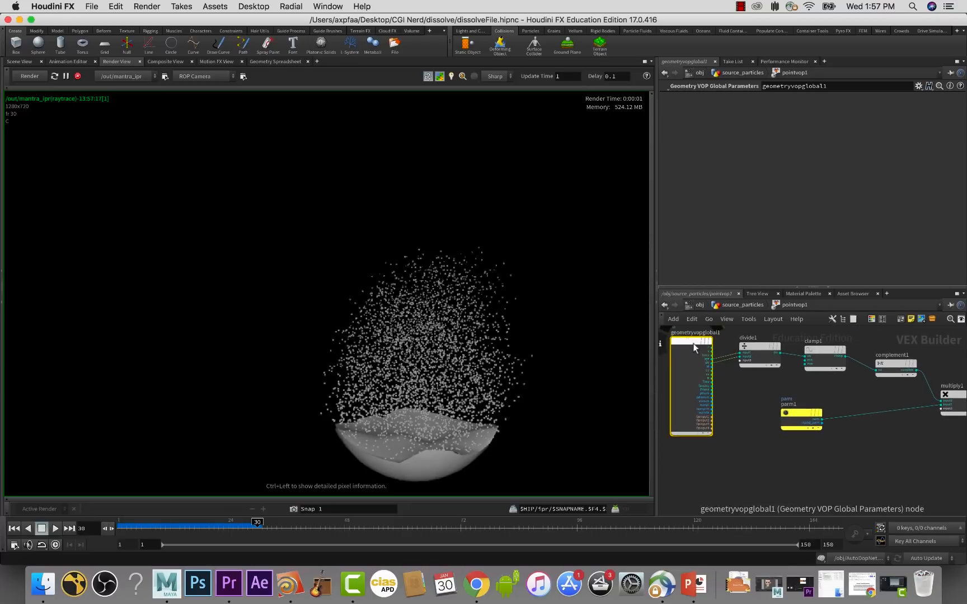
- Add a Random node between geometryvopglobal1 and parm1
{"action": "scroll", "coordinate": [743, 399], "scroll_direction": "up", "scroll_amount": 5}
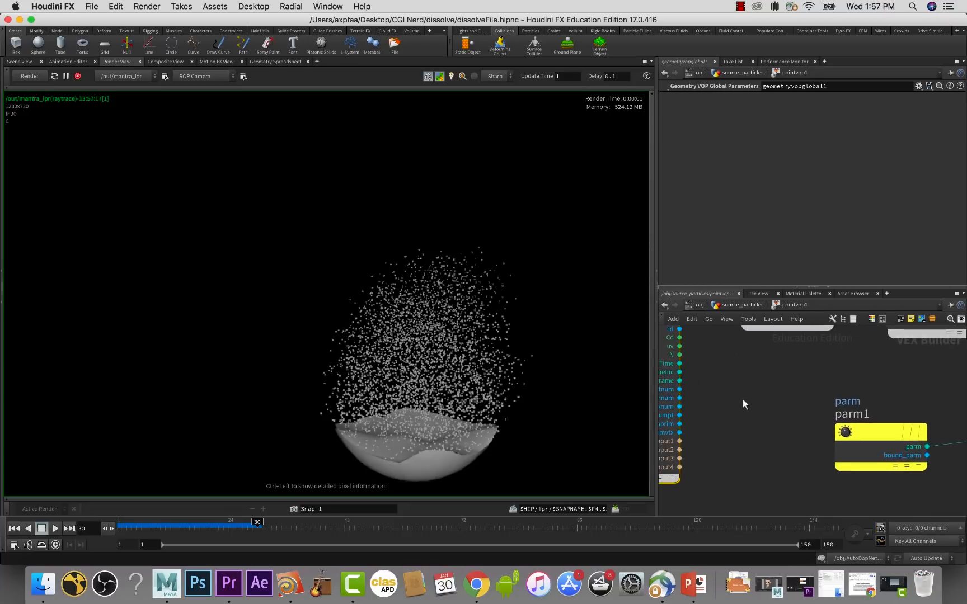
{"action": "middle_click_drag", "start_coordinate": [742, 399], "coordinate": [769, 428]}
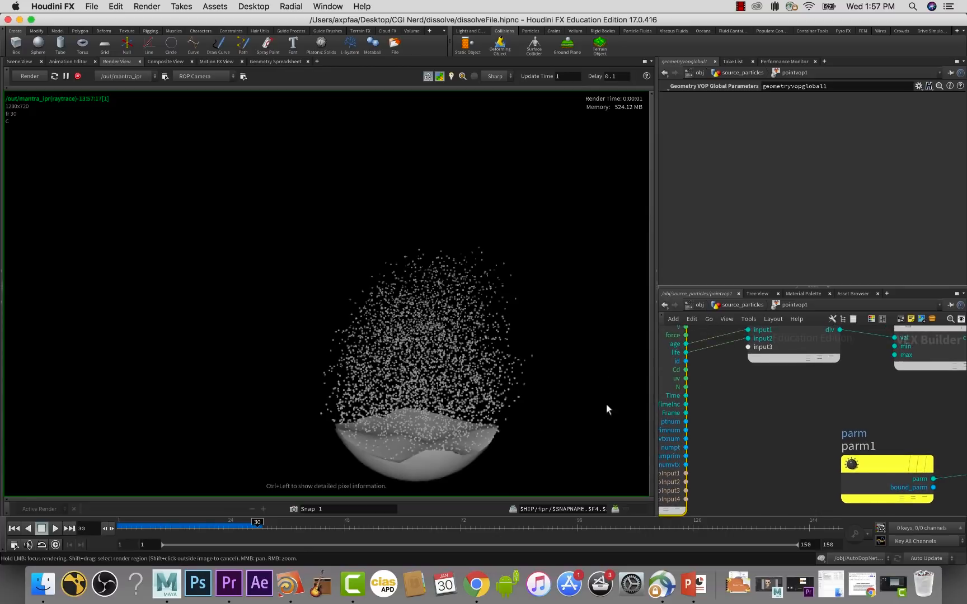
{"action": "left_click_drag", "start_coordinate": [887, 460], "coordinate": [888, 451]}
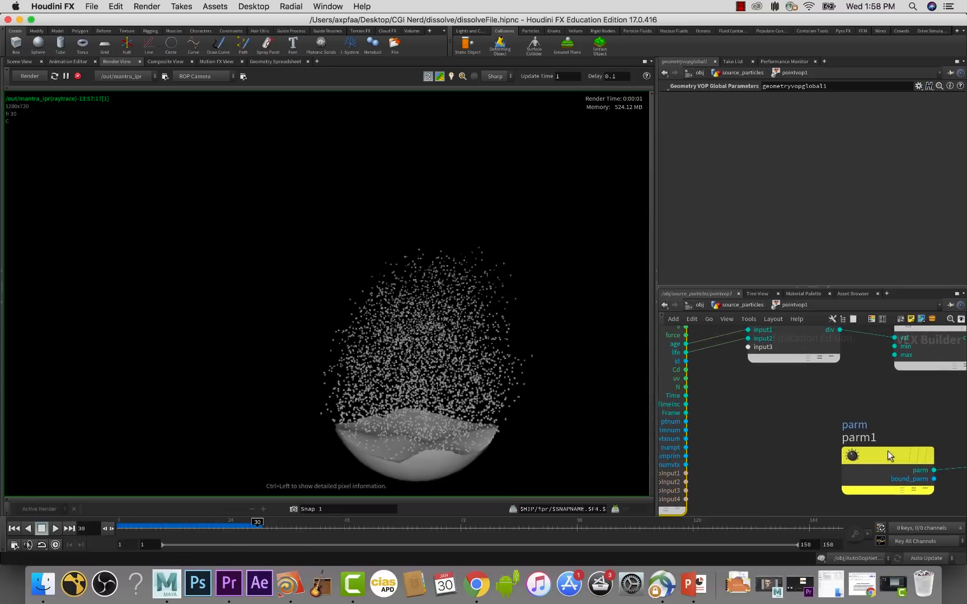
{"action": "key", "text": "Tab"}
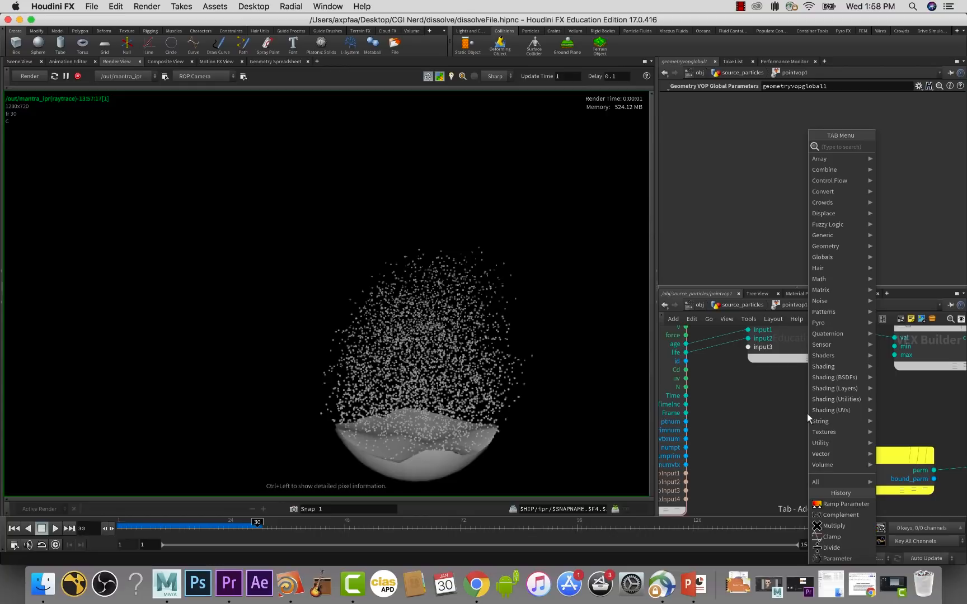
{"action": "type", "text": "random"}
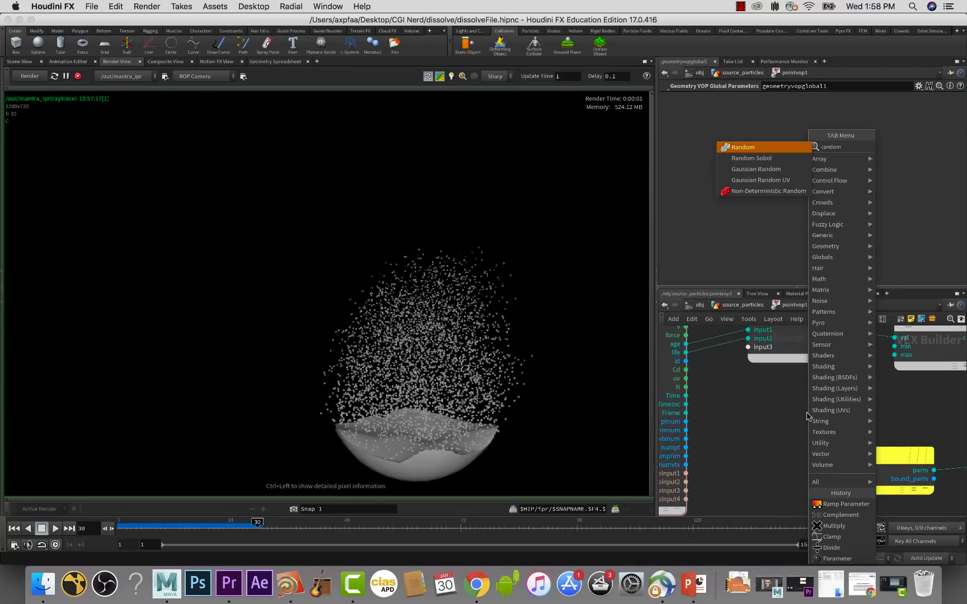
{"action": "key", "text": "Return"}
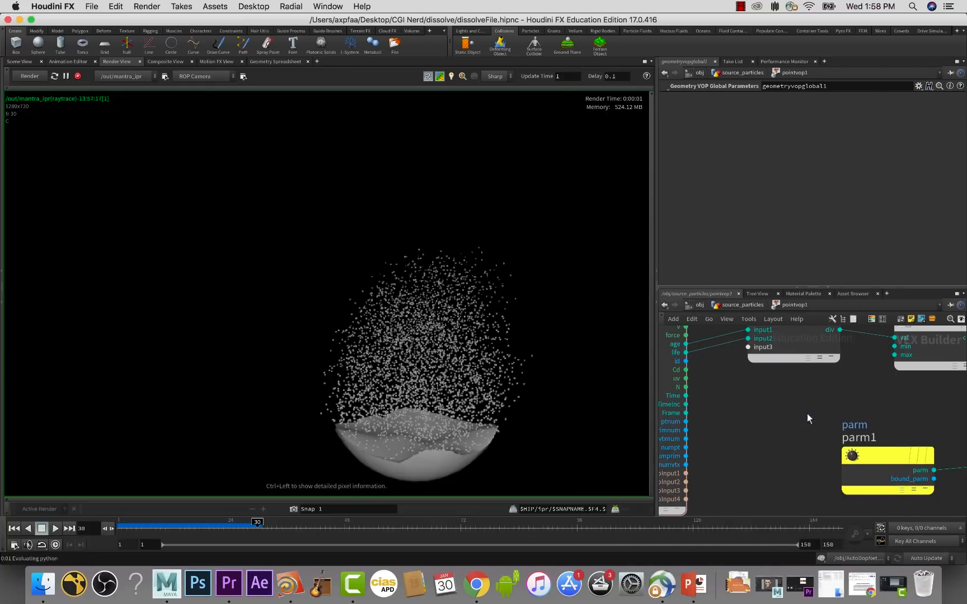
{"action": "left_click", "coordinate": [808, 413]}
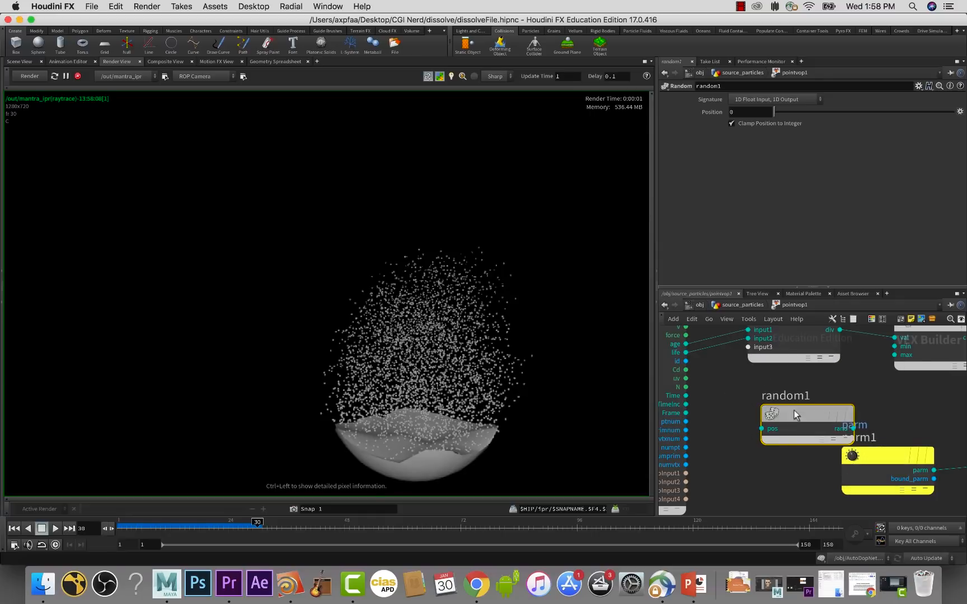
{"action": "left_click_drag", "start_coordinate": [794, 410], "coordinate": [781, 401]}
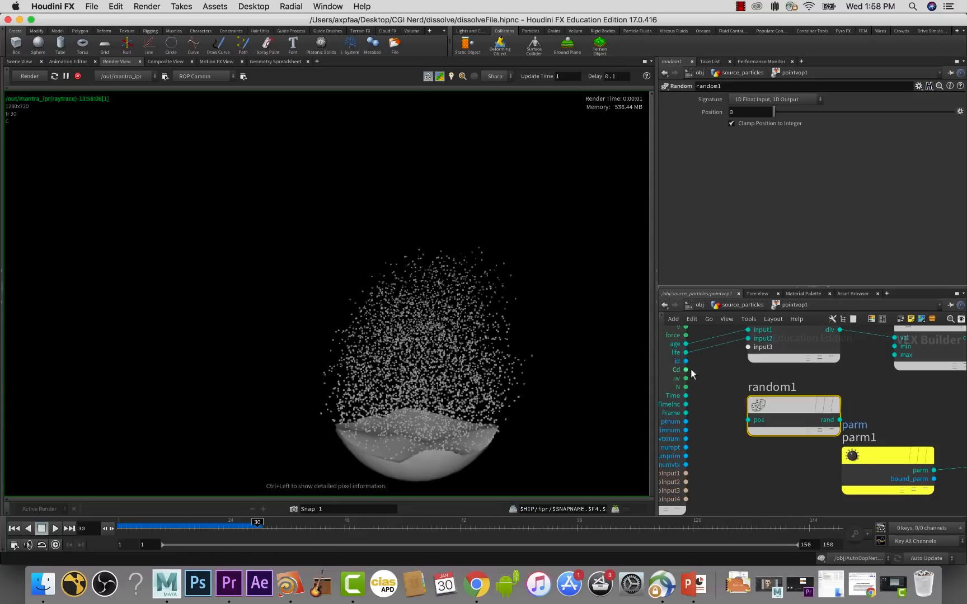
- Connect the id output of geometryvopglobal1 to random1's pos, and random1's output to the third input of multiply1
{"action": "mouse_move", "coordinate": [686, 361]}
{"action": "left_mouse_down"}
{"action": "mouse_move", "coordinate": [738, 425]}
{"action": "mouse_move", "coordinate": [766, 430]}
{"action": "left_mouse_up"}
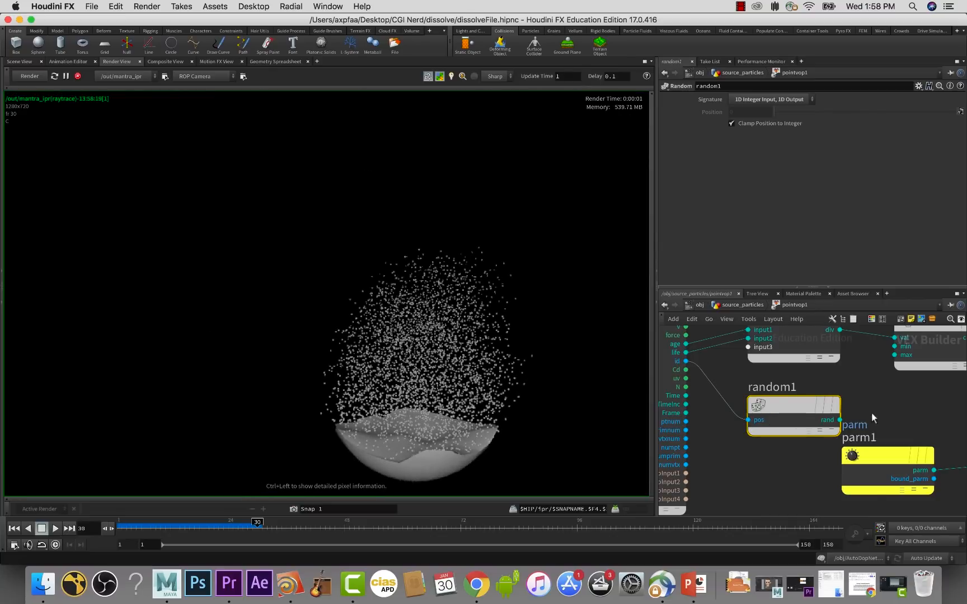
{"action": "middle_click_drag", "start_coordinate": [871, 413], "coordinate": [770, 393]}
{"action": "scroll", "coordinate": [844, 392], "scroll_direction": "down", "scroll_amount": 3}
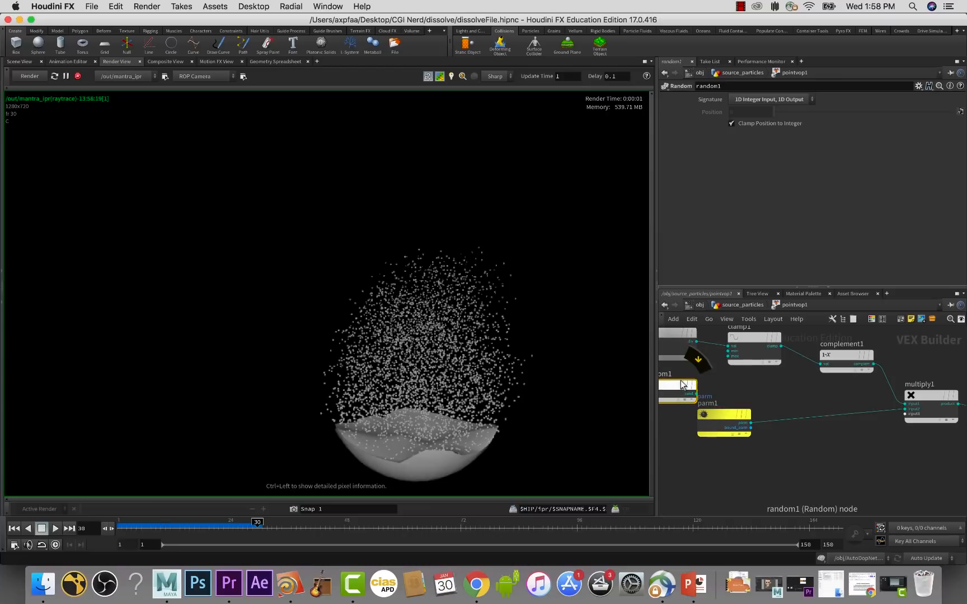
{"action": "left_click_drag", "start_coordinate": [683, 385], "coordinate": [712, 383]}
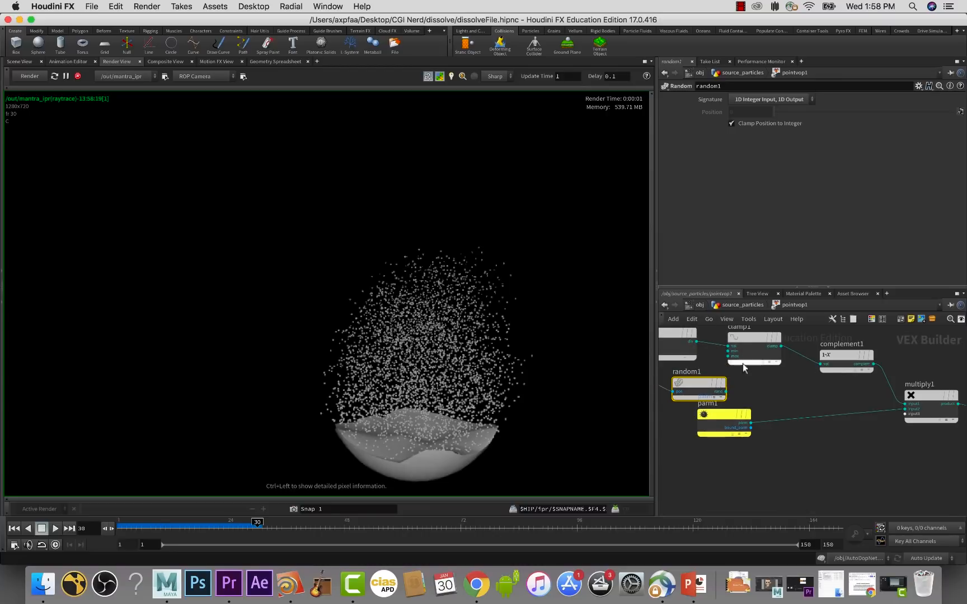
{"action": "left_click_drag", "start_coordinate": [725, 391], "coordinate": [907, 417]}
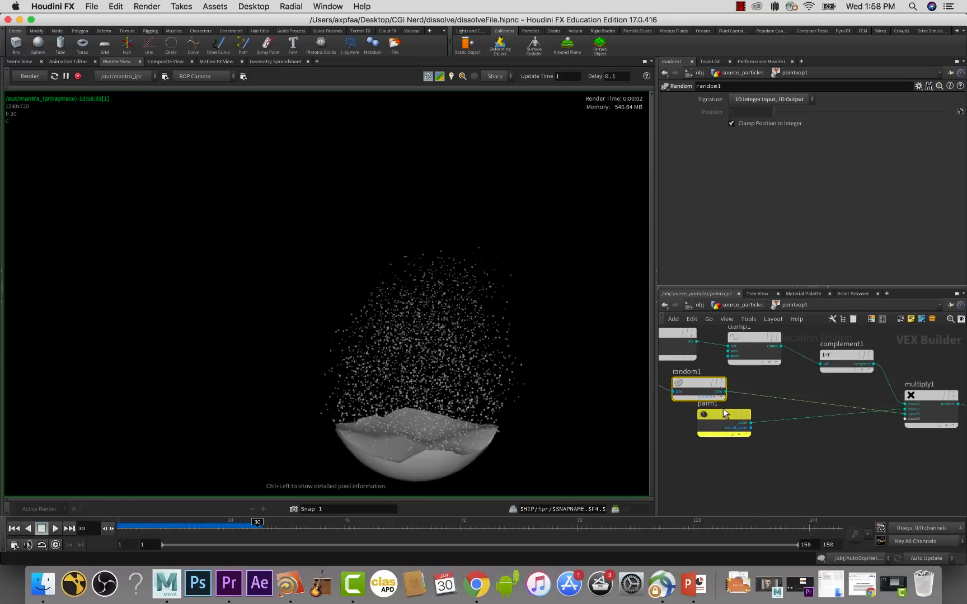
- Tidy the network by placing parm1 above random1 and moving divide1 and clamp1 into line beside geometryvopglobal1
{"action": "left_click_drag", "start_coordinate": [718, 415], "coordinate": [804, 378]}
{"action": "left_click_drag", "start_coordinate": [696, 383], "coordinate": [702, 410]}
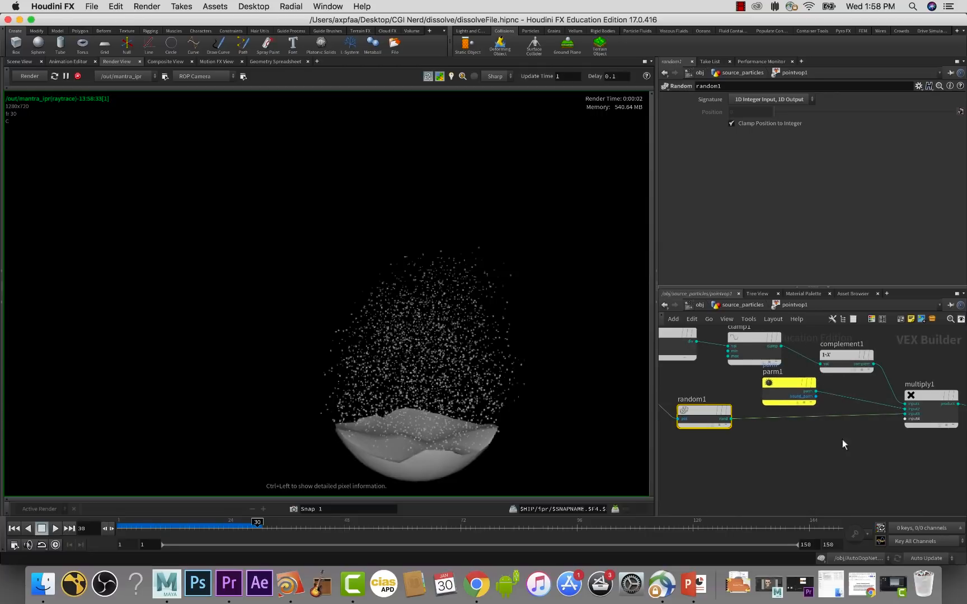
{"action": "middle_click_drag", "start_coordinate": [842, 439], "coordinate": [773, 471]}
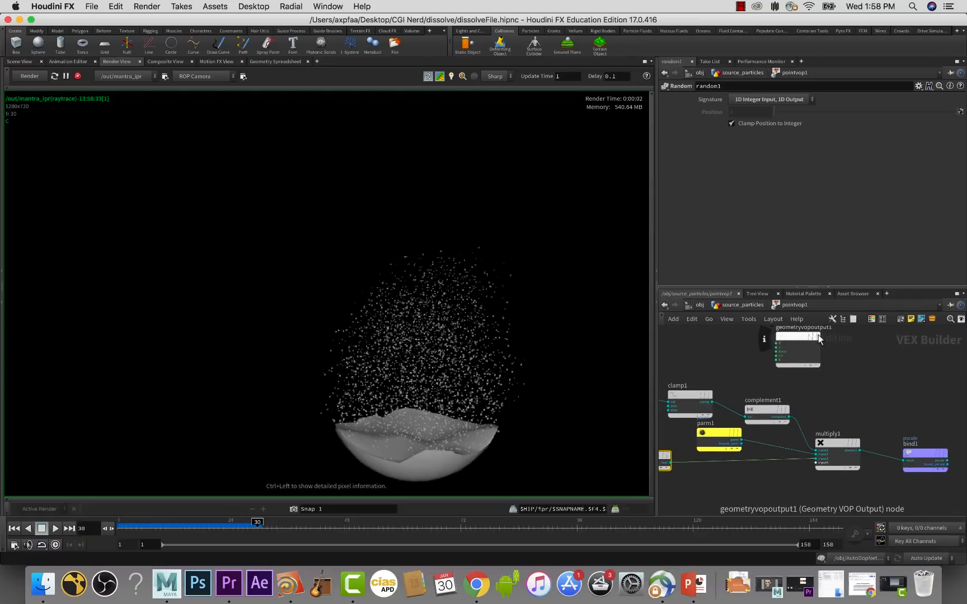
{"action": "middle_click_drag", "start_coordinate": [857, 393], "coordinate": [964, 413]}
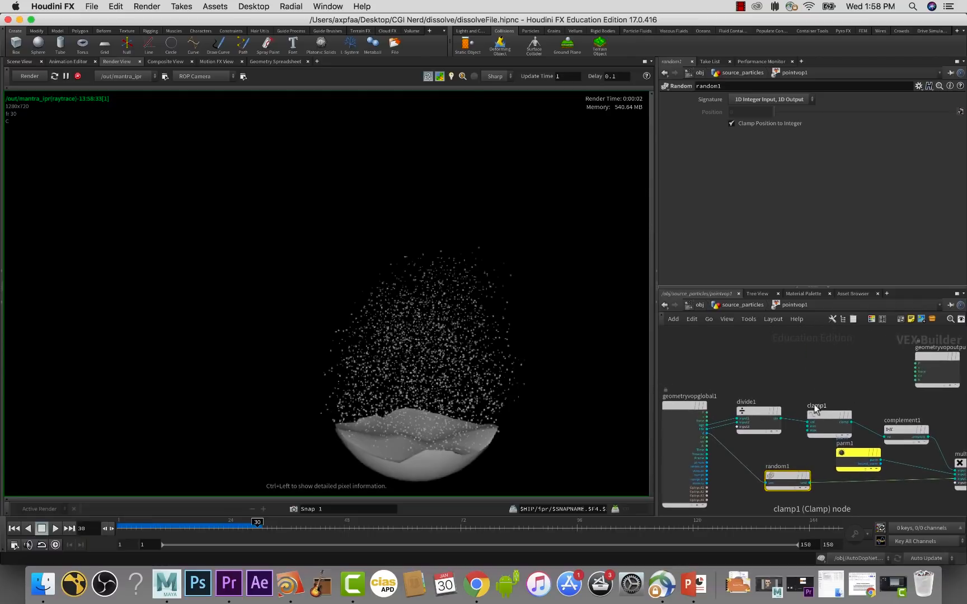
{"action": "left_click_drag", "start_coordinate": [820, 414], "coordinate": [760, 405]}
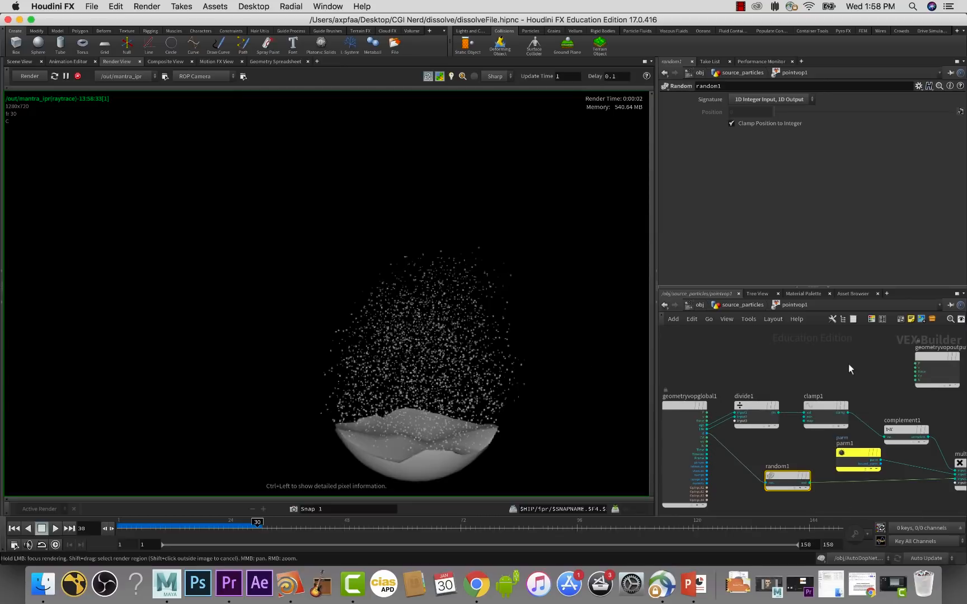
- Add a Ramp Parameter node above clamp1 and connect its ramp output to Cd on geometryvopoutput1
{"action": "key", "text": "Tab"}
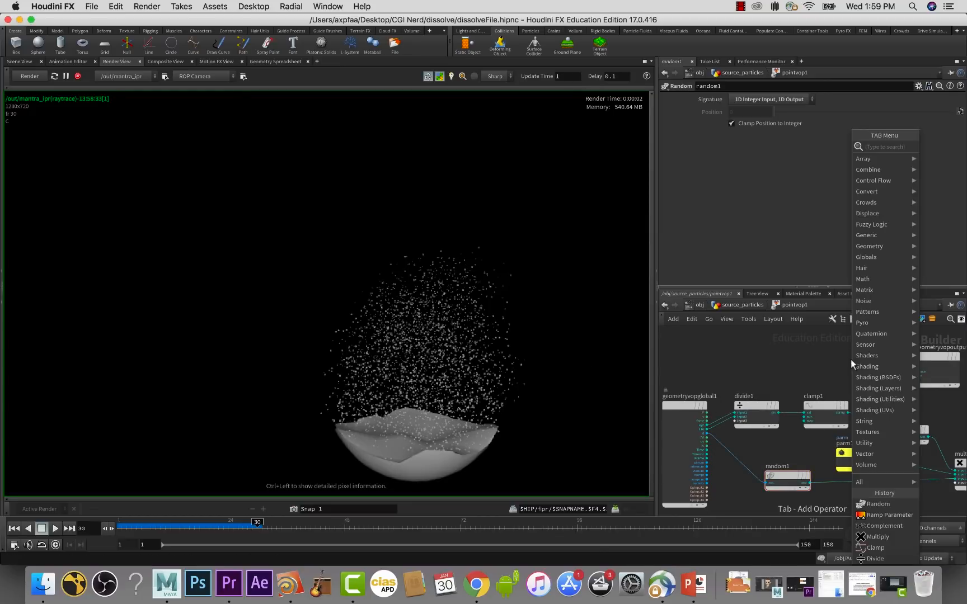
{"action": "type", "text": "p"}
{"action": "key", "text": "BackSpace"}
{"action": "type", "text": "ramp"}
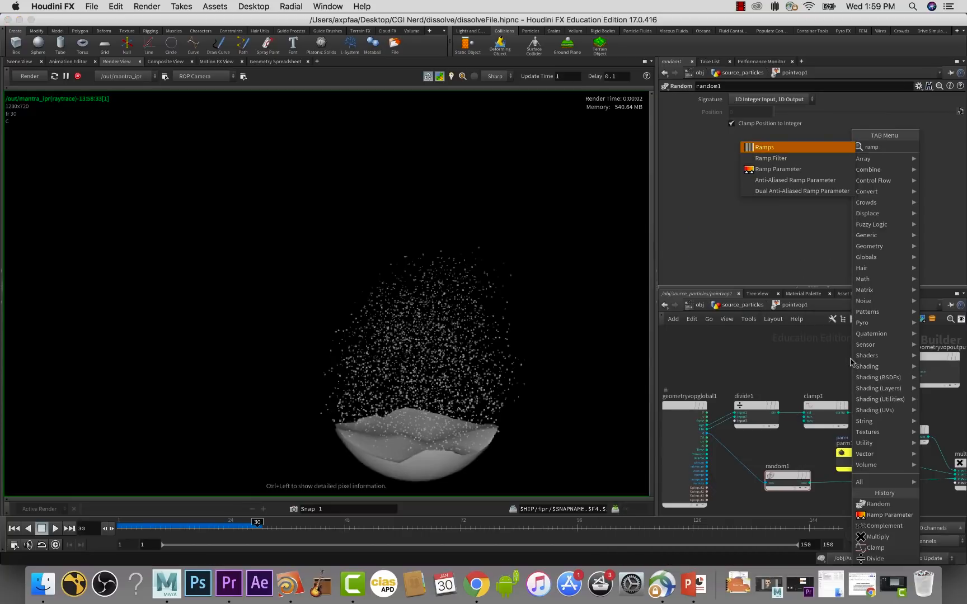
{"action": "left_click", "coordinate": [768, 174]}
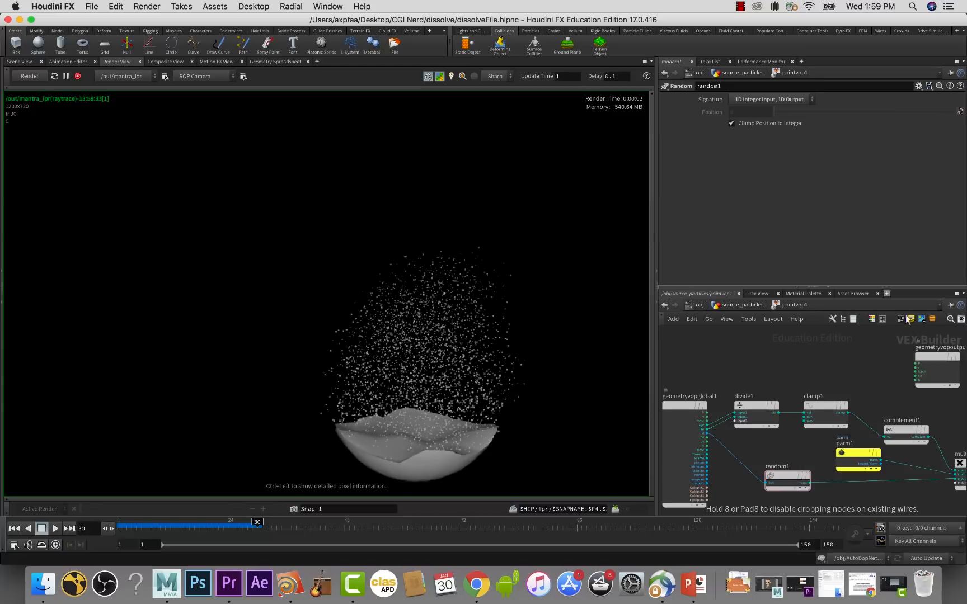
{"action": "left_click", "coordinate": [799, 361]}
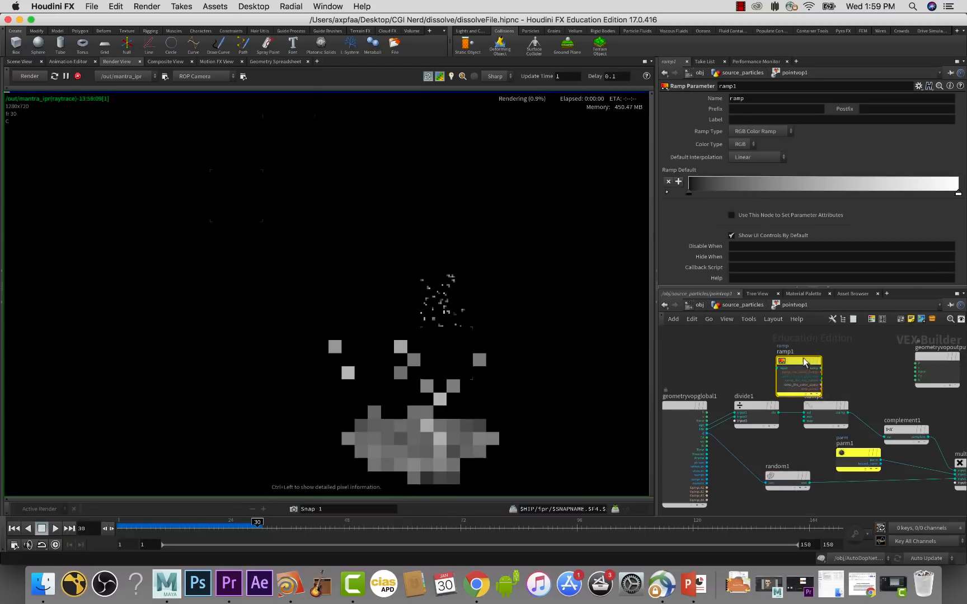
{"action": "left_click", "coordinate": [853, 361]}
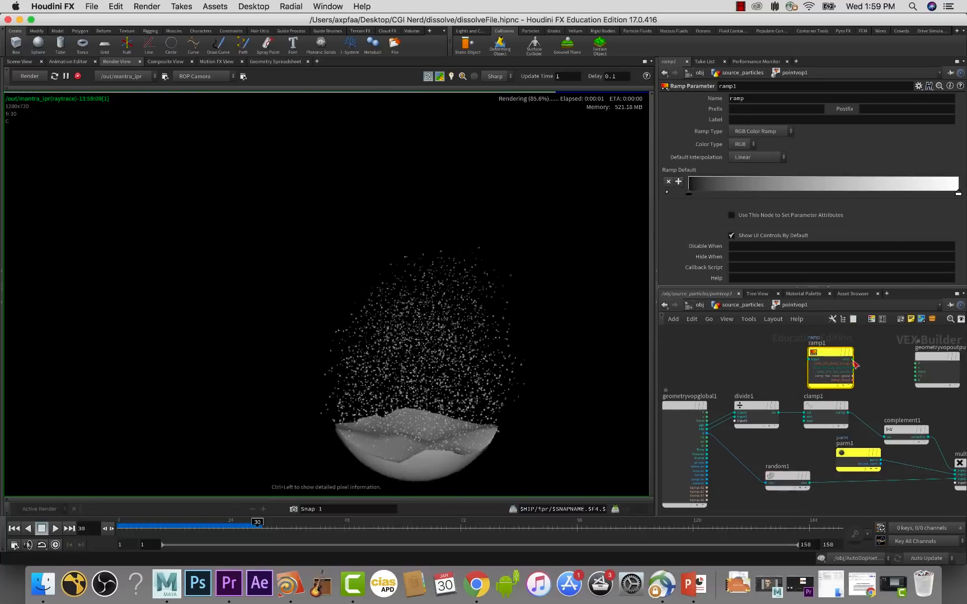
{"action": "left_click", "coordinate": [908, 378]}
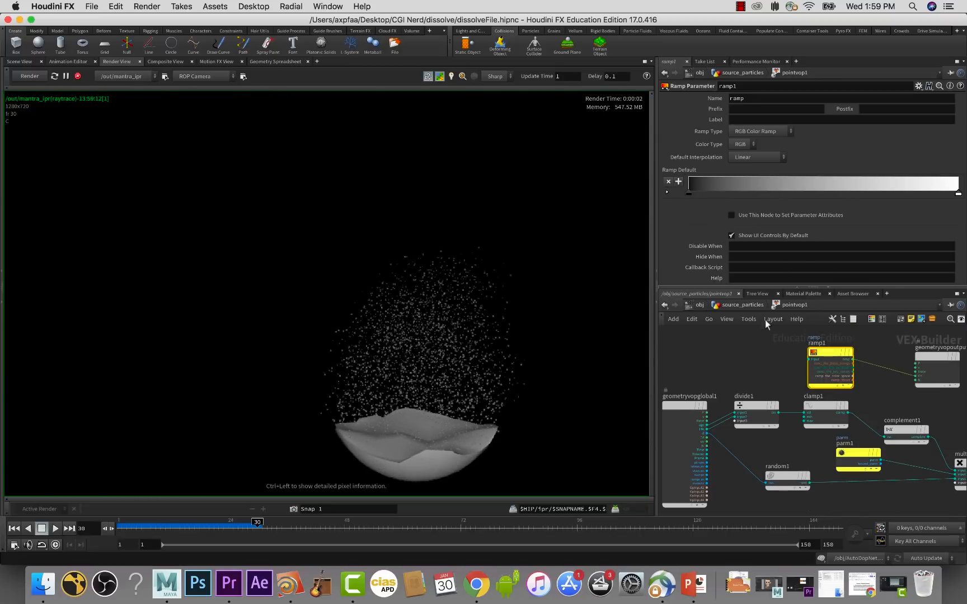
- Go up to source_particles and set the first point of pointvop1's ramp to blue (0, 0.45, 0.9)
{"action": "left_click", "coordinate": [743, 305]}
{"action": "scroll", "coordinate": [820, 270], "scroll_direction": "down", "scroll_amount": 3}
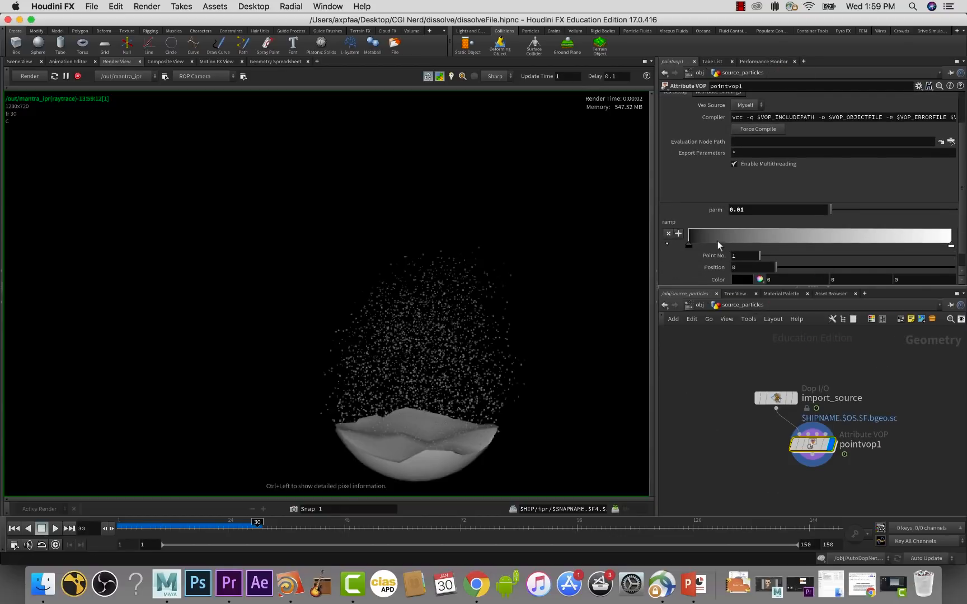
{"action": "scroll", "coordinate": [694, 249], "scroll_direction": "down", "scroll_amount": 1}
{"action": "left_click", "coordinate": [742, 261]}
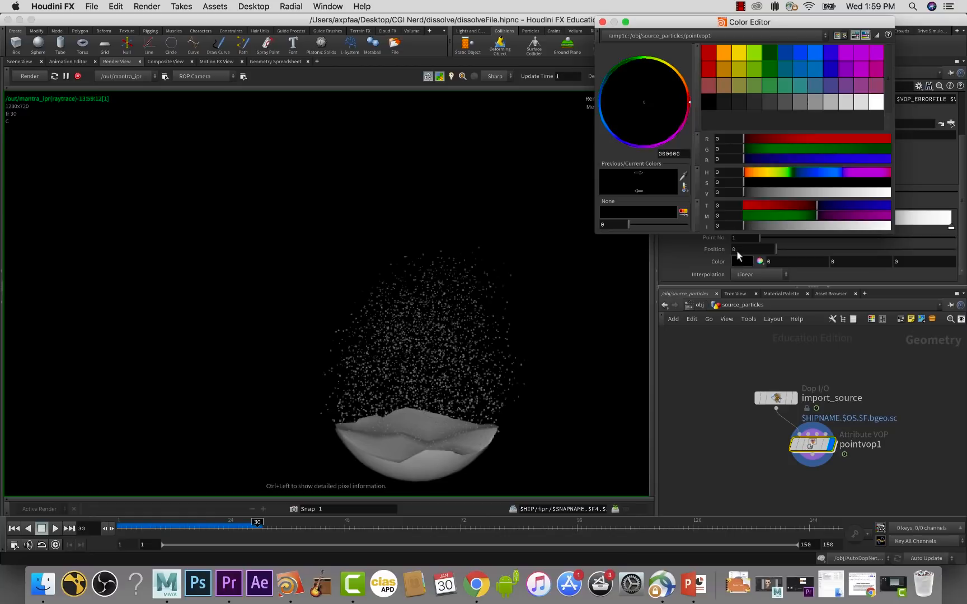
{"action": "left_click", "coordinate": [709, 53]}
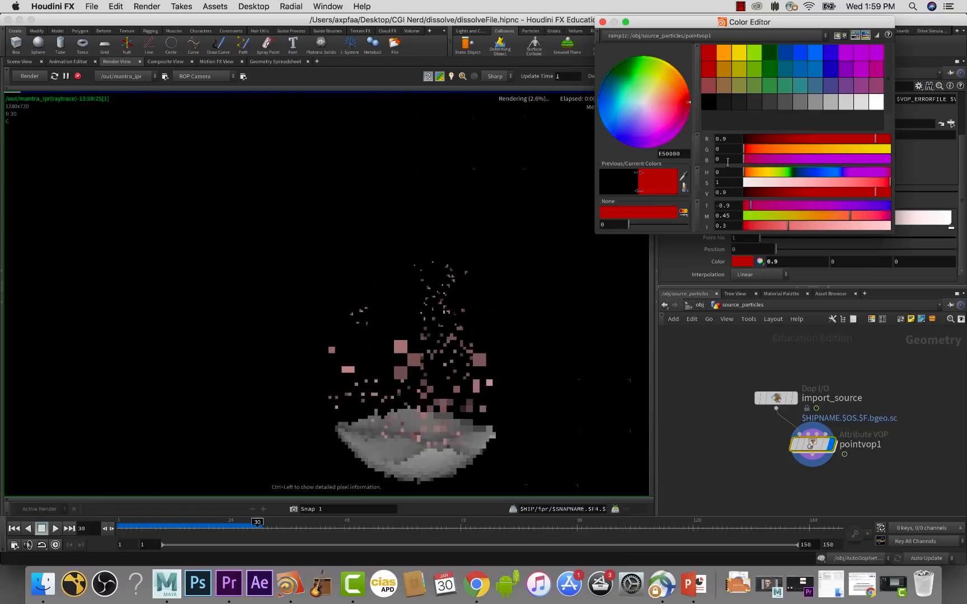
{"action": "left_click", "coordinate": [813, 52]}
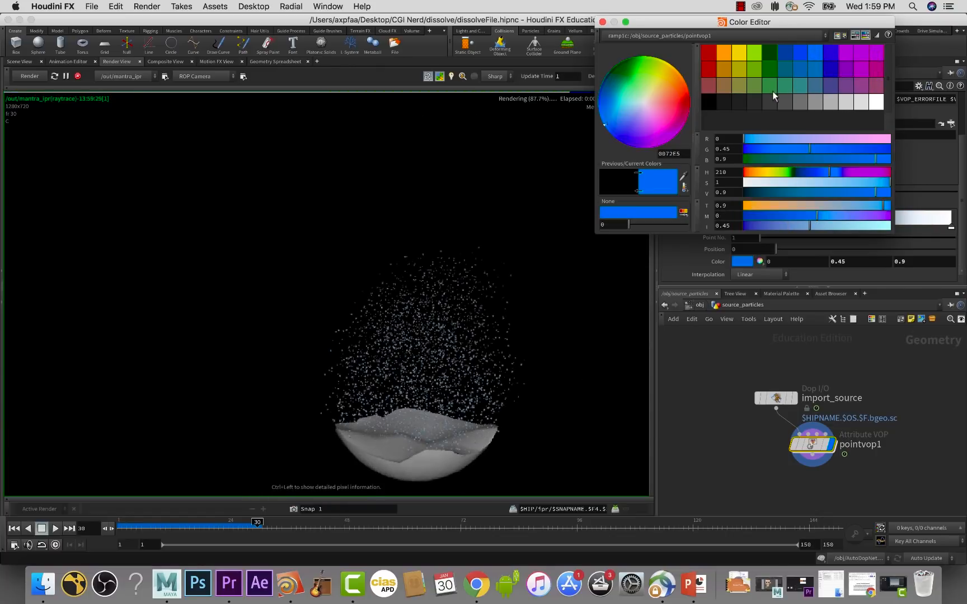
- Set the ramp's end point color to 0, 0.9, 0.9 and close the color editor
{"action": "left_click", "coordinate": [952, 228]}
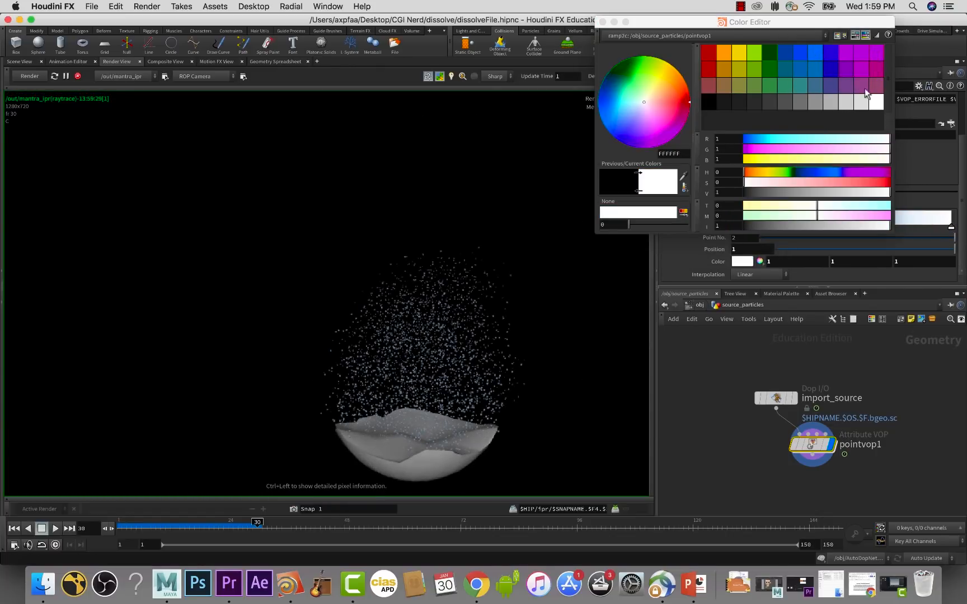
{"action": "left_click", "coordinate": [801, 53]}
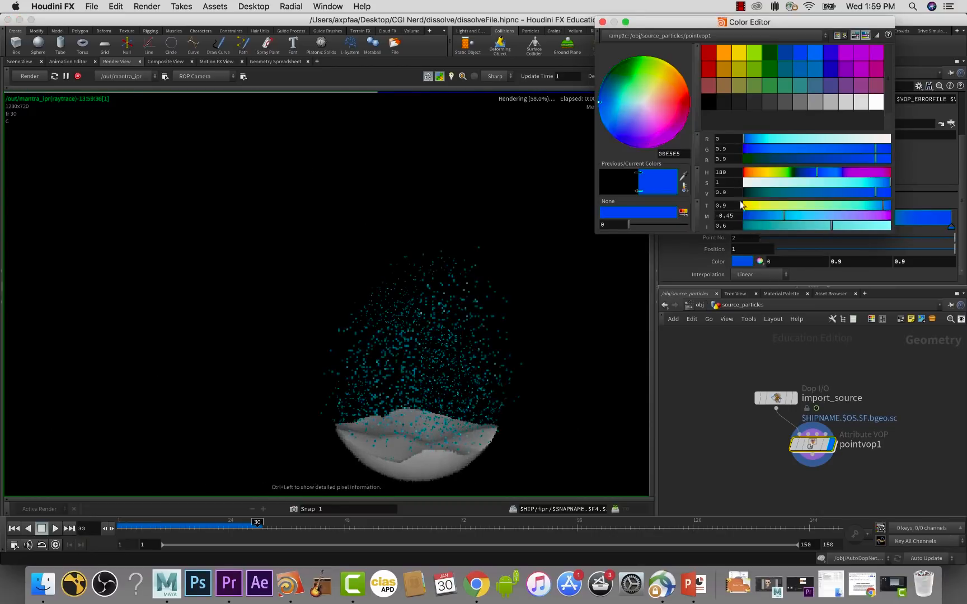
{"action": "left_click", "coordinate": [602, 22]}
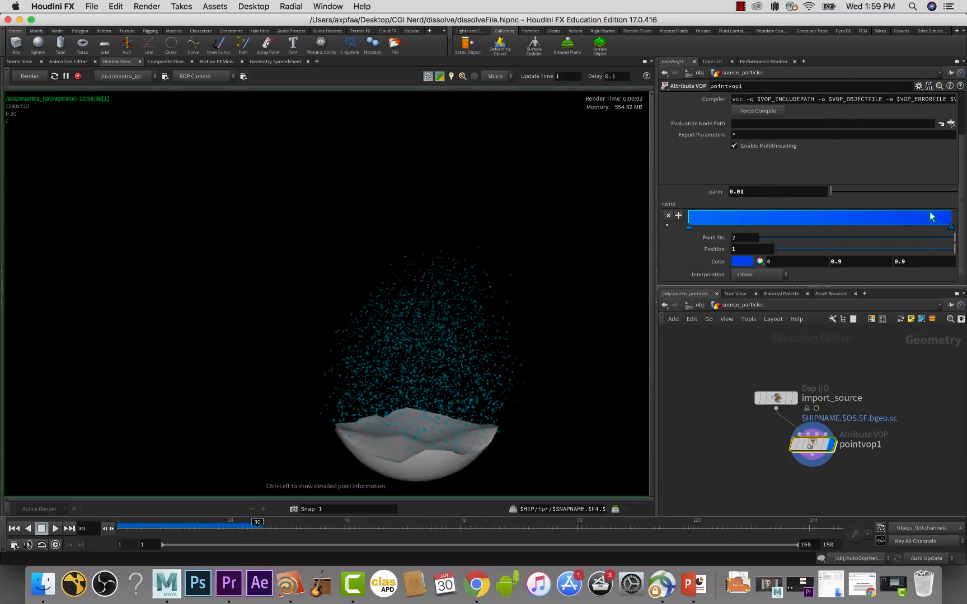
- Undo the stray point near the ramp's end and lighten the end point to color 0.358, 0.9, 0.9
{"action": "key", "text": "super+z"}
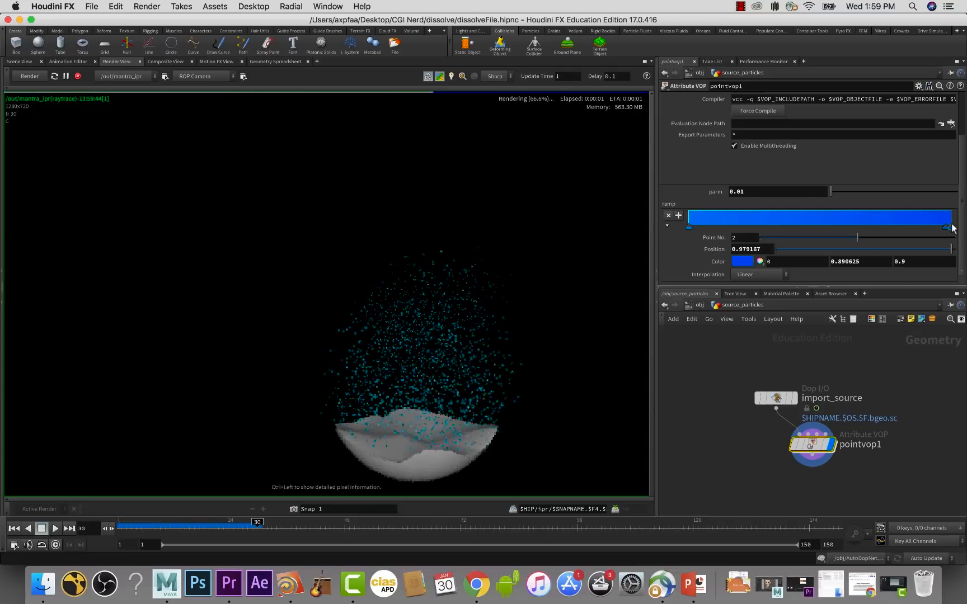
{"action": "left_click_drag", "start_coordinate": [953, 228], "coordinate": [958, 227]}
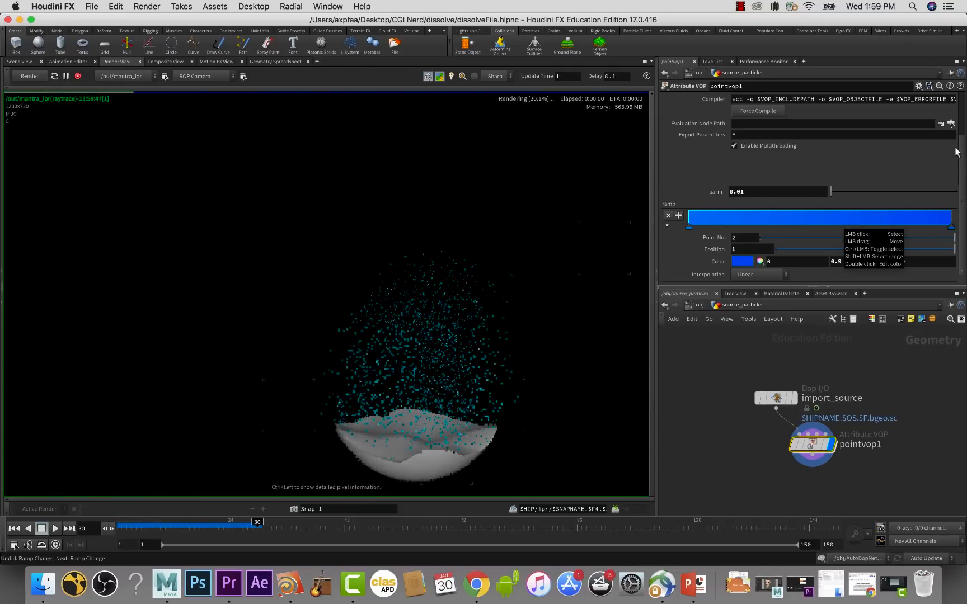
{"action": "left_click", "coordinate": [742, 261]}
{"action": "left_click_drag", "start_coordinate": [776, 140], "coordinate": [797, 143]}
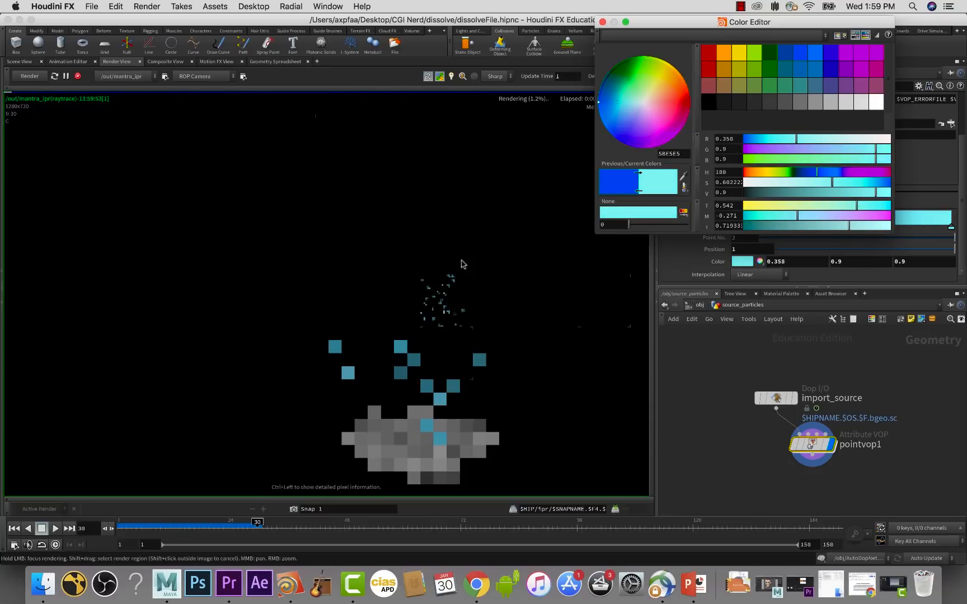
{"action": "left_click", "coordinate": [603, 22]}
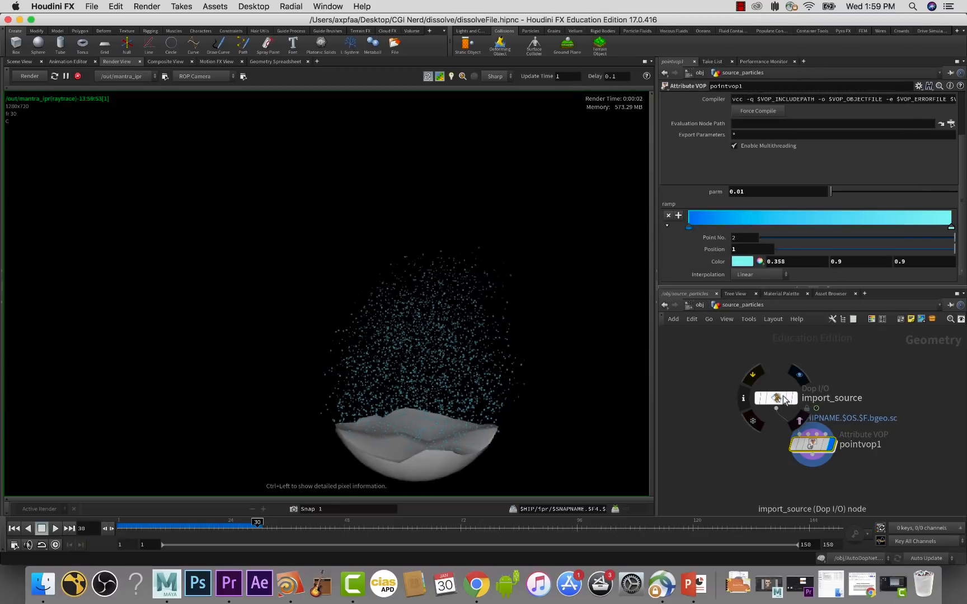
- Inside pointvop1, connect clamp1's output to the input of ramp1, and return to the source_particles level
{"action": "double_click", "coordinate": [810, 445]}
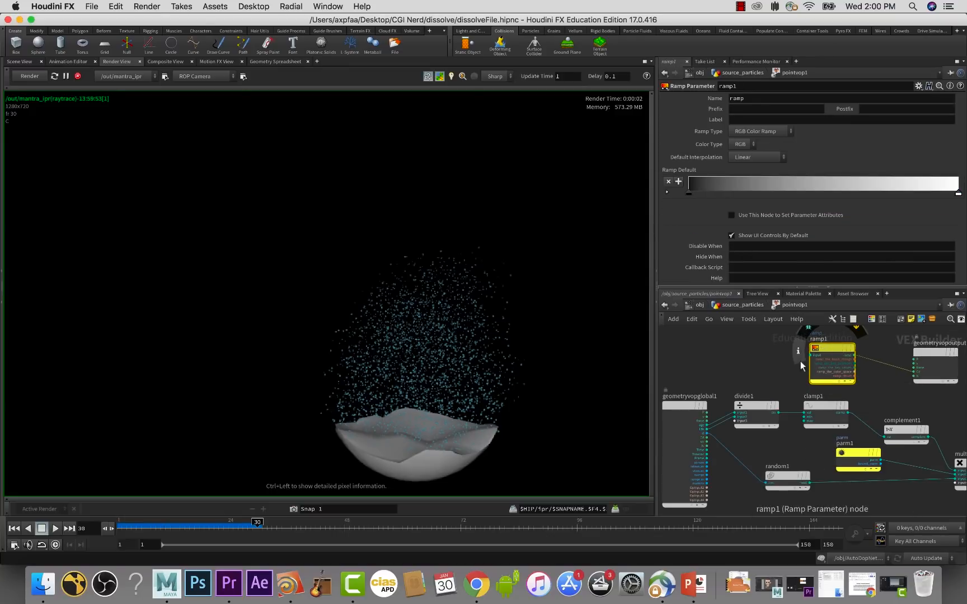
{"action": "scroll", "coordinate": [771, 368], "scroll_direction": "up", "scroll_amount": 3}
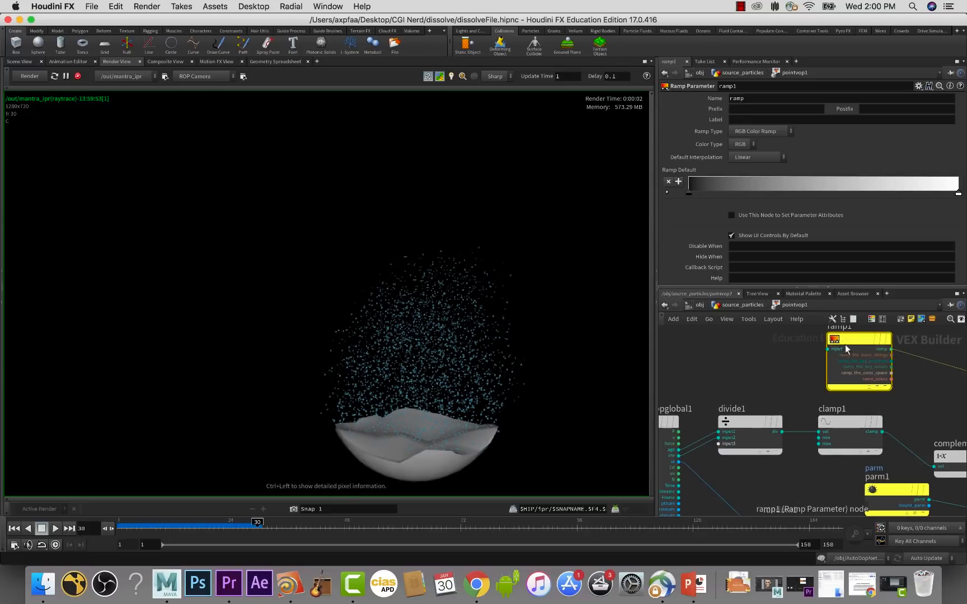
{"action": "left_click_drag", "start_coordinate": [846, 341], "coordinate": [870, 345]}
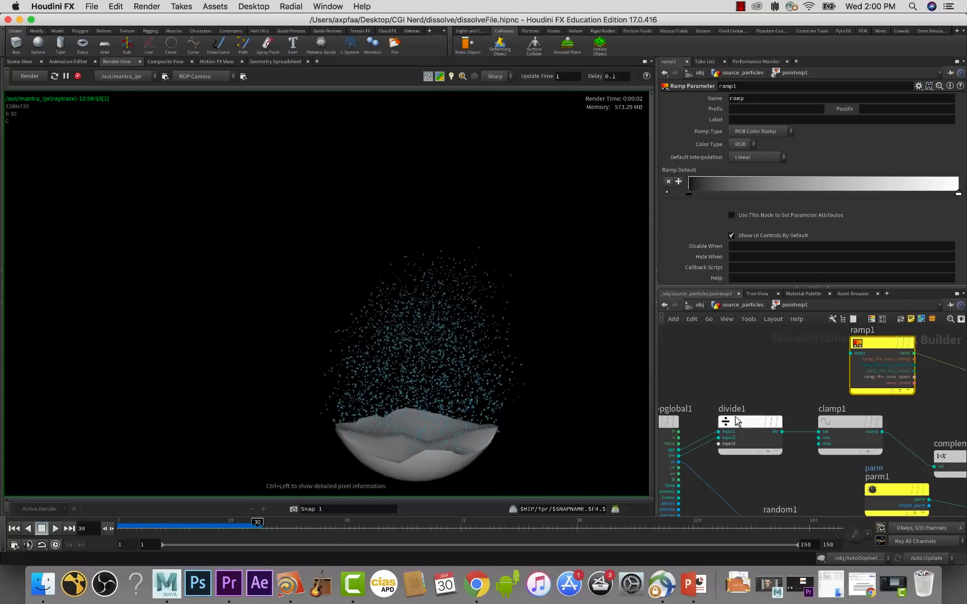
{"action": "left_click_drag", "start_coordinate": [838, 420], "coordinate": [842, 366]}
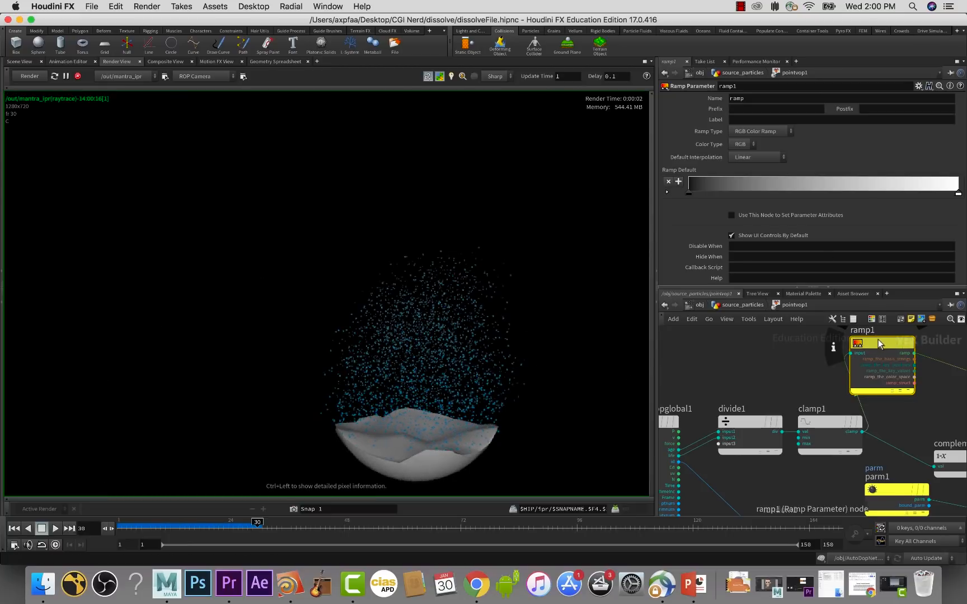
{"action": "left_click", "coordinate": [748, 305]}
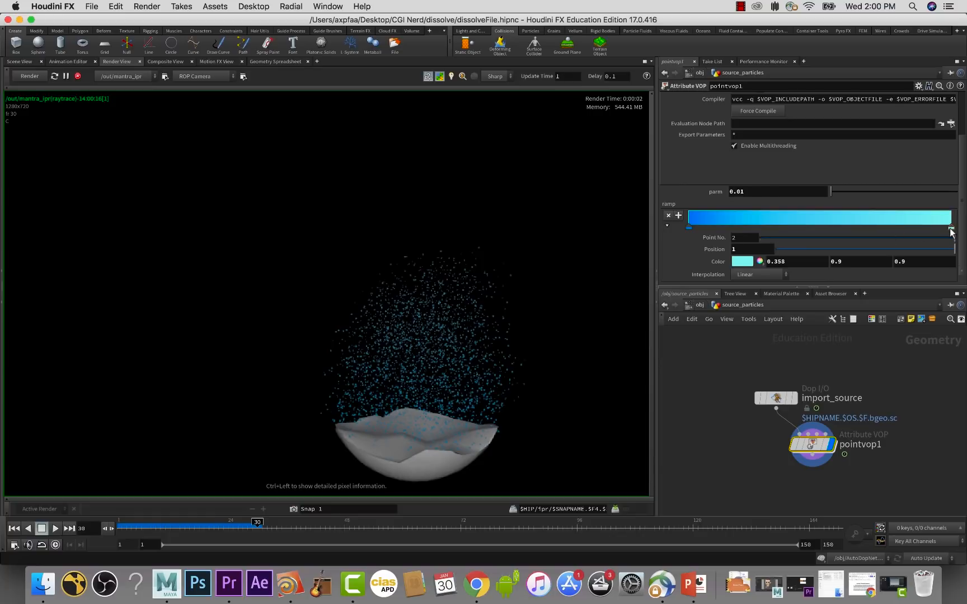
- Set the color ramp's end point to red (0.9, 0, 0) and move it to about position 0.26
{"action": "left_click", "coordinate": [743, 262]}
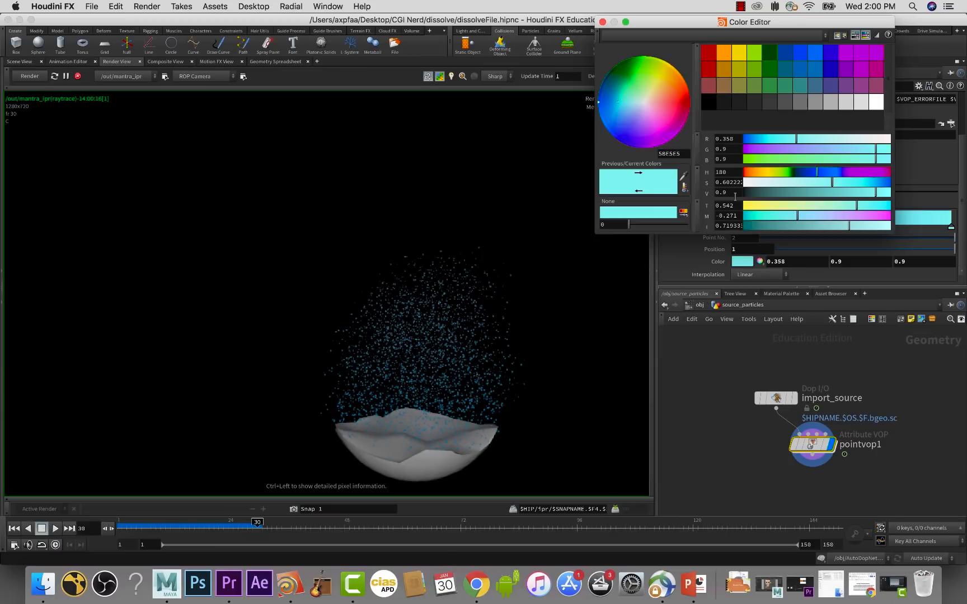
{"action": "left_click", "coordinate": [708, 53]}
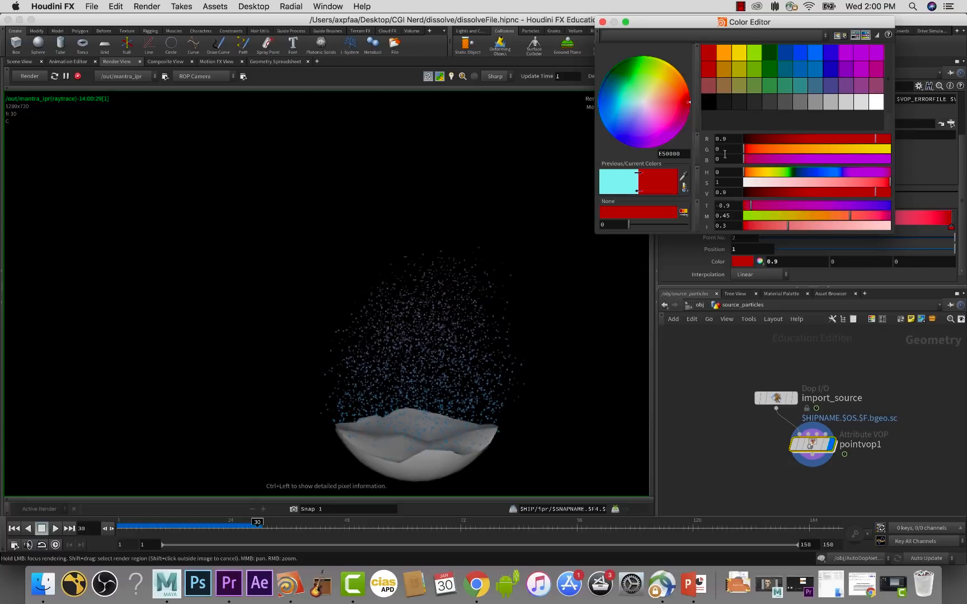
{"action": "left_click", "coordinate": [951, 228]}
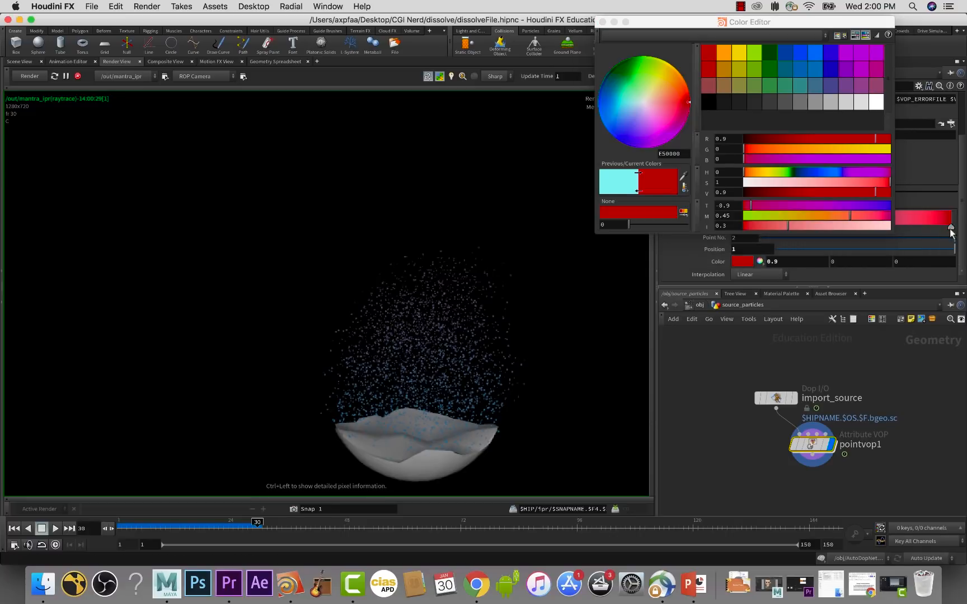
{"action": "left_click_drag", "start_coordinate": [951, 229], "coordinate": [824, 234]}
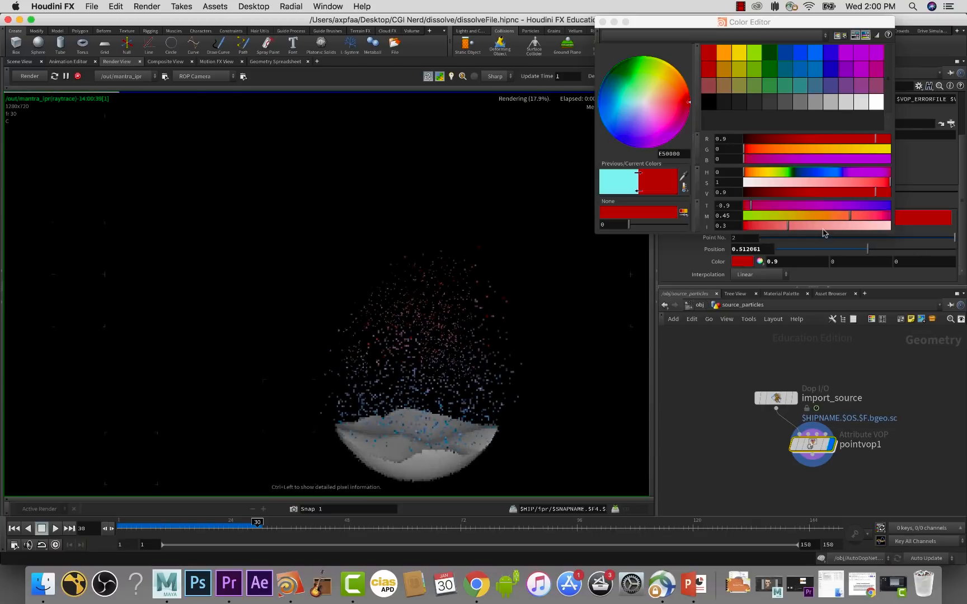
{"action": "left_click", "coordinate": [603, 22]}
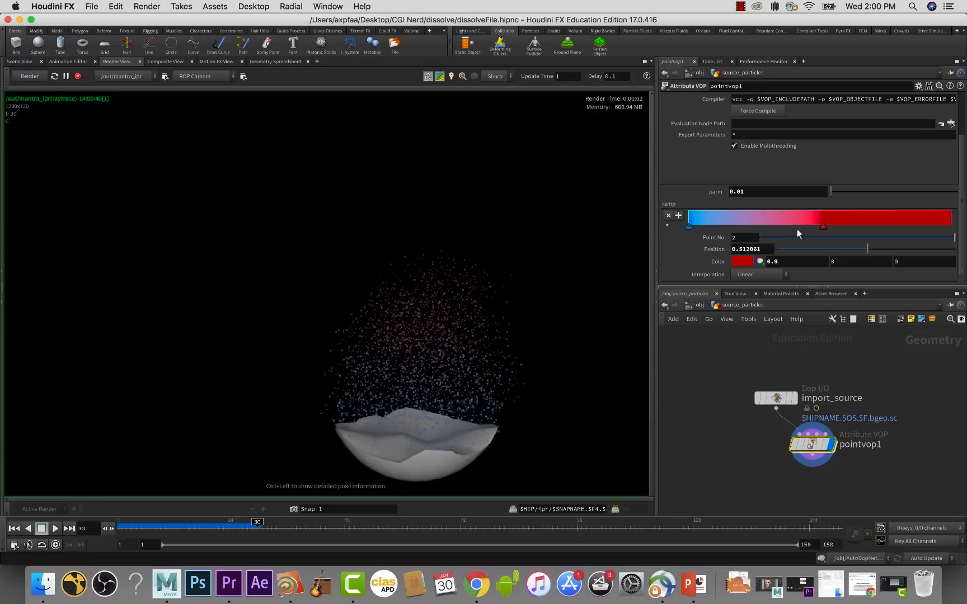
{"action": "mouse_move", "coordinate": [821, 227]}
{"action": "left_mouse_down"}
{"action": "mouse_move", "coordinate": [722, 232]}
{"action": "mouse_move", "coordinate": [739, 229]}
{"action": "left_mouse_up"}
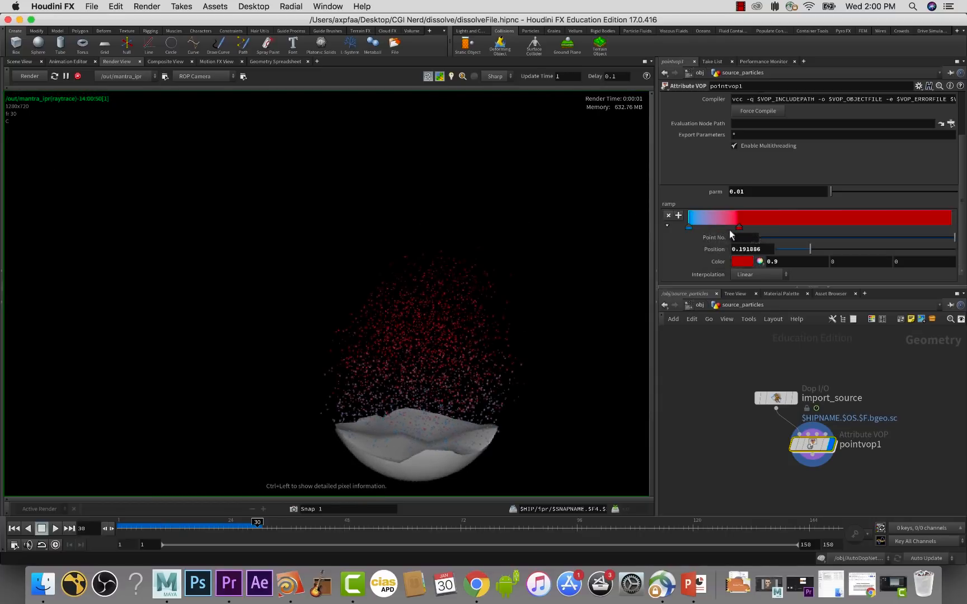
{"action": "left_click_drag", "start_coordinate": [738, 228], "coordinate": [757, 230]}
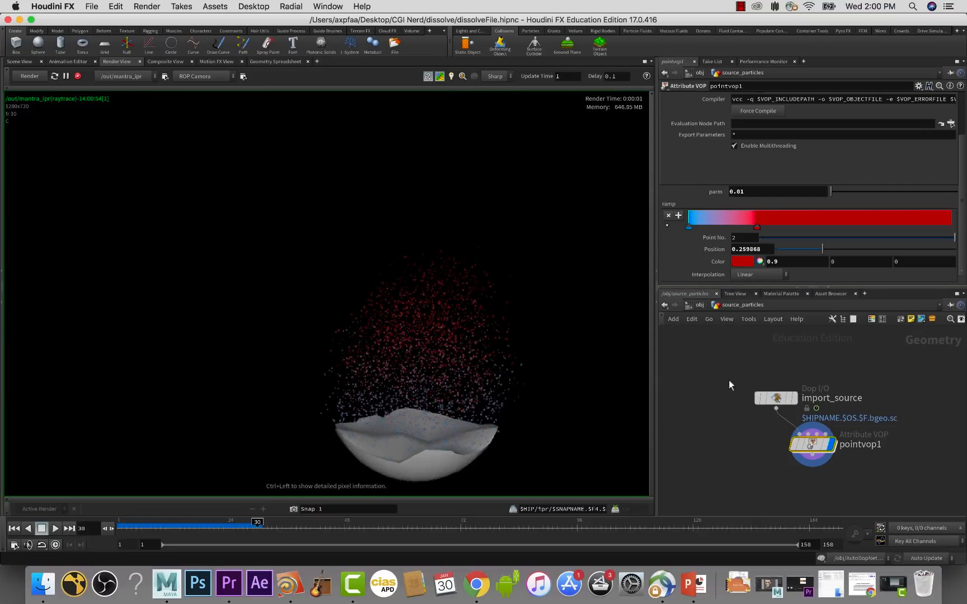
- Recolor the ramp's second point to pale cyan (0.699, 0.9, 0.9) and close the color editor
{"action": "left_click", "coordinate": [742, 261]}
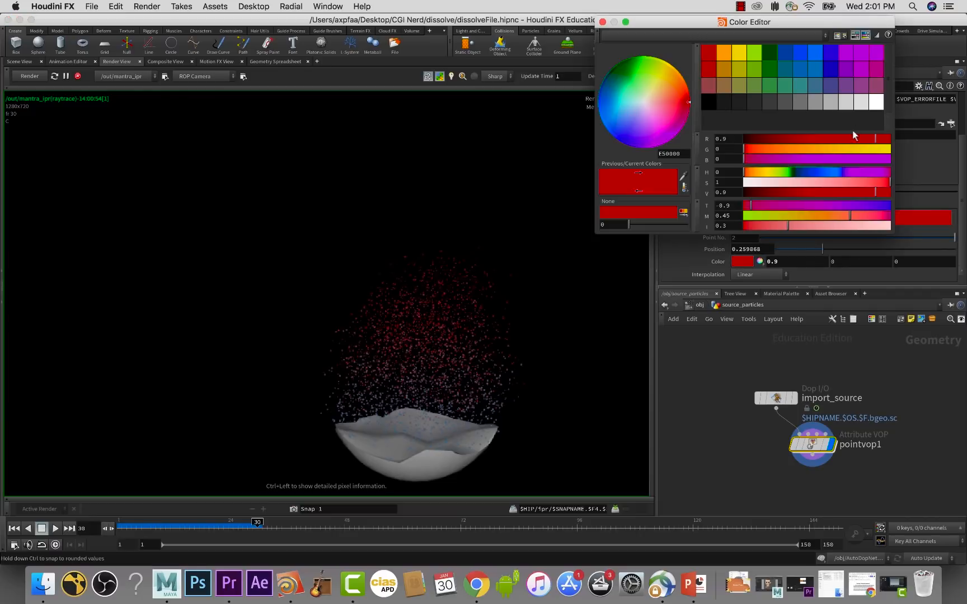
{"action": "left_click", "coordinate": [803, 55]}
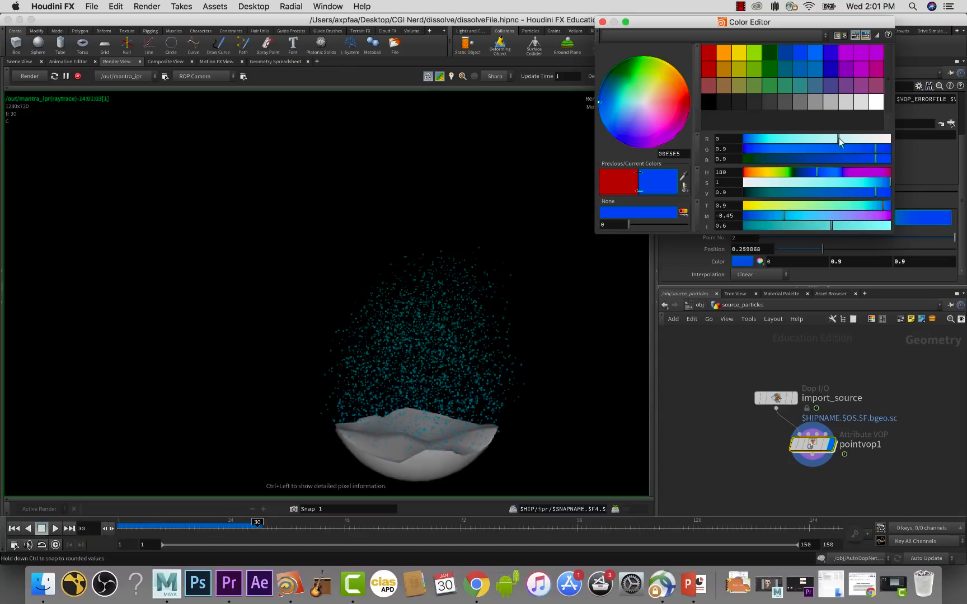
{"action": "left_click_drag", "start_coordinate": [838, 139], "coordinate": [895, 138]}
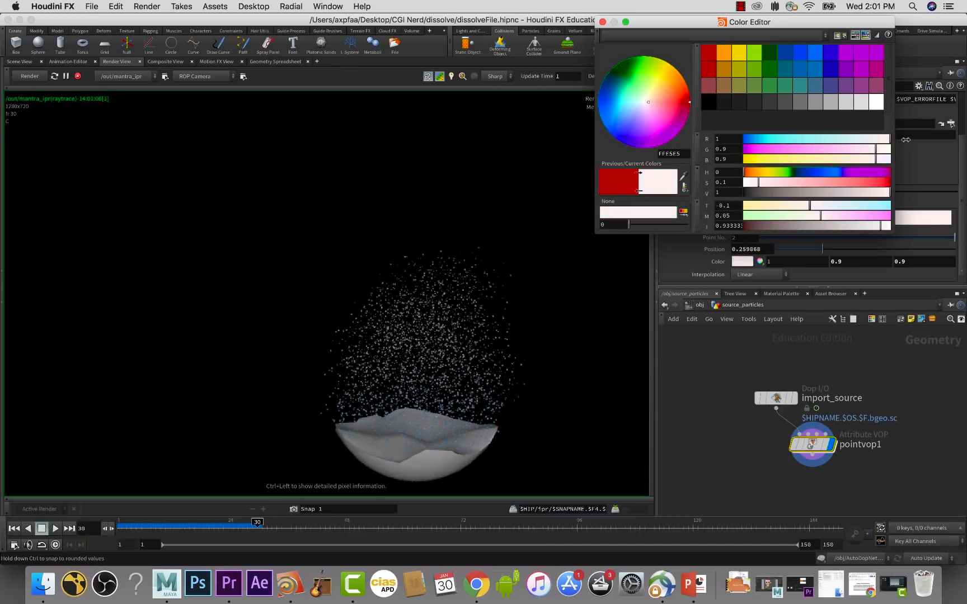
{"action": "left_click", "coordinate": [603, 23]}
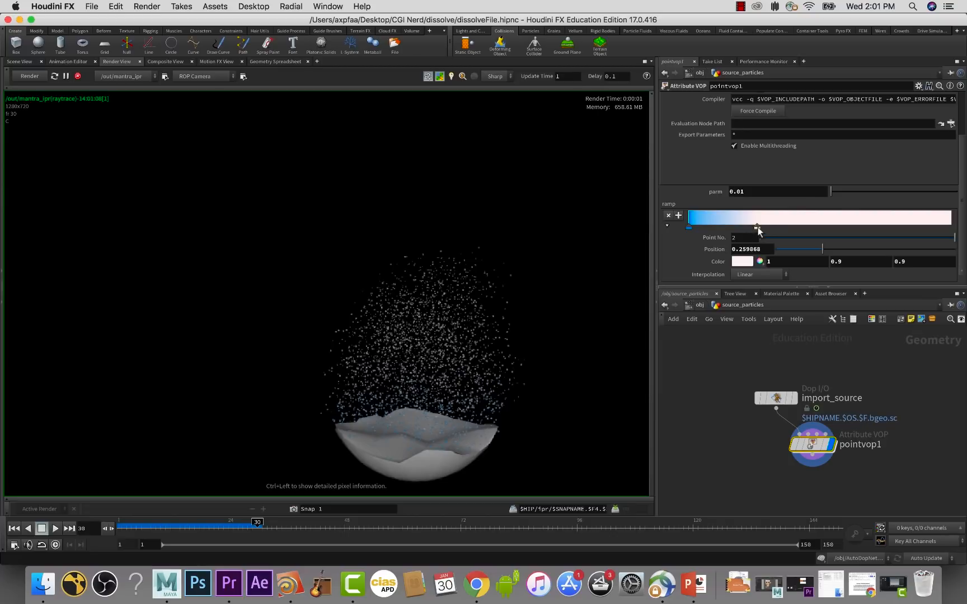
{"action": "left_click", "coordinate": [742, 262]}
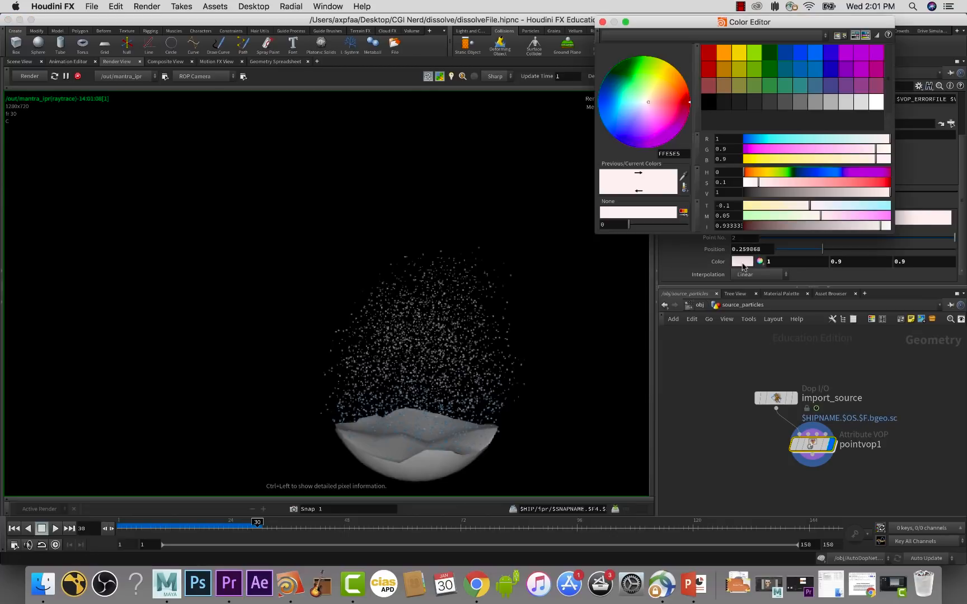
{"action": "left_click_drag", "start_coordinate": [859, 140], "coordinate": [847, 140]}
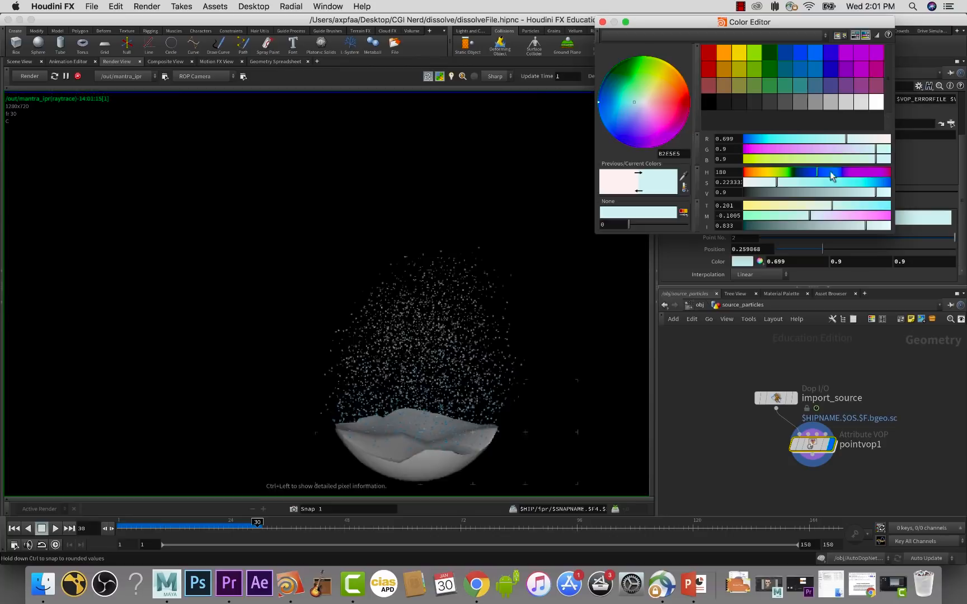
{"action": "left_click", "coordinate": [602, 23]}
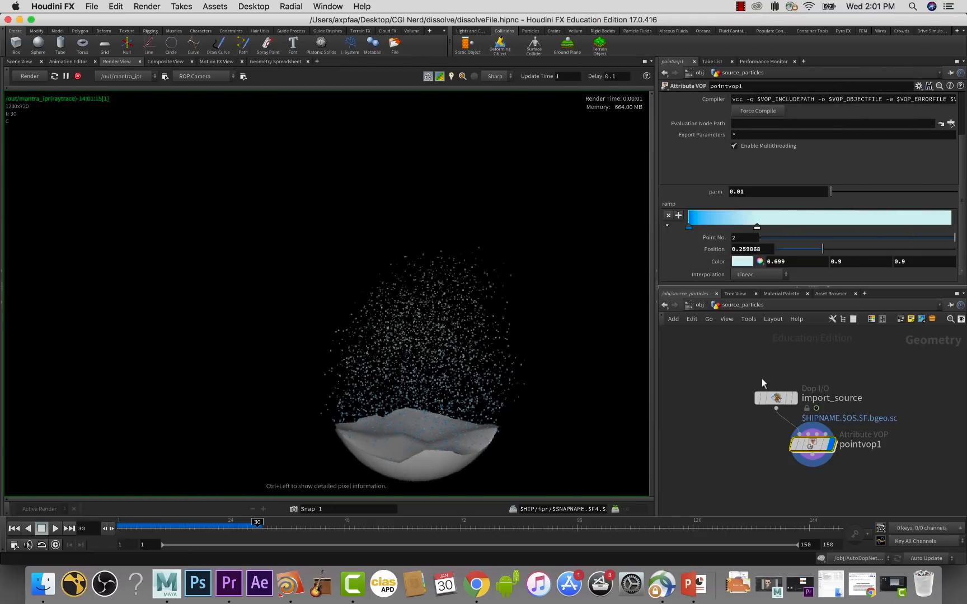
- Brighten the ramp's first point to about 0.071, 1.121, 1.071 and close the color editor
{"action": "double_click", "coordinate": [688, 229]}
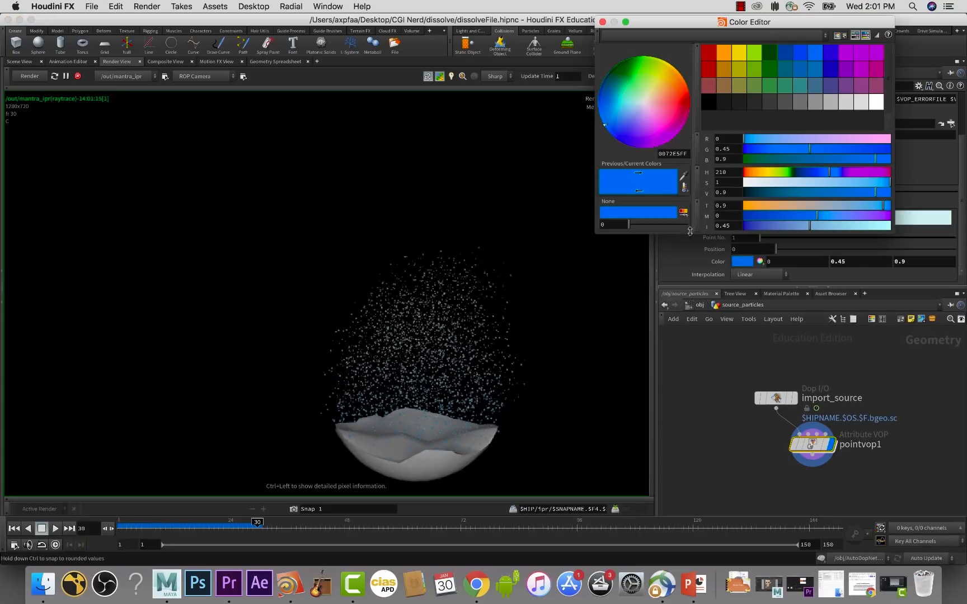
{"action": "left_click", "coordinate": [799, 51]}
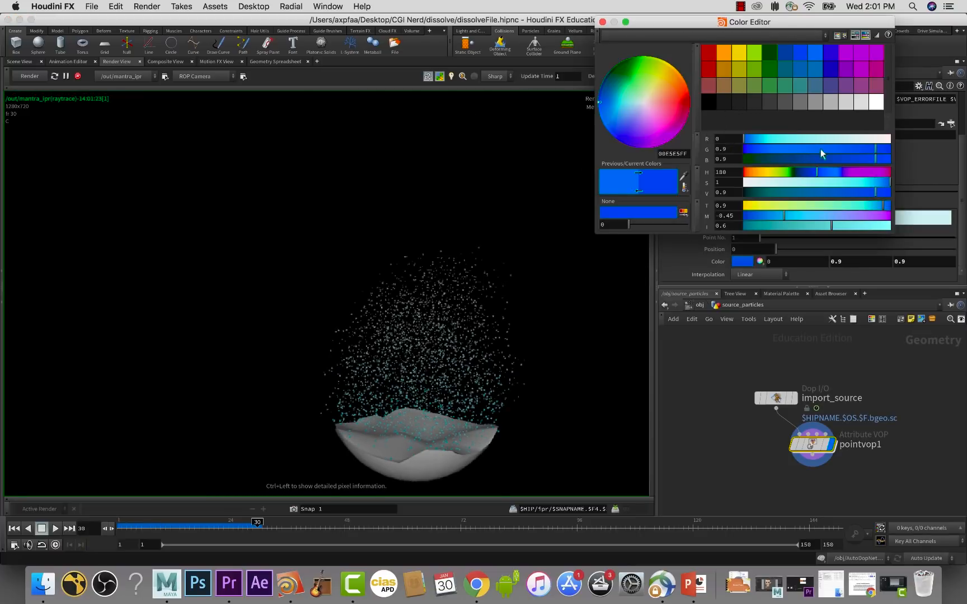
{"action": "left_click_drag", "start_coordinate": [821, 153], "coordinate": [929, 153]}
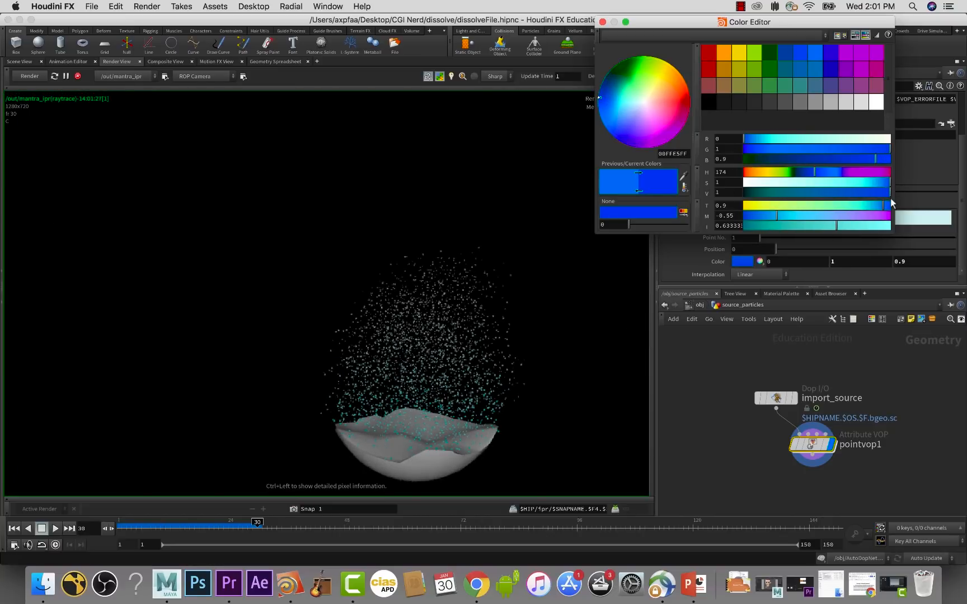
{"action": "left_click_drag", "start_coordinate": [888, 209], "coordinate": [855, 228]}
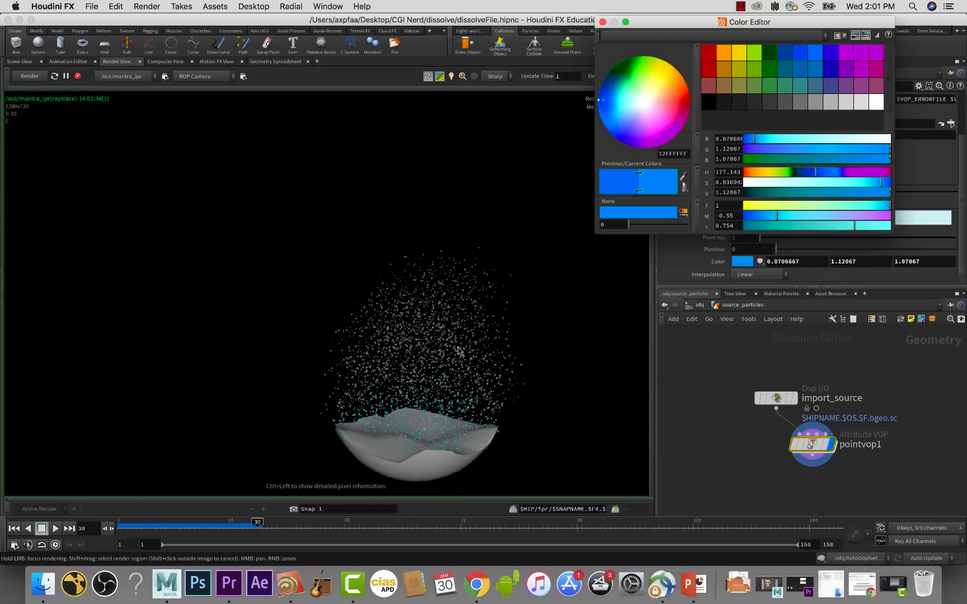
{"action": "left_click", "coordinate": [603, 22]}
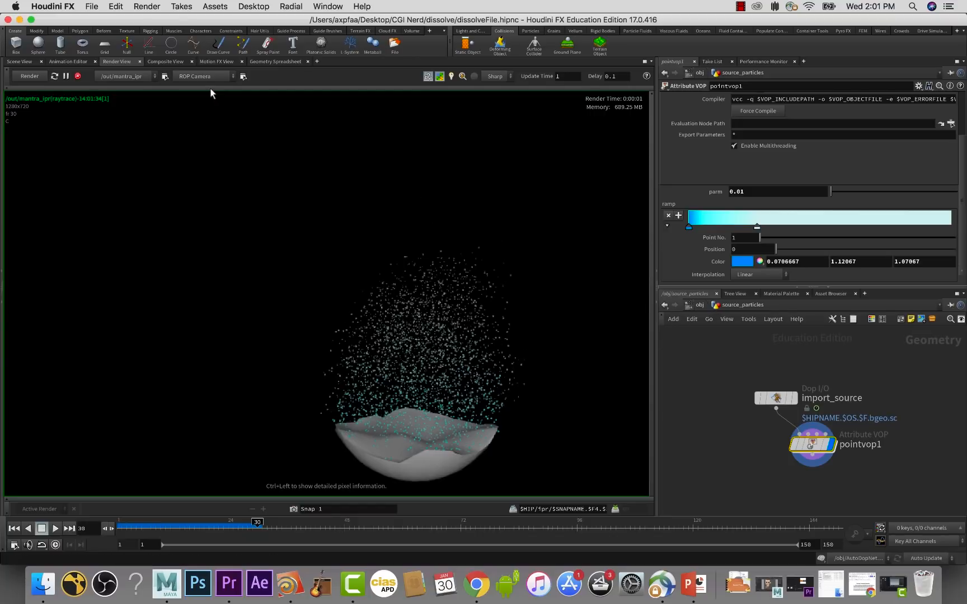
- Return to the scene view, open AutoDopNetwork and set the Const. Birth Rate of the particleEmmiterGeo_source POP Source to 50000
{"action": "left_click", "coordinate": [22, 61]}
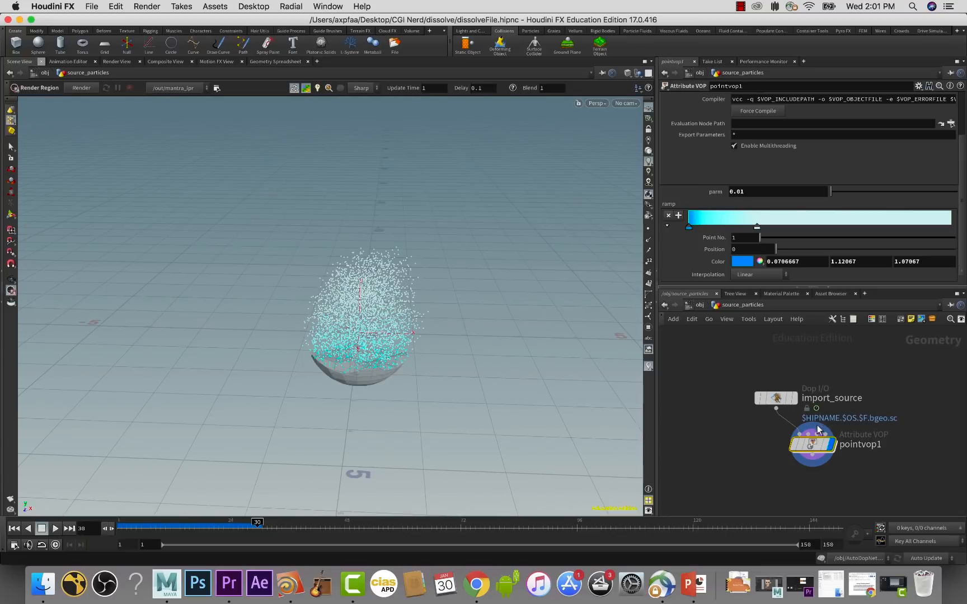
{"action": "left_click", "coordinate": [699, 305]}
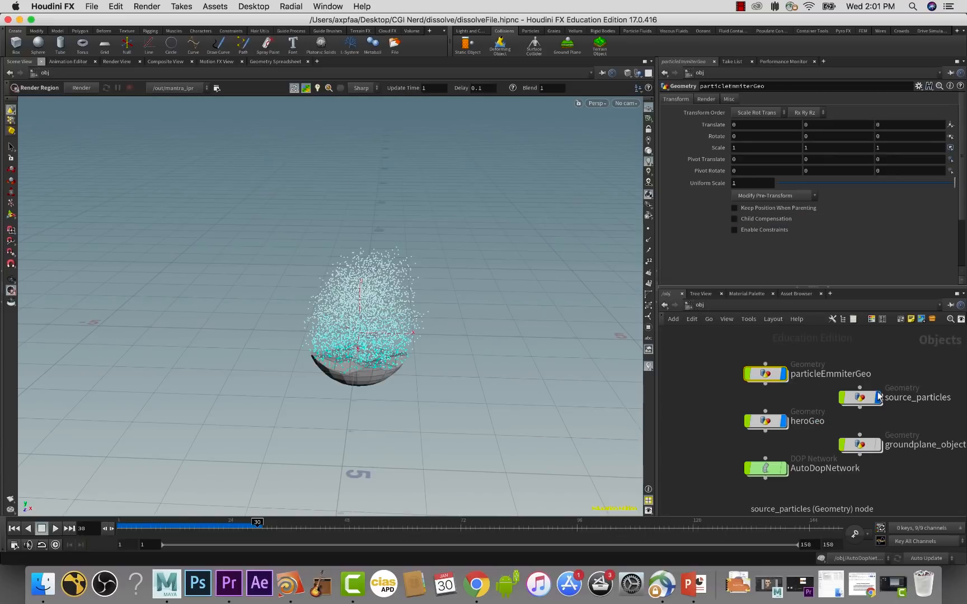
{"action": "double_click", "coordinate": [766, 468]}
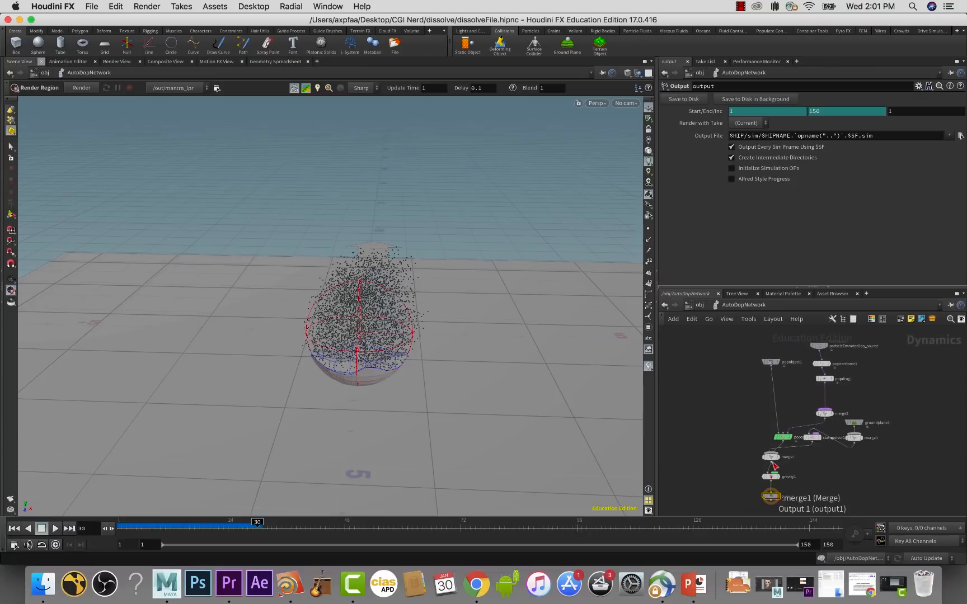
{"action": "scroll", "coordinate": [840, 388], "scroll_direction": "up", "scroll_amount": 3}
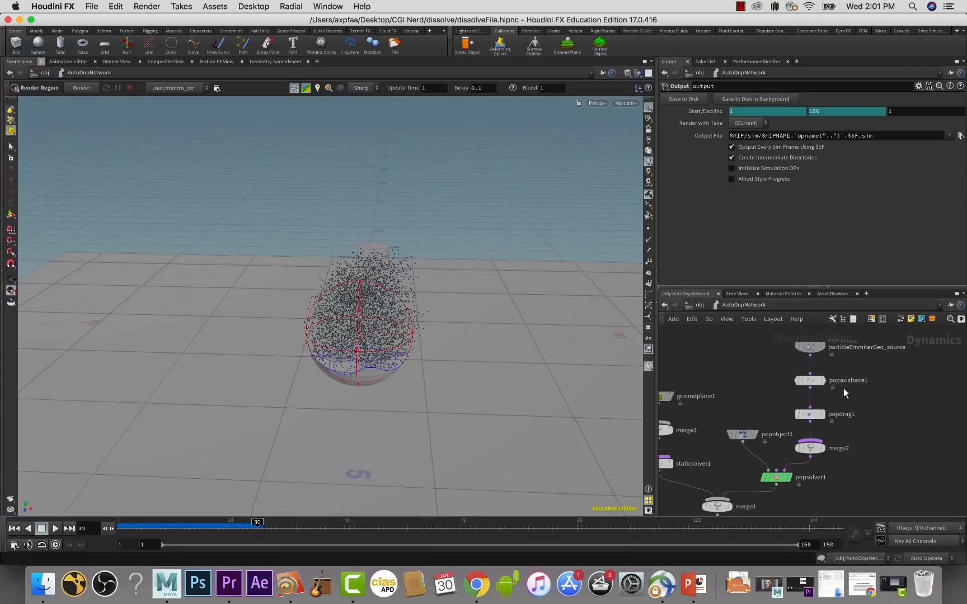
{"action": "mouse_move", "coordinate": [812, 384]}
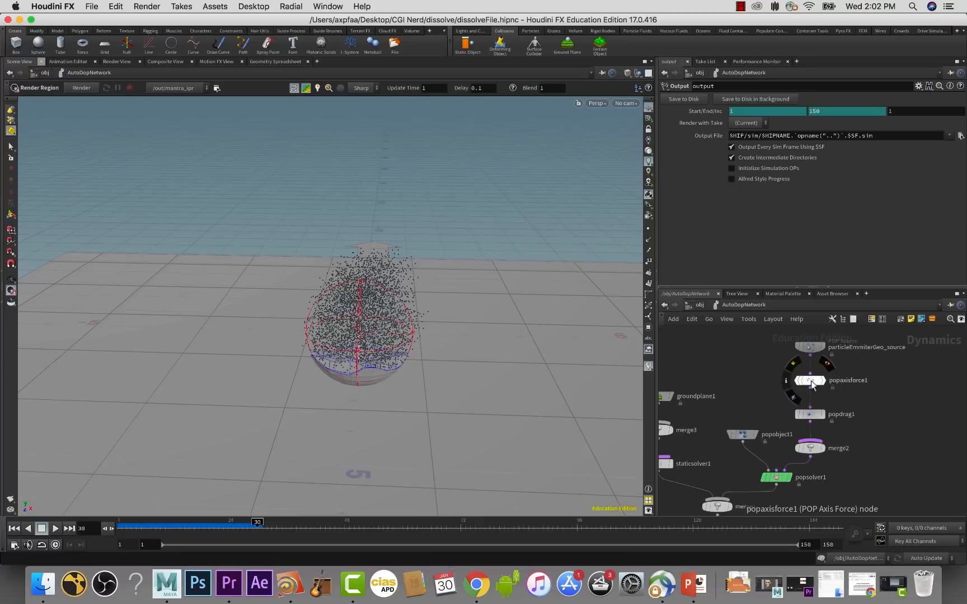
{"action": "left_click", "coordinate": [810, 347]}
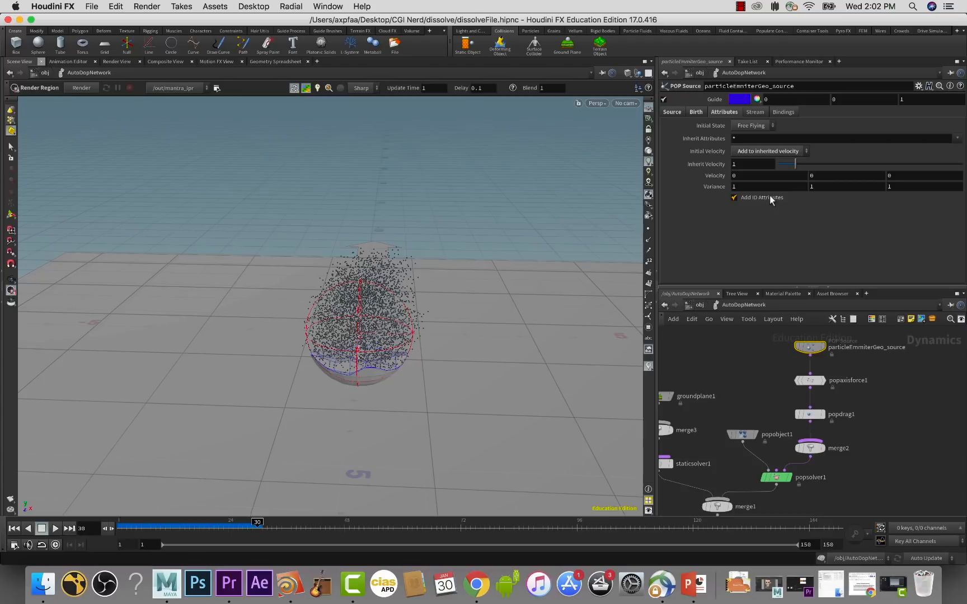
{"action": "left_click", "coordinate": [696, 113]}
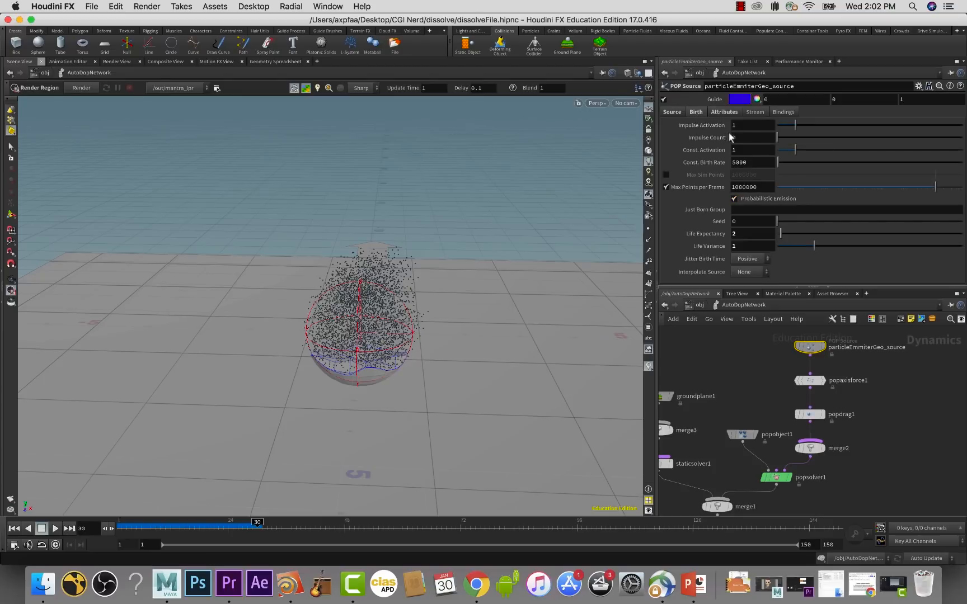
{"action": "double_click", "coordinate": [747, 162]}
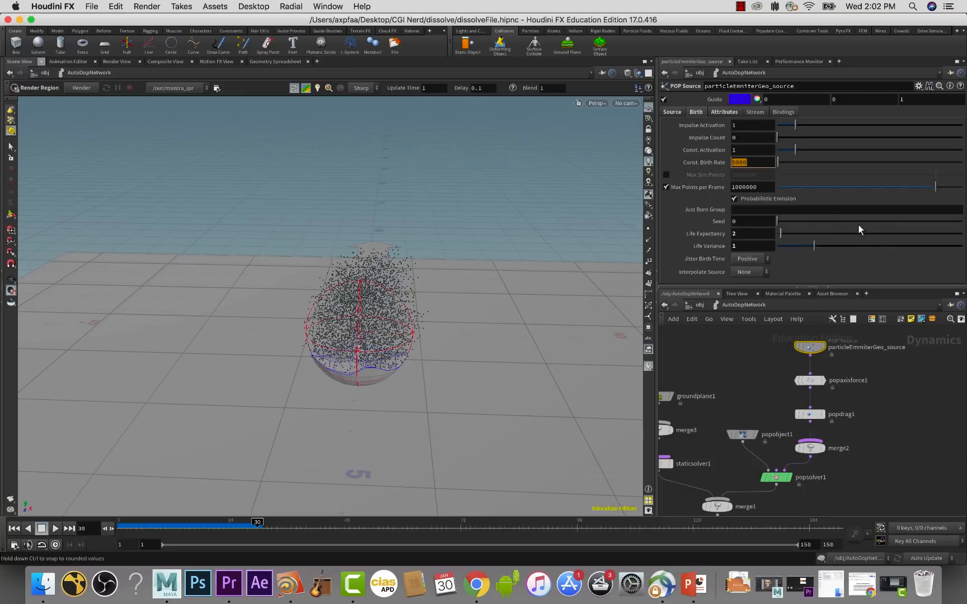
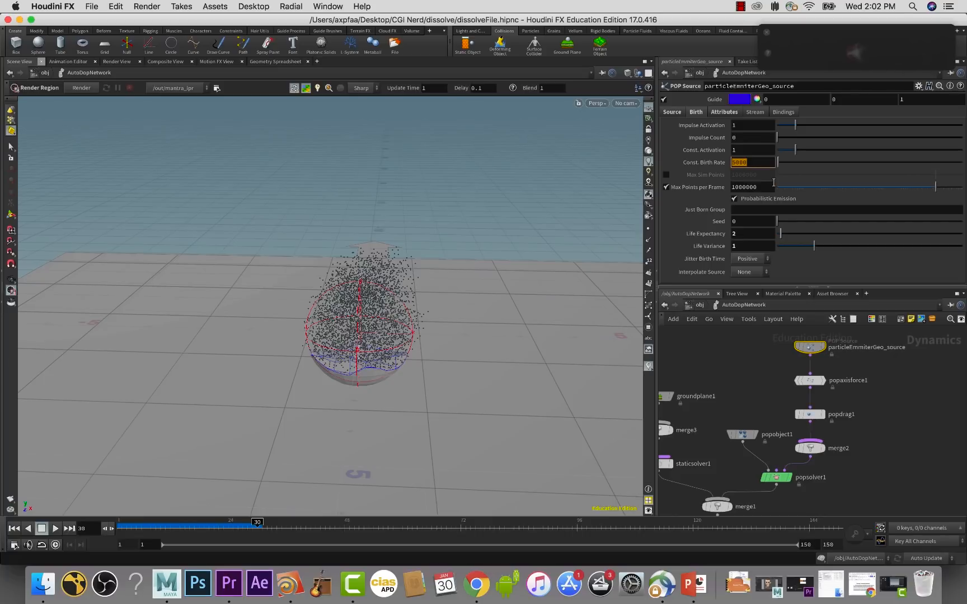
{"action": "left_click", "coordinate": [767, 32]}
{"action": "left_click", "coordinate": [756, 163]}
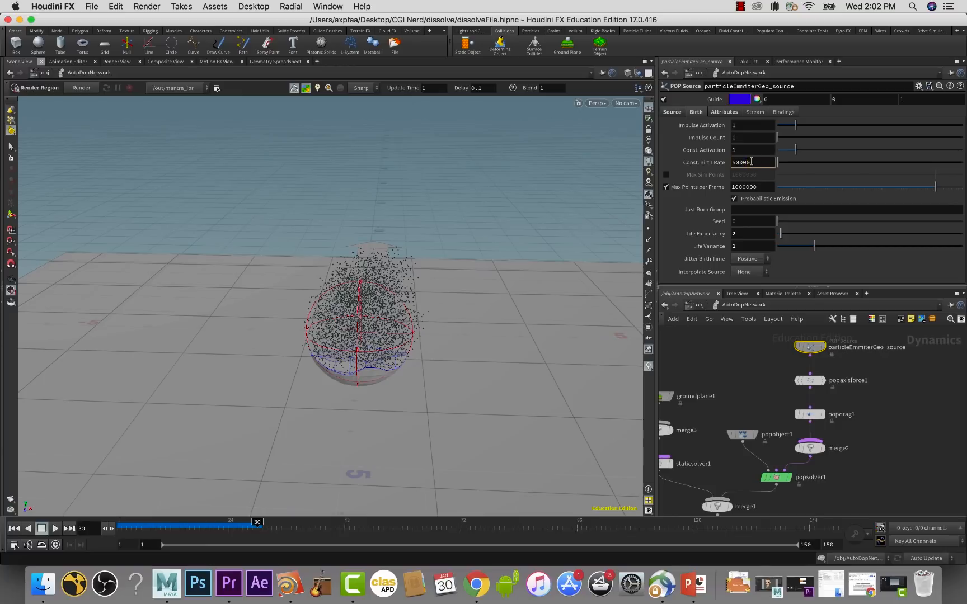
{"action": "key", "text": "Return"}
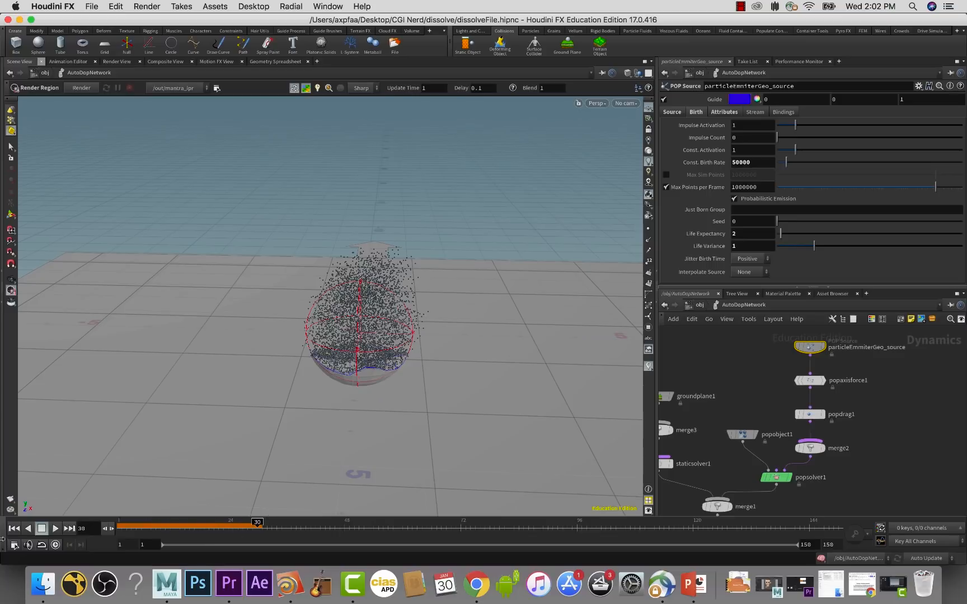
- Re-simulate the particles from the first frame to frame 24 and render that frame in the render view
{"action": "left_click", "coordinate": [13, 529]}
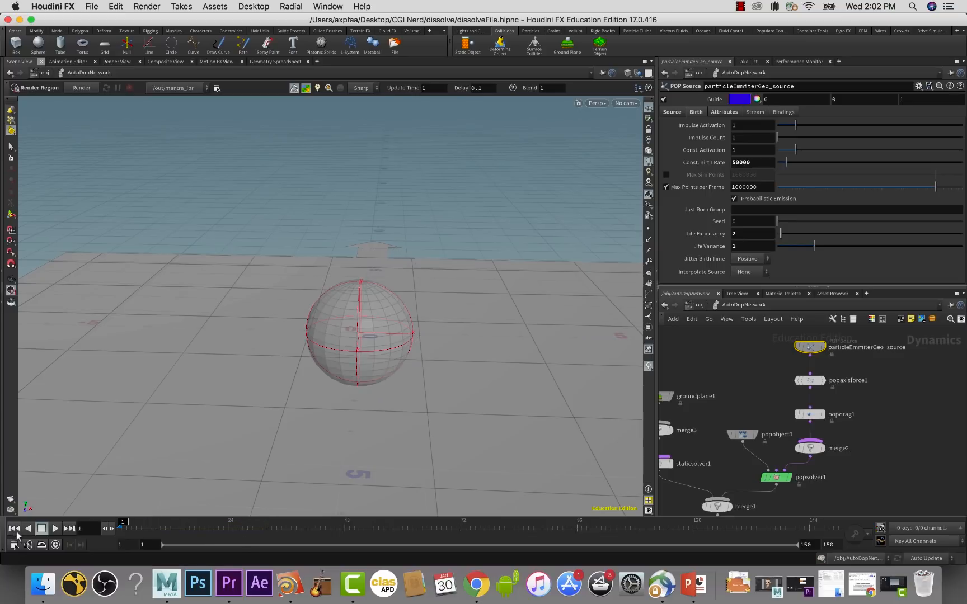
{"action": "left_click", "coordinate": [229, 530]}
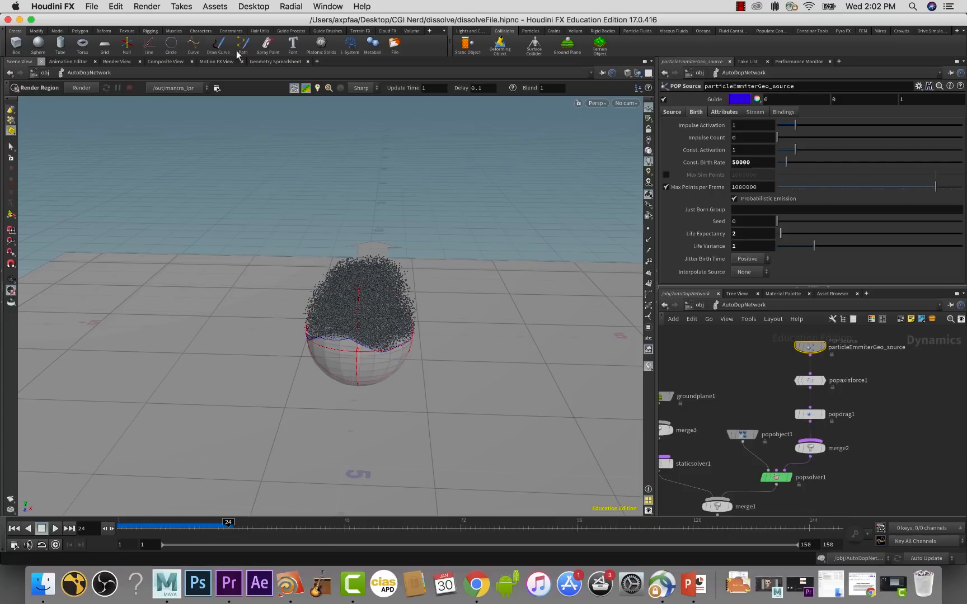
{"action": "left_click", "coordinate": [124, 63]}
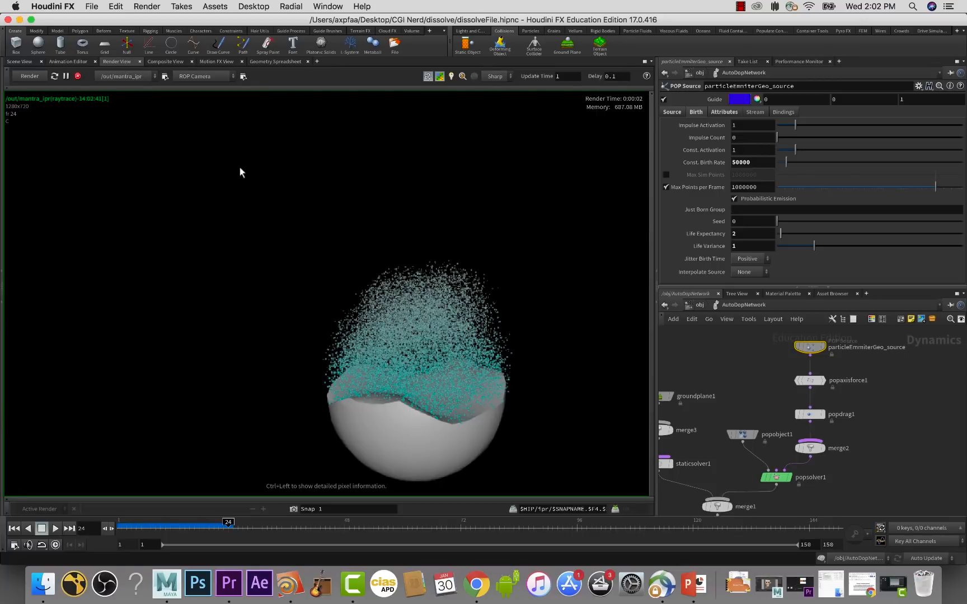
{"action": "left_click", "coordinate": [31, 77]}
- Set the POP Source's Const. Birth Rate to 500000 and re-simulate from the first frame to frame 24
{"action": "left_click", "coordinate": [766, 161]}
{"action": "type", "text": "0"}
{"action": "key", "text": "Return"}
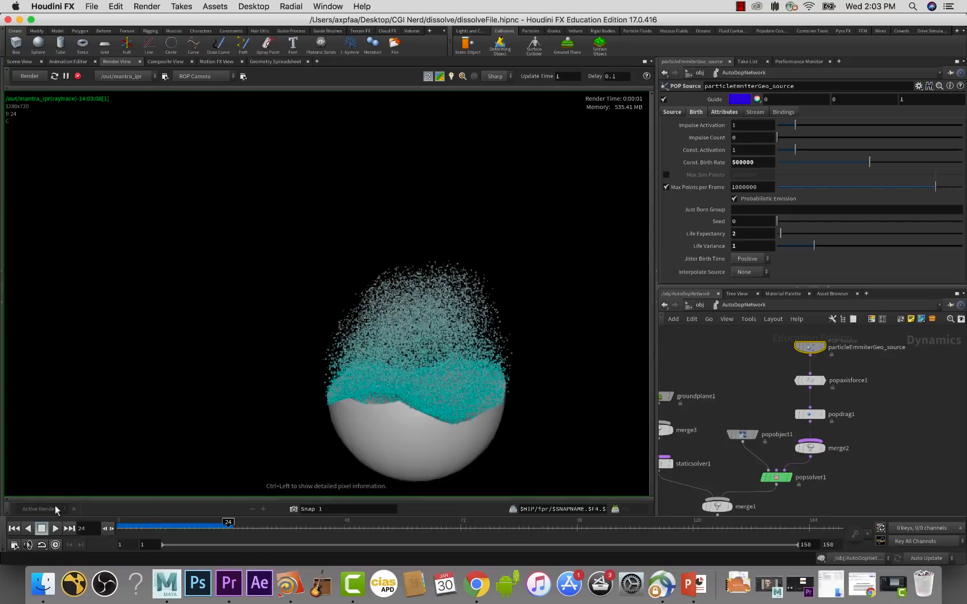
{"action": "left_click", "coordinate": [15, 528]}
{"action": "left_click", "coordinate": [15, 528]}
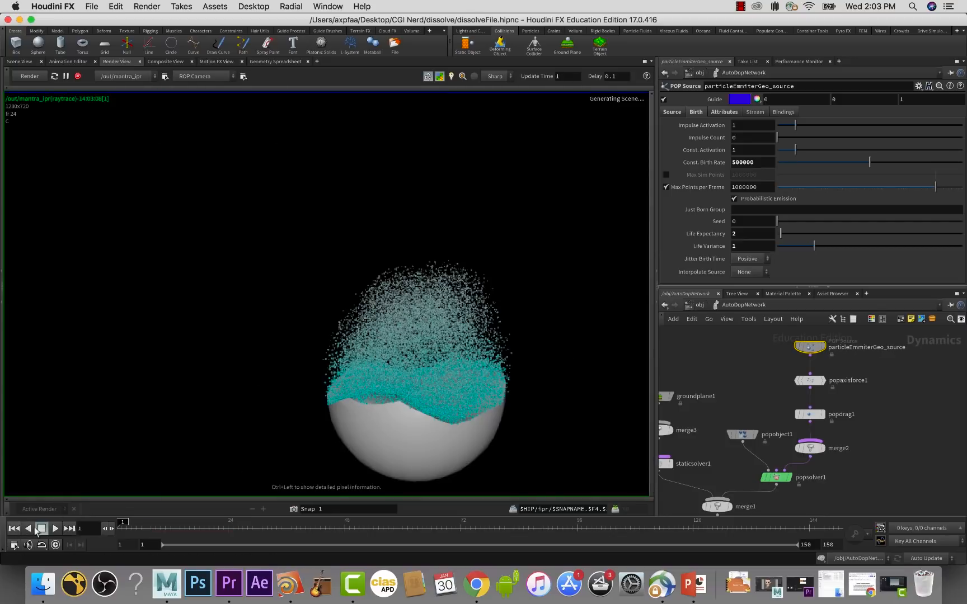
{"action": "left_click", "coordinate": [230, 529]}
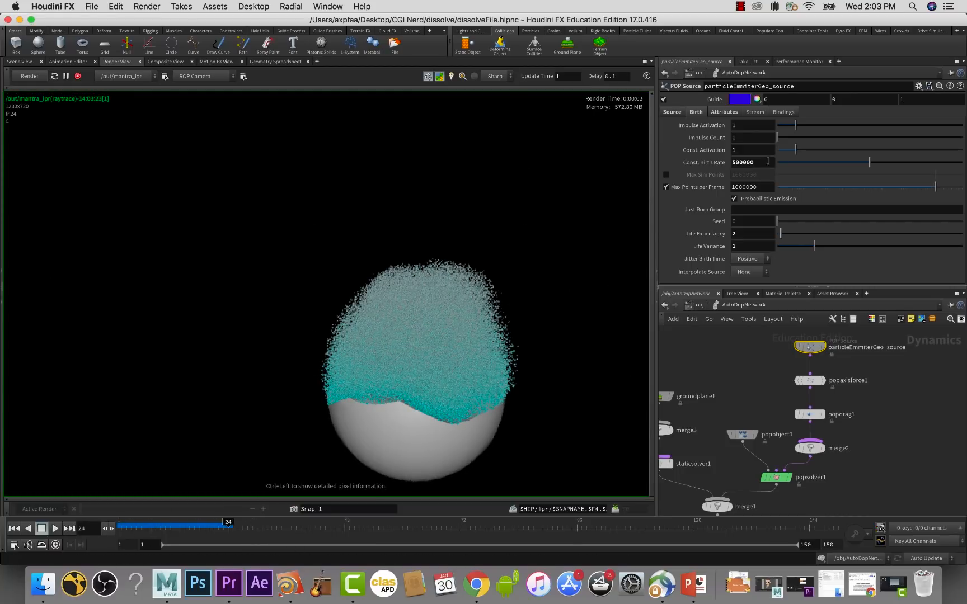
- Set the POP Source's Const. Birth Rate to 100000 and re-simulate from the first frame to frame 24
{"action": "left_click", "coordinate": [734, 162]}
{"action": "type", "text": "1"}
{"action": "key", "text": "Return"}
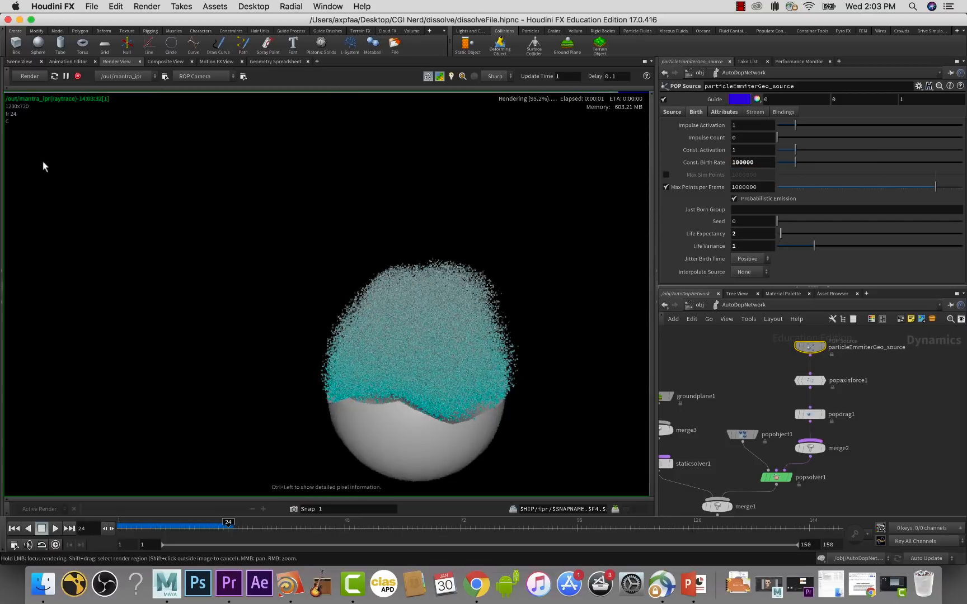
{"action": "left_click", "coordinate": [14, 529]}
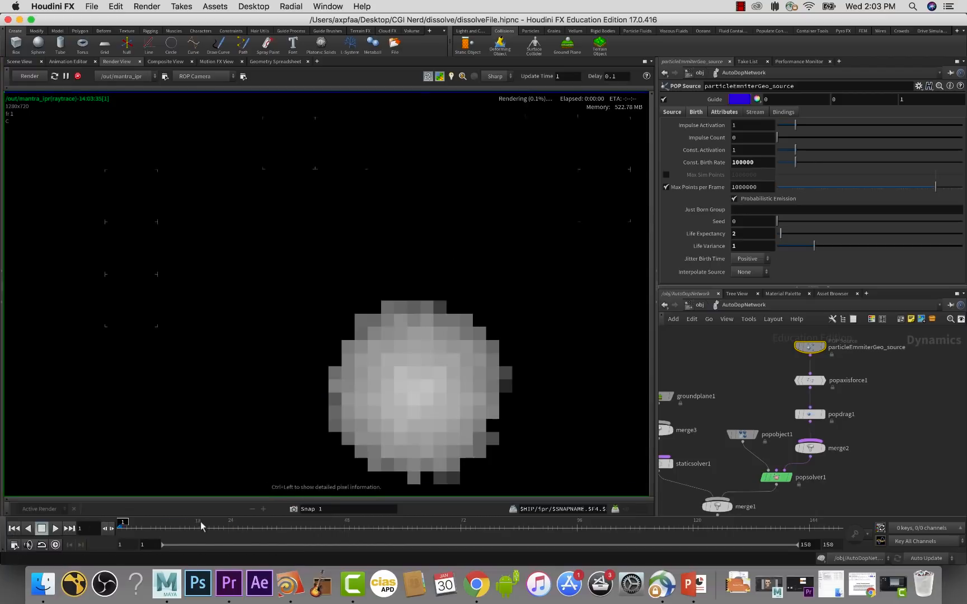
{"action": "left_click", "coordinate": [230, 527]}
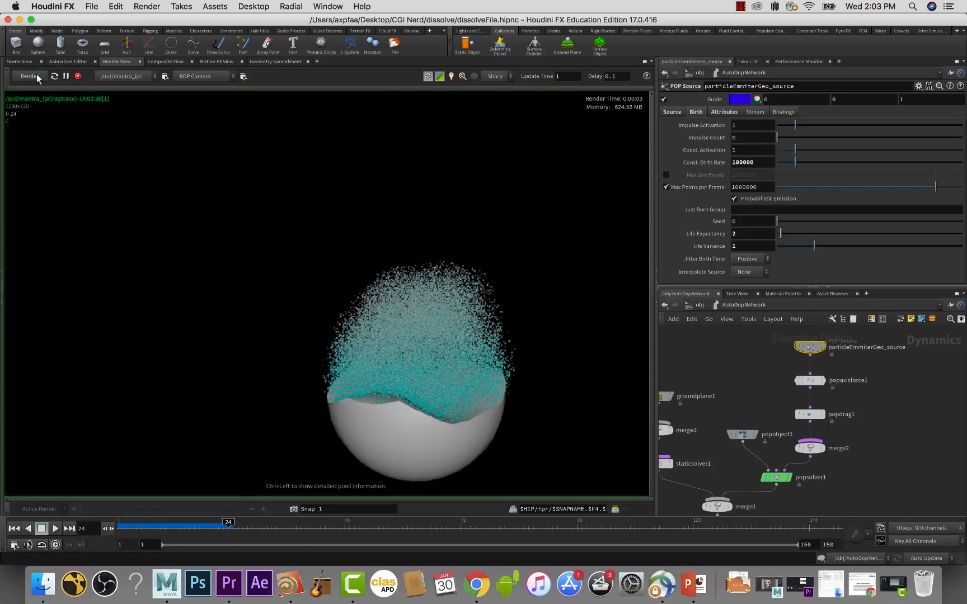
- Play the whole particle simulation from the first frame in the scene view, then stop playback
{"action": "left_click", "coordinate": [22, 61]}
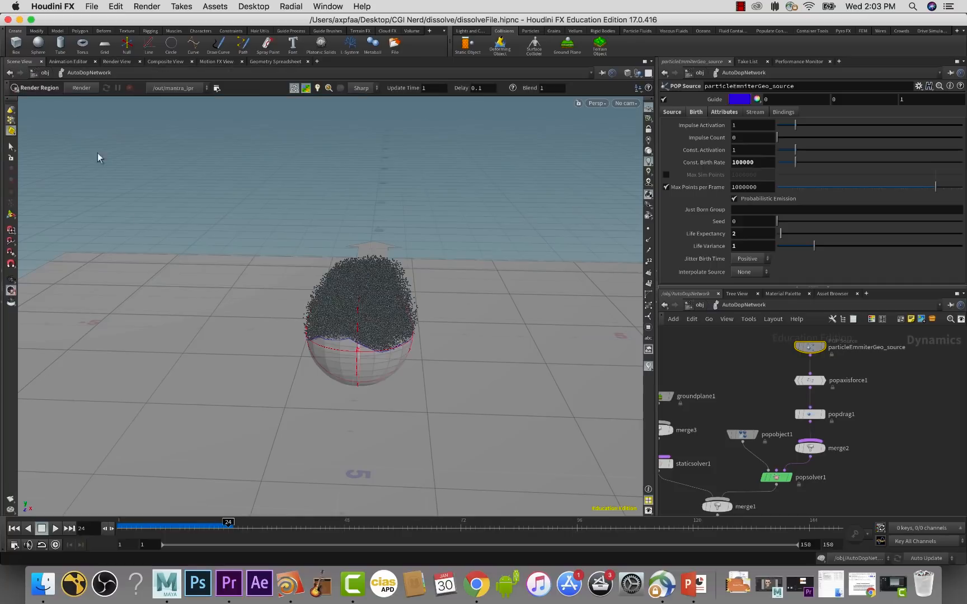
{"action": "left_click", "coordinate": [15, 530]}
{"action": "left_click", "coordinate": [56, 528]}
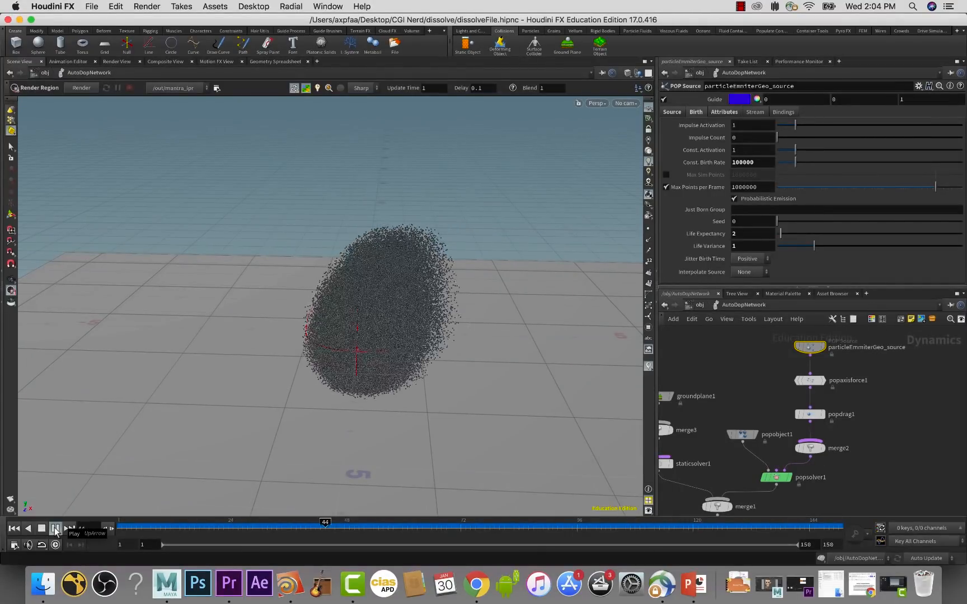
{"action": "left_click", "coordinate": [43, 529]}
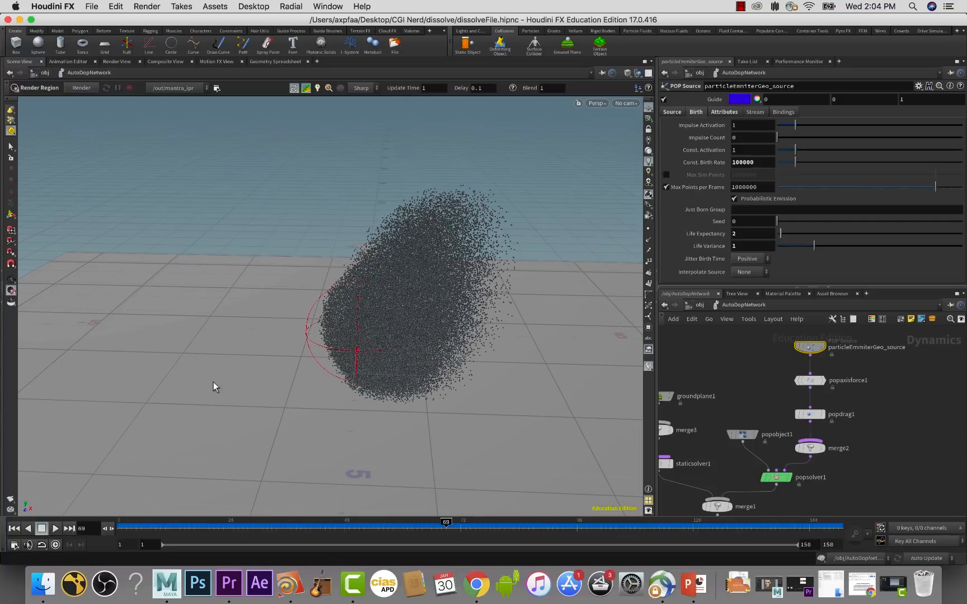
- Go to frame 29 and render it in the render view
{"action": "left_click_drag", "start_coordinate": [338, 532], "coordinate": [253, 525]}
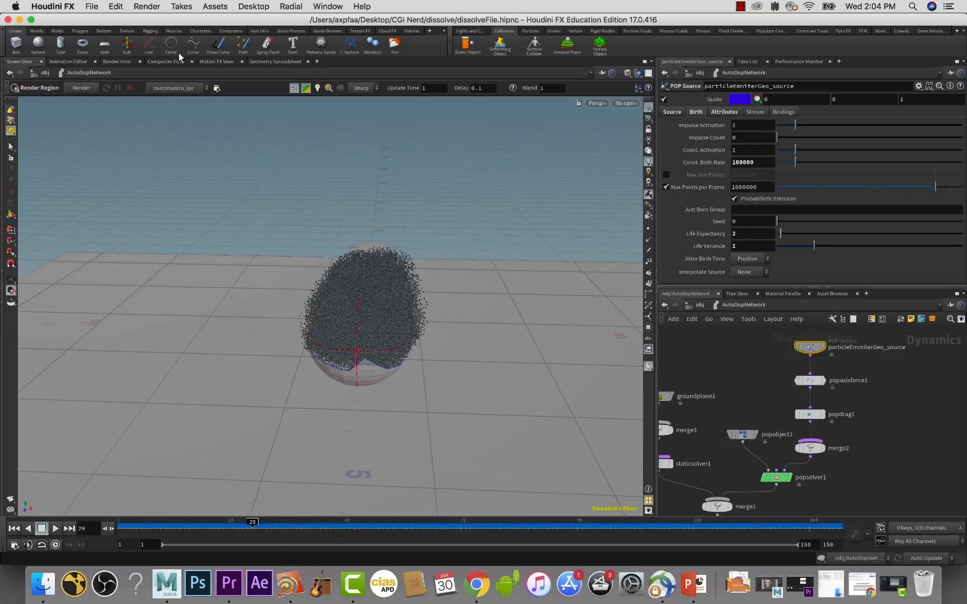
{"action": "left_click", "coordinate": [126, 61]}
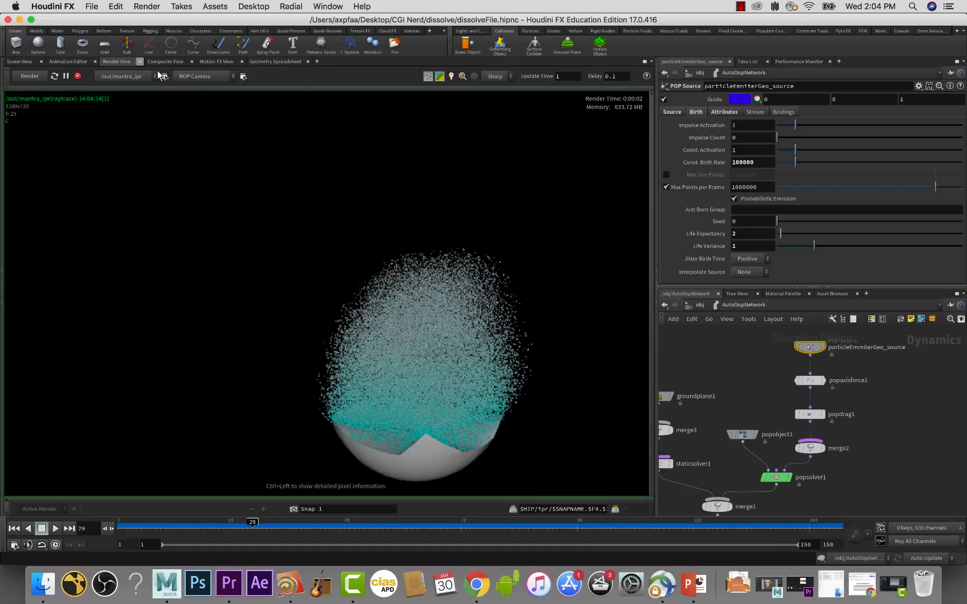
{"action": "left_click", "coordinate": [31, 76]}
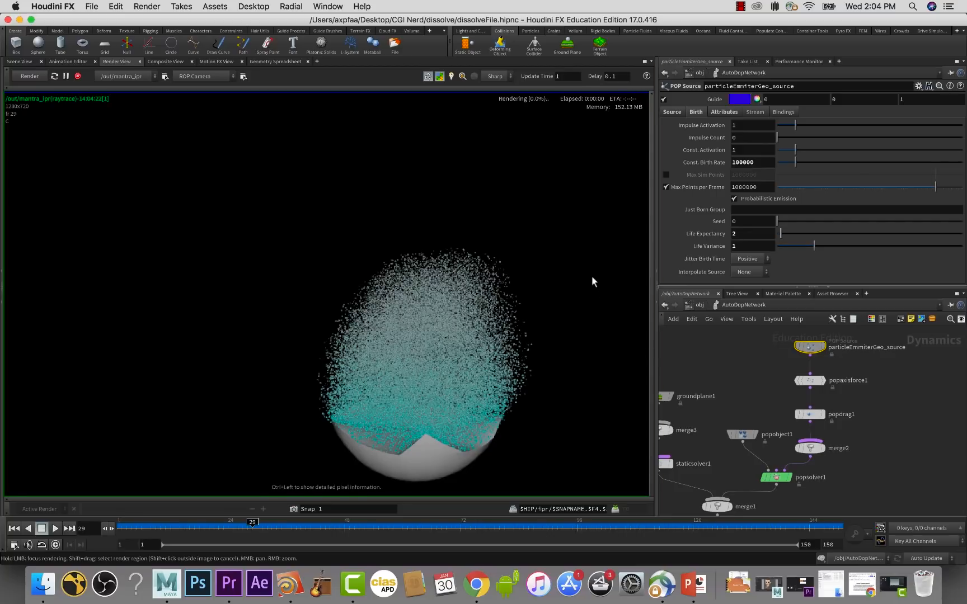
- Open the source_particles network and set the particle size parm of pointvop1 to 0.1
{"action": "left_click", "coordinate": [699, 303]}
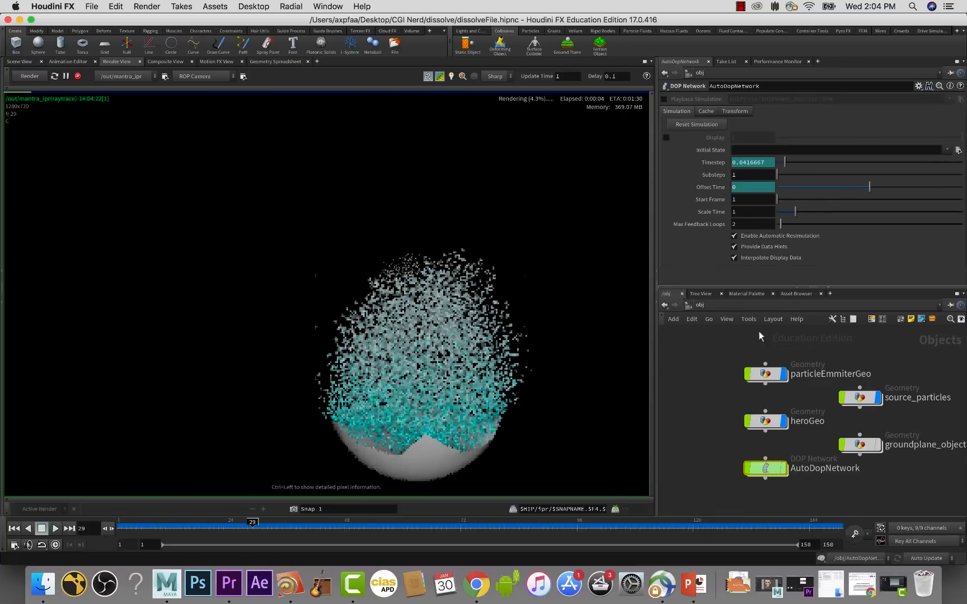
{"action": "double_click", "coordinate": [861, 398]}
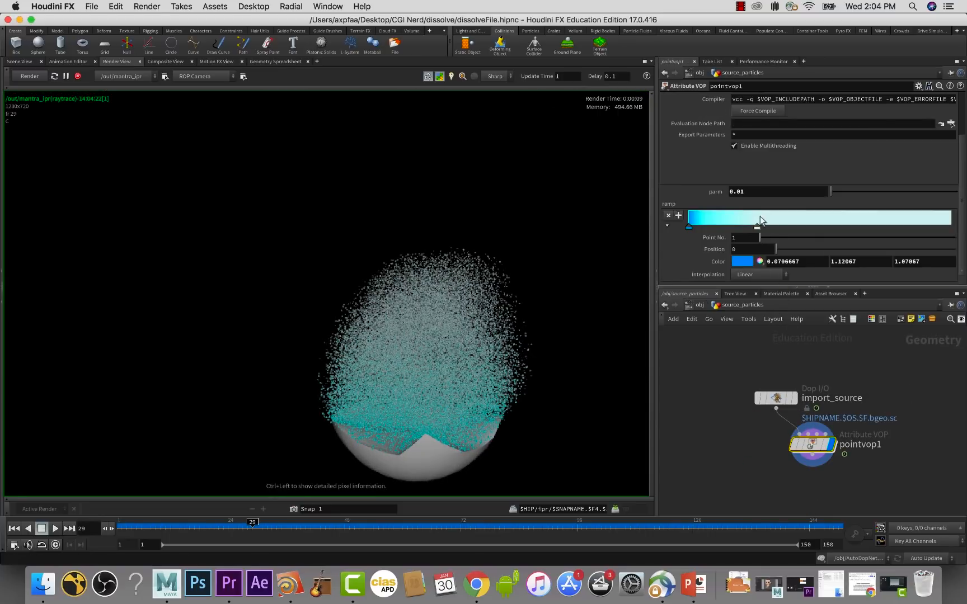
{"action": "left_click", "coordinate": [762, 192]}
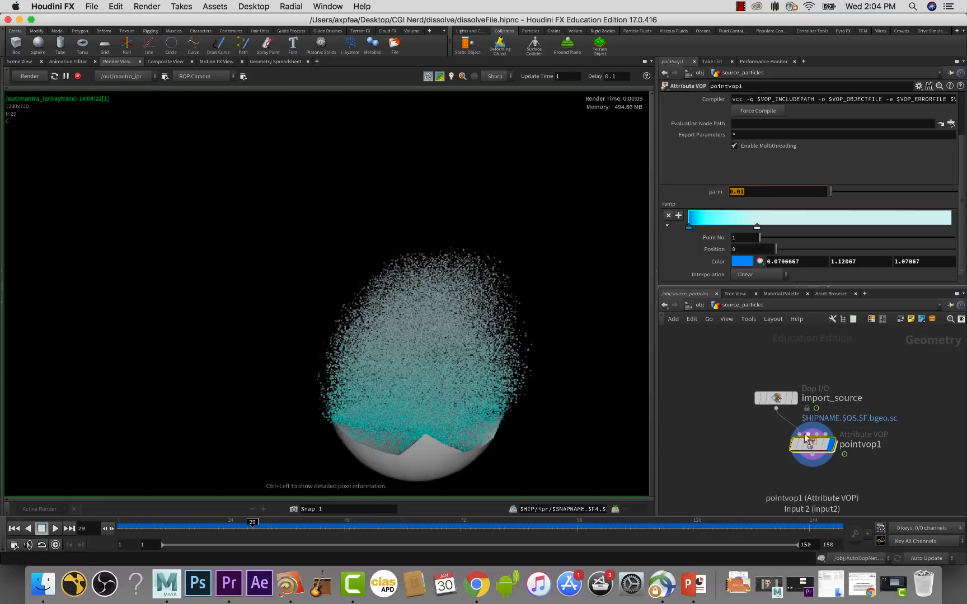
{"action": "mouse_move", "coordinate": [814, 447]}
{"action": "scroll", "coordinate": [793, 219], "scroll_direction": "up", "scroll_amount": 3}
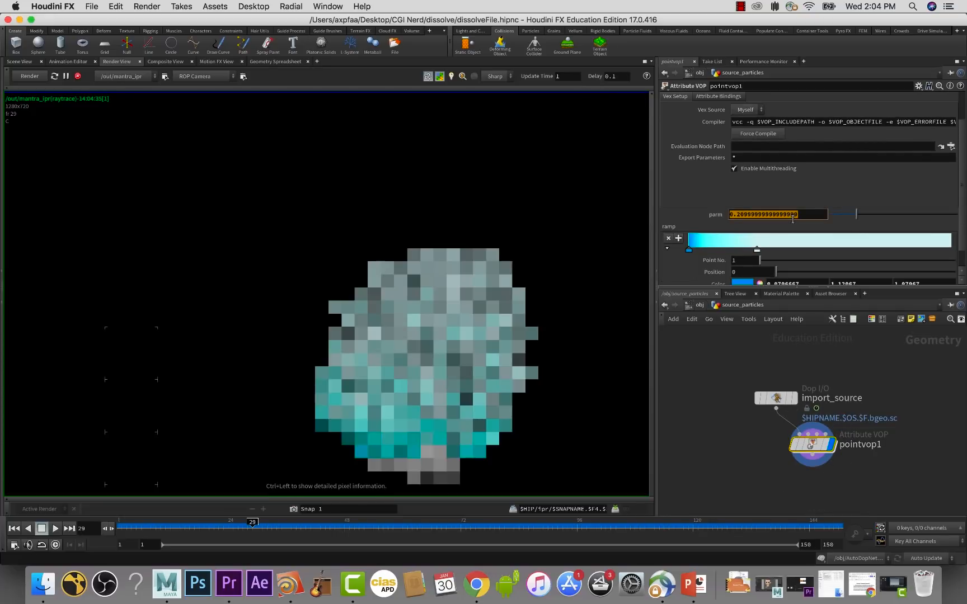
{"action": "key", "text": "super+z"}
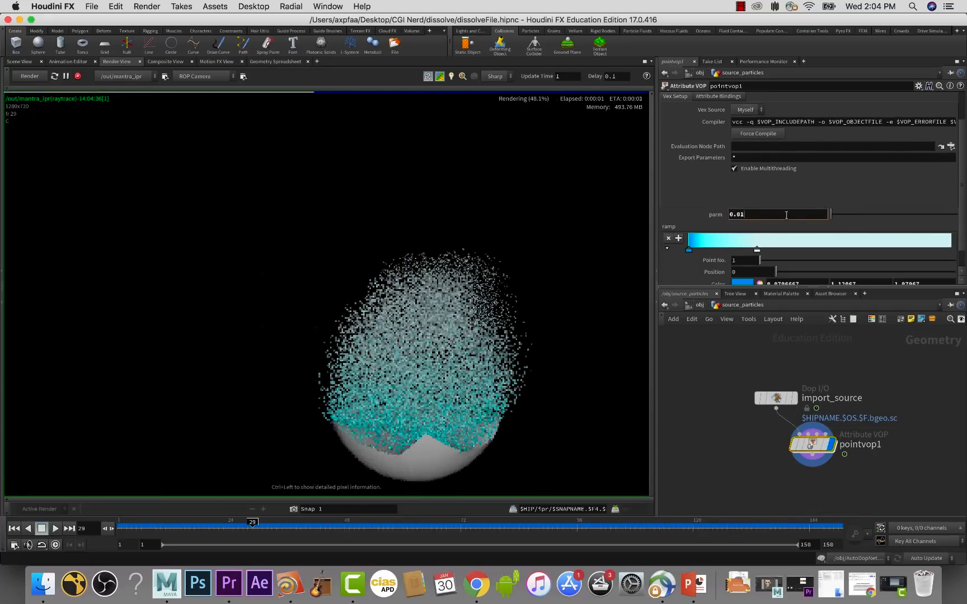
{"action": "type", "text": "0.1"}
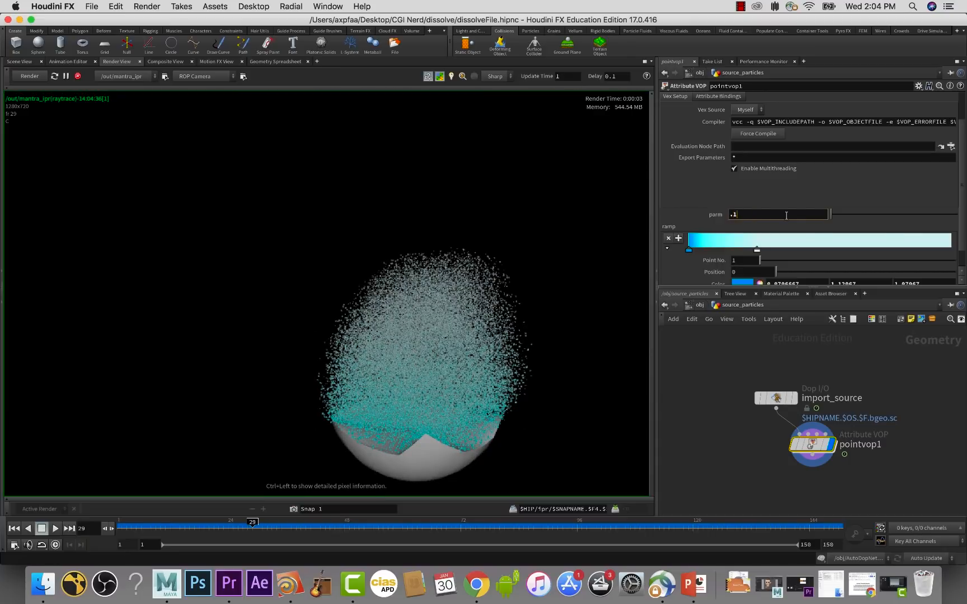
{"action": "key", "text": "Return"}
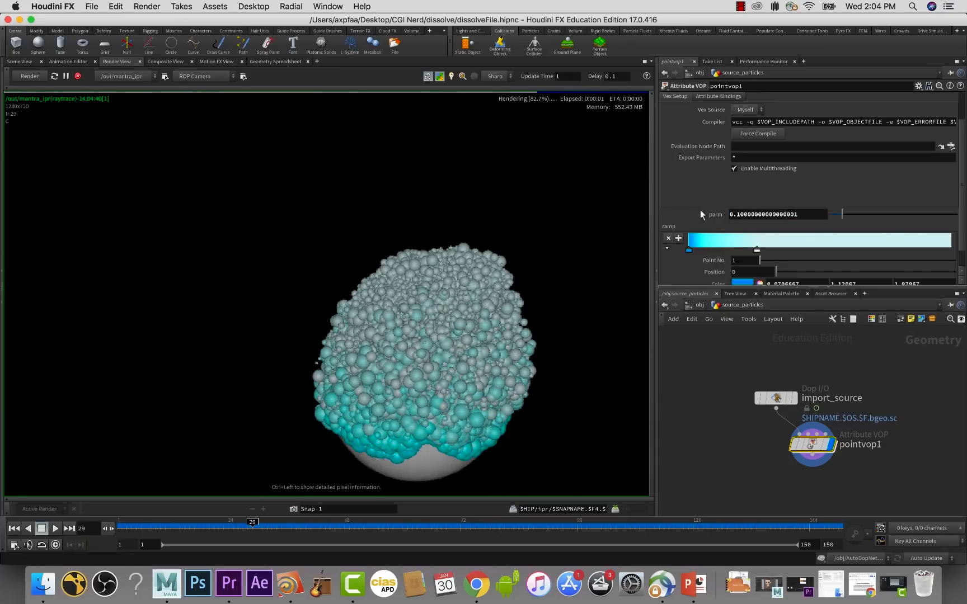
- Reduce the particle size parm of pointvop1 to 0.025
{"action": "double_click", "coordinate": [764, 214]}
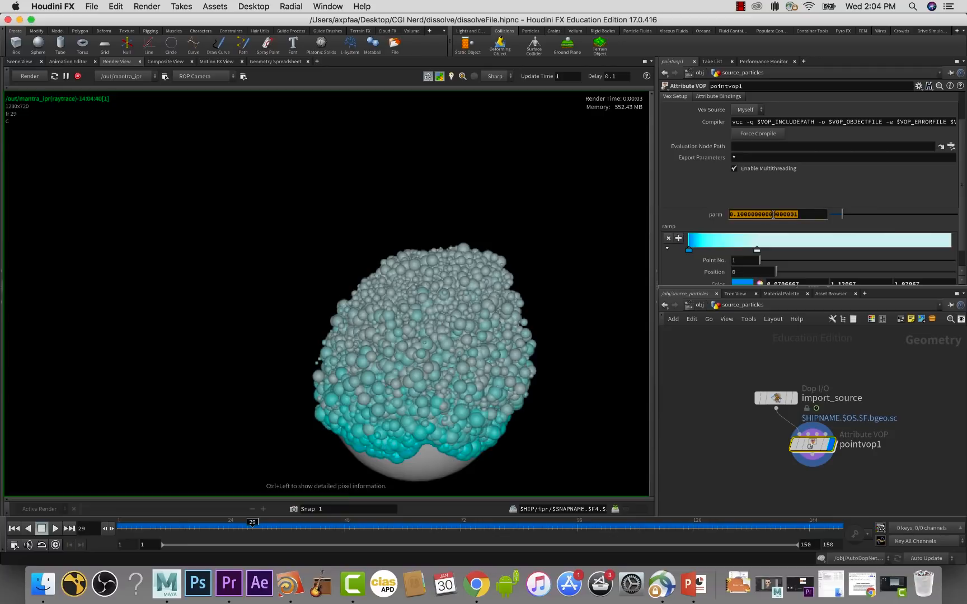
{"action": "type", "text": "."}
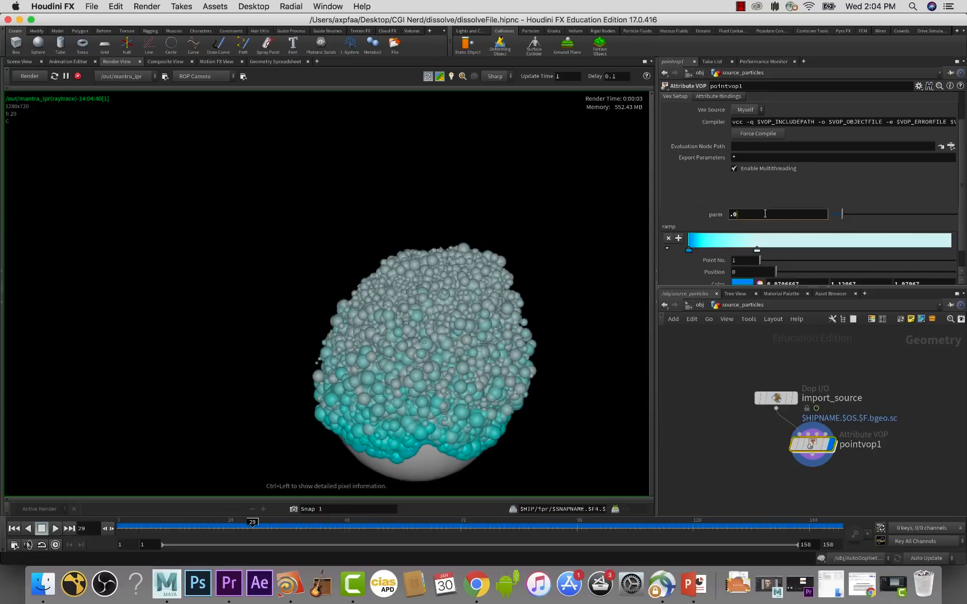
{"action": "type", "text": "025"}
{"action": "key", "text": "Return"}
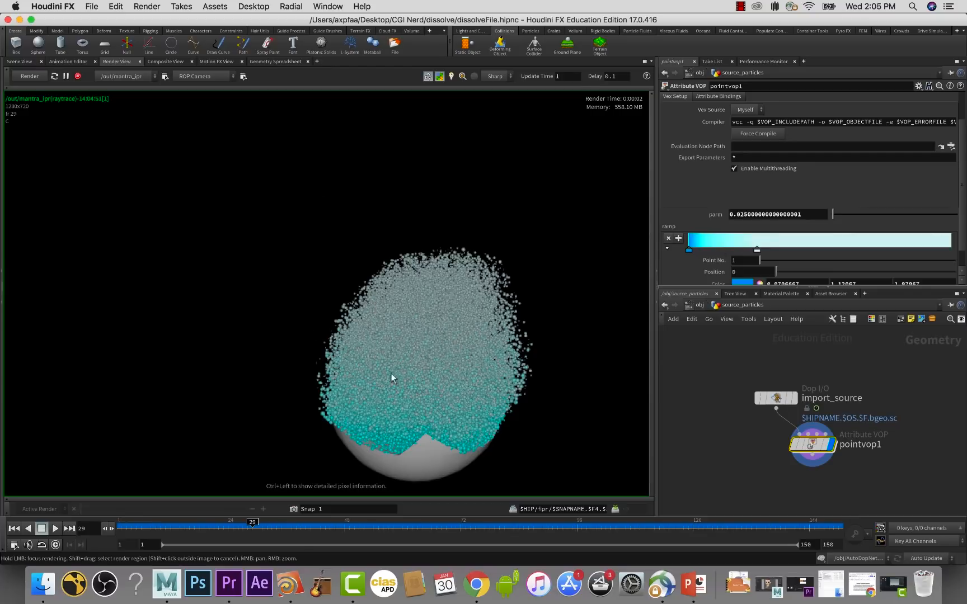
- Play the animation from the first frame in the render view, stop it and return to the first frame
{"action": "left_click", "coordinate": [14, 528]}
{"action": "left_click", "coordinate": [56, 528]}
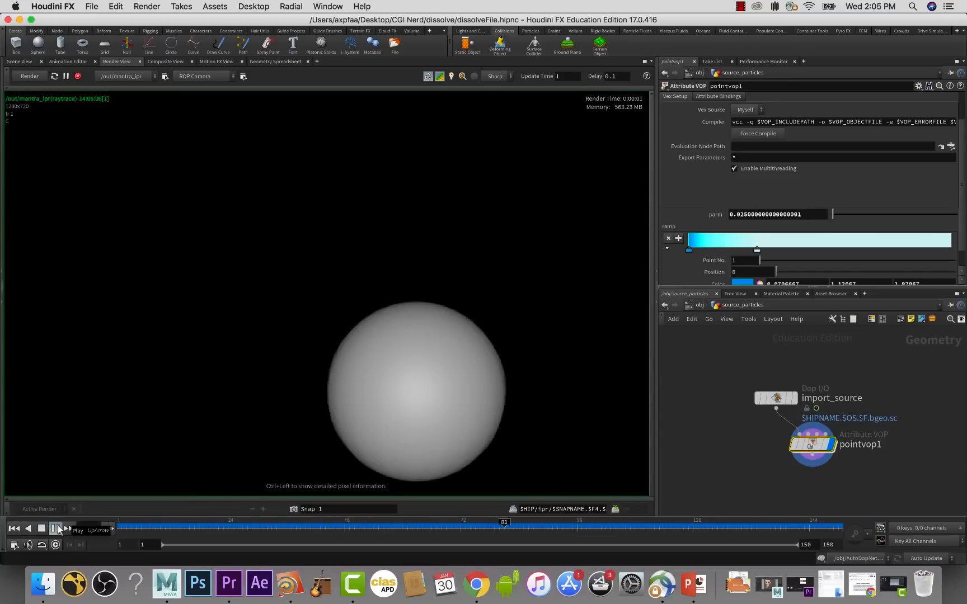
{"action": "left_click", "coordinate": [55, 528]}
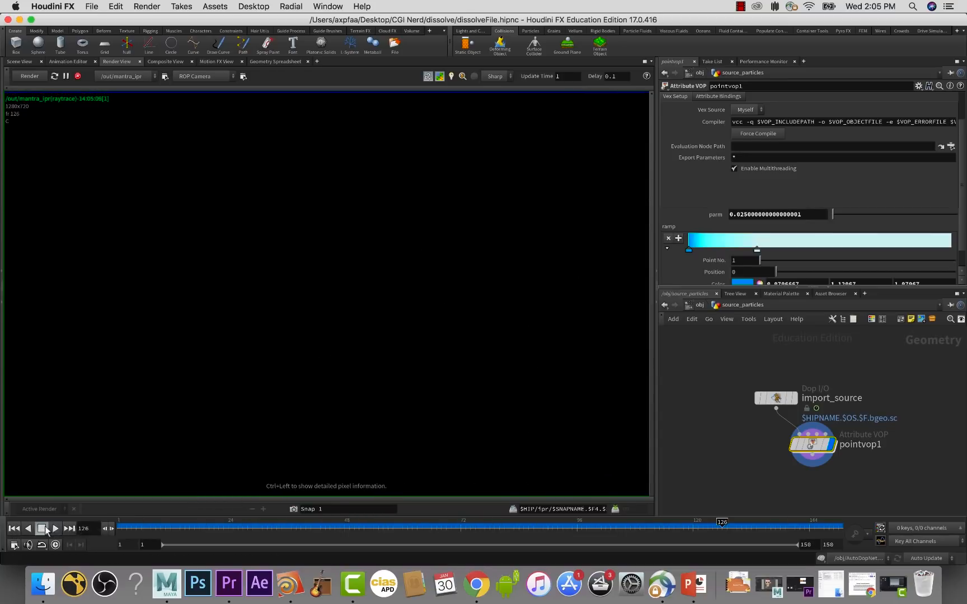
{"action": "left_click", "coordinate": [14, 529]}
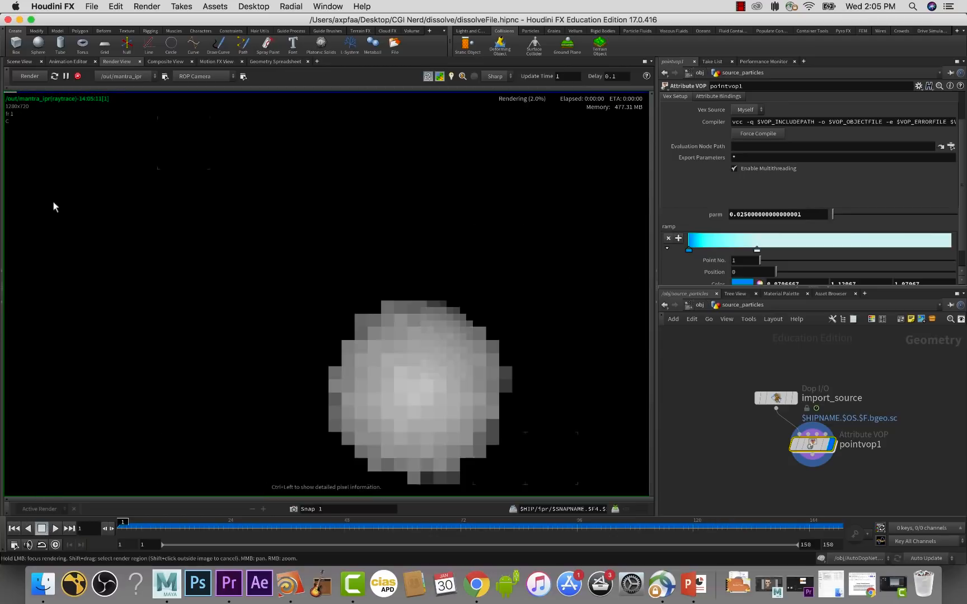
- Play the colored particles in the scene view and stop at frame 23
{"action": "left_click", "coordinate": [20, 62]}
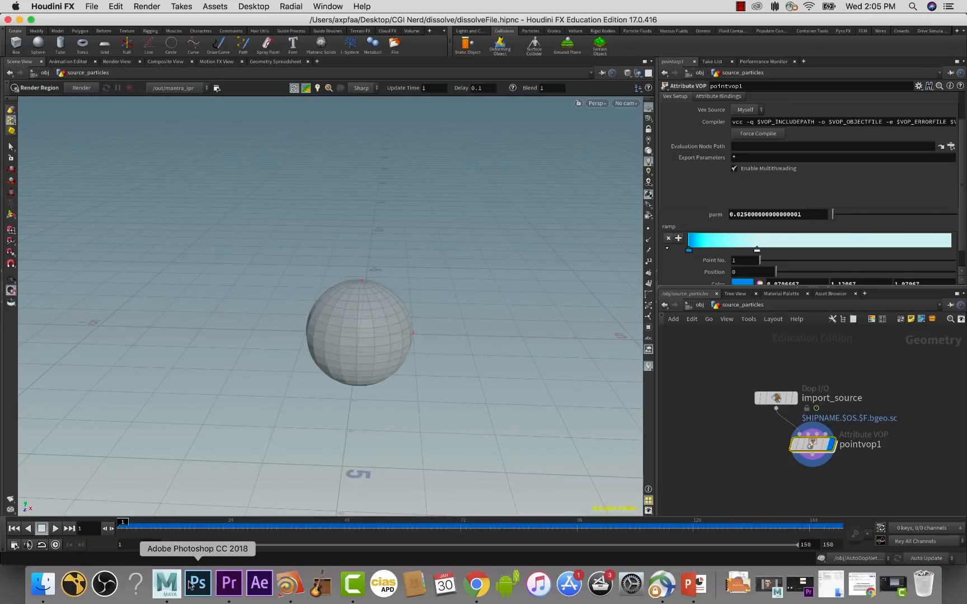
{"action": "left_click", "coordinate": [55, 529]}
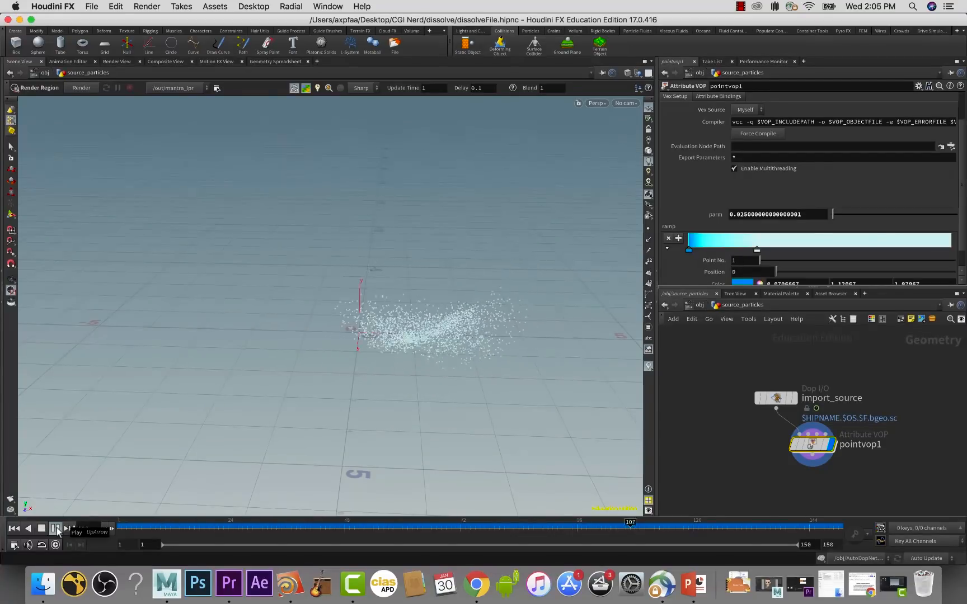
{"action": "left_click", "coordinate": [42, 529]}
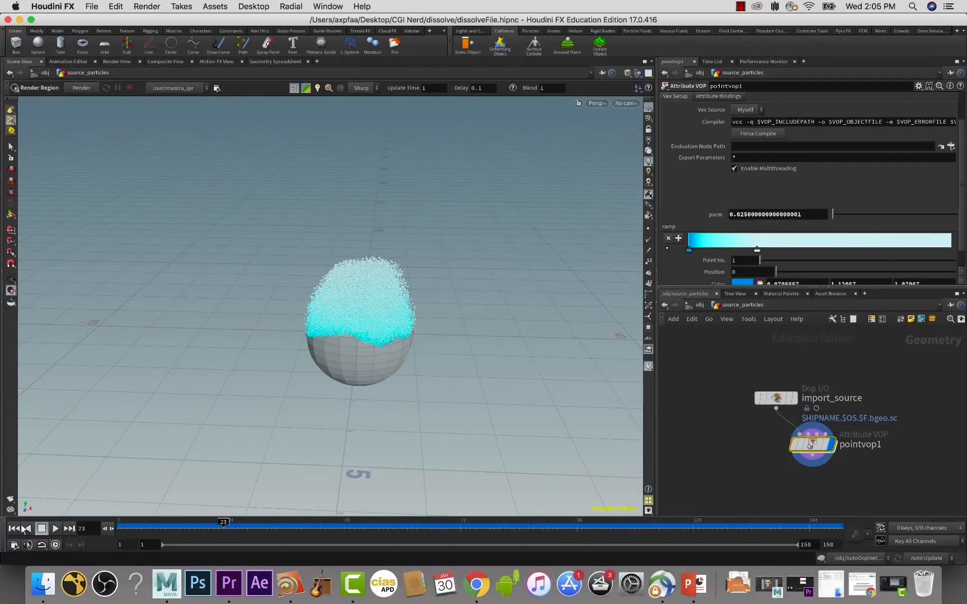
- Add a Principled Shader material, assign it to the particles and set its base color to white (1, 1, 1)
{"action": "left_click", "coordinate": [774, 293]}
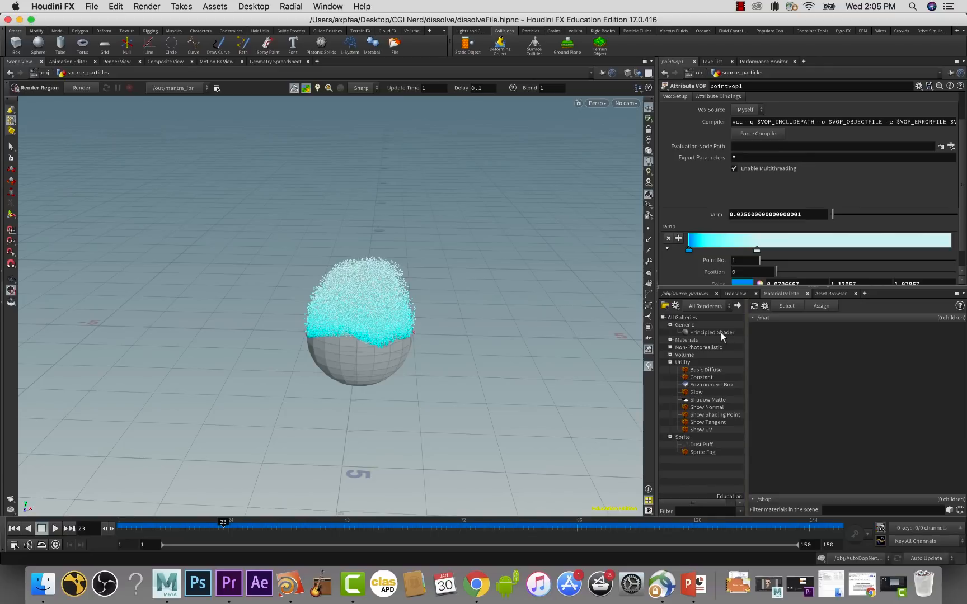
{"action": "left_click_drag", "start_coordinate": [721, 332], "coordinate": [812, 358]}
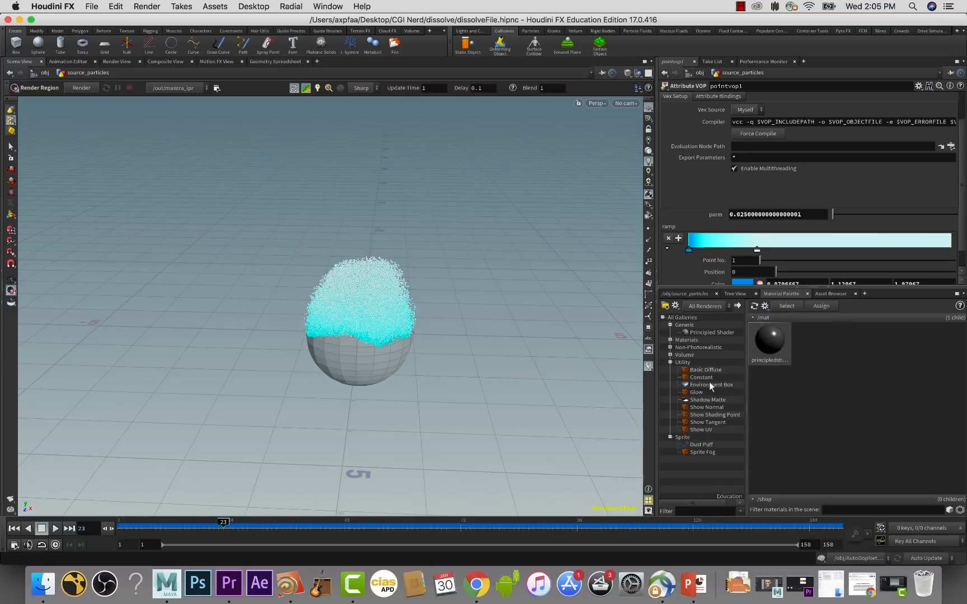
{"action": "left_click_drag", "start_coordinate": [769, 349], "coordinate": [391, 289]}
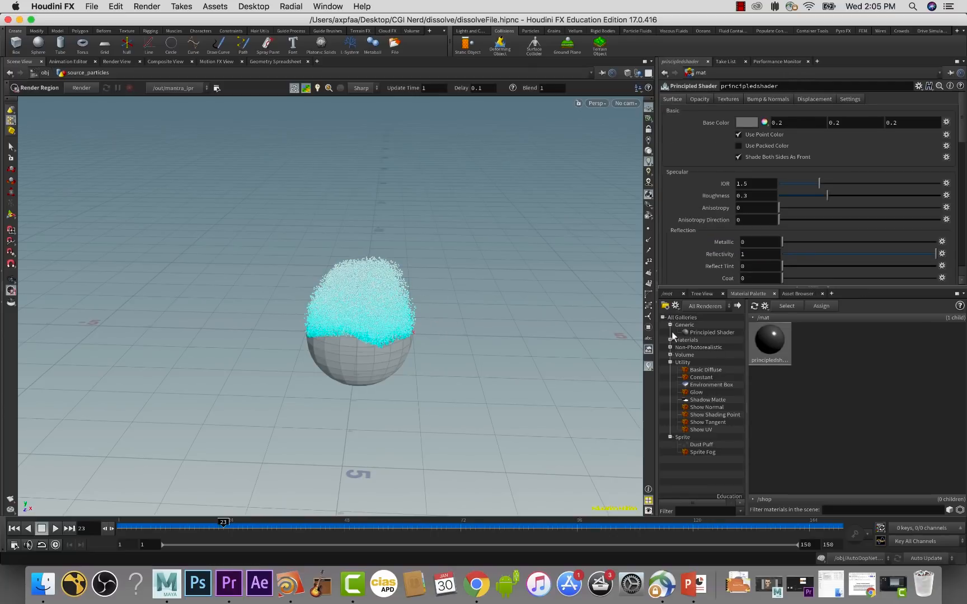
{"action": "left_click", "coordinate": [745, 122]}
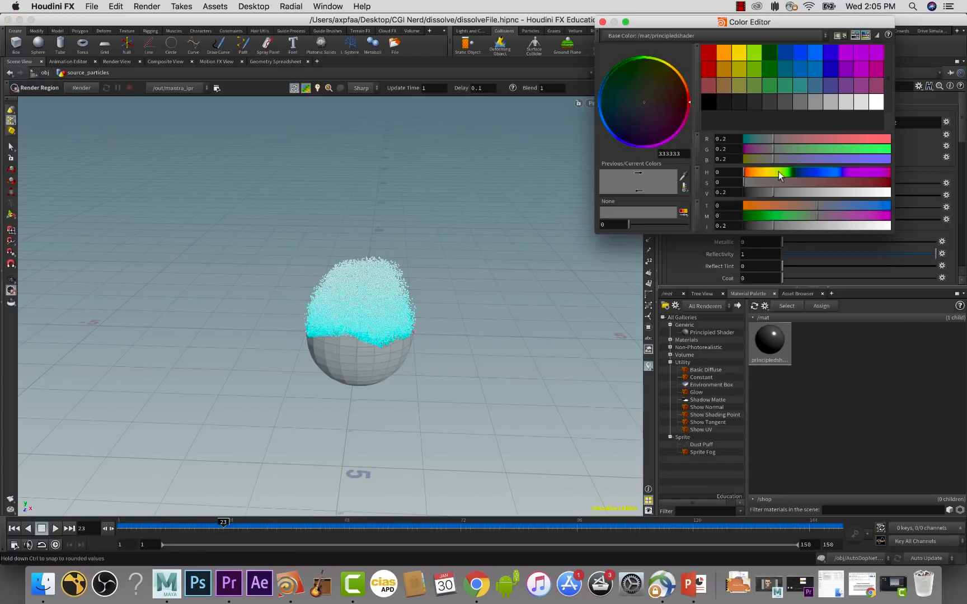
{"action": "left_click", "coordinate": [887, 194]}
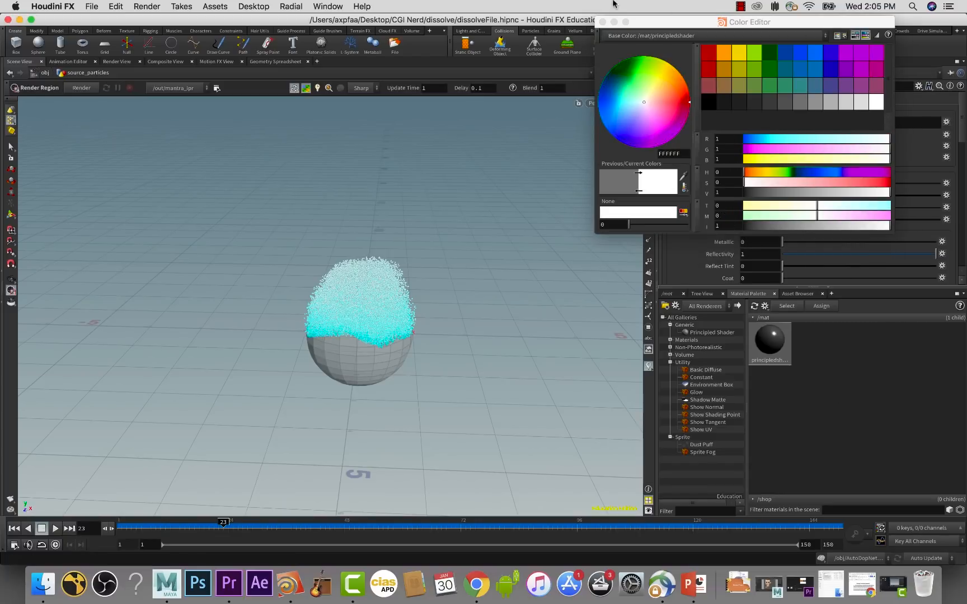
{"action": "left_click", "coordinate": [603, 21]}
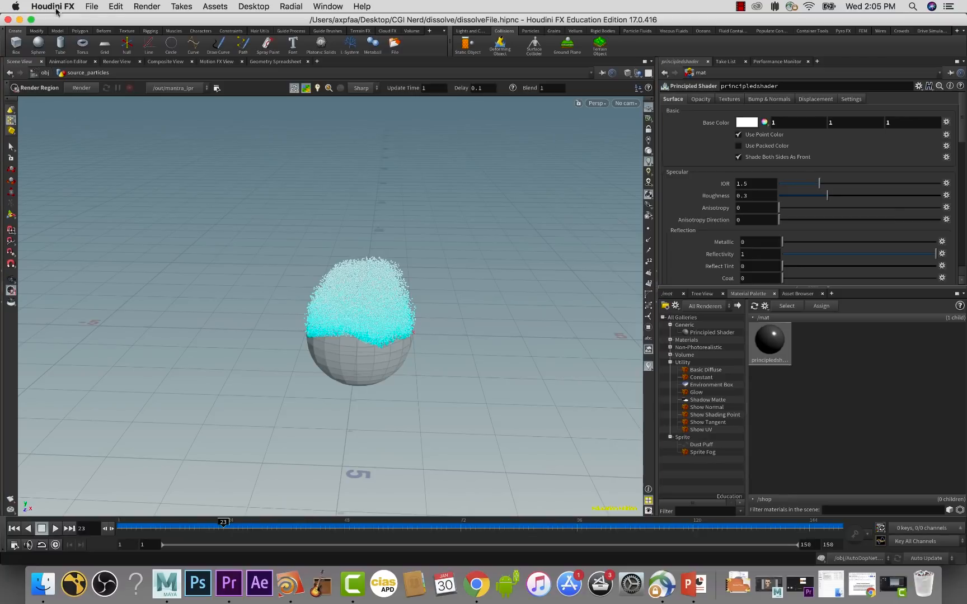
- Render frame 23 in the render view to check the white base color, and return to the scene view
{"action": "left_click", "coordinate": [117, 62]}
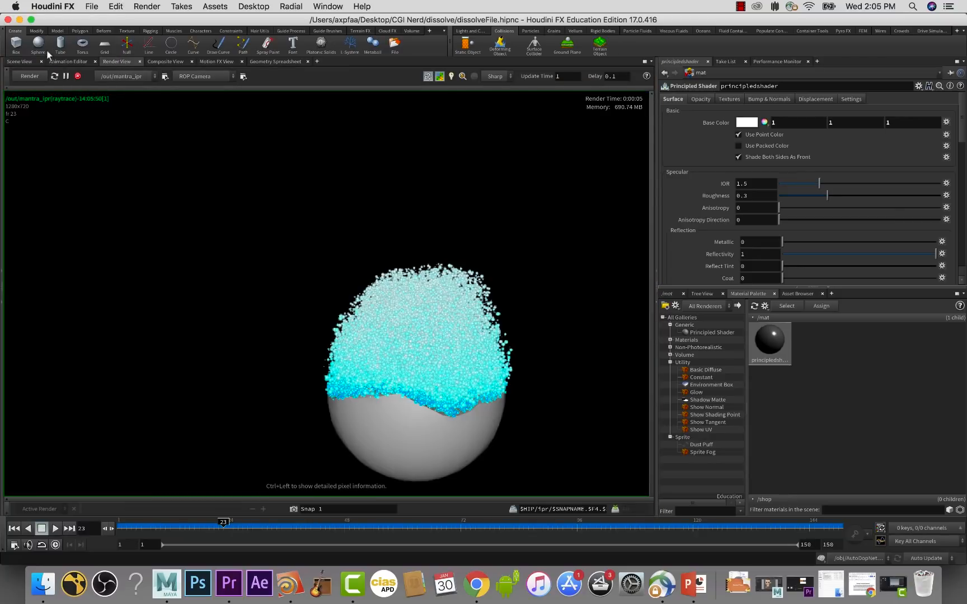
{"action": "left_click", "coordinate": [26, 77]}
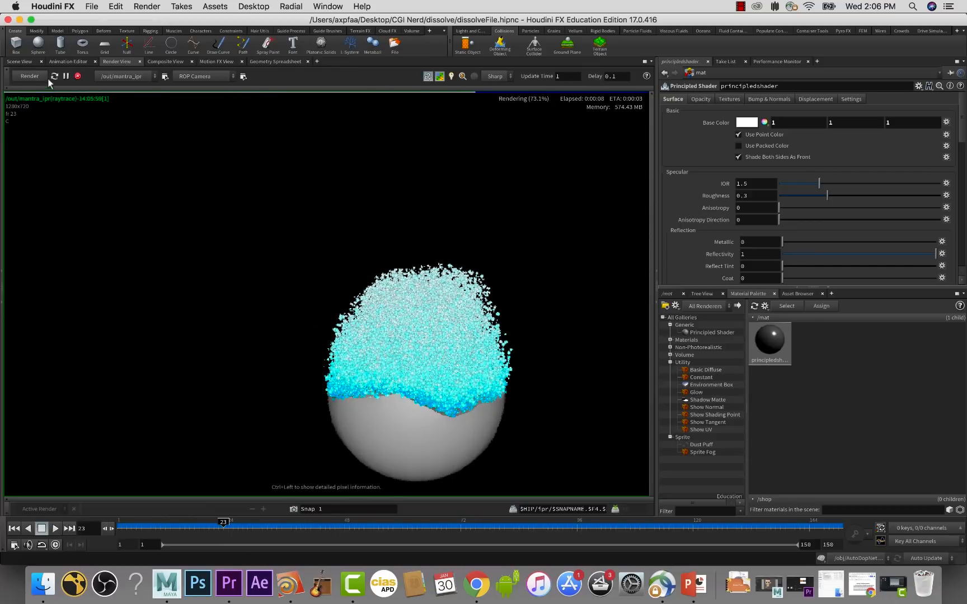
{"action": "left_click", "coordinate": [23, 61]}
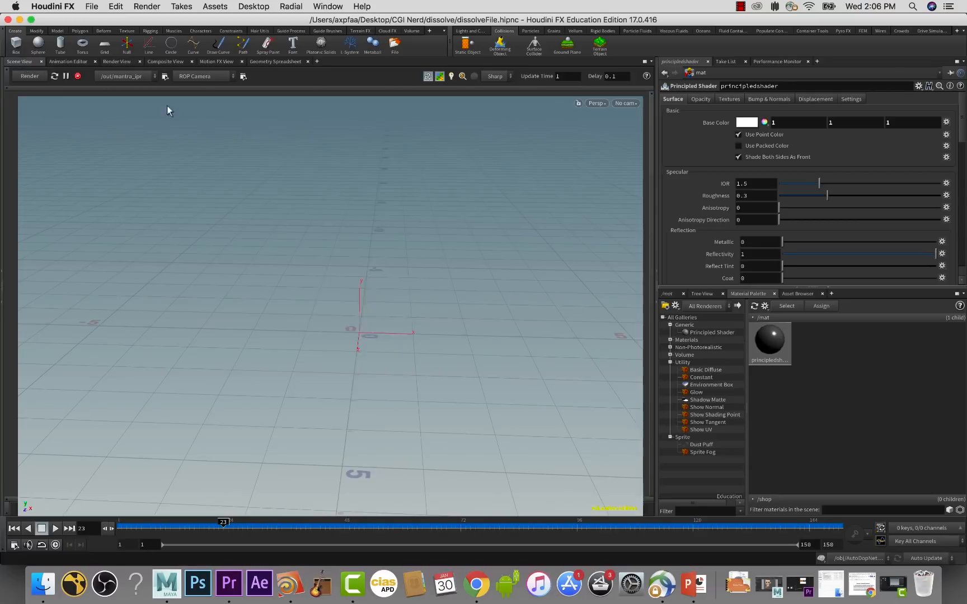
- Add an environment light to the scene
{"action": "left_click_drag", "start_coordinate": [451, 189], "coordinate": [450, 190]}
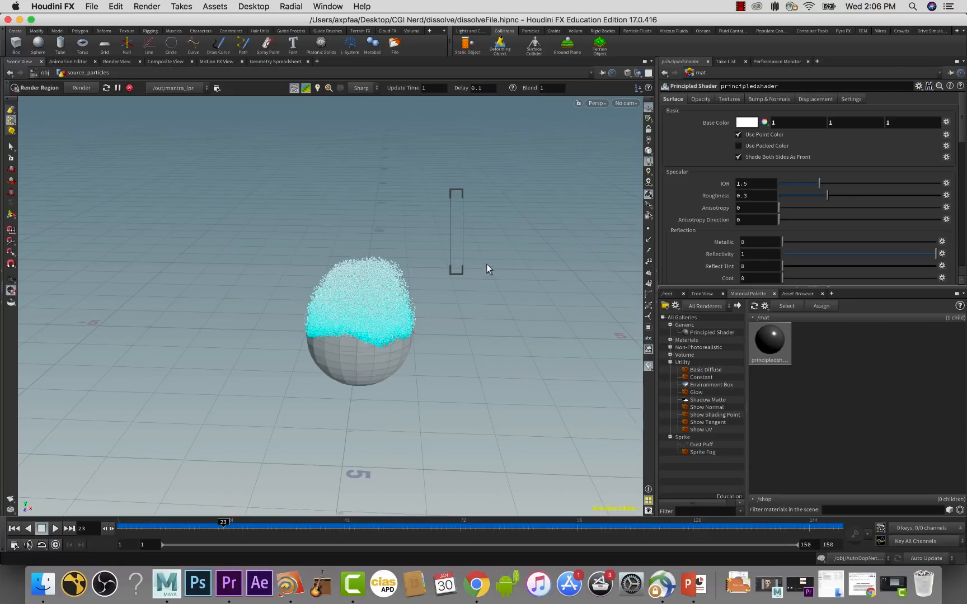
{"action": "key", "text": "Escape"}
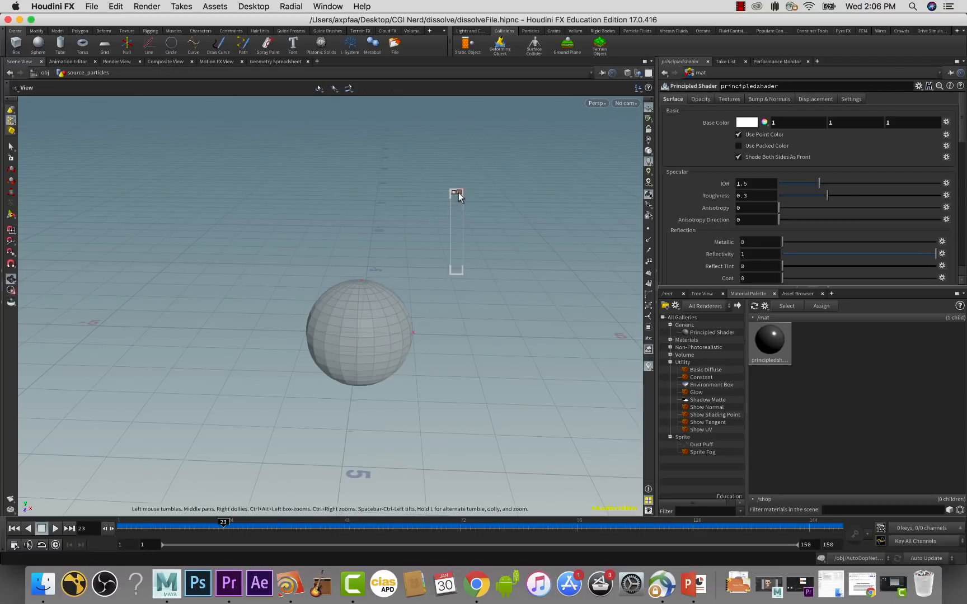
{"action": "left_click_drag", "start_coordinate": [451, 253], "coordinate": [465, 274]}
{"action": "scroll", "coordinate": [473, 310], "scroll_direction": "down", "scroll_amount": 10}
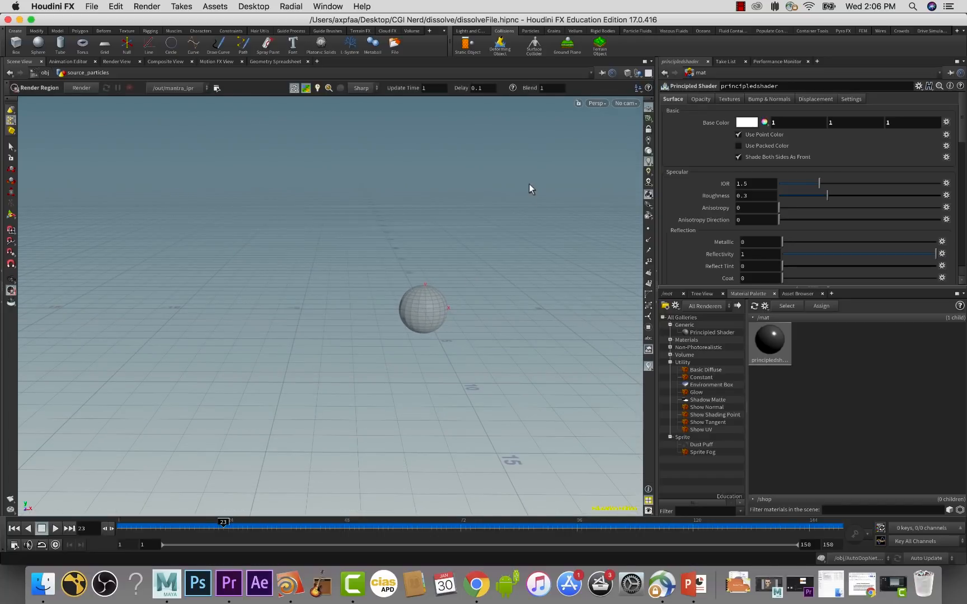
{"action": "left_click", "coordinate": [471, 31]}
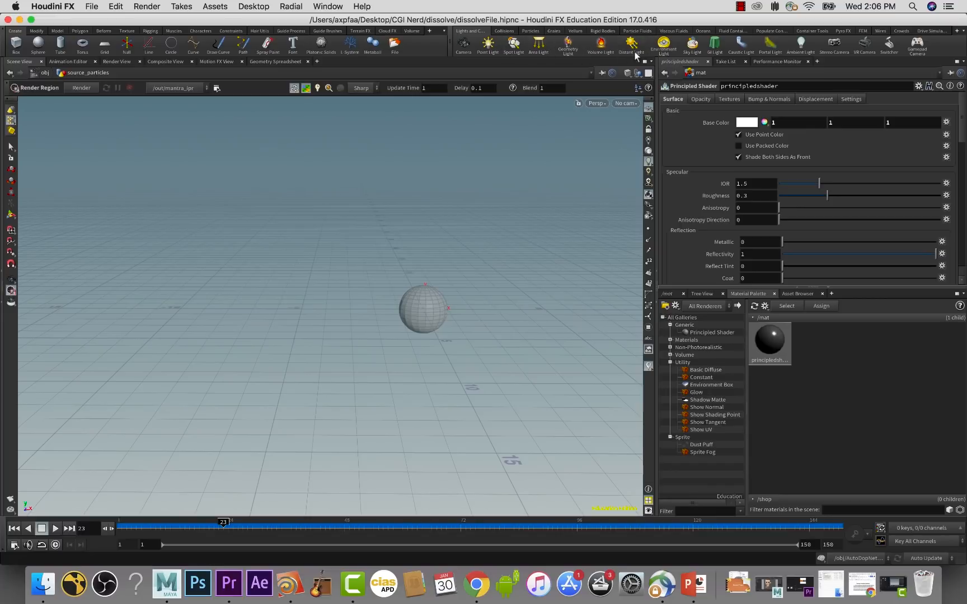
{"action": "left_click", "coordinate": [664, 46]}
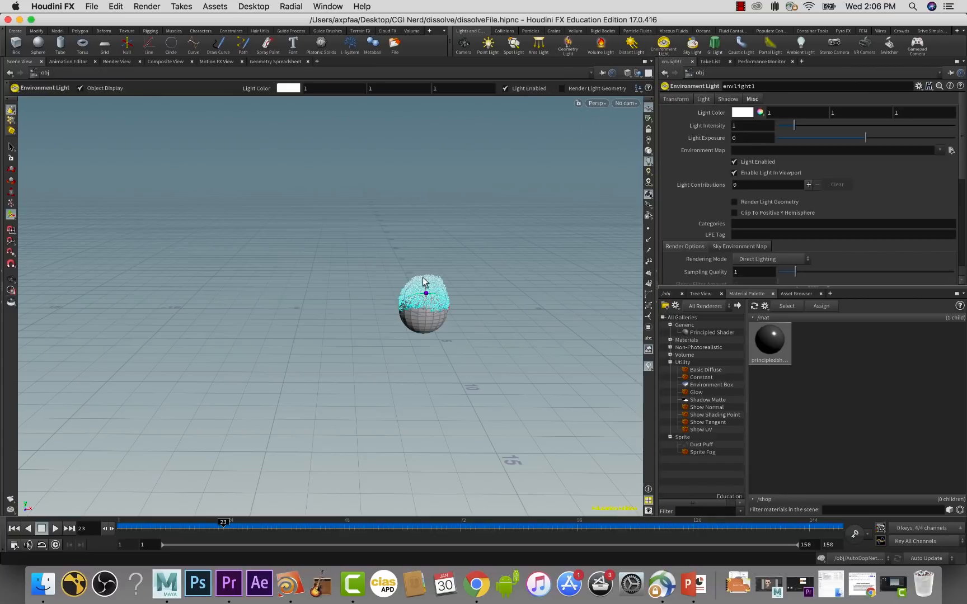
{"action": "key", "text": "Escape"}
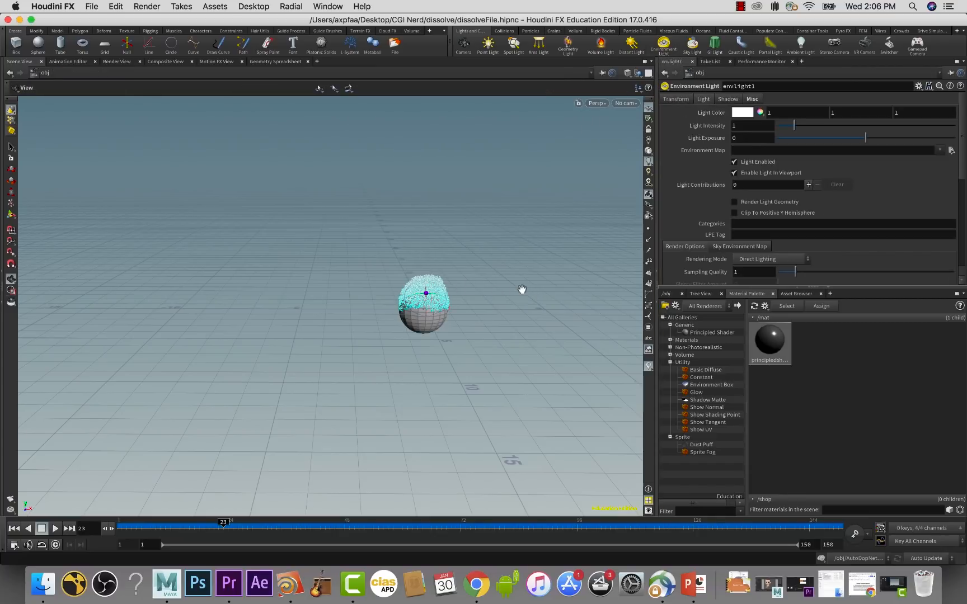
{"action": "mouse_move", "coordinate": [522, 289]}
{"action": "left_mouse_down"}
{"action": "mouse_move", "coordinate": [579, 294]}
{"action": "mouse_move", "coordinate": [509, 298]}
{"action": "left_mouse_up"}
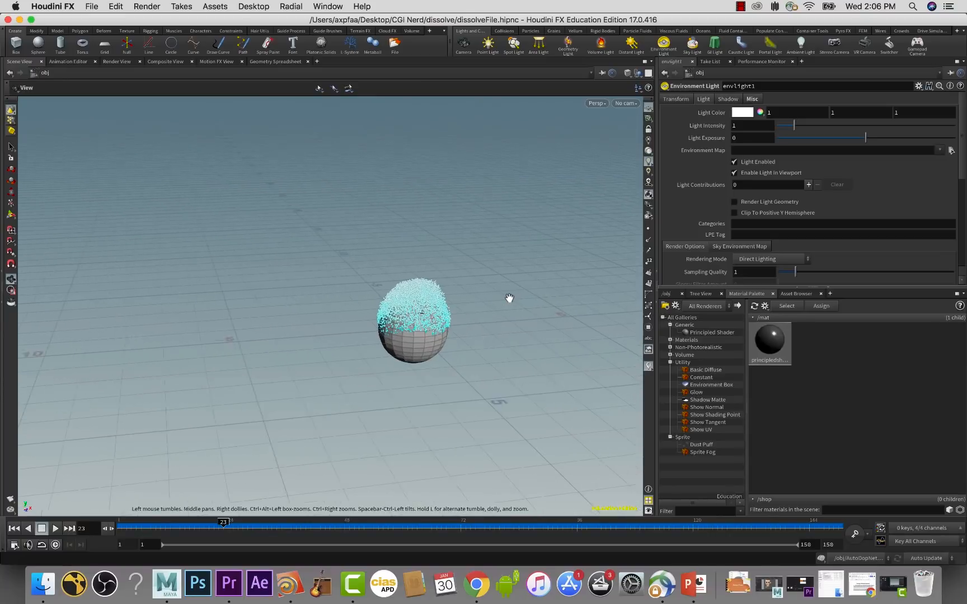
{"action": "key", "text": "Return"}
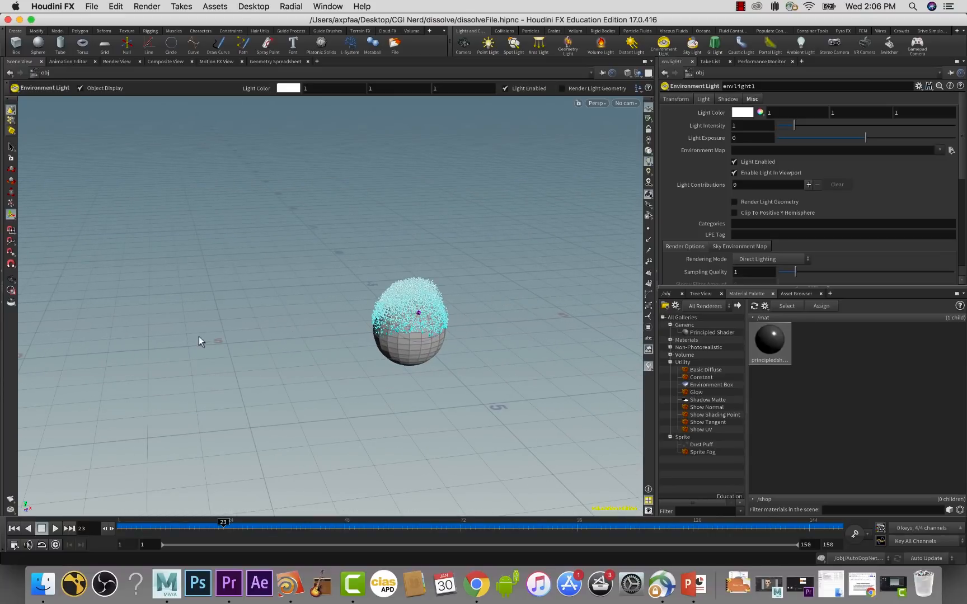
- Show envlight1 in the object network and set its Y rotation to 1
{"action": "left_click", "coordinate": [665, 294]}
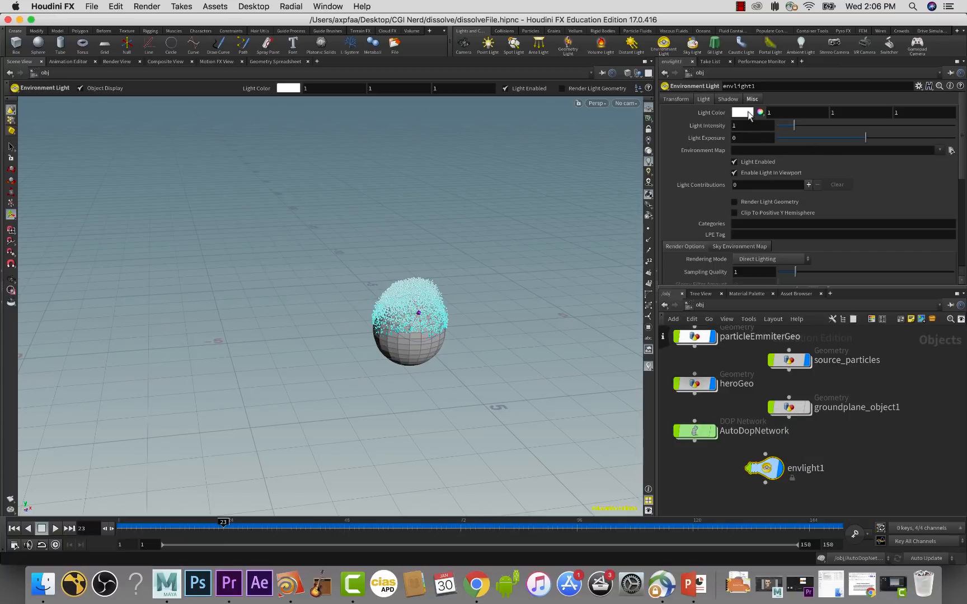
{"action": "left_click", "coordinate": [675, 99]}
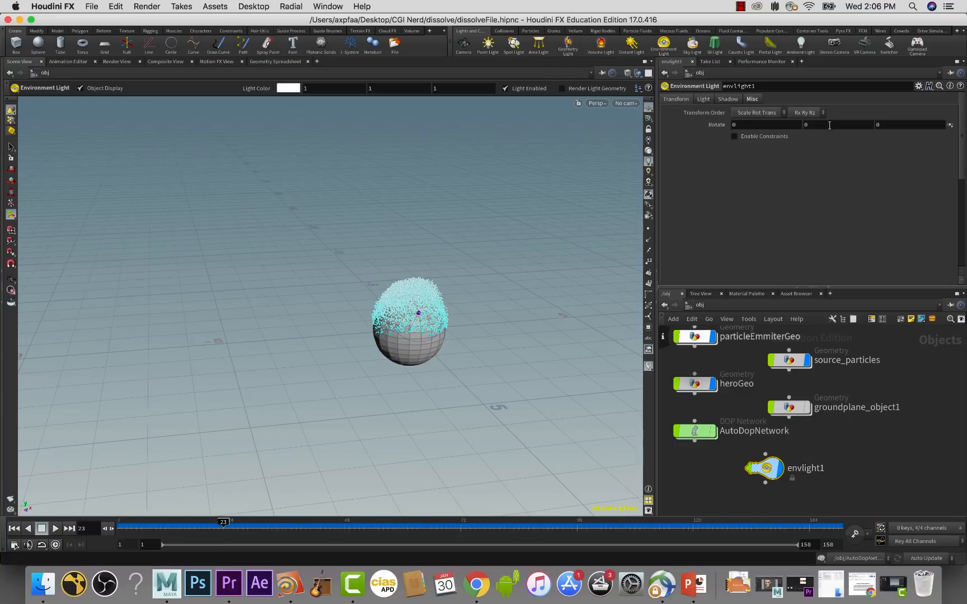
{"action": "middle_click_drag", "start_coordinate": [830, 125], "coordinate": [840, 112]}
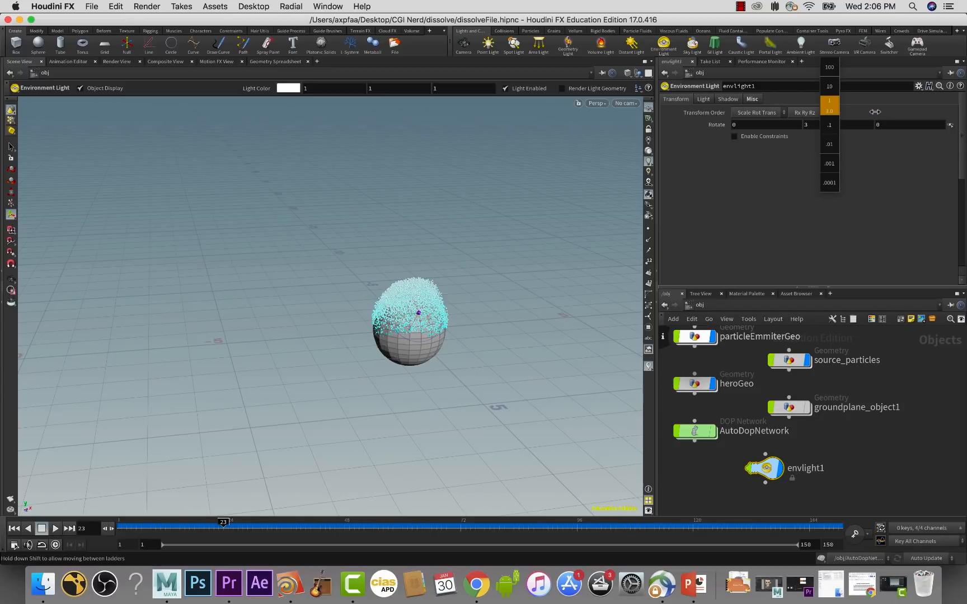
{"action": "middle_click_drag", "start_coordinate": [829, 126], "coordinate": [829, 125]}
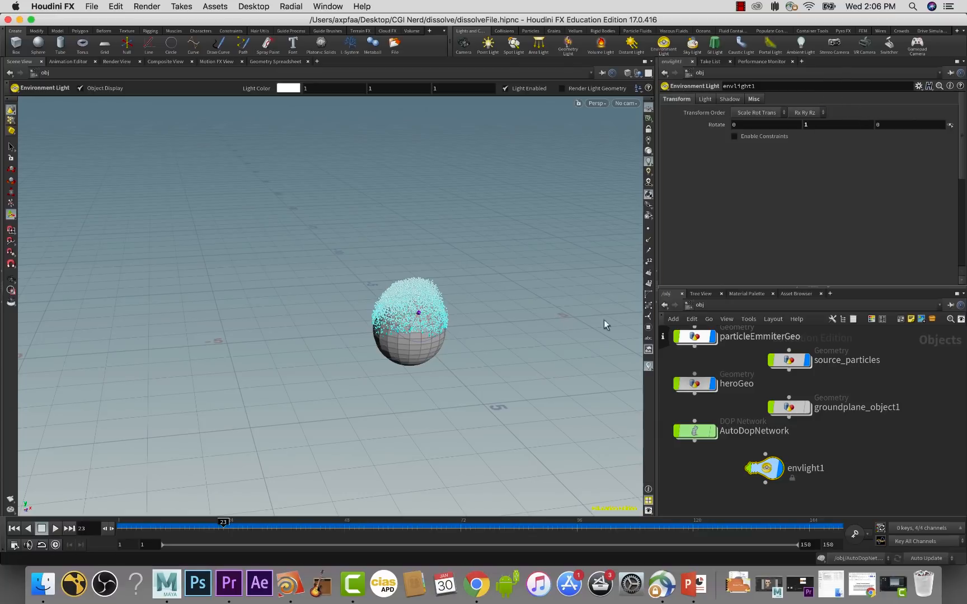
{"action": "left_click", "coordinate": [766, 482]}
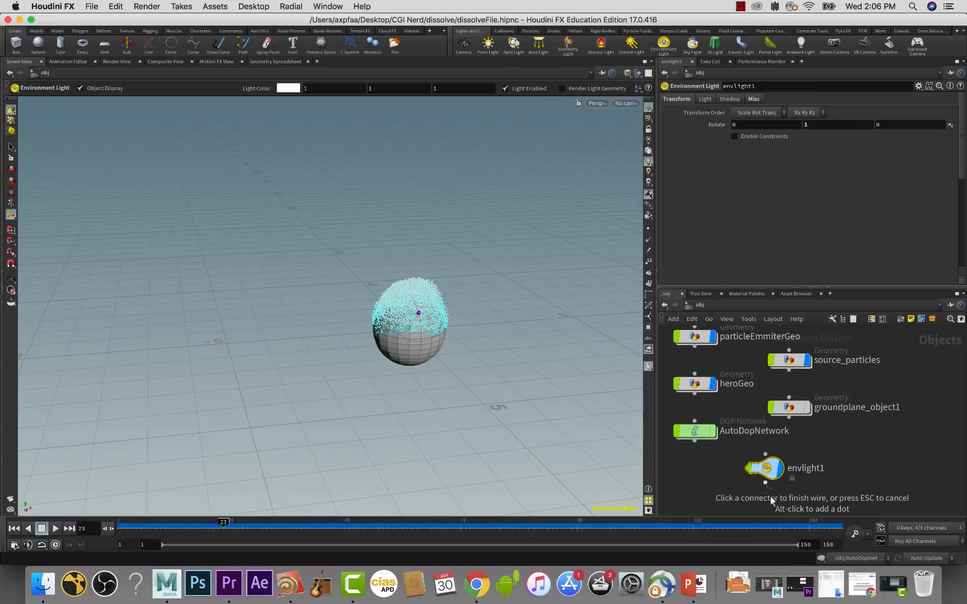
{"action": "key", "text": "Escape"}
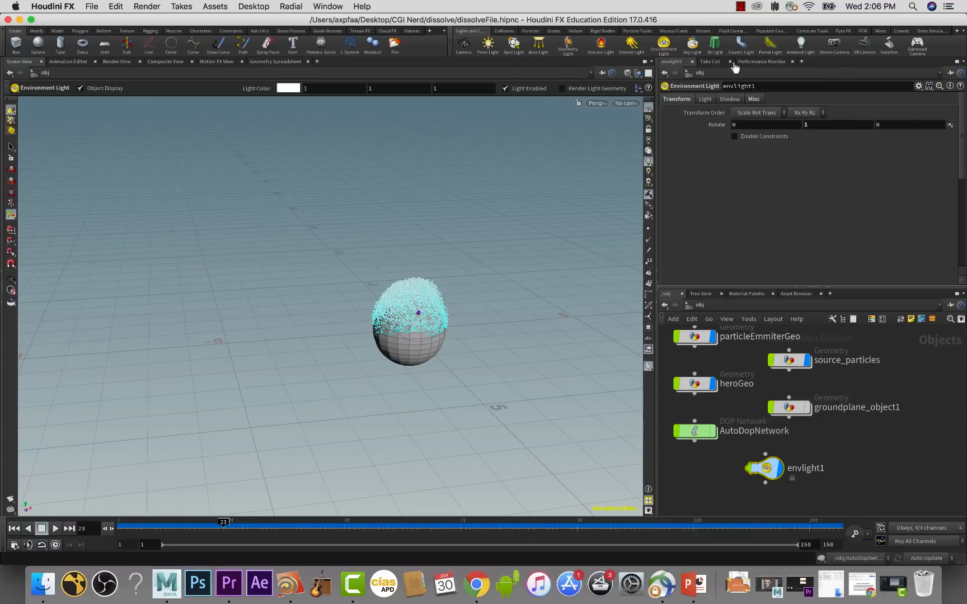
- Show the environment light's light settings and render frame 23 with it, focusing the render on the particles
{"action": "left_click", "coordinate": [705, 99]}
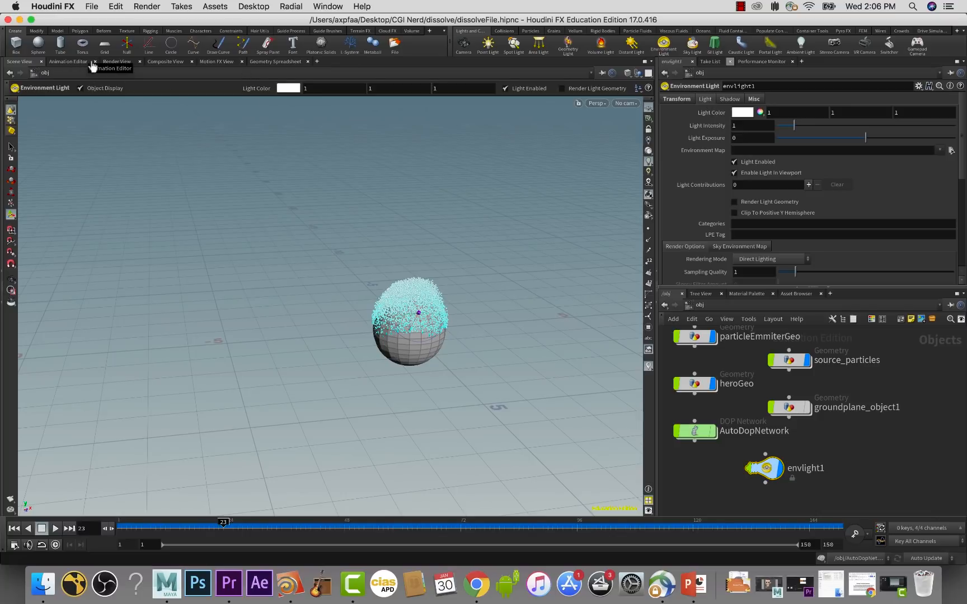
{"action": "left_click", "coordinate": [116, 61]}
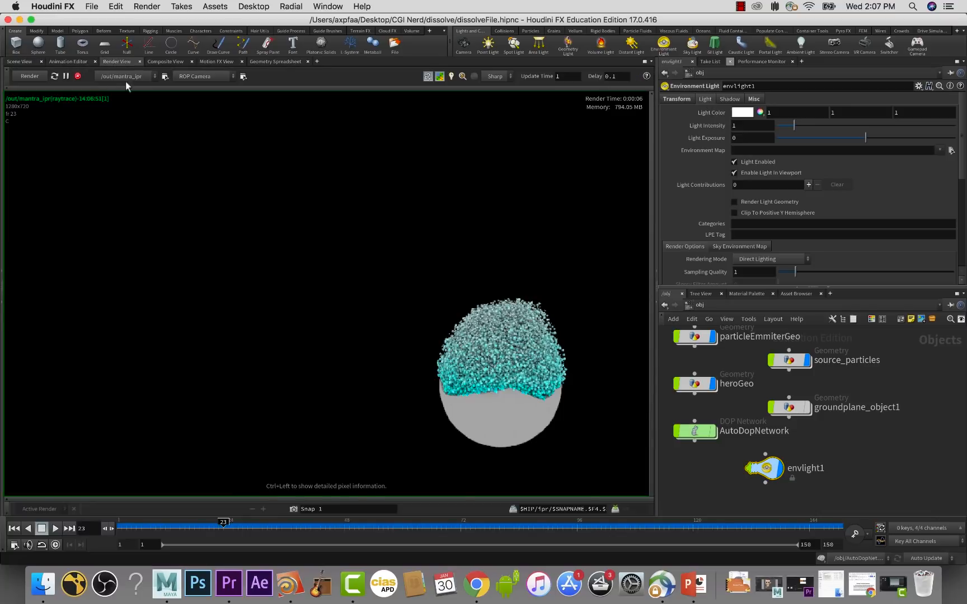
{"action": "left_click", "coordinate": [31, 76]}
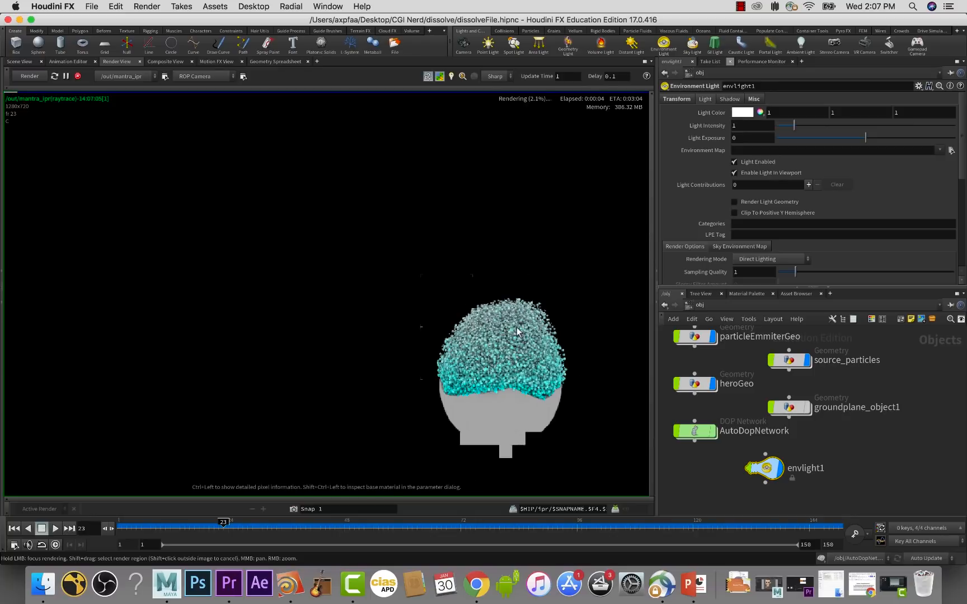
{"action": "left_click", "coordinate": [501, 338]}
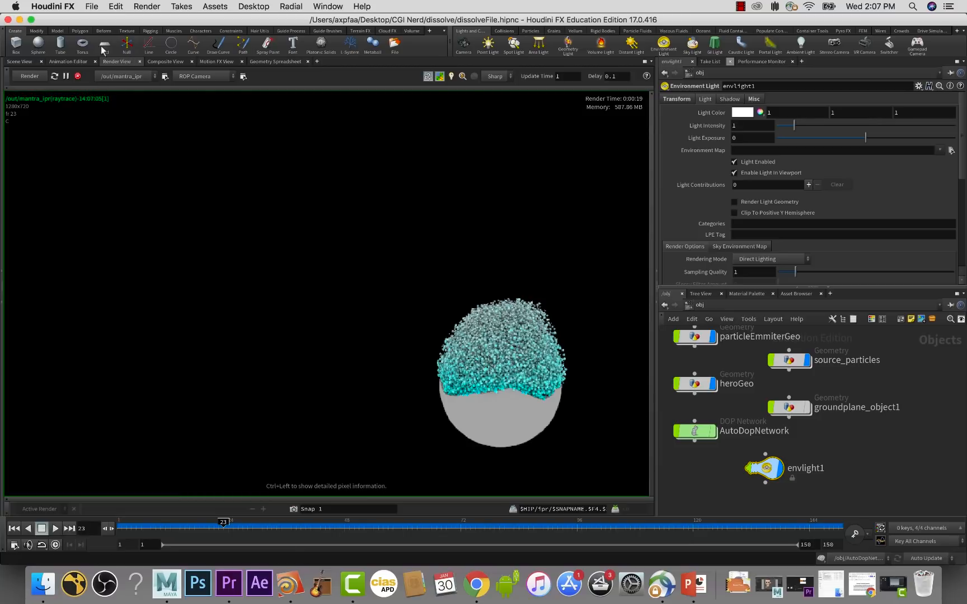
- Check the render of the orange and white particles at frame 35 and return to the scene view
{"action": "left_click", "coordinate": [20, 61]}
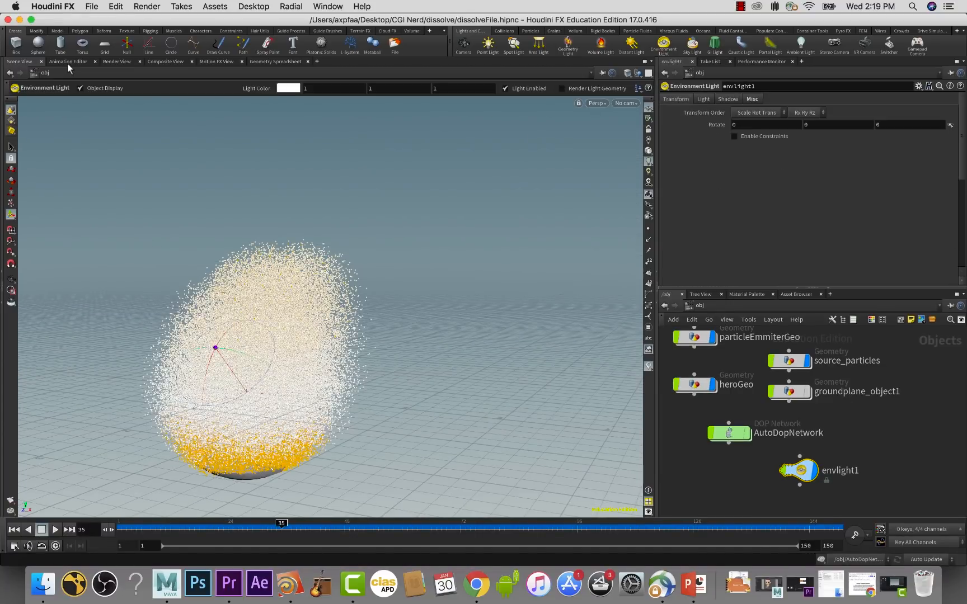
{"action": "left_click", "coordinate": [110, 60]}
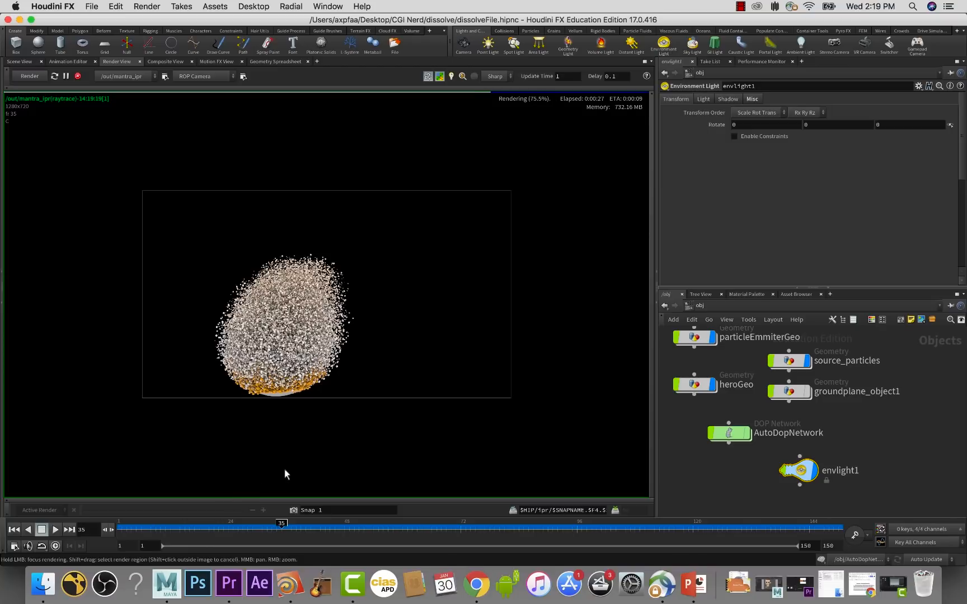
{"action": "left_click", "coordinate": [25, 59]}
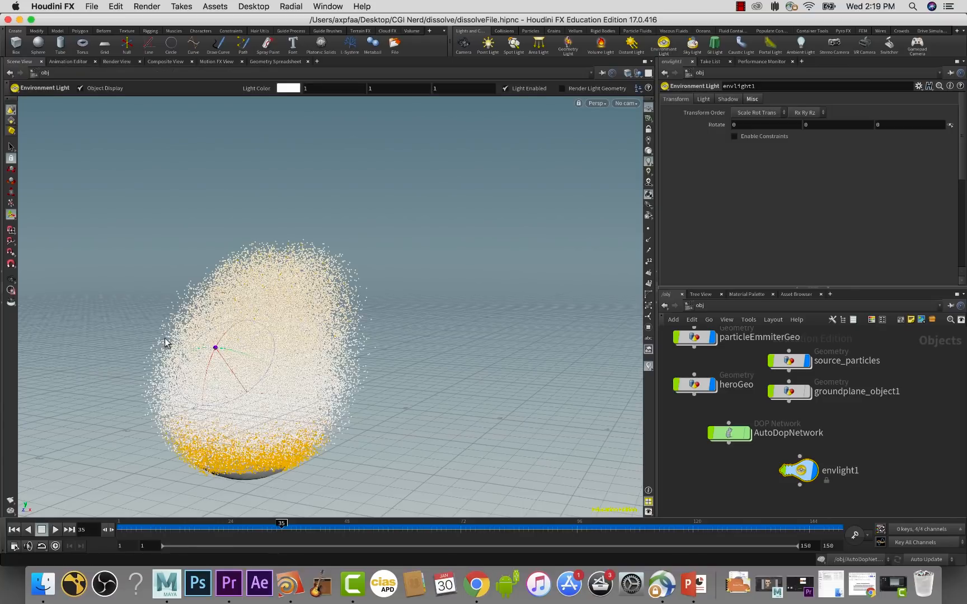
- Play the dissolve animation from the first frame in the scene view and stop at frame 27
{"action": "left_click", "coordinate": [14, 529]}
{"action": "left_click", "coordinate": [57, 529]}
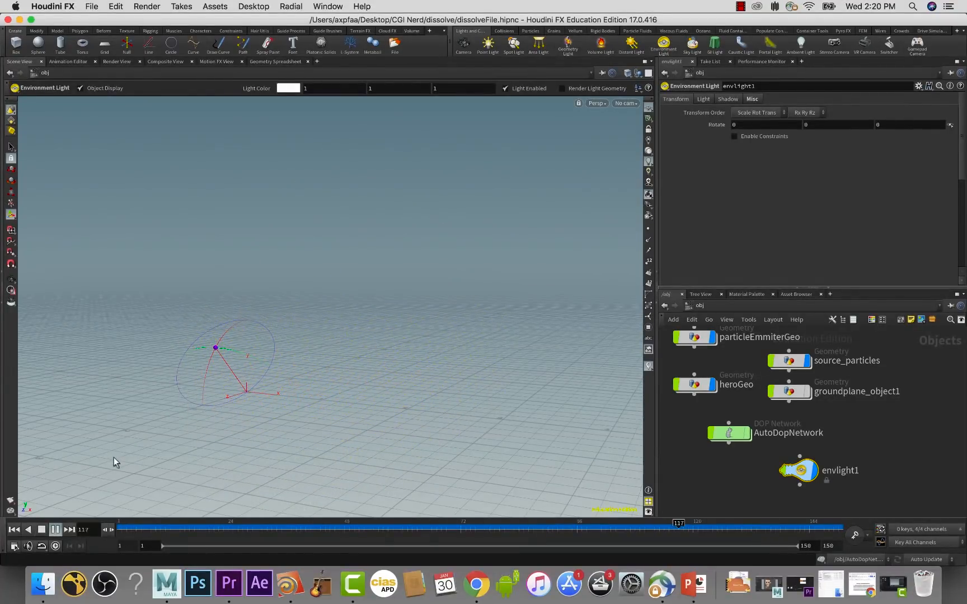
{"action": "left_click", "coordinate": [39, 530]}
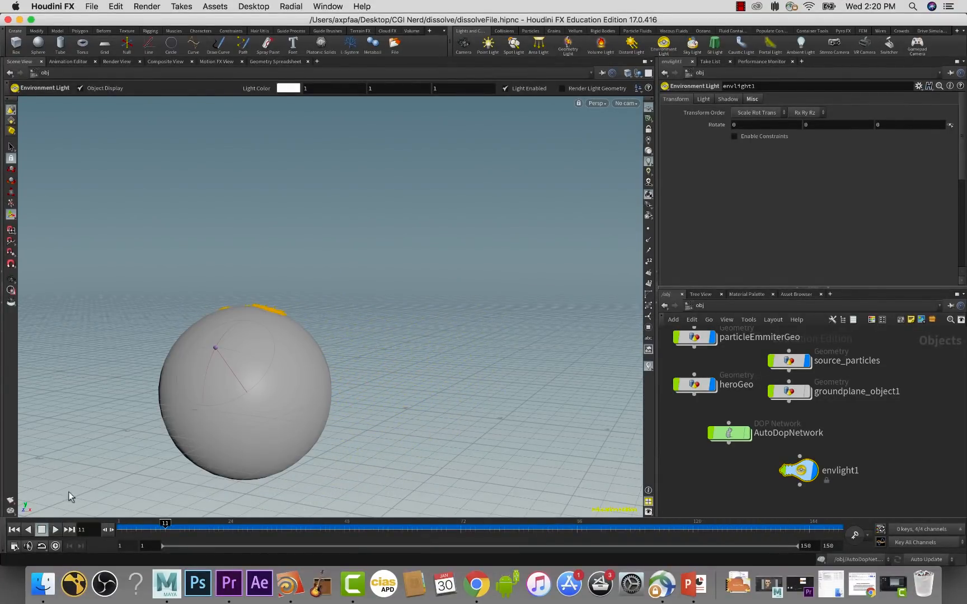
{"action": "left_click", "coordinate": [55, 530]}
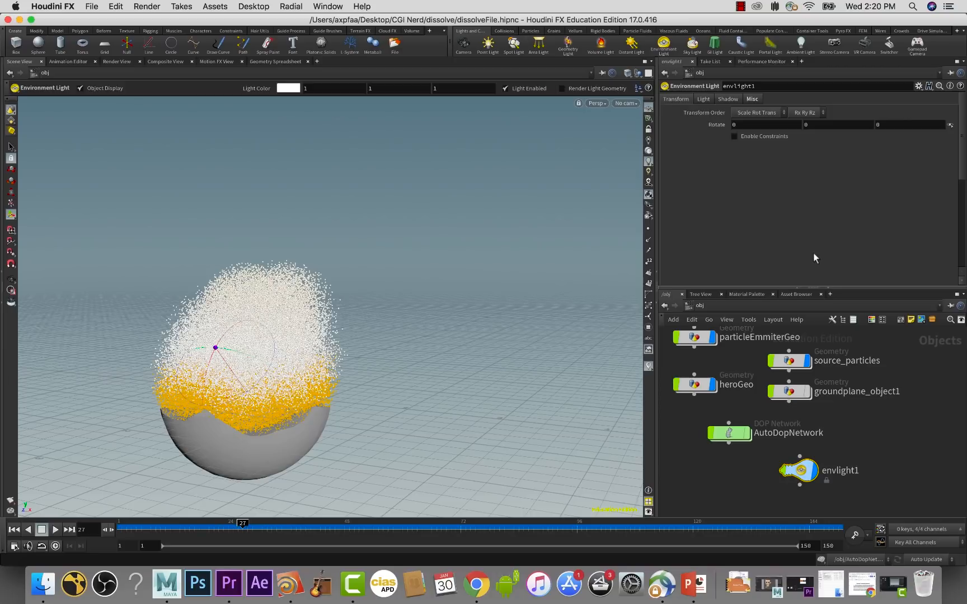
- Open the source_particles network and examine the color ramp of pointvop1
{"action": "mouse_move", "coordinate": [792, 367]}
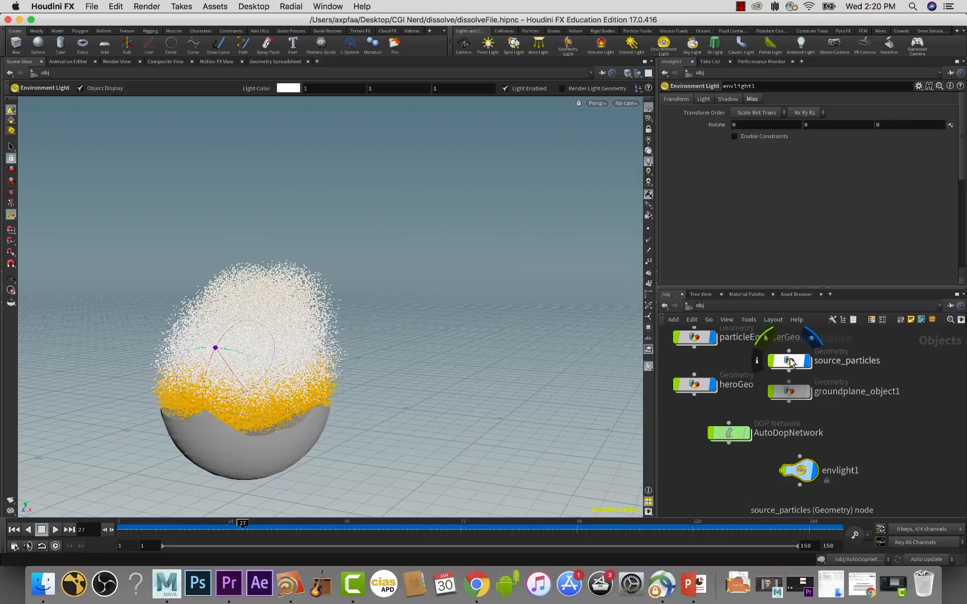
{"action": "double_click", "coordinate": [791, 363]}
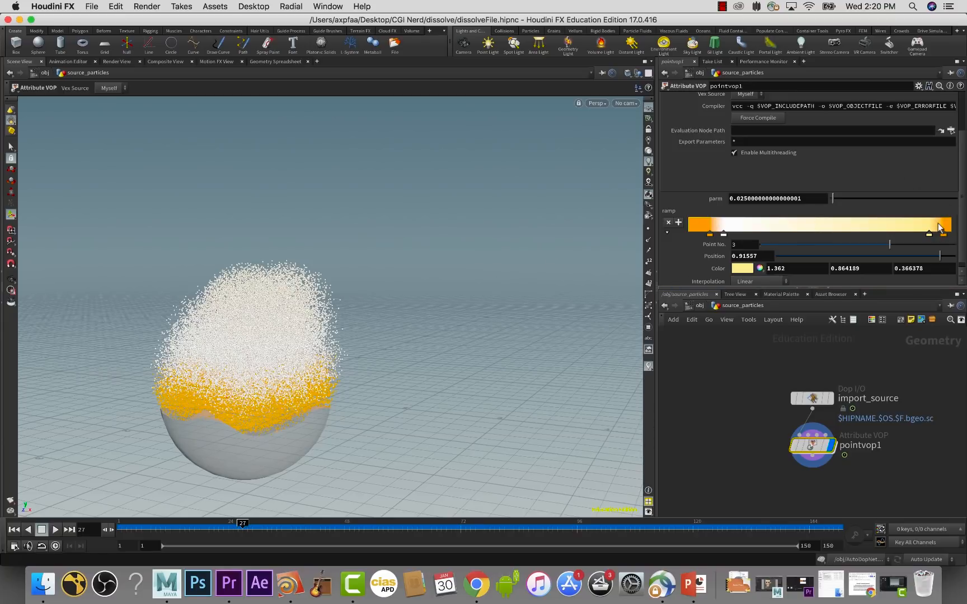
- Play the dissolve animation from the first frame in the scene view, stop it, and return to frame 1
{"action": "left_click", "coordinate": [16, 531]}
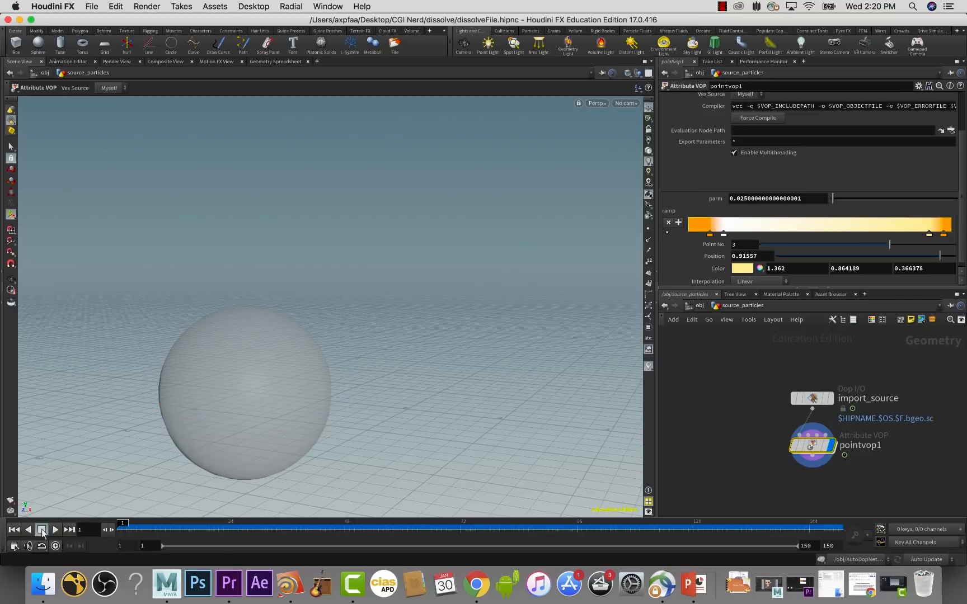
{"action": "left_click", "coordinate": [55, 529]}
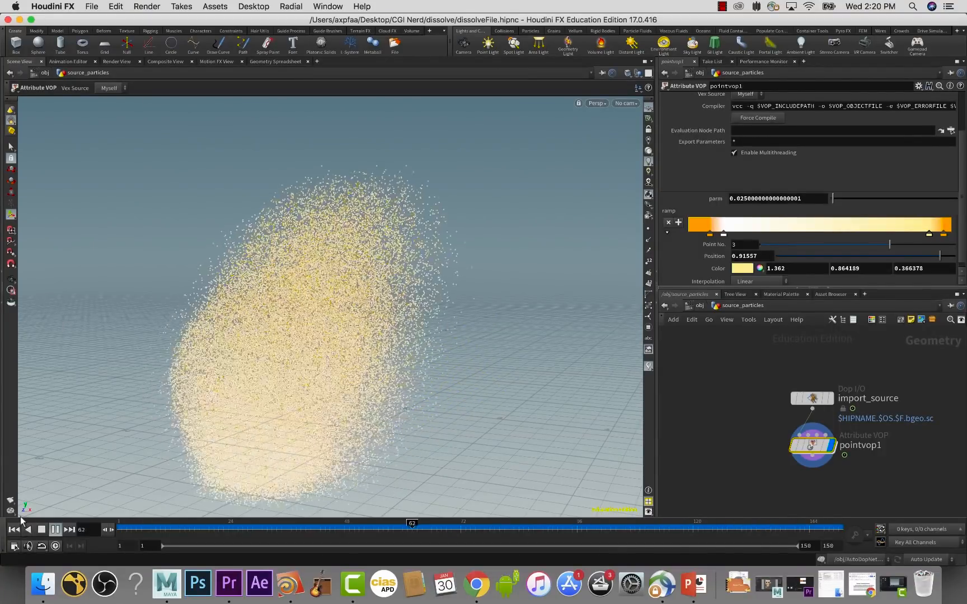
{"action": "left_click", "coordinate": [41, 530]}
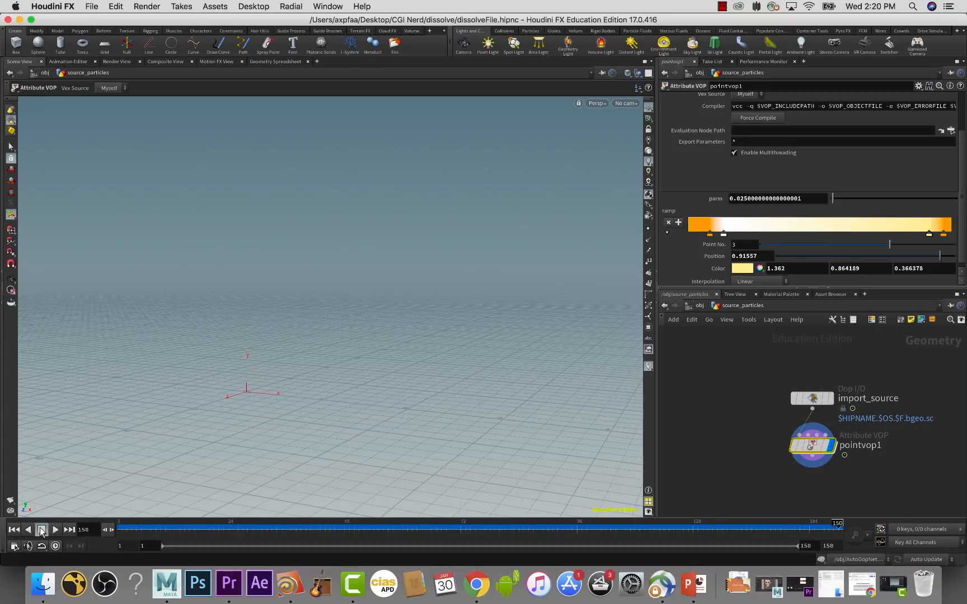
{"action": "left_click", "coordinate": [14, 529]}
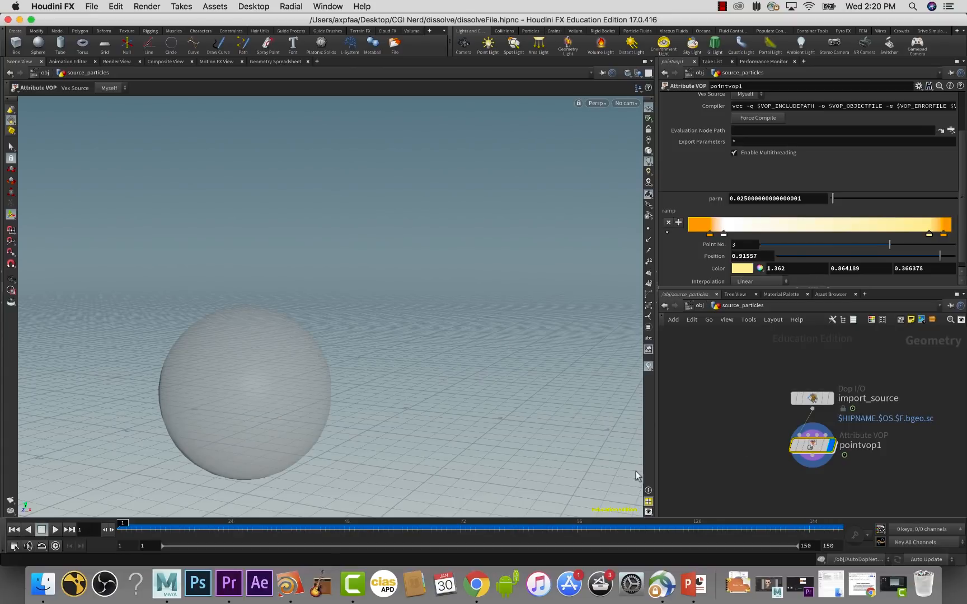
- Go up to the object level and check the render of the particles at frames 34, 30 and 24
{"action": "left_click", "coordinate": [699, 306]}
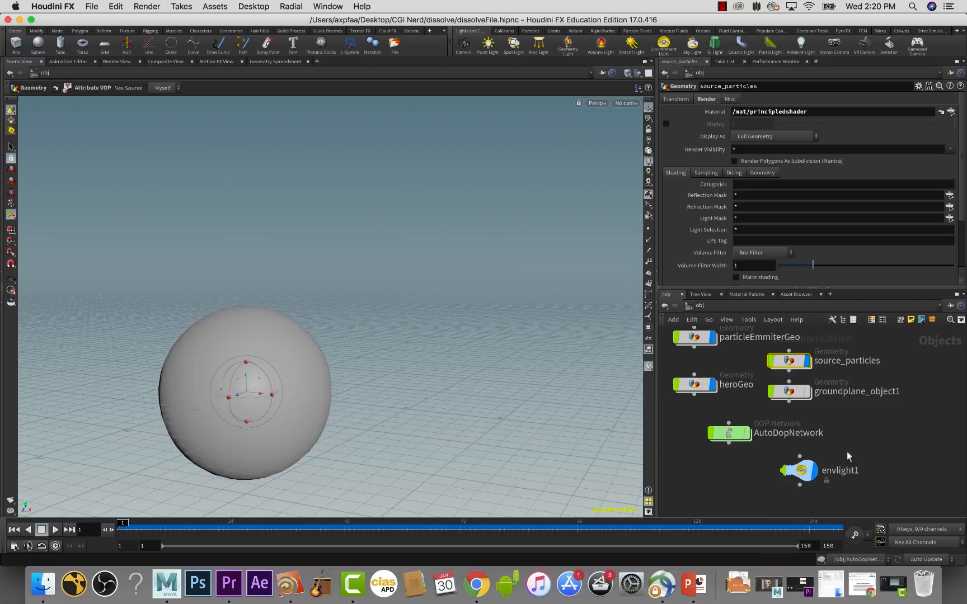
{"action": "left_click", "coordinate": [120, 61]}
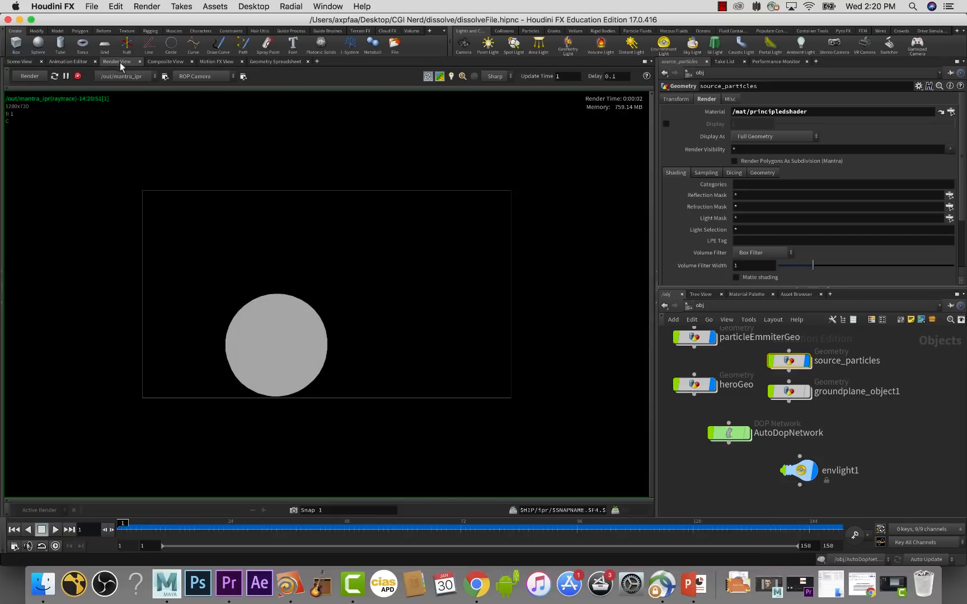
{"action": "left_click", "coordinate": [276, 528]}
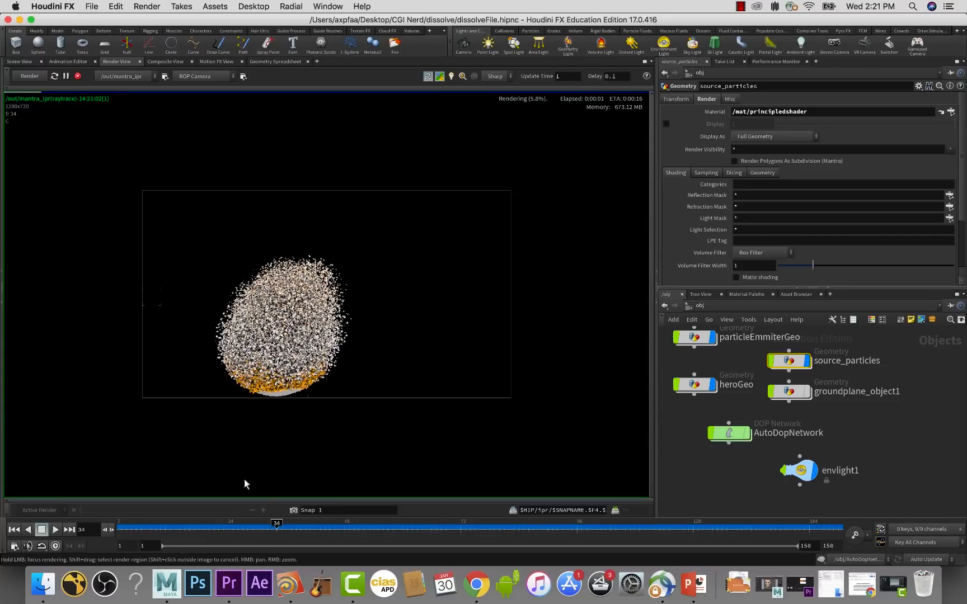
{"action": "left_click", "coordinate": [257, 527]}
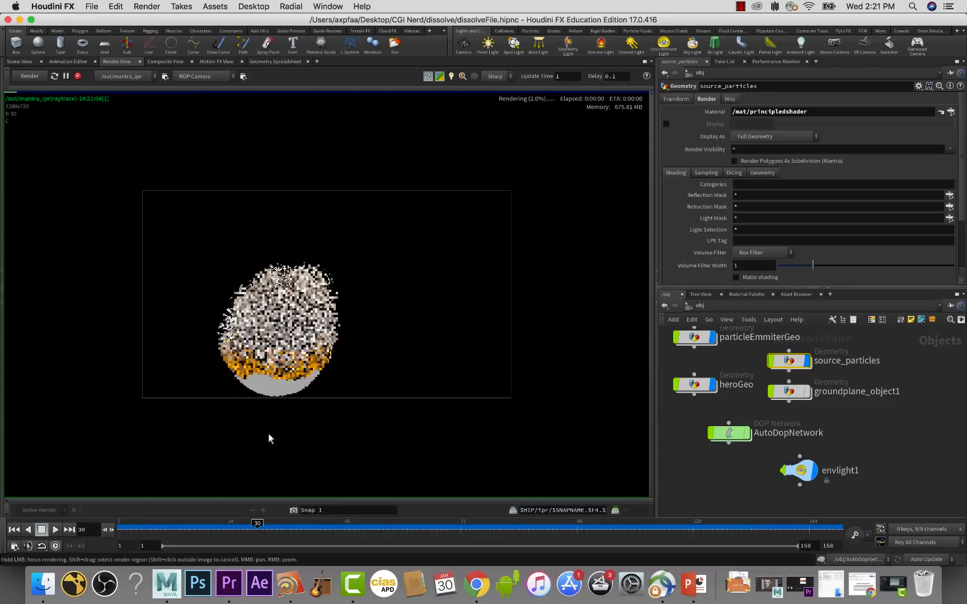
{"action": "left_click", "coordinate": [234, 530]}
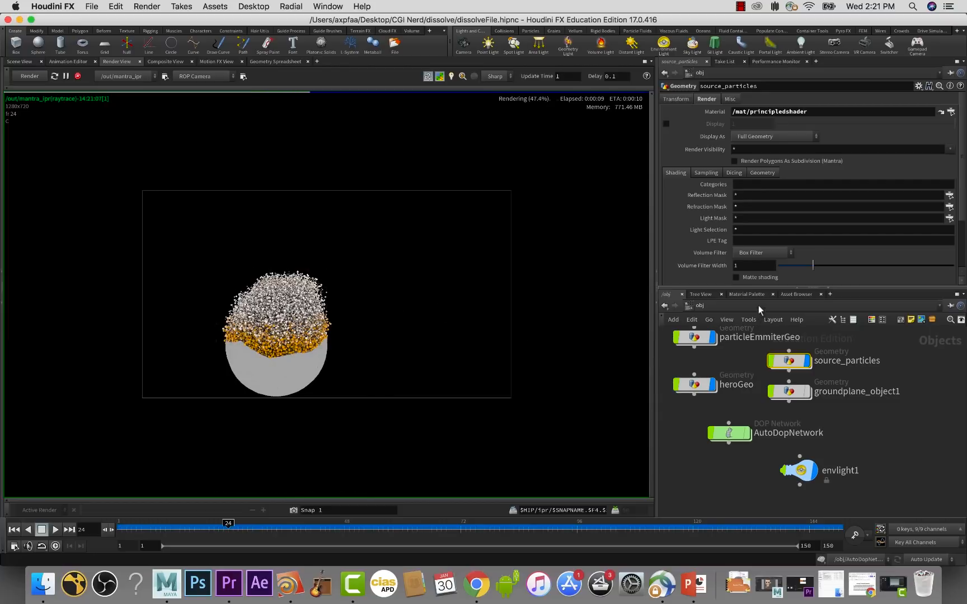
- Add a second Principled Shader with an orange base color of 1, 0.5, 0 and assign it to the sphere
{"action": "left_click", "coordinate": [747, 293]}
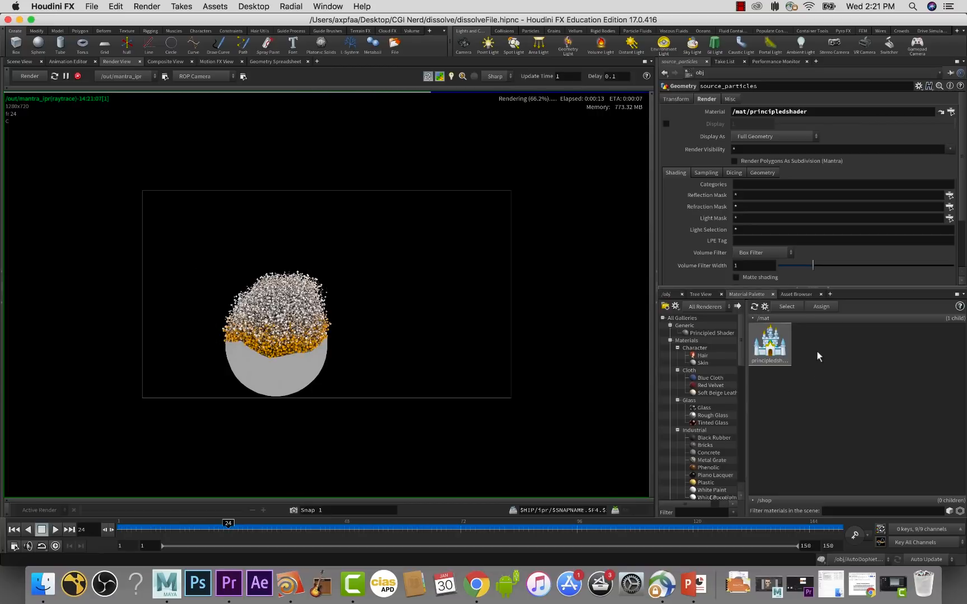
{"action": "left_click_drag", "start_coordinate": [704, 337], "coordinate": [840, 380]}
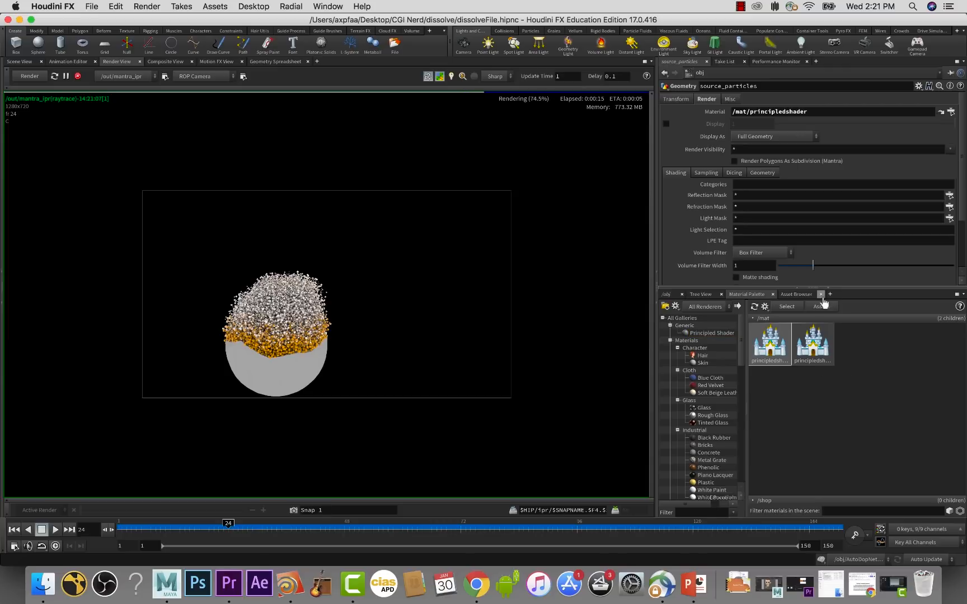
{"action": "left_click", "coordinate": [749, 122]}
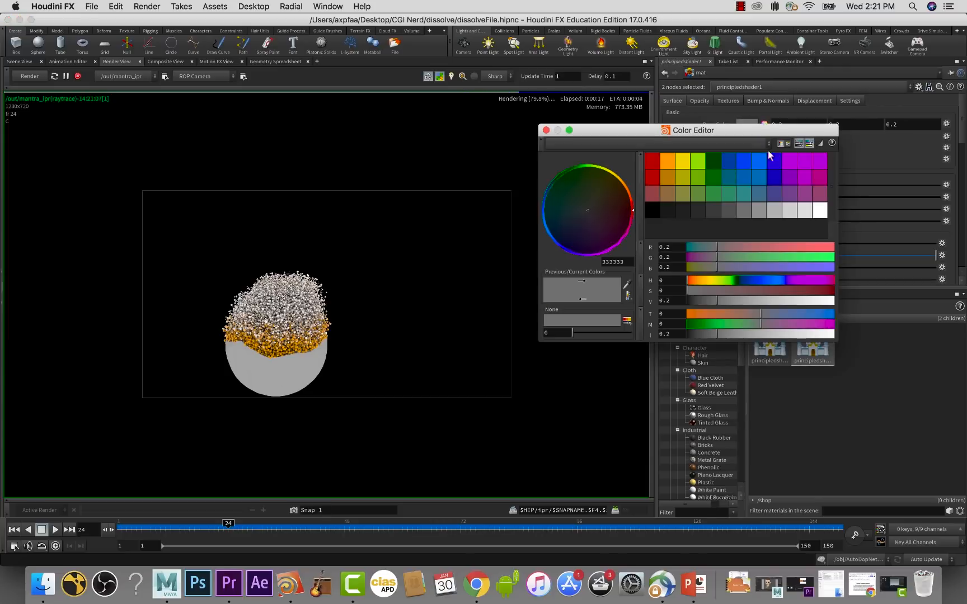
{"action": "left_click", "coordinate": [665, 160]}
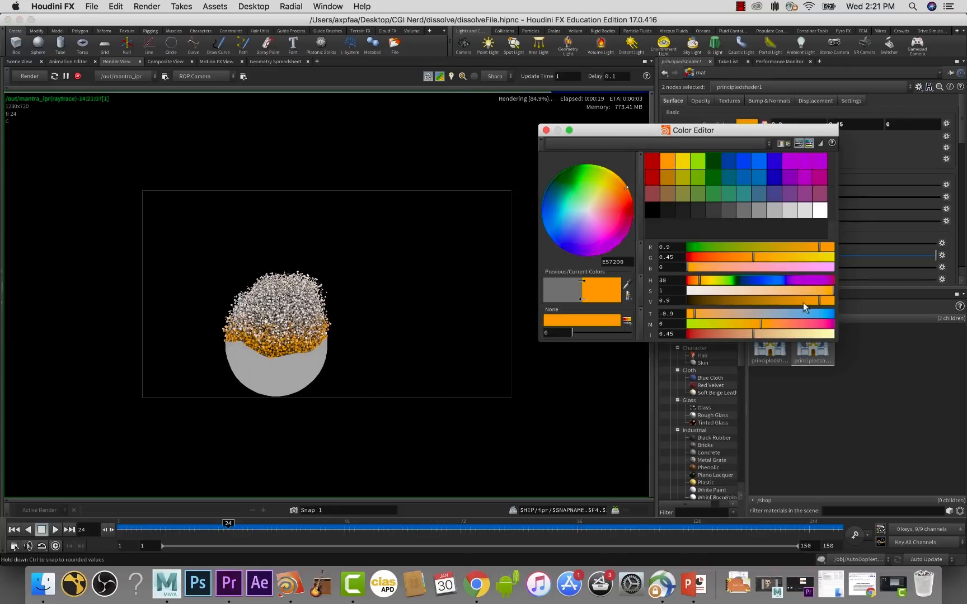
{"action": "left_click_drag", "start_coordinate": [839, 304], "coordinate": [853, 306]}
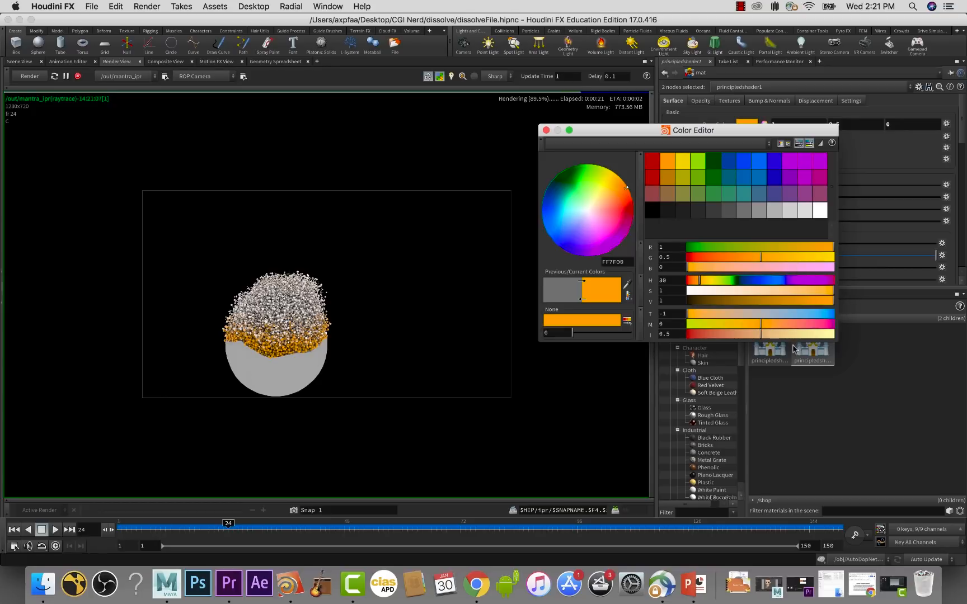
{"action": "left_click", "coordinate": [839, 419]}
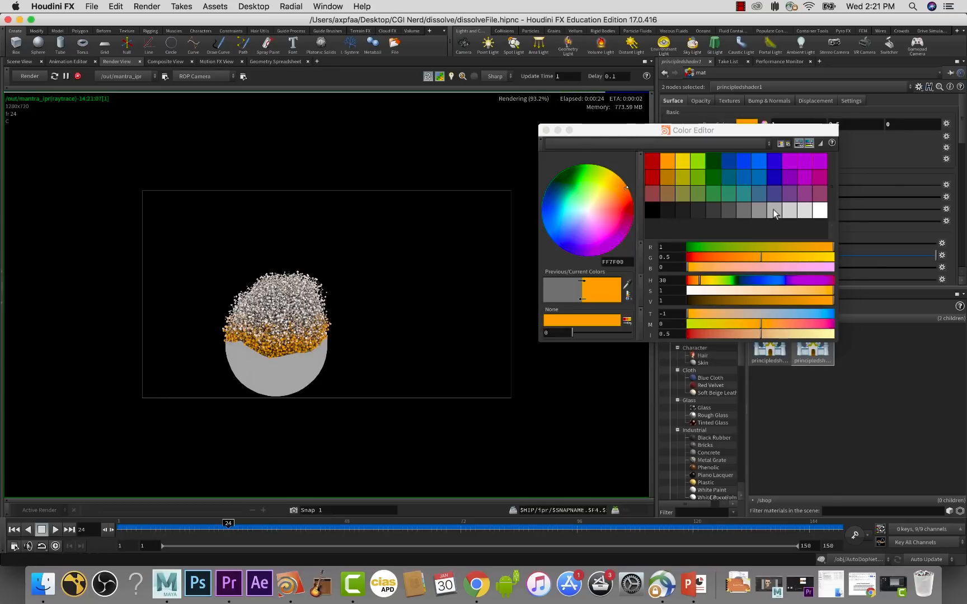
{"action": "left_click", "coordinate": [546, 130]}
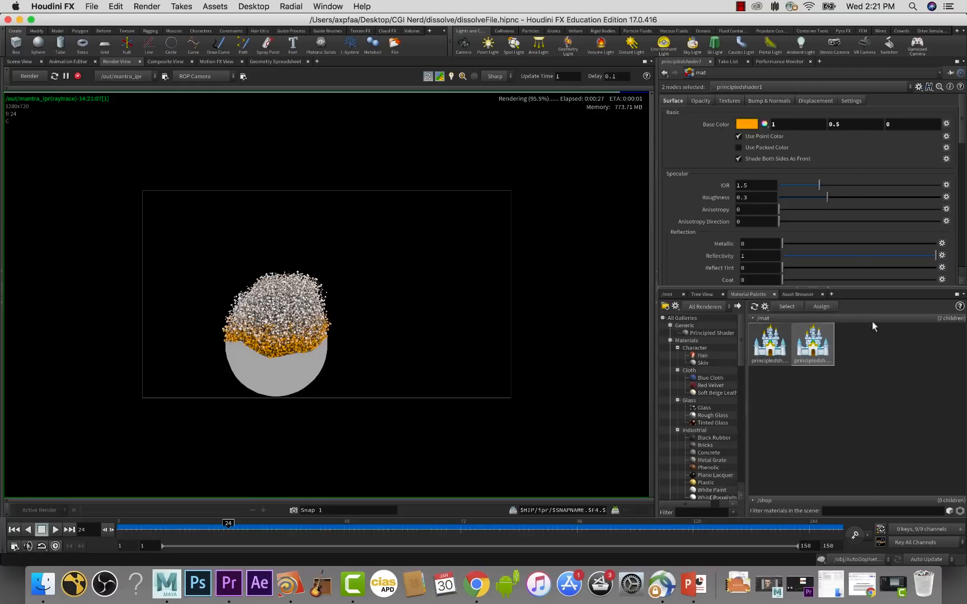
{"action": "left_click_drag", "start_coordinate": [816, 346], "coordinate": [259, 375]}
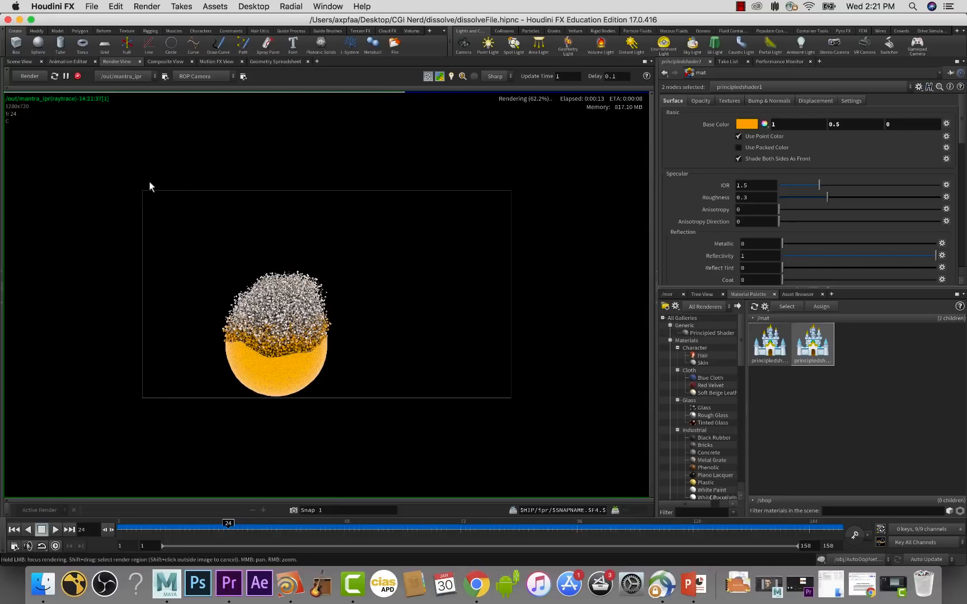
- Create a grid at the origin in the scene view and lower it to about -0.93 in Y, beneath the sphere
{"action": "left_click", "coordinate": [22, 60]}
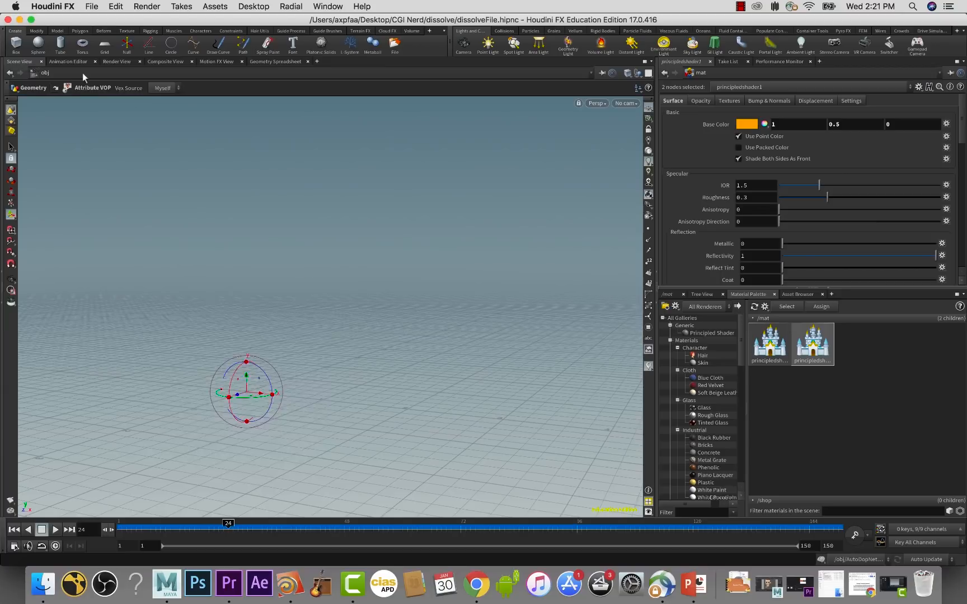
{"action": "left_click", "coordinate": [105, 47]}
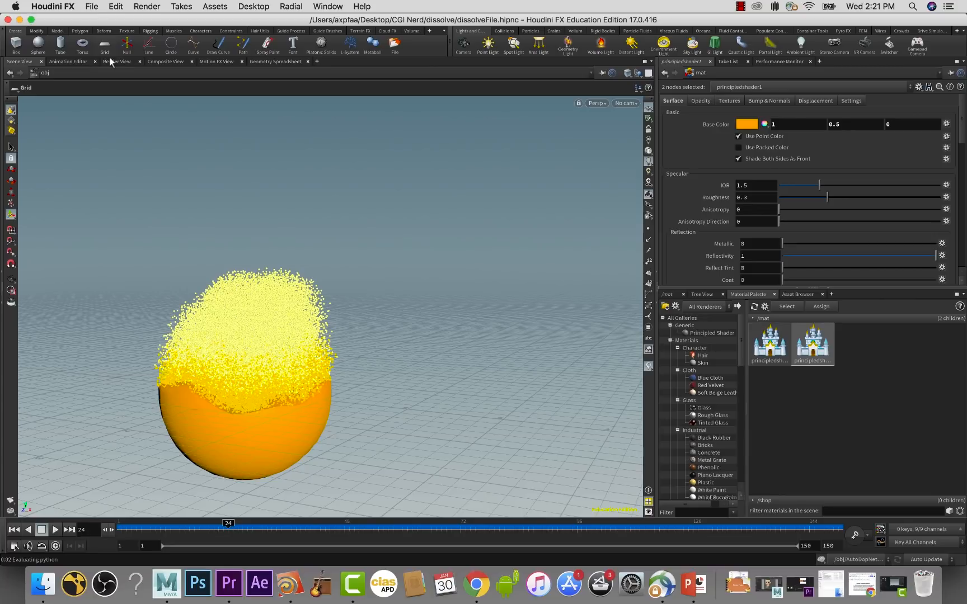
{"action": "key", "text": "Return"}
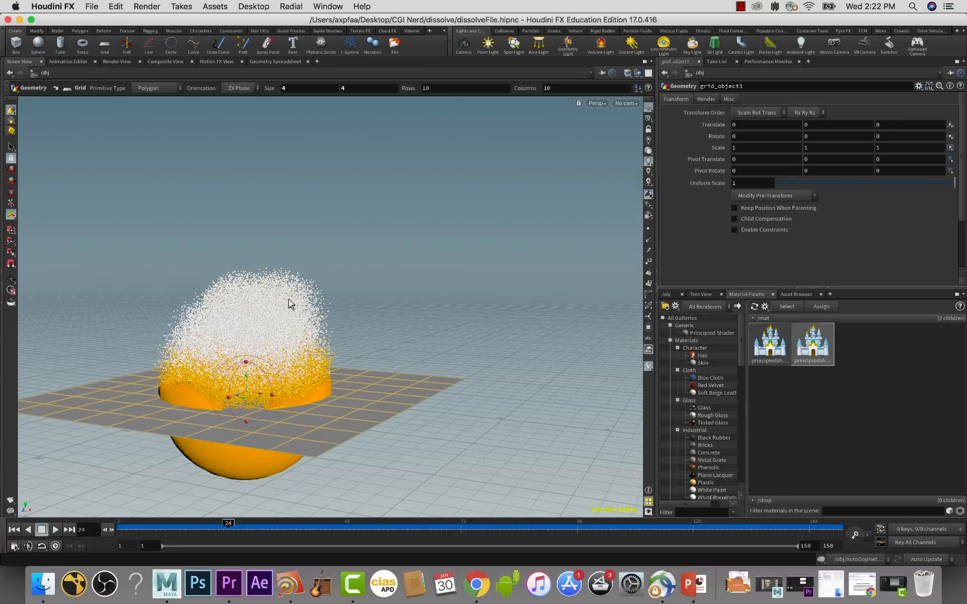
{"action": "left_click_drag", "start_coordinate": [247, 383], "coordinate": [255, 456]}
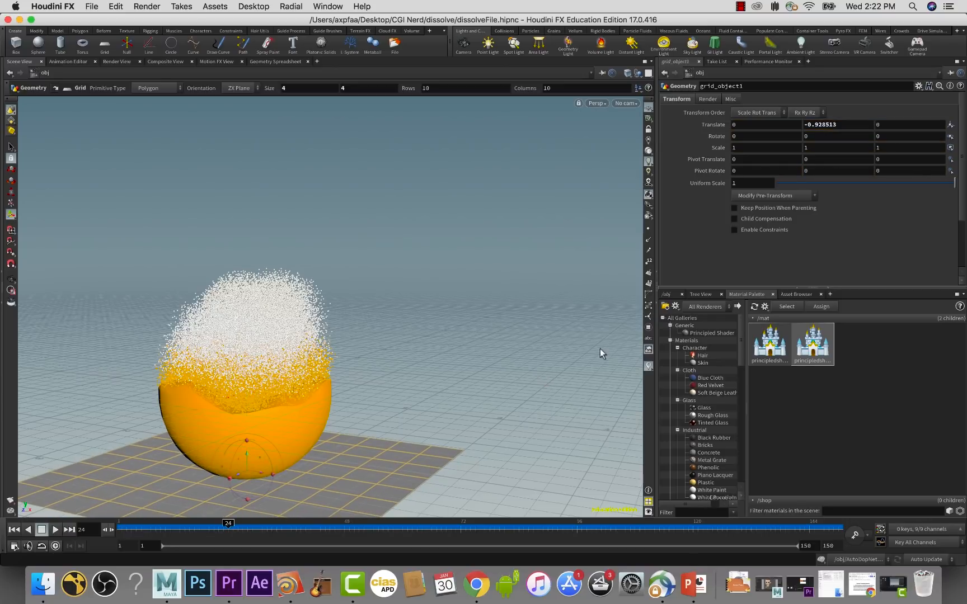
- Scale the grid to 11 on all three axes as a ground plane and save the scene file
{"action": "left_click", "coordinate": [776, 148]}
{"action": "middle_click_drag", "start_coordinate": [722, 149], "coordinate": [744, 113]}
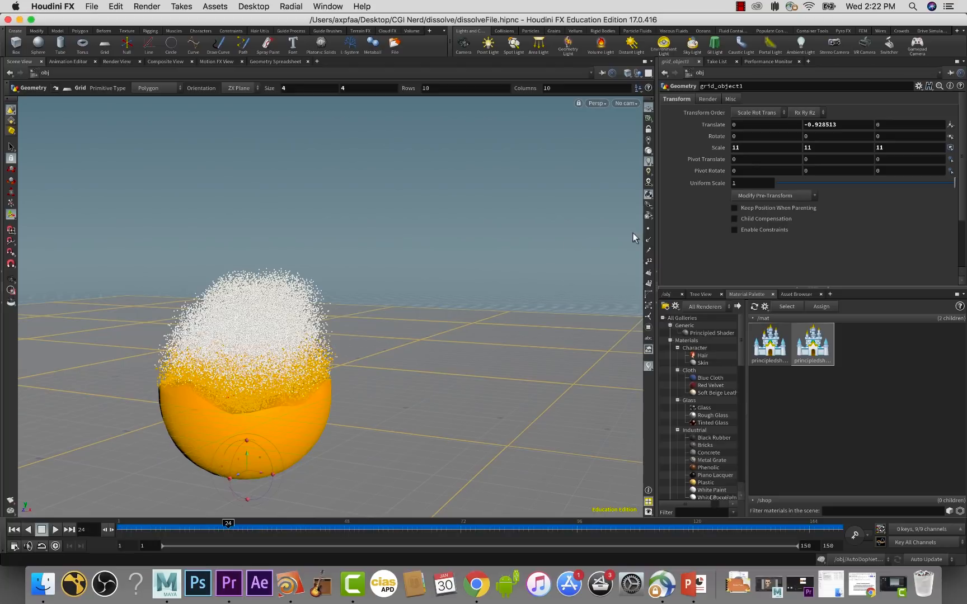
{"action": "left_click_drag", "start_coordinate": [633, 233], "coordinate": [565, 219], "text": "alt"}
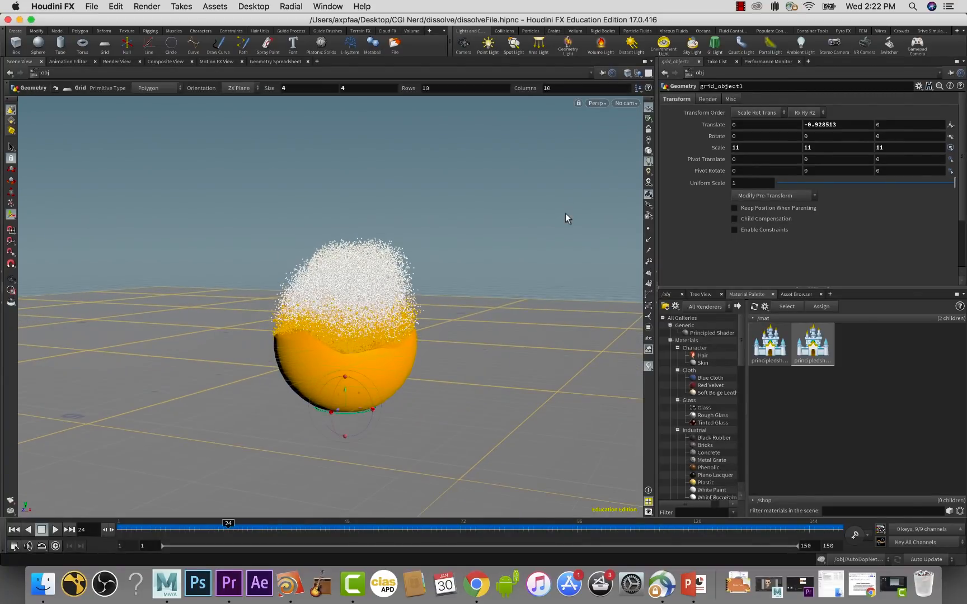
{"action": "key", "text": "super+s"}
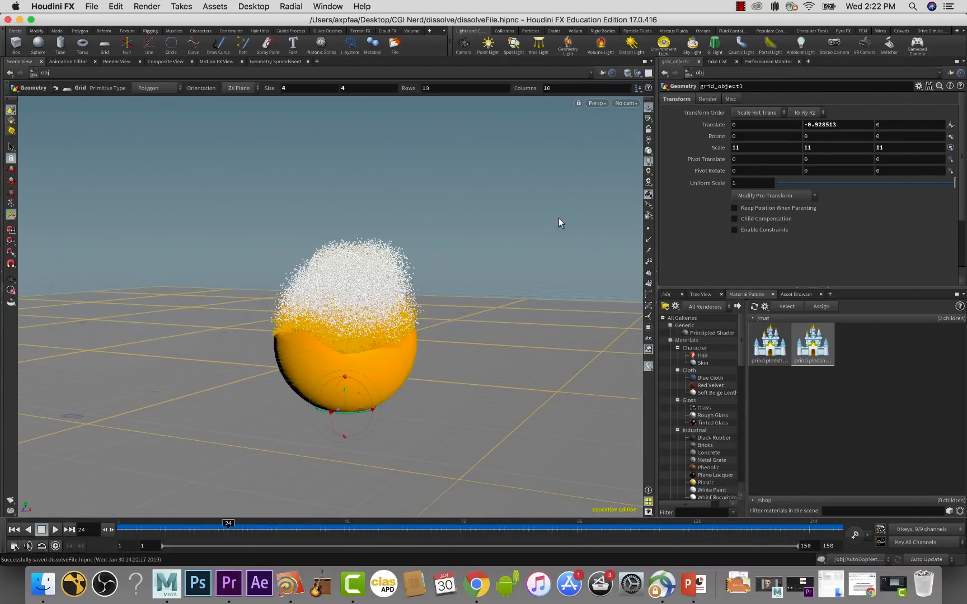
- Assign a new Principled Shader with a white base color of 1, 1, 1 to the ground grid in the render
{"action": "left_click", "coordinate": [122, 61]}
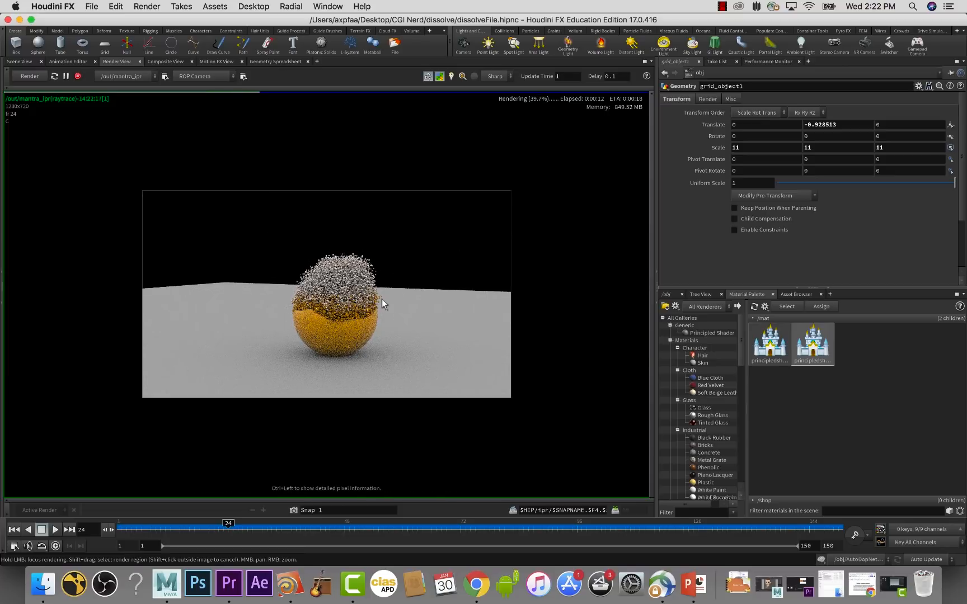
{"action": "left_click_drag", "start_coordinate": [694, 334], "coordinate": [877, 369]}
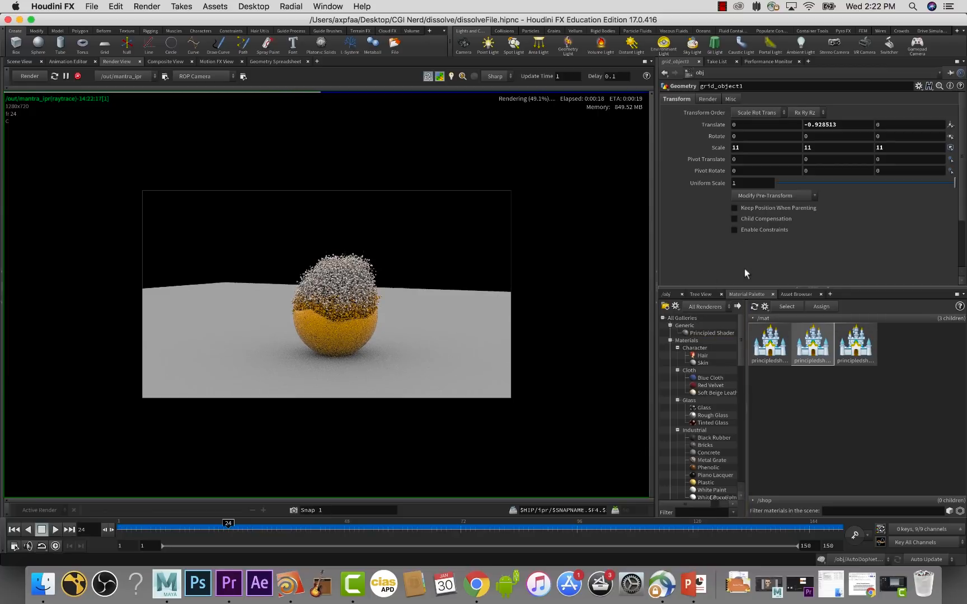
{"action": "left_click", "coordinate": [861, 344], "text": "shift"}
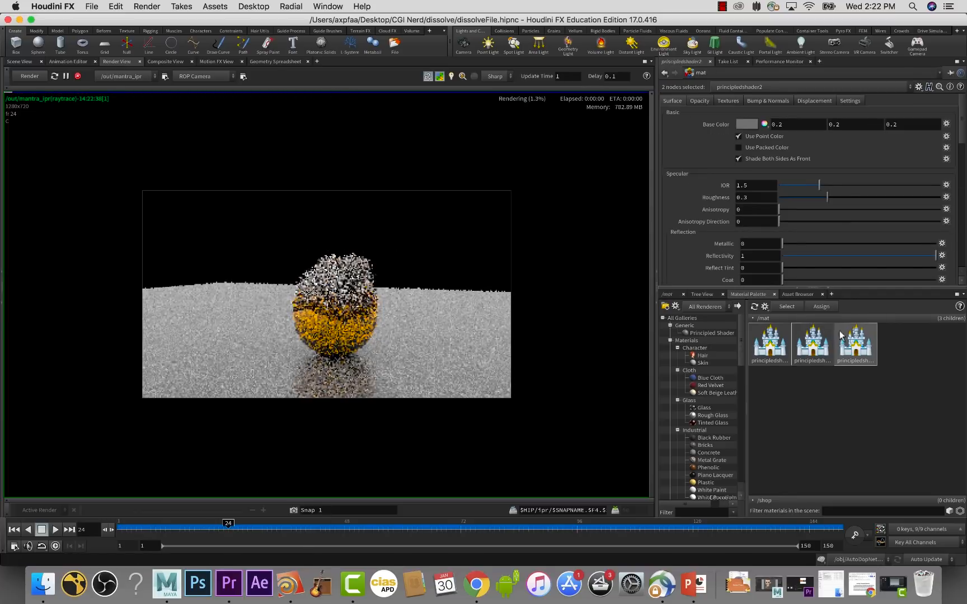
{"action": "left_click", "coordinate": [745, 123]}
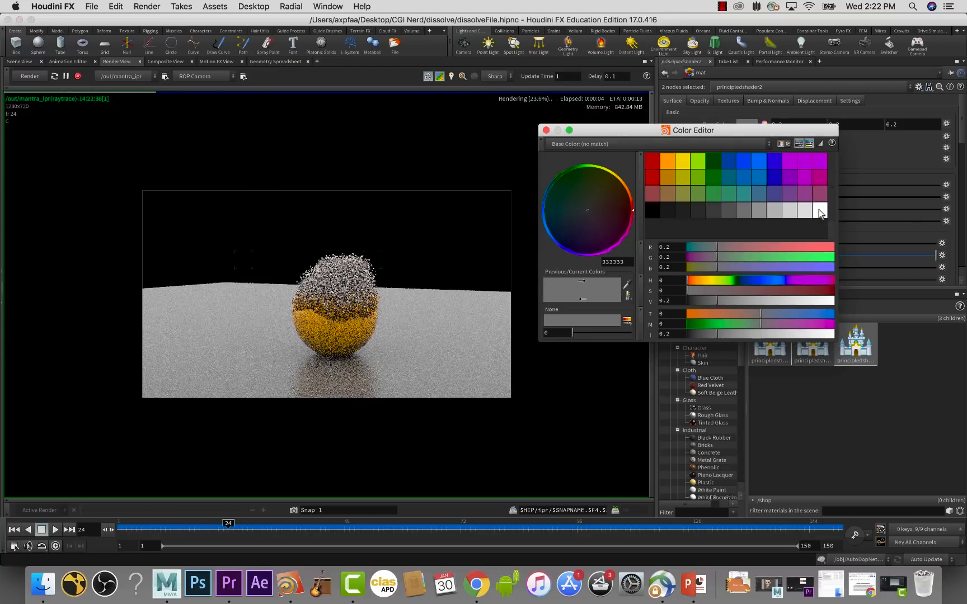
{"action": "left_click", "coordinate": [820, 210]}
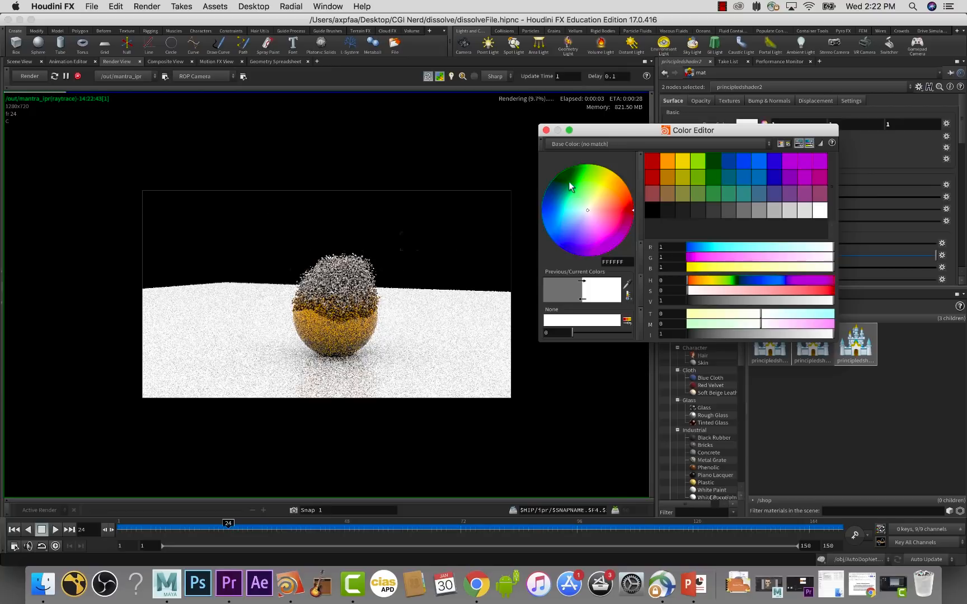
{"action": "left_click", "coordinate": [545, 130]}
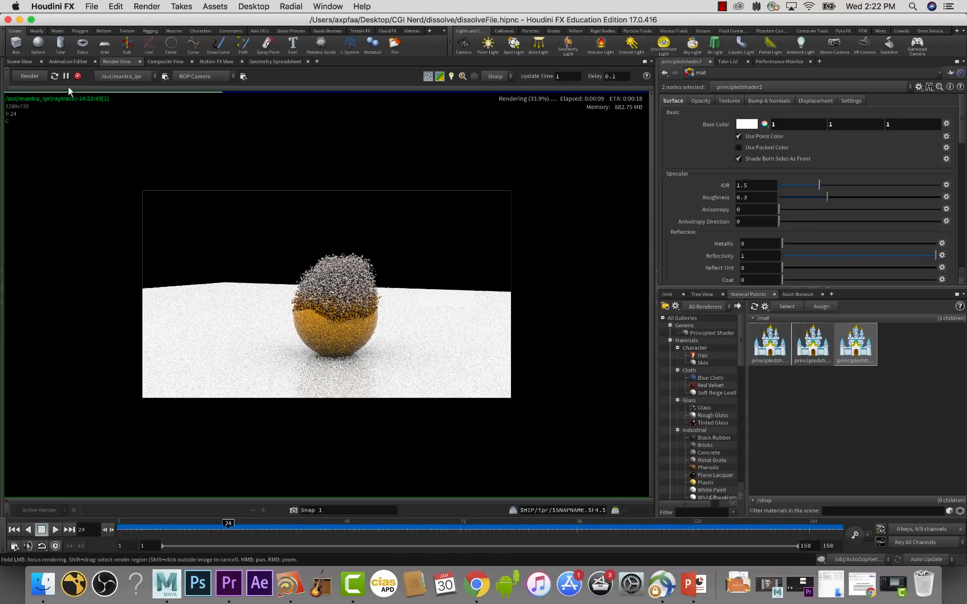
- Reframe the scene view to a lower angle on the sphere and ground, and render frame 24 from it
{"action": "left_click", "coordinate": [19, 60]}
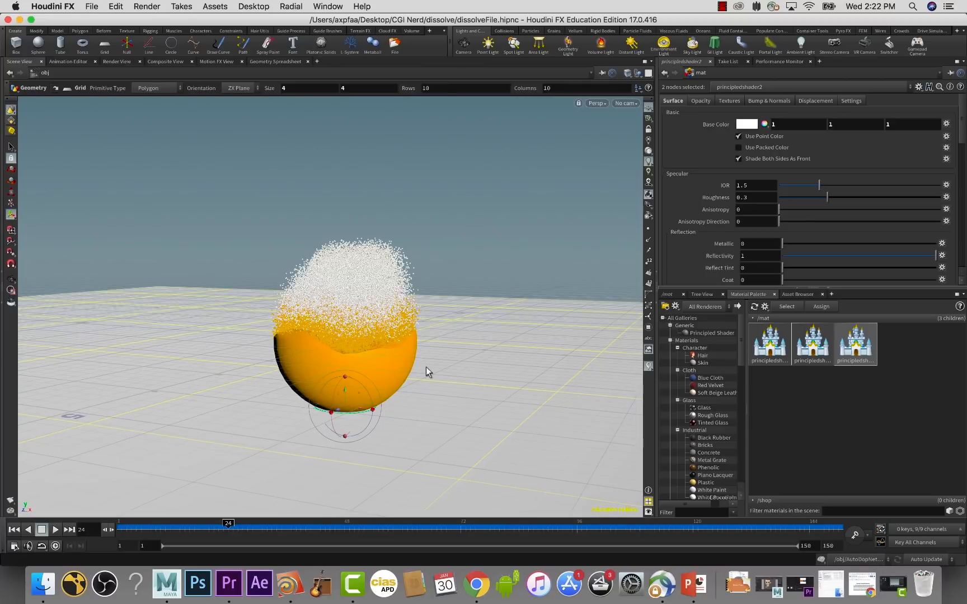
{"action": "key", "text": "Escape"}
{"action": "left_click_drag", "start_coordinate": [442, 362], "coordinate": [383, 338]}
{"action": "key", "text": "Return"}
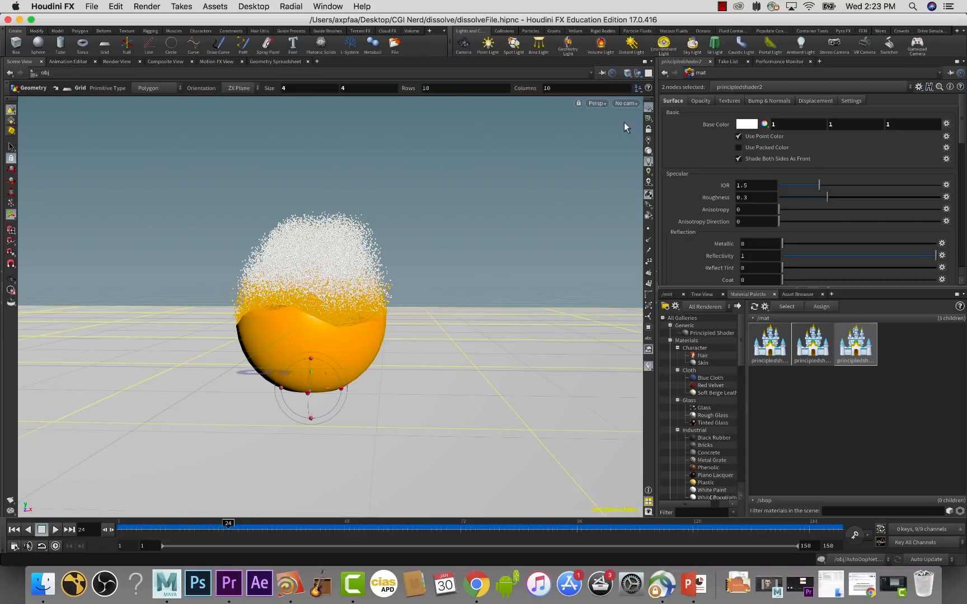
{"action": "left_click", "coordinate": [162, 61]}
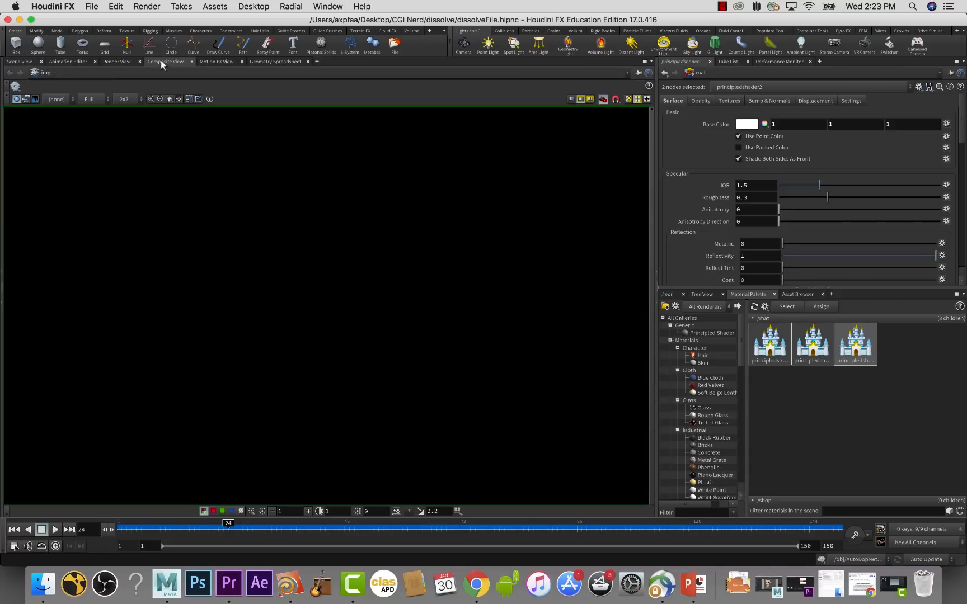
{"action": "left_click", "coordinate": [118, 61]}
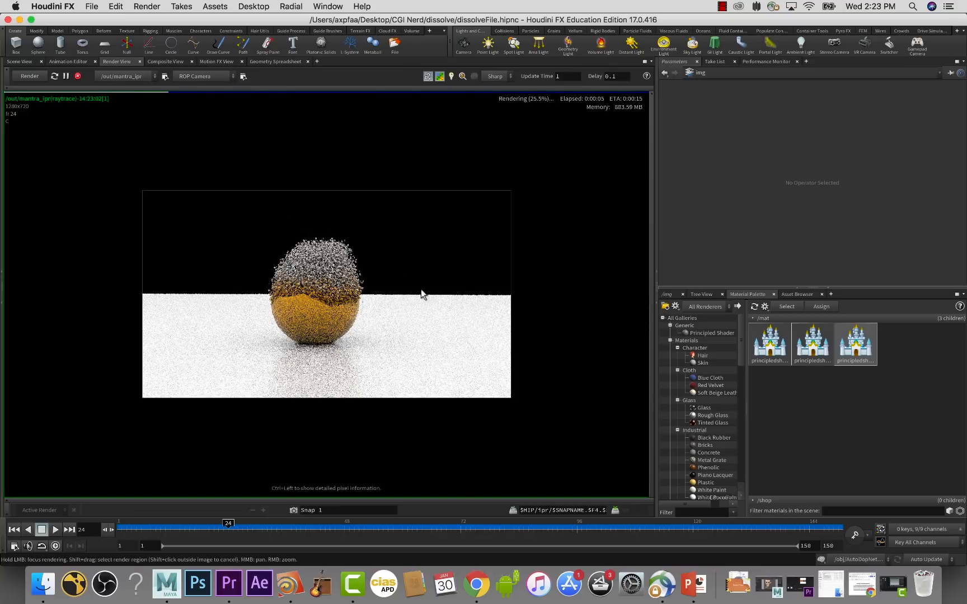
- Open the object-level network and automatically lay out its nodes
{"action": "left_click", "coordinate": [666, 294]}
{"action": "left_click", "coordinate": [701, 306]}
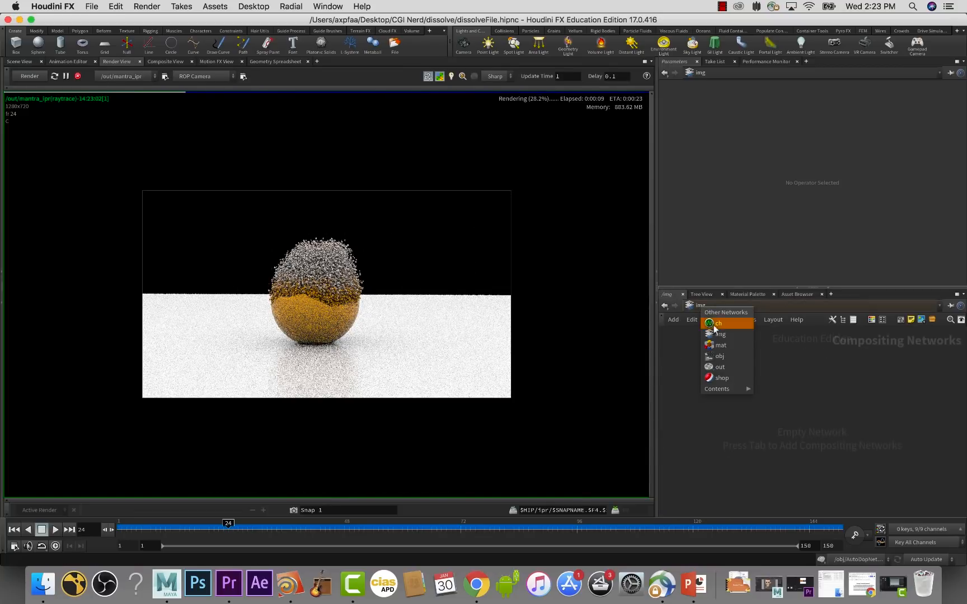
{"action": "left_click", "coordinate": [720, 356]}
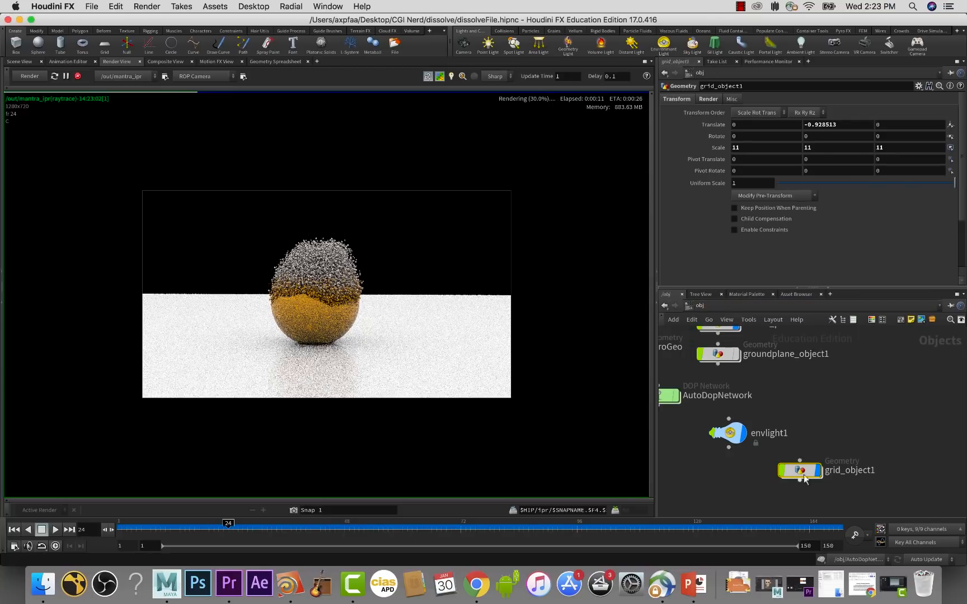
{"action": "scroll", "coordinate": [887, 421], "scroll_direction": "down", "scroll_amount": 4}
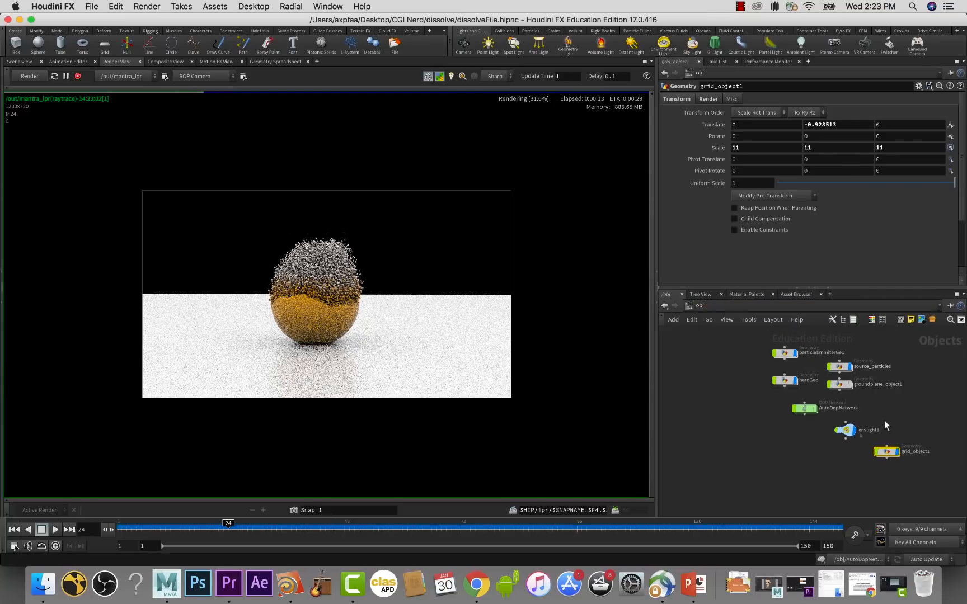
{"action": "key", "text": "l"}
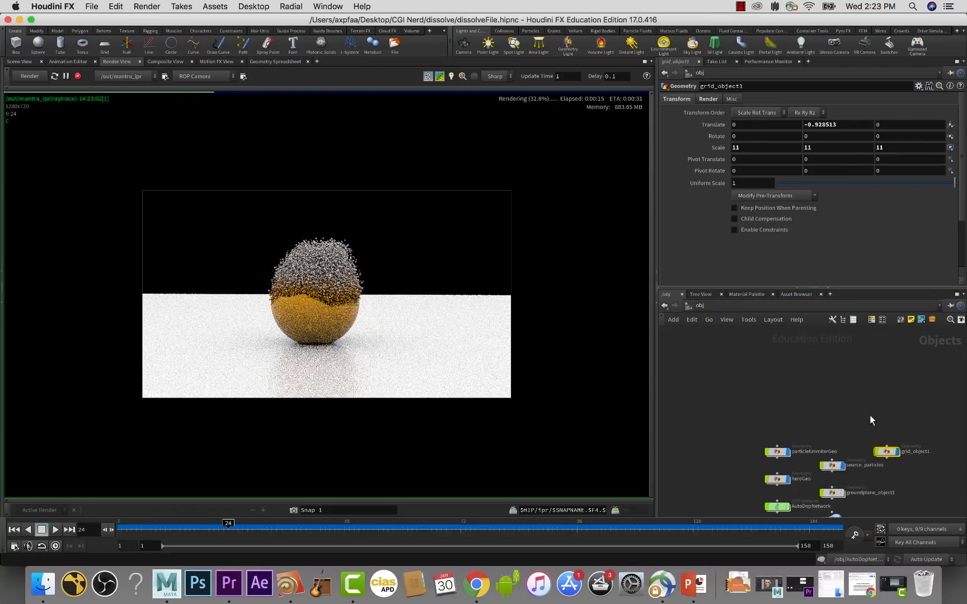
{"action": "middle_click_drag", "start_coordinate": [870, 416], "coordinate": [864, 349]}
{"action": "left_click", "coordinate": [830, 464]}
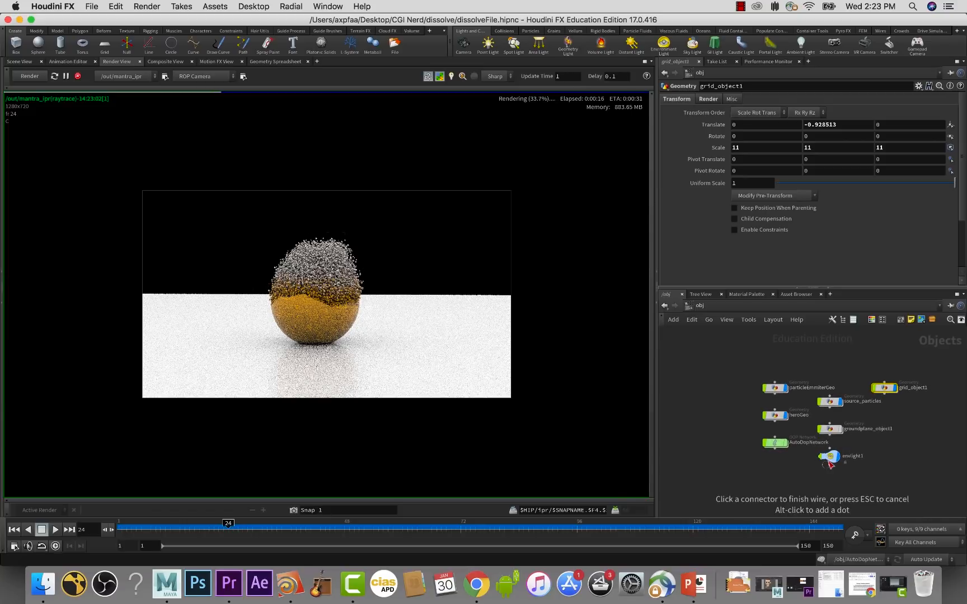
{"action": "left_click", "coordinate": [833, 458]}
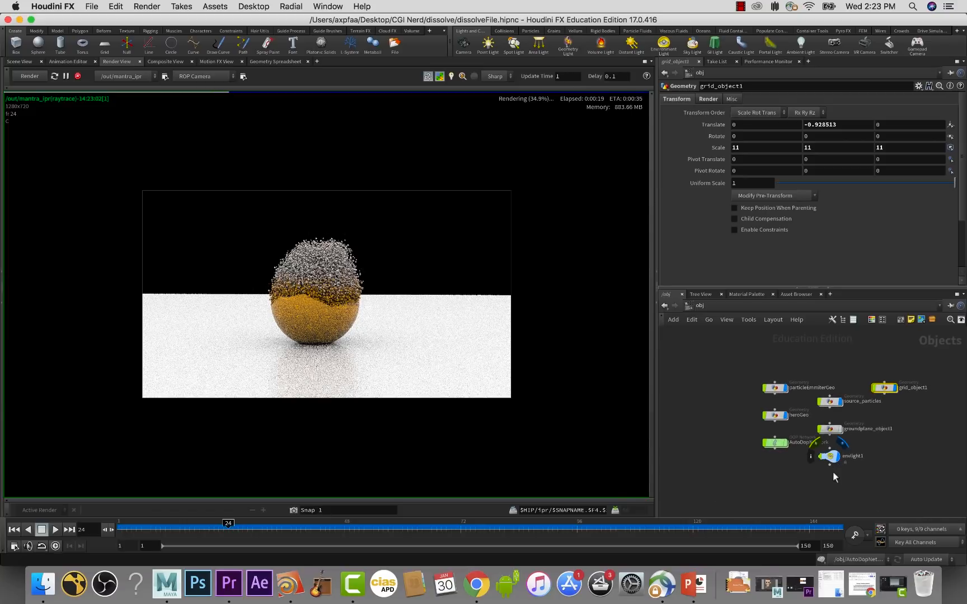
- Examine the ground grid's render settings, including its geometry rendering options
{"action": "left_click", "coordinate": [710, 100]}
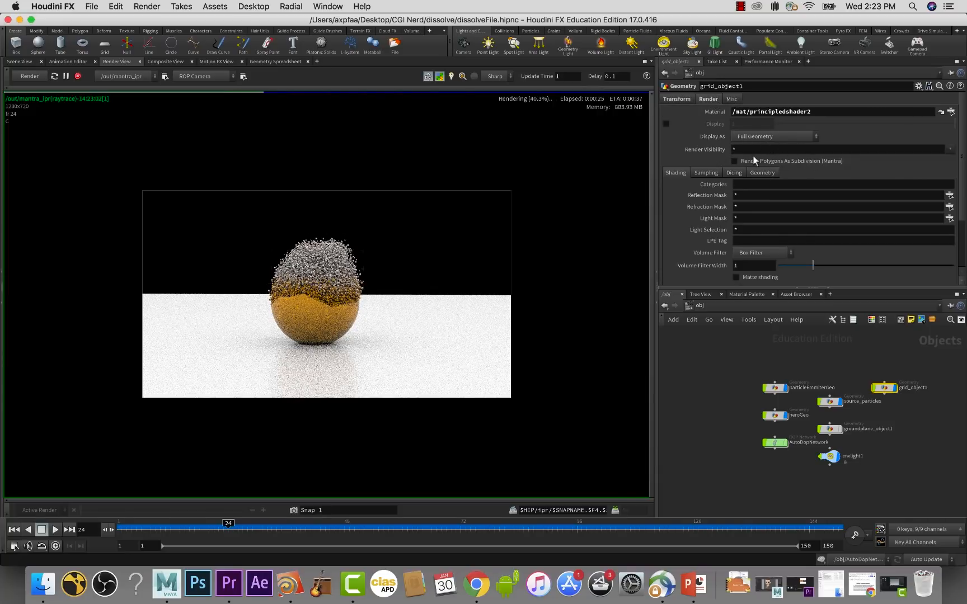
{"action": "scroll", "coordinate": [747, 192], "scroll_direction": "down", "scroll_amount": 2}
{"action": "scroll", "coordinate": [747, 192], "scroll_direction": "up", "scroll_amount": 2}
{"action": "left_click", "coordinate": [762, 173]}
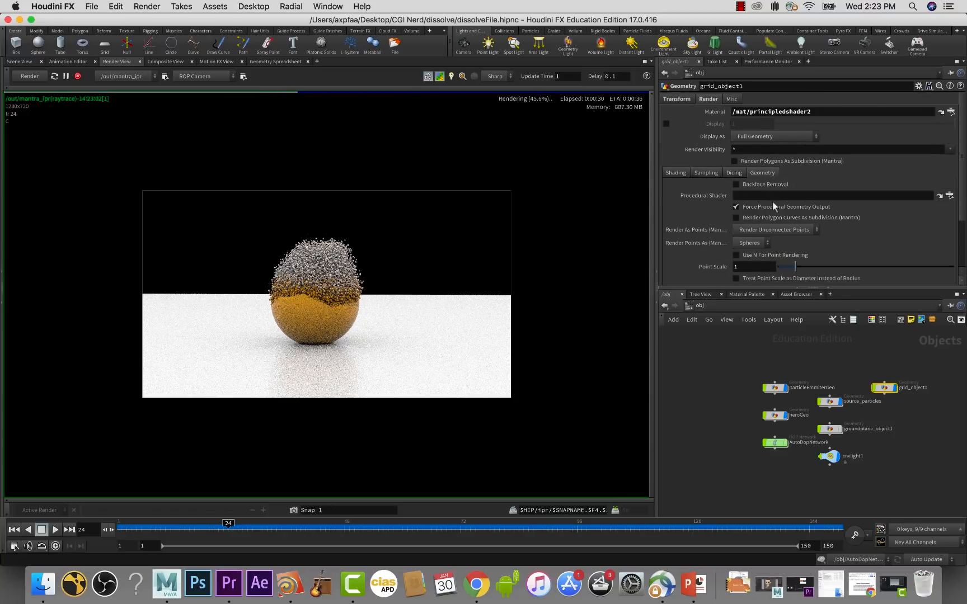
{"action": "scroll", "coordinate": [779, 223], "scroll_direction": "down", "scroll_amount": 1}
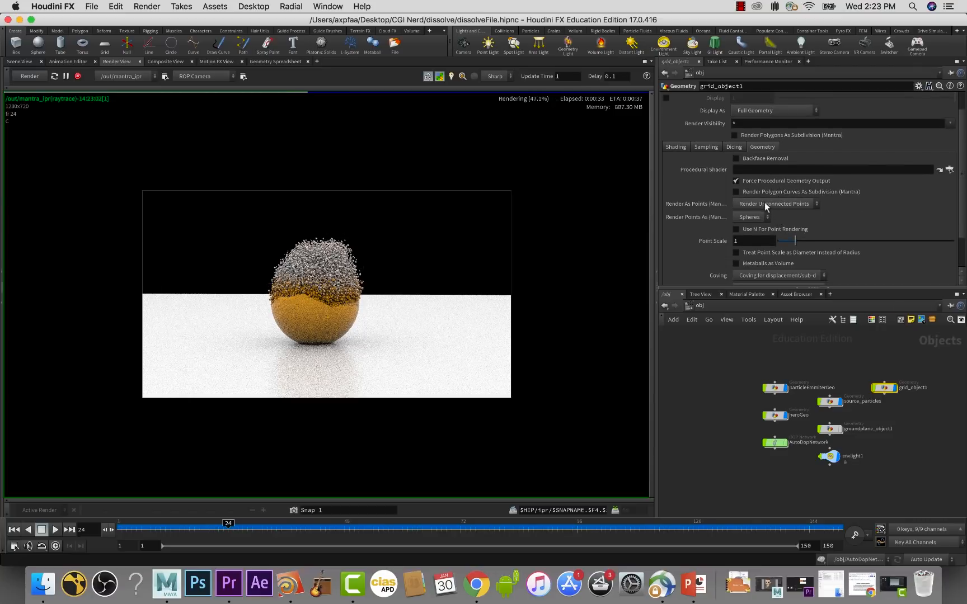
{"action": "scroll", "coordinate": [764, 202], "scroll_direction": "down", "scroll_amount": 1}
{"action": "scroll", "coordinate": [775, 224], "scroll_direction": "down", "scroll_amount": 1}
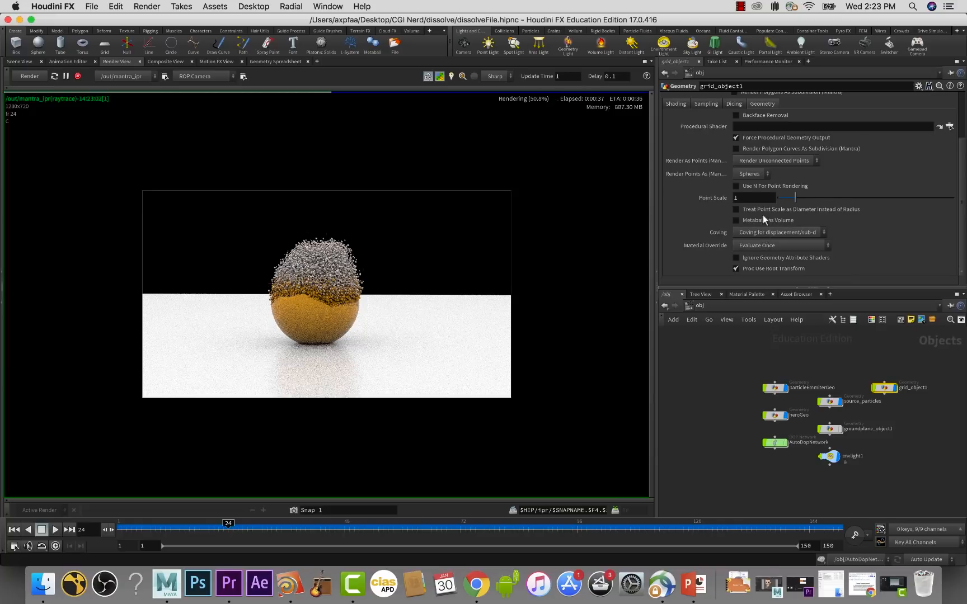
{"action": "scroll", "coordinate": [764, 220], "scroll_direction": "up", "scroll_amount": 3}
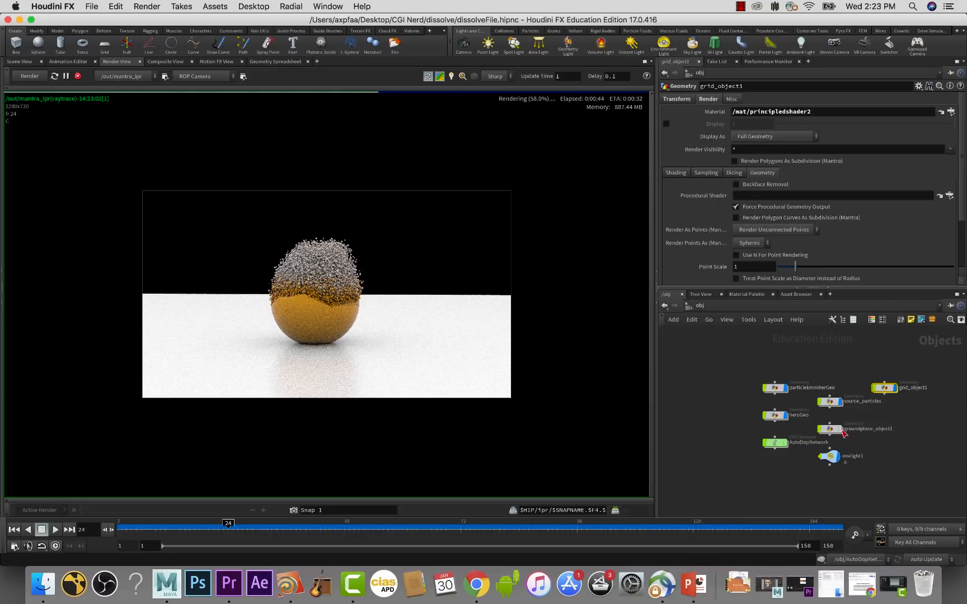
- Enable Render Light Geometry on the environment light, let the render refresh, and stop it
{"action": "left_click", "coordinate": [829, 457]}
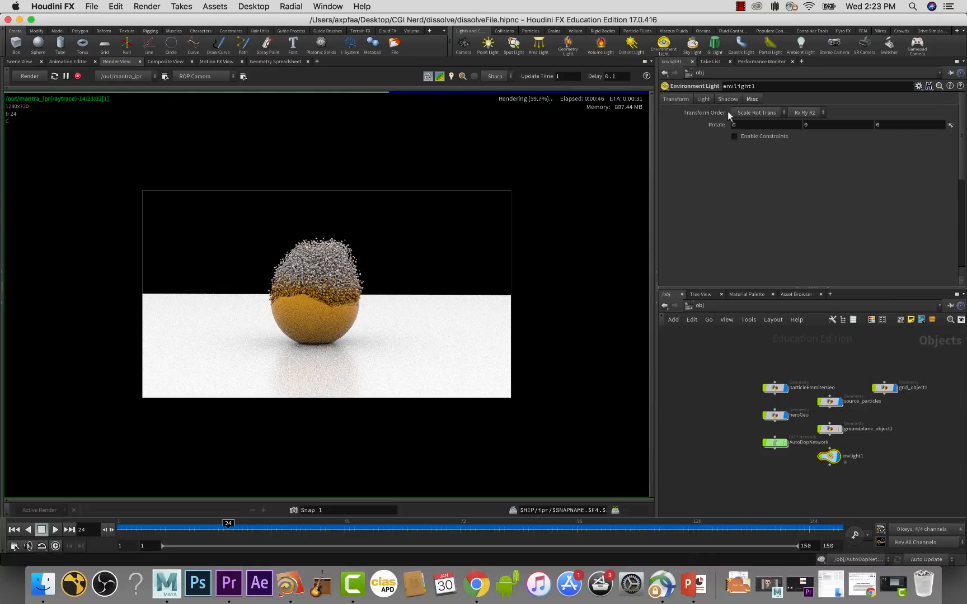
{"action": "left_click", "coordinate": [703, 98]}
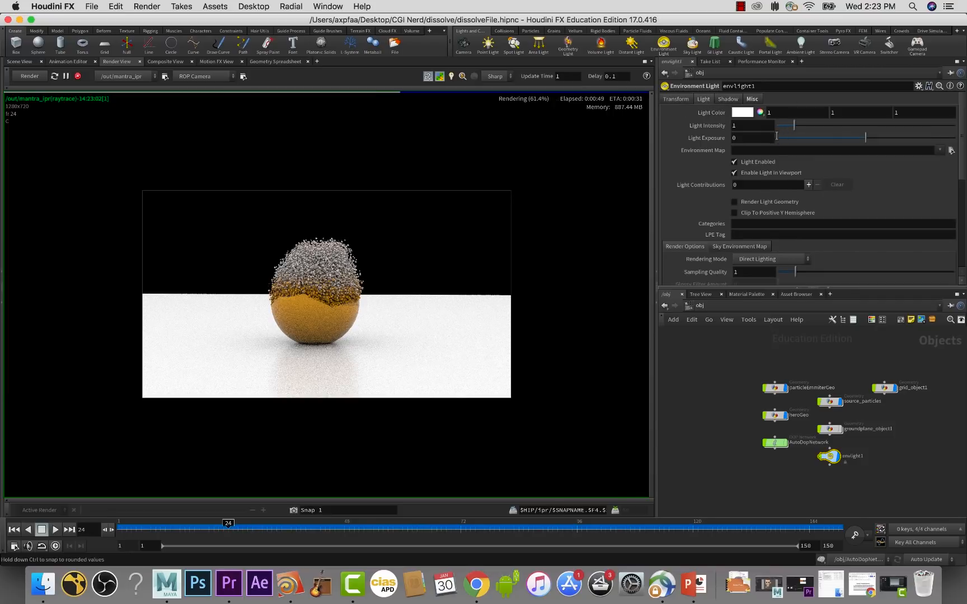
{"action": "scroll", "coordinate": [776, 137], "scroll_direction": "down", "scroll_amount": 2}
{"action": "scroll", "coordinate": [769, 183], "scroll_direction": "down", "scroll_amount": 1}
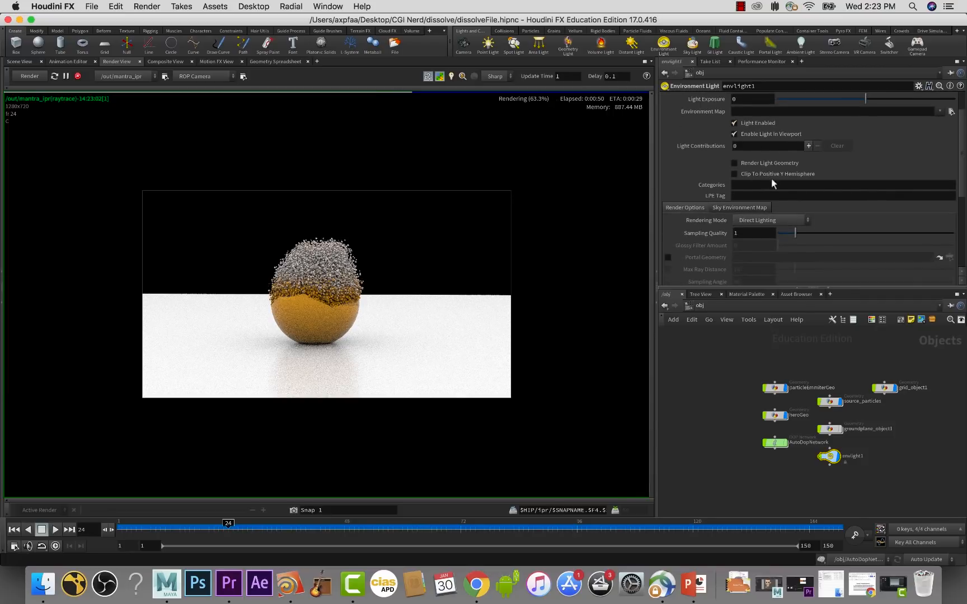
{"action": "left_click", "coordinate": [784, 162]}
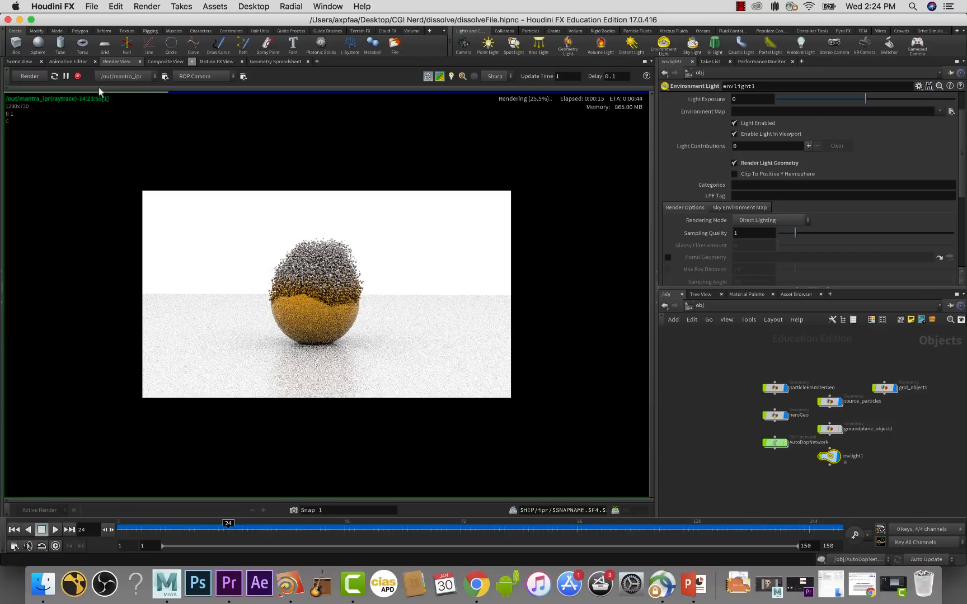
{"action": "left_click", "coordinate": [78, 75]}
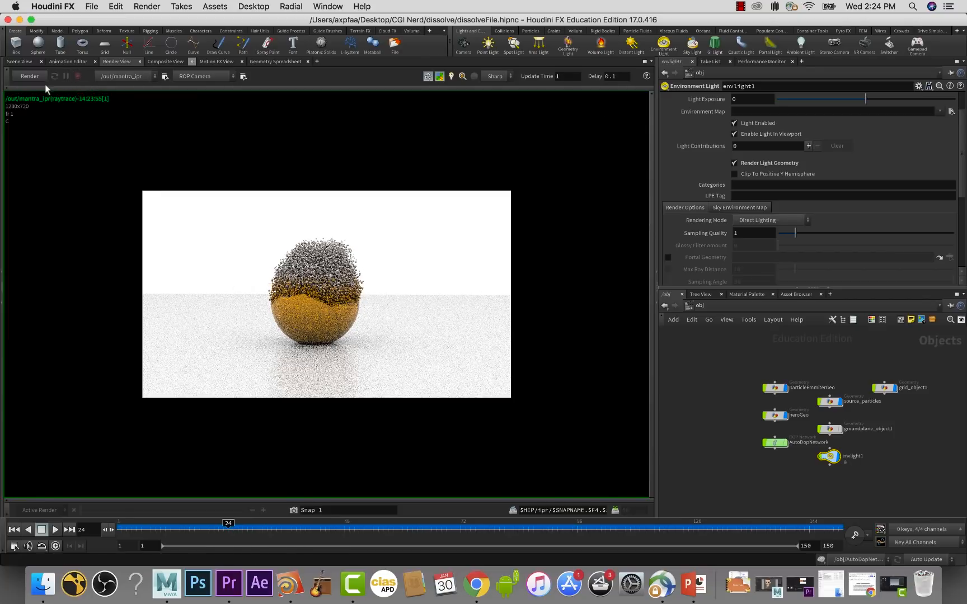
- Create a new camera from the current perspective in the scene view
{"action": "left_click", "coordinate": [22, 61]}
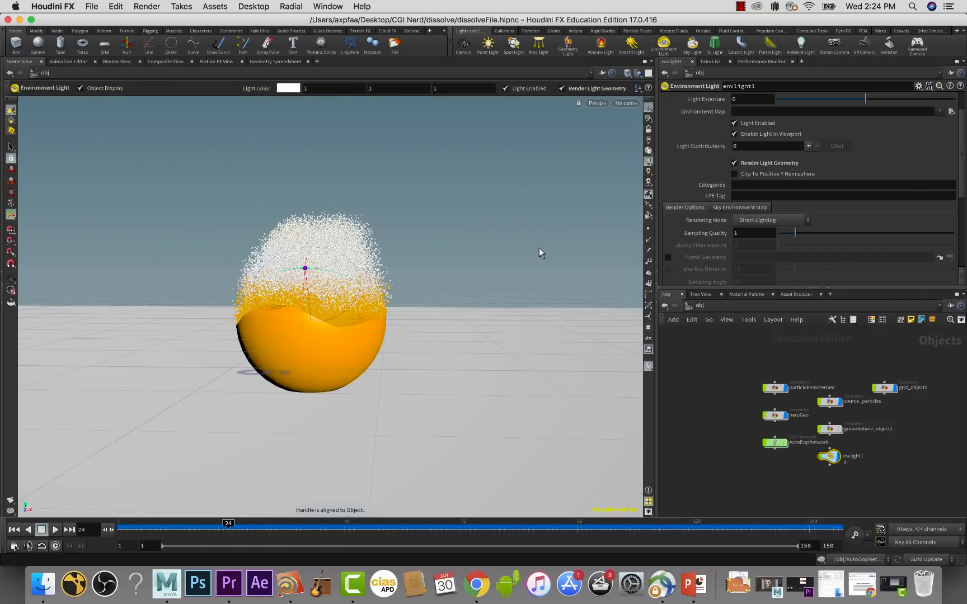
{"action": "left_click", "coordinate": [625, 103]}
{"action": "left_click", "coordinate": [630, 135]}
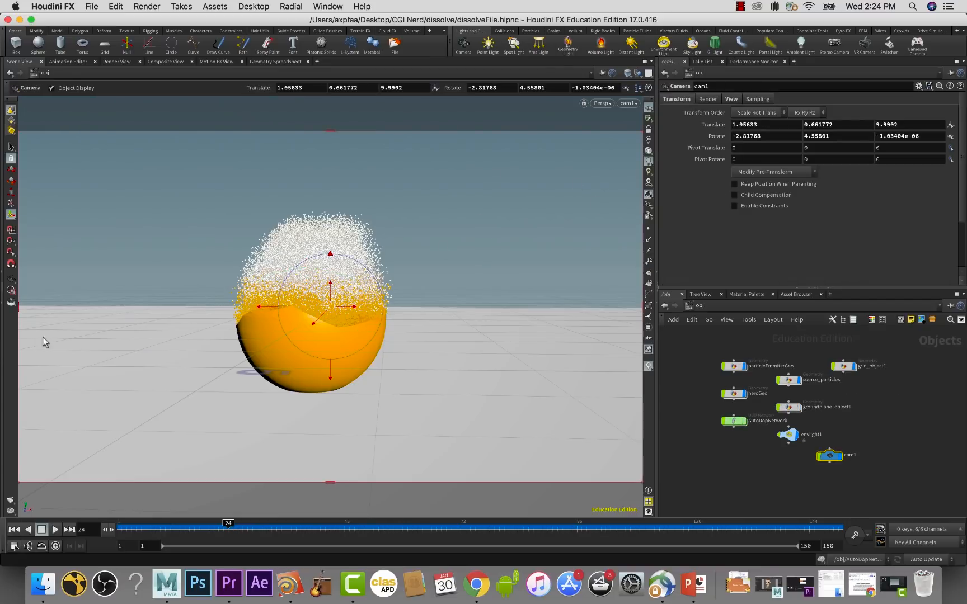
- Set the new camera's resolution to HDTV 1080 (1920 x 1080) and its focal length to 28 mm
{"action": "left_click", "coordinate": [709, 99]}
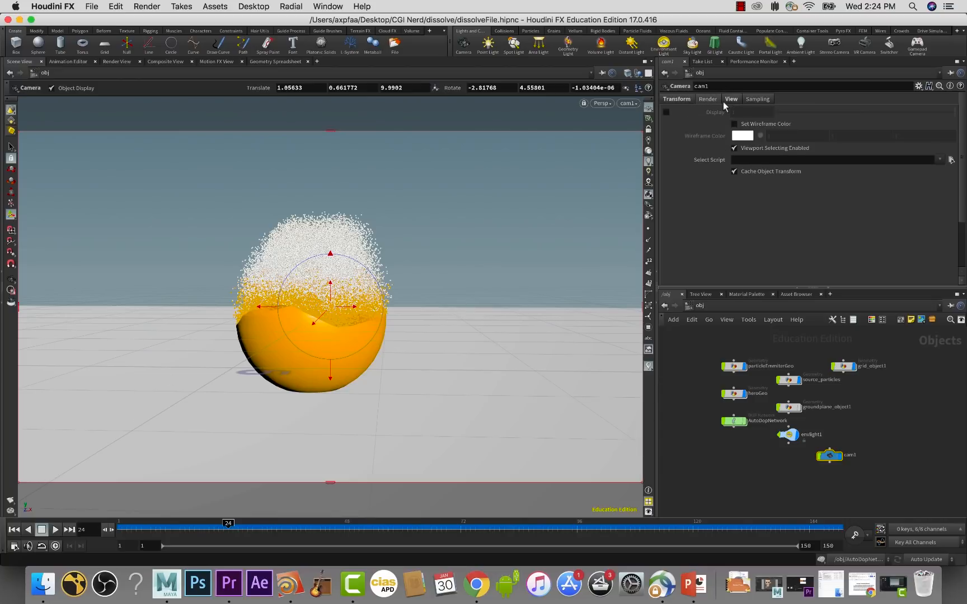
{"action": "left_click", "coordinate": [727, 99]}
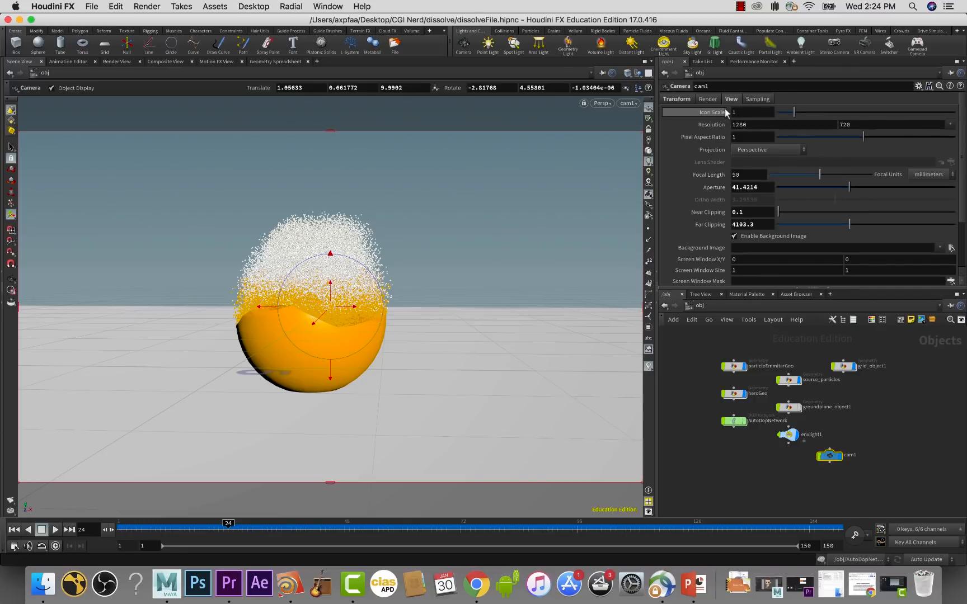
{"action": "left_click", "coordinate": [707, 100]}
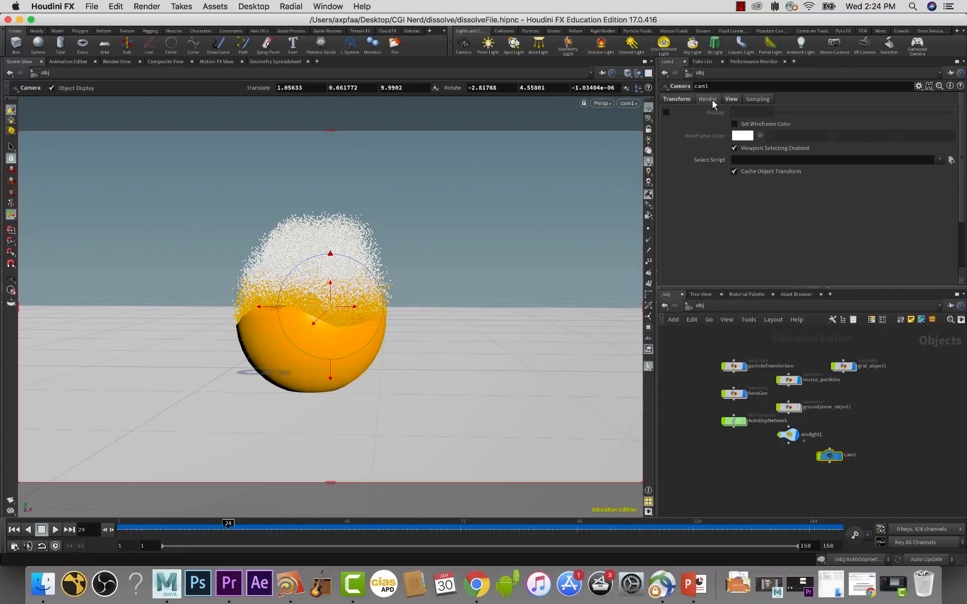
{"action": "left_click", "coordinate": [730, 99]}
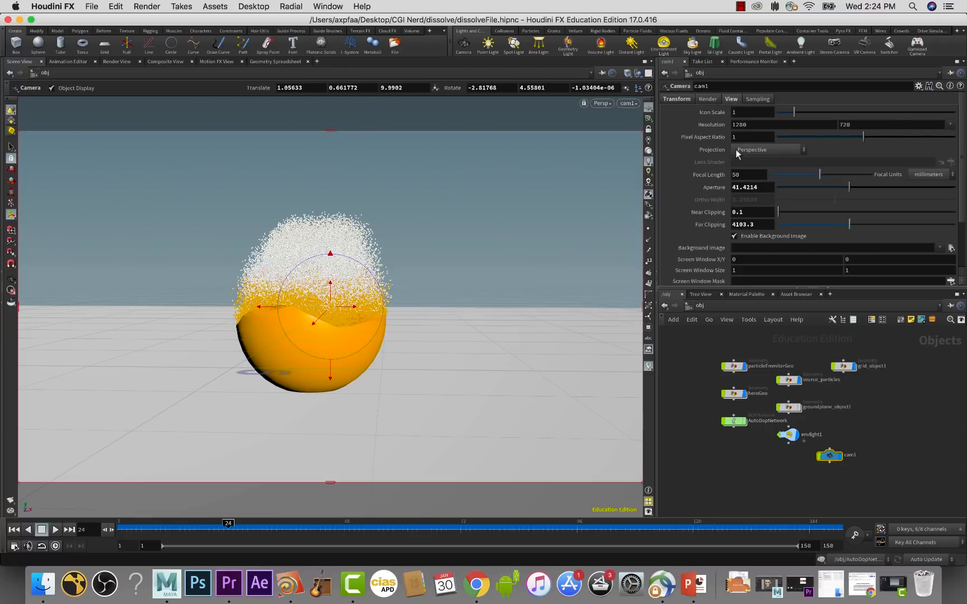
{"action": "scroll", "coordinate": [735, 149], "scroll_direction": "down", "scroll_amount": 4}
{"action": "scroll", "coordinate": [735, 149], "scroll_direction": "down", "scroll_amount": 2}
{"action": "scroll", "coordinate": [733, 134], "scroll_direction": "up", "scroll_amount": 5}
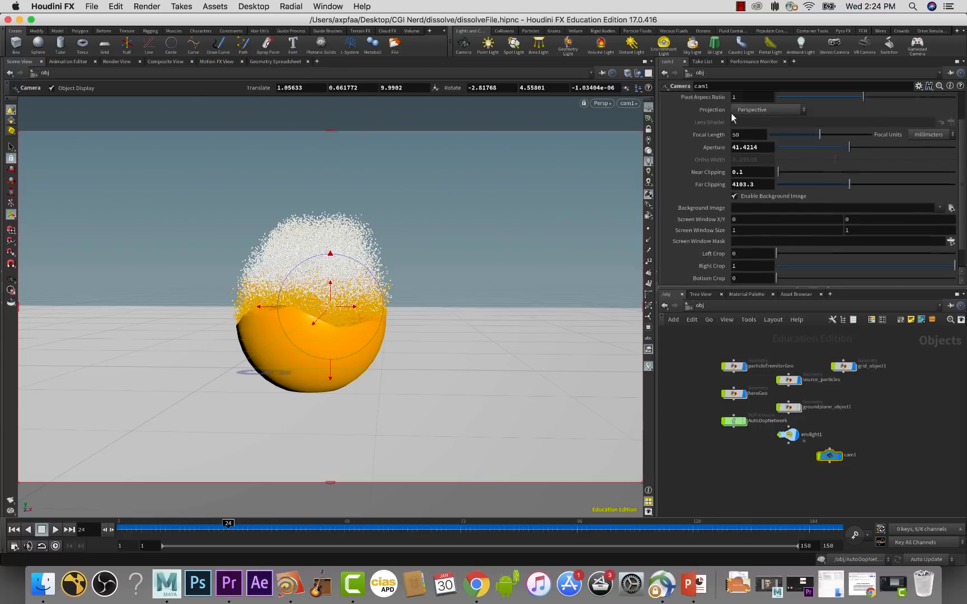
{"action": "left_click", "coordinate": [951, 124]}
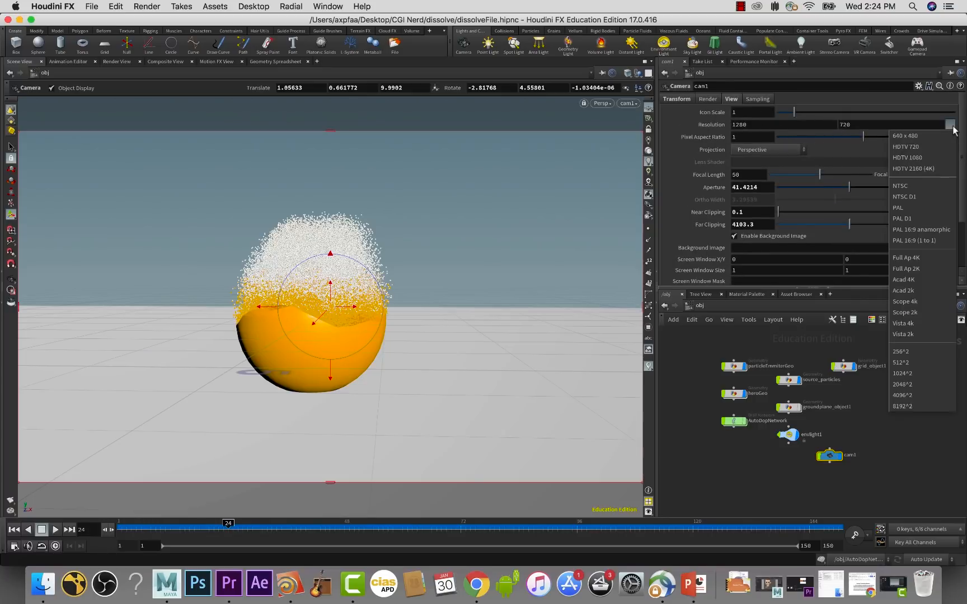
{"action": "left_click", "coordinate": [927, 156]}
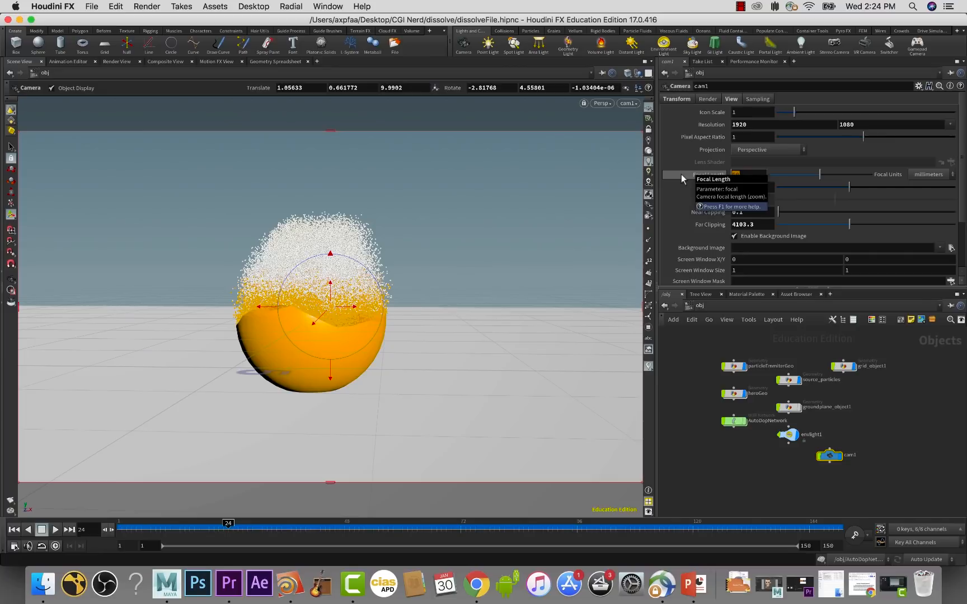
{"action": "type", "text": "28"}
{"action": "key", "text": "Return"}
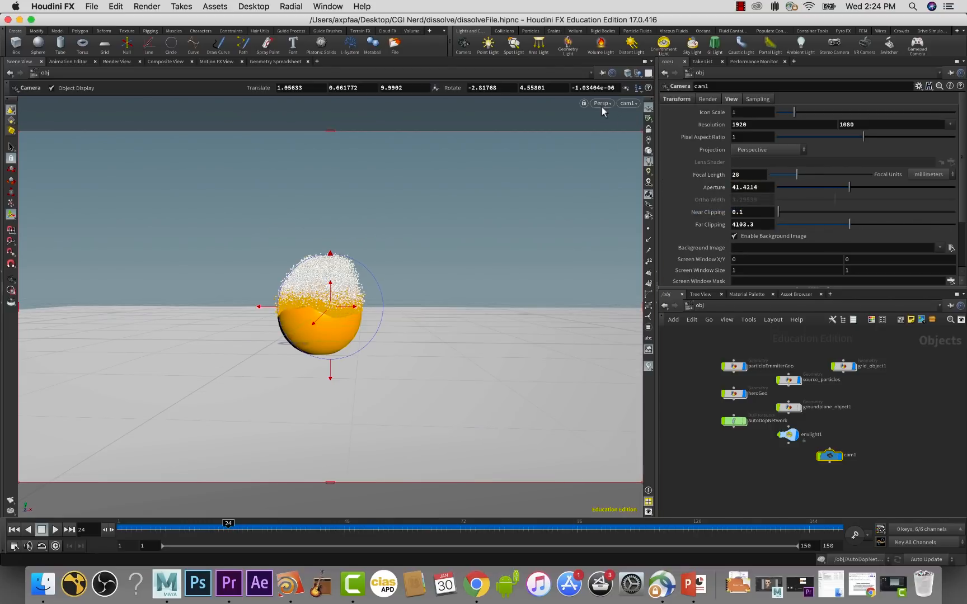
- Lock the camera to the view and reframe it closer and lower on the sphere, at about 0.58, 0.08, 6.57
{"action": "left_click", "coordinate": [648, 131]}
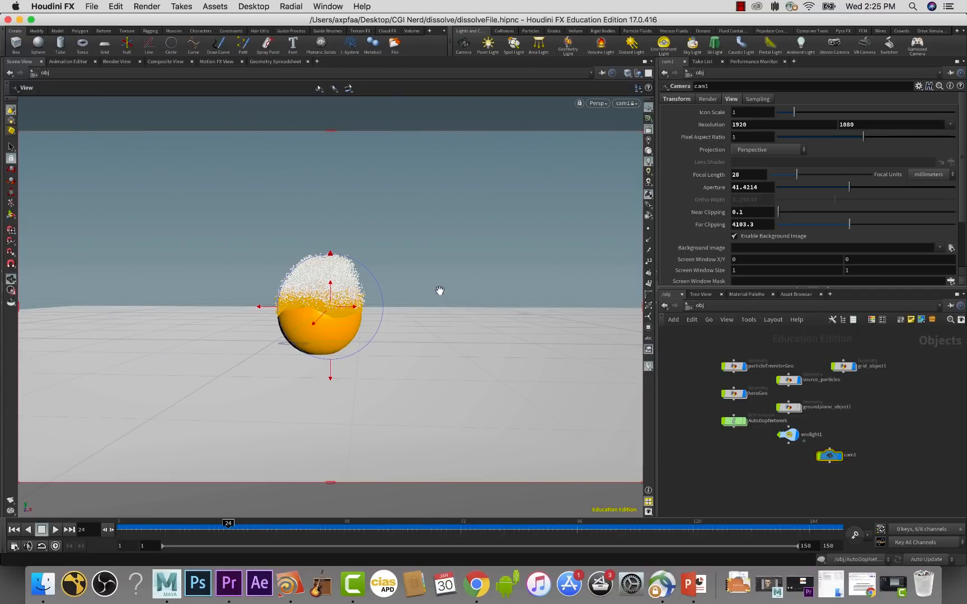
{"action": "right_click_drag", "start_coordinate": [442, 293], "coordinate": [568, 306], "text": "alt"}
{"action": "left_click_drag", "start_coordinate": [388, 295], "coordinate": [561, 293], "text": "alt"}
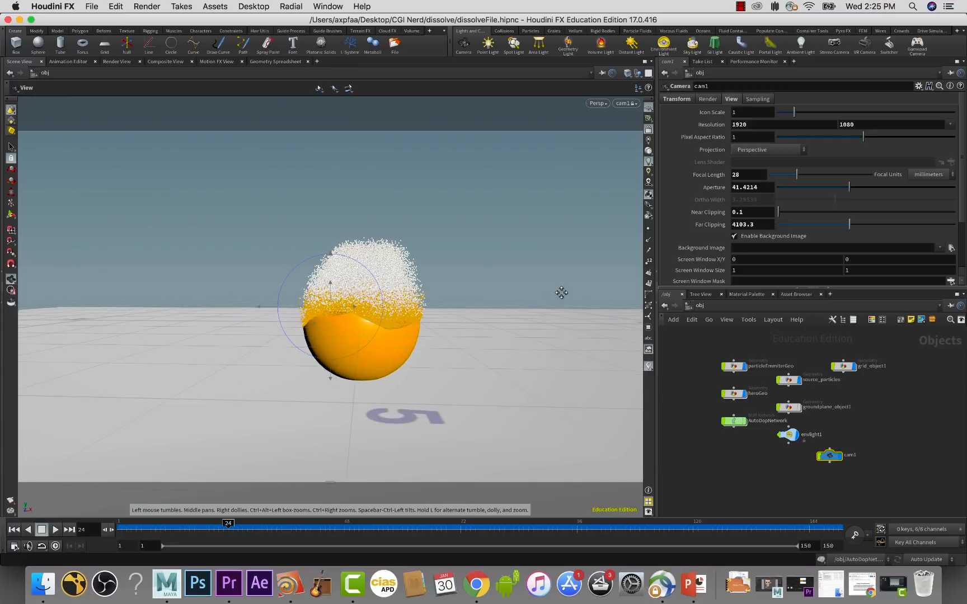
{"action": "right_click_drag", "start_coordinate": [525, 293], "coordinate": [667, 360], "text": "alt"}
{"action": "middle_click_drag", "start_coordinate": [418, 336], "coordinate": [437, 304], "text": "alt"}
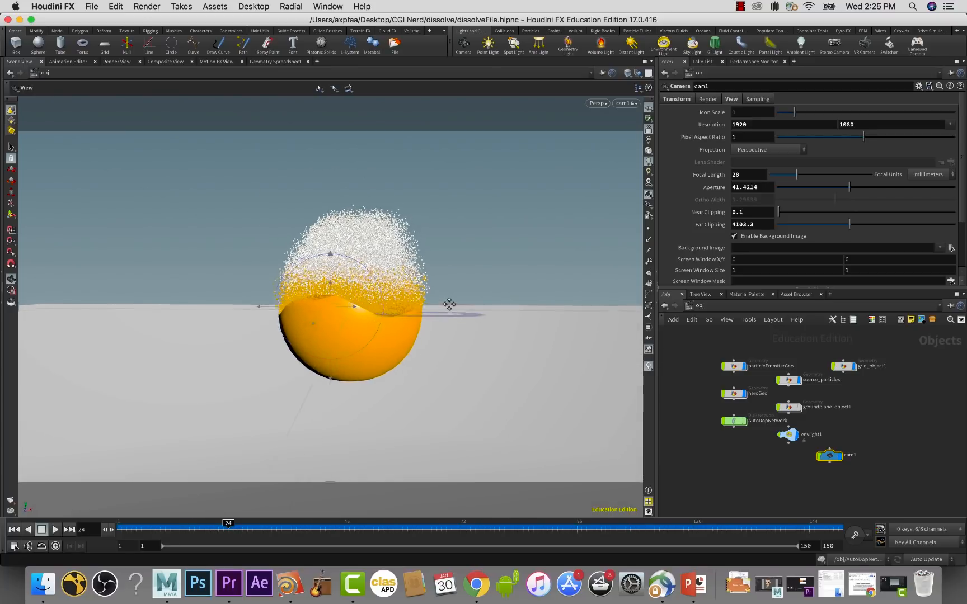
{"action": "right_click_drag", "start_coordinate": [437, 304], "coordinate": [454, 308], "text": "alt"}
{"action": "middle_click_drag", "start_coordinate": [453, 307], "coordinate": [463, 325], "text": "alt"}
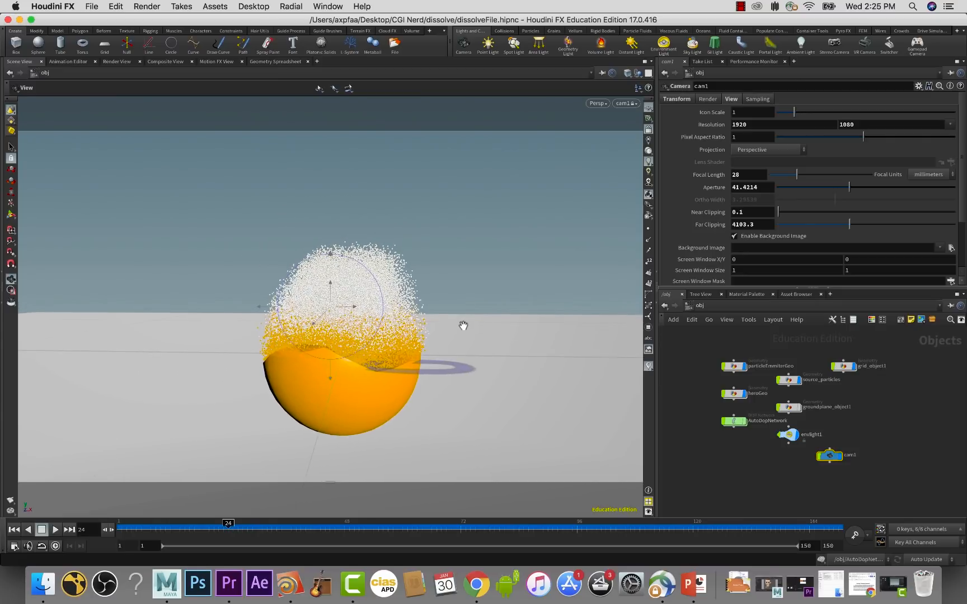
{"action": "left_click_drag", "start_coordinate": [463, 325], "coordinate": [462, 315], "text": "alt"}
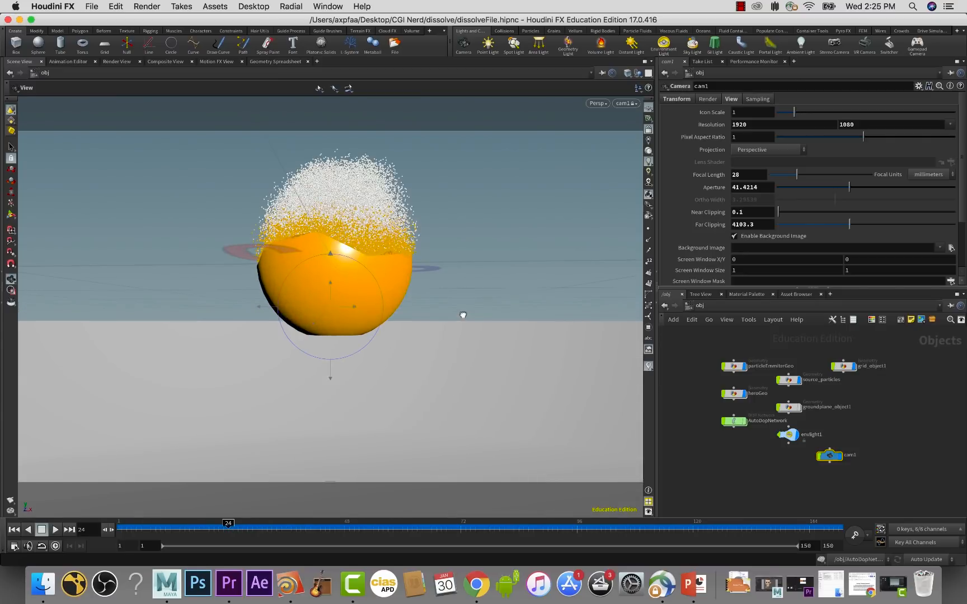
{"action": "middle_click_drag", "start_coordinate": [462, 319], "coordinate": [472, 355], "text": "alt"}
{"action": "right_click_drag", "start_coordinate": [471, 355], "coordinate": [469, 353], "text": "alt"}
{"action": "middle_click_drag", "start_coordinate": [468, 352], "coordinate": [436, 347], "text": "alt"}
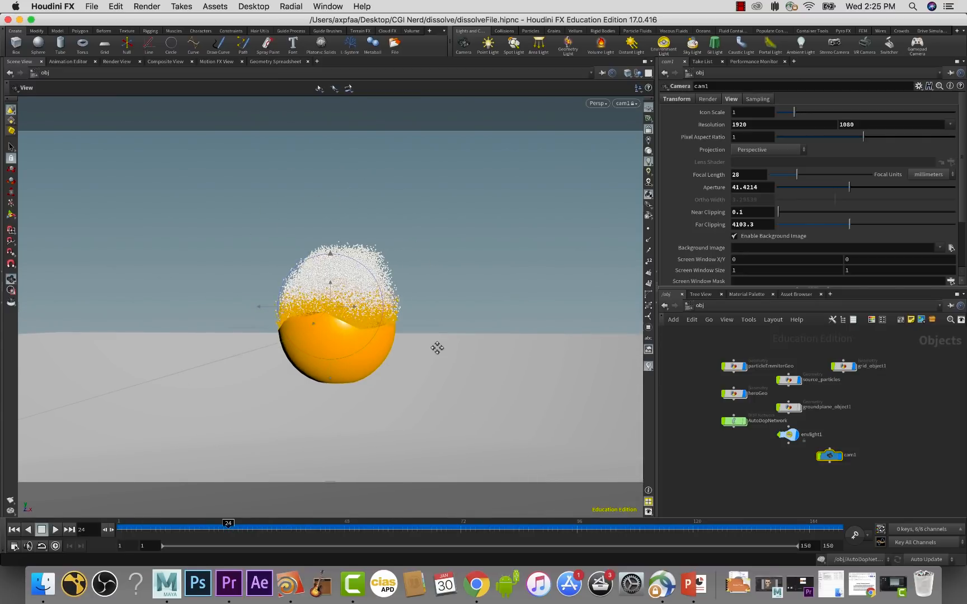
{"action": "scroll", "coordinate": [436, 346], "scroll_direction": "up", "scroll_amount": 2, "text": "alt"}
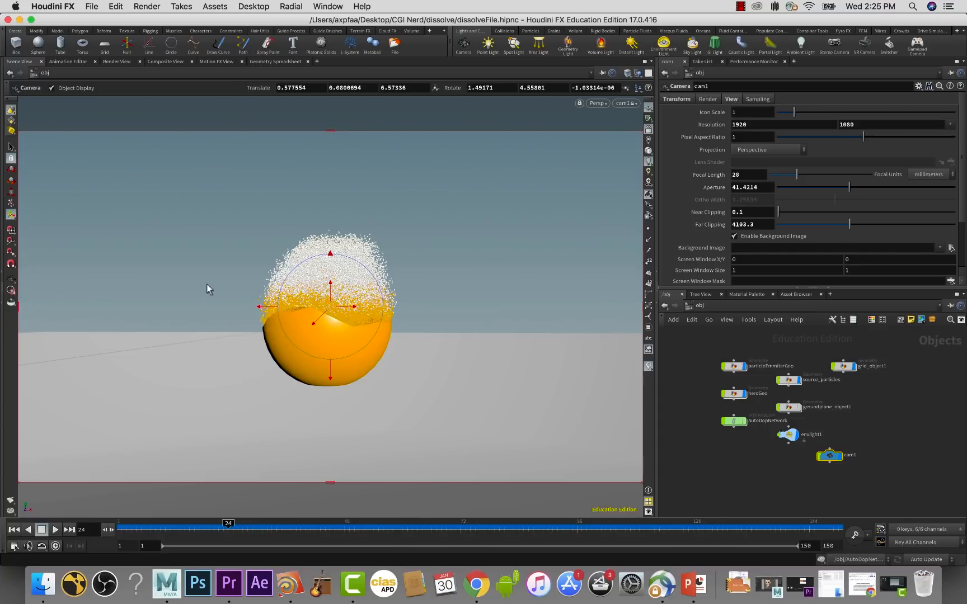
- Play the dissolve animation from frame 1 through the new camera
{"action": "left_click", "coordinate": [14, 529]}
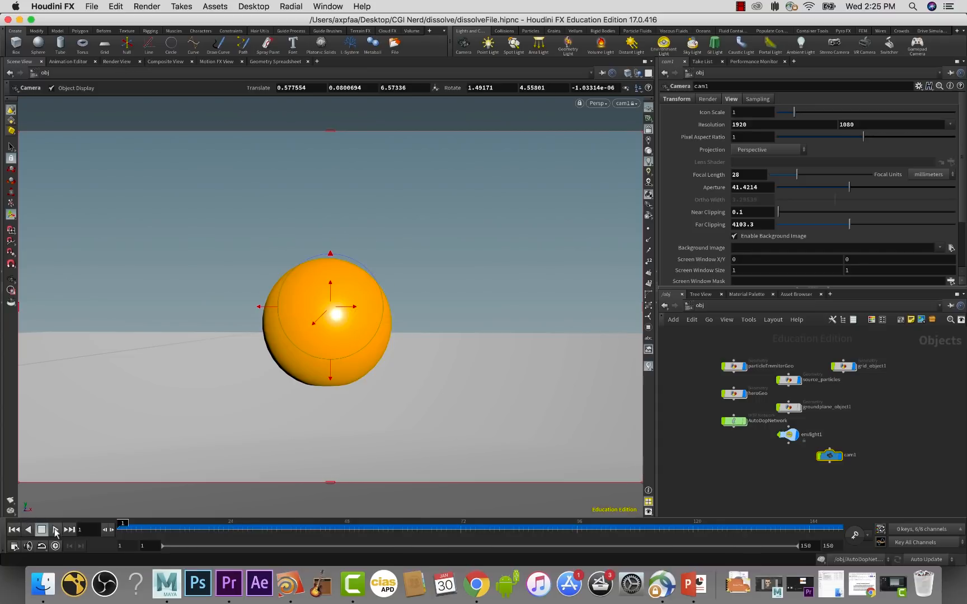
{"action": "left_click", "coordinate": [55, 530]}
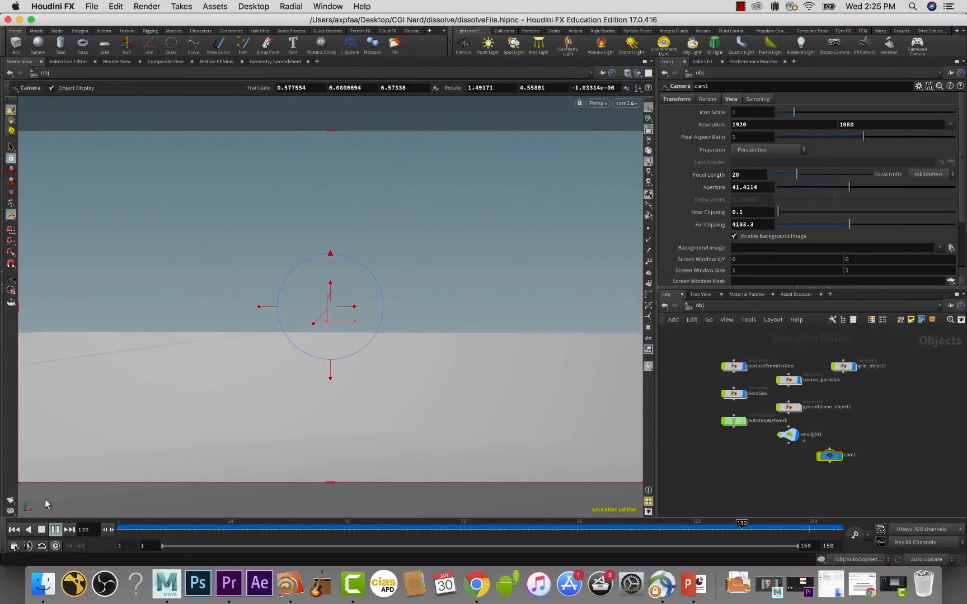
- Stop the playback and set the ground grid object's Y translation to -1
{"action": "left_click", "coordinate": [41, 530]}
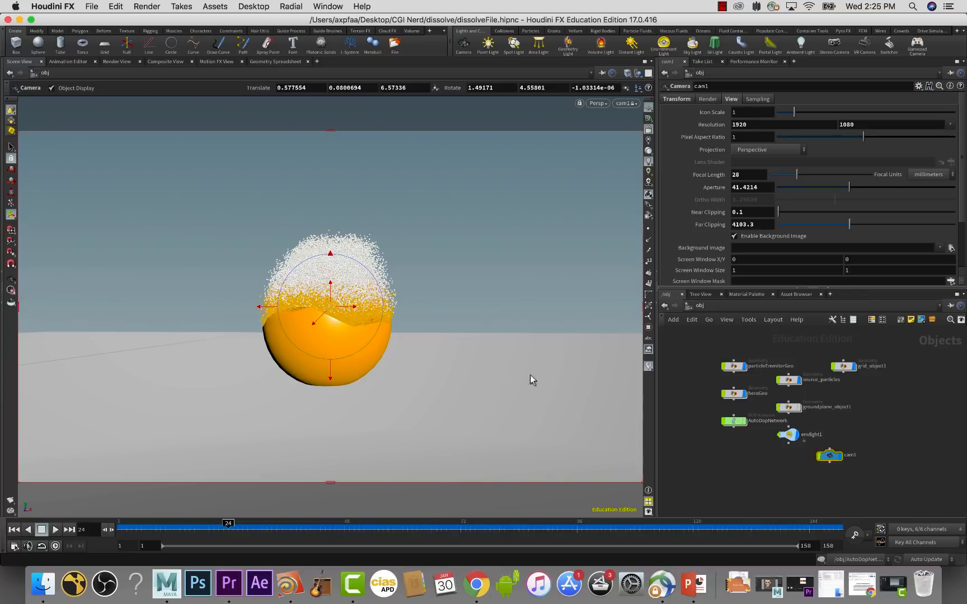
{"action": "left_click", "coordinate": [843, 366]}
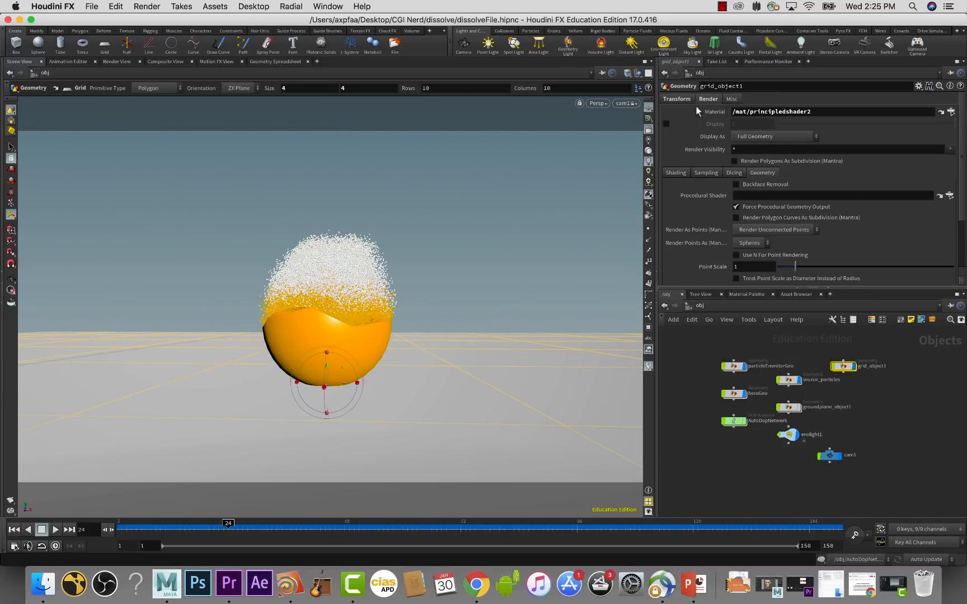
{"action": "left_click", "coordinate": [680, 99]}
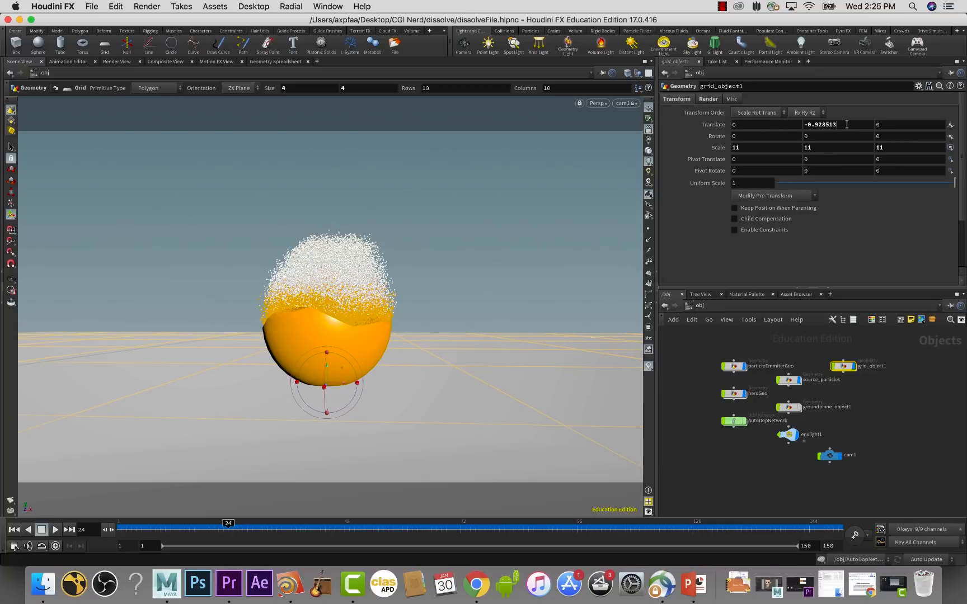
{"action": "double_click", "coordinate": [821, 125]}
{"action": "type", "text": "-1"}
{"action": "key", "text": "Return"}
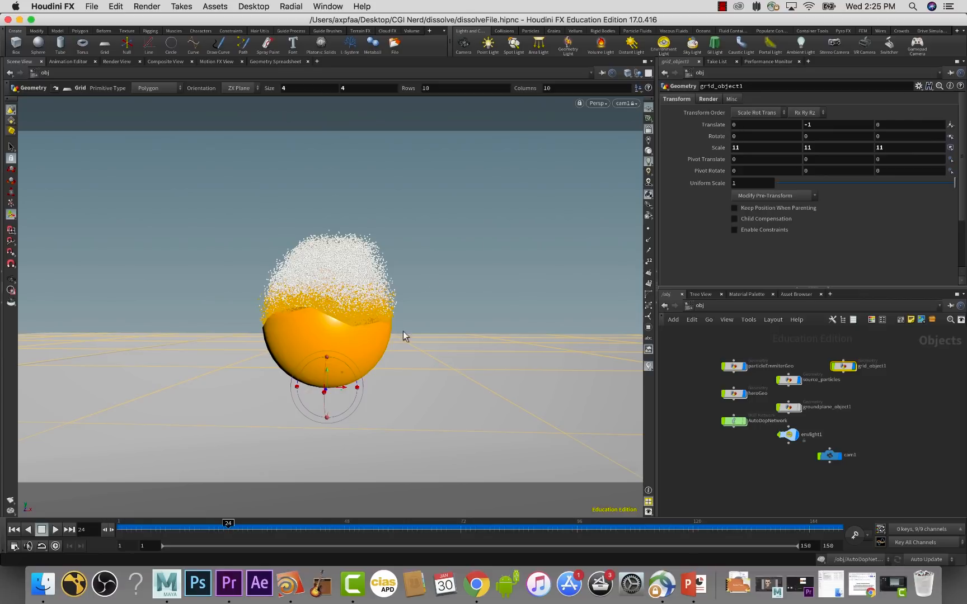
- Play the dissolve animation from frame 1 to check it against the lowered ground, and return to the first frame
{"action": "left_click", "coordinate": [14, 530]}
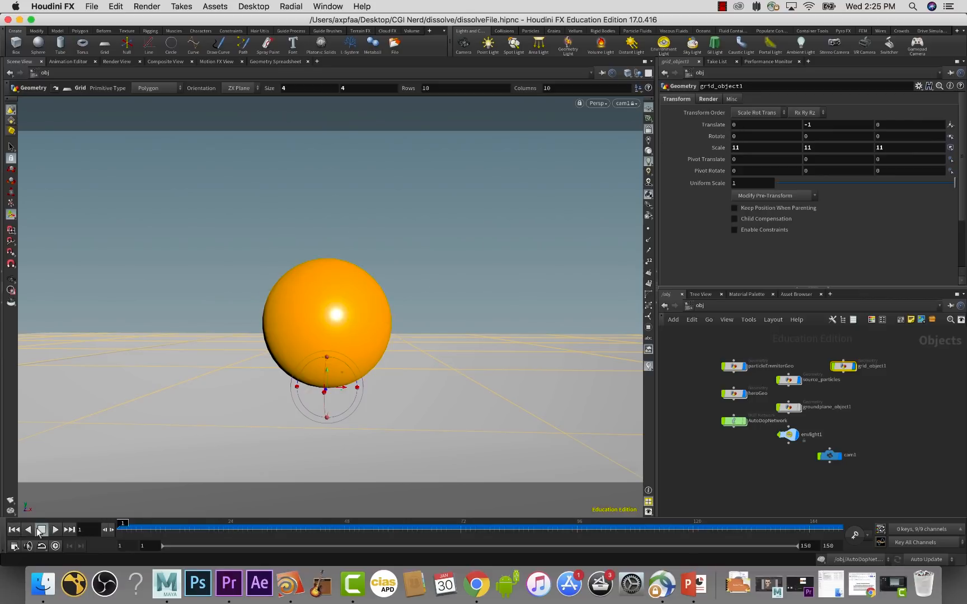
{"action": "left_click", "coordinate": [53, 530]}
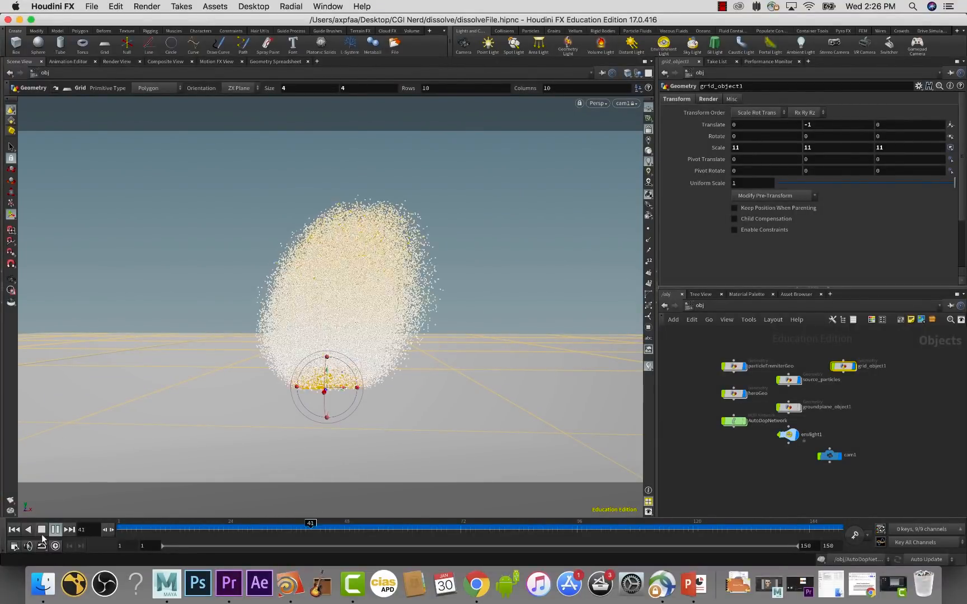
{"action": "left_click", "coordinate": [42, 530]}
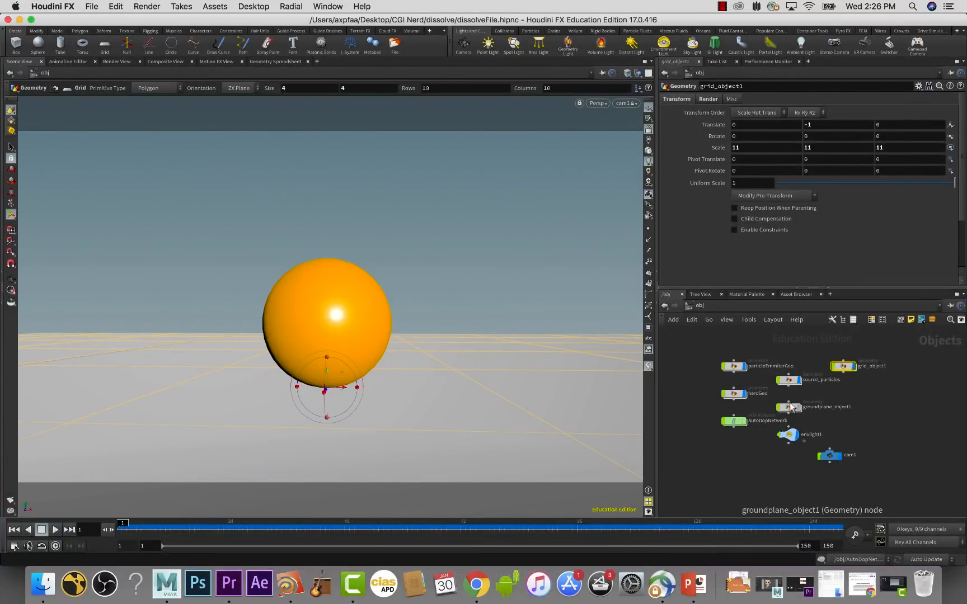
{"action": "left_click", "coordinate": [55, 529]}
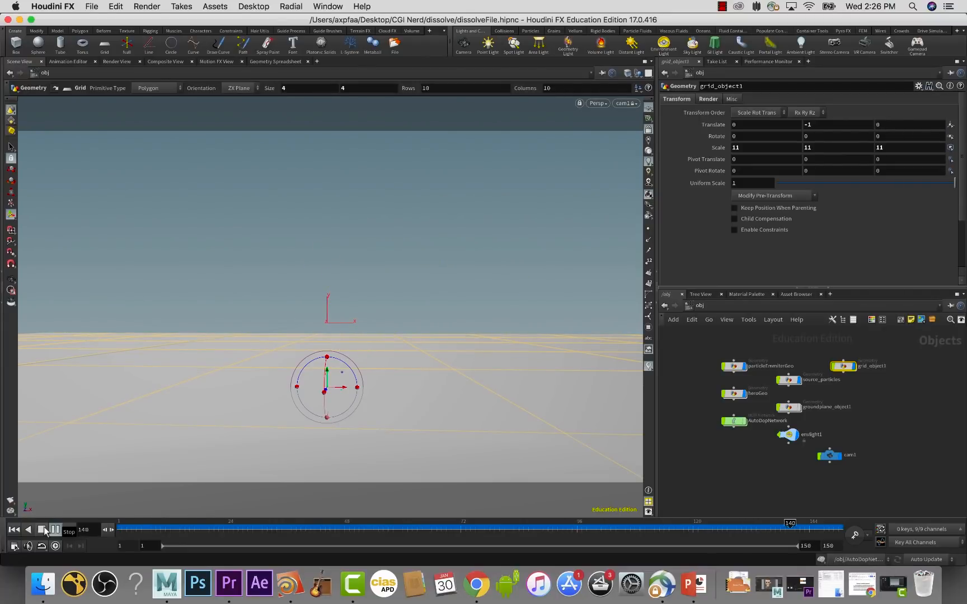
{"action": "left_click", "coordinate": [42, 530]}
{"action": "left_click", "coordinate": [14, 529]}
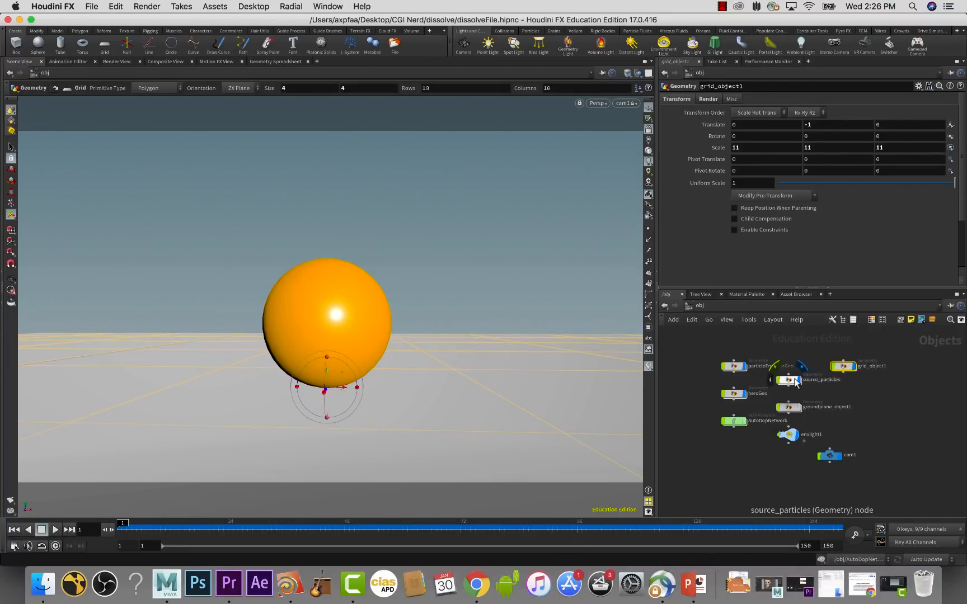
- In the output network, set the mantra_ipr node's valid frame range to Render Frame Range
{"action": "left_click", "coordinate": [710, 306]}
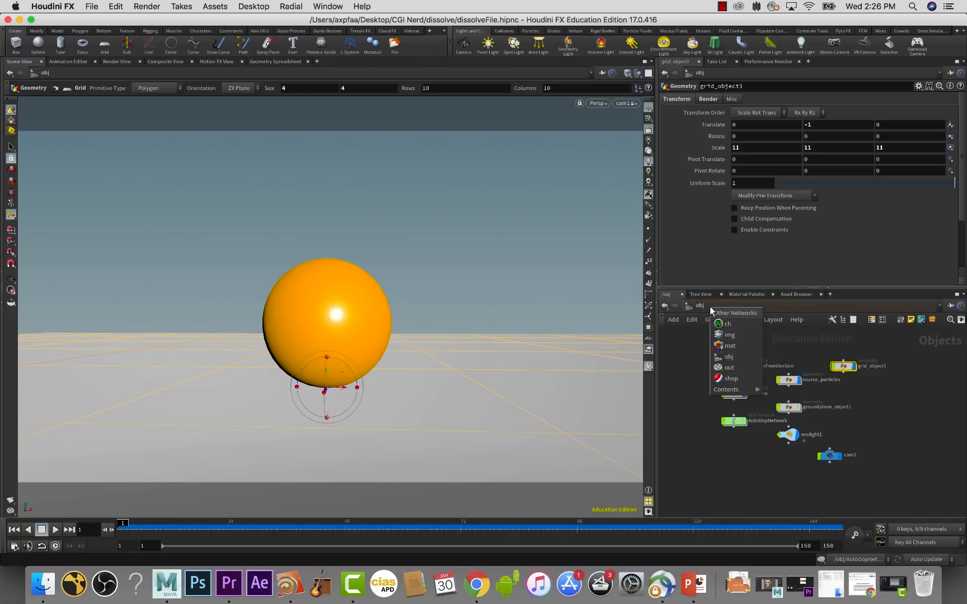
{"action": "left_click", "coordinate": [727, 375]}
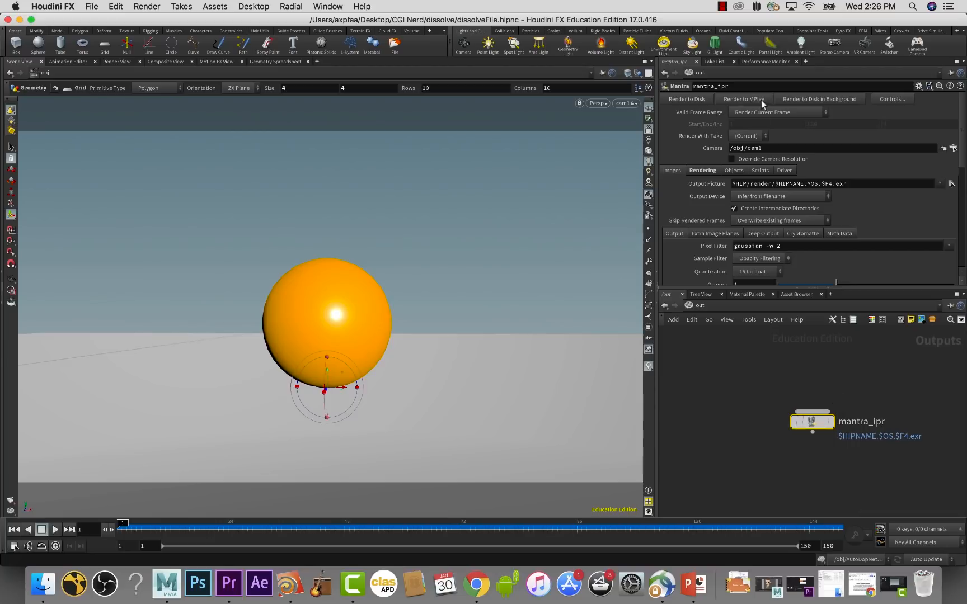
{"action": "left_click", "coordinate": [789, 112]}
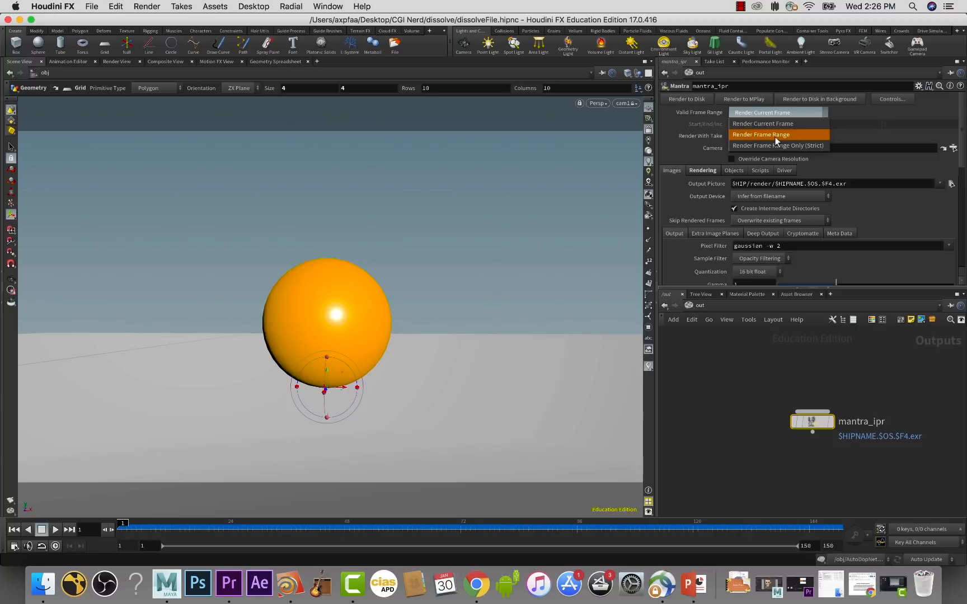
{"action": "left_click", "coordinate": [776, 135]}
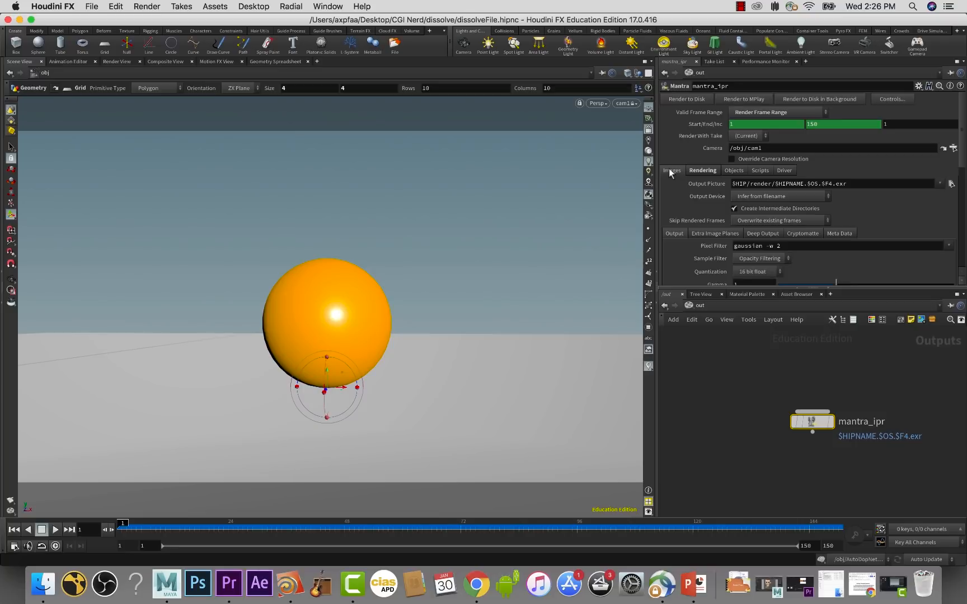
- Allow motion blur in the mantra_ipr rendering settings and set the shutter offset to -1
{"action": "scroll", "coordinate": [757, 202], "scroll_direction": "down", "scroll_amount": 1}
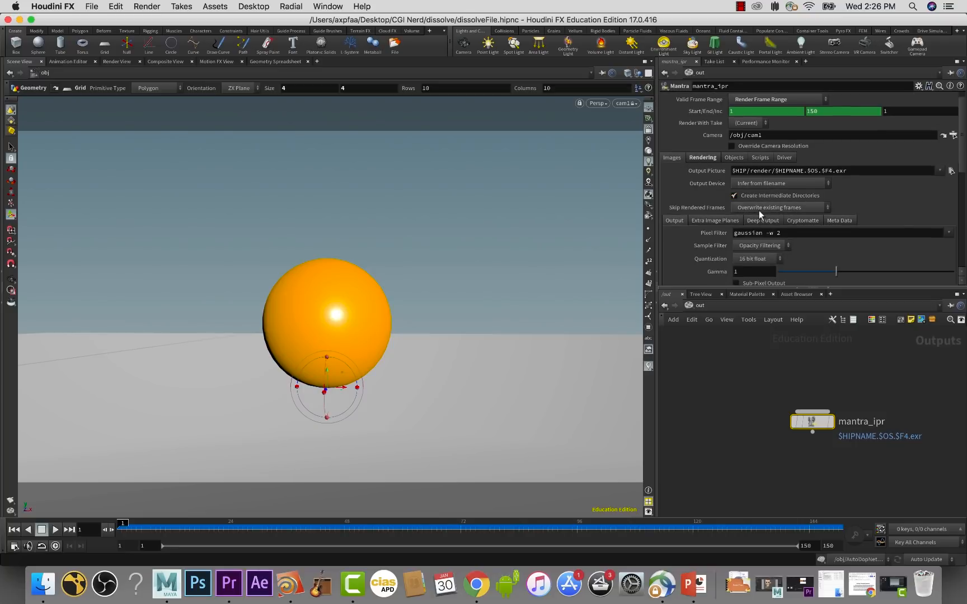
{"action": "left_click", "coordinate": [710, 159]}
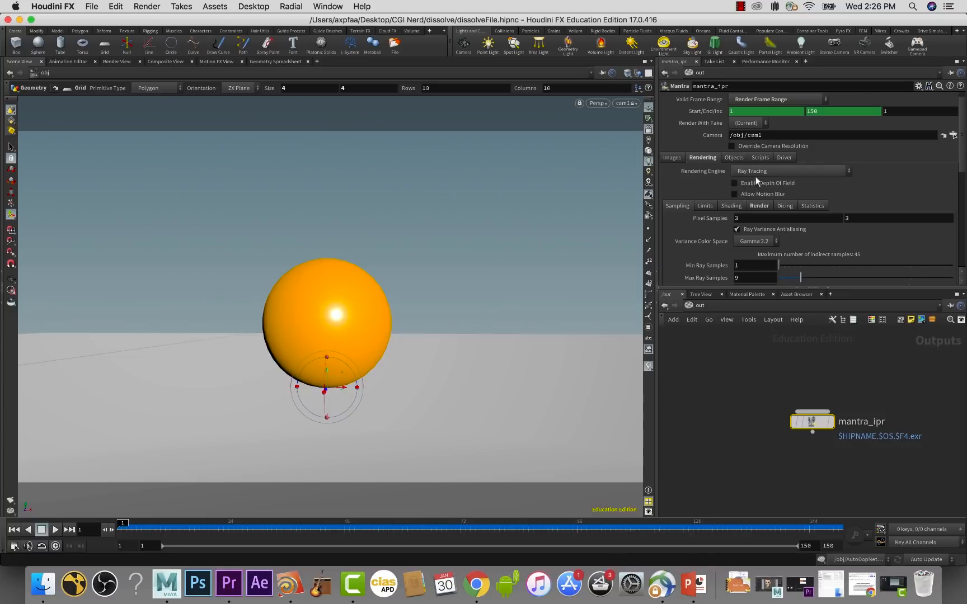
{"action": "left_click", "coordinate": [739, 195]}
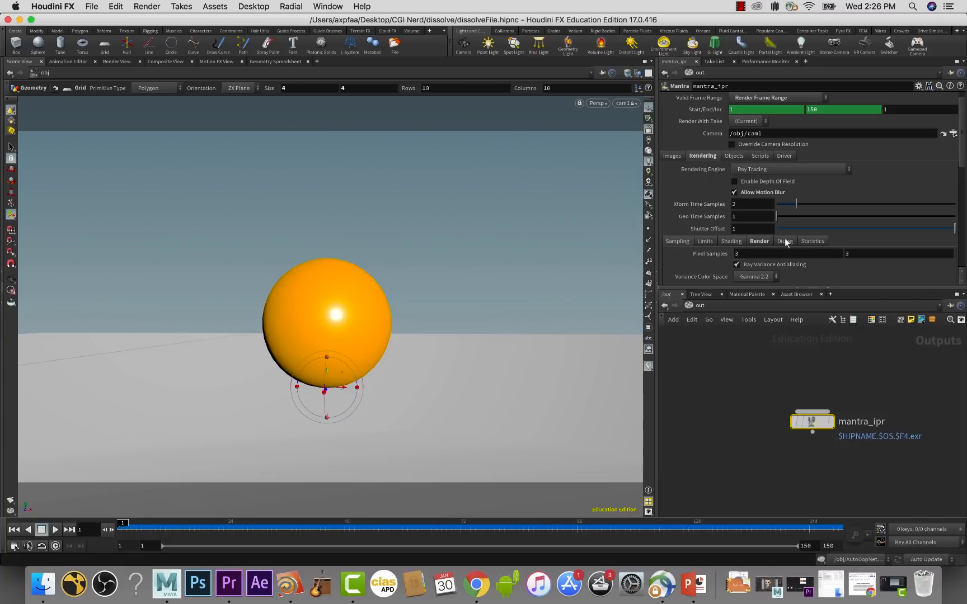
{"action": "left_click", "coordinate": [750, 229]}
{"action": "type", "text": "-1"}
{"action": "key", "text": "Return"}
- Play the dissolve animation from the start and stop it at frame 41
{"action": "left_click", "coordinate": [54, 529]}
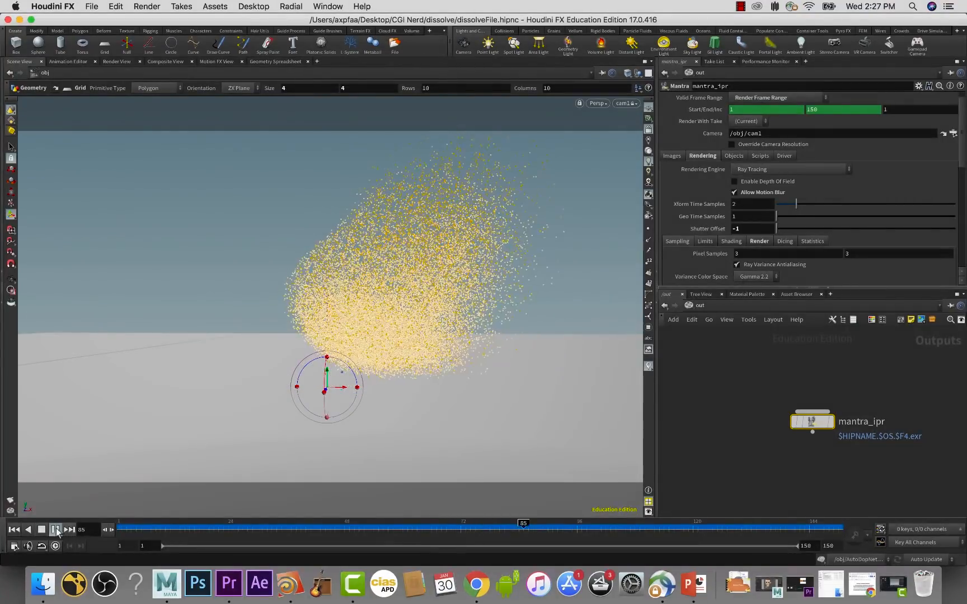
{"action": "left_click", "coordinate": [42, 529]}
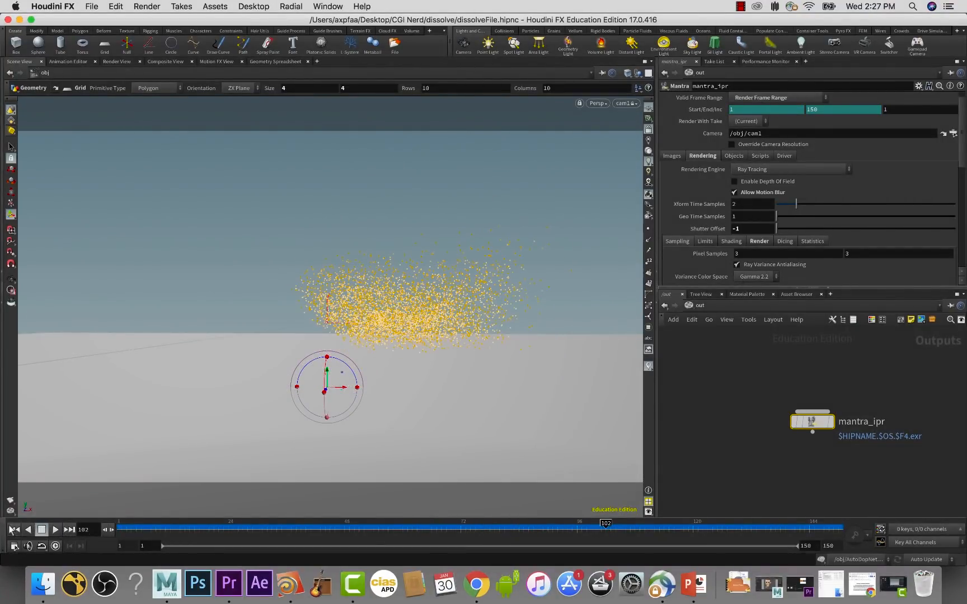
{"action": "left_click", "coordinate": [13, 529]}
{"action": "left_click", "coordinate": [56, 530]}
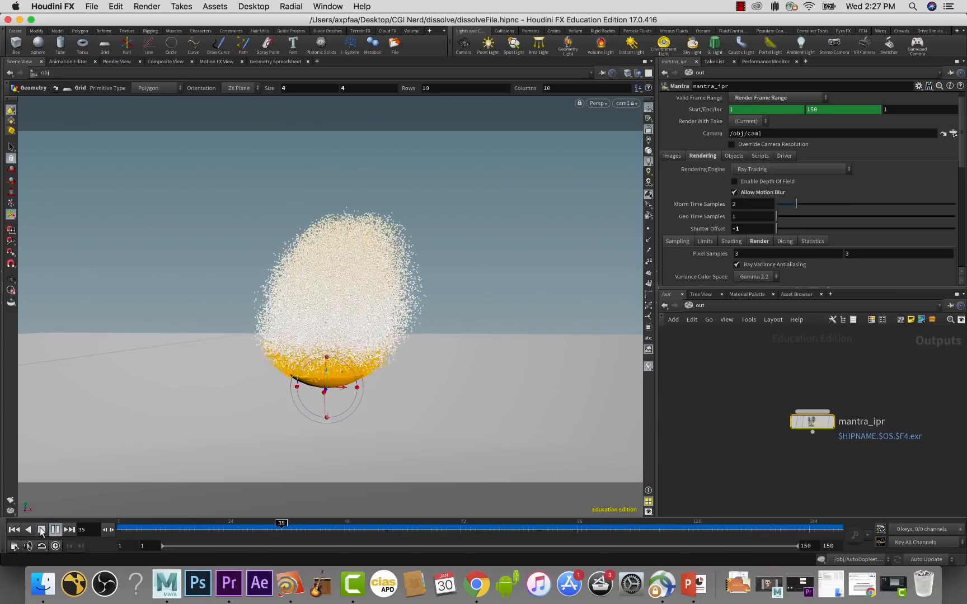
{"action": "left_click", "coordinate": [42, 529]}
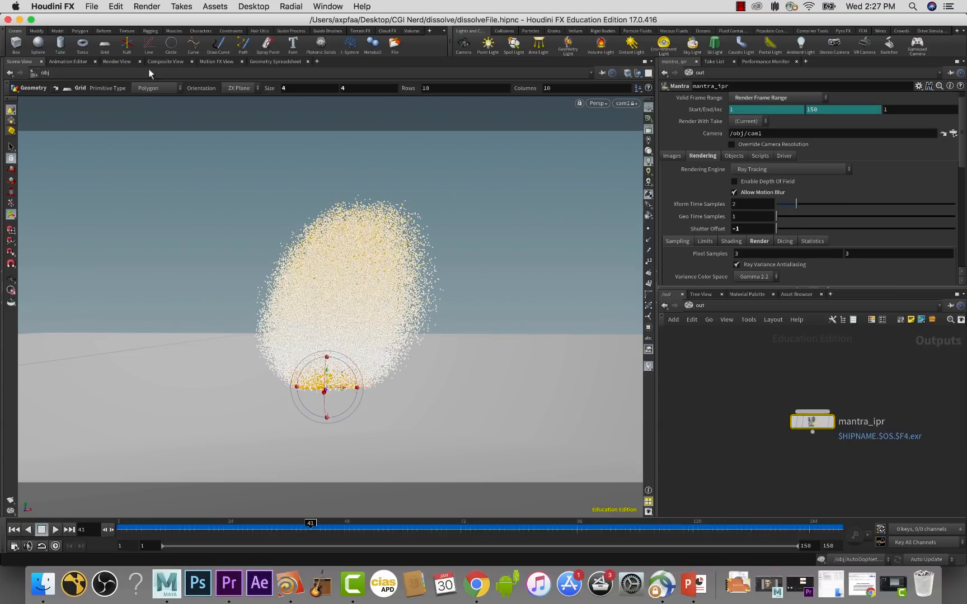
- Render frame 41 in the render view and inspect the particles up close for motion blur
{"action": "left_click", "coordinate": [121, 60]}
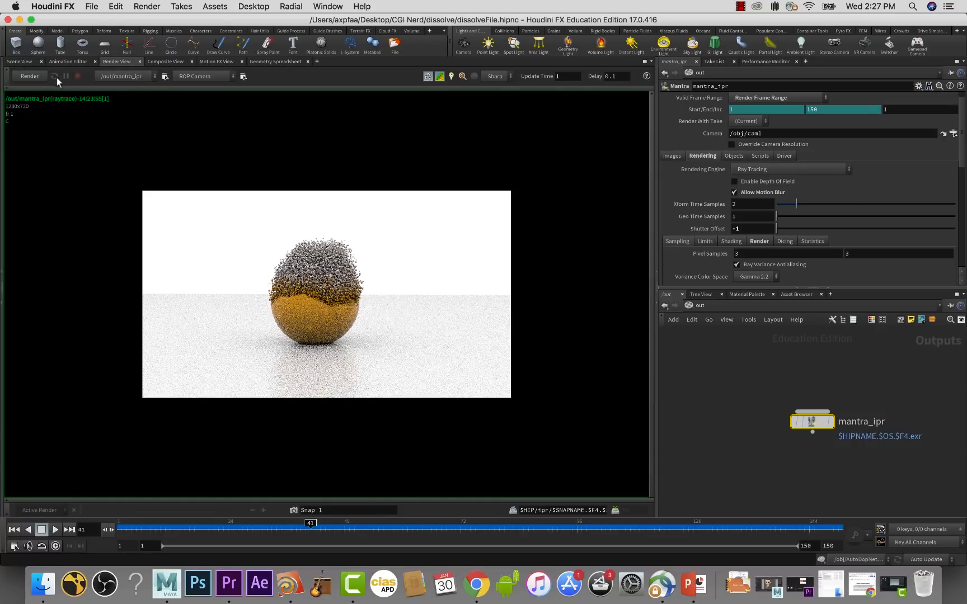
{"action": "left_click", "coordinate": [31, 76]}
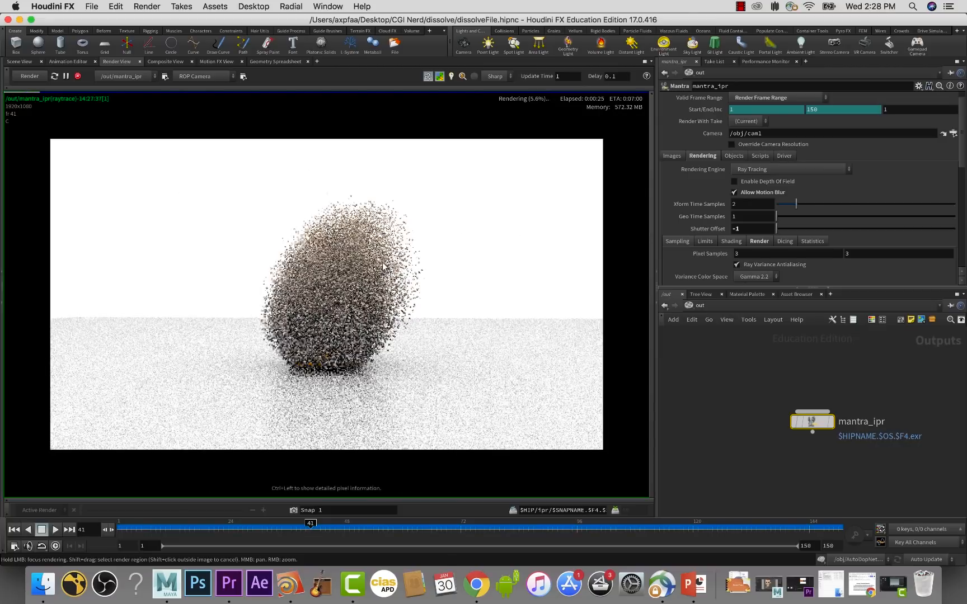
{"action": "scroll", "coordinate": [380, 225], "scroll_direction": "up", "scroll_amount": 8}
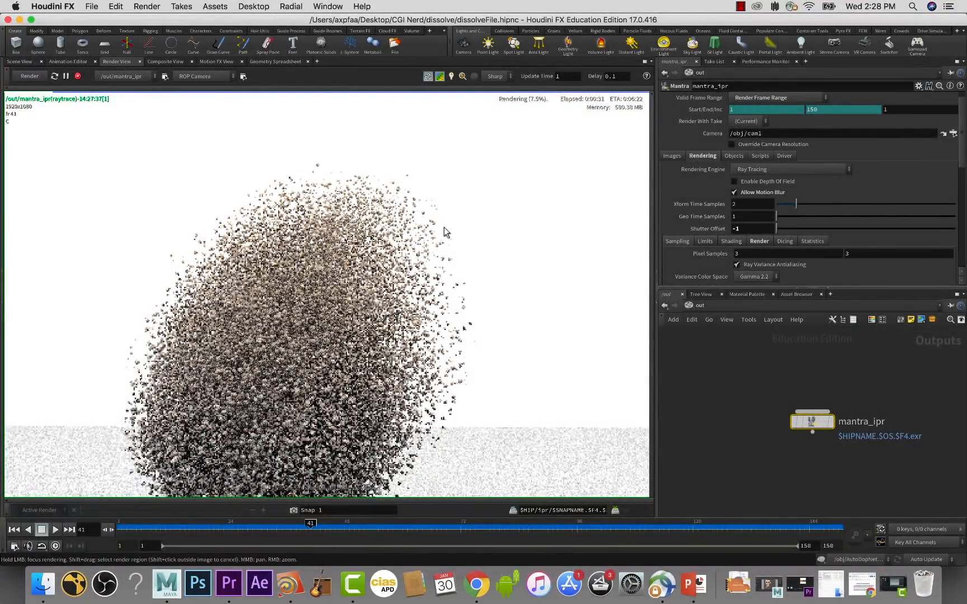
- Examine the view, shutter sampling and transform parameters of cam1 in the object network
{"action": "left_click", "coordinate": [698, 304]}
{"action": "left_click", "coordinate": [720, 355]}
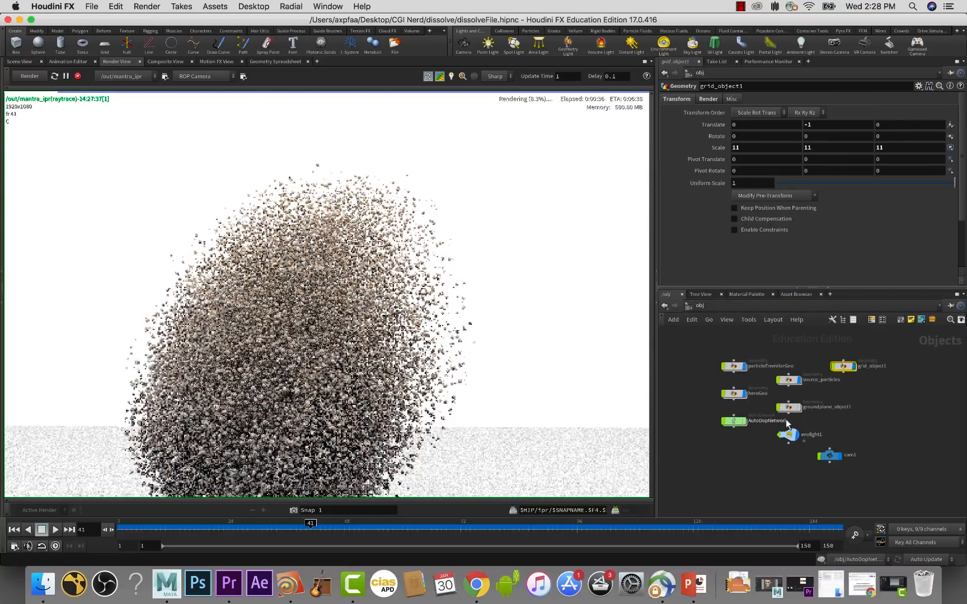
{"action": "left_click", "coordinate": [831, 455]}
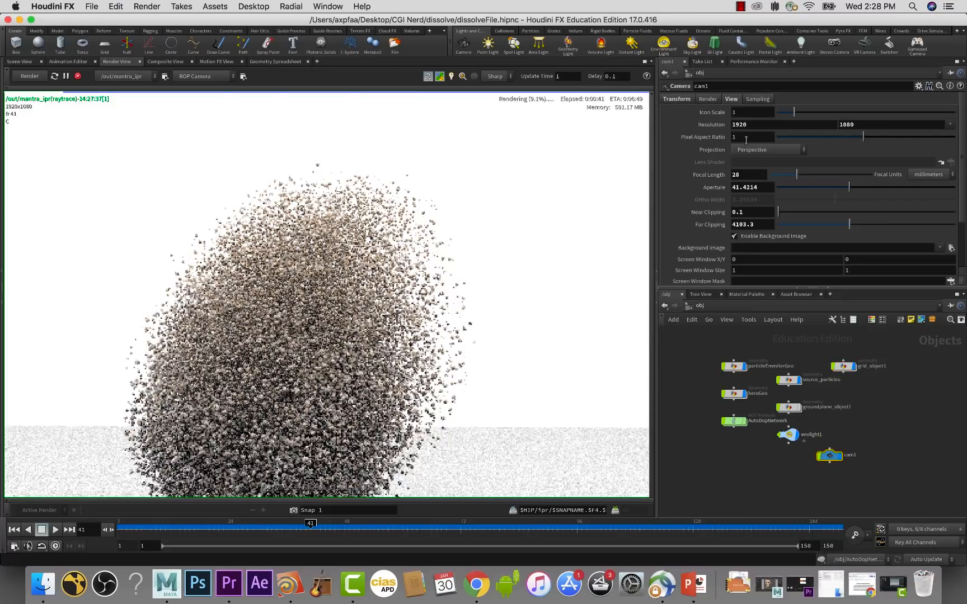
{"action": "scroll", "coordinate": [746, 140], "scroll_direction": "down", "scroll_amount": 5}
{"action": "scroll", "coordinate": [741, 136], "scroll_direction": "up", "scroll_amount": 5}
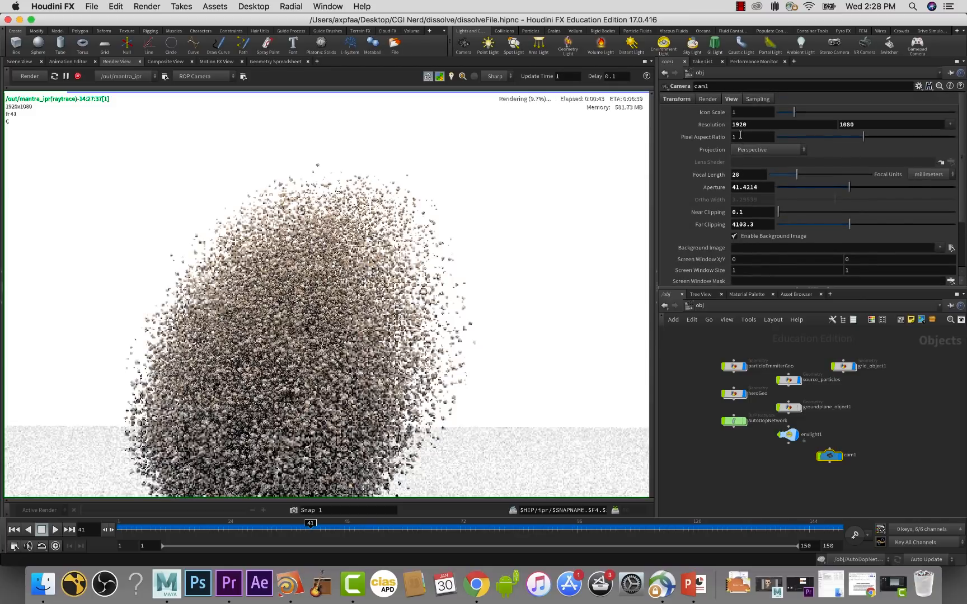
{"action": "scroll", "coordinate": [723, 112], "scroll_direction": "down", "scroll_amount": 10}
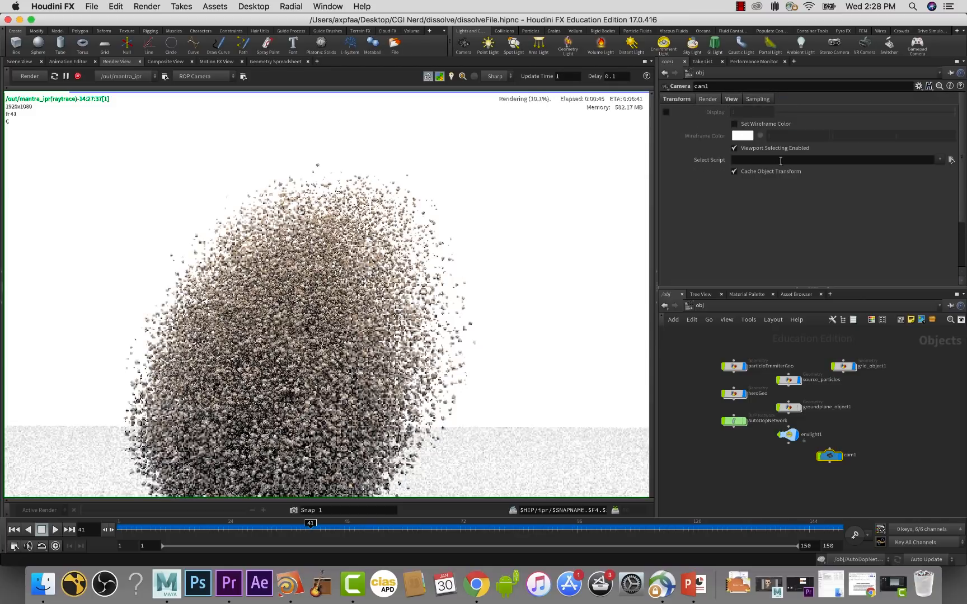
{"action": "left_click", "coordinate": [765, 99]}
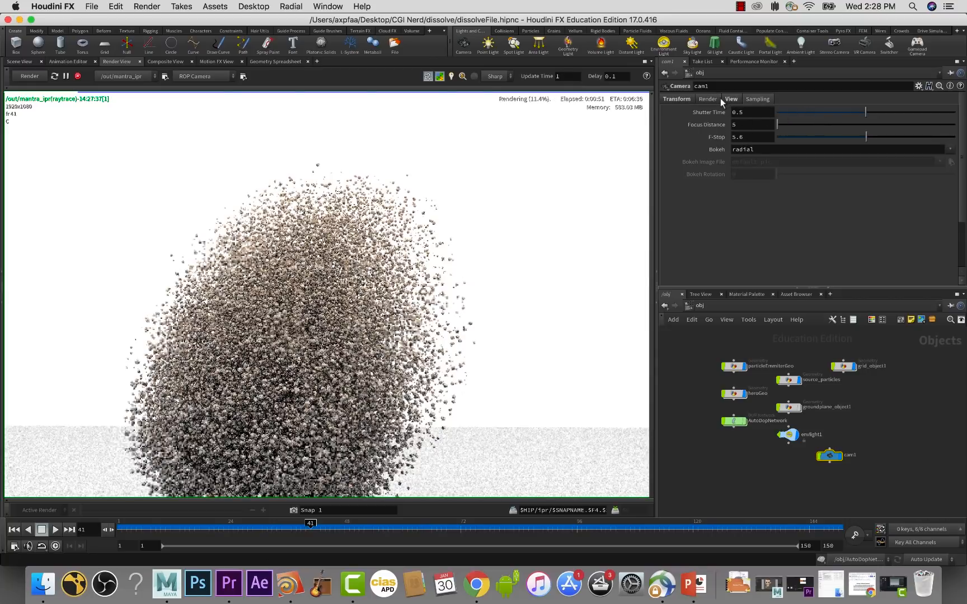
{"action": "left_click", "coordinate": [675, 97]}
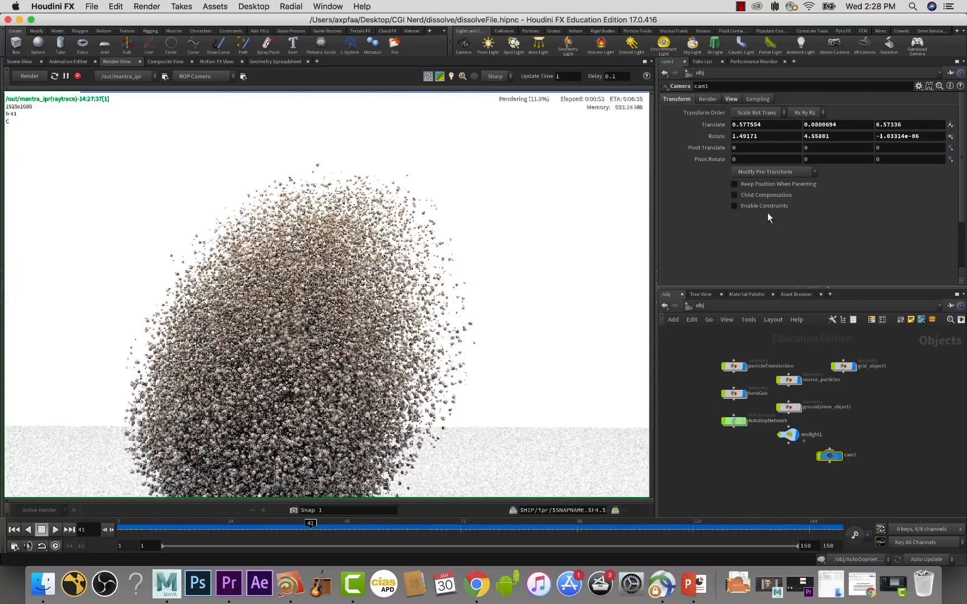
- Set the geometry velocity blur of source_particles to Velocity Blur
{"action": "left_click", "coordinate": [789, 381]}
{"action": "scroll", "coordinate": [762, 203], "scroll_direction": "down", "scroll_amount": 3}
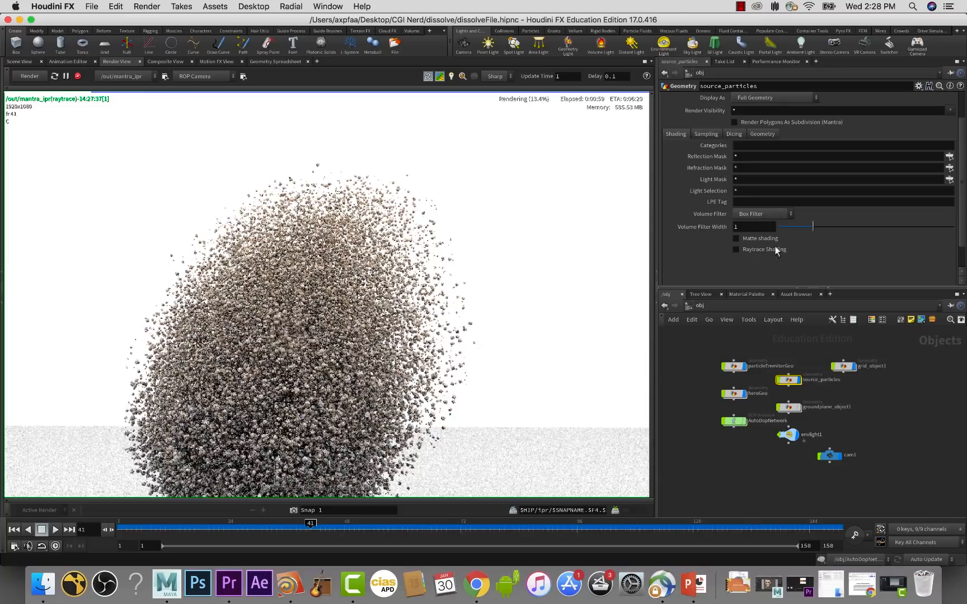
{"action": "scroll", "coordinate": [750, 201], "scroll_direction": "up", "scroll_amount": 1}
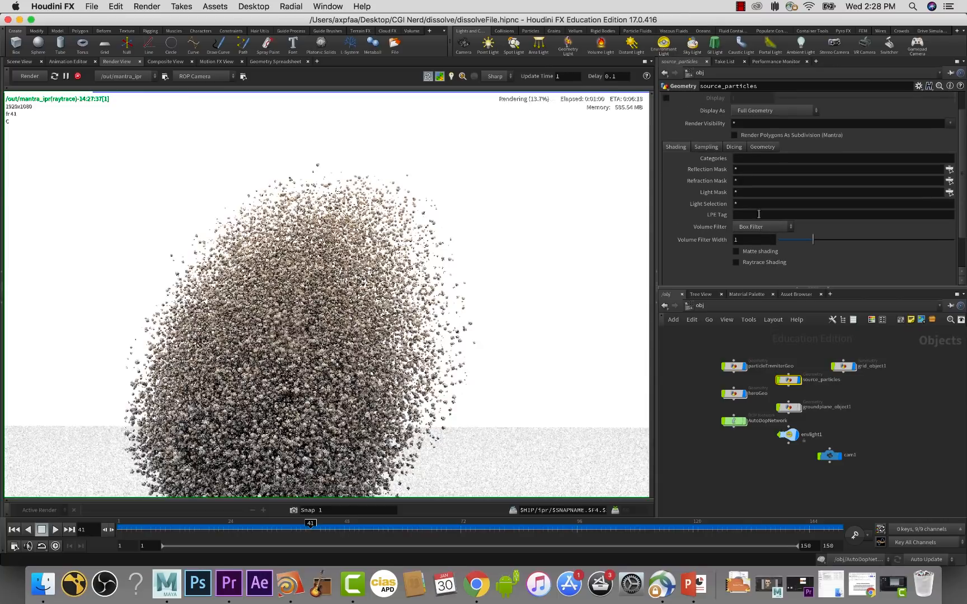
{"action": "left_click", "coordinate": [714, 148]}
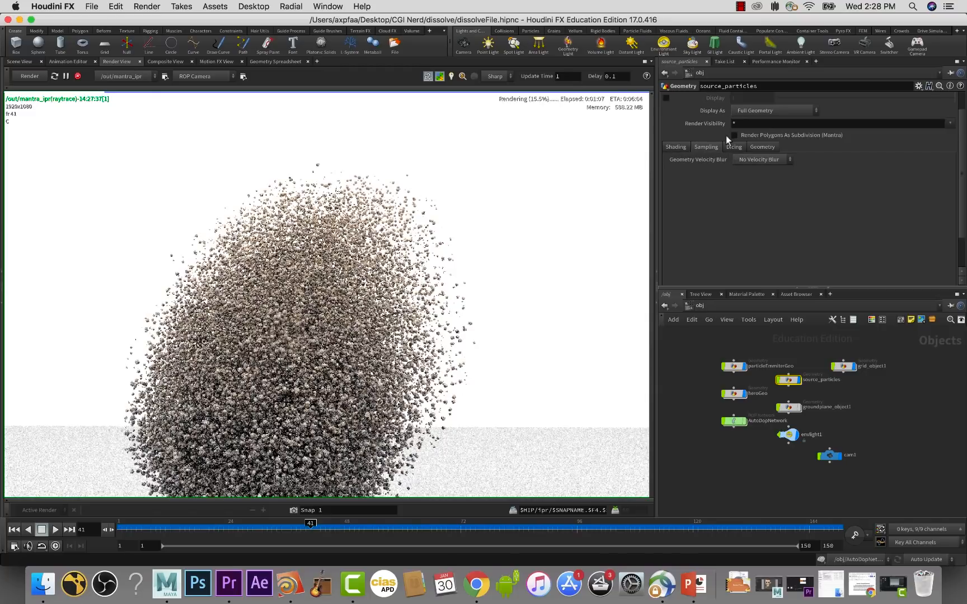
{"action": "scroll", "coordinate": [727, 136], "scroll_direction": "up", "scroll_amount": 2}
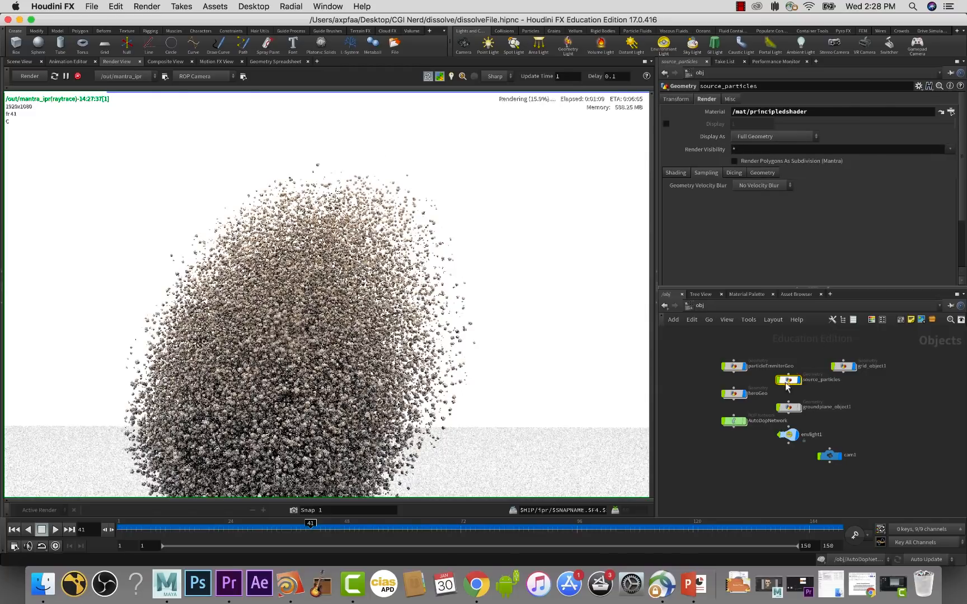
{"action": "left_click", "coordinate": [766, 185]}
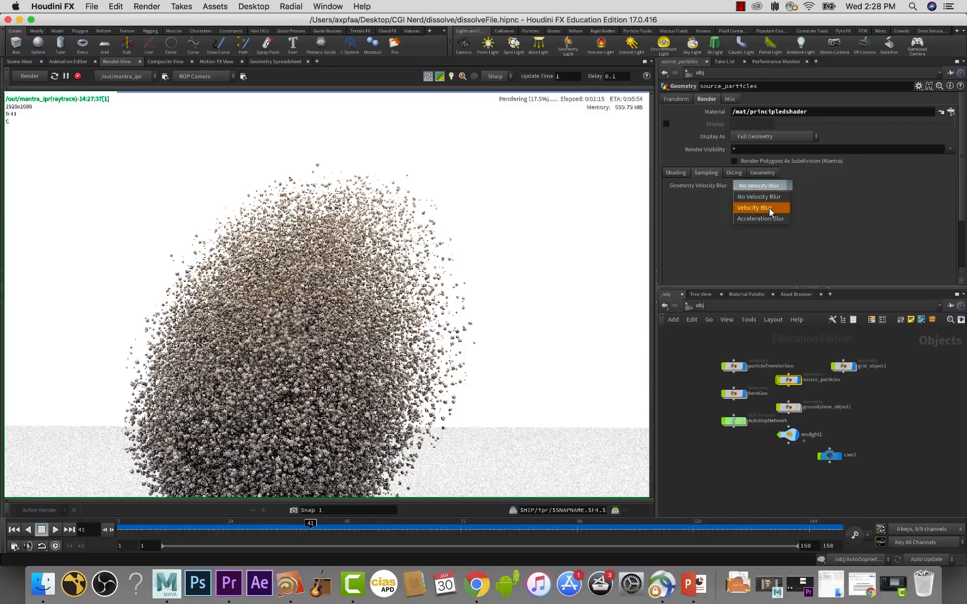
{"action": "left_click", "coordinate": [769, 211]}
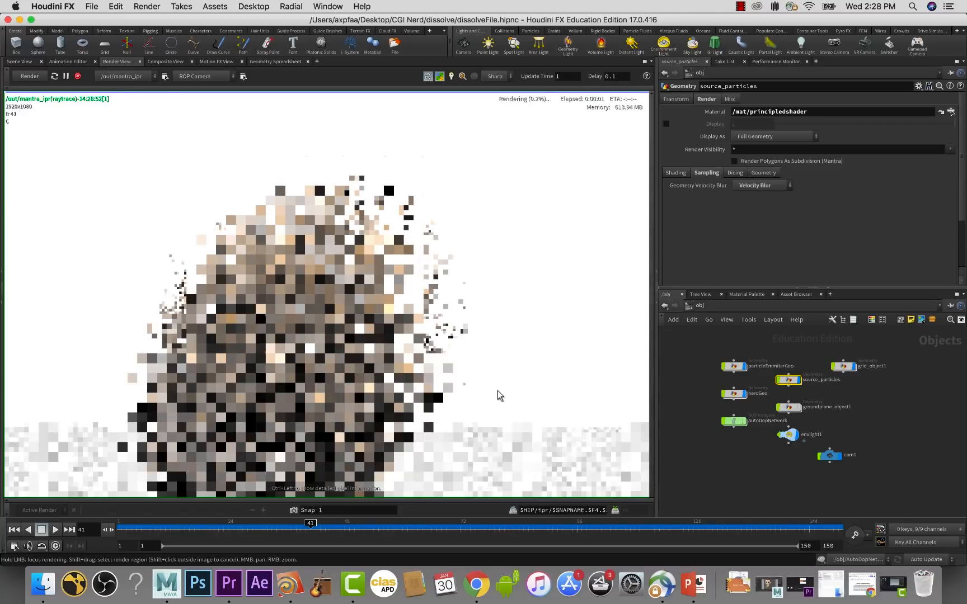
- Examine the particle motion blur in the frame 41 render and the overall composition of the frame 30 render
{"action": "left_click_drag", "start_coordinate": [417, 215], "coordinate": [374, 188]}
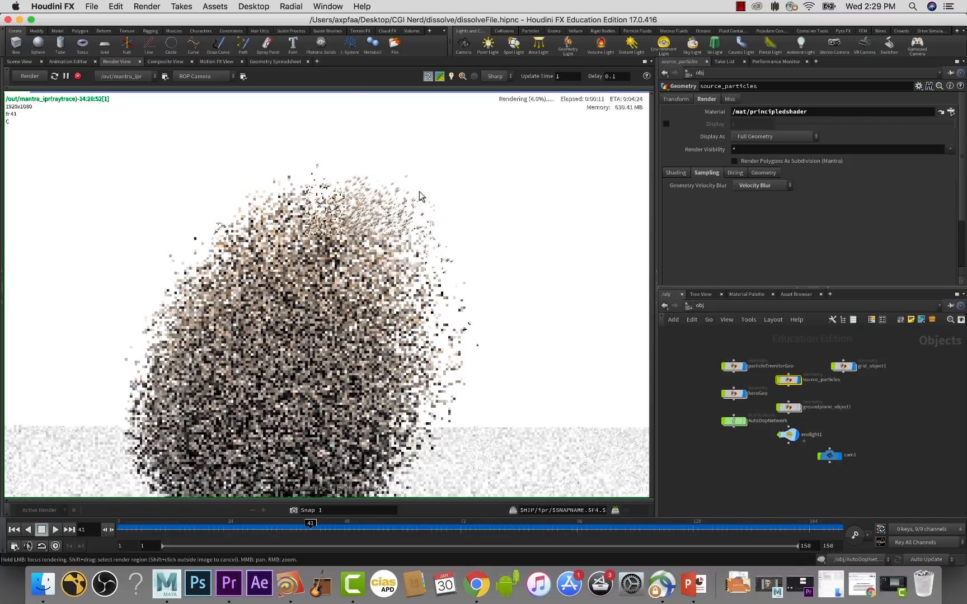
{"action": "scroll", "coordinate": [414, 231], "scroll_direction": "down", "scroll_amount": 5}
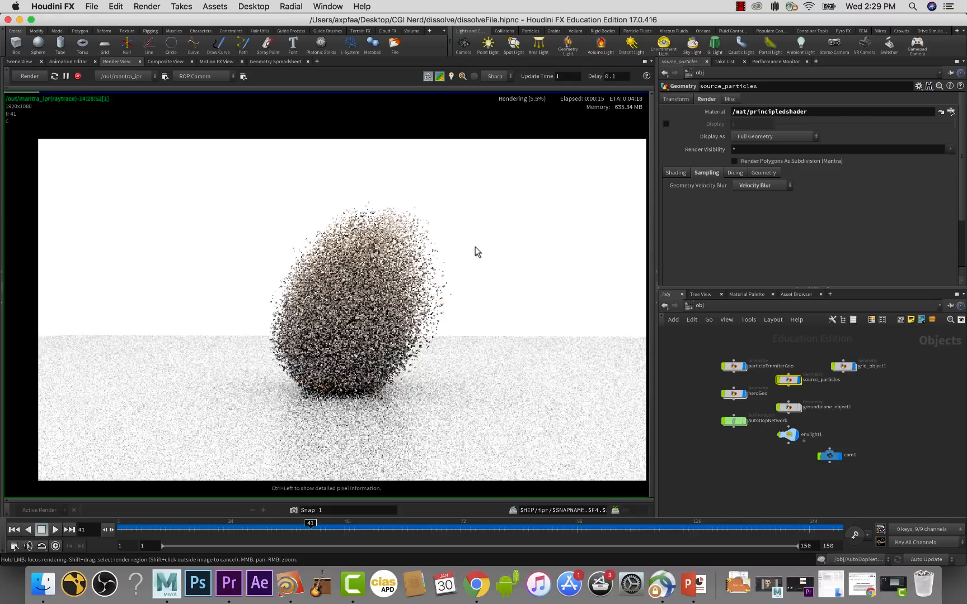
{"action": "middle_click_drag", "start_coordinate": [478, 256], "coordinate": [472, 222]}
{"action": "scroll", "coordinate": [473, 227], "scroll_direction": "down", "scroll_amount": 3}
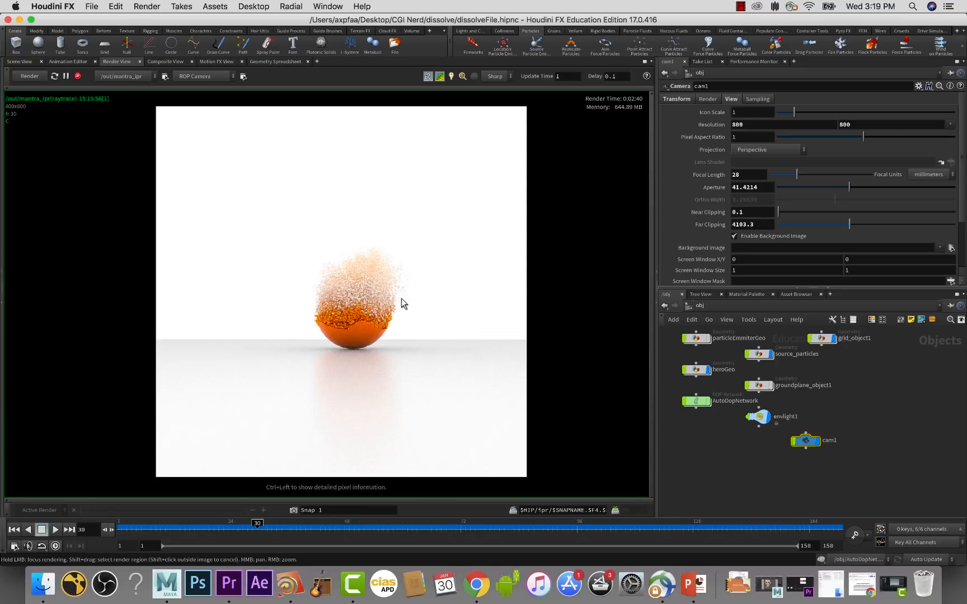
{"action": "scroll", "coordinate": [403, 300], "scroll_direction": "down", "scroll_amount": 2}
{"action": "scroll", "coordinate": [403, 299], "scroll_direction": "up", "scroll_amount": 2}
{"action": "mouse_move", "coordinate": [402, 299]}
{"action": "middle_mouse_down"}
{"action": "mouse_move", "coordinate": [483, 296]}
{"action": "mouse_move", "coordinate": [405, 297]}
{"action": "mouse_move", "coordinate": [410, 309]}
{"action": "middle_mouse_up"}
{"action": "scroll", "coordinate": [406, 307], "scroll_direction": "up", "scroll_amount": 1}
{"action": "scroll", "coordinate": [406, 302], "scroll_direction": "down", "scroll_amount": 1}
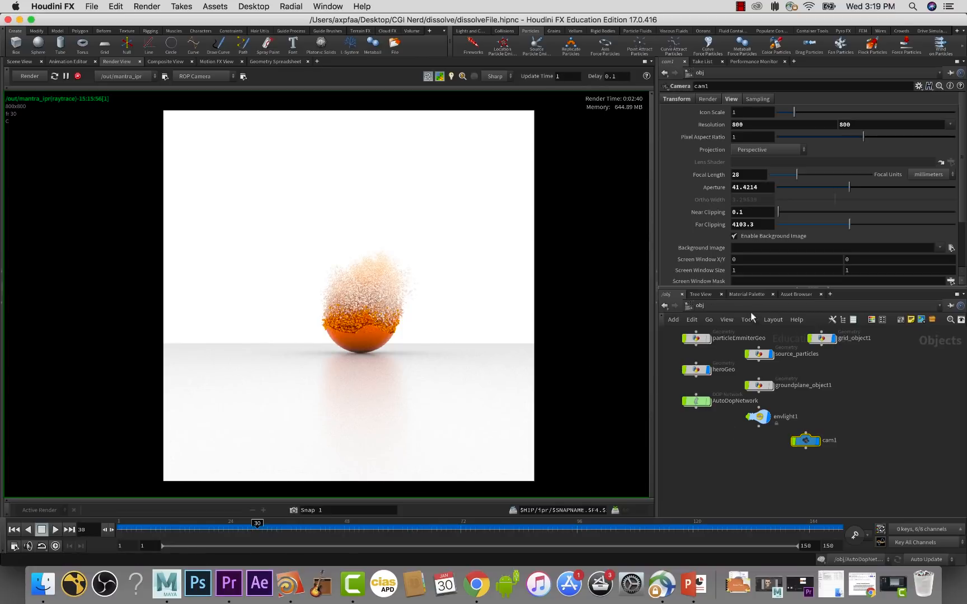
- Render frames 1 to 150 of the mantra_ipr output node to MPlay and arrange the progress and MPlay windows side by side
{"action": "left_click", "coordinate": [701, 306]}
{"action": "left_click", "coordinate": [740, 370]}
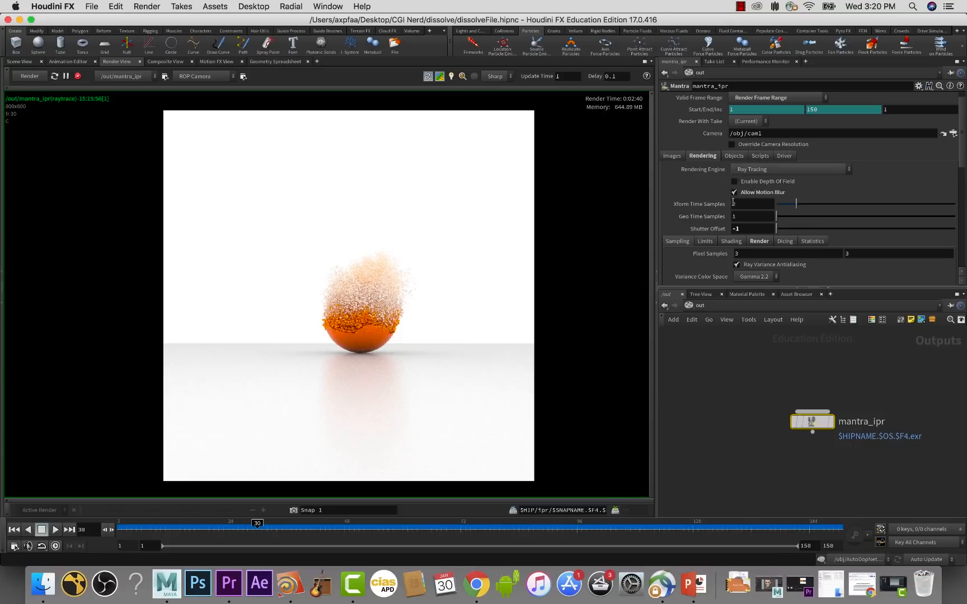
{"action": "scroll", "coordinate": [772, 162], "scroll_direction": "up", "scroll_amount": 1}
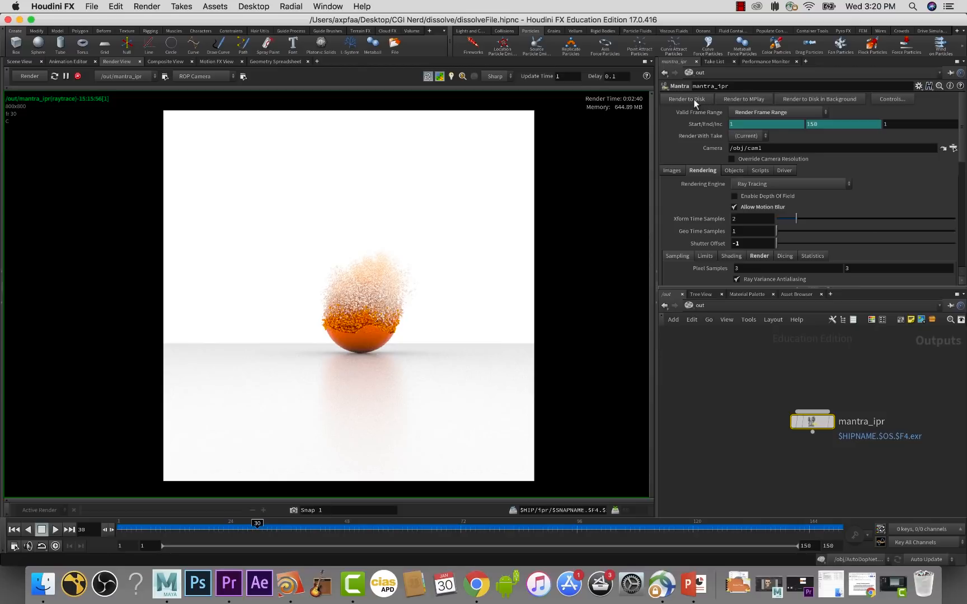
{"action": "left_click", "coordinate": [756, 99]}
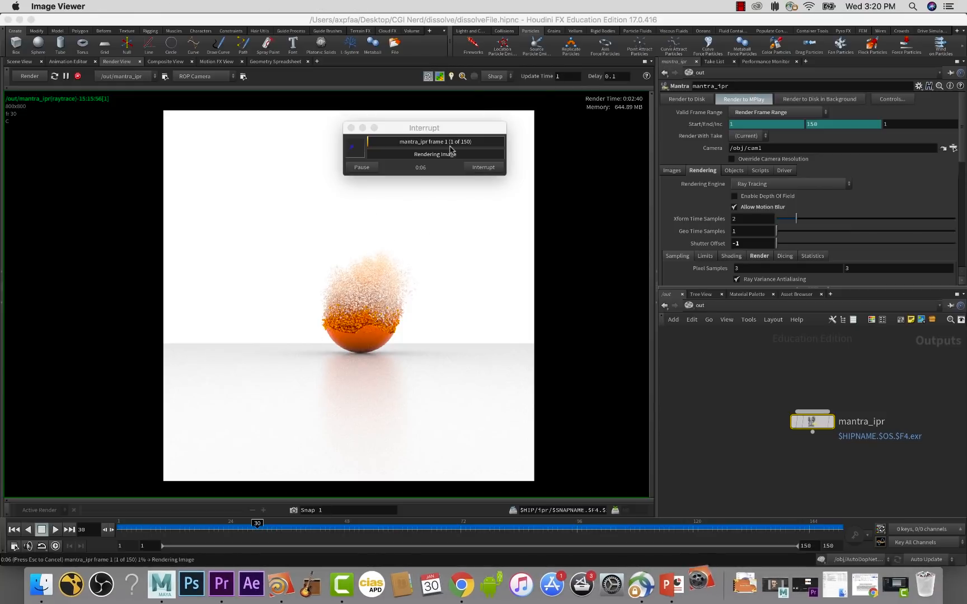
{"action": "left_click_drag", "start_coordinate": [446, 133], "coordinate": [634, 129]}
{"action": "left_click_drag", "start_coordinate": [222, 299], "coordinate": [412, 127]}
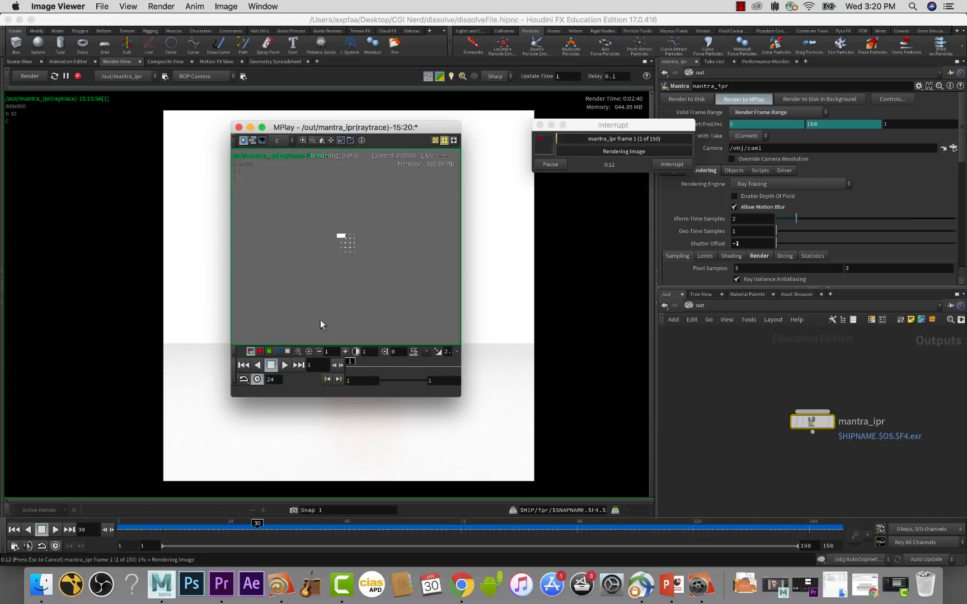
{"action": "scroll", "coordinate": [342, 255], "scroll_direction": "up", "scroll_amount": 4}
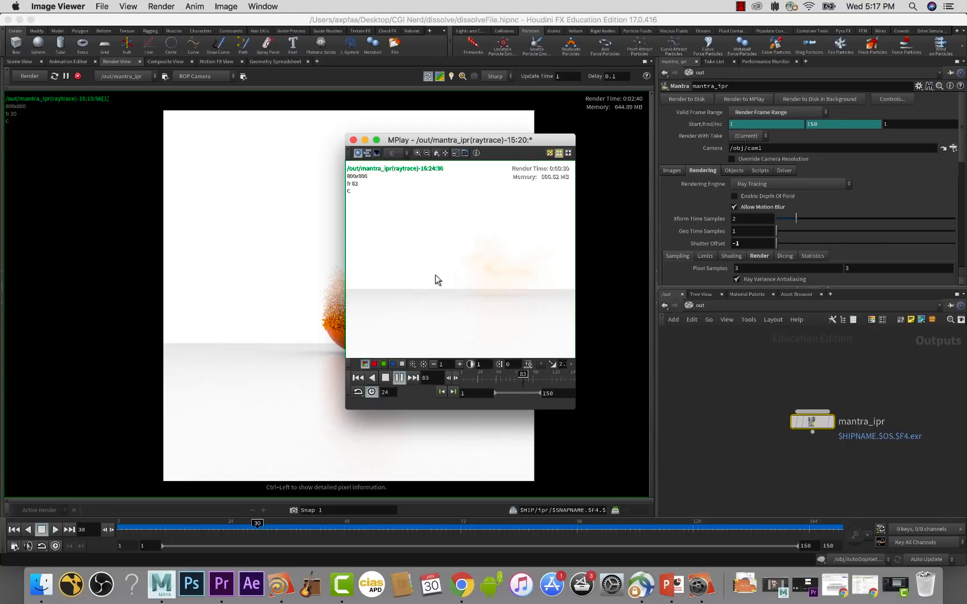
- Save the rendered MPlay sequence, frames 1 to 150, as JPEG files named dissolve$F.jpg in the renders folder, overwriting all existing files
{"action": "left_click_drag", "start_coordinate": [433, 141], "coordinate": [410, 138]}
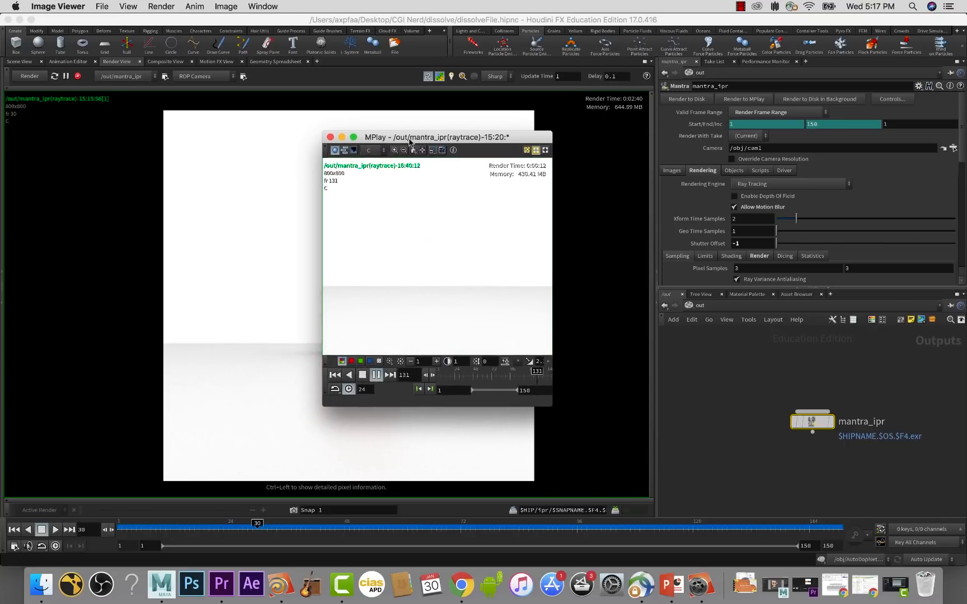
{"action": "left_click", "coordinate": [98, 7]}
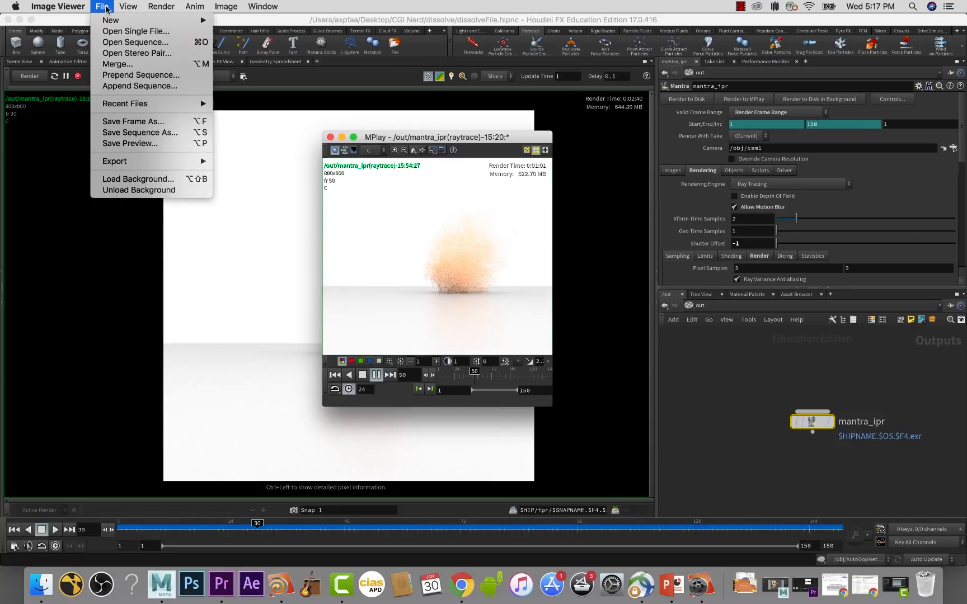
{"action": "left_click", "coordinate": [141, 134]}
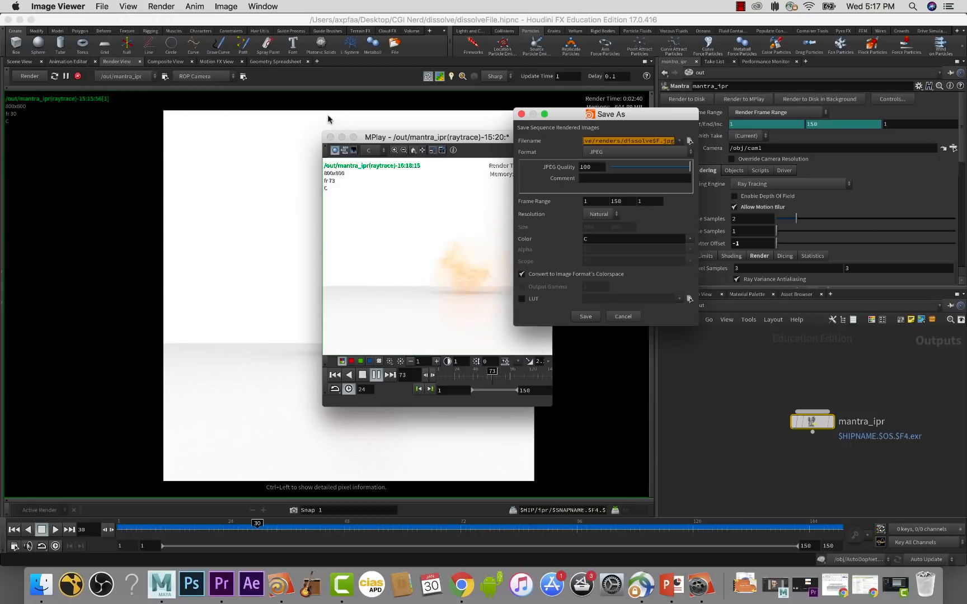
{"action": "left_click", "coordinate": [637, 152]}
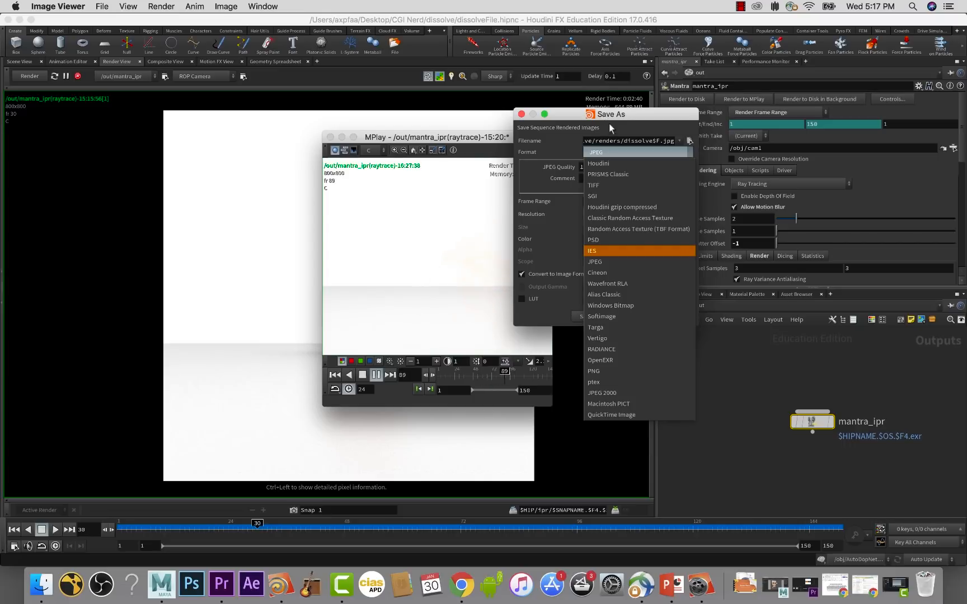
{"action": "left_click", "coordinate": [633, 116]}
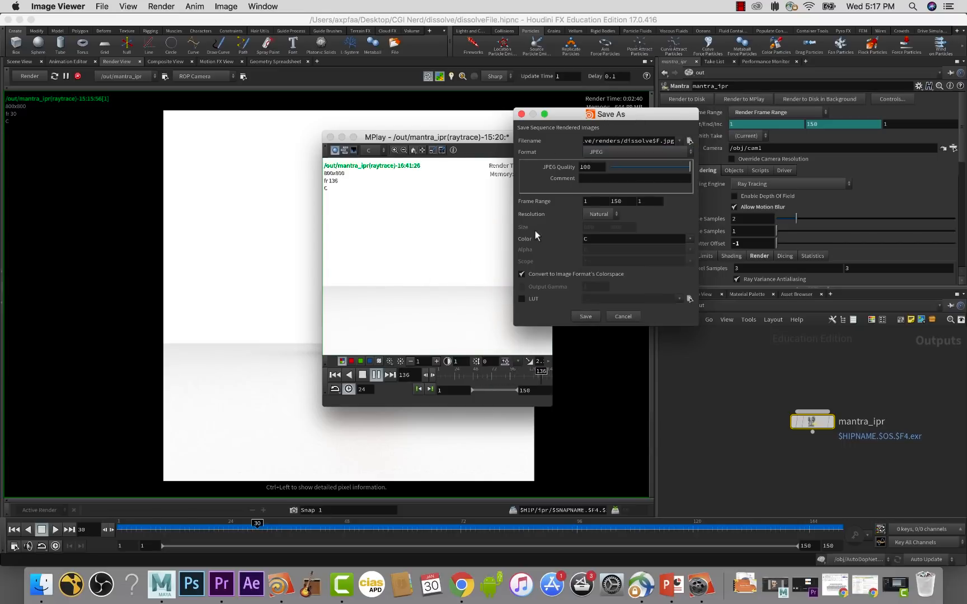
{"action": "left_click", "coordinate": [585, 316]}
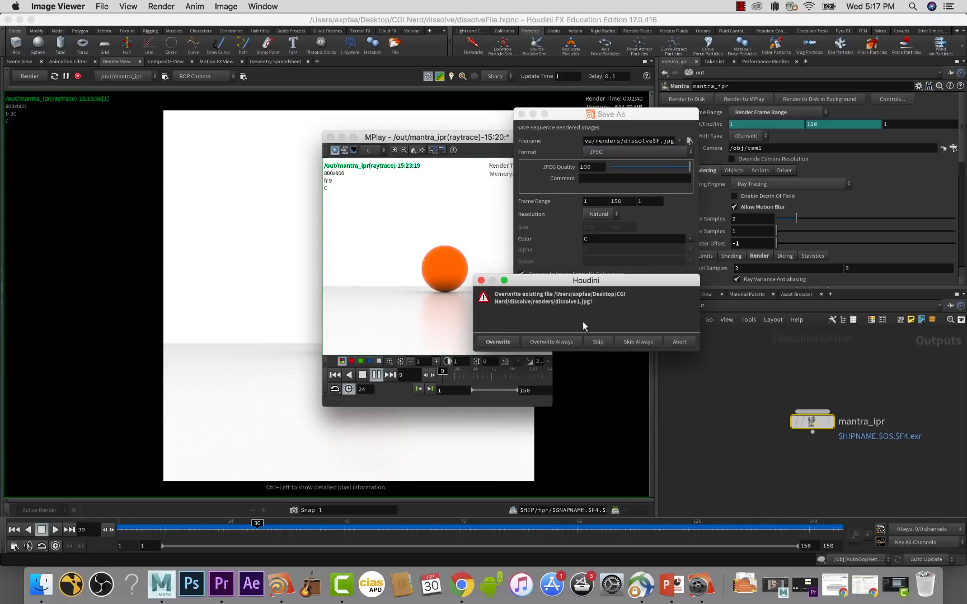
{"action": "left_click", "coordinate": [558, 342]}
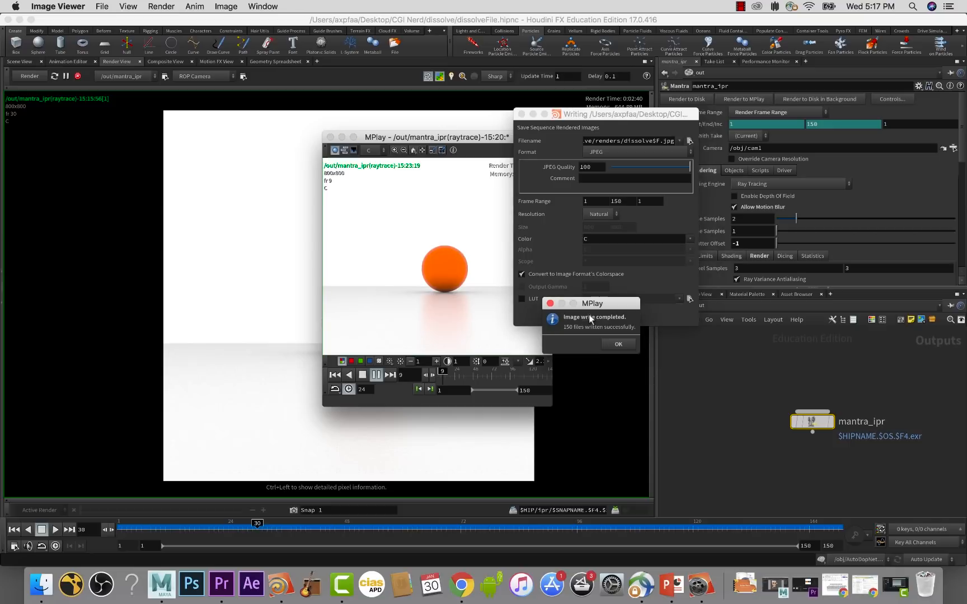
{"action": "left_click", "coordinate": [614, 345]}
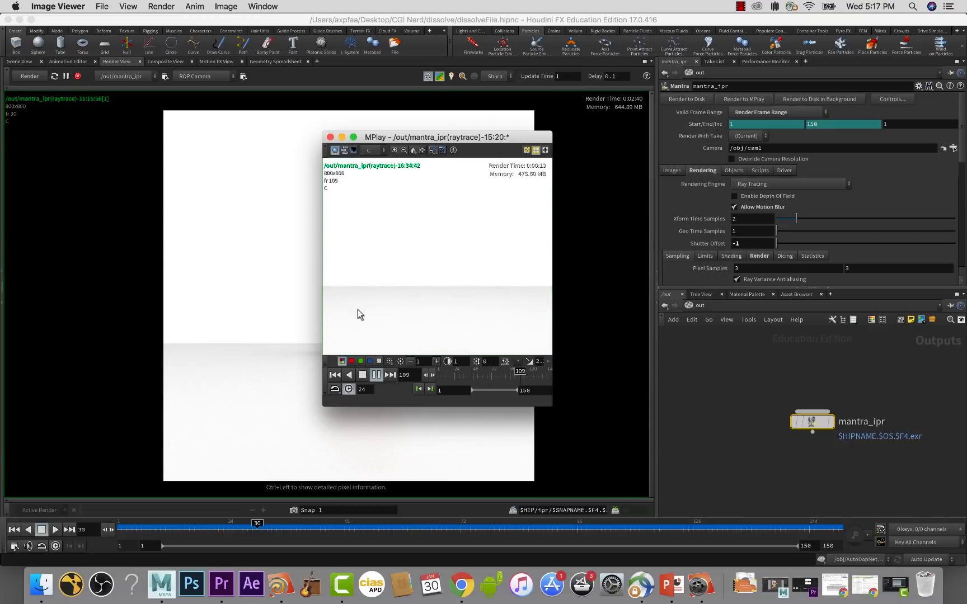